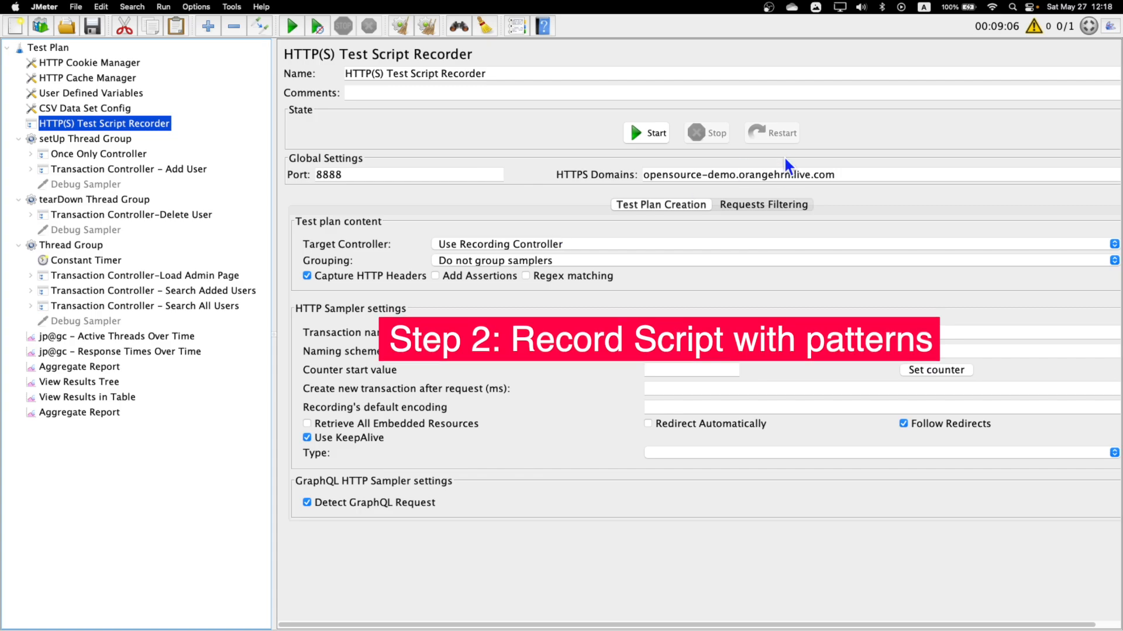
Review the recorder's excluded URL patterns and the orangehrm extractor under the login validate request.
click(781, 205)
click(421, 395)
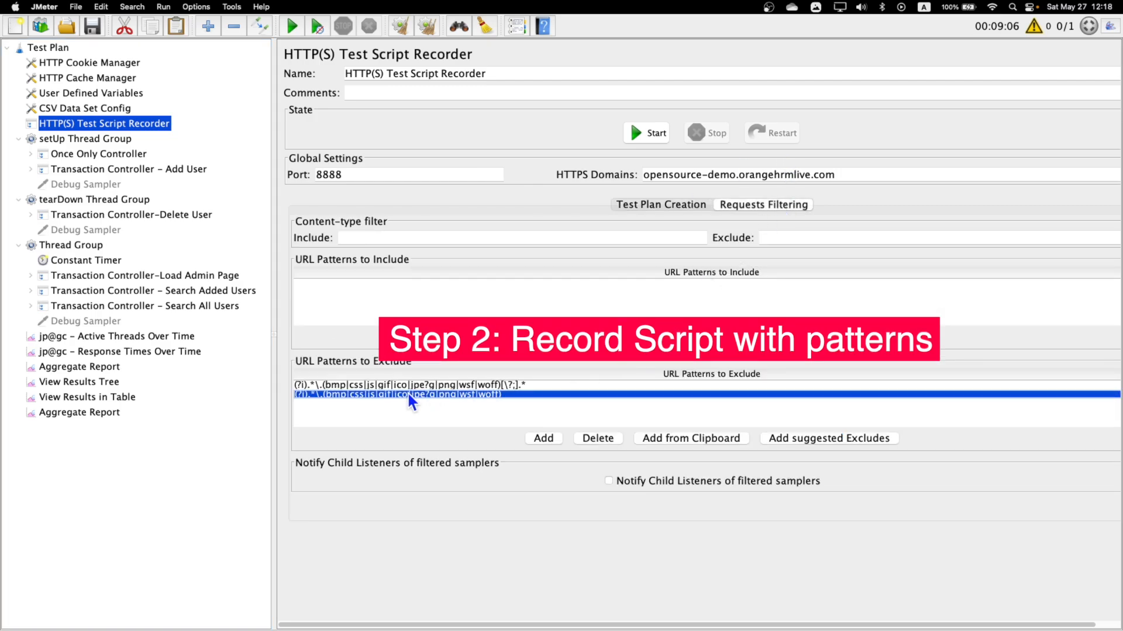
click(30, 154)
click(53, 199)
click(65, 260)
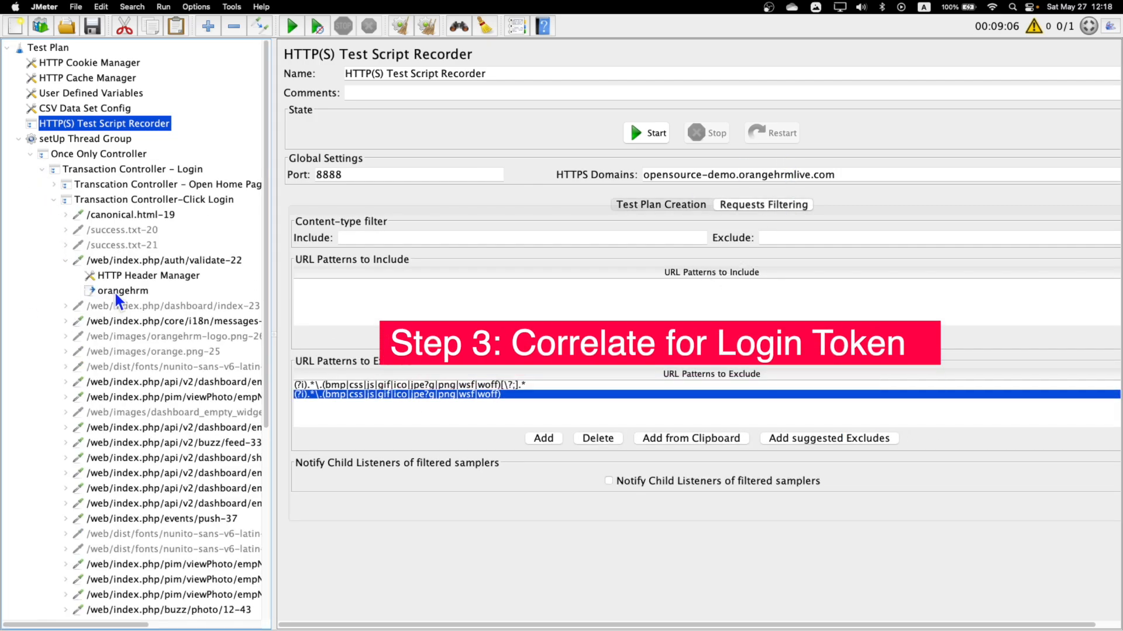
click(120, 291)
drag(741, 201, 566, 203)
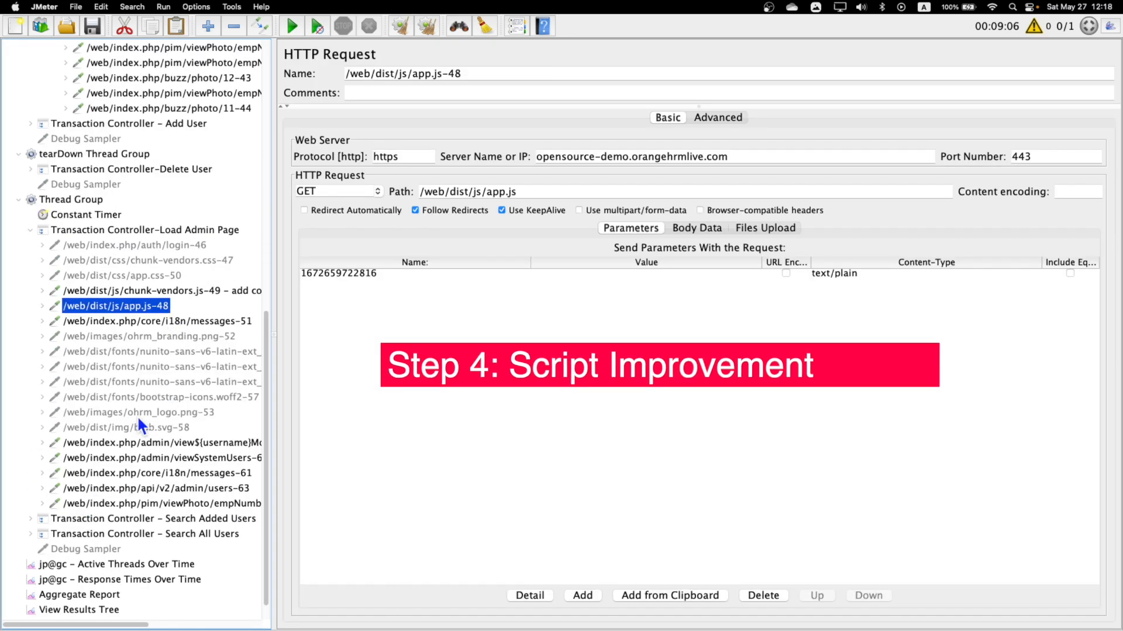
Review the requests inside the main Thread Group's transaction controllers and look through the response time, aggregate and results listeners.
click(33, 490)
click(32, 492)
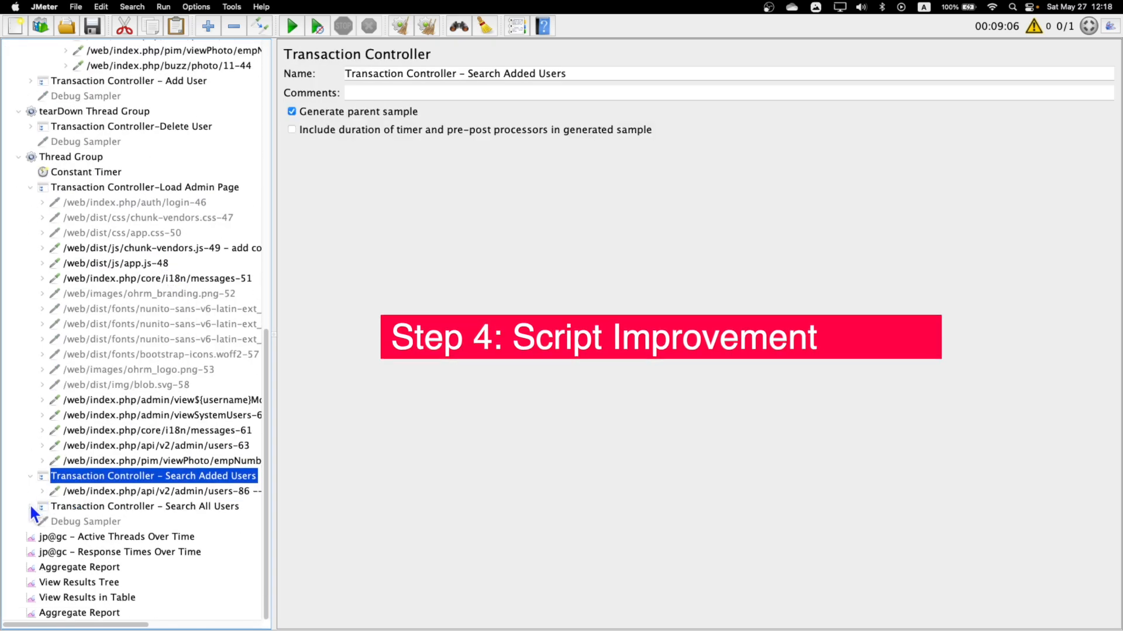
click(32, 507)
click(187, 475)
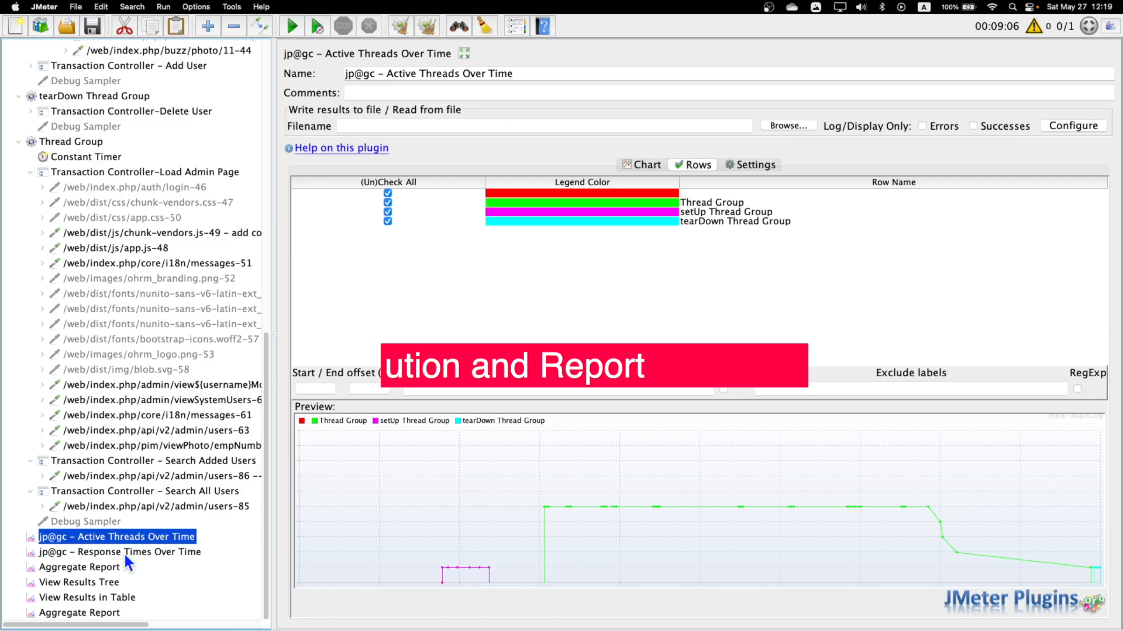
click(125, 554)
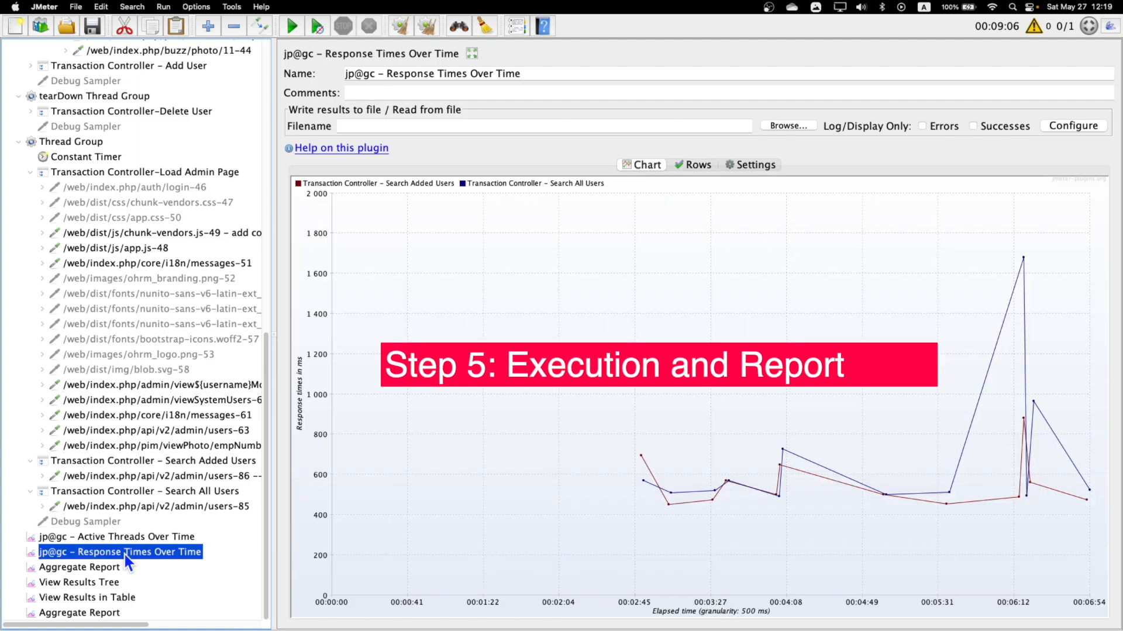
click(100, 568)
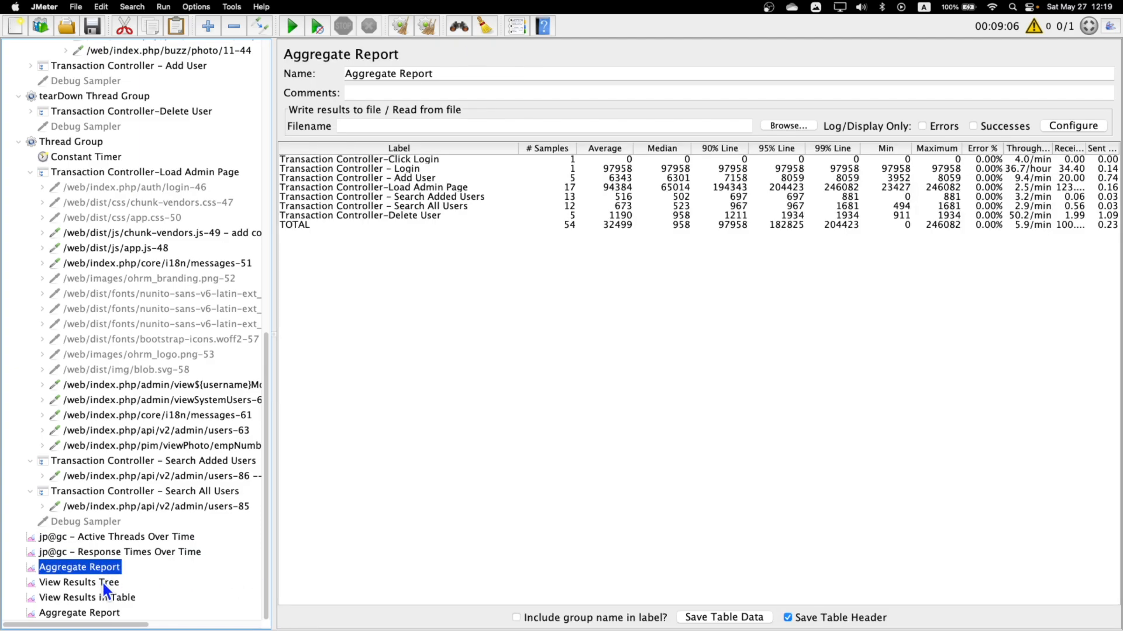
click(103, 584)
click(106, 599)
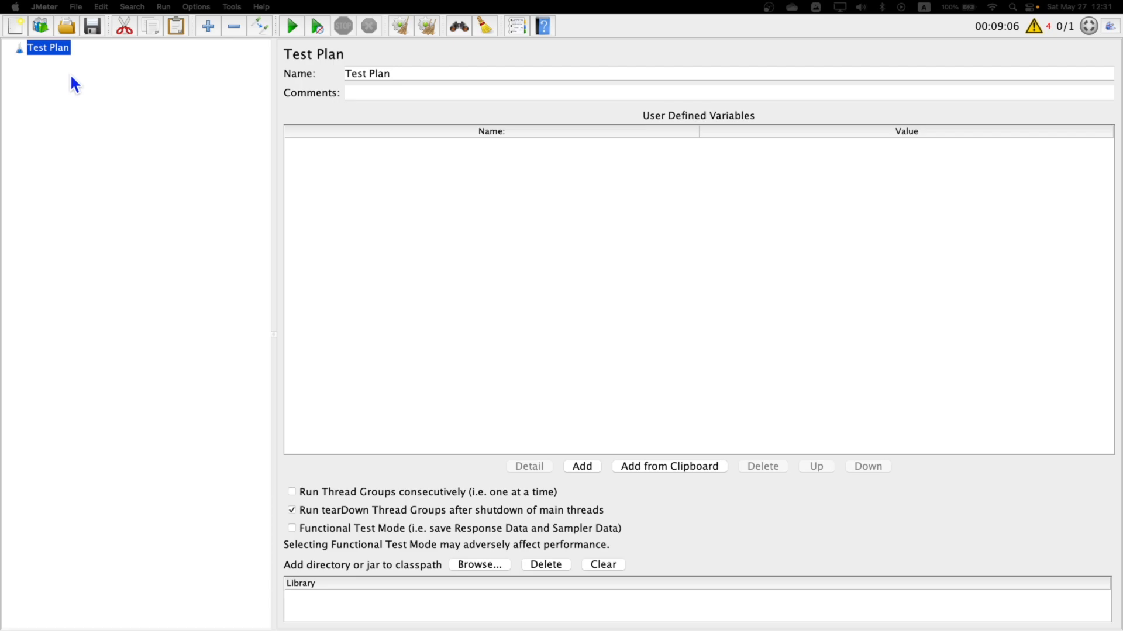
Create a test plan from the "Building an Advanced Web Test Plan" template.
click(44, 28)
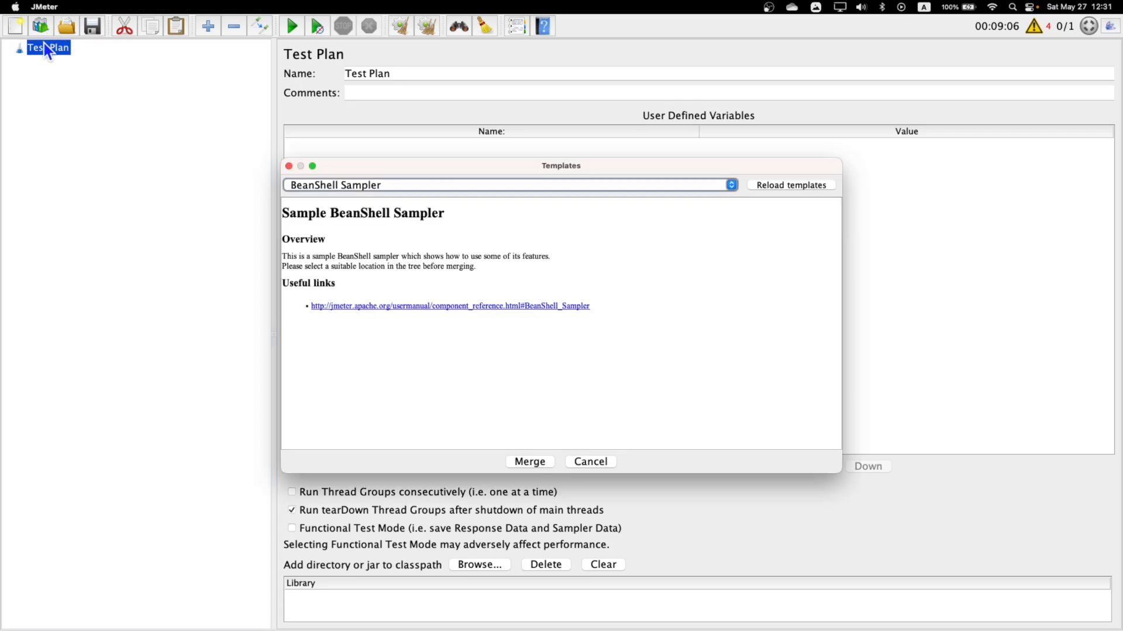
click(425, 186)
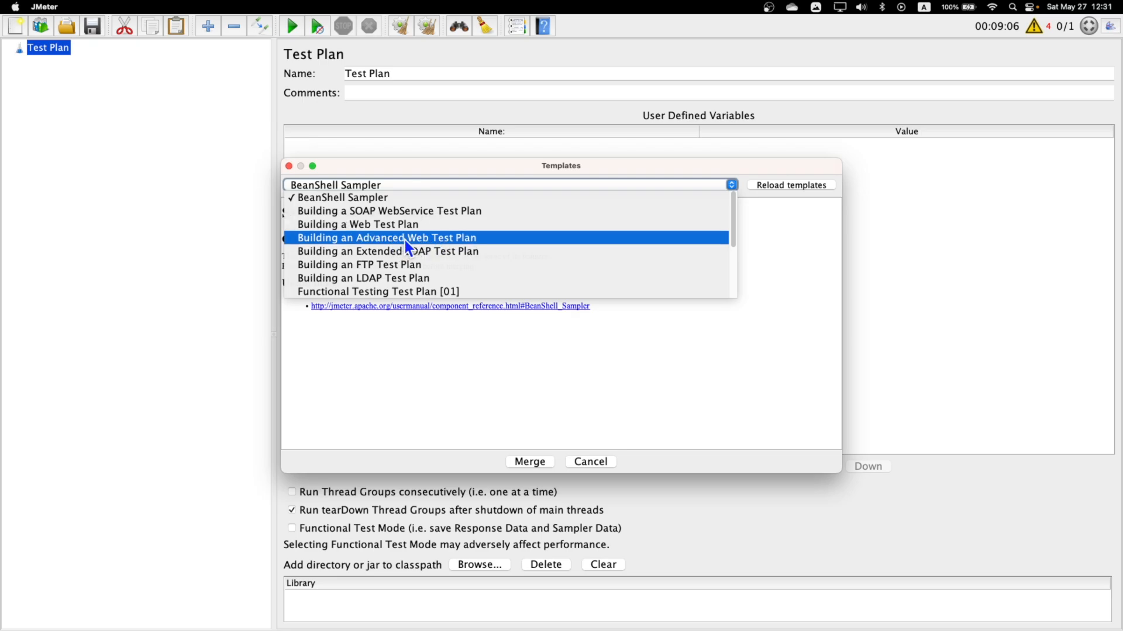
click(446, 238)
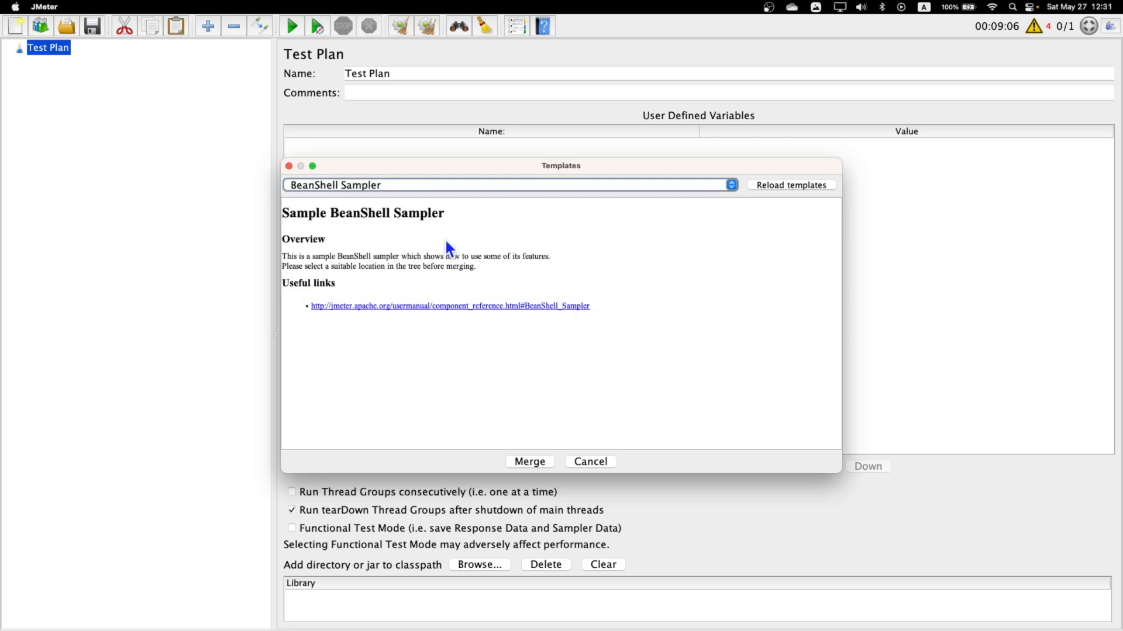
click(539, 463)
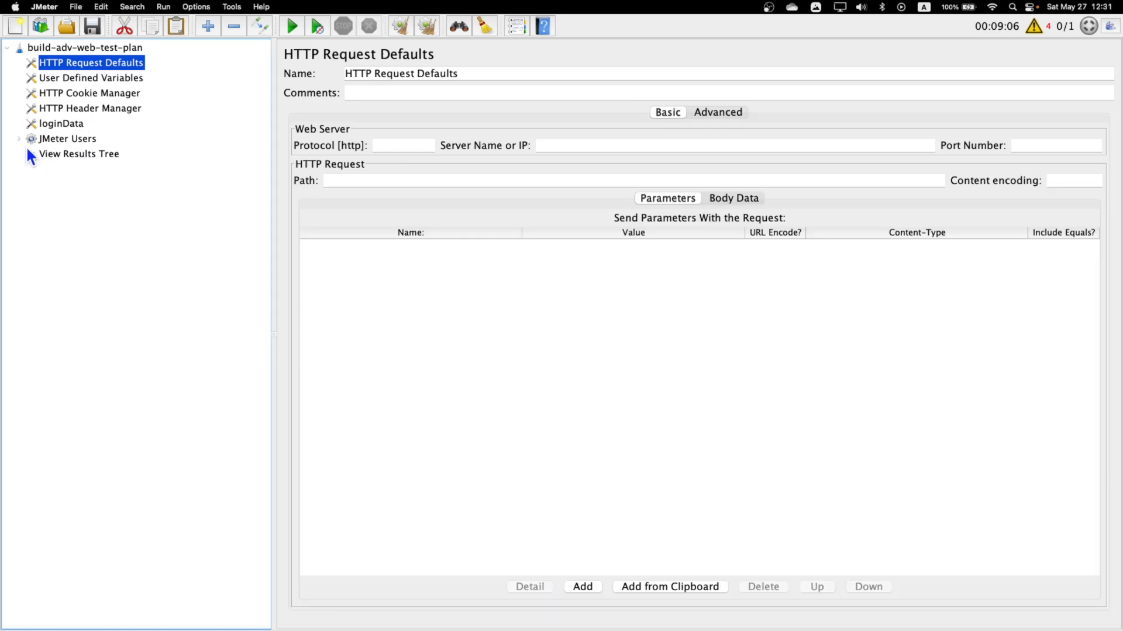
Add a setUp Thread Group to the build-adv-web-test-plan root.
click(71, 48)
right_click(71, 48)
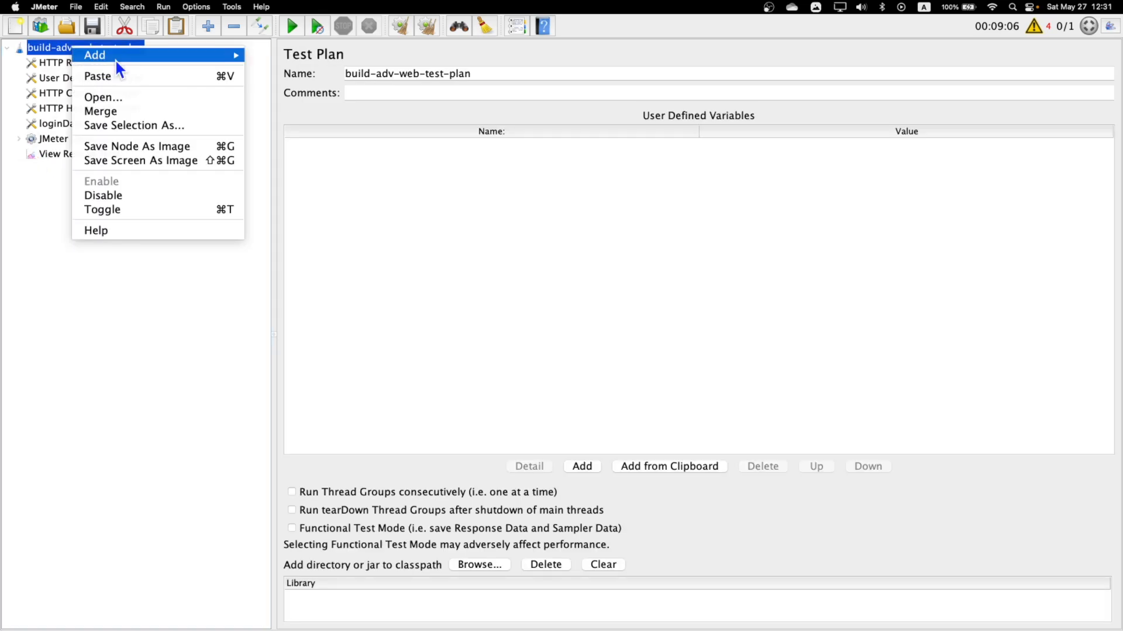
mouse_move(114, 56)
mouse_move(347, 58)
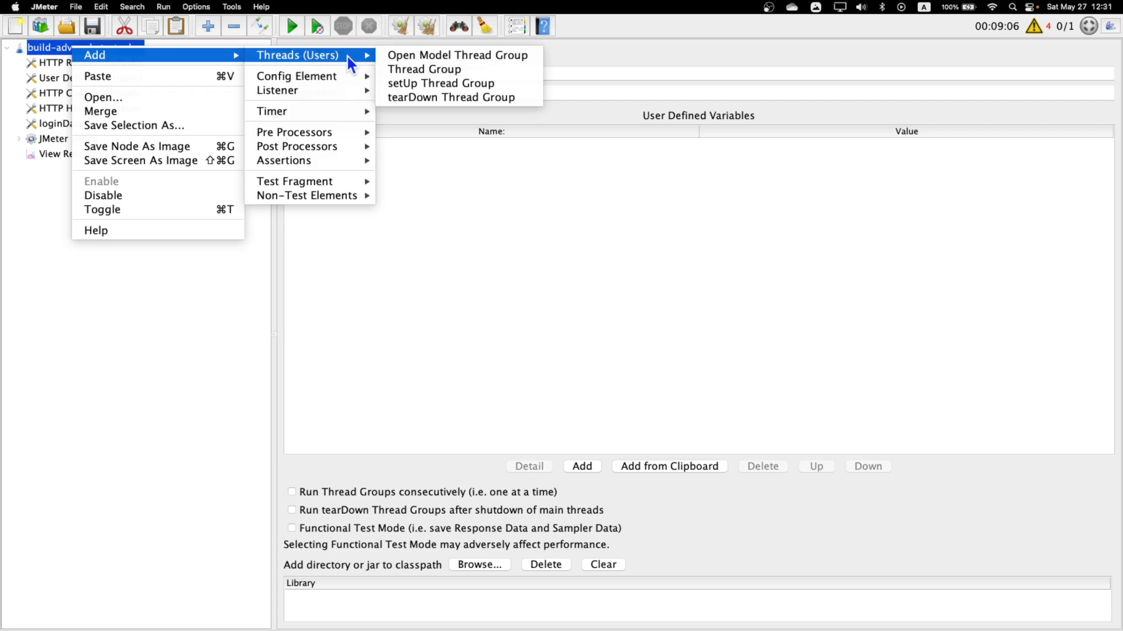
click(475, 85)
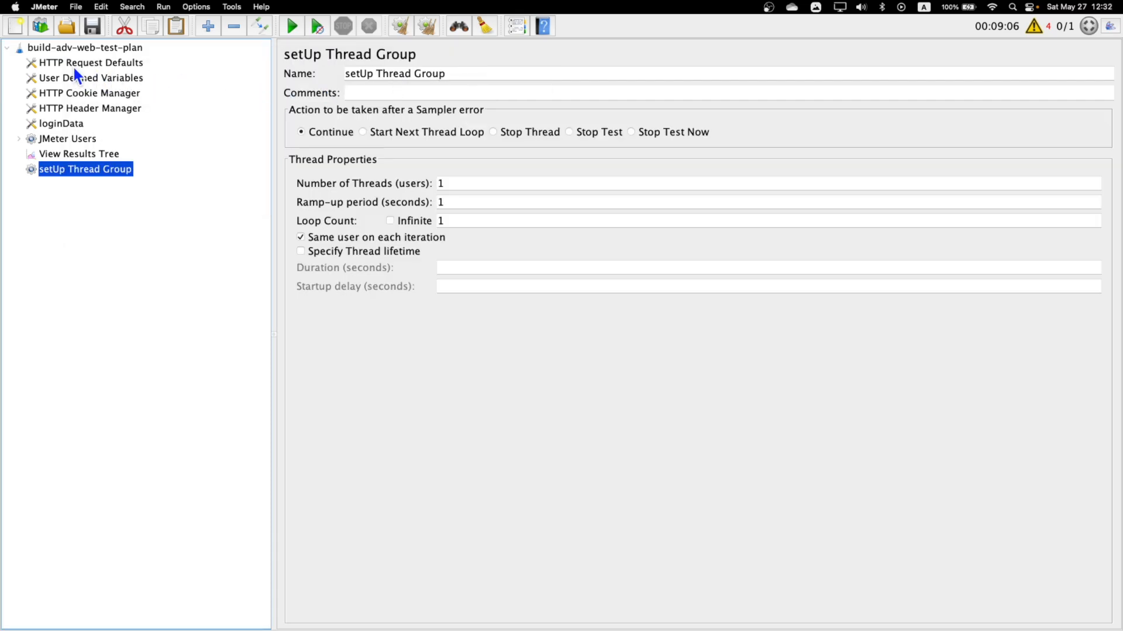
Add a tearDown Thread Group to the test plan and move it together with the setUp Thread Group above JMeter Users.
click(60, 47)
right_click(60, 47)
mouse_move(100, 54)
mouse_move(291, 54)
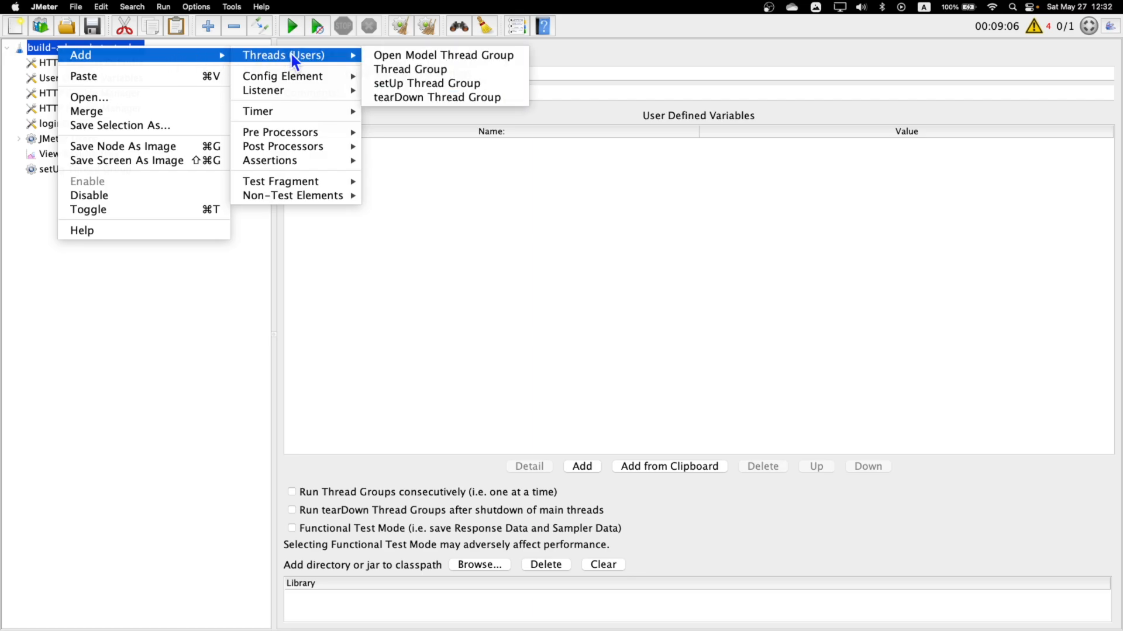
click(410, 96)
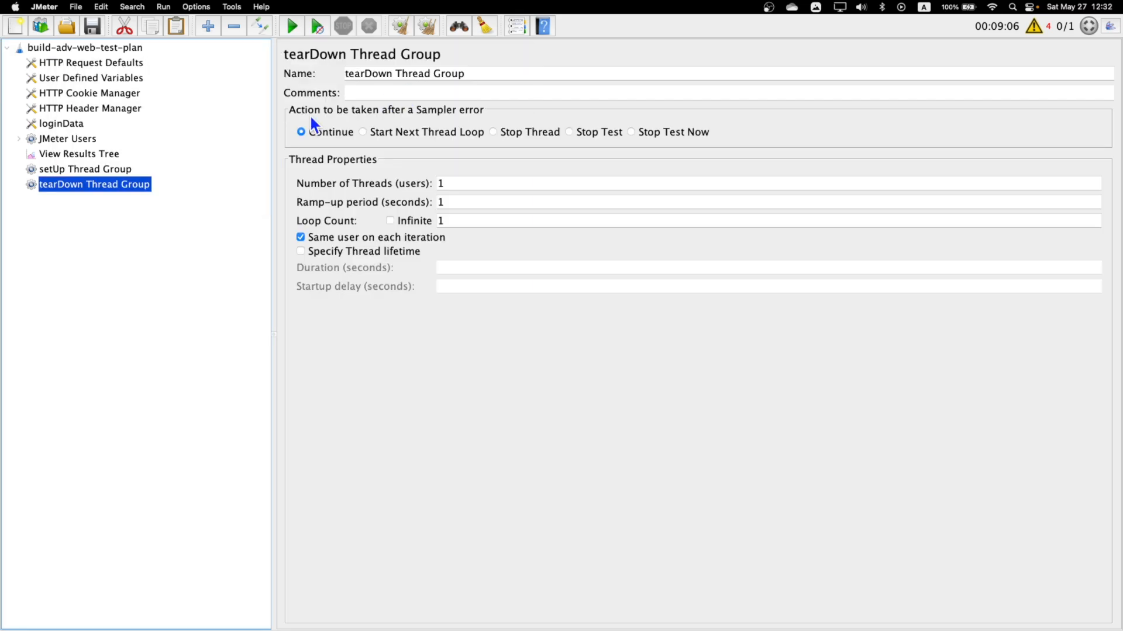
shift+click(64, 174)
drag(65, 175, 71, 142)
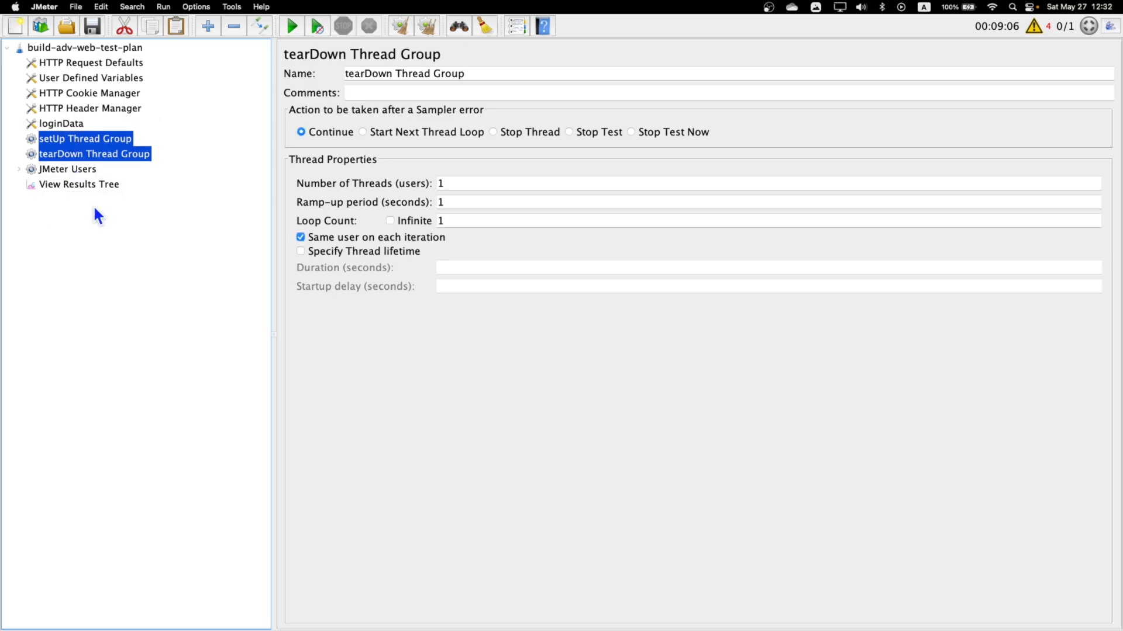
Rename the JMeter Users thread group to "Main Thread Group".
click(61, 170)
key(Tab)
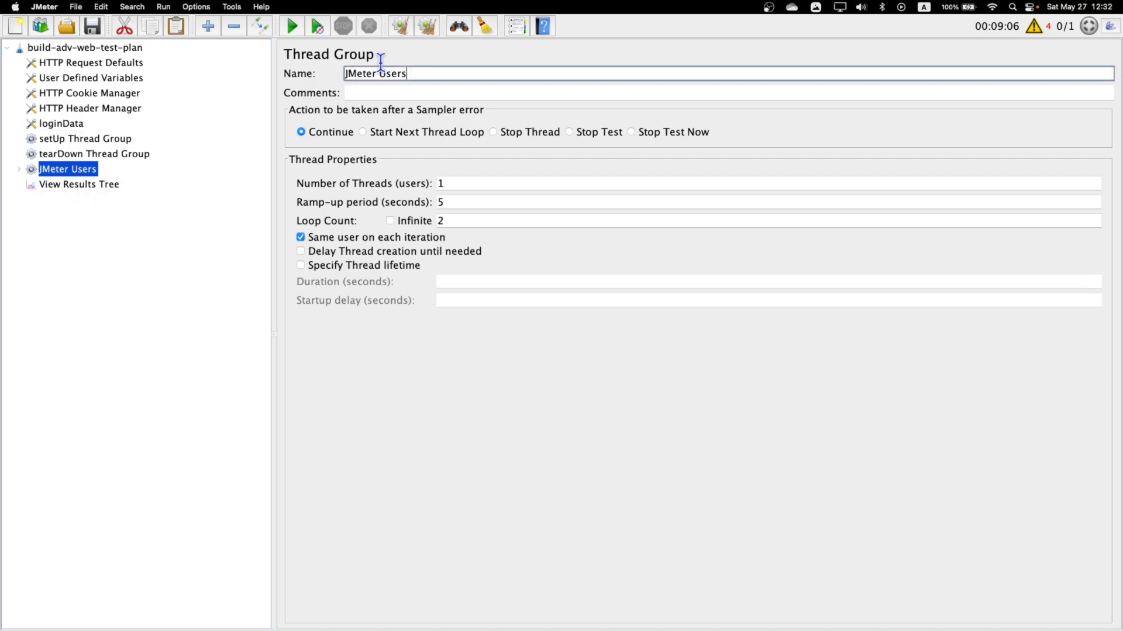
text(Main Thread Gropu)
key(BackSpace)
key(BackSpace)
text(up)
Add a Transaction Controller to the setUp Thread Group.
click(65, 142)
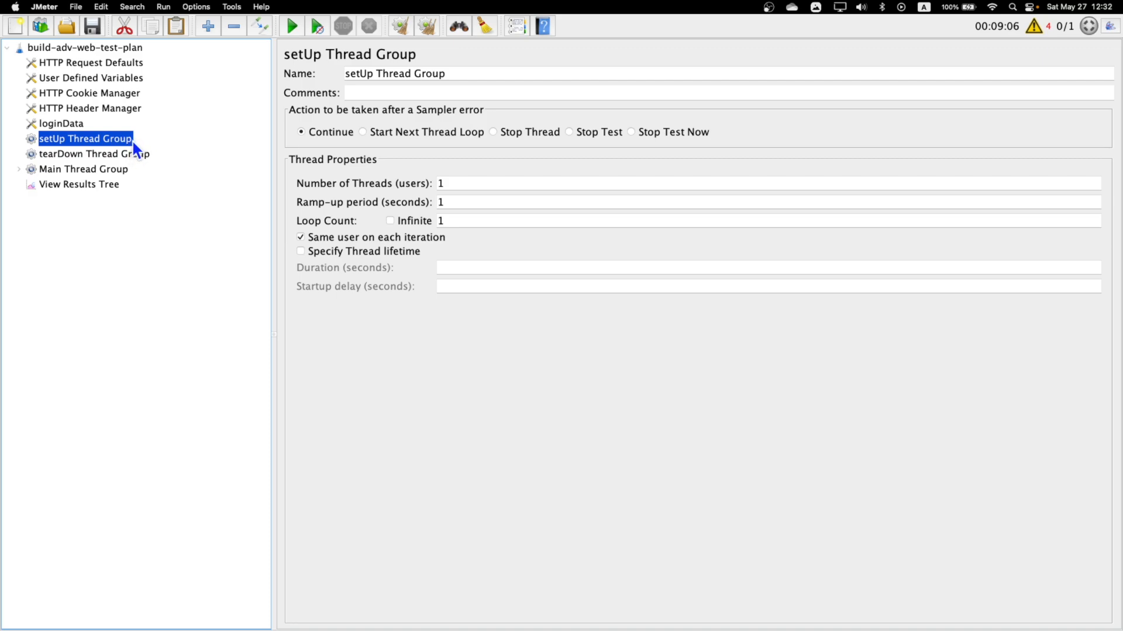
click(77, 157)
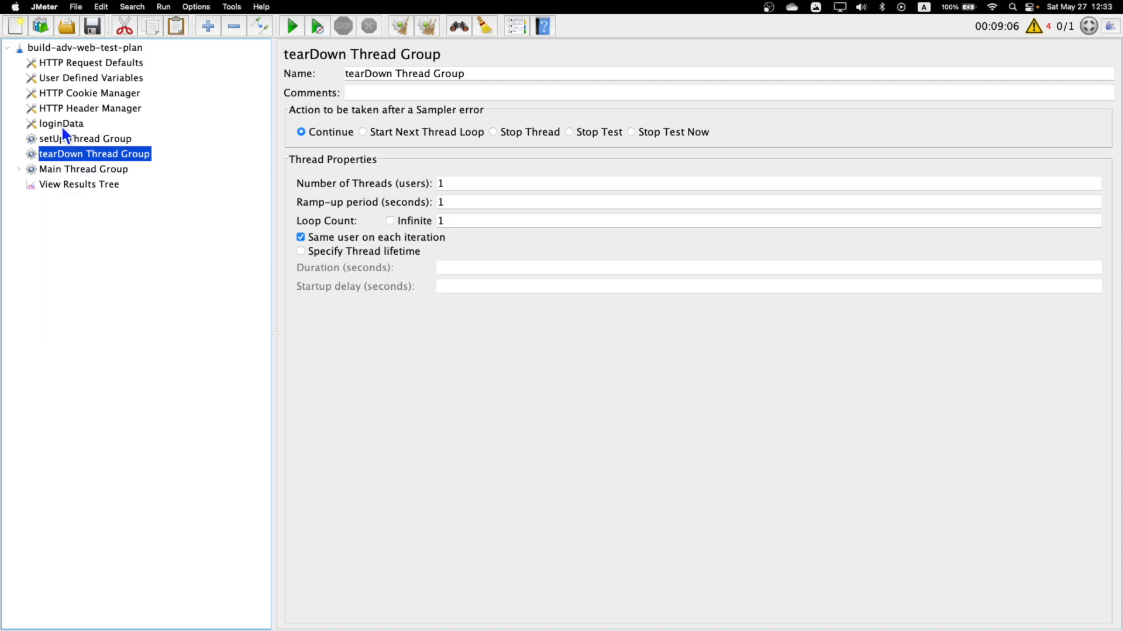
click(51, 139)
right_click(82, 139)
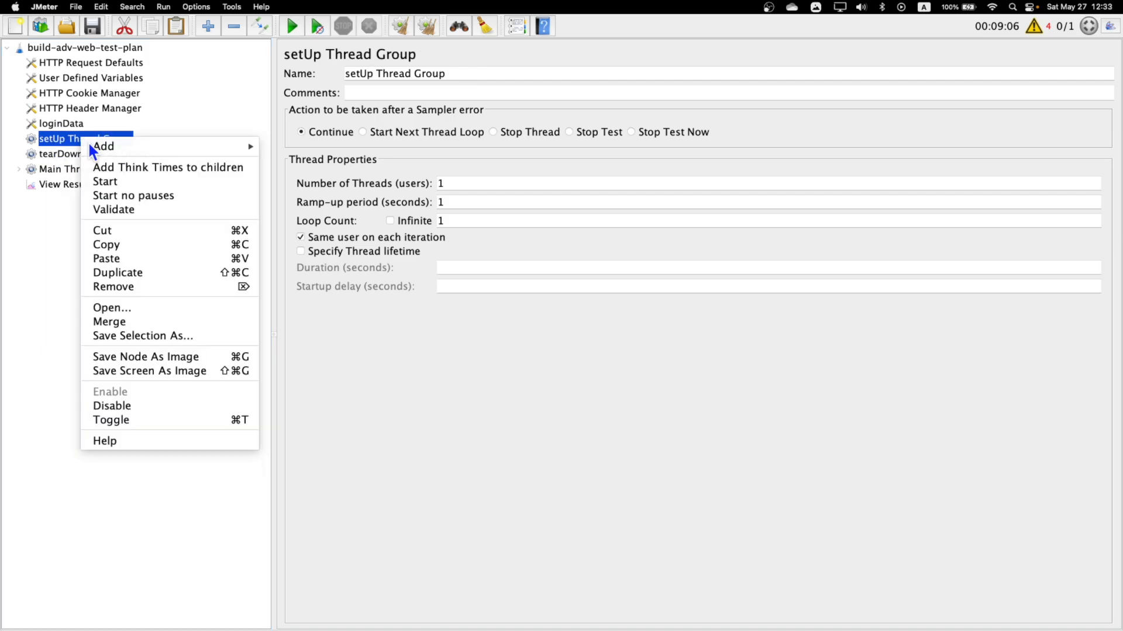
mouse_move(178, 146)
mouse_move(337, 166)
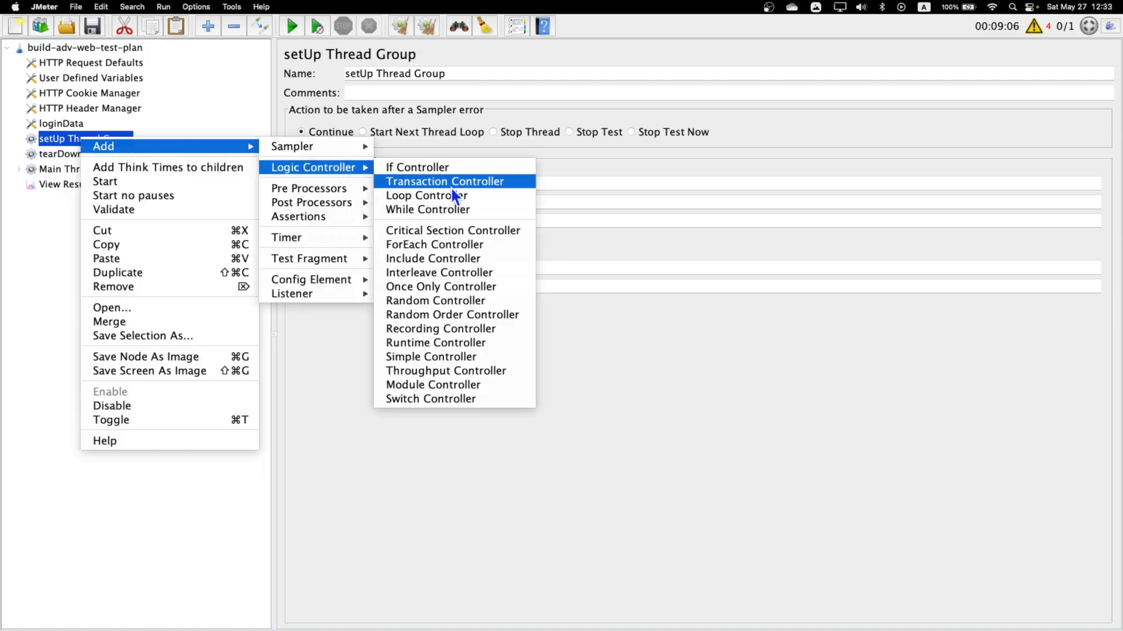
click(470, 182)
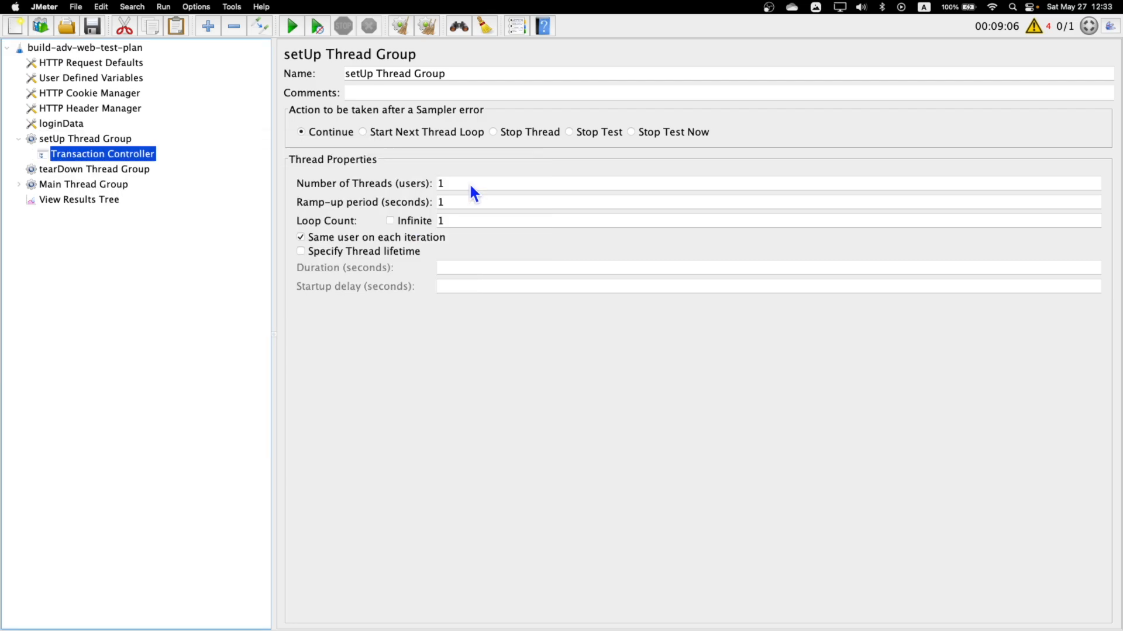
Copy the Transaction Controller and paste three copies into the setUp Thread Group.
key(super+c)
click(104, 140)
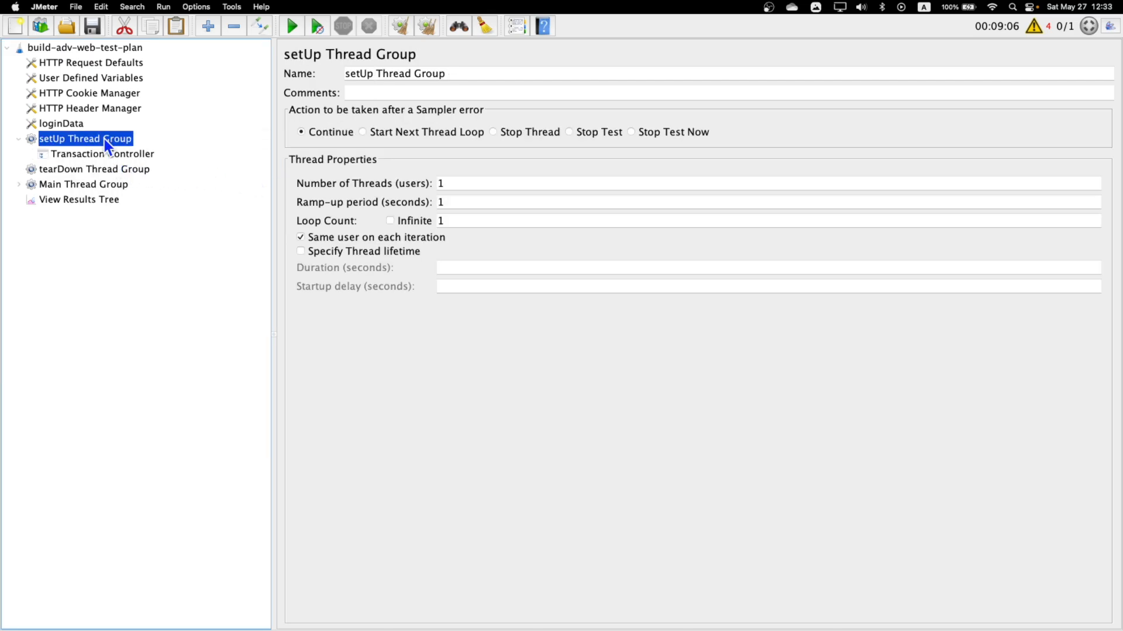
key(super+v)
key(super+v)
key(super+v)
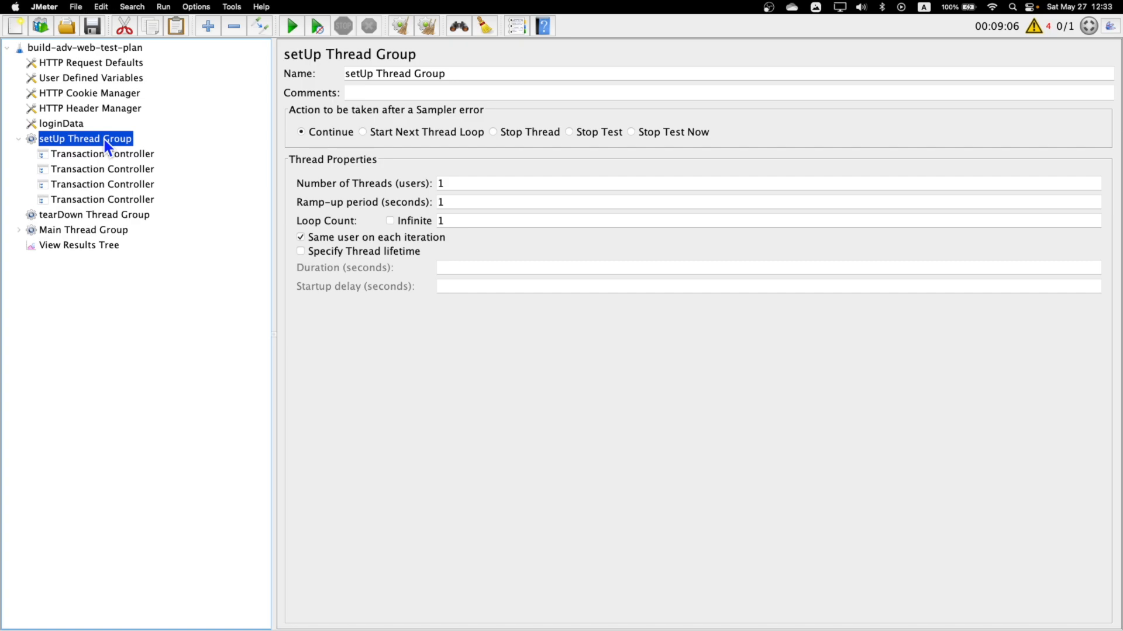
Rename the first two transaction controllers to "Transaction Controller - Login" and "Transaction Controller - Add Users".
click(113, 156)
click(482, 74)
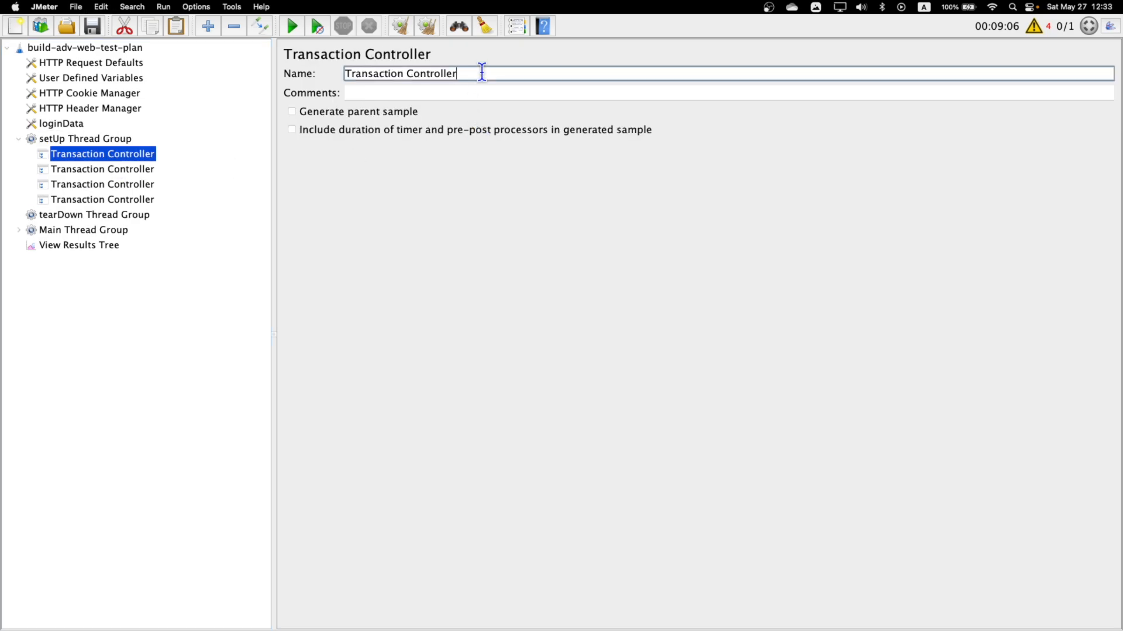
text(- Login)
click(124, 168)
click(500, 74)
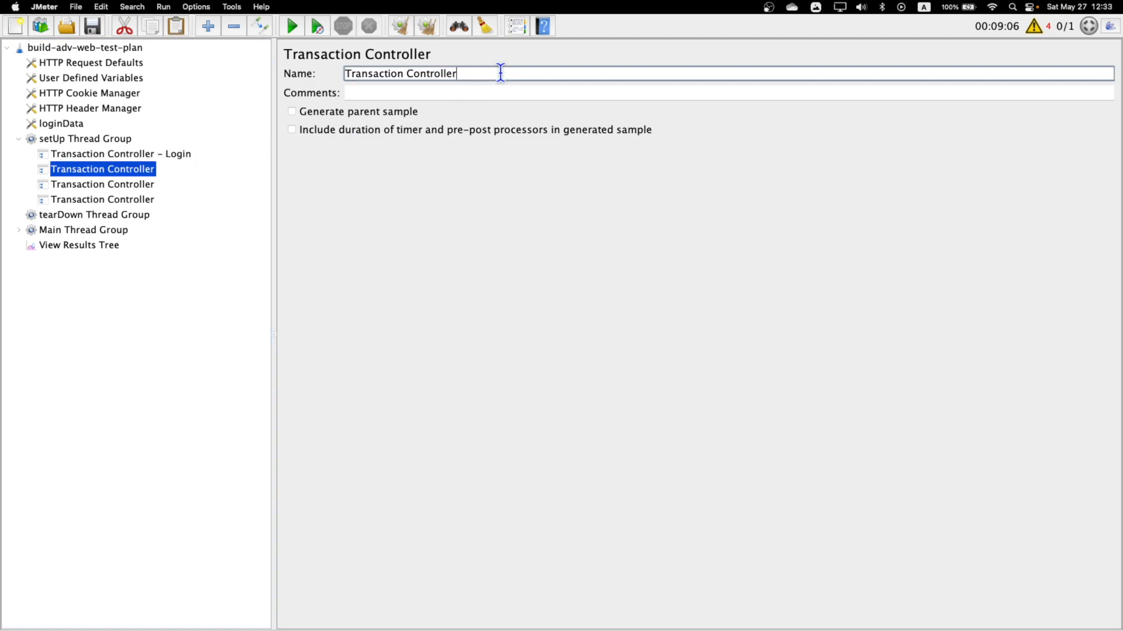
text(- Add Users)
Nest the two remaining unnamed transaction controllers inside Transaction Controller - Add Users.
click(111, 186)
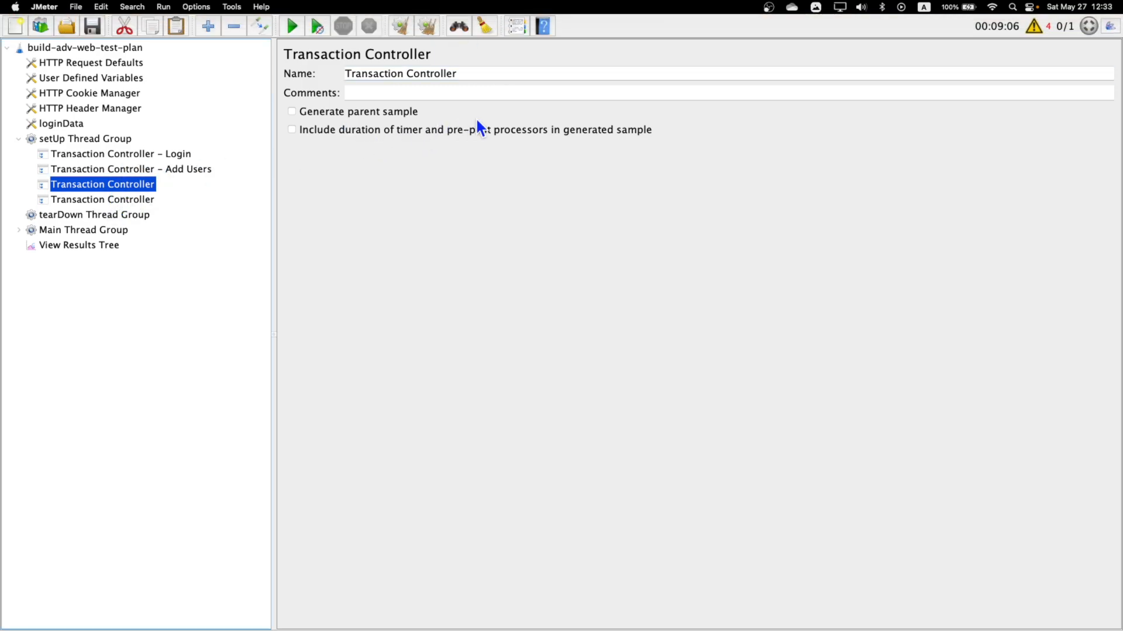
click(482, 74)
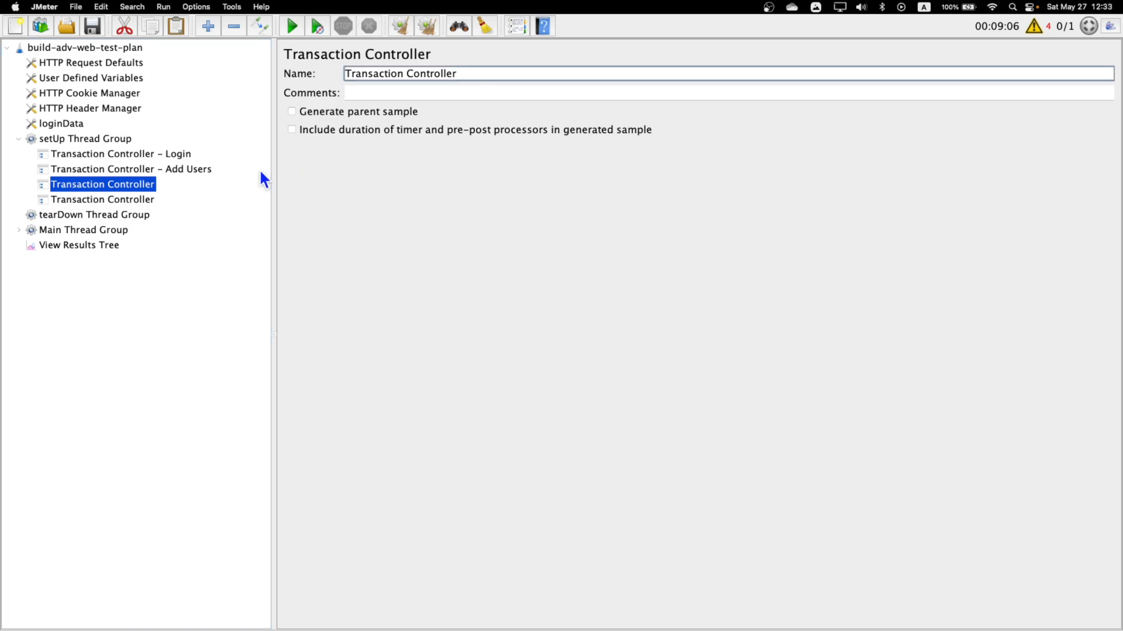
click(124, 170)
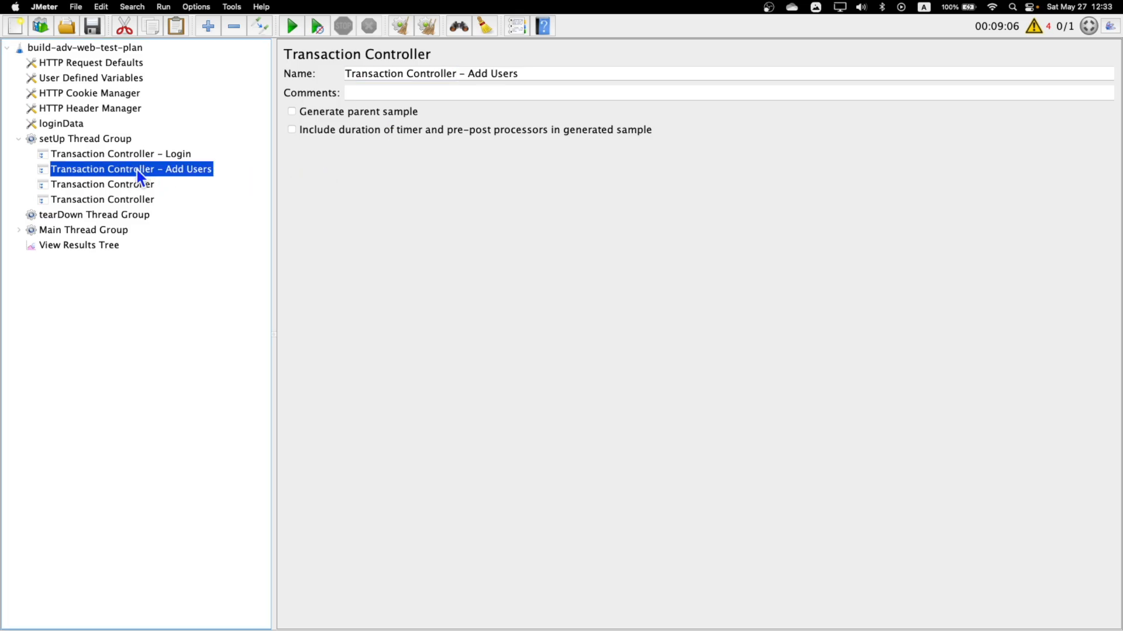
right_click(137, 170)
click(107, 182)
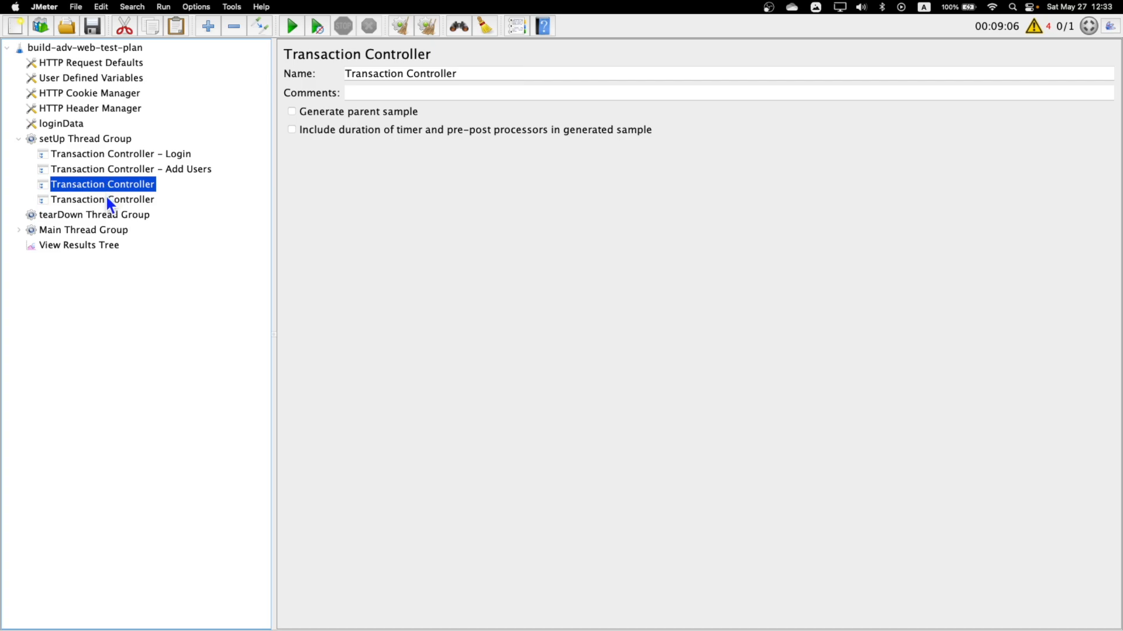
shift+click(107, 201)
drag(107, 202, 74, 173)
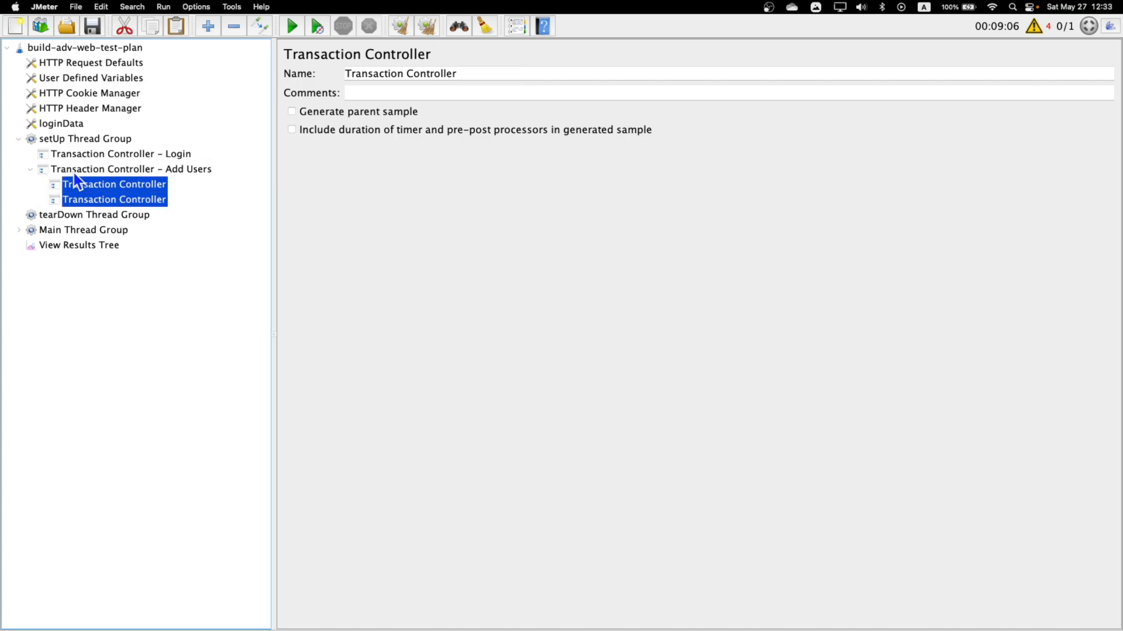
Rename the first nested transaction controller to "Transaction Controller - Open Add Panel".
click(120, 198)
click(123, 184)
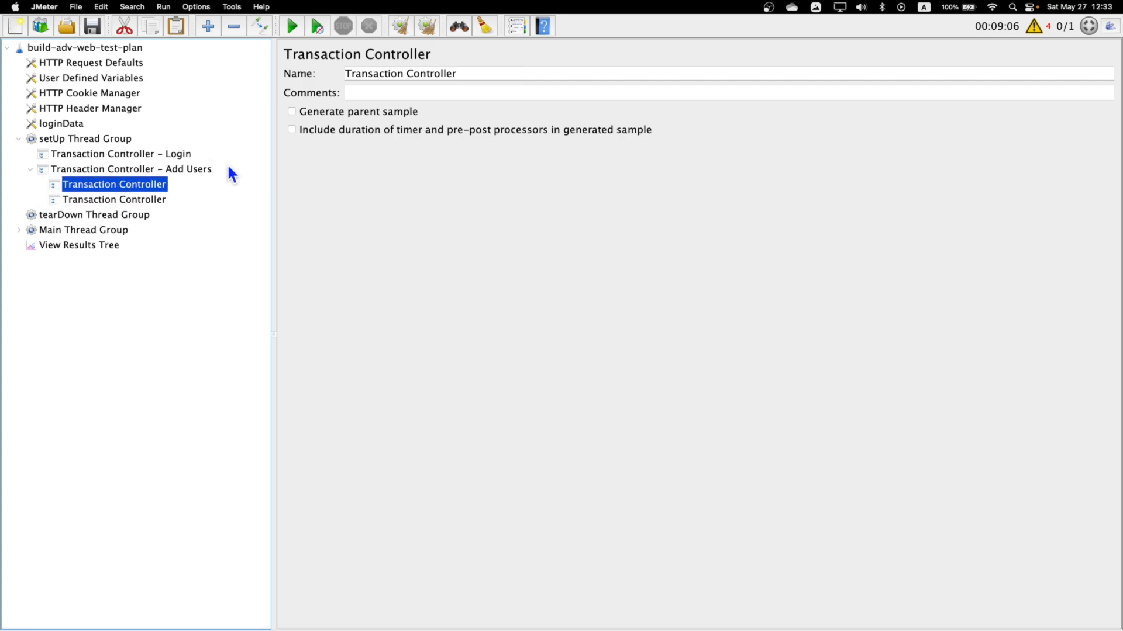
click(483, 75)
text(- Open )
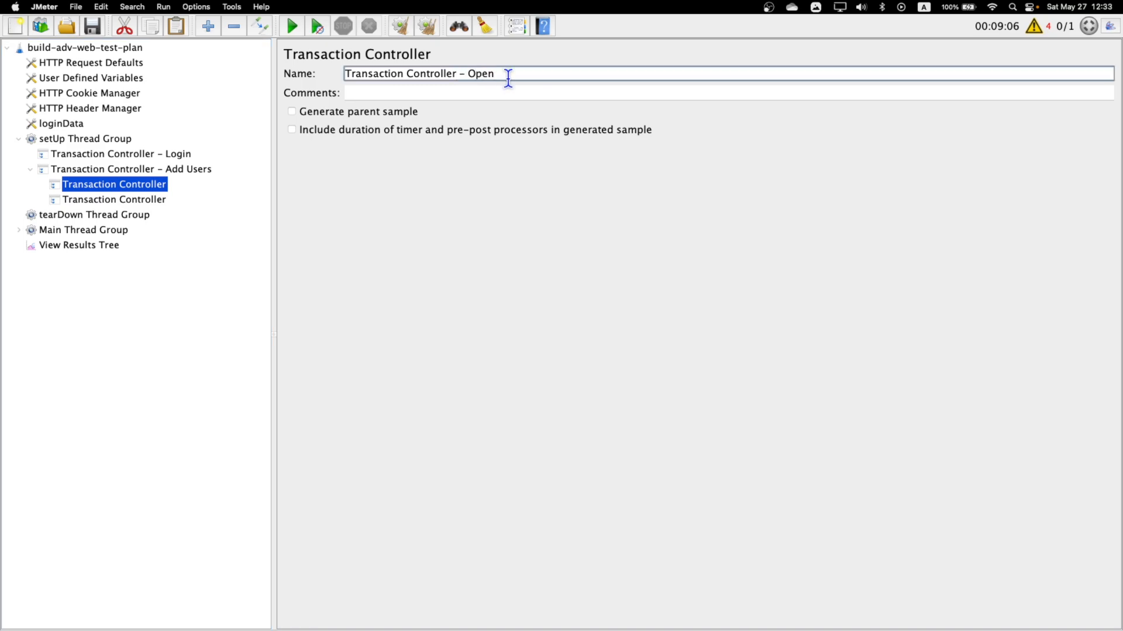
text(Add Panel)
click(138, 202)
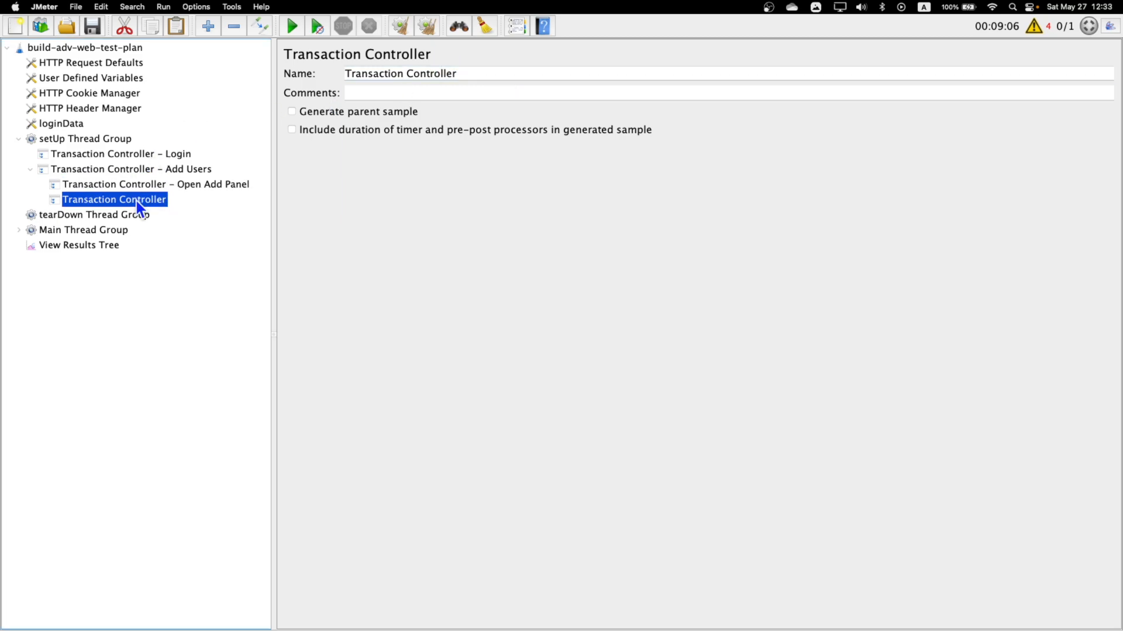
Rename the second nested transaction controller under Add Users to "Transaction Controller - Click Add User".
click(490, 75)
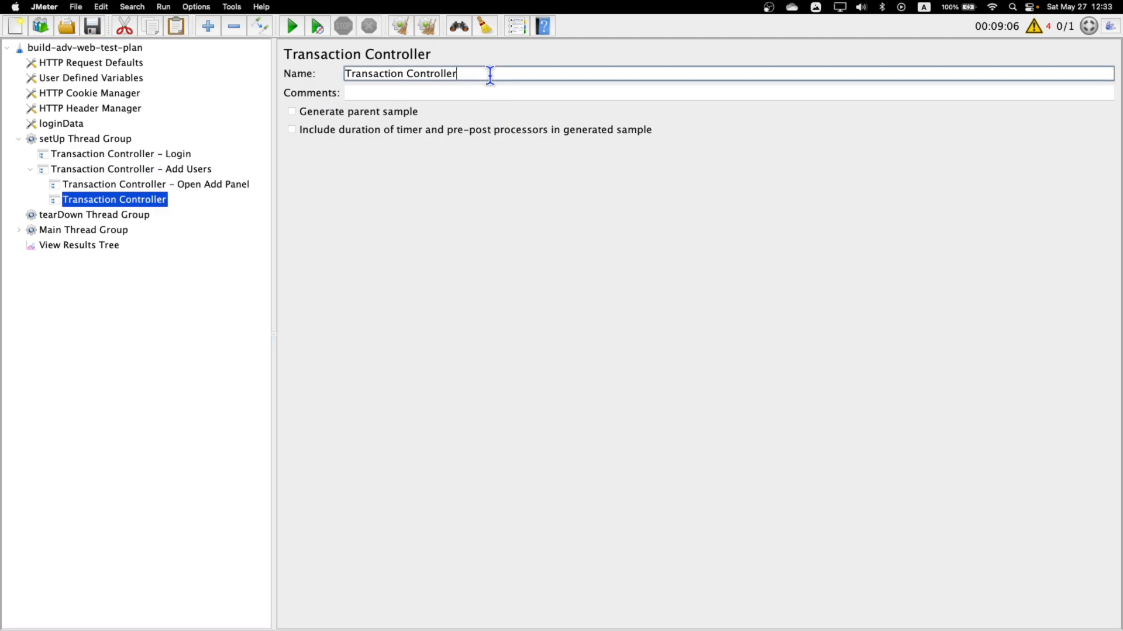
text(- Click Add User)
click(146, 189)
Add a Transaction Controller named "Transaction Controller - Delete Users" to the tearDown Thread Group.
click(61, 218)
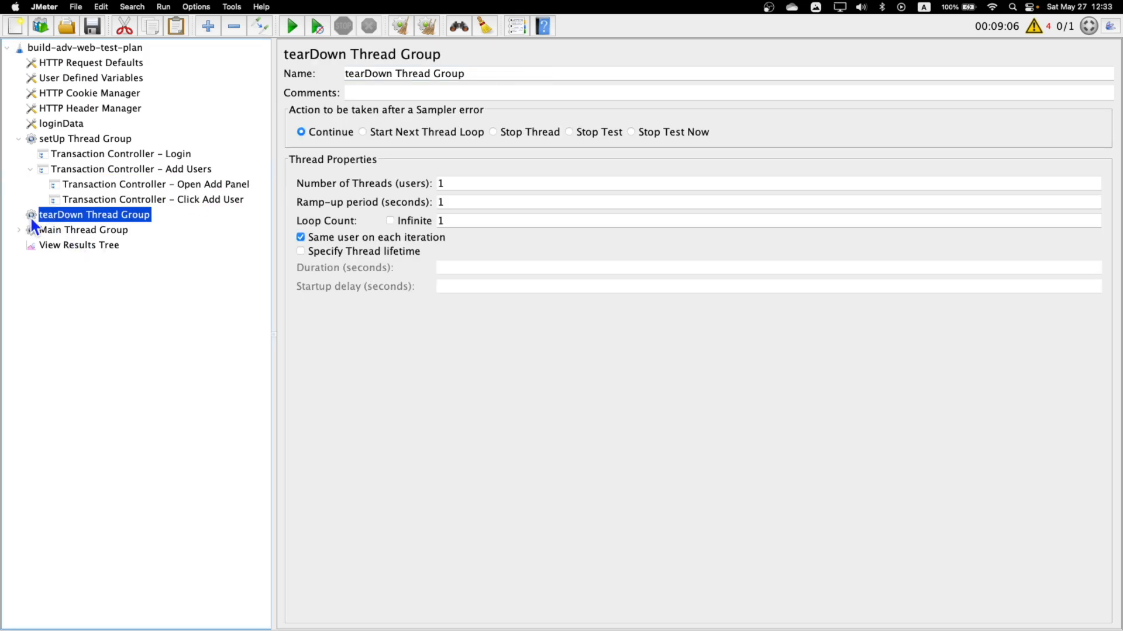
right_click(84, 217)
mouse_move(243, 231)
mouse_move(329, 251)
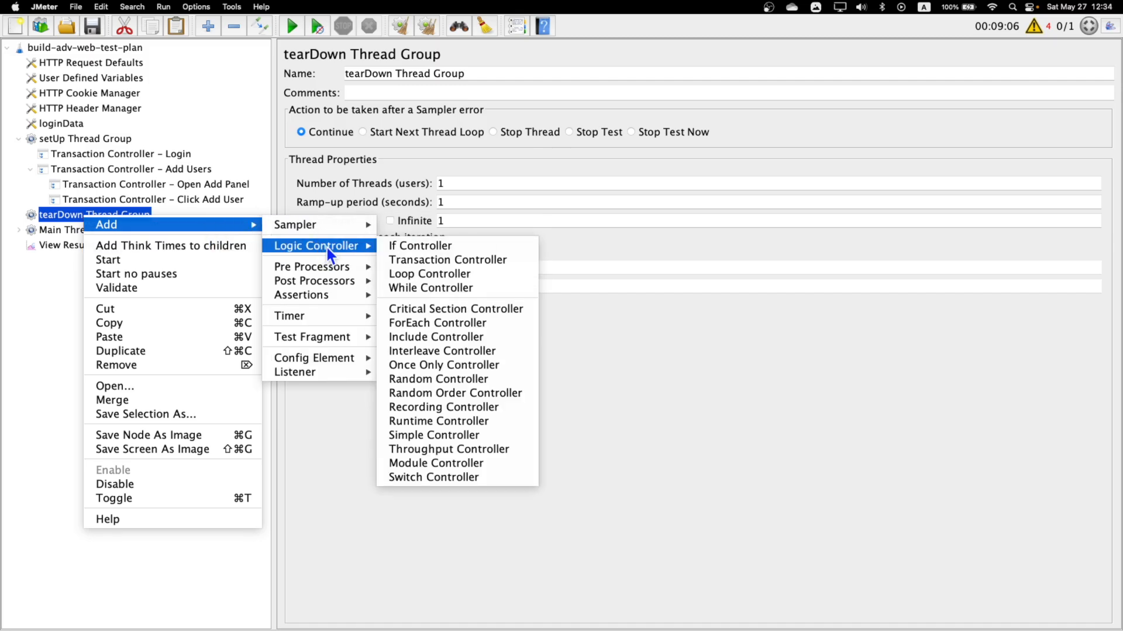
click(448, 259)
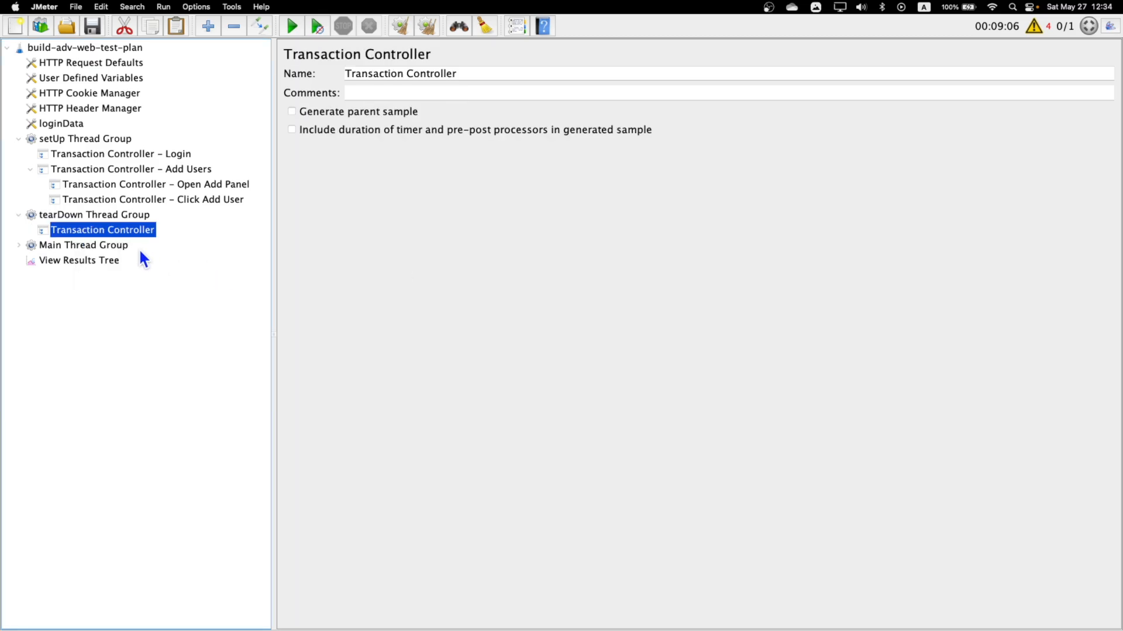
click(479, 79)
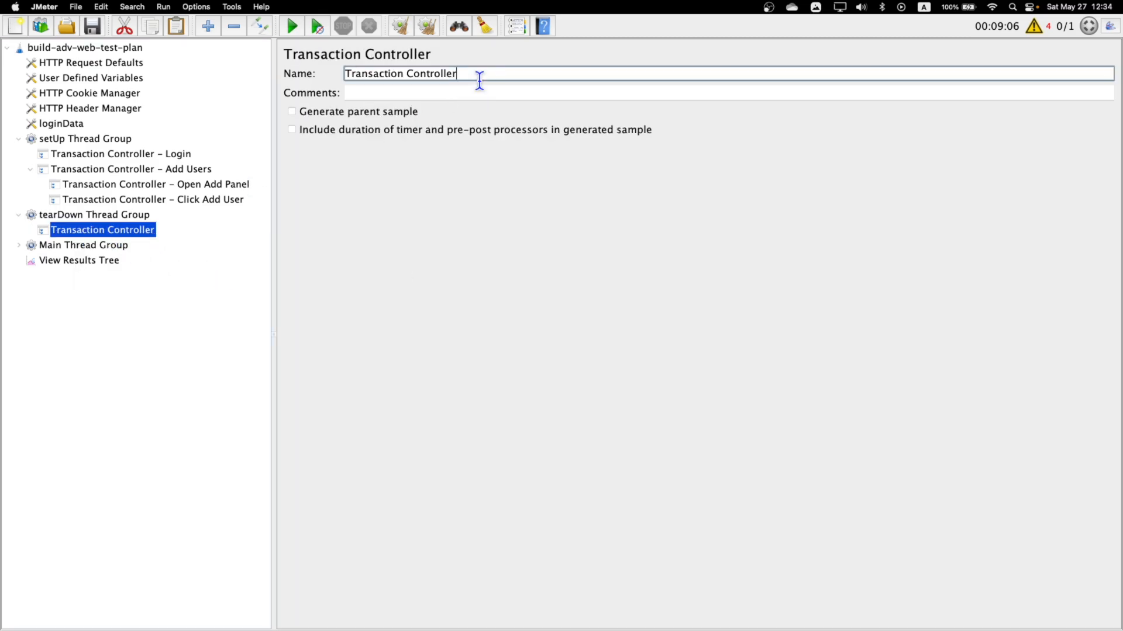
text(- Delete Users)
Remove all the template elements inside the Main Thread Group, from HTTP Request Defaults through Login.
click(91, 247)
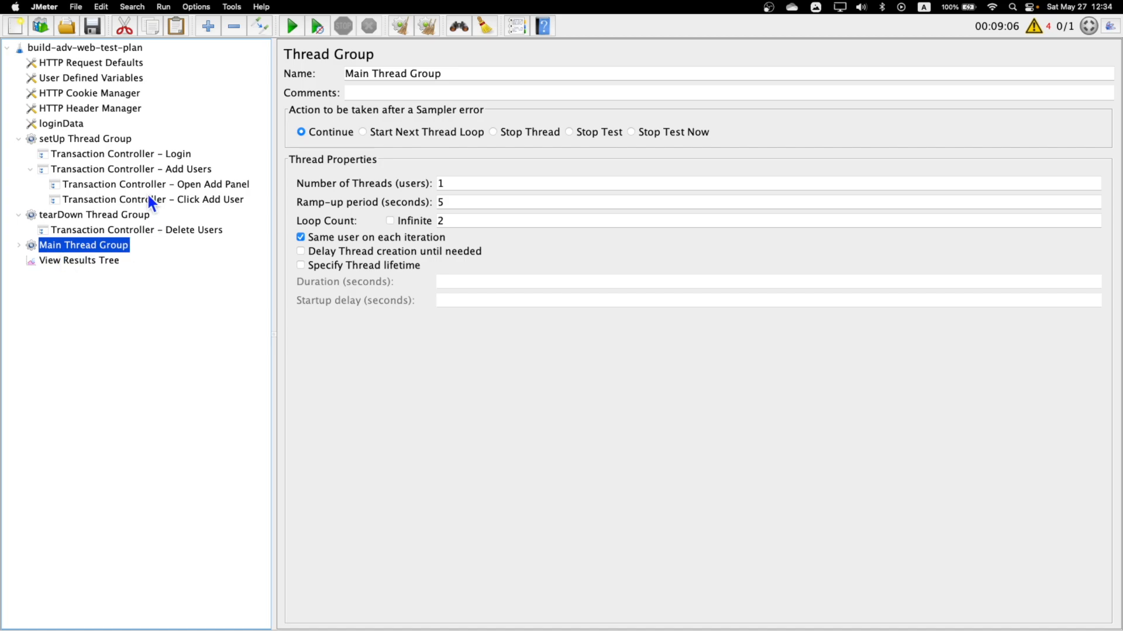
click(19, 245)
right_click(91, 245)
mouse_move(131, 257)
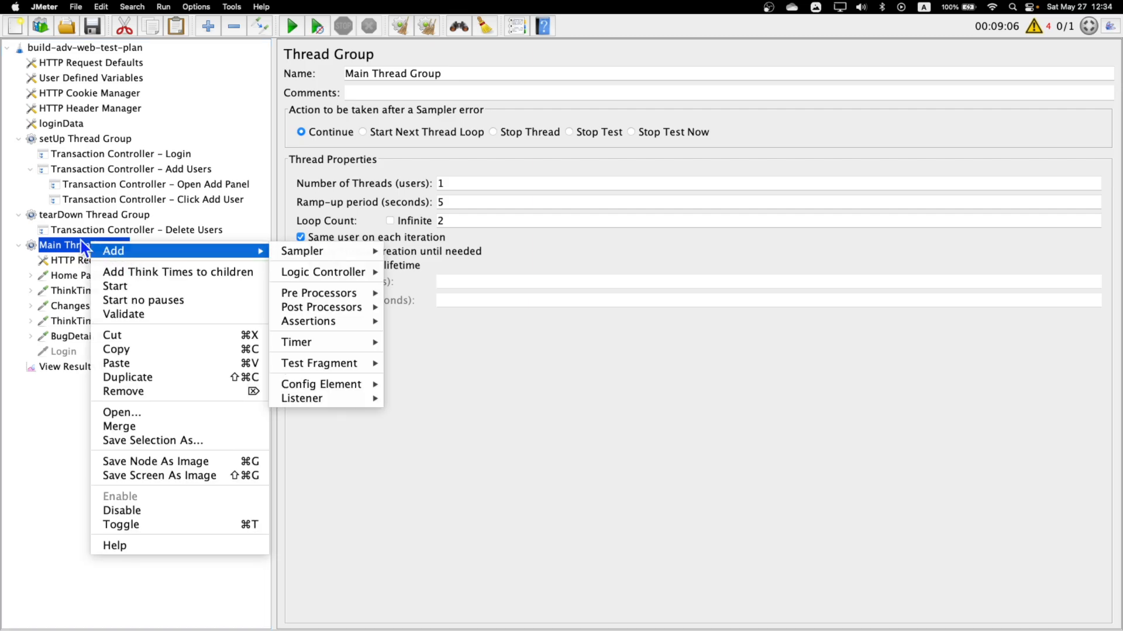
click(73, 261)
click(73, 262)
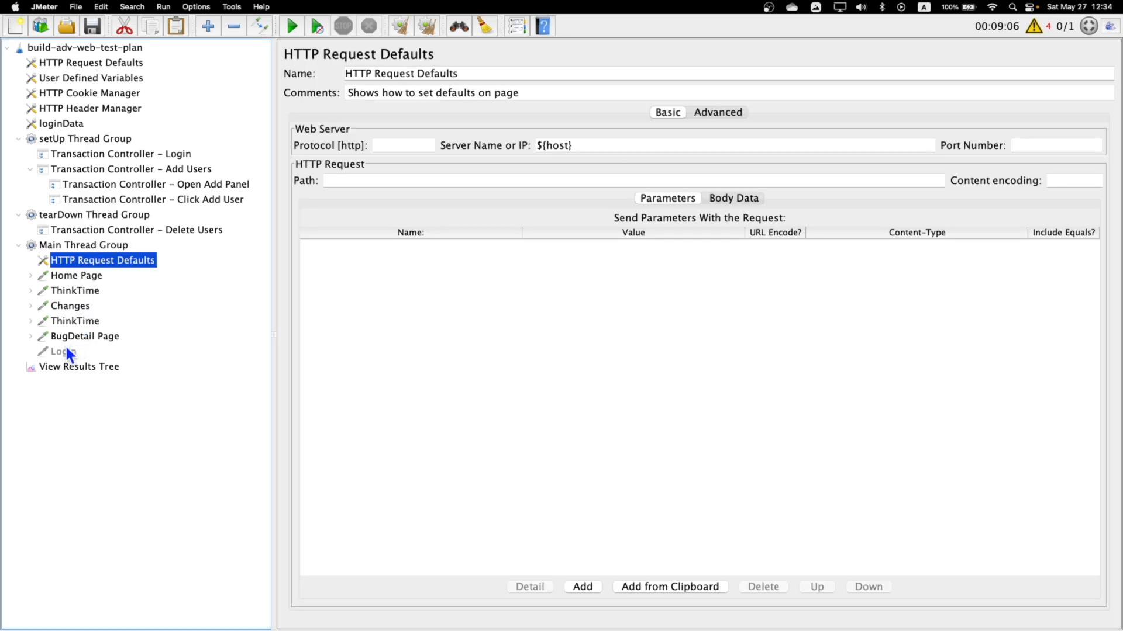
shift+click(65, 348)
right_click(75, 283)
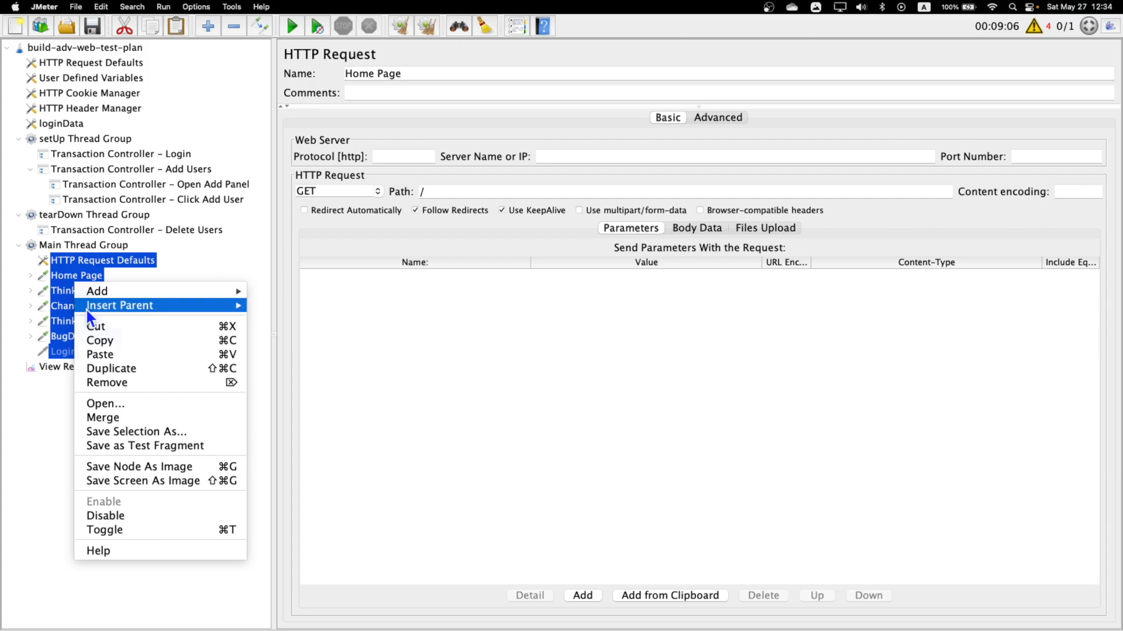
click(135, 381)
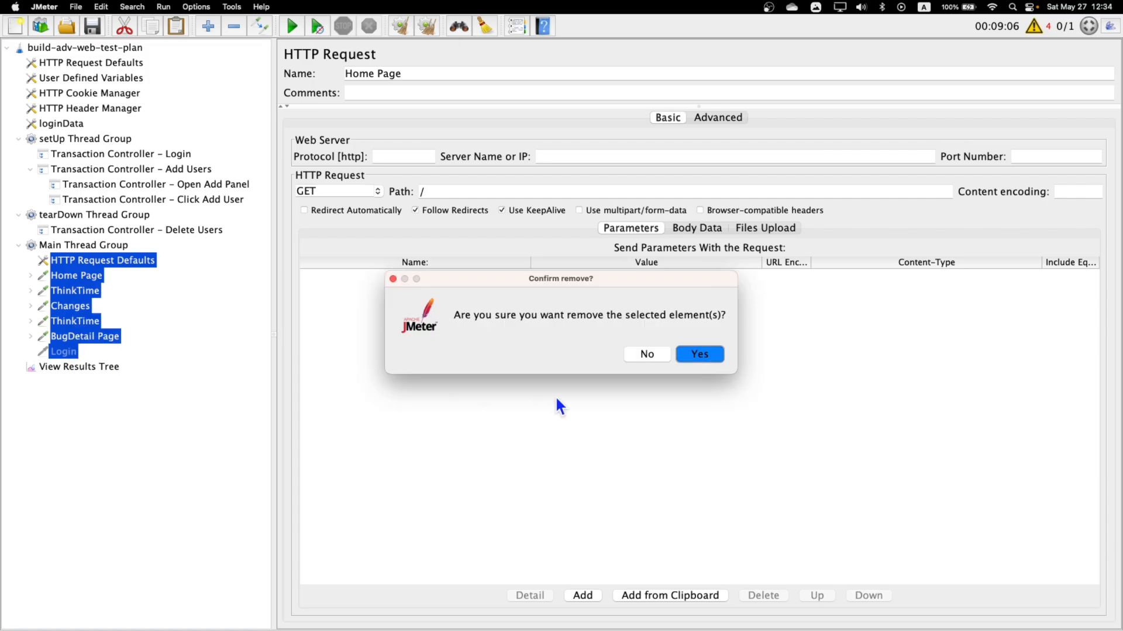
click(699, 357)
Add a Transaction Controller to the emptied Main Thread Group.
click(99, 248)
right_click(103, 248)
mouse_move(201, 254)
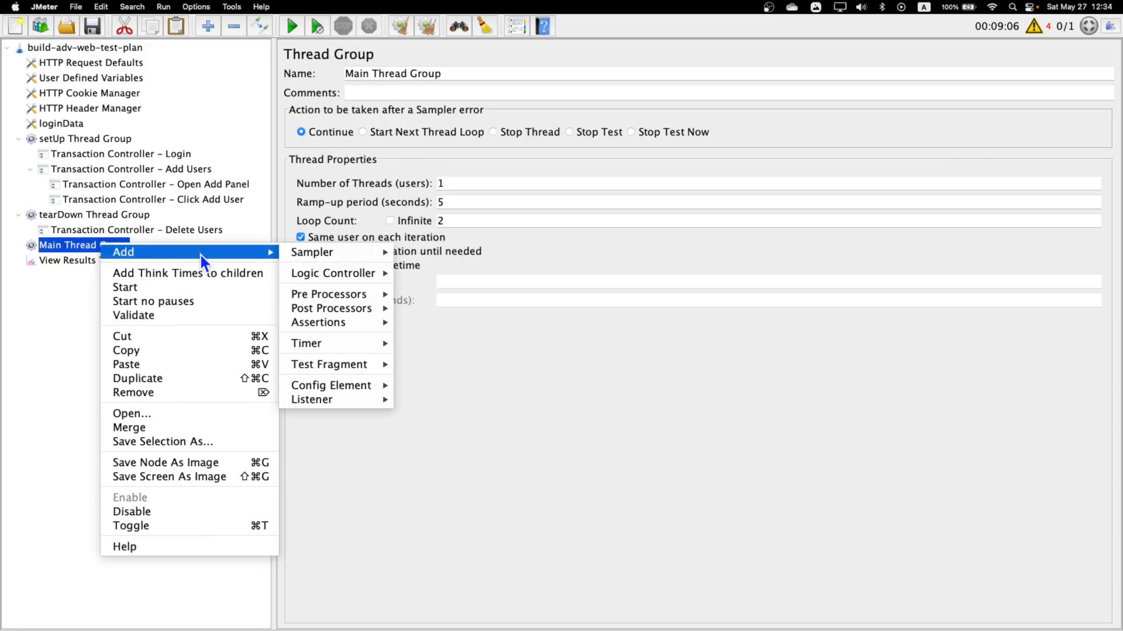
mouse_move(335, 275)
click(438, 289)
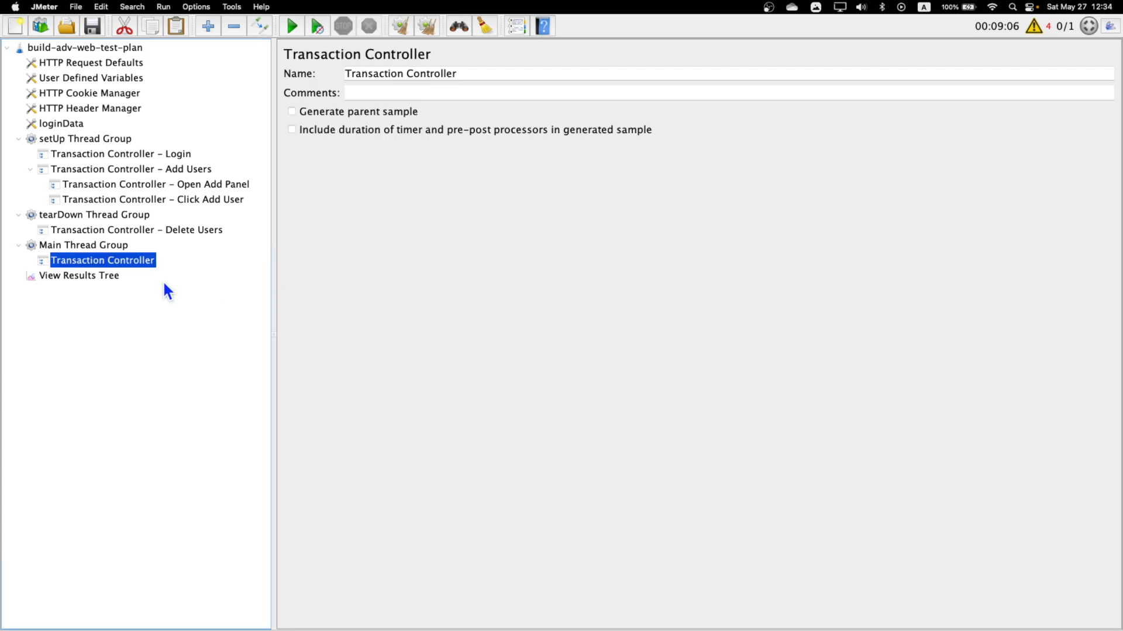
Paste two more copies of the Transaction Controller into the Main Thread Group.
click(96, 278)
click(94, 266)
click(92, 244)
key(super+v)
key(super+v)
Rename the first transaction controller in the Main Thread Group to "Transaction Controller - Load Admin Page".
click(114, 262)
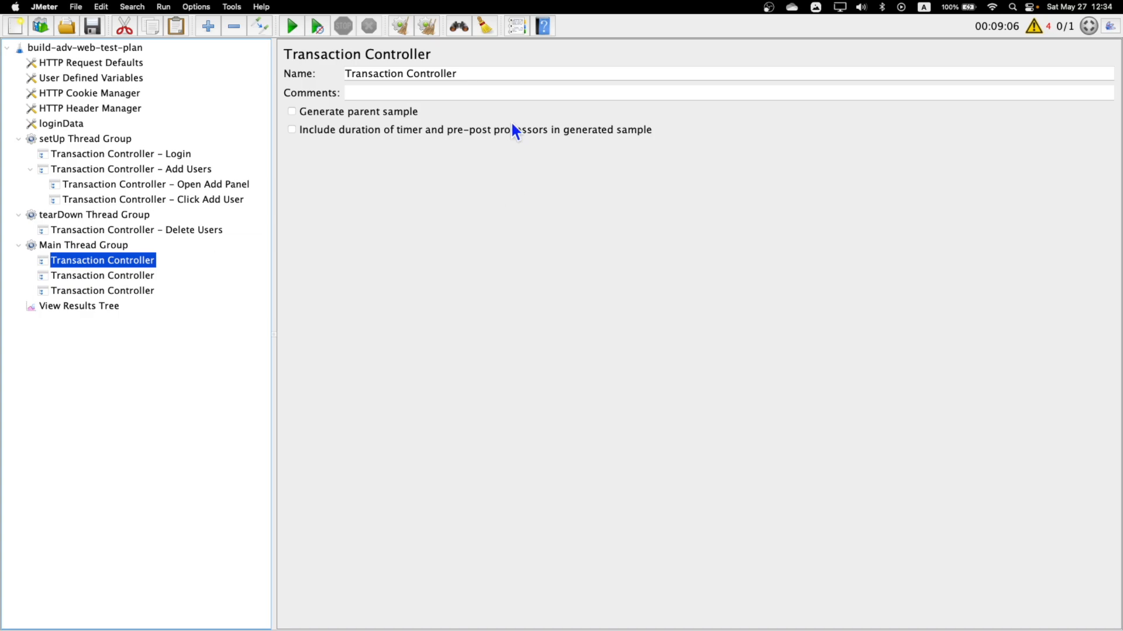
click(513, 75)
text(-)
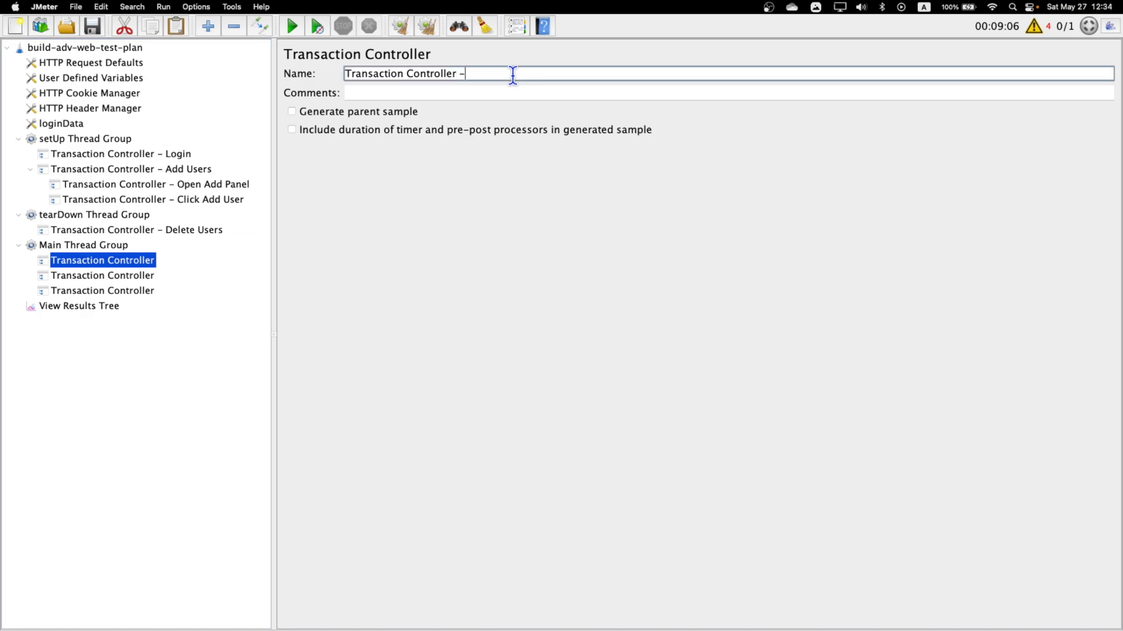
text( Load Admin Page)
Rename the second transaction controller in the Main Thread Group to "Transaction Controller - Search Added Users".
click(140, 276)
click(514, 75)
text(- S)
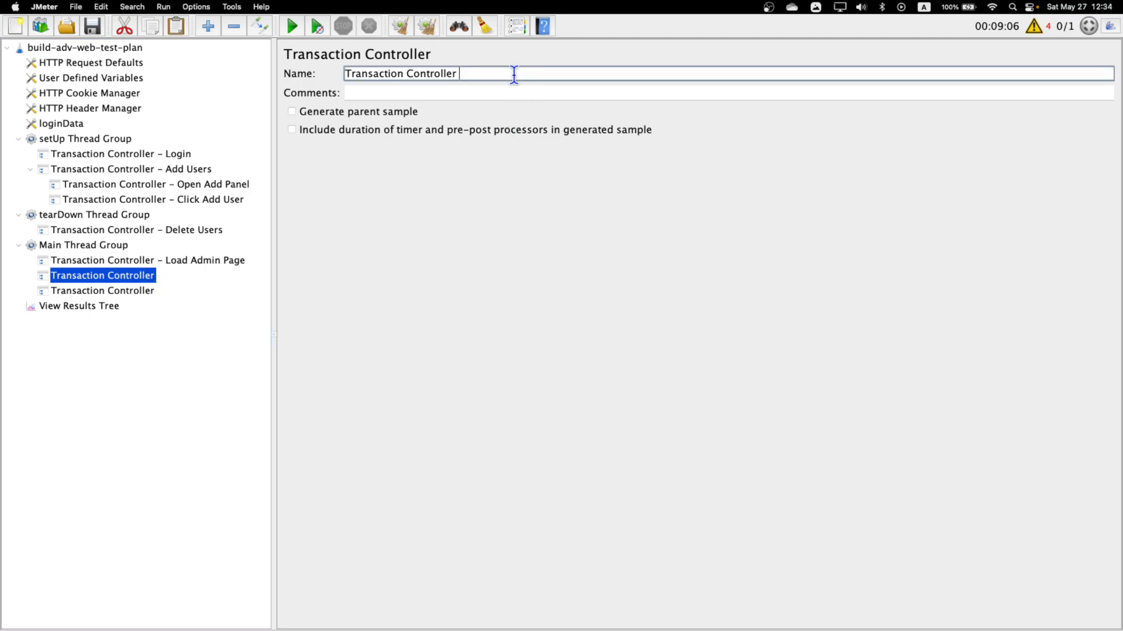
text(arch Added Users)
Rename the third transaction controller in the Main Thread Group to "Transaction Controller - Search All Users".
click(157, 290)
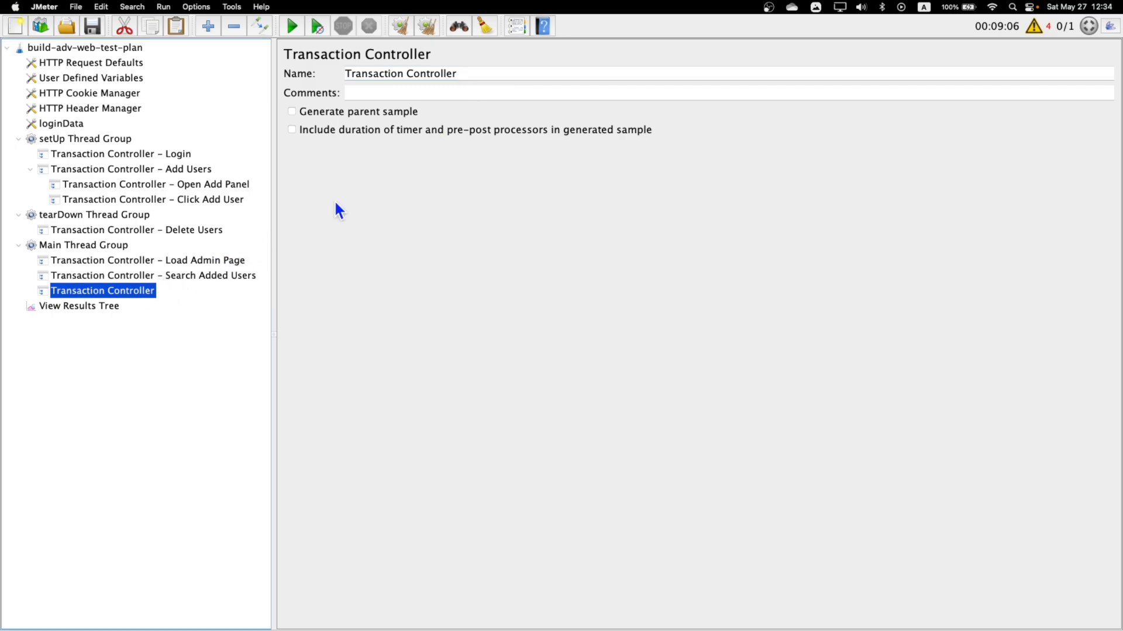
click(541, 76)
text(-)
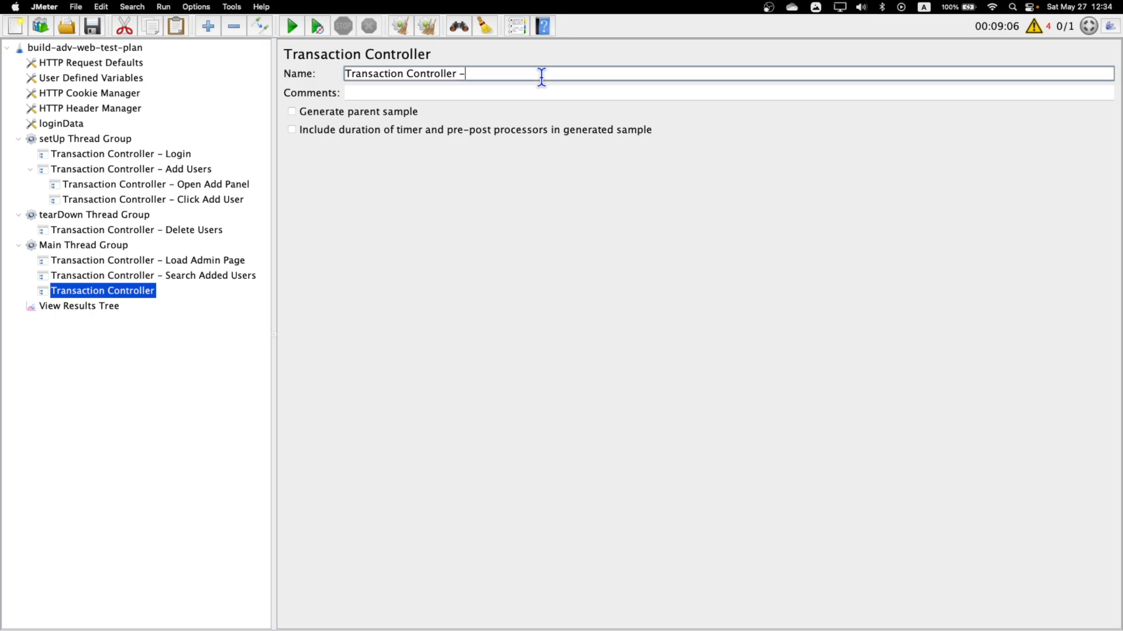
text( Search All Users)
click(83, 246)
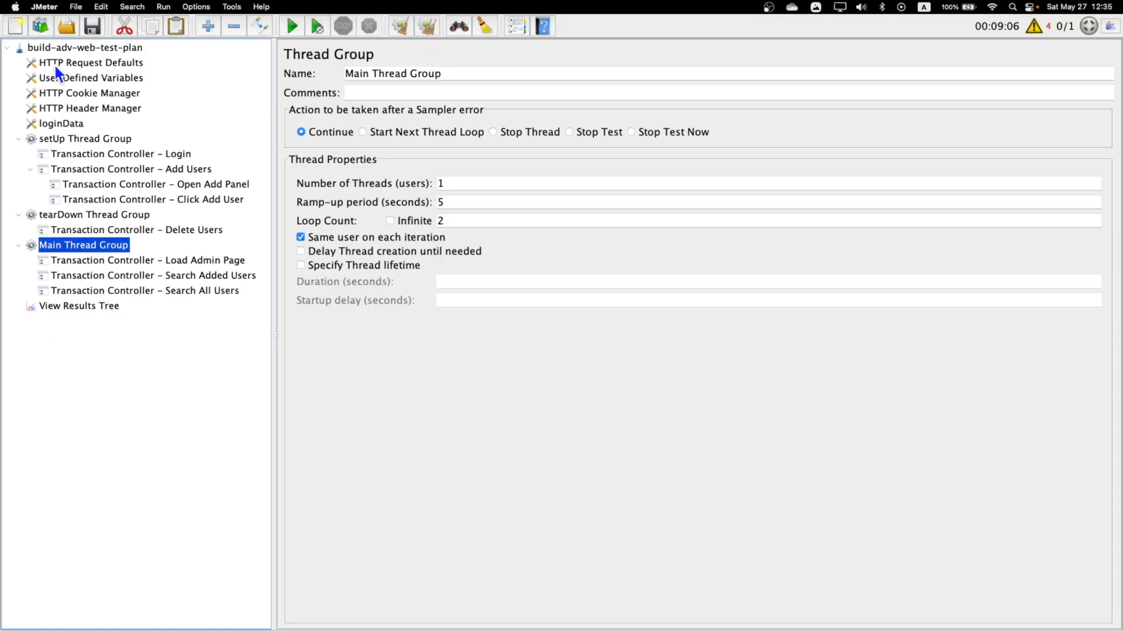
Add an Aggregate Graph listener and a Summary Report listener to the build-adv-web-test-plan test plan.
click(61, 49)
right_click(62, 49)
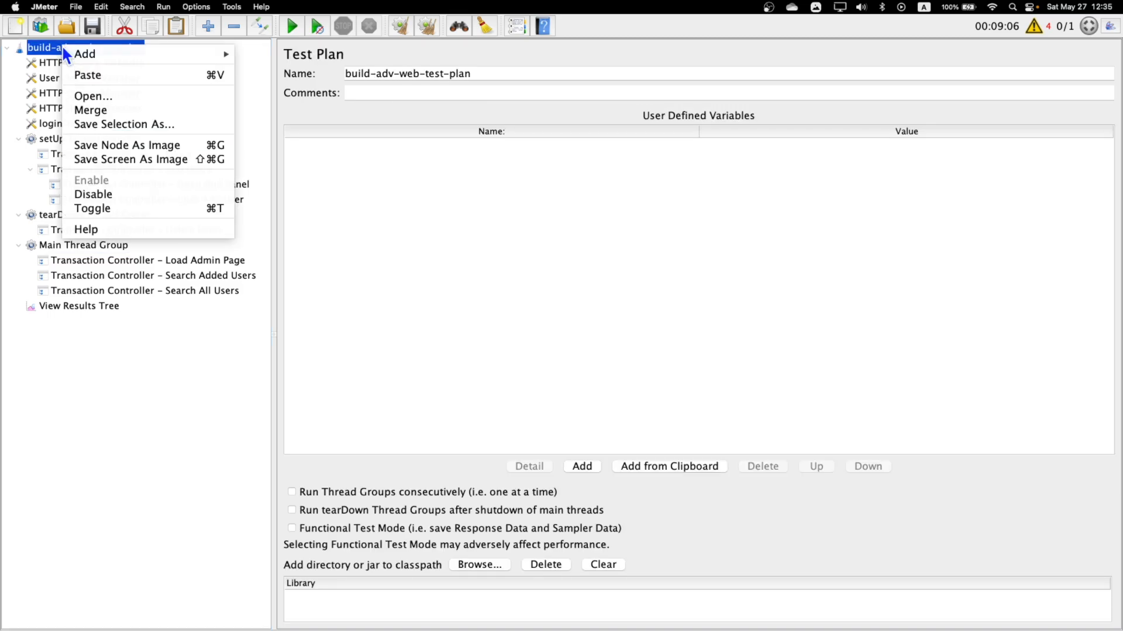
mouse_move(171, 57)
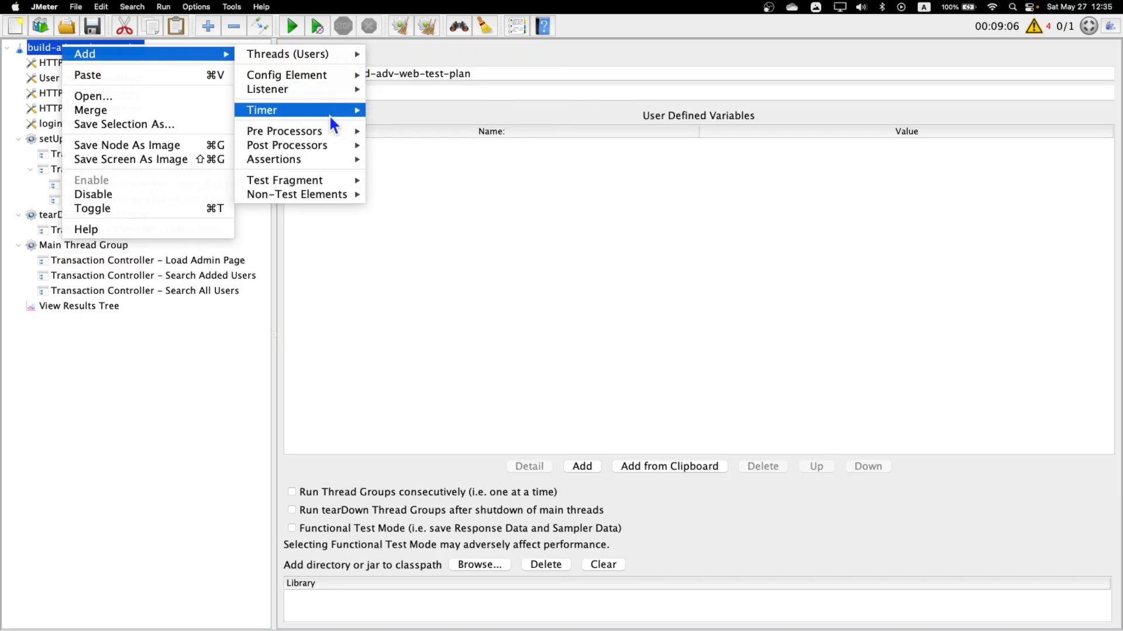
mouse_move(332, 90)
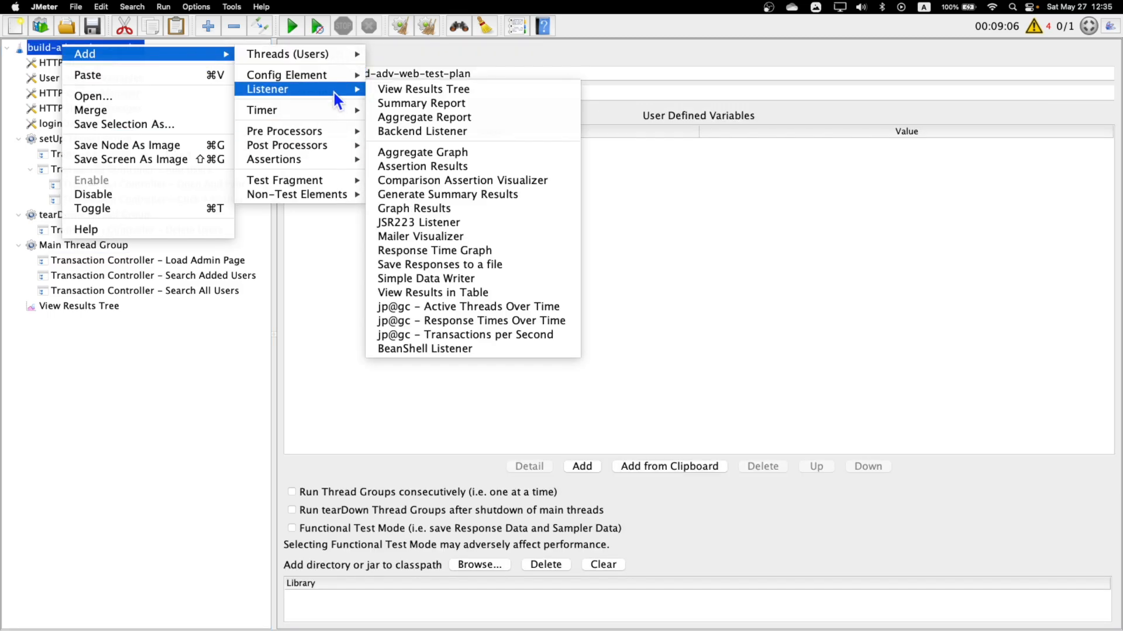
click(450, 153)
right_click(85, 49)
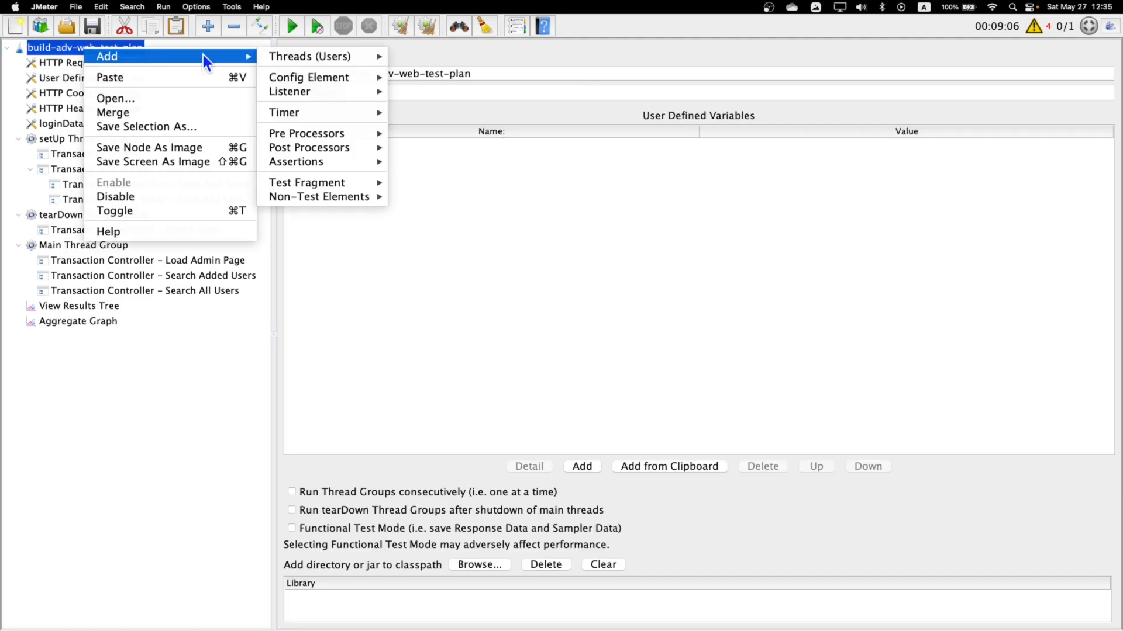
mouse_move(307, 90)
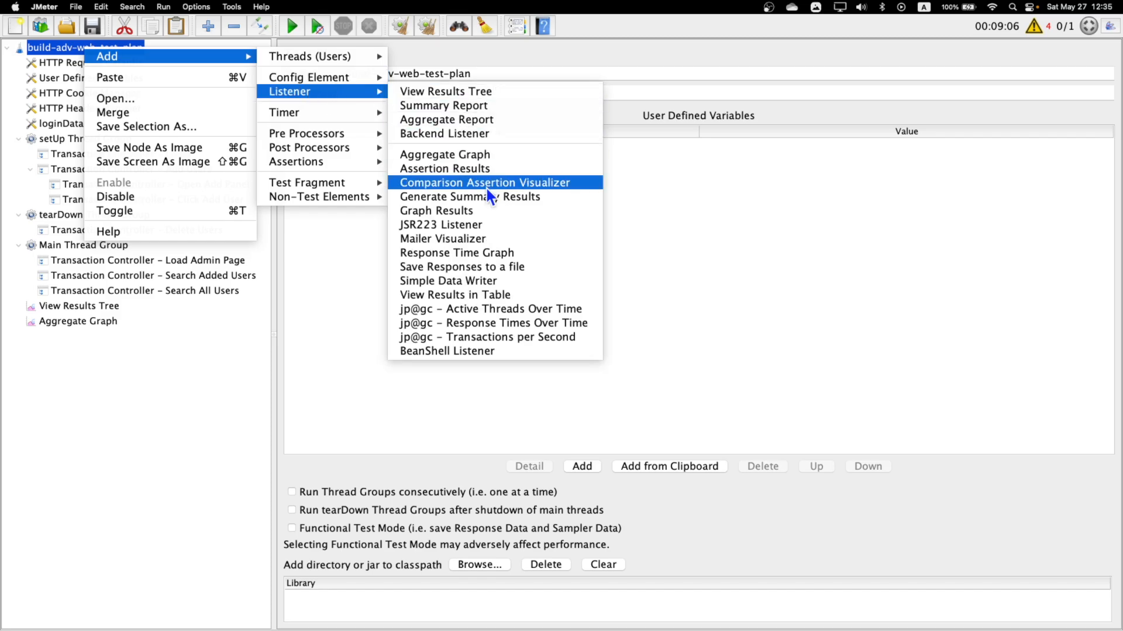
click(486, 109)
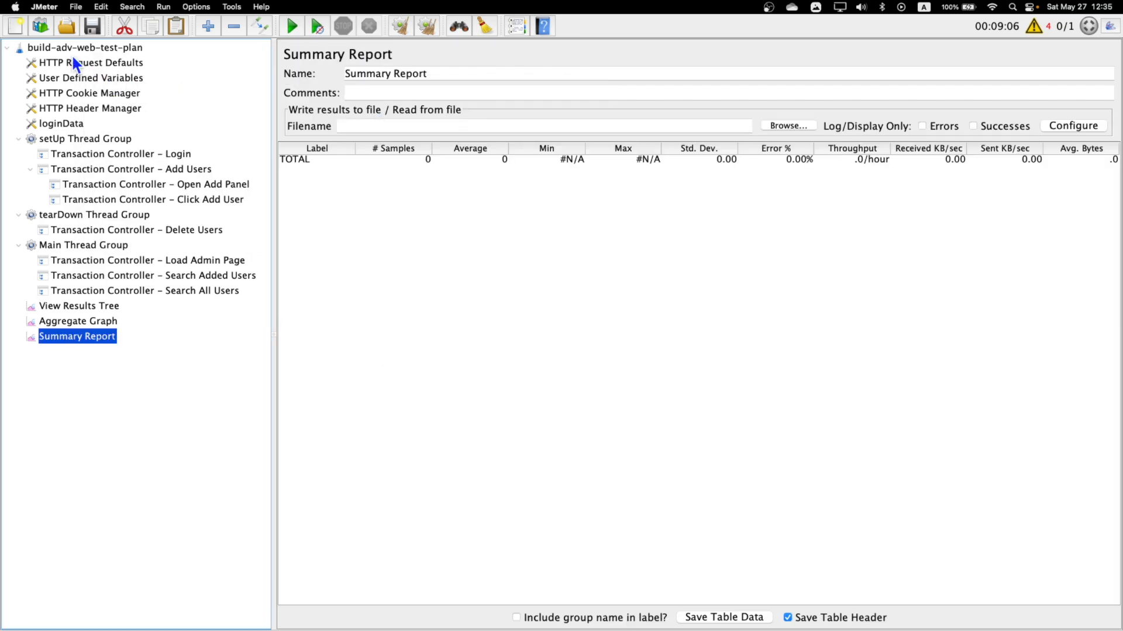
Add another View Results Tree listener at the test plan level.
right_click(61, 47)
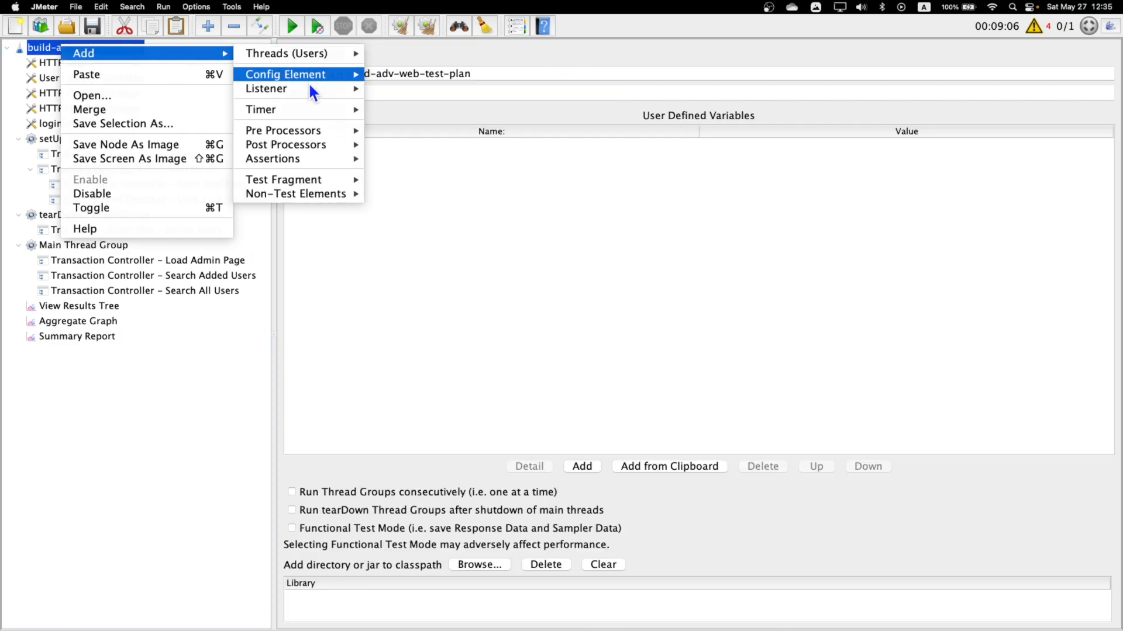
mouse_move(309, 89)
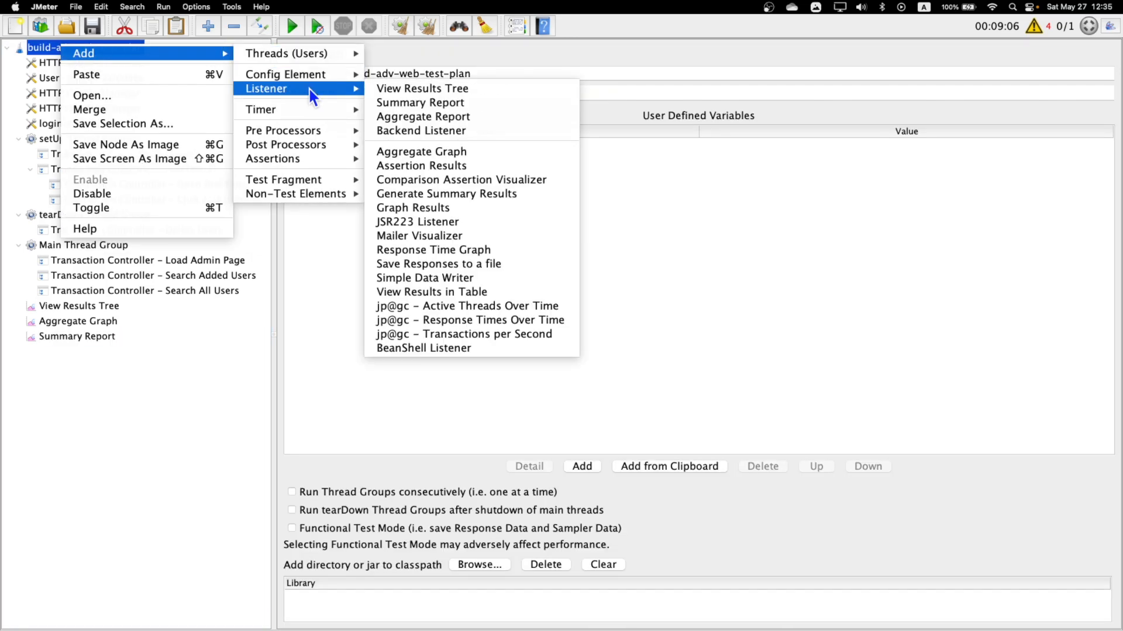
click(426, 93)
Add a "jp@gc - Active Threads Over Time" listener to the test plan.
click(97, 49)
right_click(97, 50)
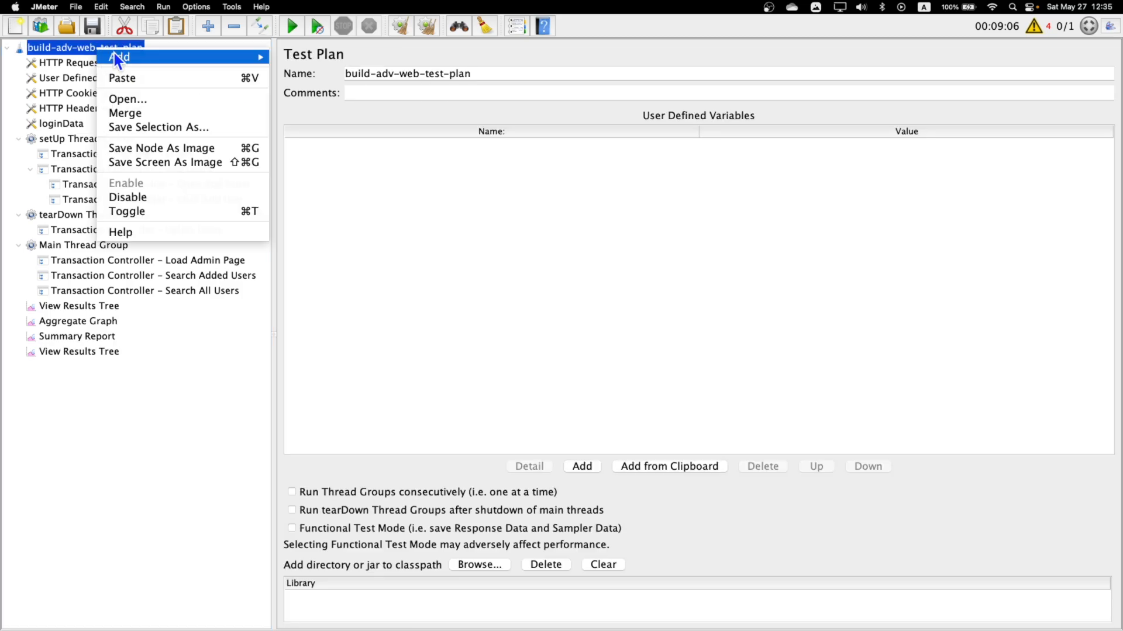
mouse_move(205, 57)
mouse_move(351, 90)
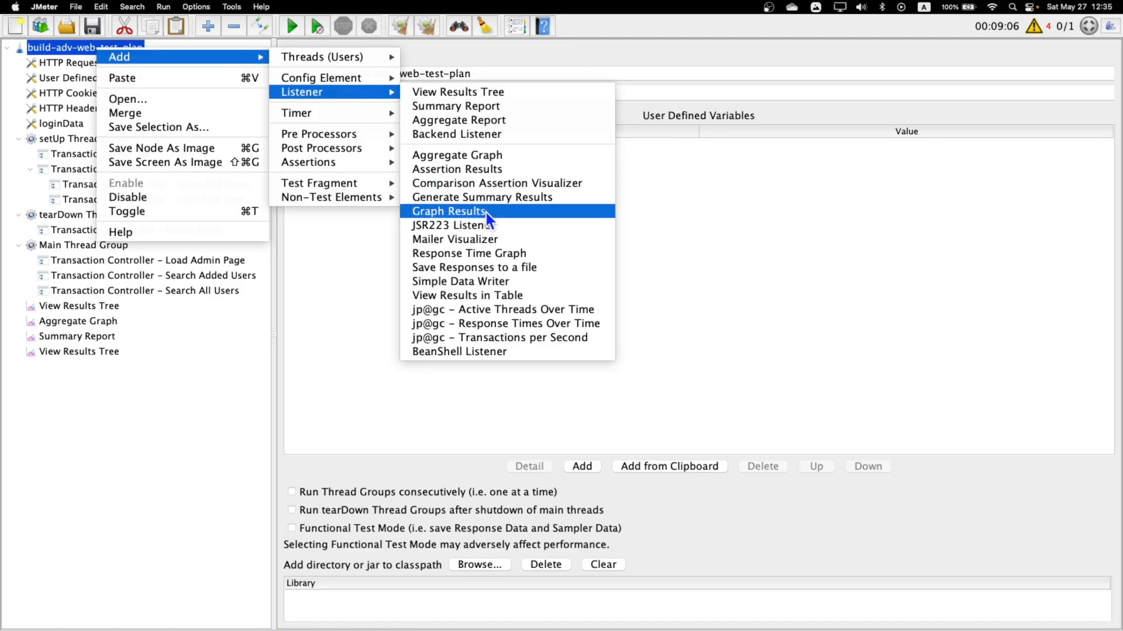
click(511, 310)
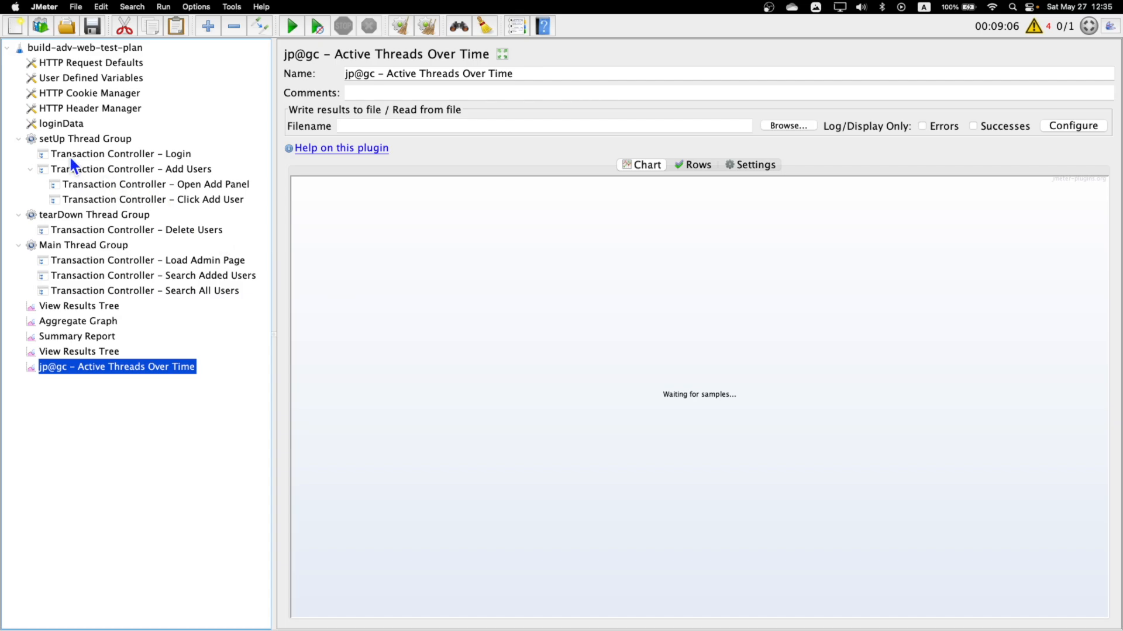
Add a "jp@gc - Response Times Over Time" listener to the test plan.
click(97, 48)
right_click(96, 48)
mouse_move(229, 51)
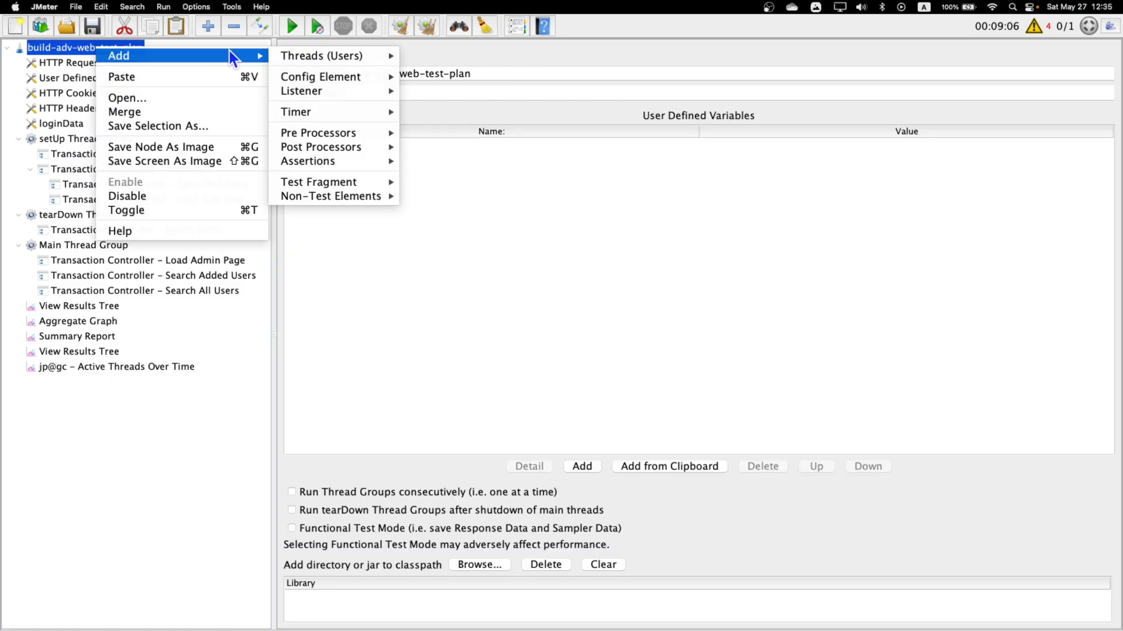
mouse_move(365, 114)
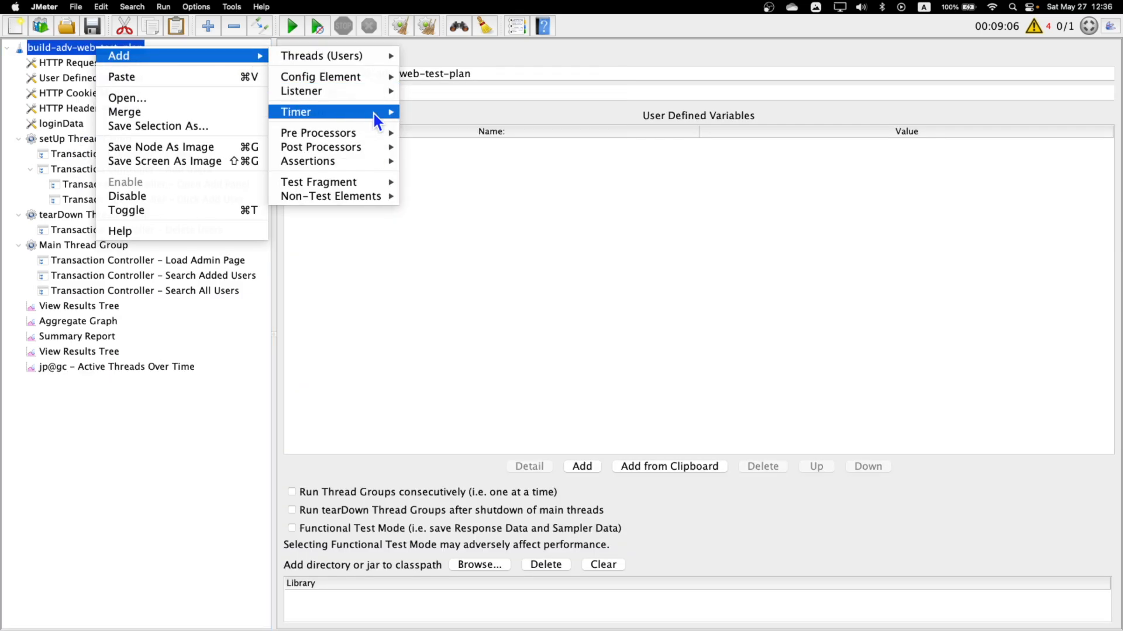
mouse_move(375, 93)
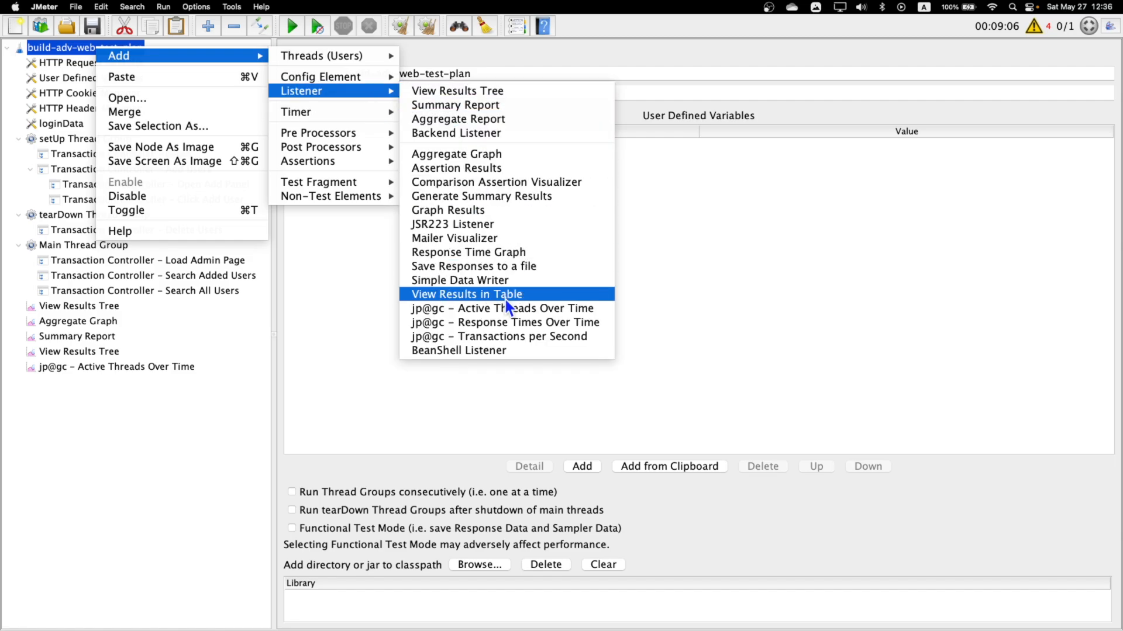
click(514, 321)
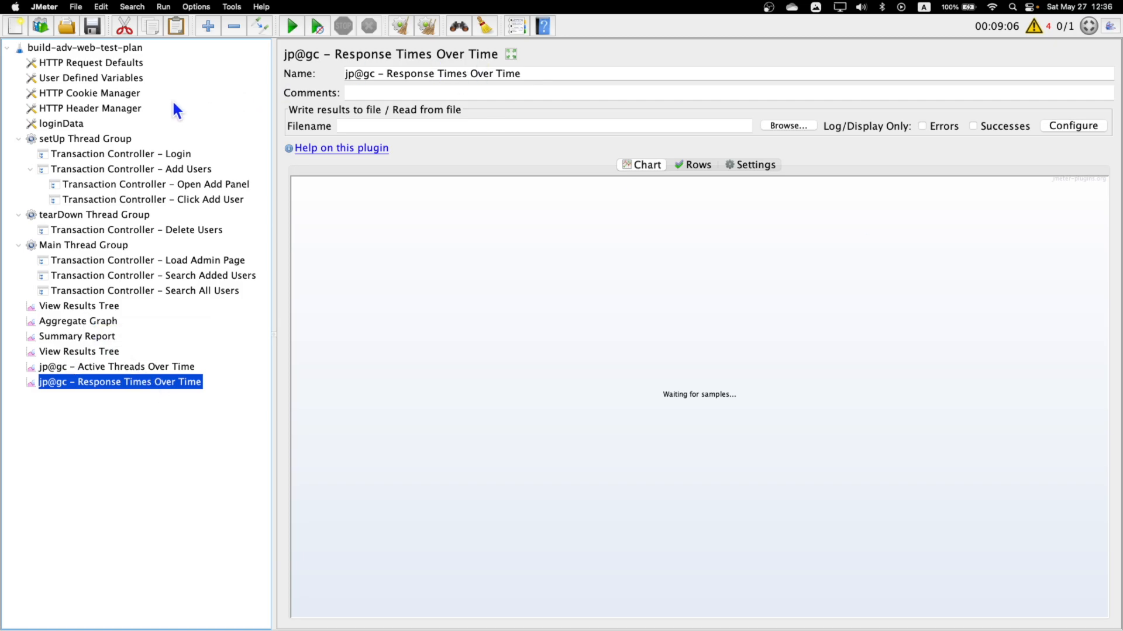
Add an HTTP(S) Test Script Recorder to the build-adv-web-test-plan test plan.
right_click(55, 48)
mouse_move(111, 56)
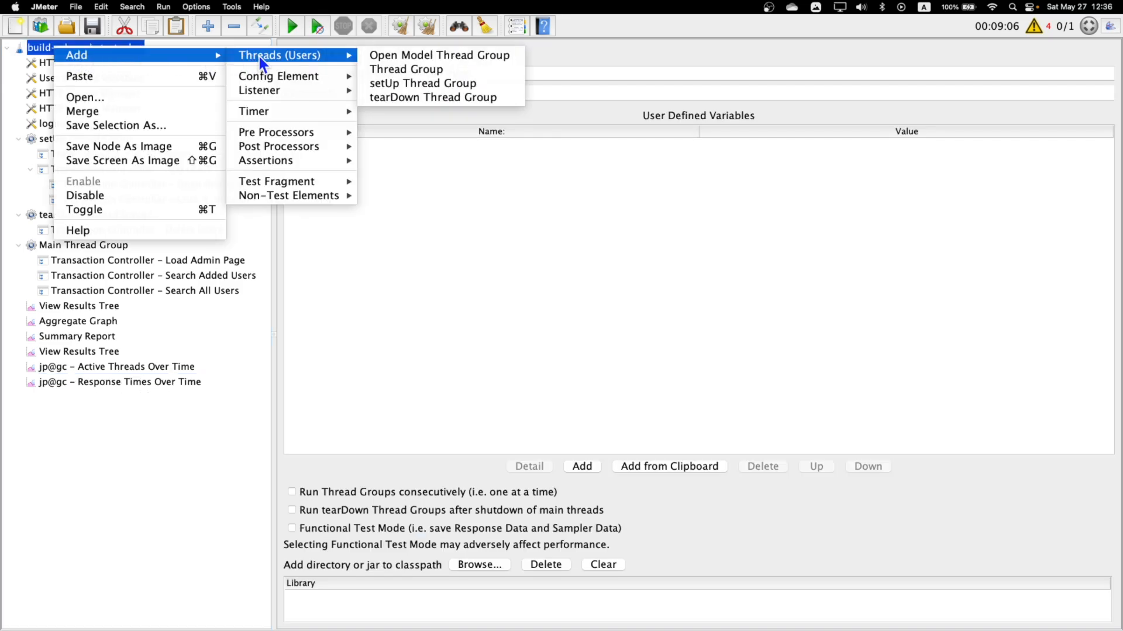
mouse_move(311, 194)
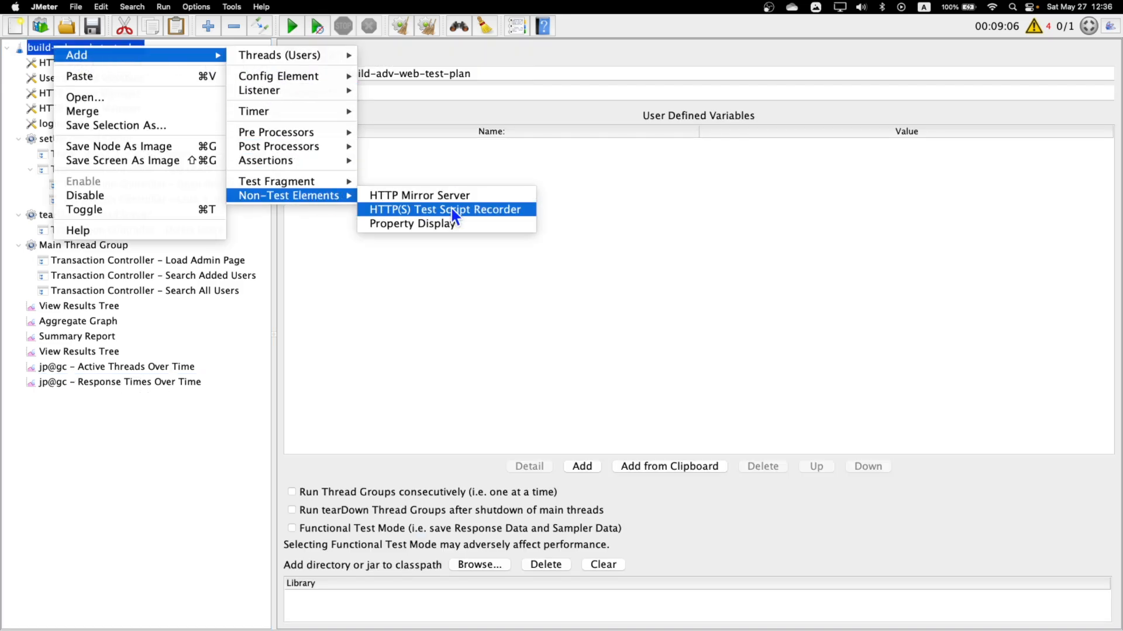
click(503, 212)
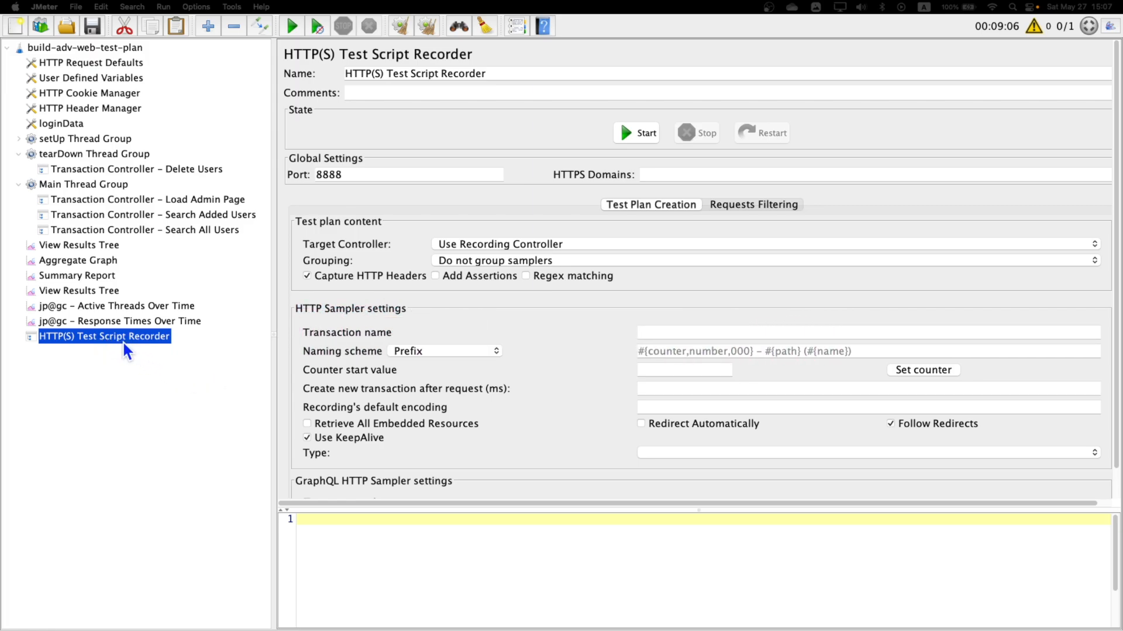
right_click(80, 44)
mouse_move(194, 50)
mouse_move(314, 51)
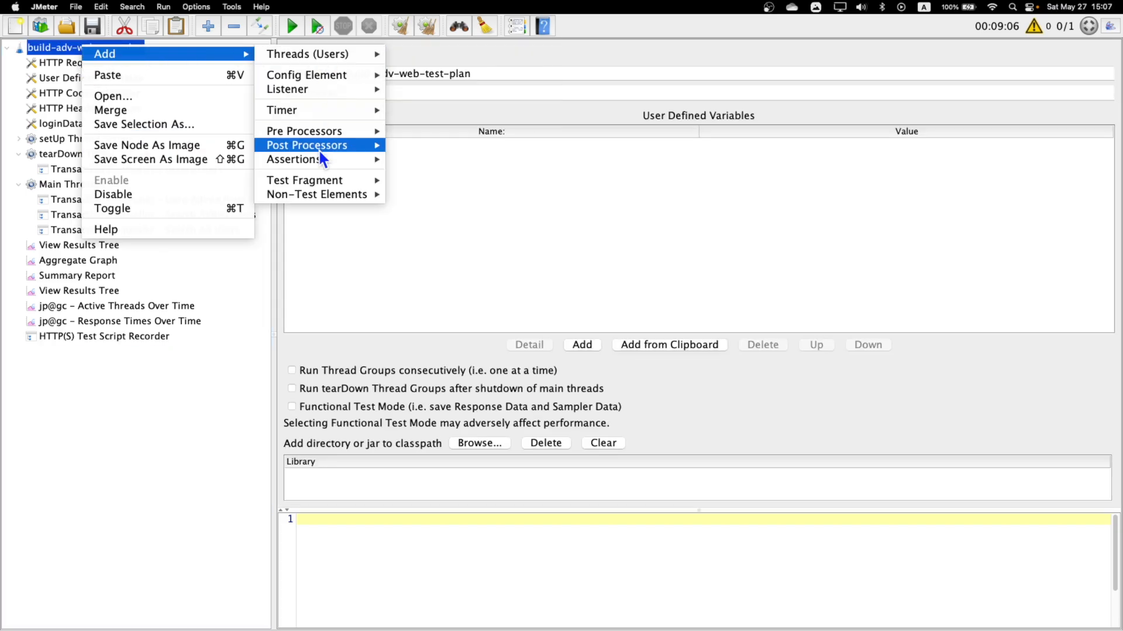
mouse_move(320, 197)
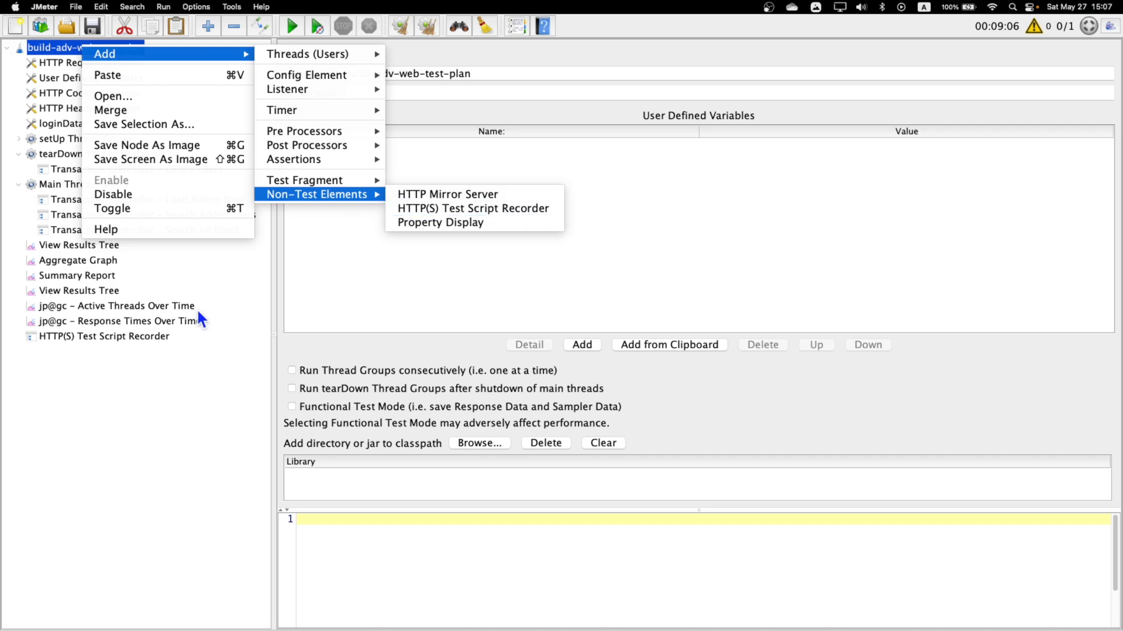
click(133, 332)
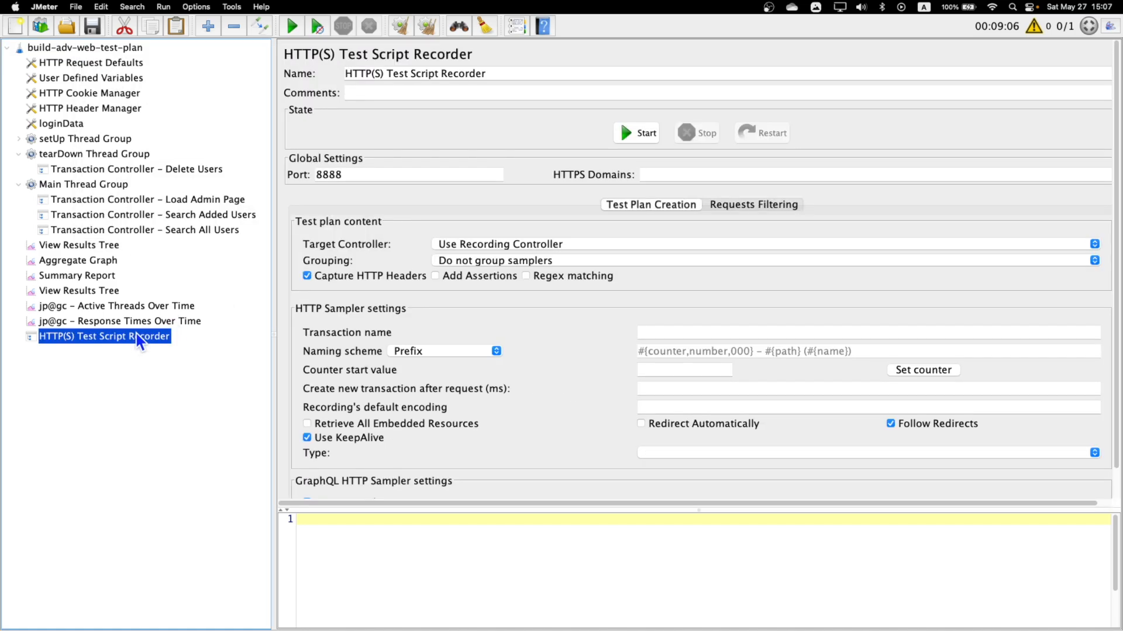
Switch to Chrome and review the title and recording tips of the JMeter script recording video.
key(ctrl+Right)
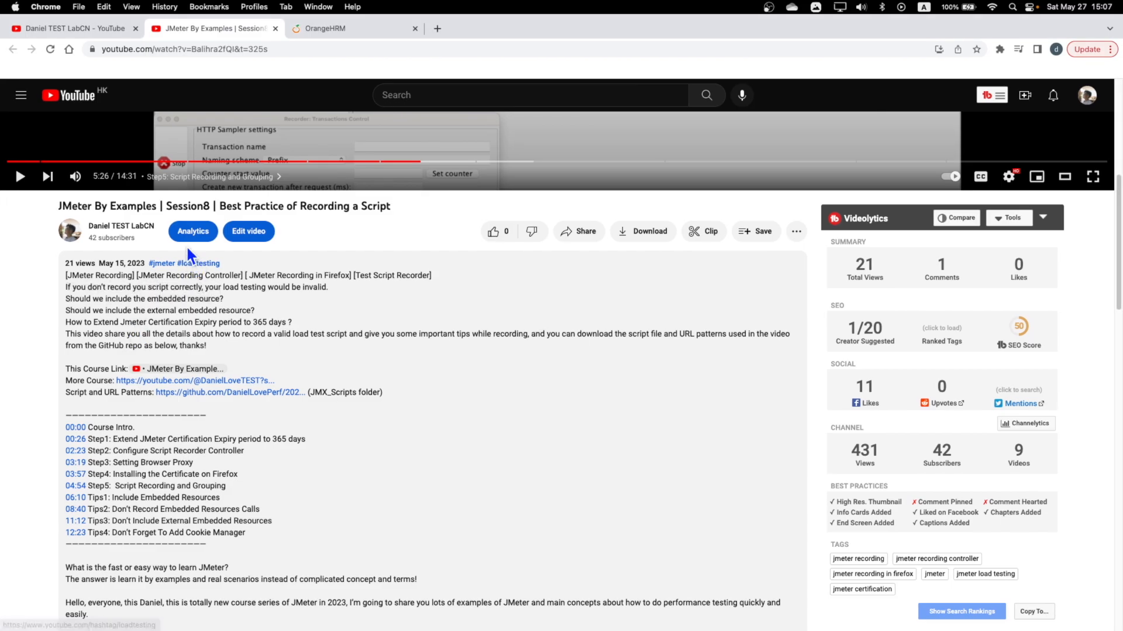
drag(166, 205, 396, 211)
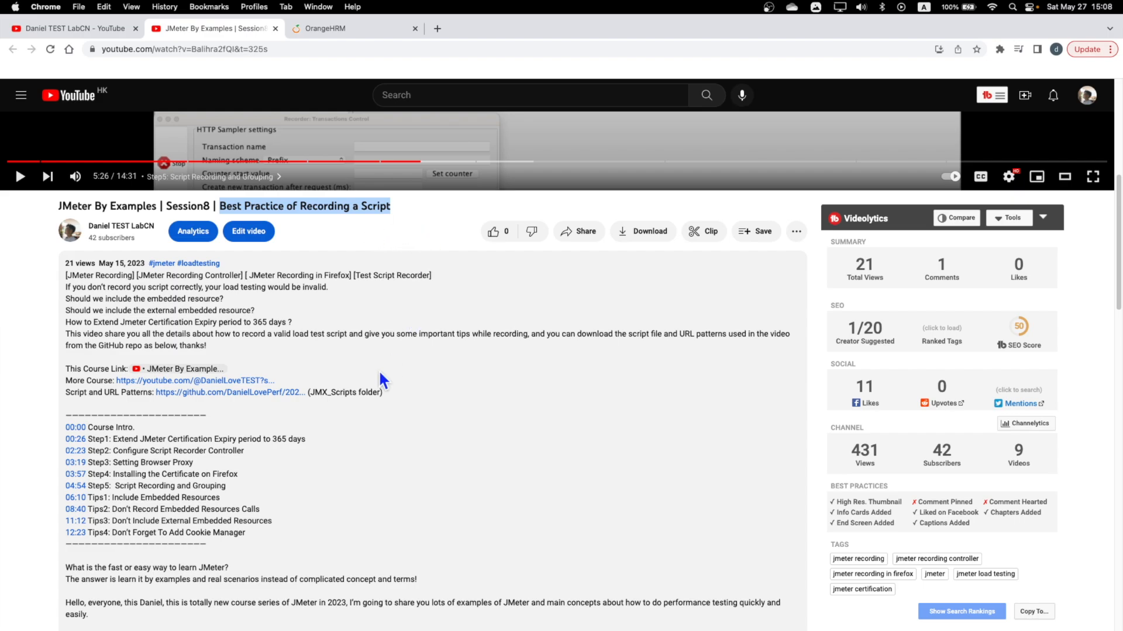
drag(251, 532, 54, 498)
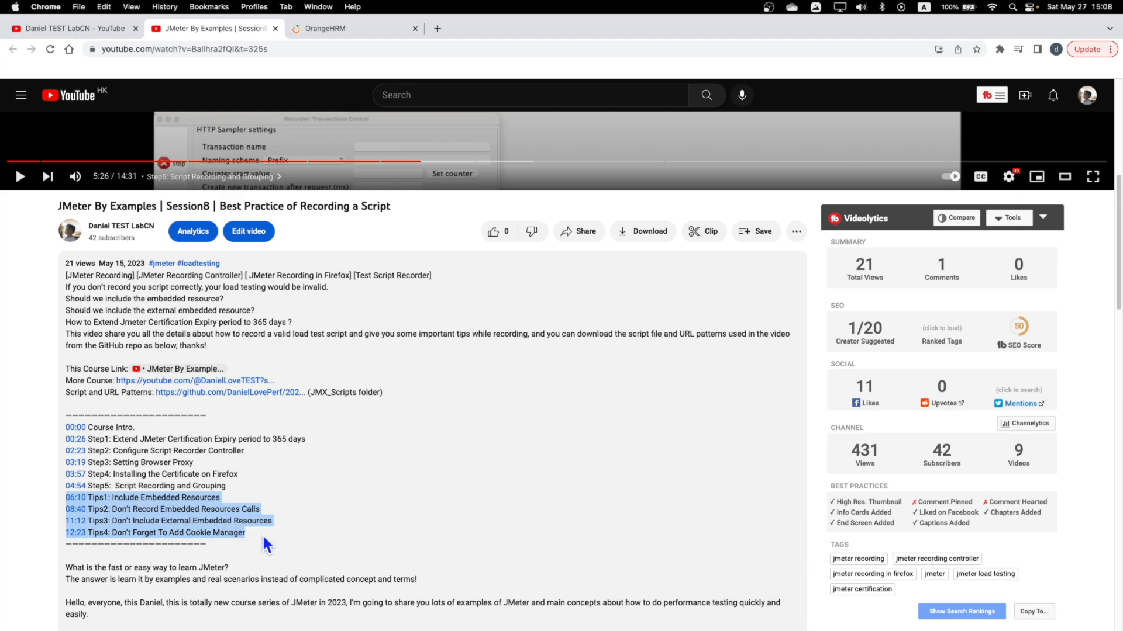
key(super+Tab)
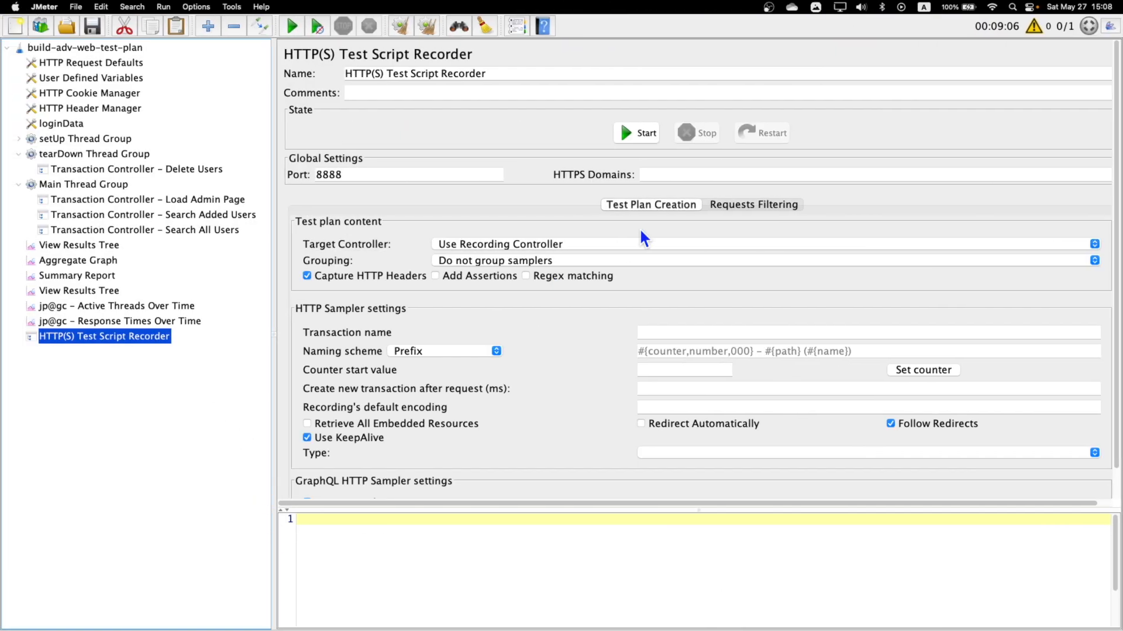
Switch to Firefox, find the proxy connection settings, and check the manual HTTP proxy host and port against the recorder's port.
double_click(328, 174)
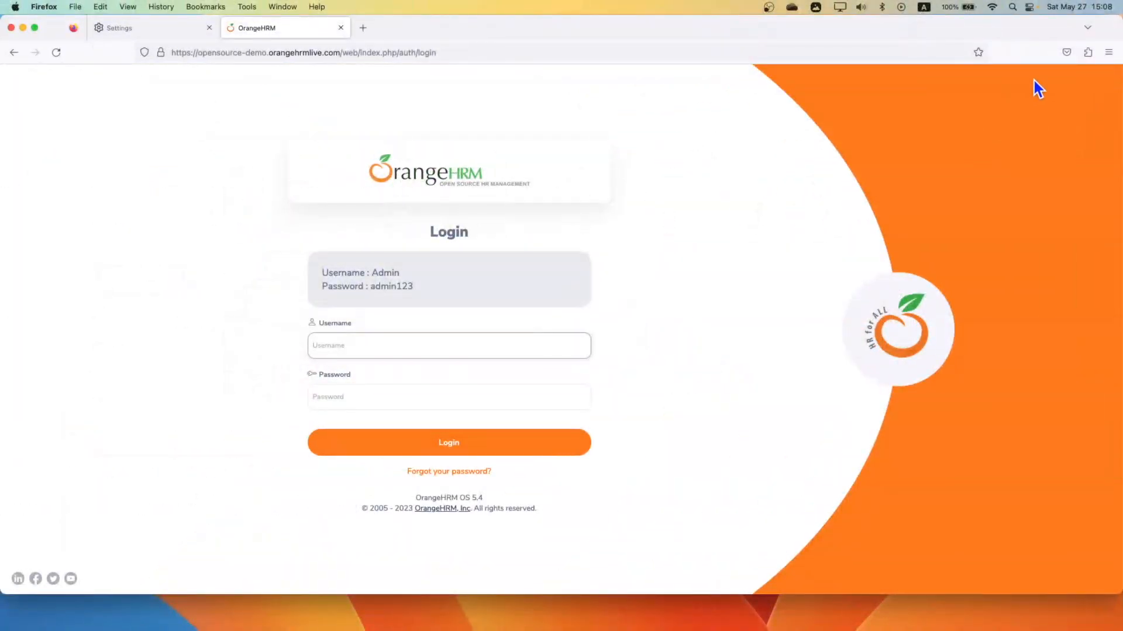
click(1108, 52)
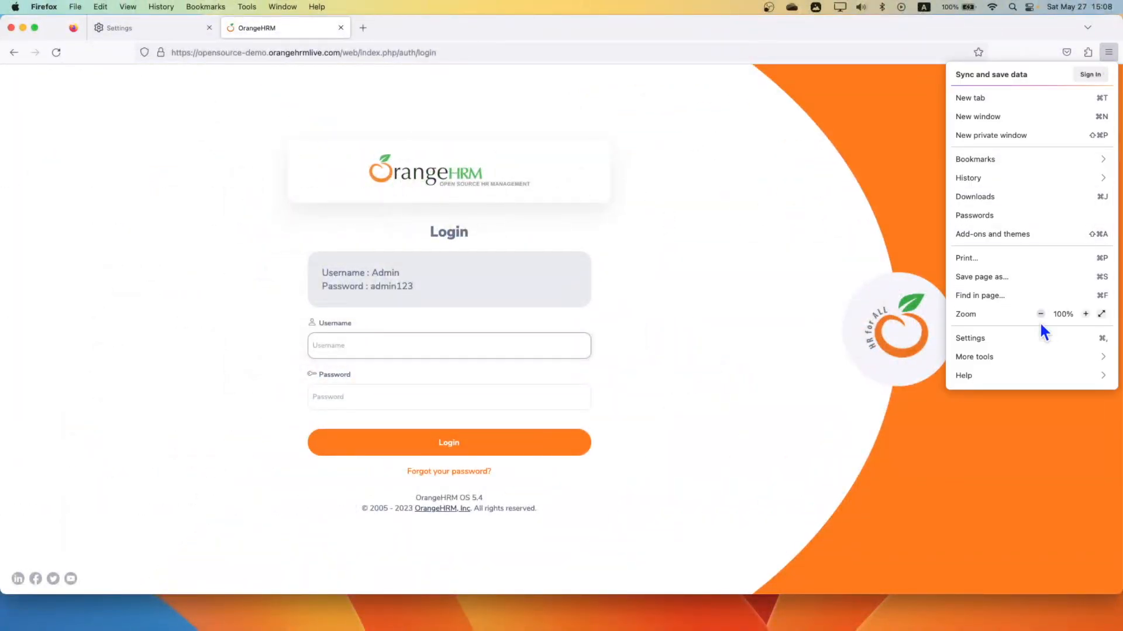
click(998, 337)
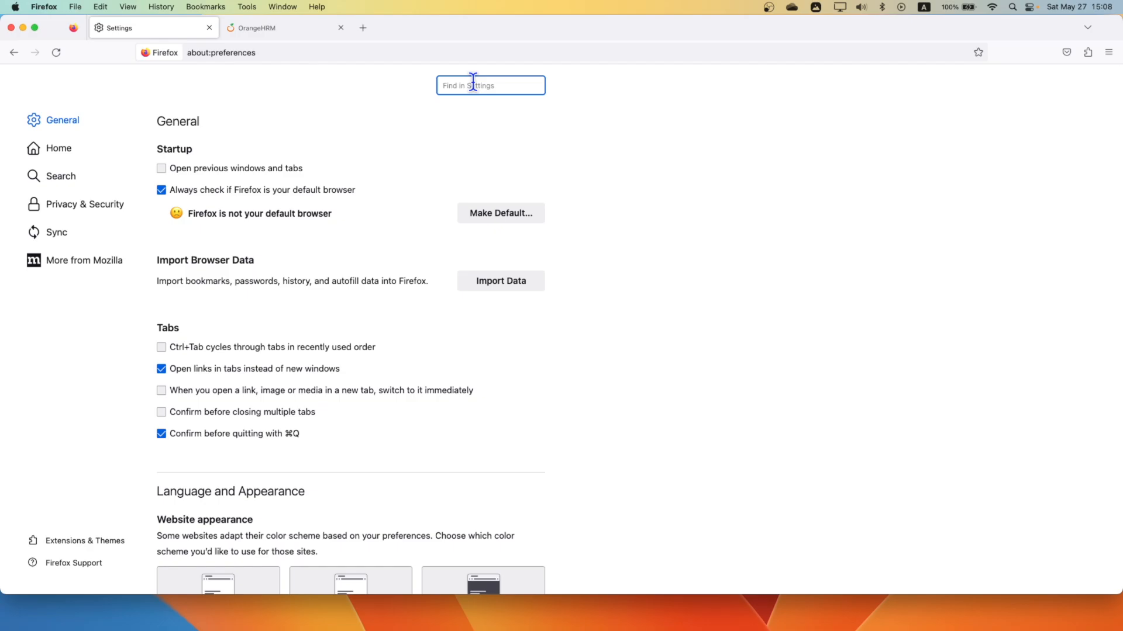
text(proxy)
click(497, 171)
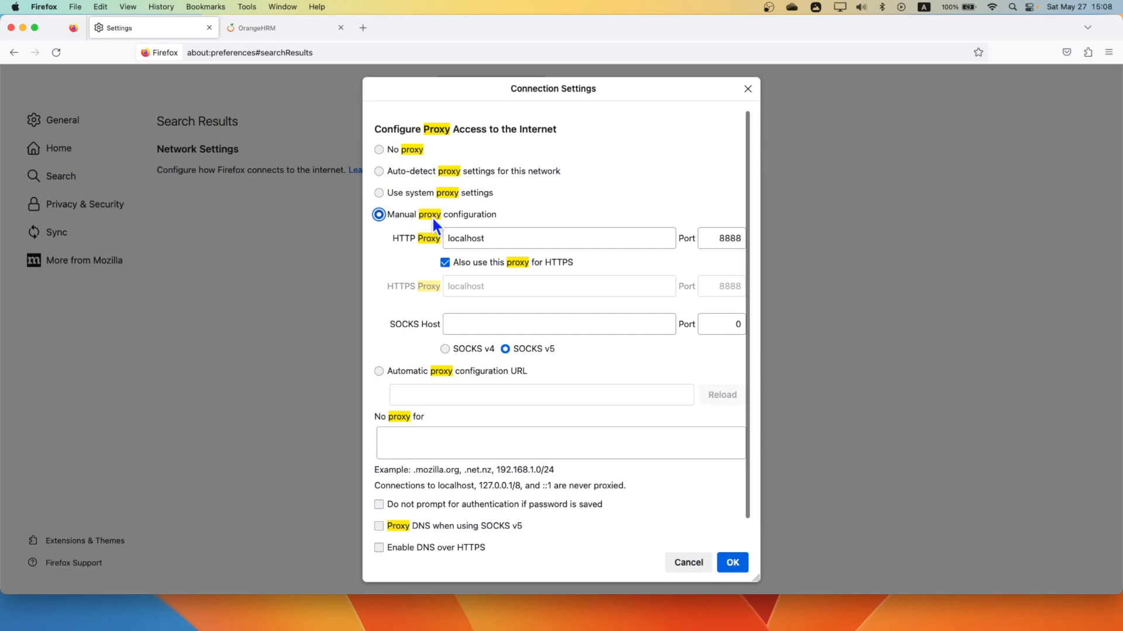
drag(497, 239, 376, 238)
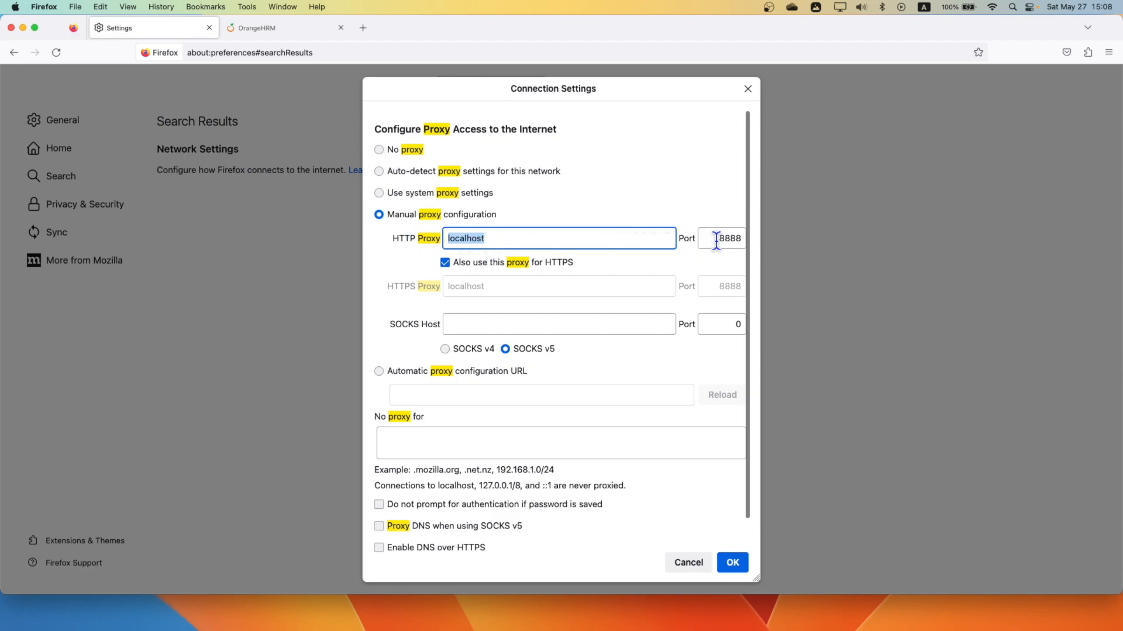
drag(717, 238, 757, 239)
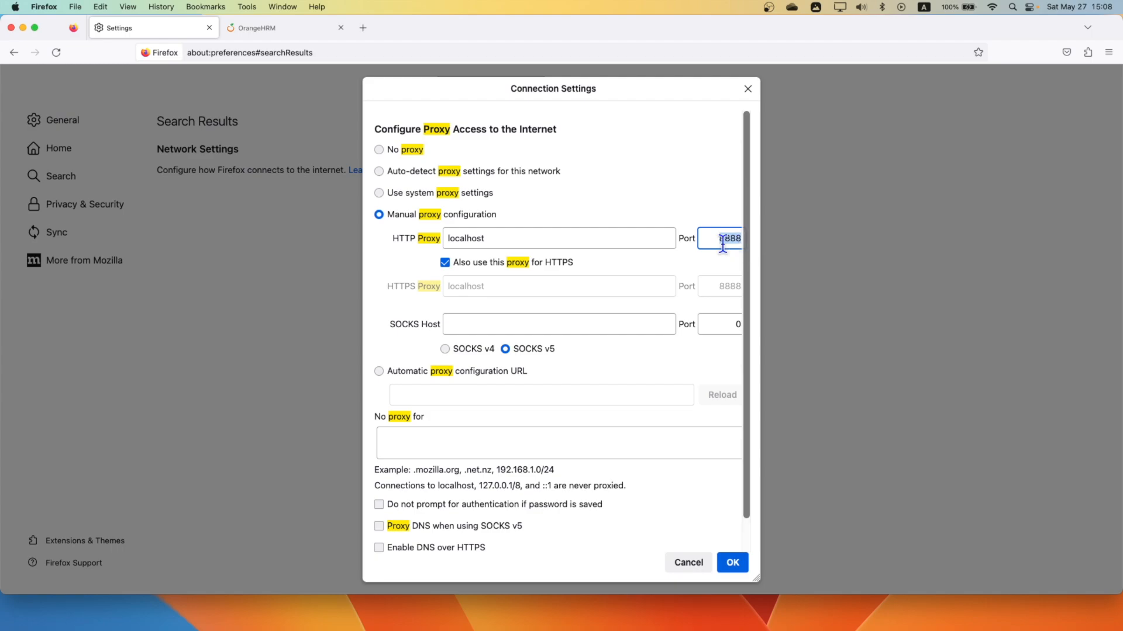
click(732, 562)
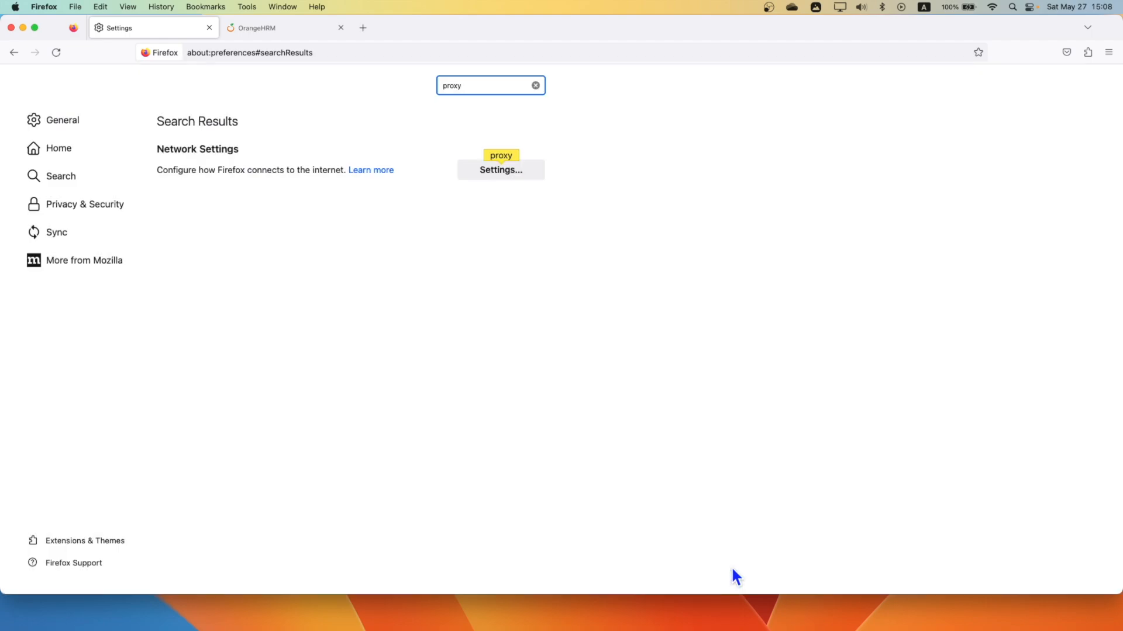
Switch back to JMeter and set the script recorder's target controller to build-adv-web-test-plan > Main Thread Group.
key(ctrl+Right)
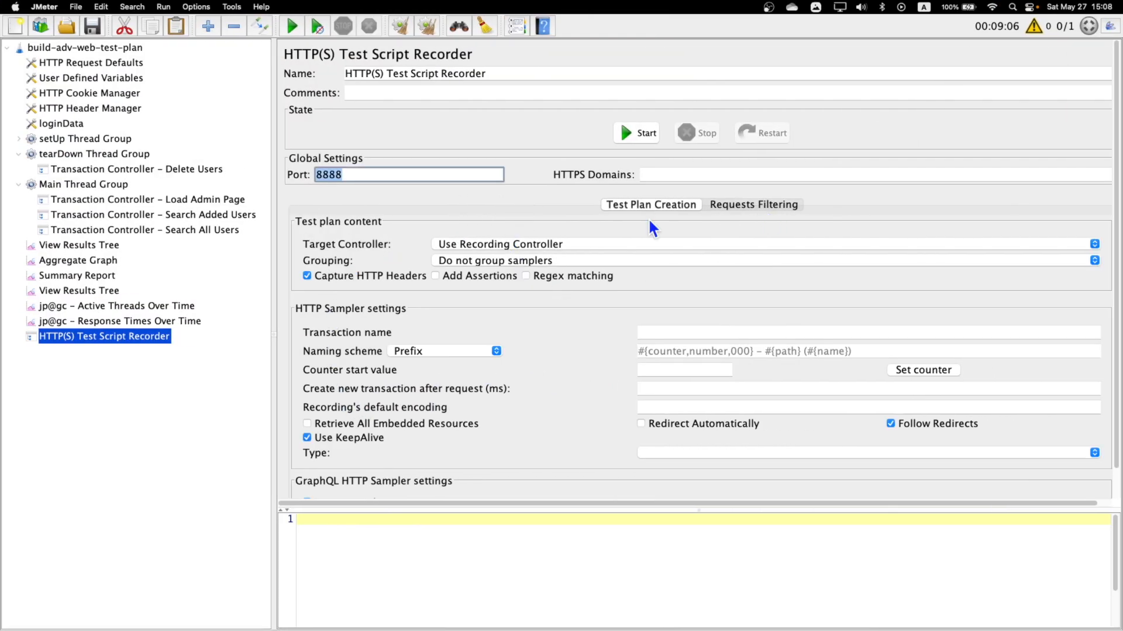
click(482, 244)
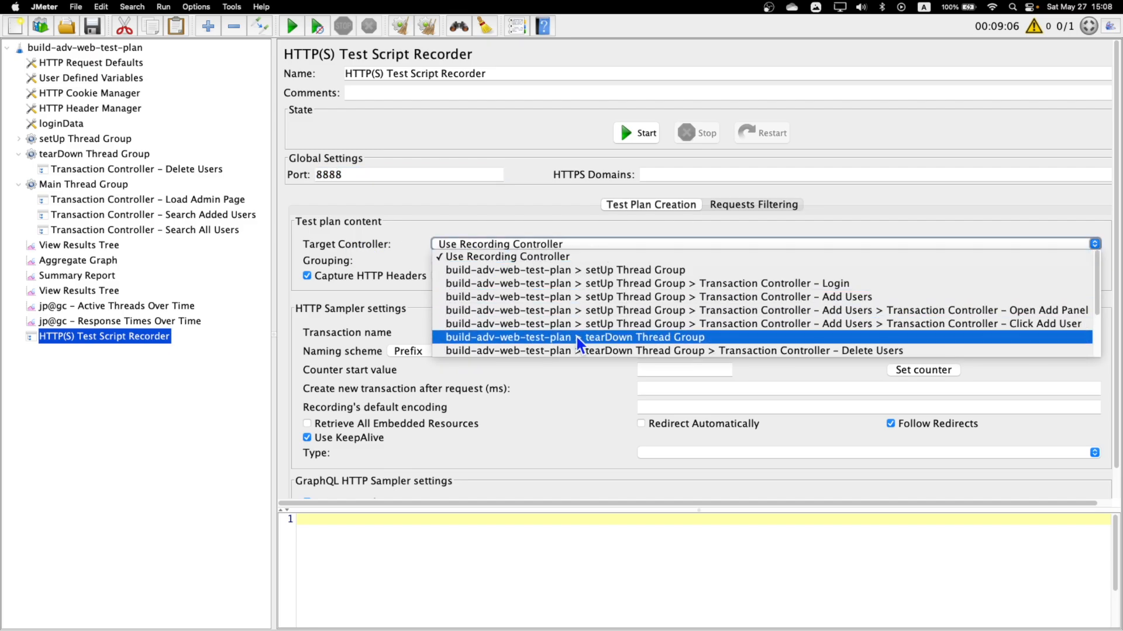
scroll(577, 338, down, 4)
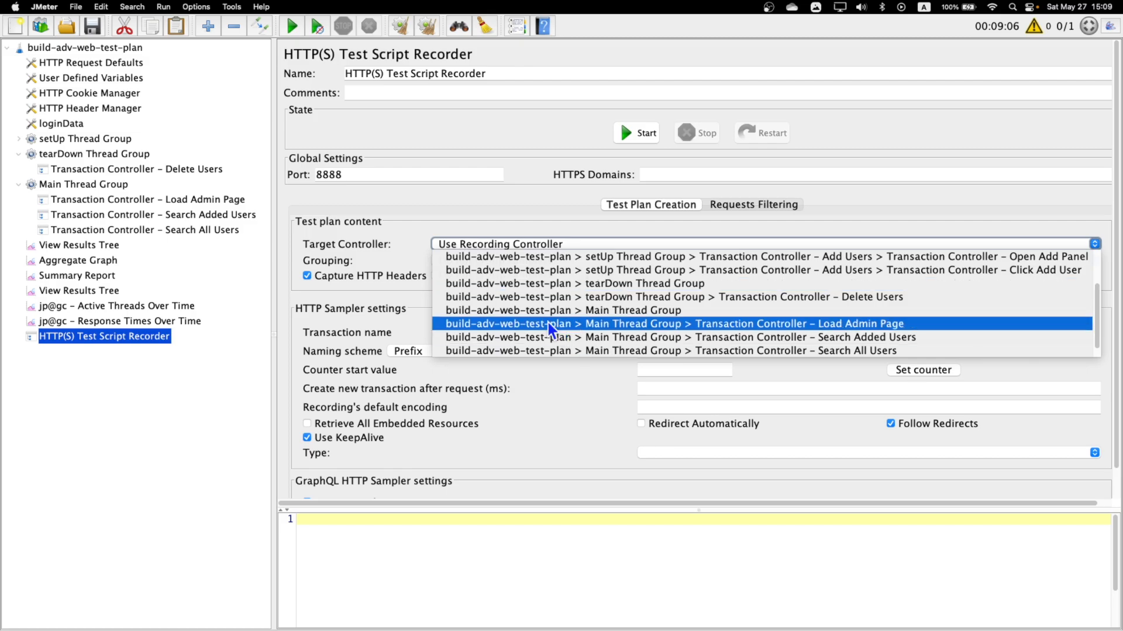
click(627, 314)
click(71, 186)
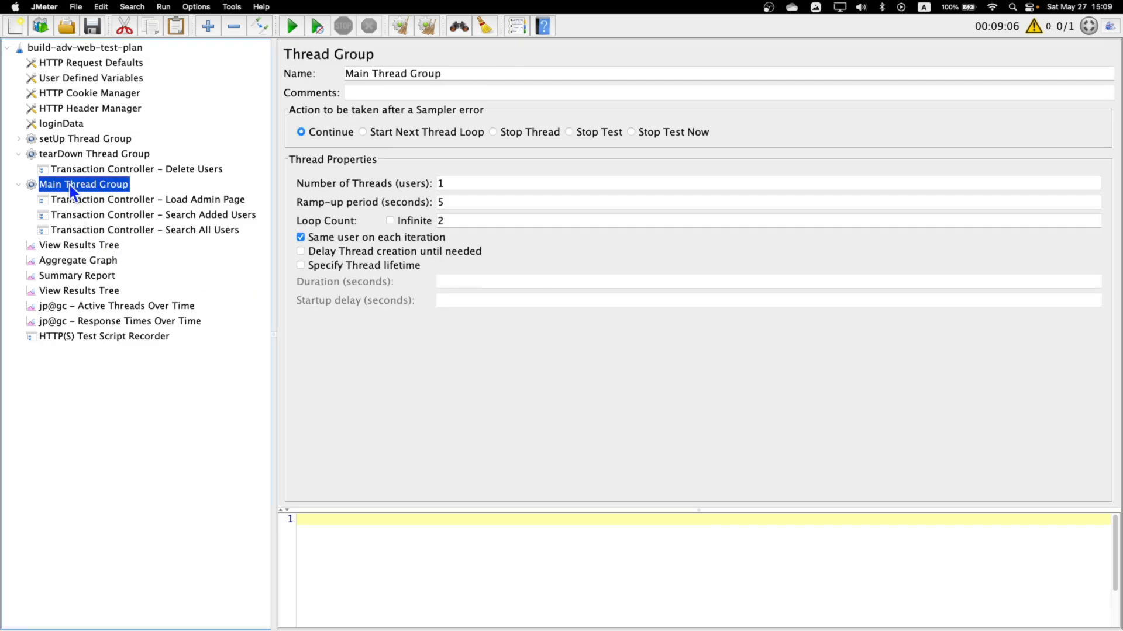
click(103, 308)
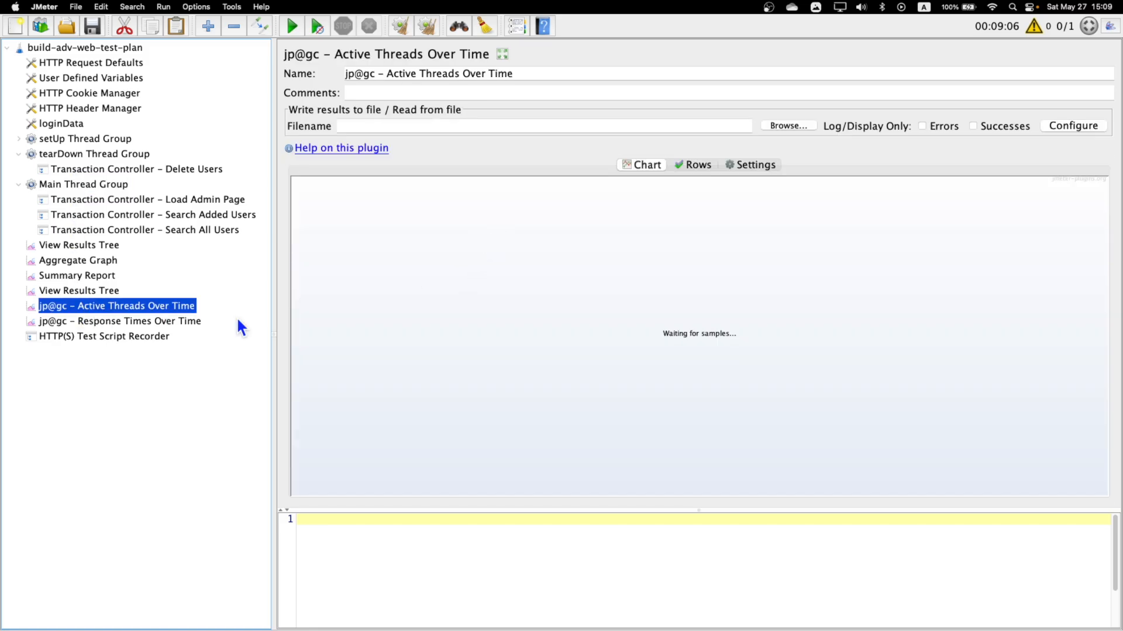
click(140, 339)
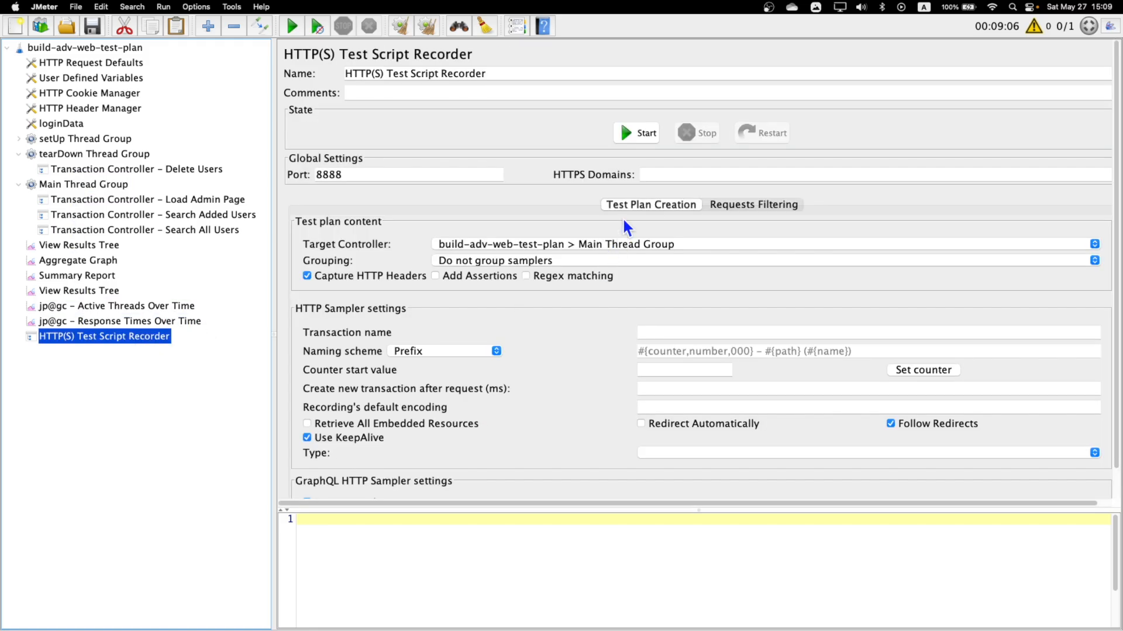
Examine the URL patterns to exclude in the script recorder's request filtering settings.
click(758, 207)
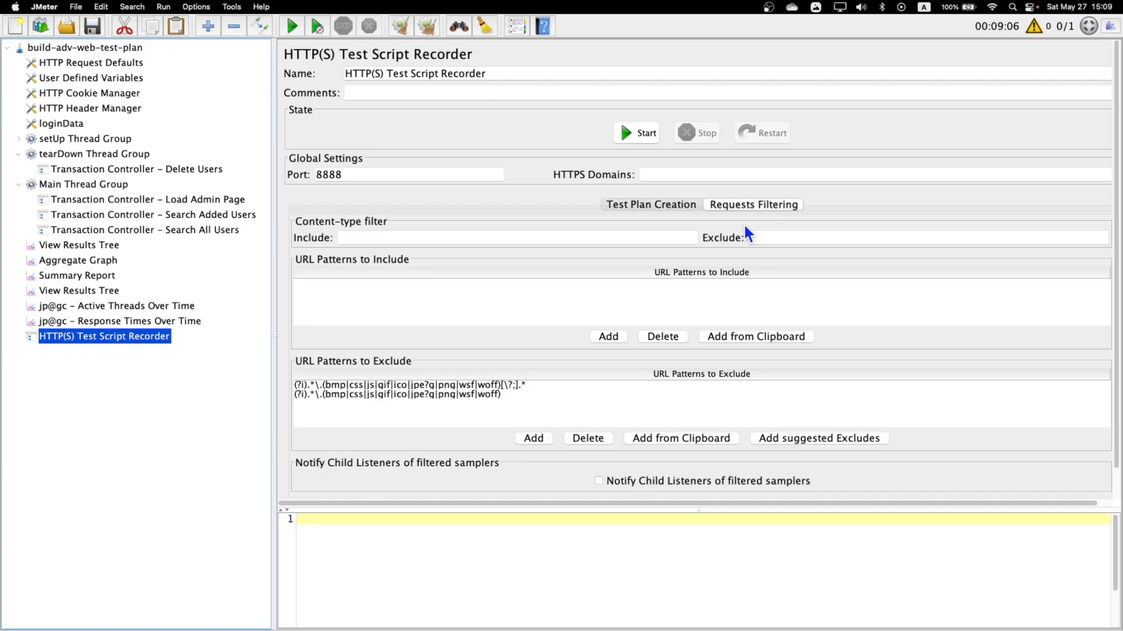
click(446, 385)
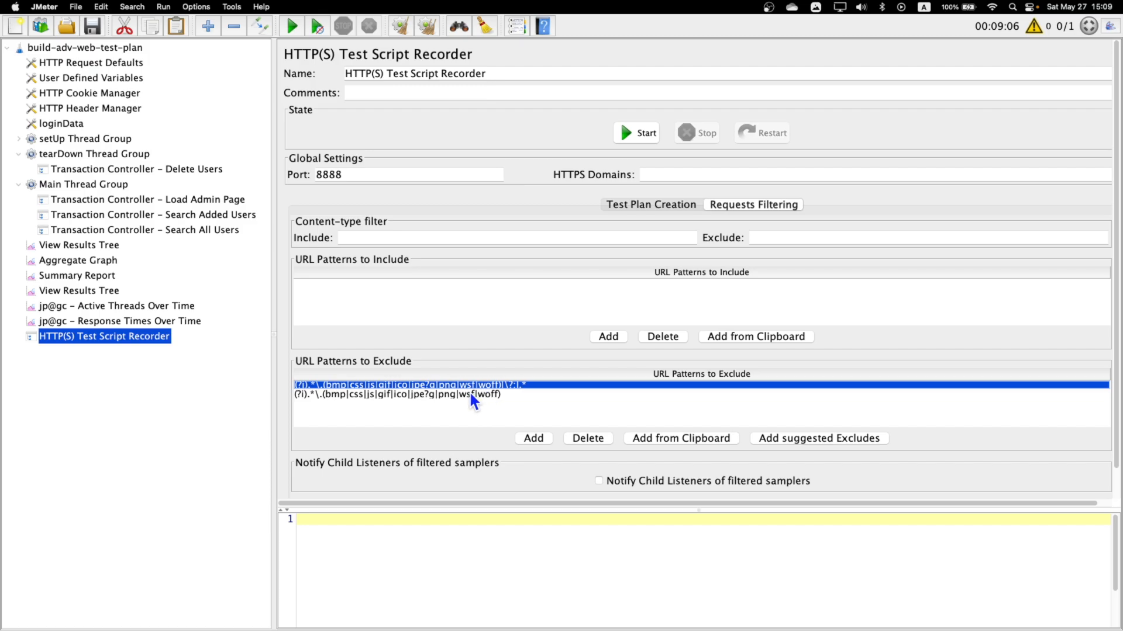
click(470, 394)
click(494, 385)
Start the script recorder and reload the OrangeHRM login page in Firefox to record its requests.
click(635, 136)
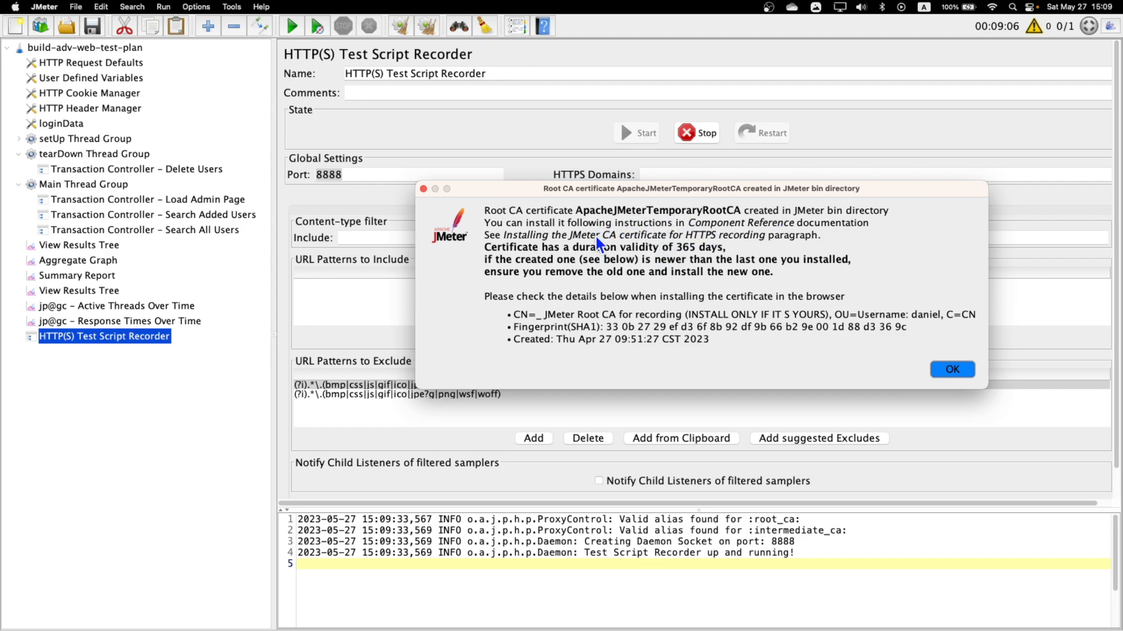
key(Return)
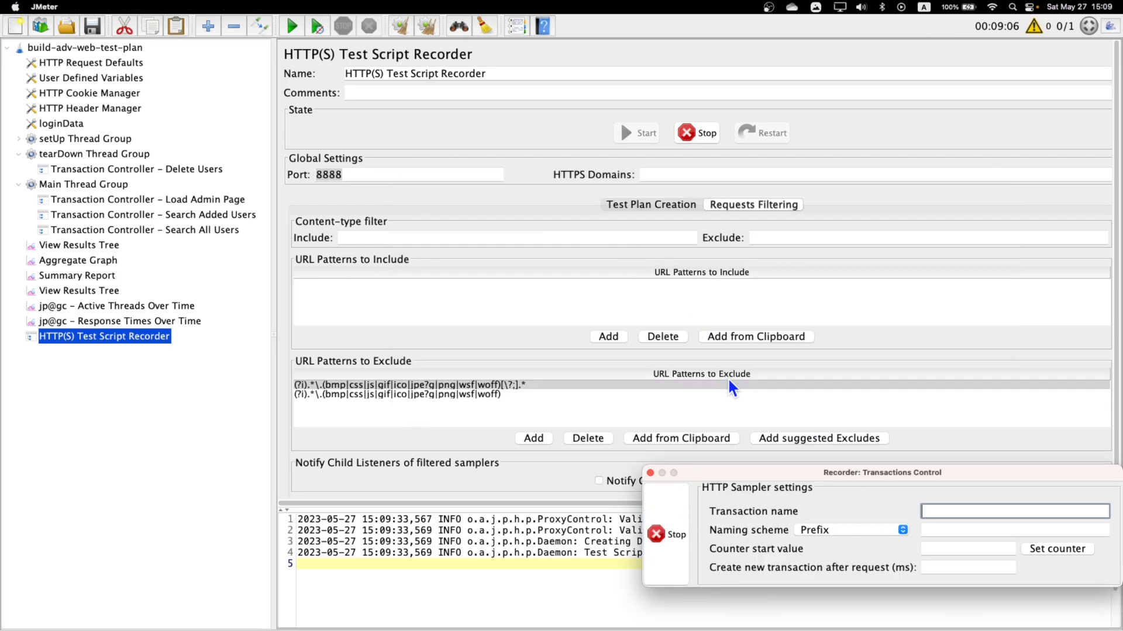
key(ctrl+Right)
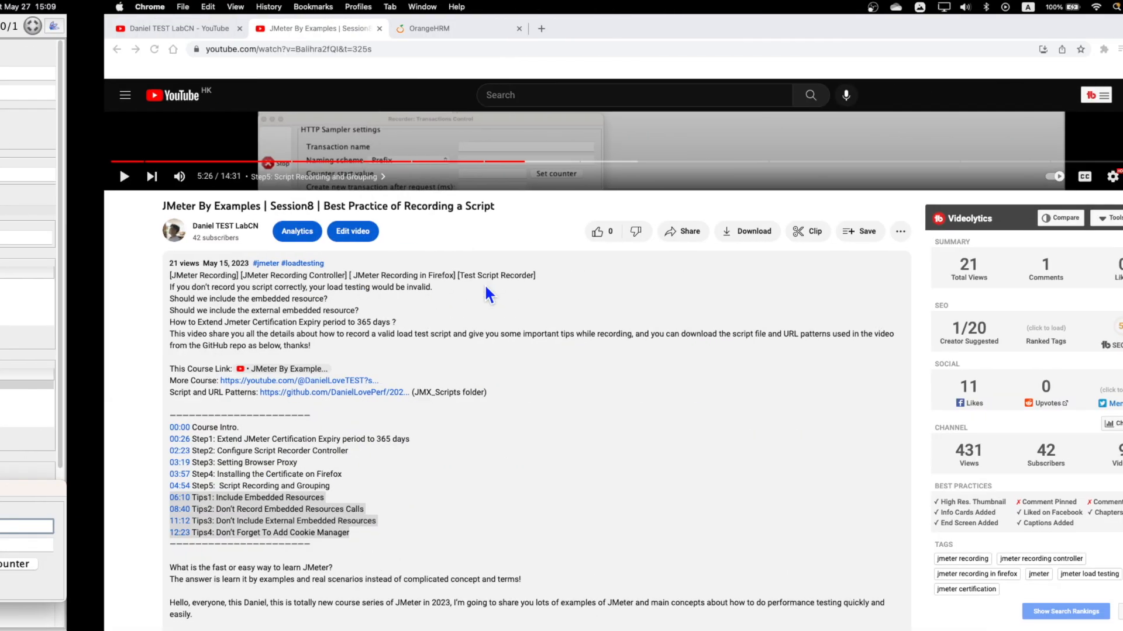
key(ctrl+Left)
key(ctrl+Left)
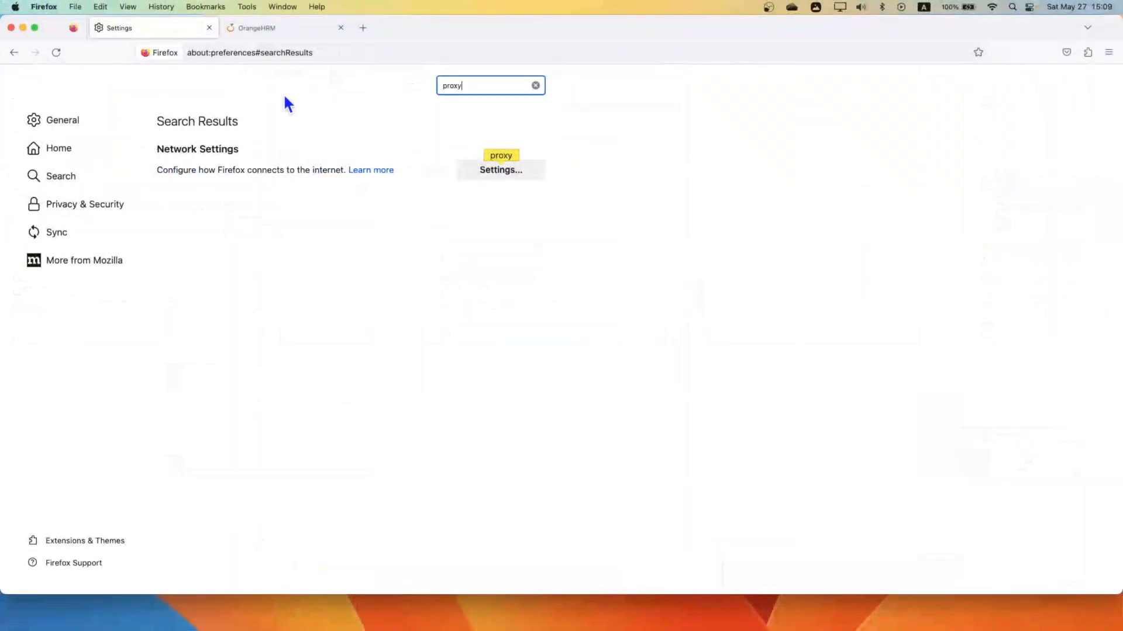
click(283, 29)
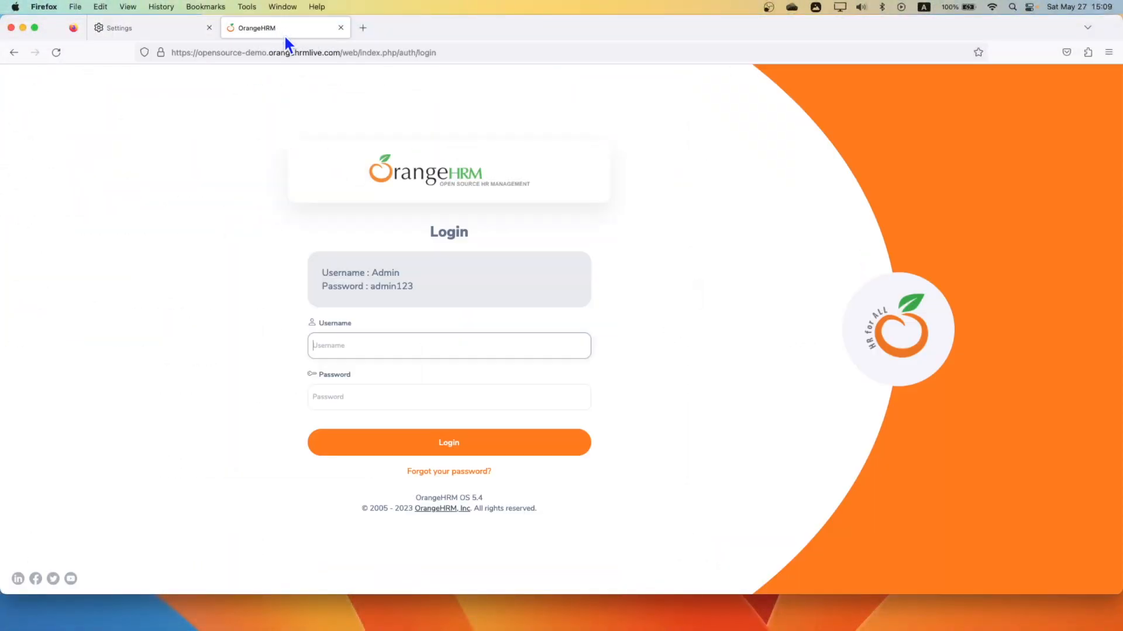
click(52, 52)
Switch to JMeter and move the recorded login-38 and messages-39 requests into Transaction Controller - Login under the setUp Thread Group.
key(ctrl+Right)
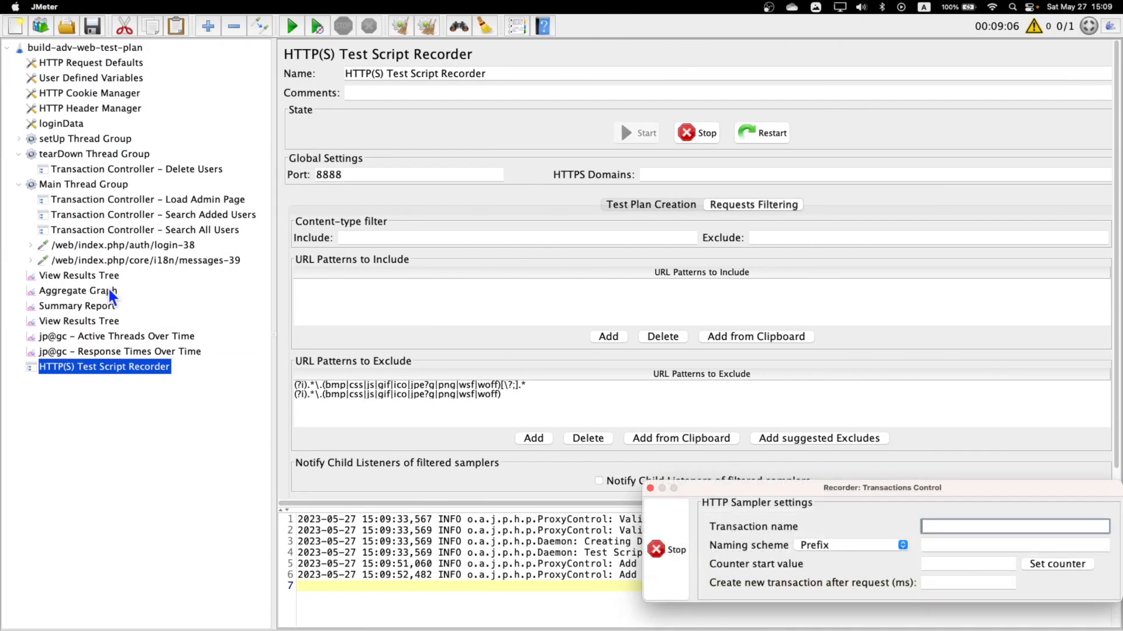
click(99, 245)
shift+click(189, 260)
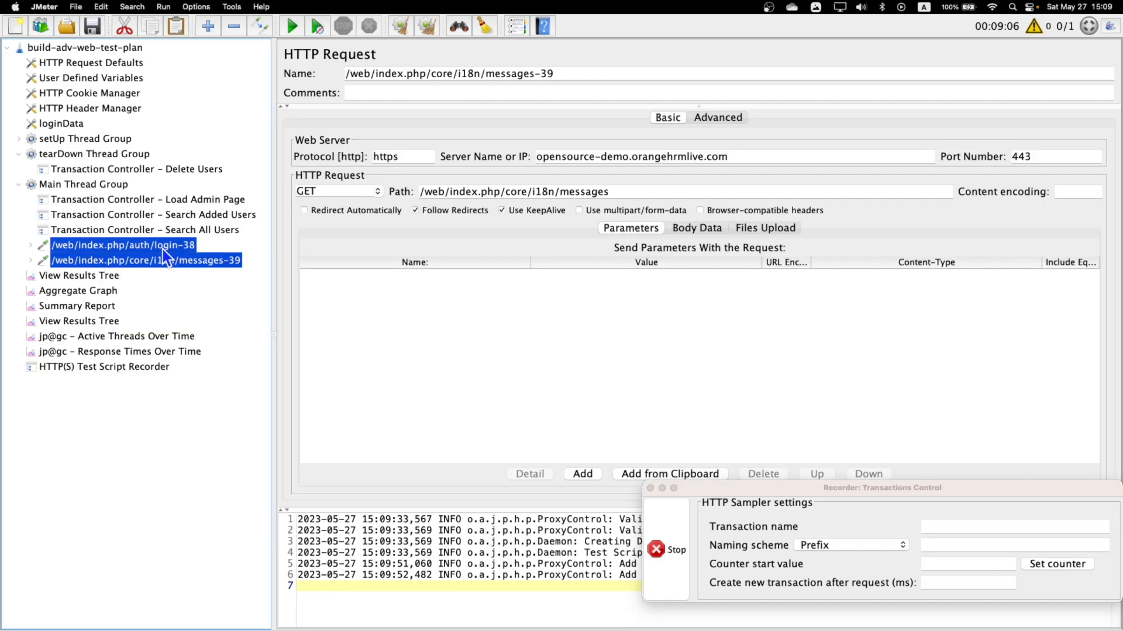
mouse_move(163, 248)
mouse_down()
mouse_move(172, 192)
mouse_move(118, 155)
mouse_move(173, 243)
mouse_up()
click(19, 140)
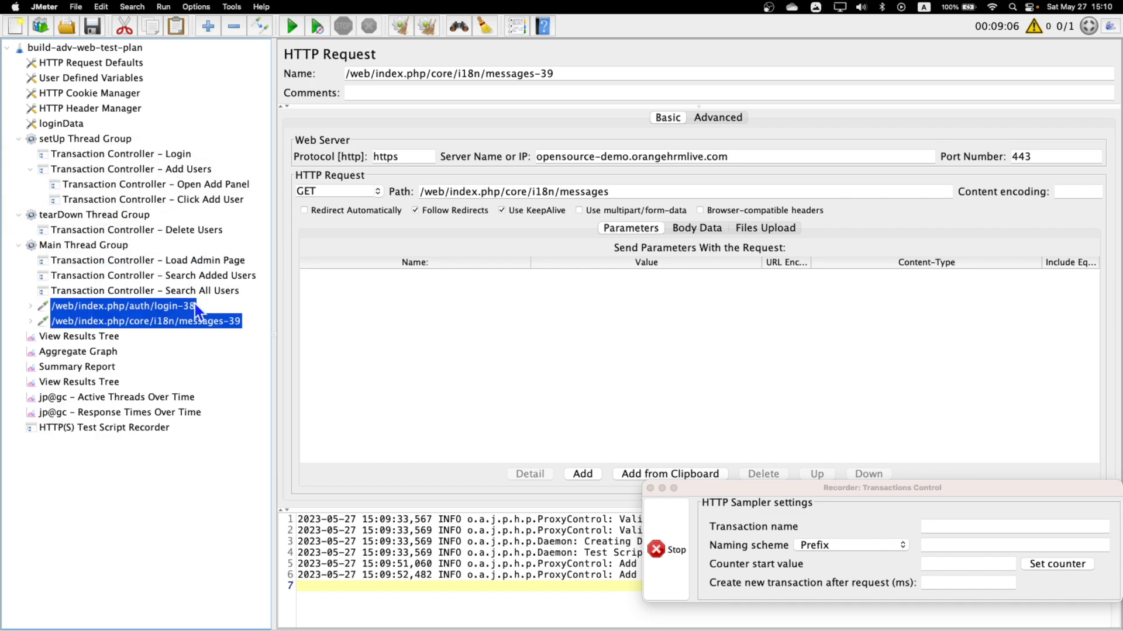
drag(174, 314, 176, 155)
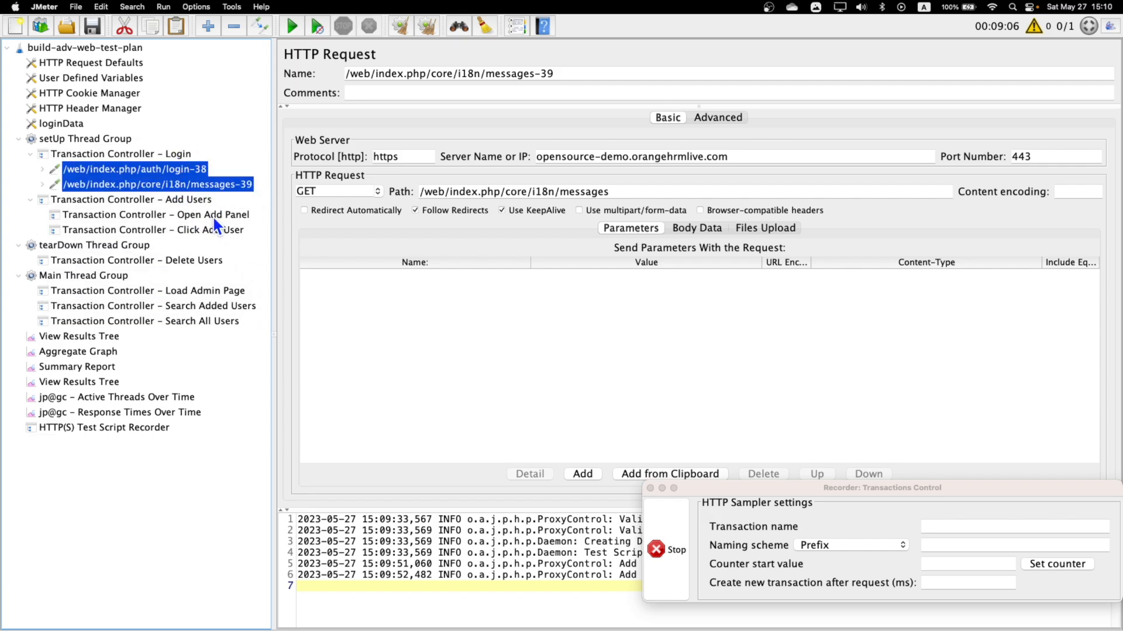
Switch to Firefox and log in to OrangeHRM as Admin with the account password, declining to save the login.
key(ctrl+Right)
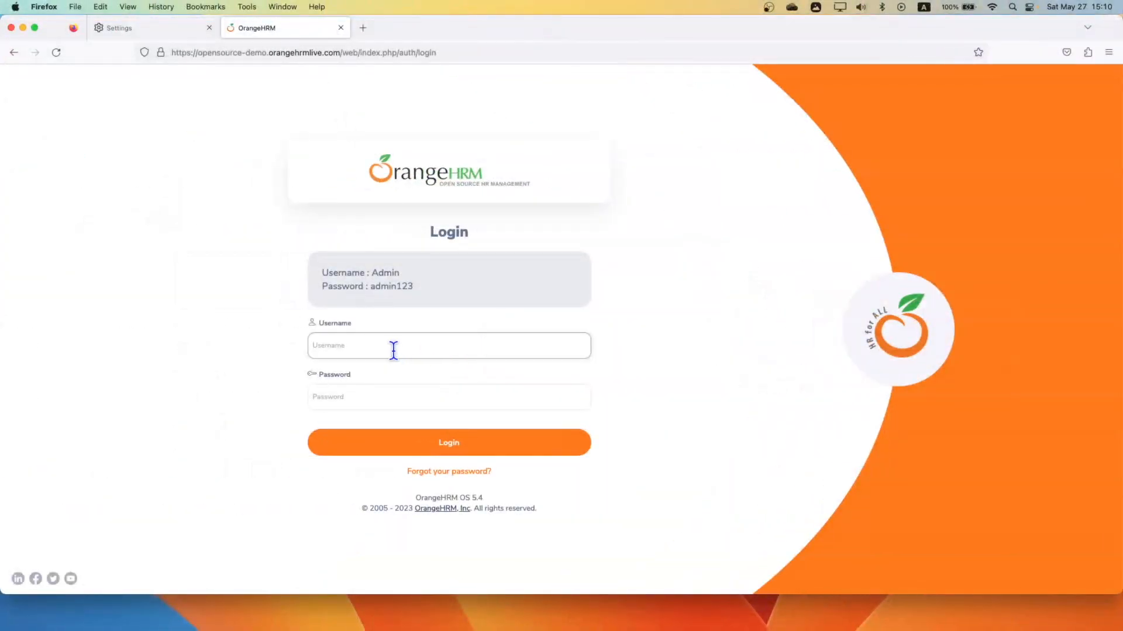
click(389, 343)
text(Admin)
key(Tab)
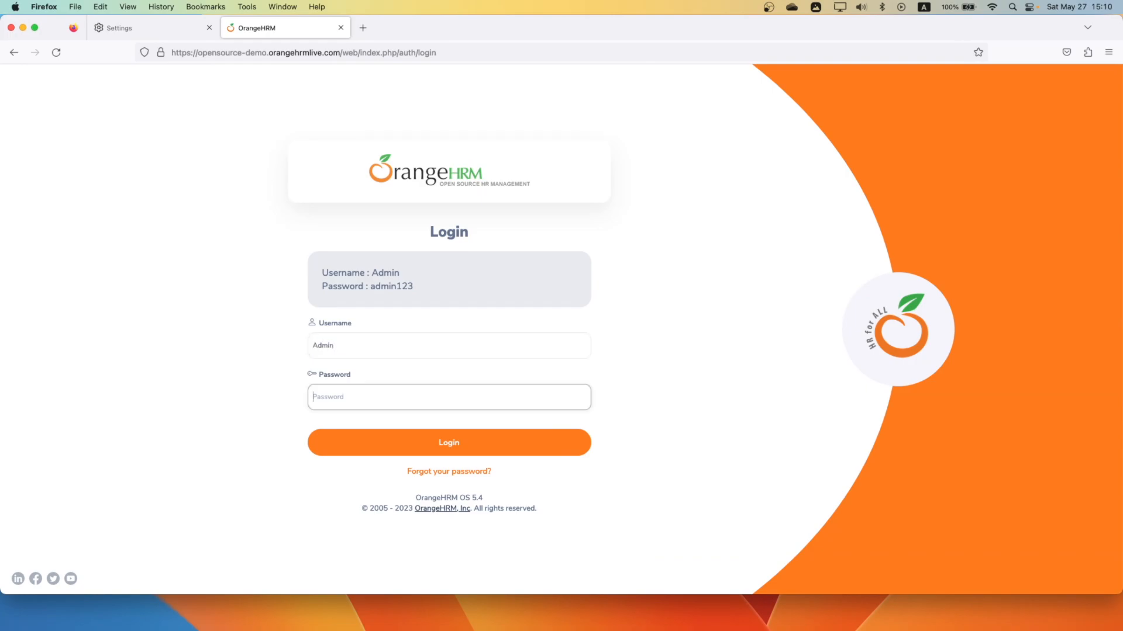
text(adm)
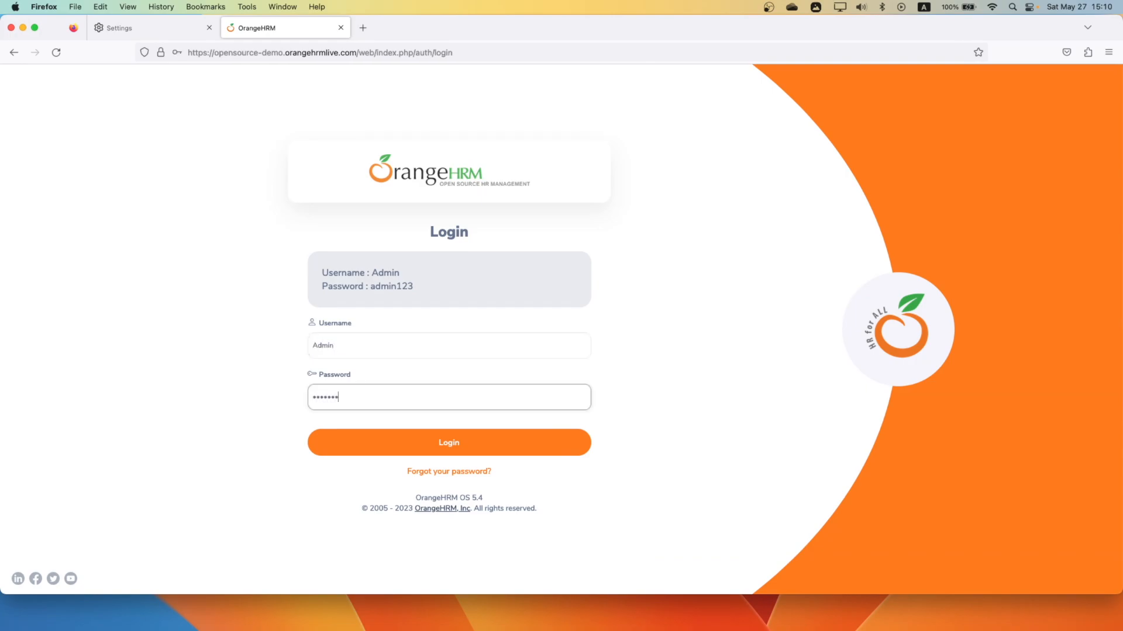
click(469, 442)
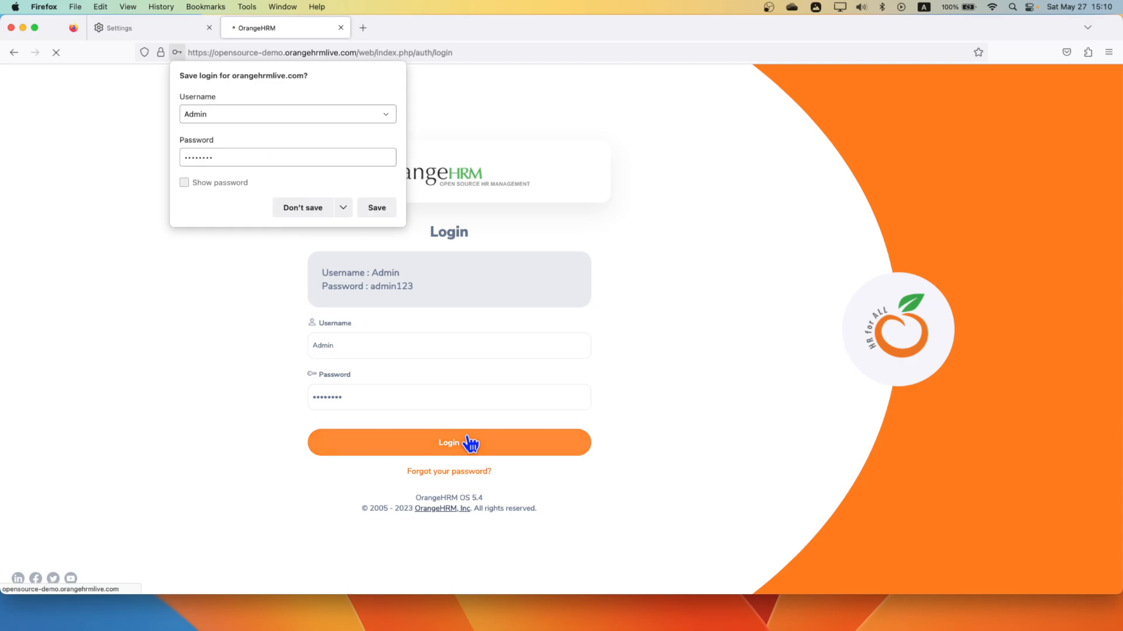
click(310, 208)
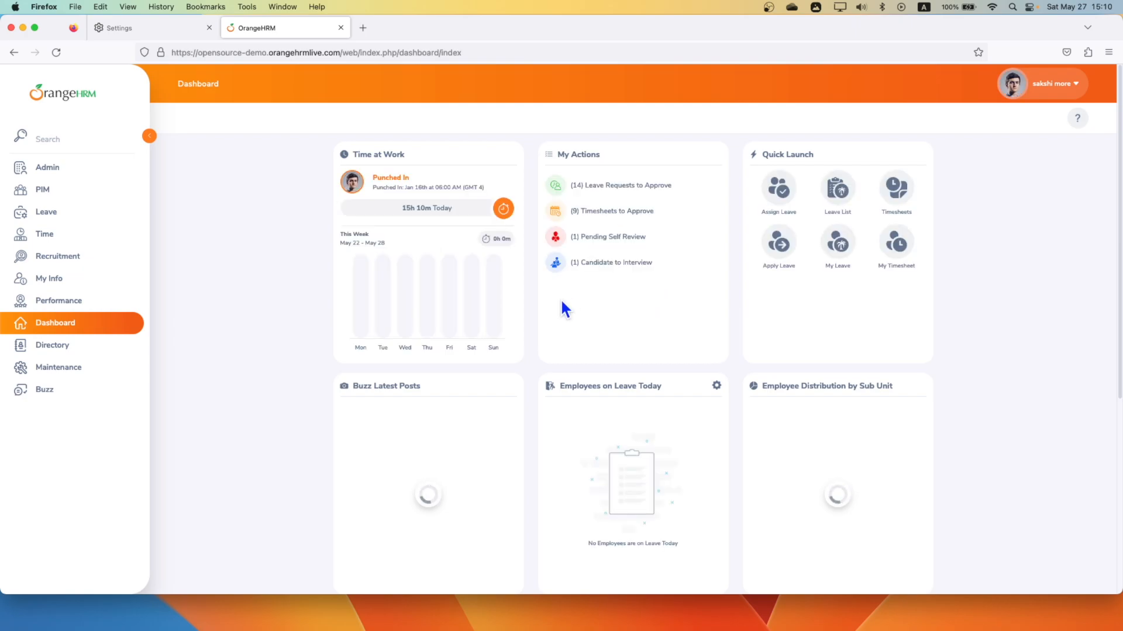
Switch to JMeter and move the recorded requests from validate-40 through buzz/photo/11-55 into Transaction Controller - Login.
key(ctrl+Right)
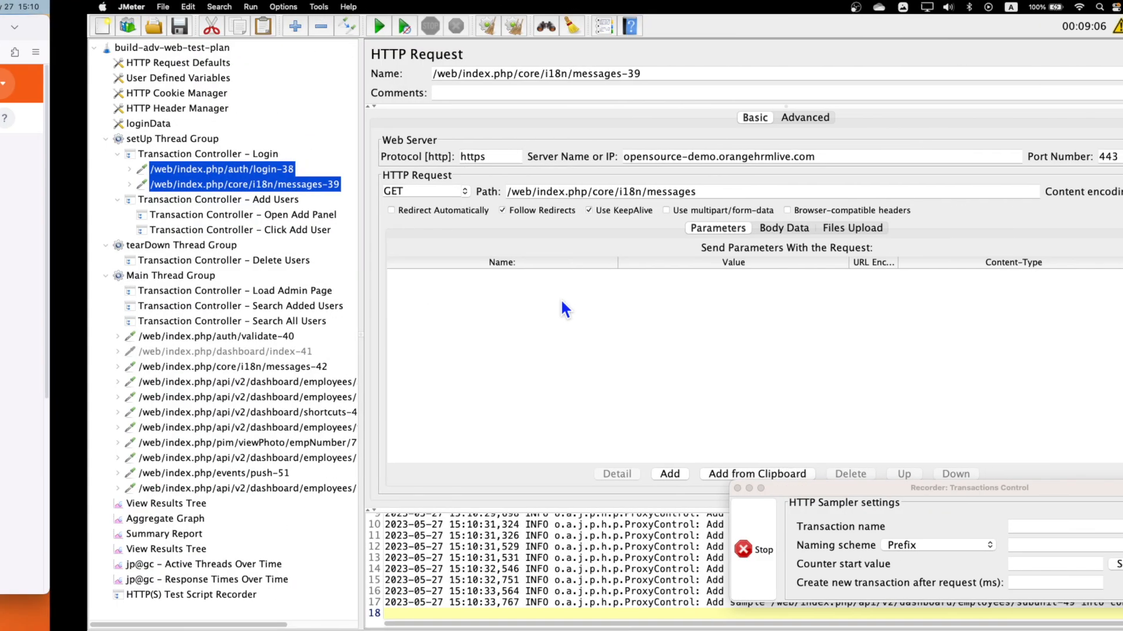
click(124, 335)
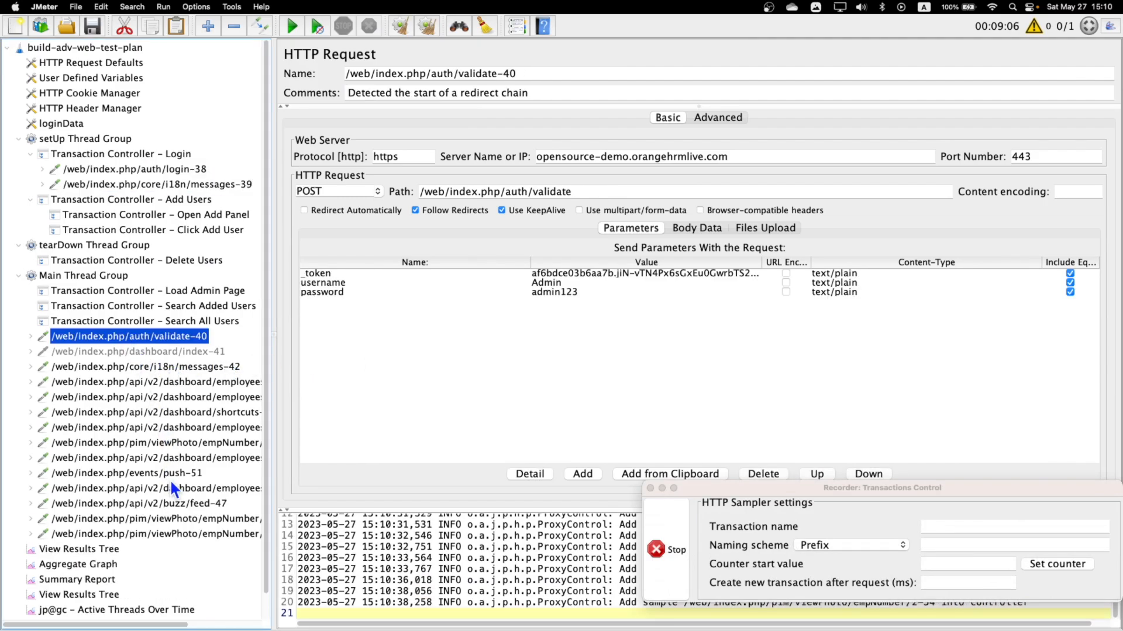
shift+click(174, 533)
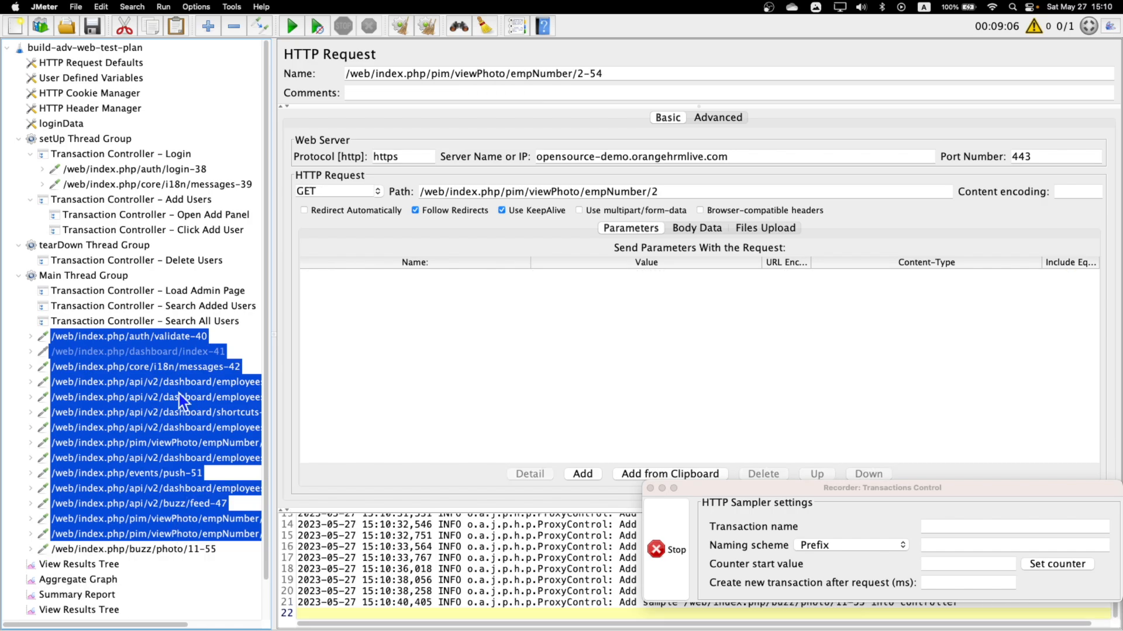
shift+click(178, 550)
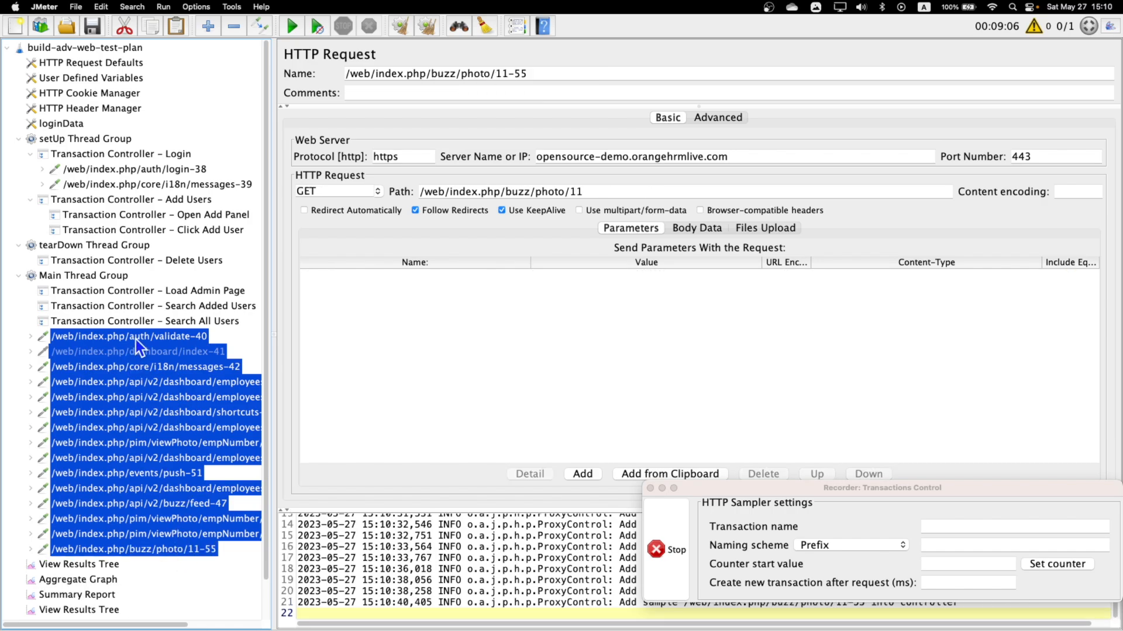
drag(136, 339, 170, 194)
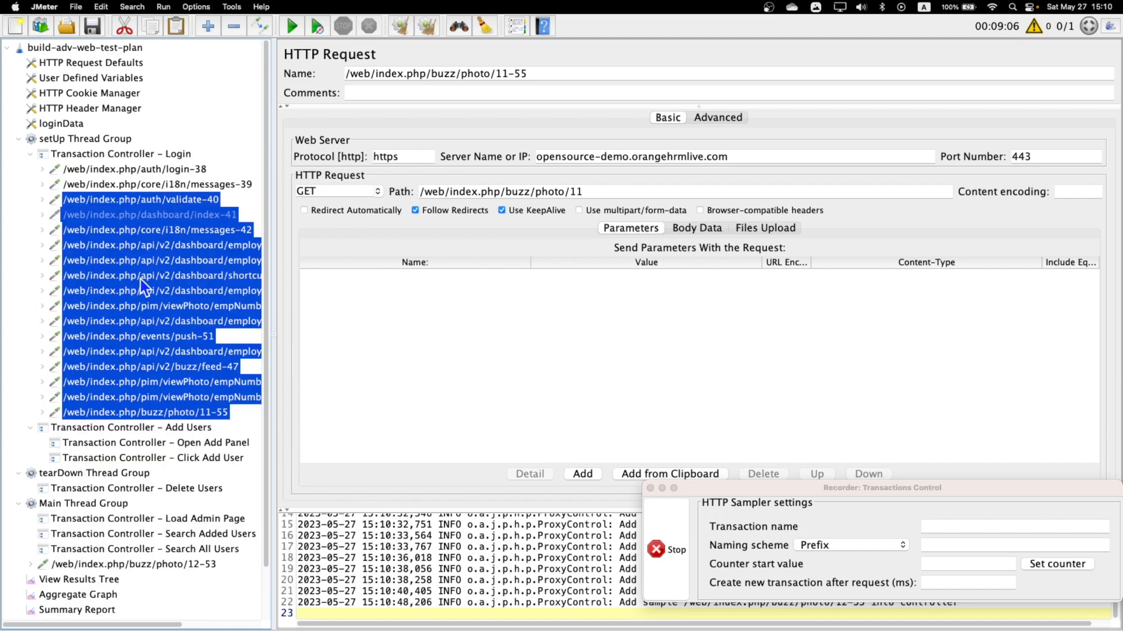
Switch to Firefox and open the Add User form from the OrangeHRM Admin page to record its requests.
click(141, 425)
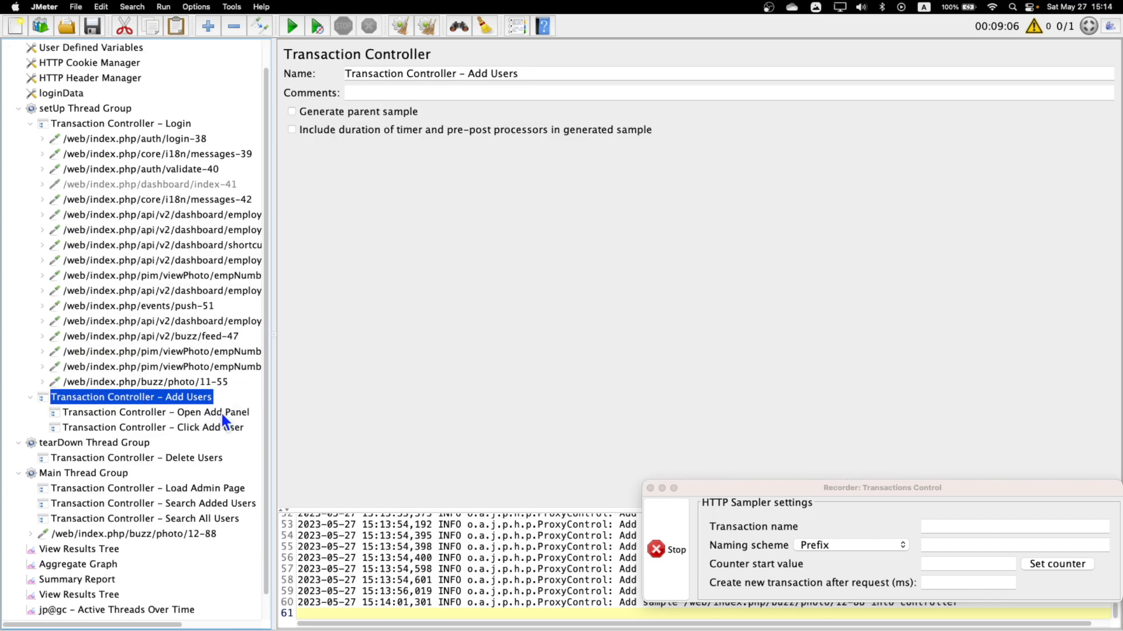
click(220, 413)
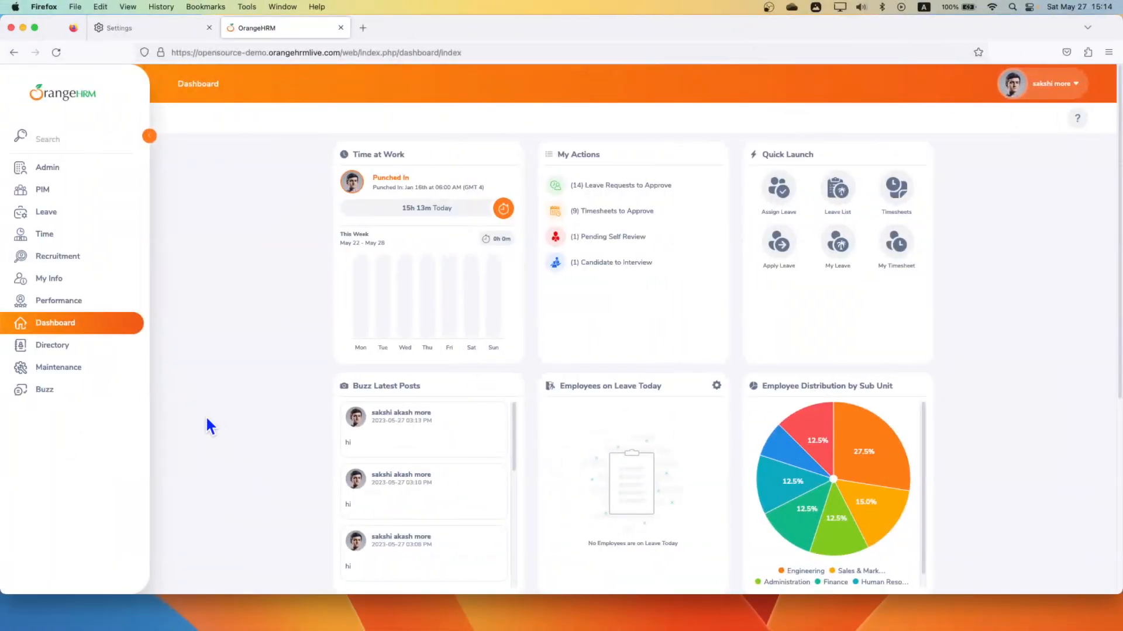
click(49, 168)
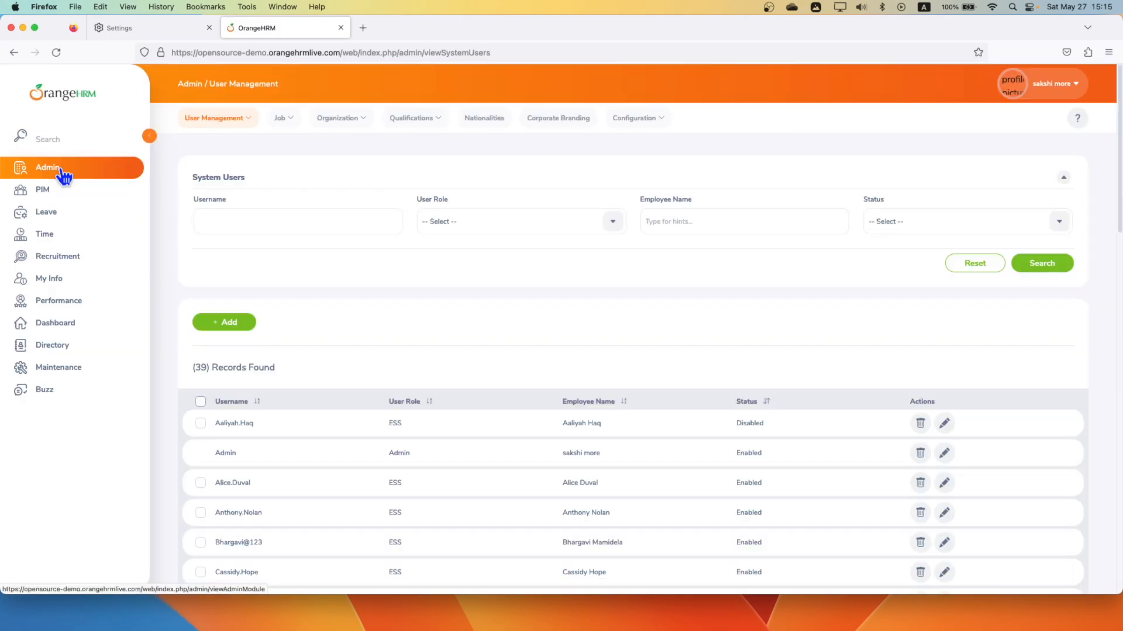
click(240, 328)
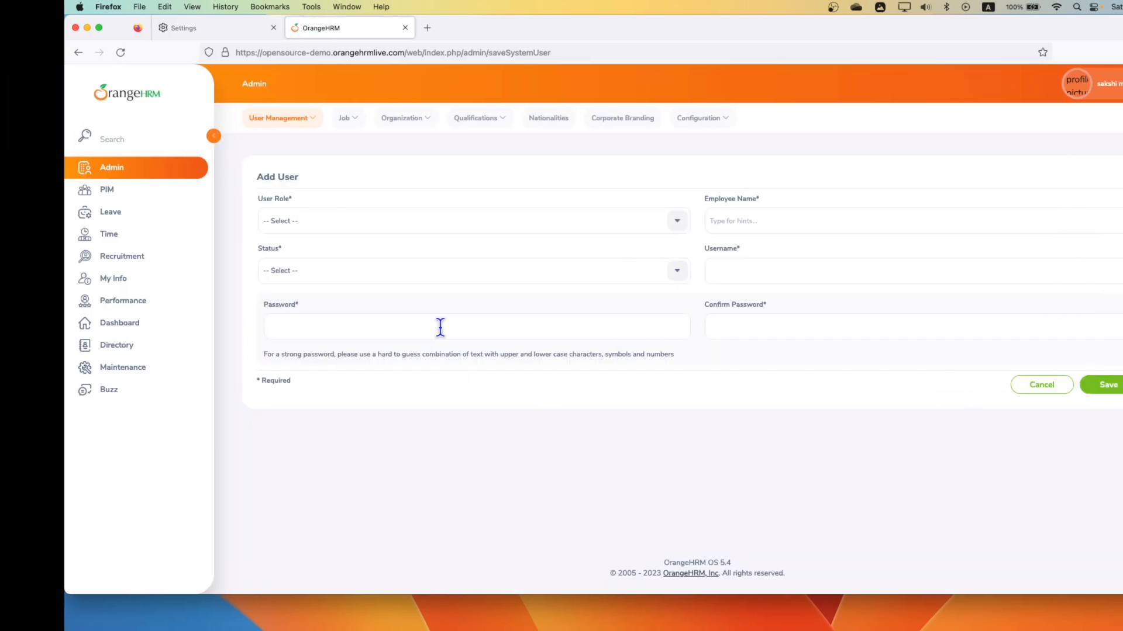
Switch to JMeter and move the recorded requests from buzz/photo/12-88 through viewPhoto/empNumber/7-97 into Transaction Controller - Open Add Panel.
key(ctrl+Right)
scroll(169, 456, down, 5)
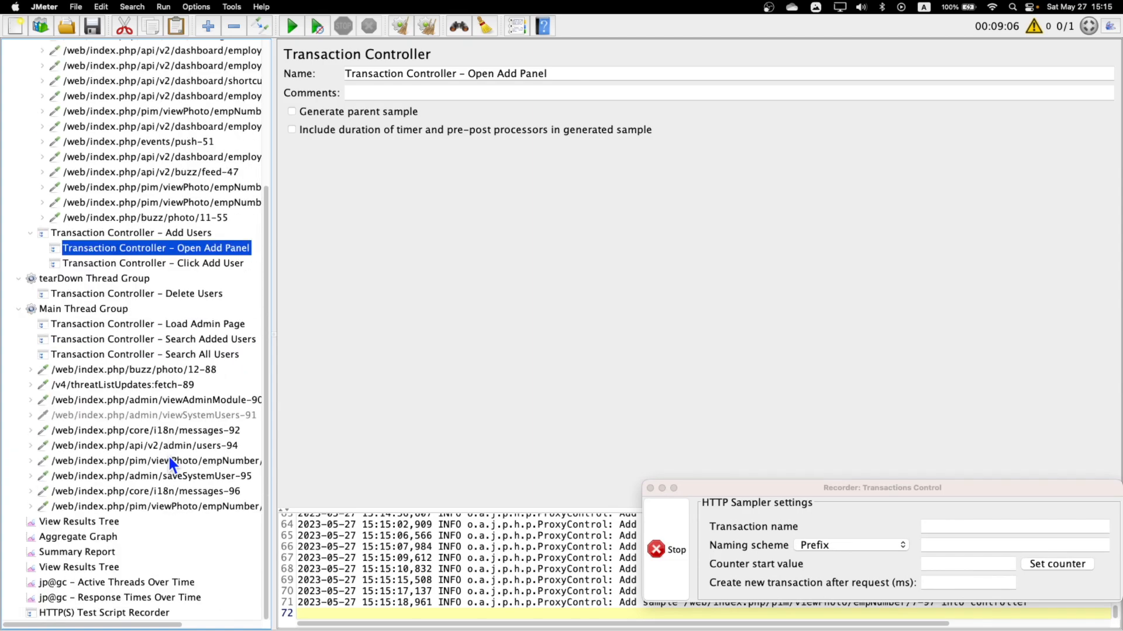
click(96, 372)
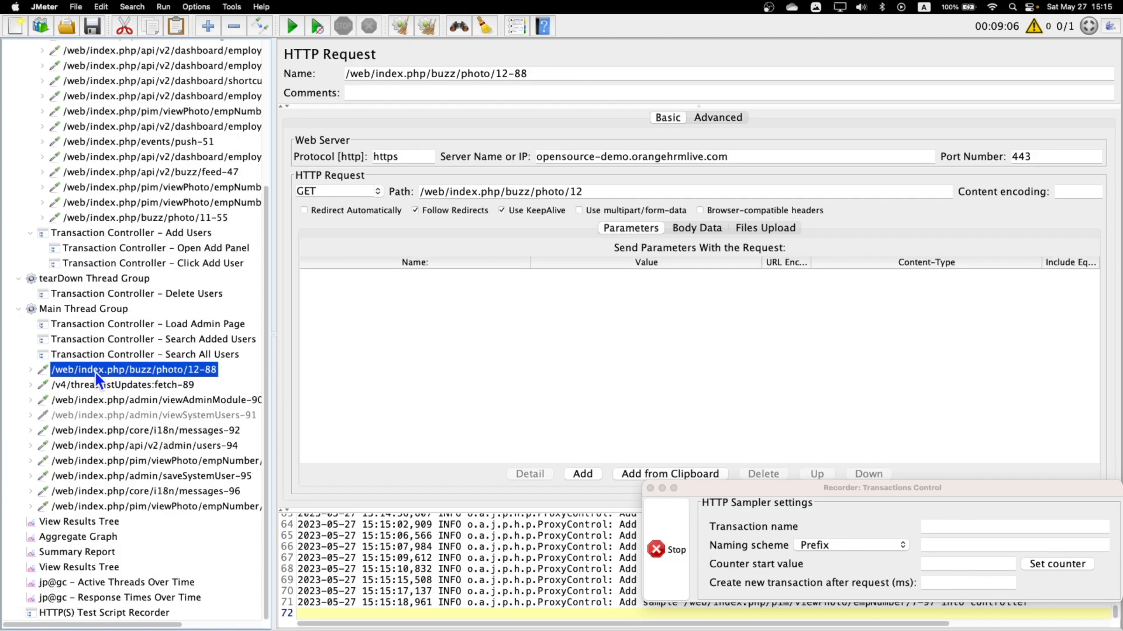
shift+click(101, 506)
scroll(149, 448, up, 3)
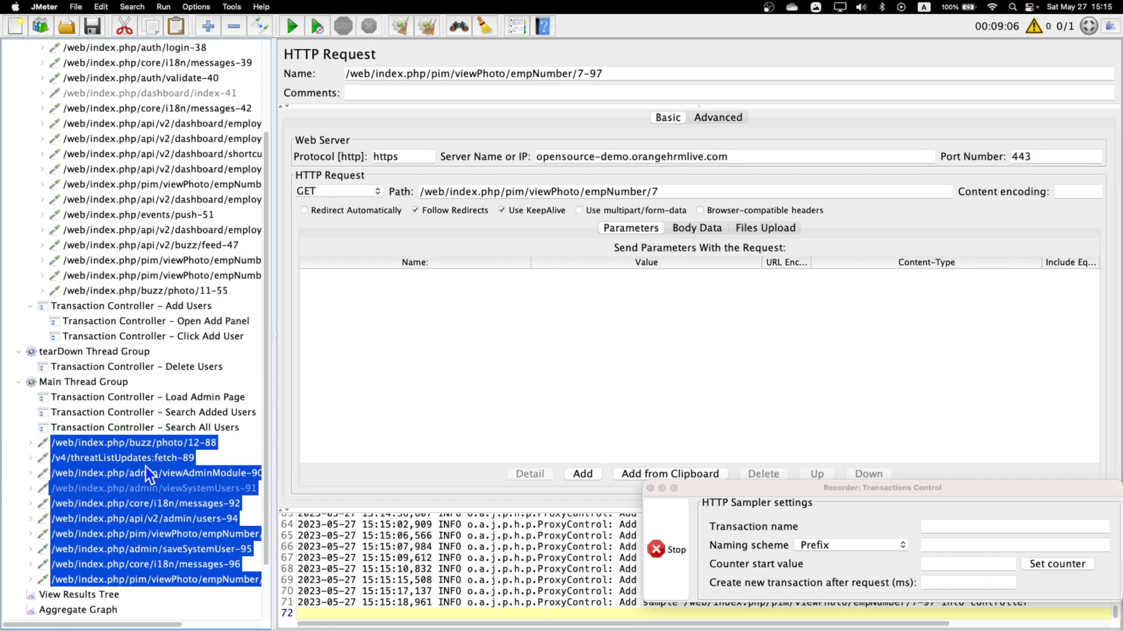
scroll(150, 475, up, 3)
drag(168, 574, 215, 447)
scroll(193, 459, down, 5)
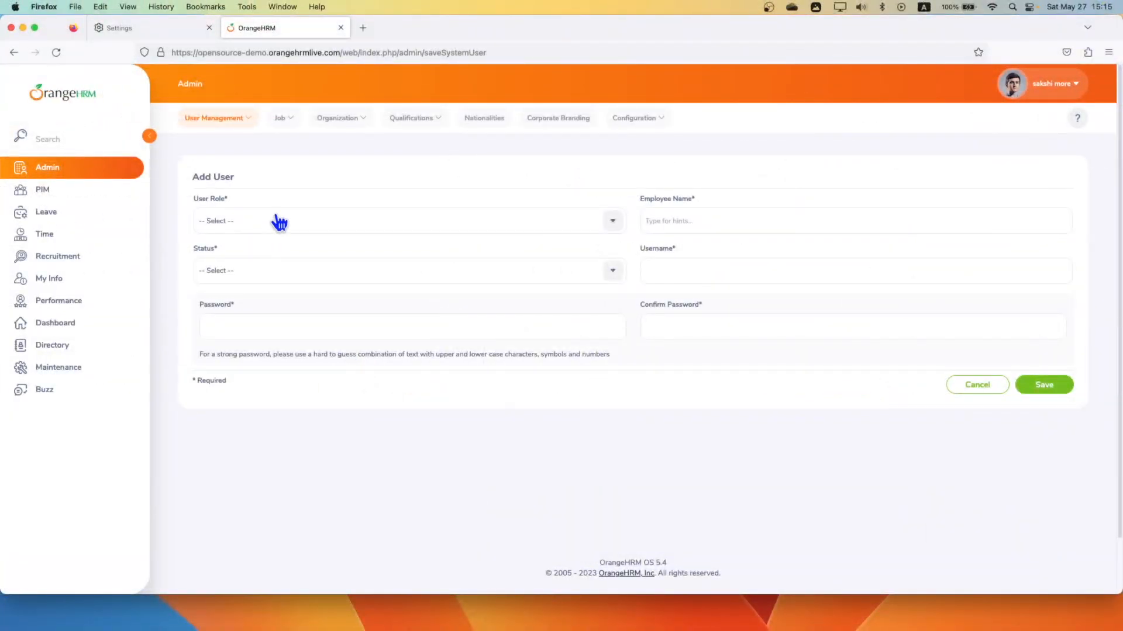
In the Firefox Add User form, set the user role to Admin and pick an employee suggested for "e".
click(315, 232)
click(260, 274)
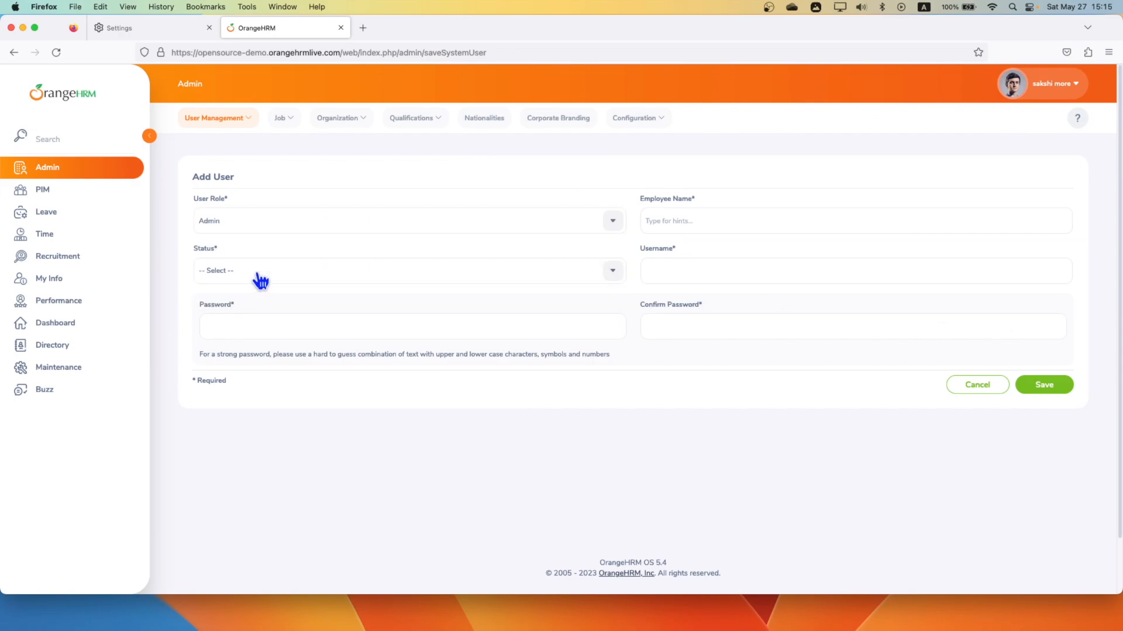
click(695, 224)
text(e)
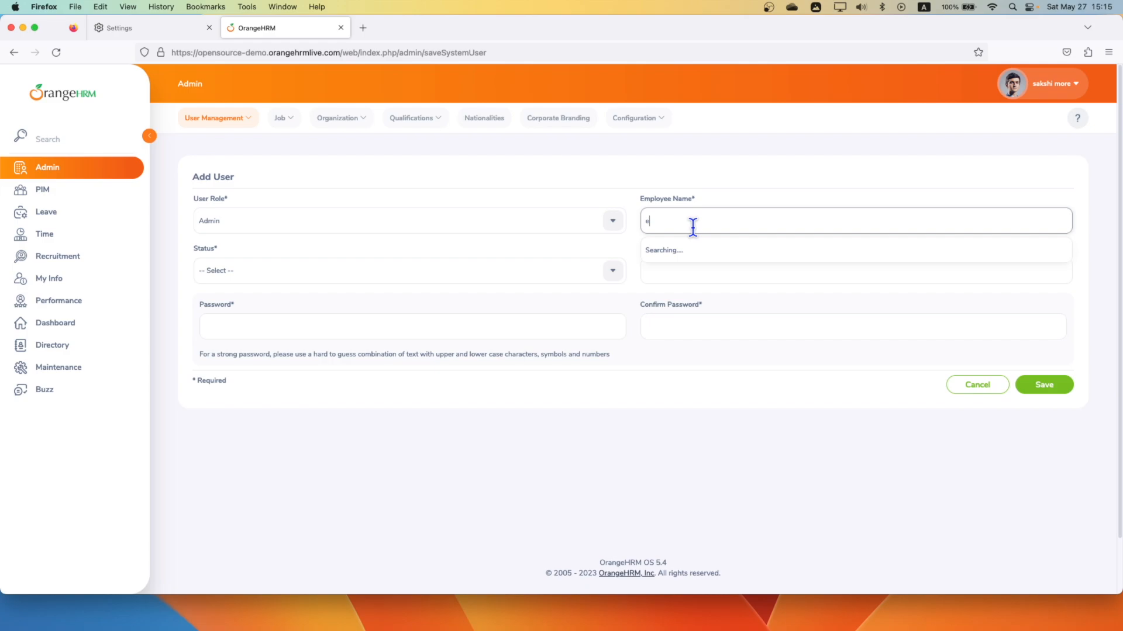
key(BackSpace)
text(e)
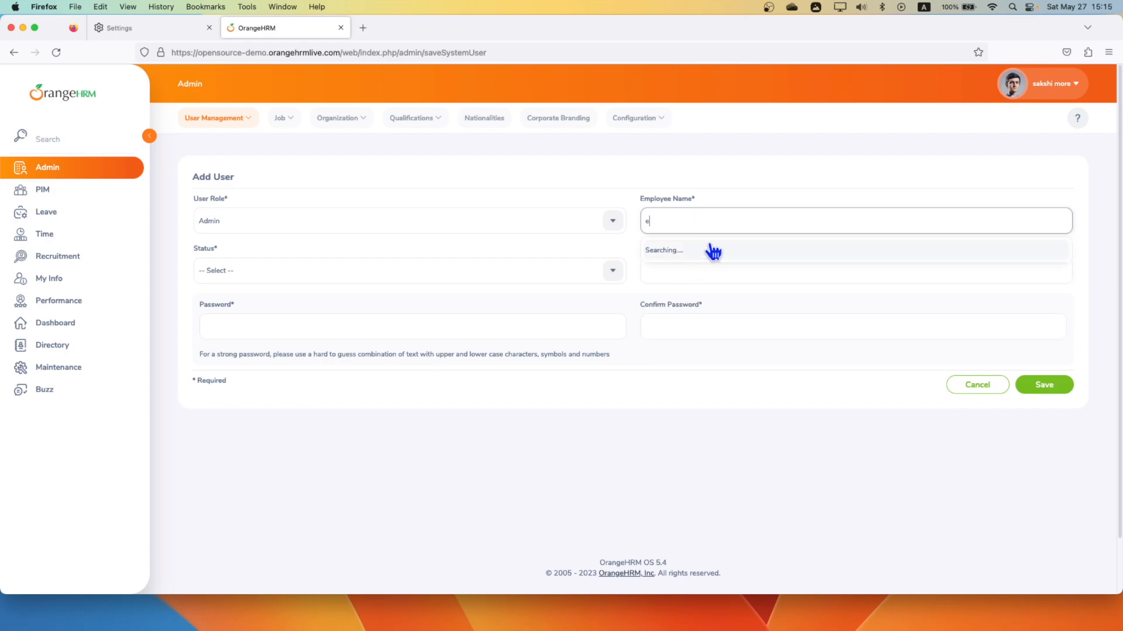
click(700, 274)
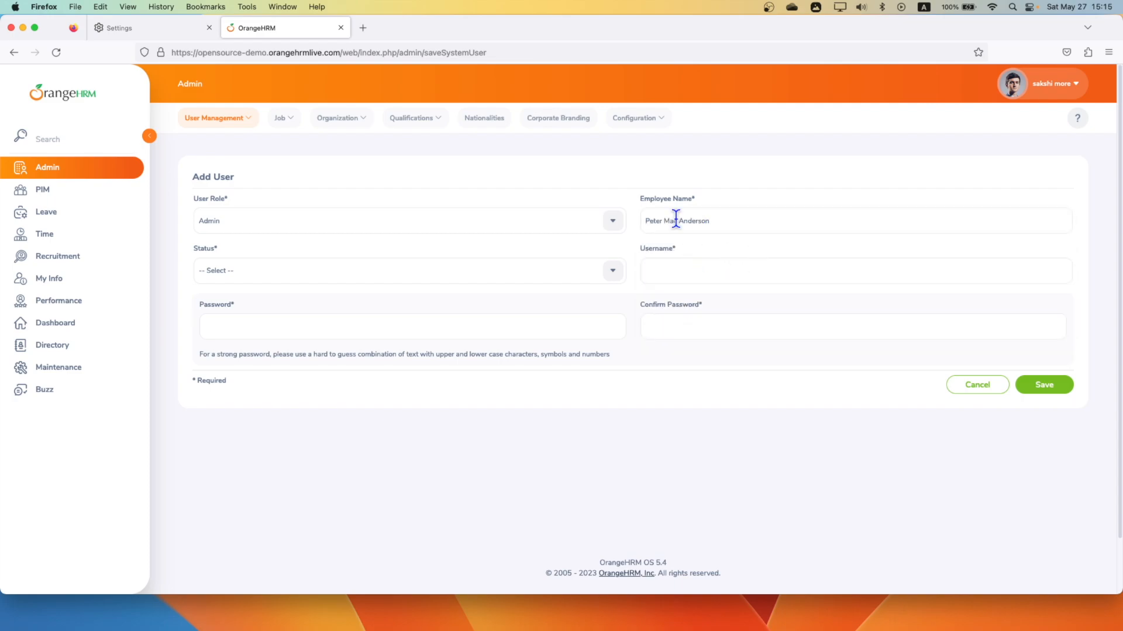
Set the new user's status to Enabled and fill in the username.
click(599, 274)
click(255, 319)
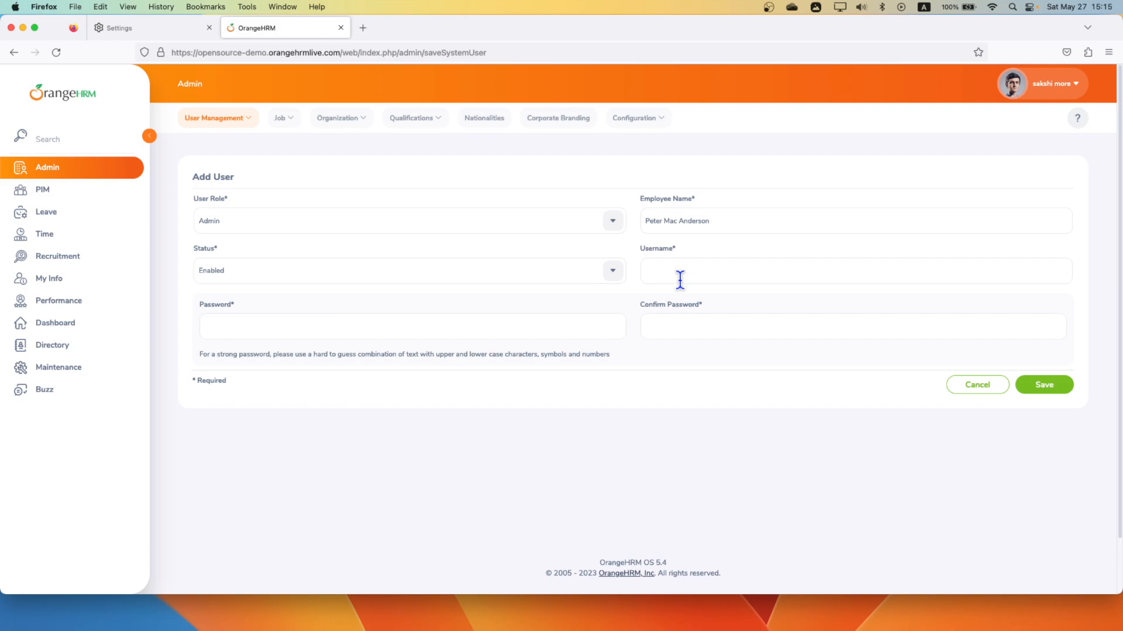
click(740, 274)
text(d)
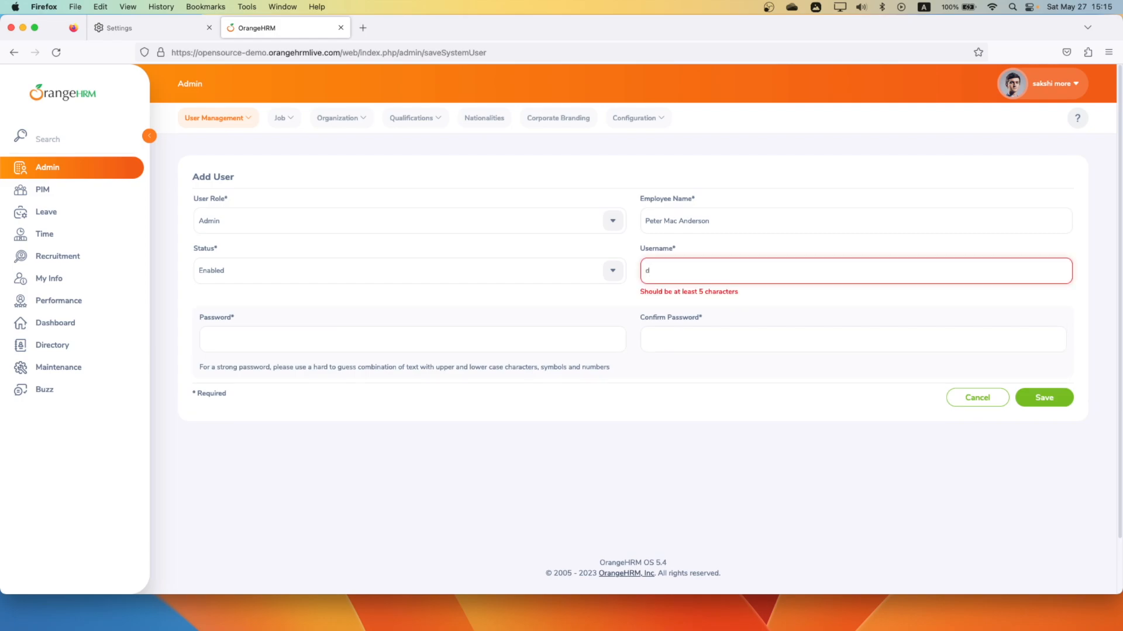
text(aniel111)
Enter and confirm the new user's password, save the user, and decline to store the login in the browser.
click(555, 331)
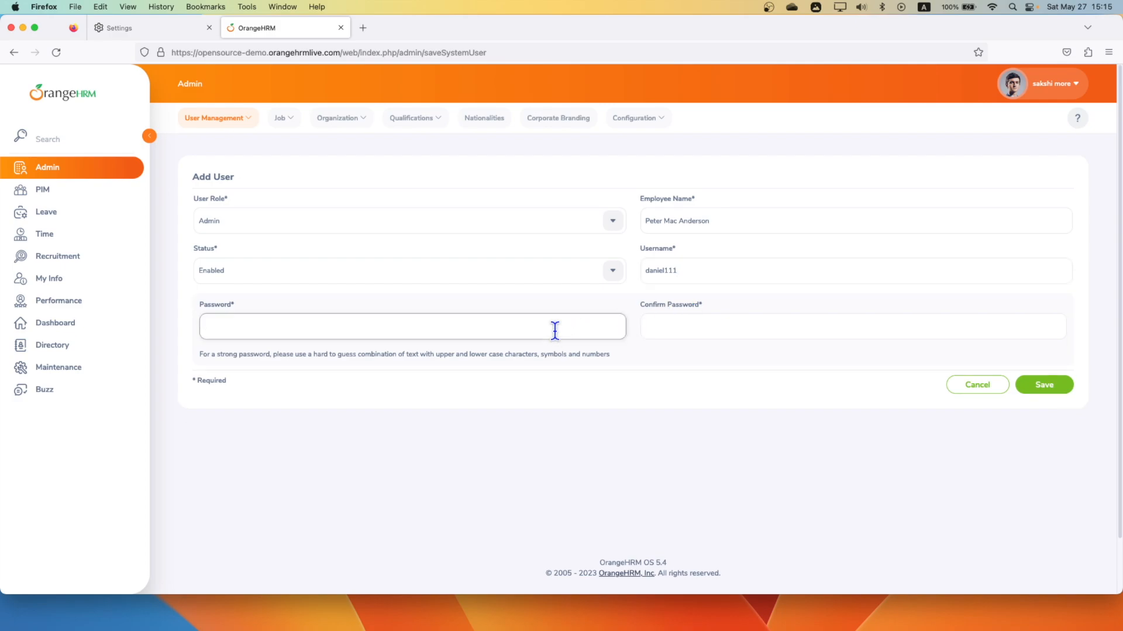
text(•••••••••)
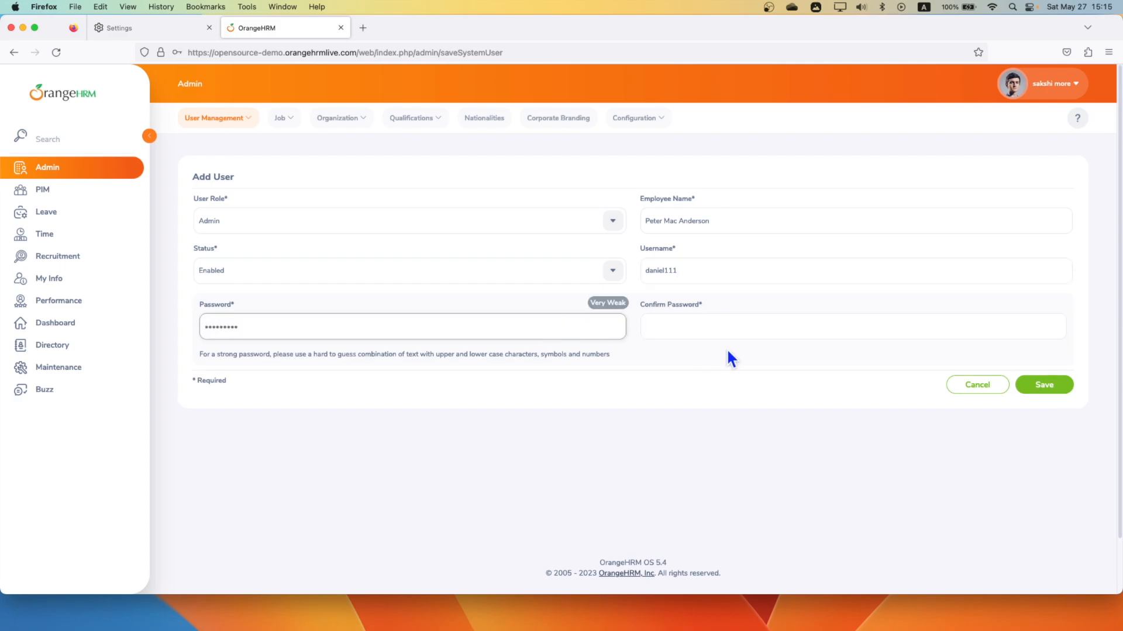
click(740, 324)
text(••••••)
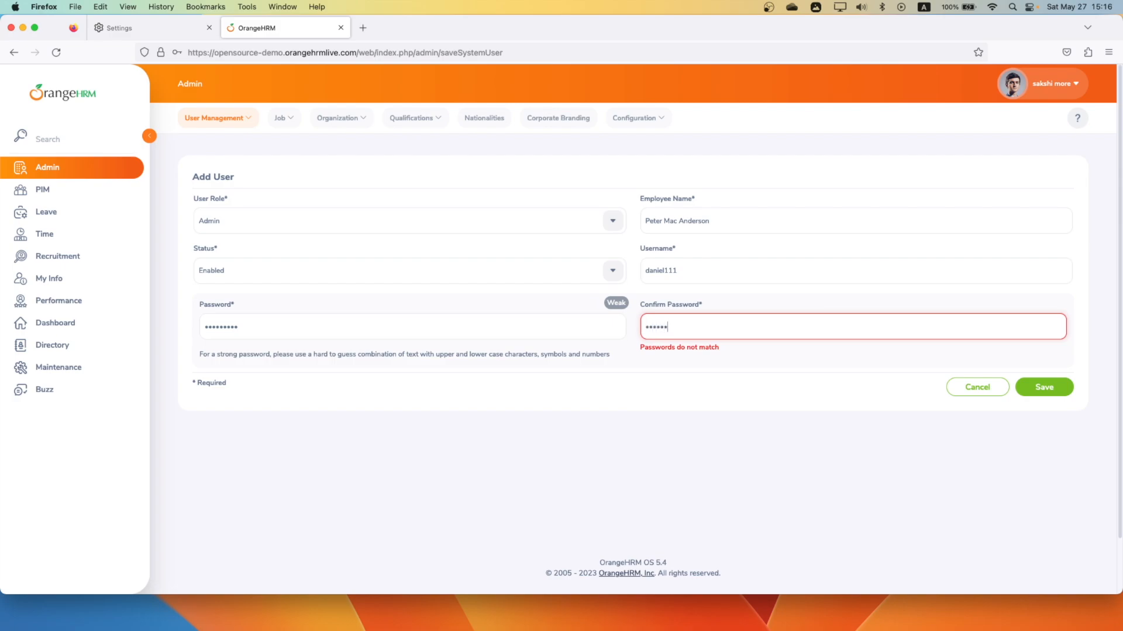
text(•••)
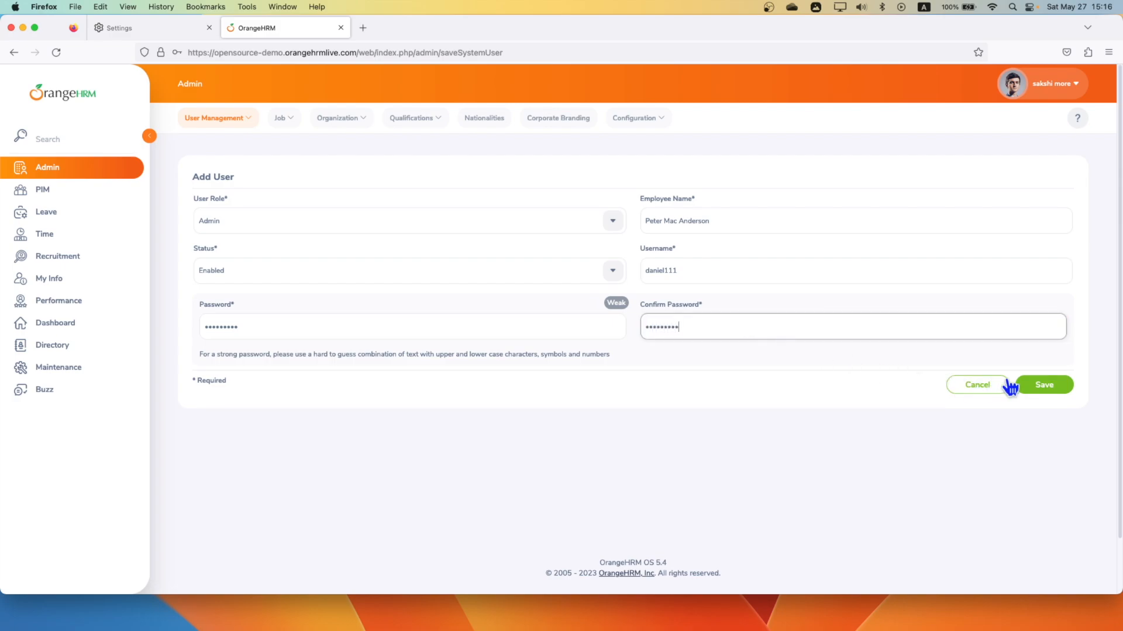
click(1040, 389)
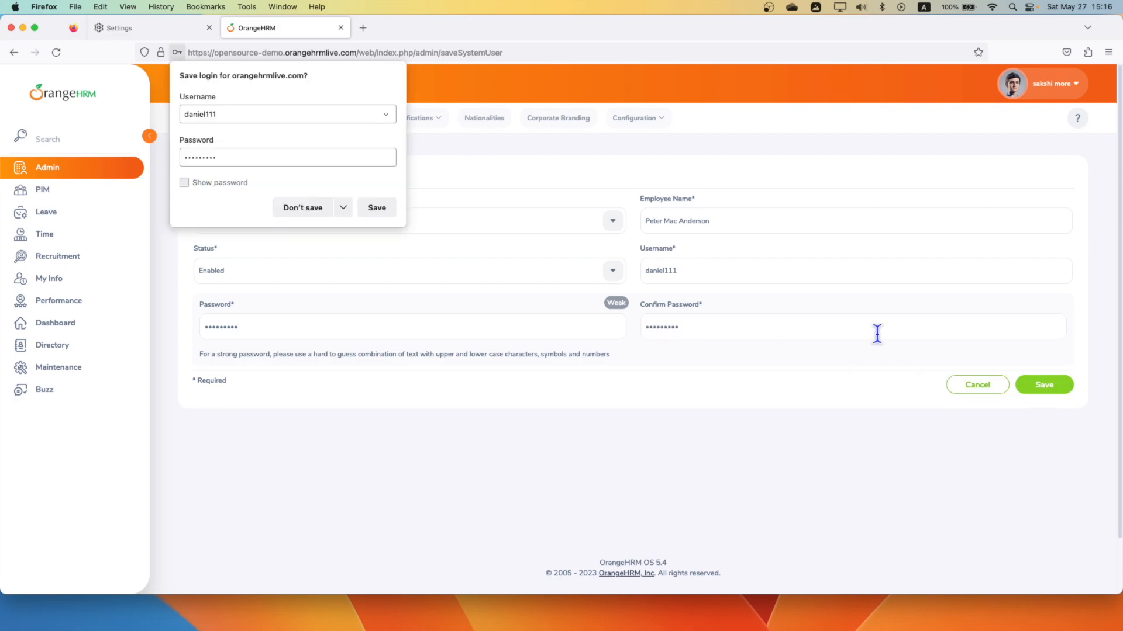
click(329, 209)
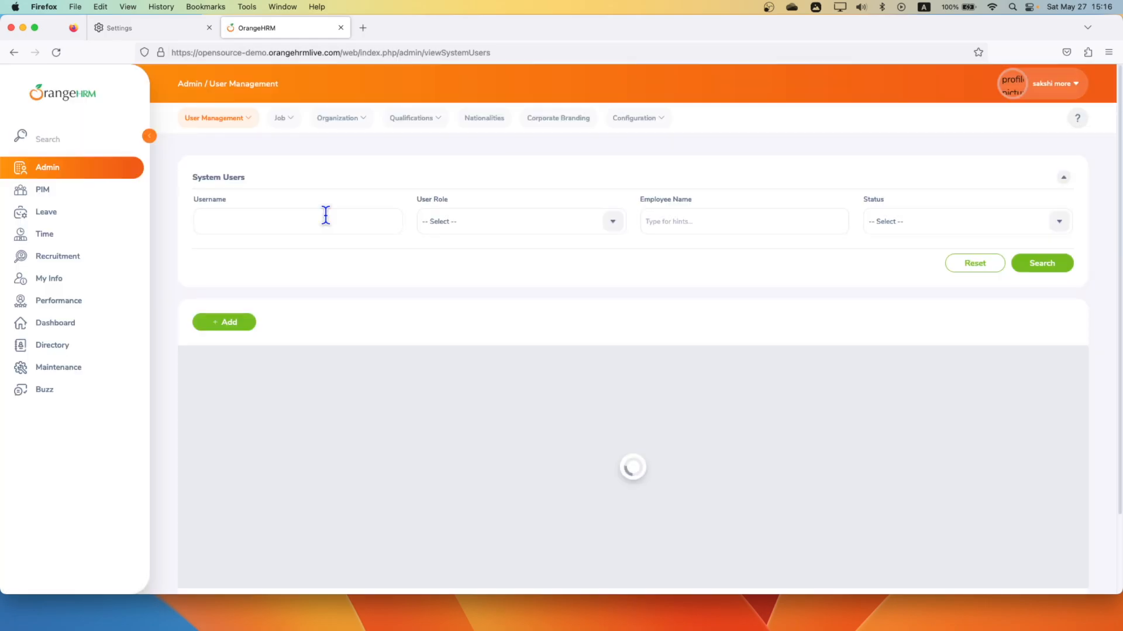
Switch to JMeter and move the recorded requests from employees-98 through viewPhoto/empNumber/7-108 into Transaction Controller - Click Add User.
key(ctrl+Left)
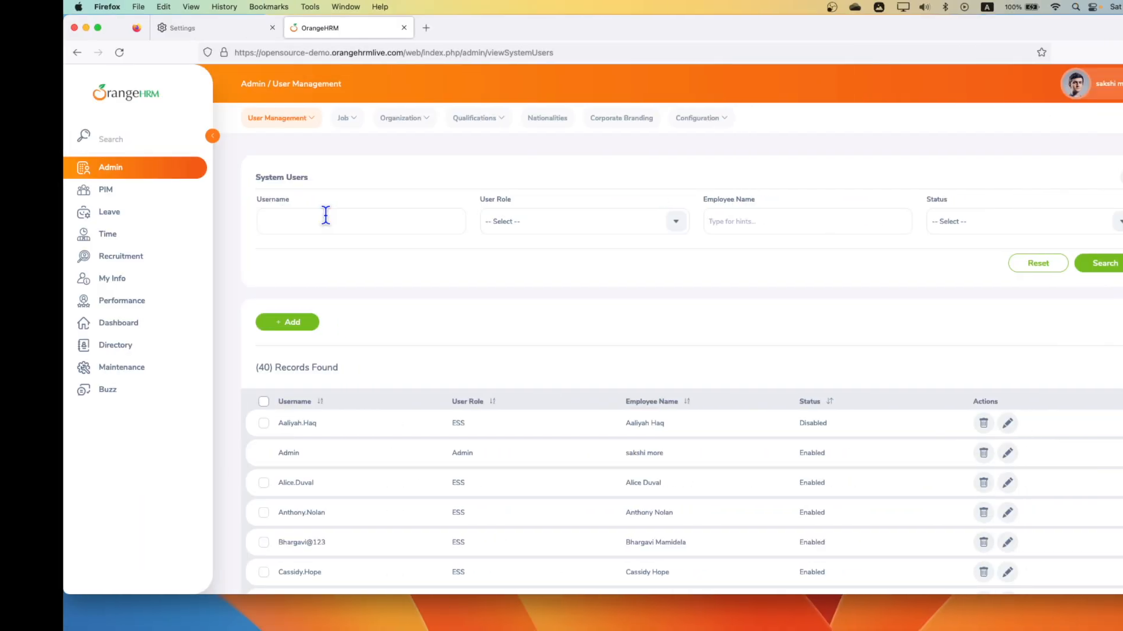
key(ctrl+Right)
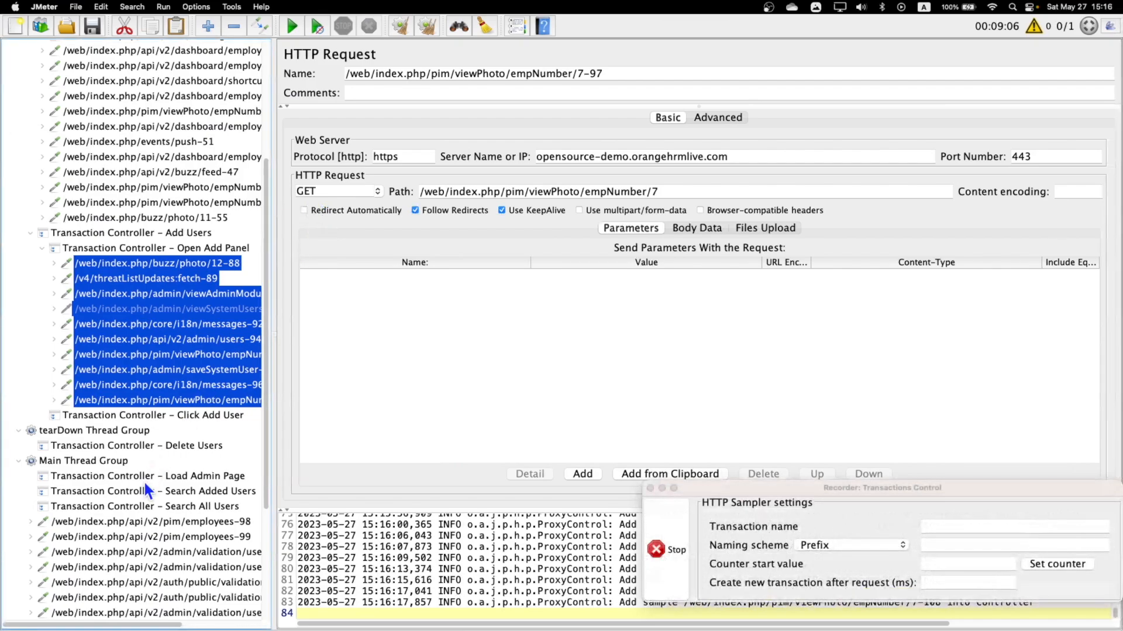
scroll(135, 462, down, 5)
click(105, 341)
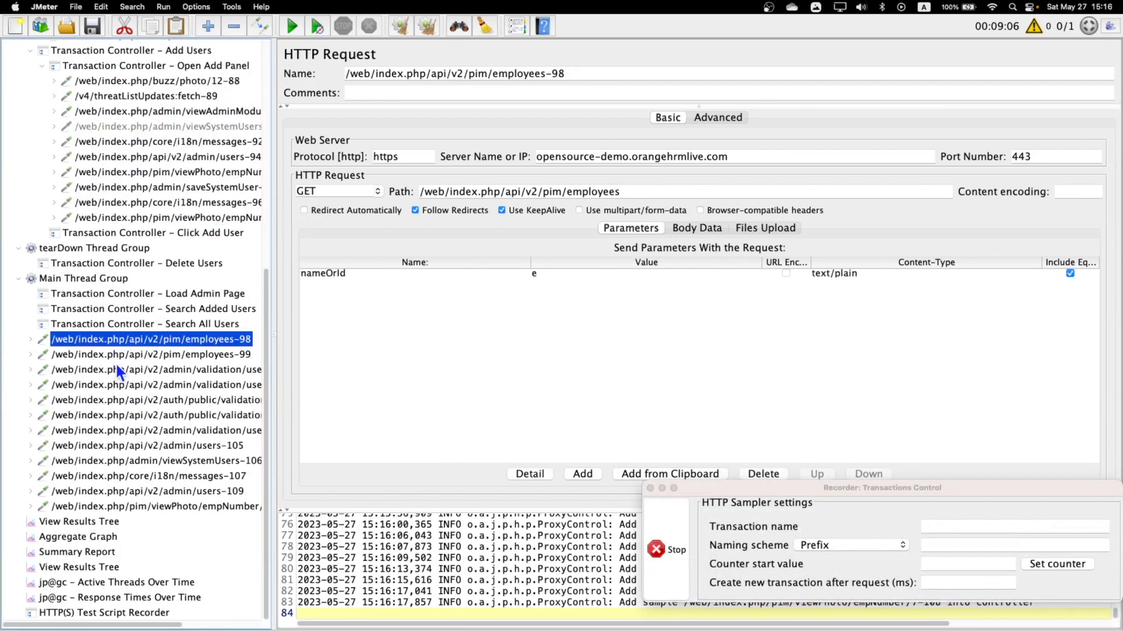
shift+click(121, 506)
scroll(155, 439, up, 7)
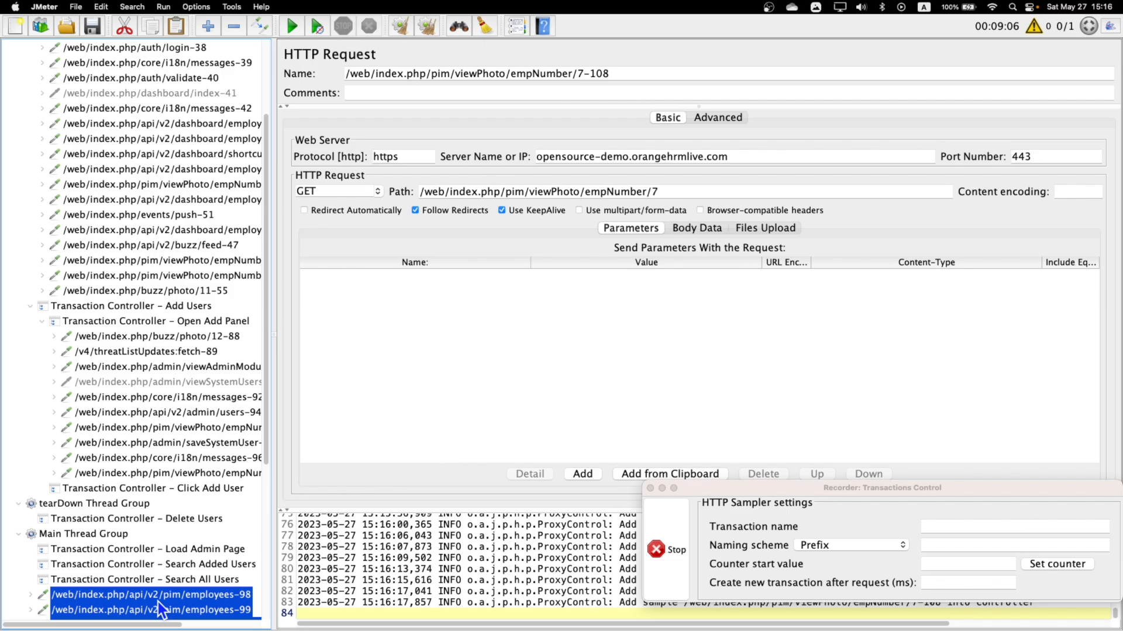
drag(161, 611, 187, 492)
scroll(190, 490, down, 7)
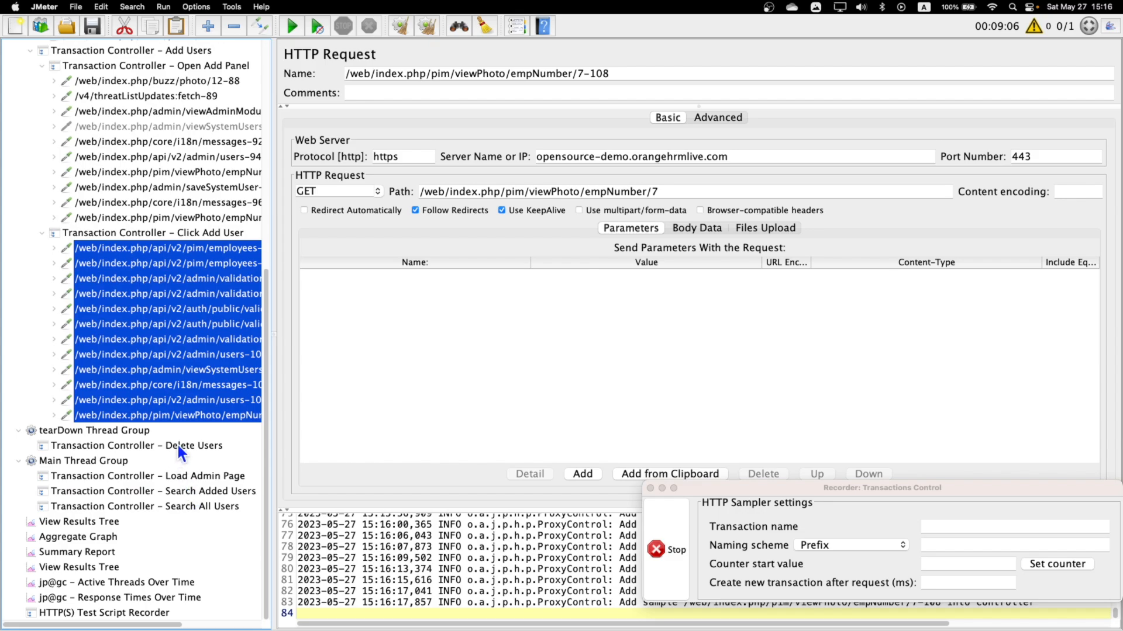
Review the Load Admin Page controller under Main Thread Group, then switch to Firefox and reload OrangeHRM's Admin page to record its requests.
click(107, 461)
click(185, 477)
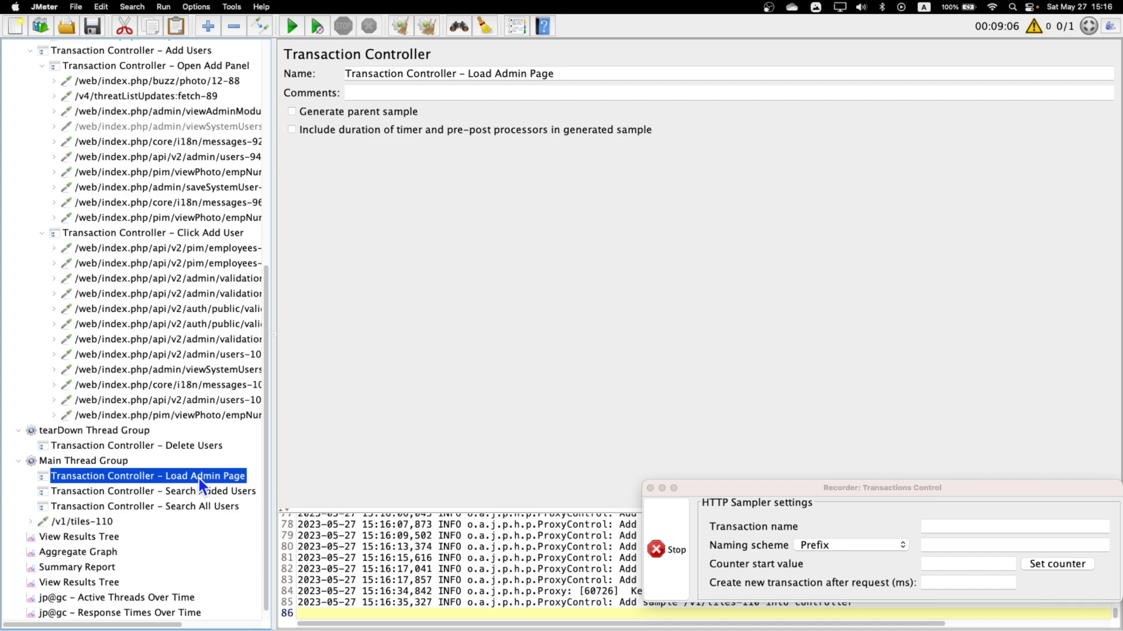
scroll(197, 476, down, 1)
key(ctrl+Right)
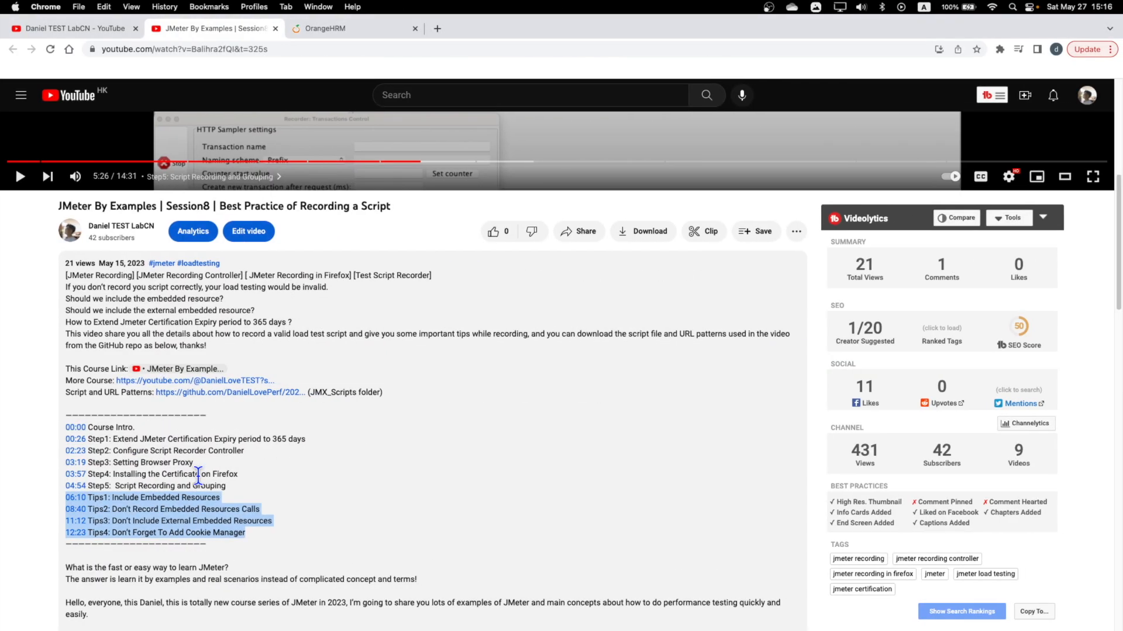
key(ctrl+Left)
key(ctrl+Left)
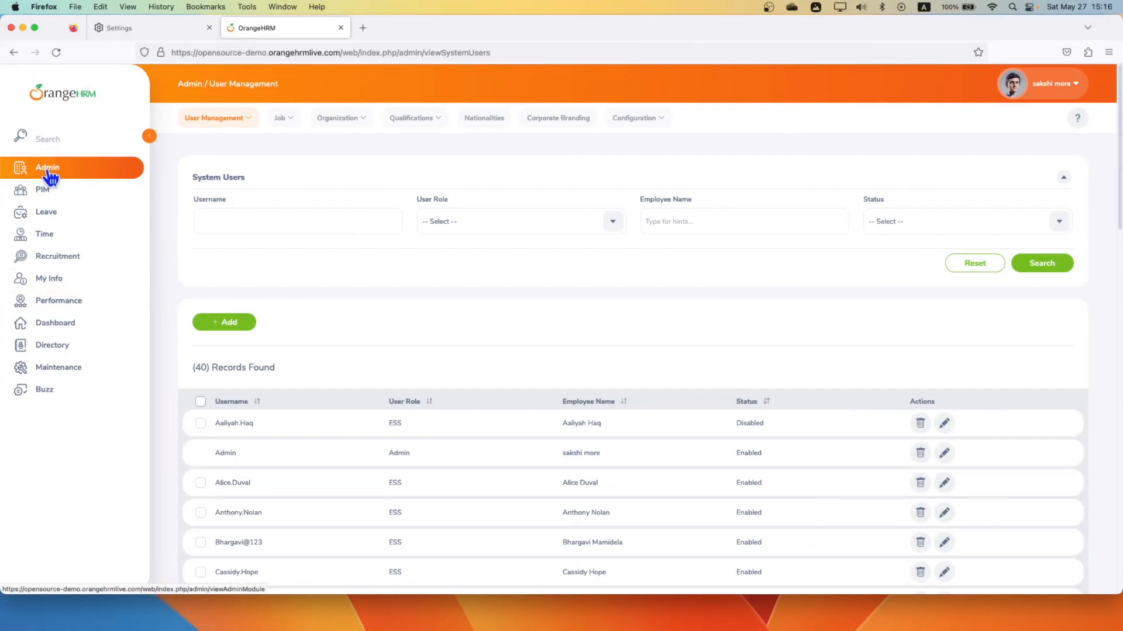
click(49, 174)
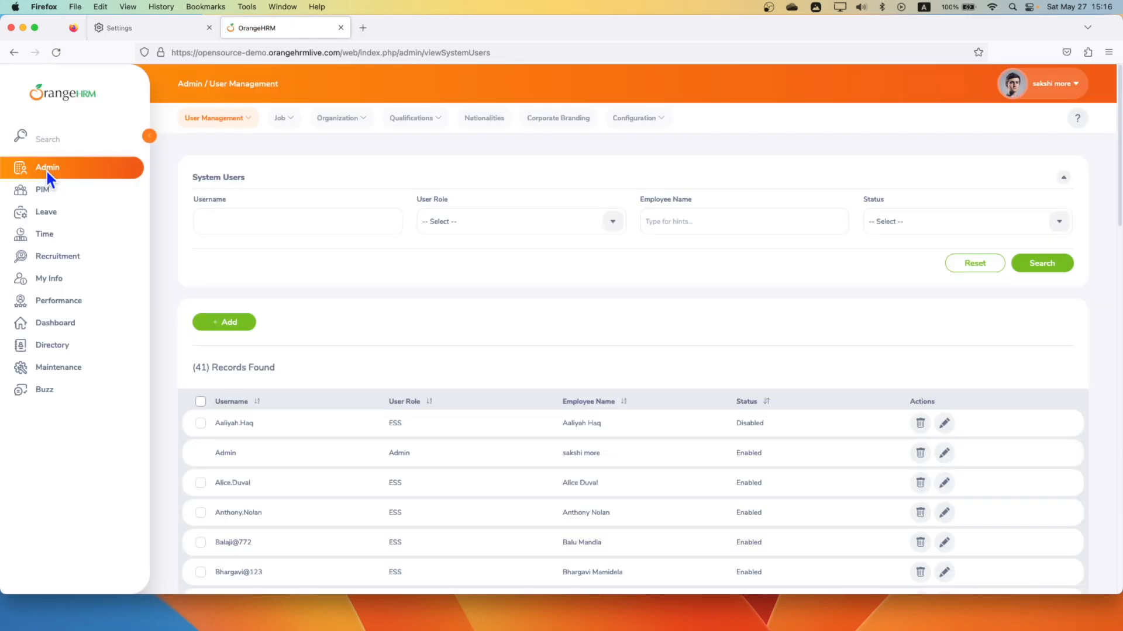
Switch to JMeter and move the recorded requests from /v1/tiles-110 through admin/users-115 into Transaction Controller - Load Admin Page.
key(ctrl+Right)
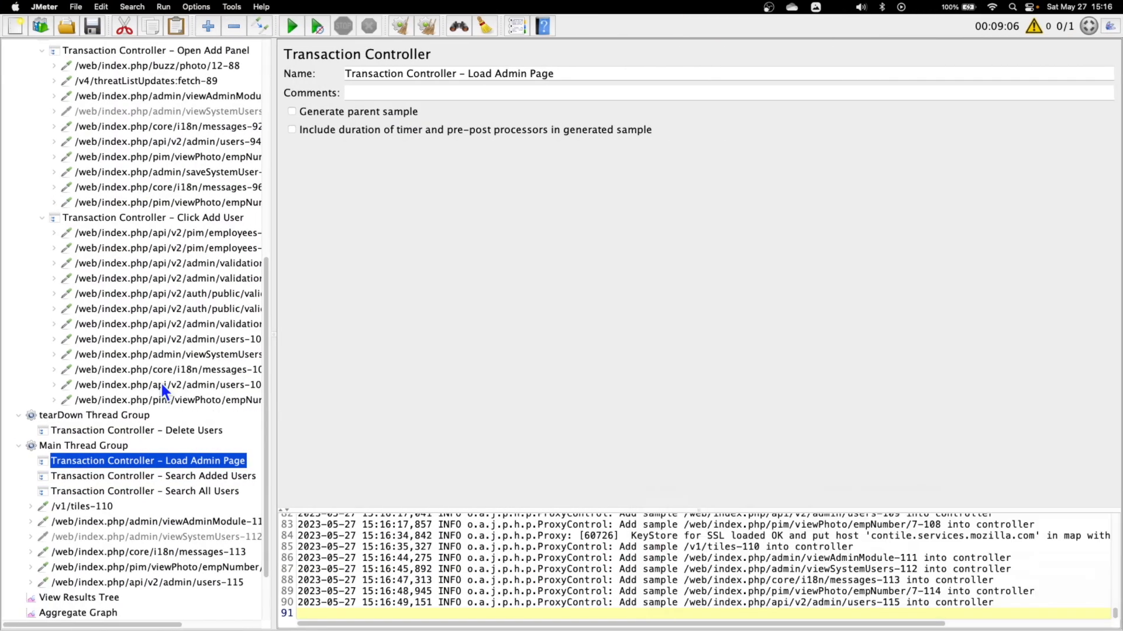
scroll(128, 497, down, 1)
click(96, 490)
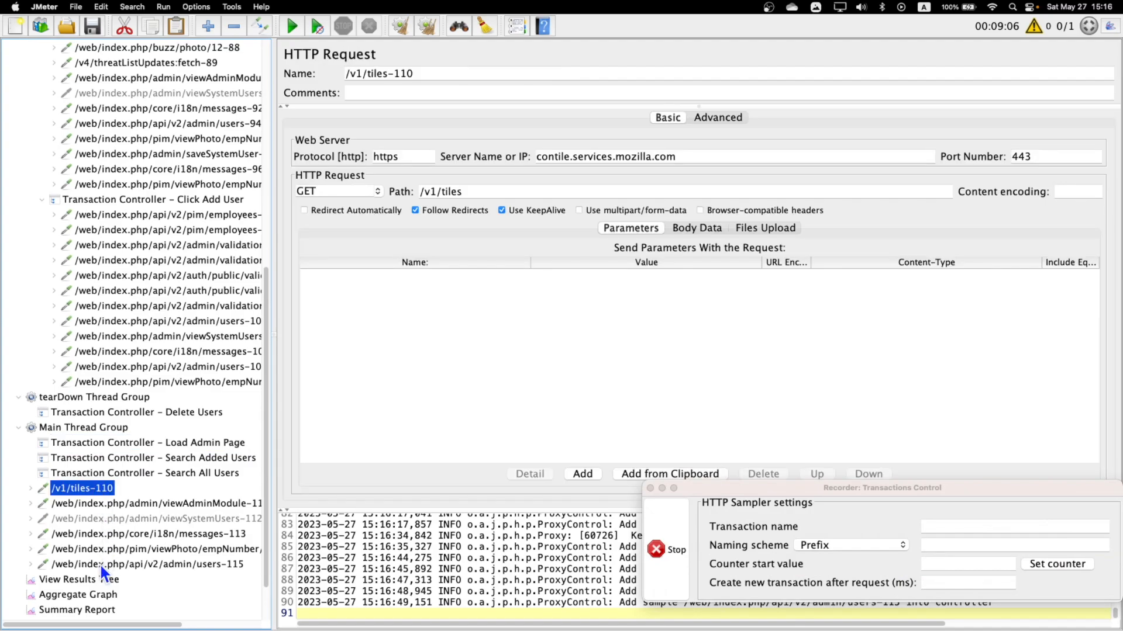
shift+click(100, 563)
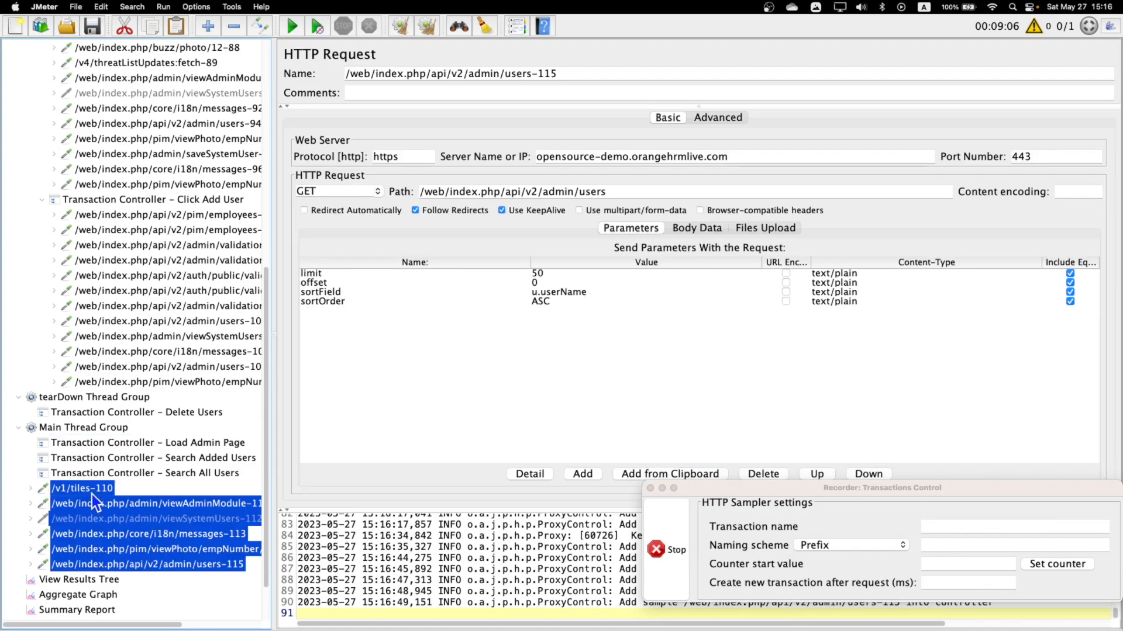
drag(92, 494, 213, 443)
scroll(218, 517, down, 3)
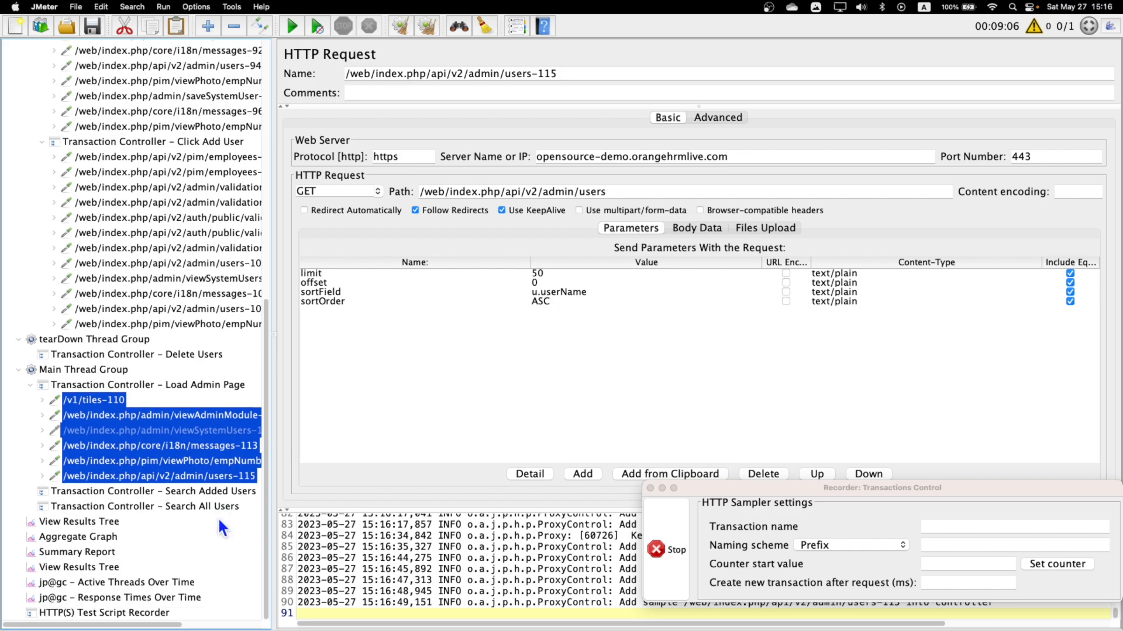
Switch to Firefox and search the System Users list for the newly added user's username to record the Search Added Users request.
click(178, 493)
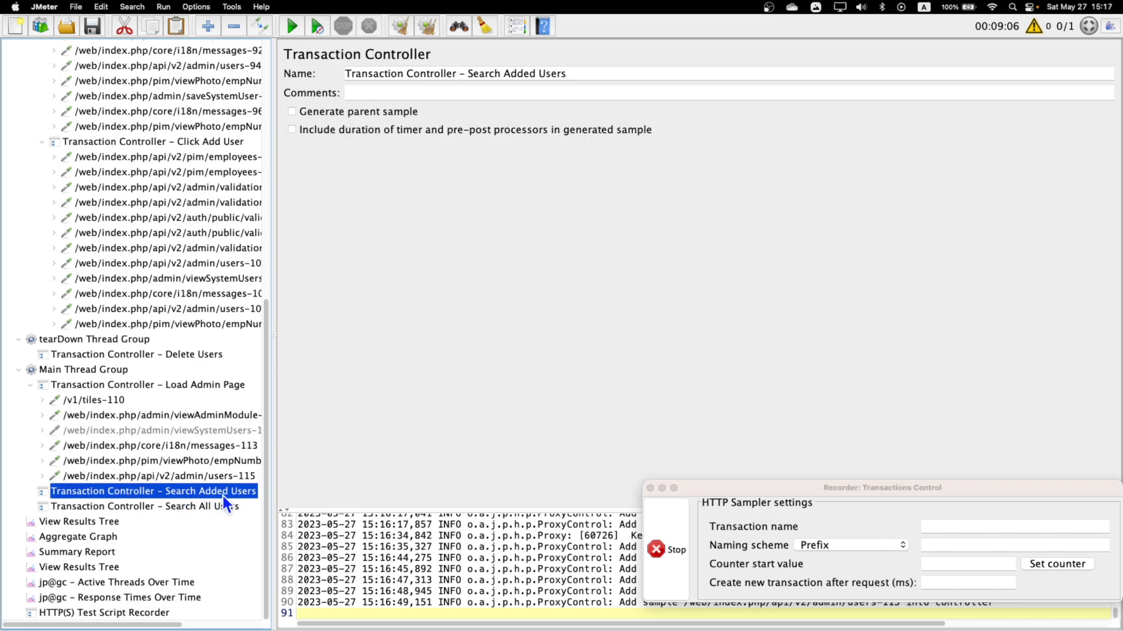
key(ctrl+Right)
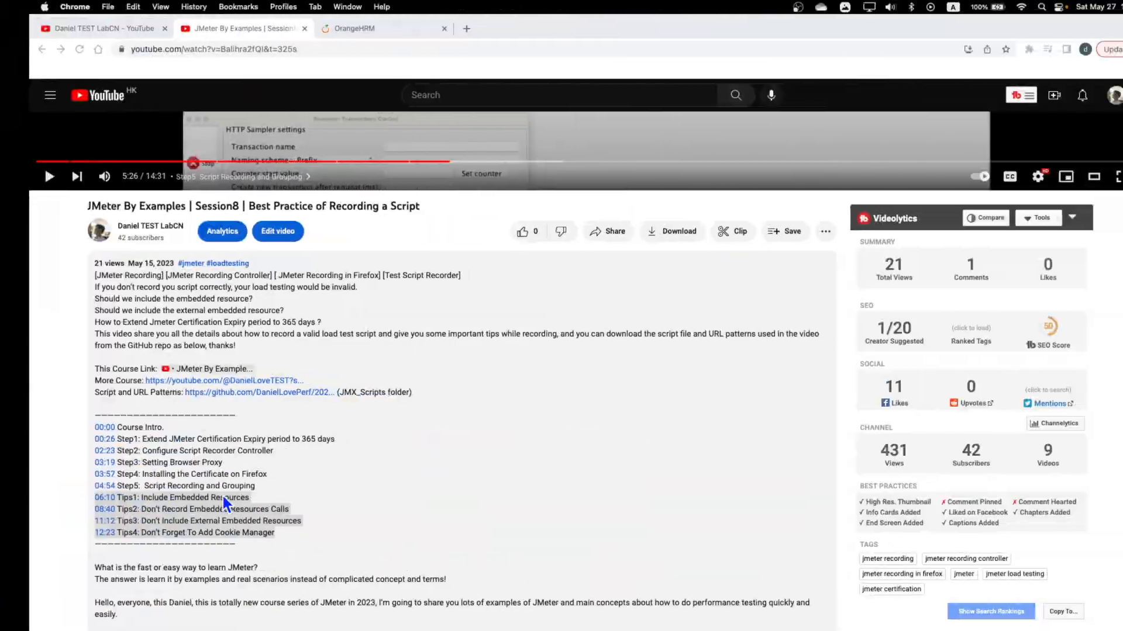
key(ctrl+Left)
key(ctrl+Left)
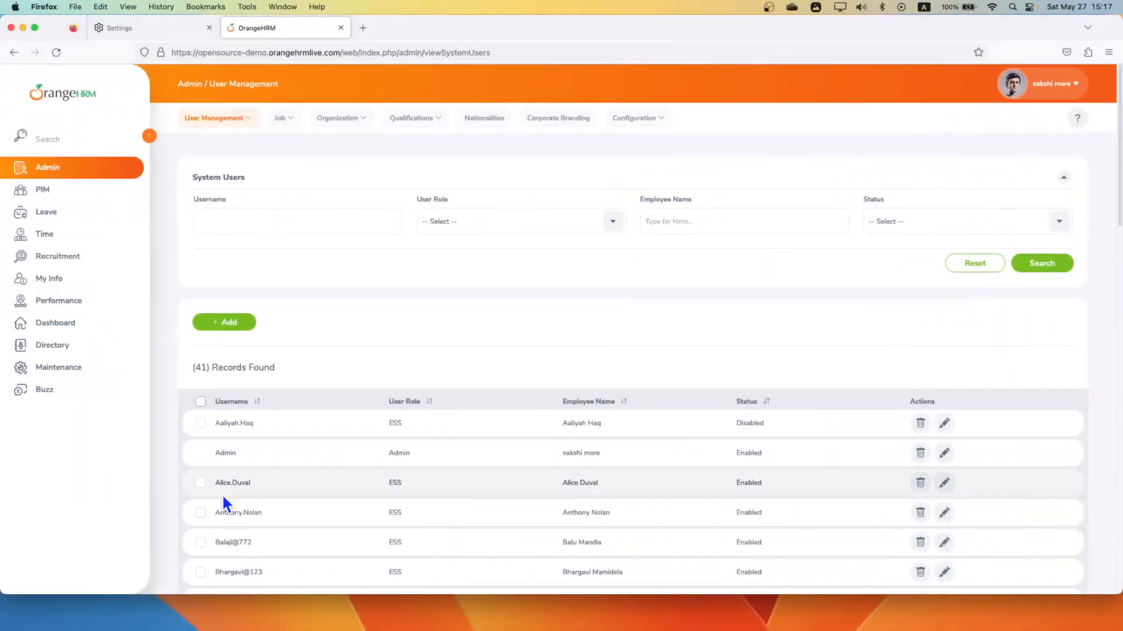
click(261, 222)
text(daniel111)
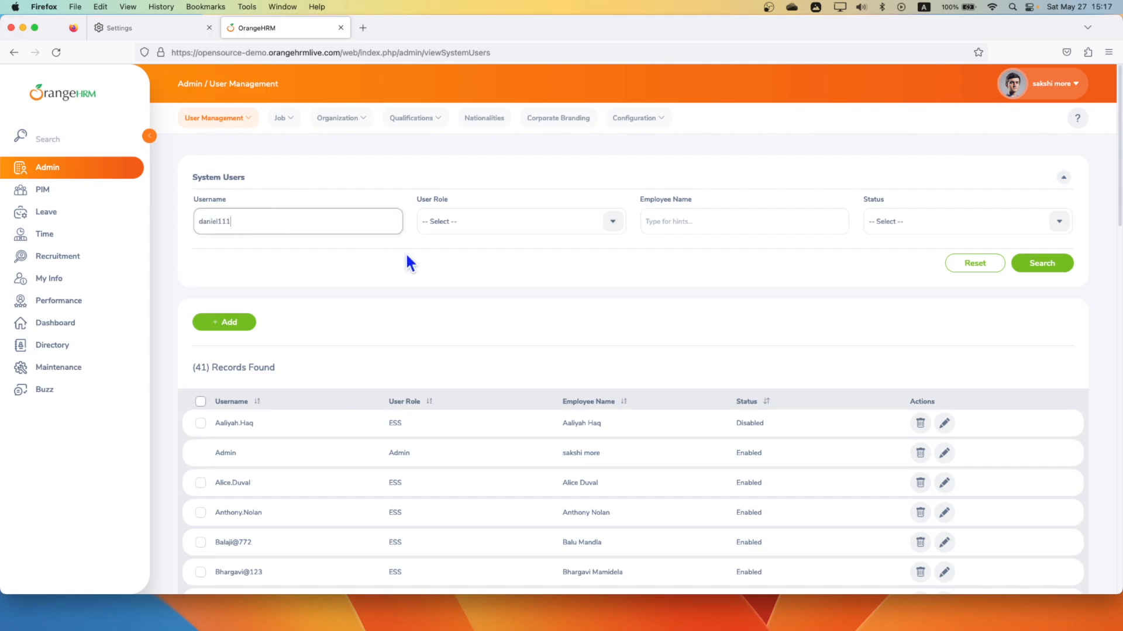
click(1030, 268)
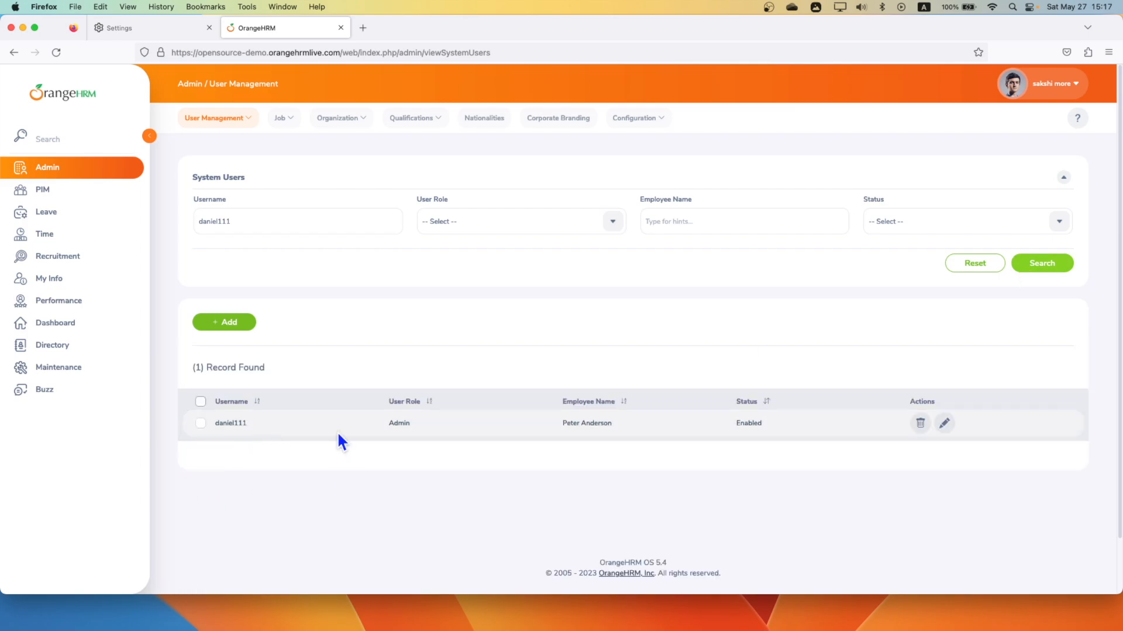
Switch to JMeter and move the recorded request admin/users-116 into Transaction Controller - Search Added Users.
key(ctrl+Right)
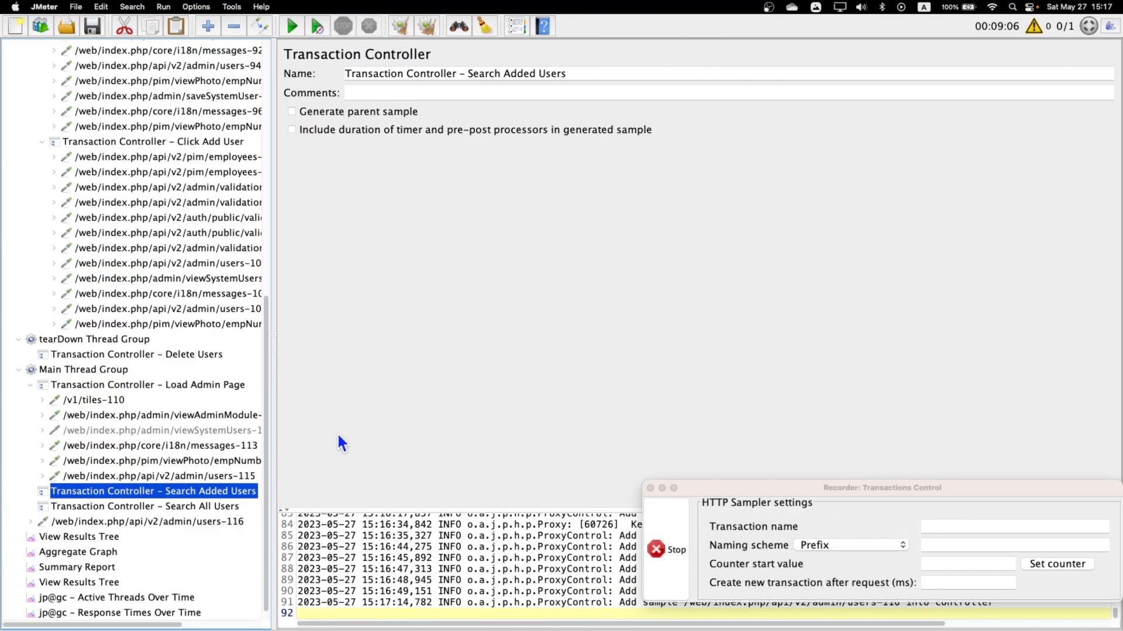
click(131, 518)
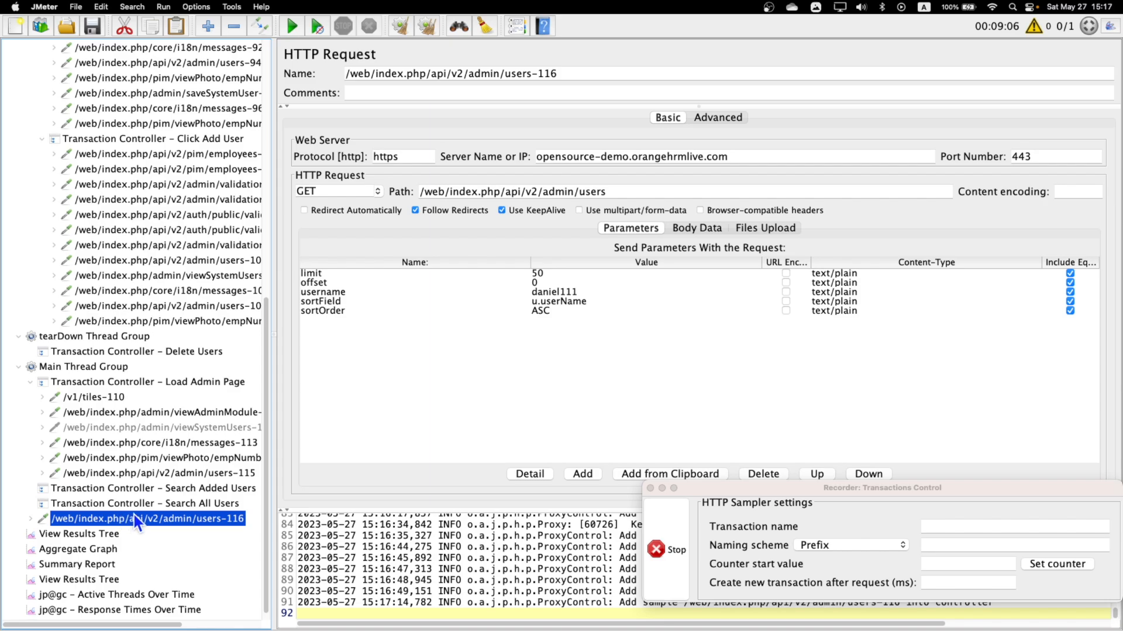
drag(140, 525, 200, 495)
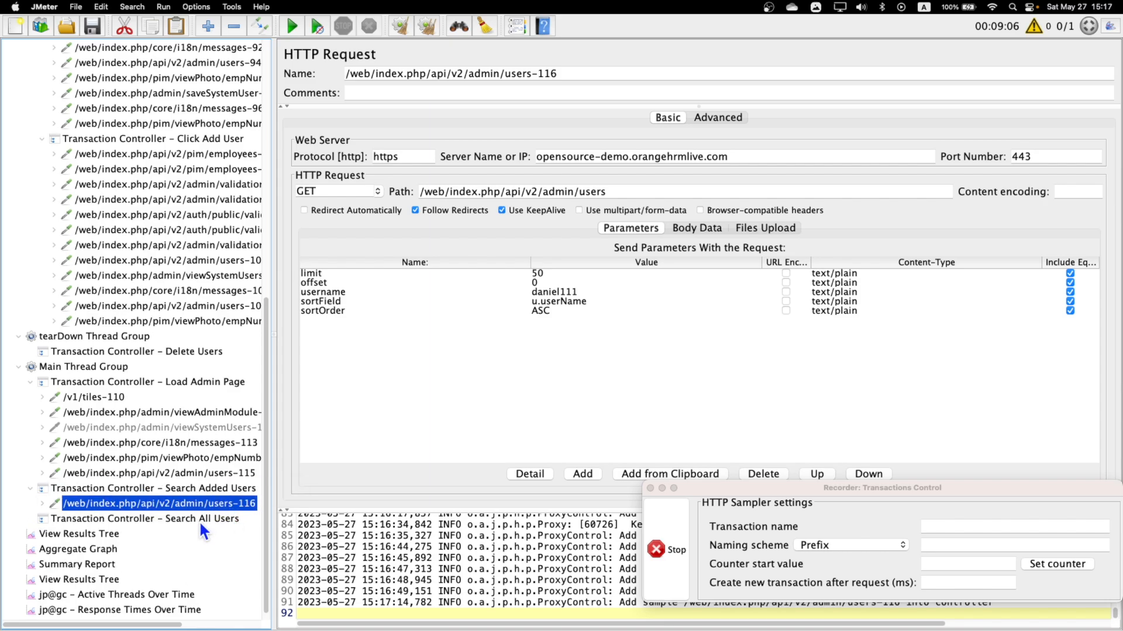
Switch to Firefox, clear the username filter and search all system users to record the Search All Users request.
click(197, 519)
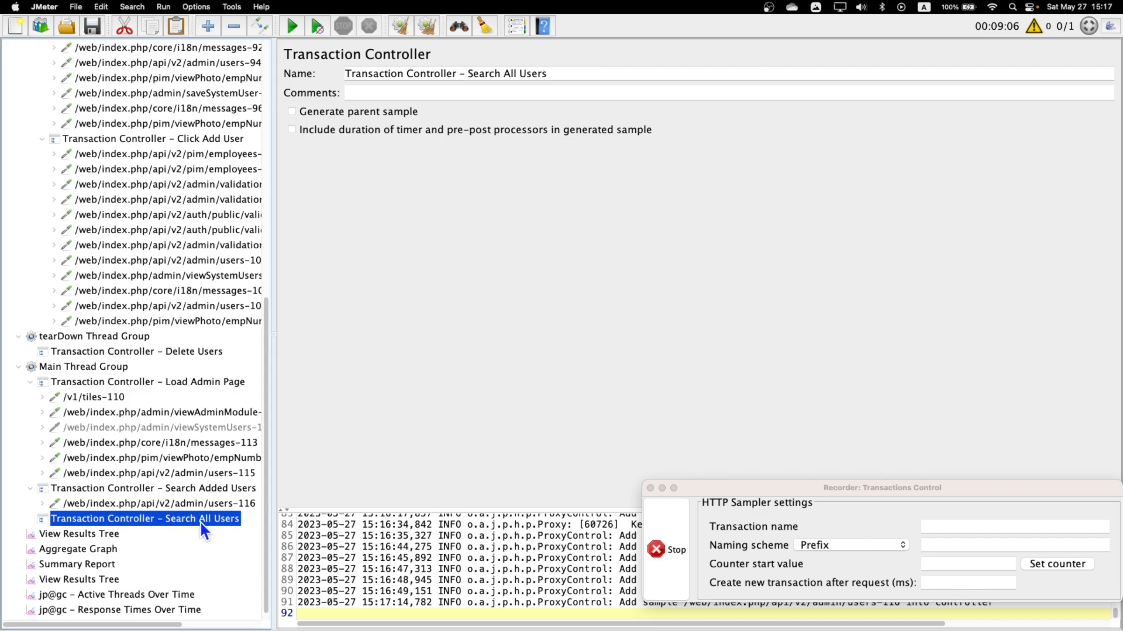
key(super+Tab)
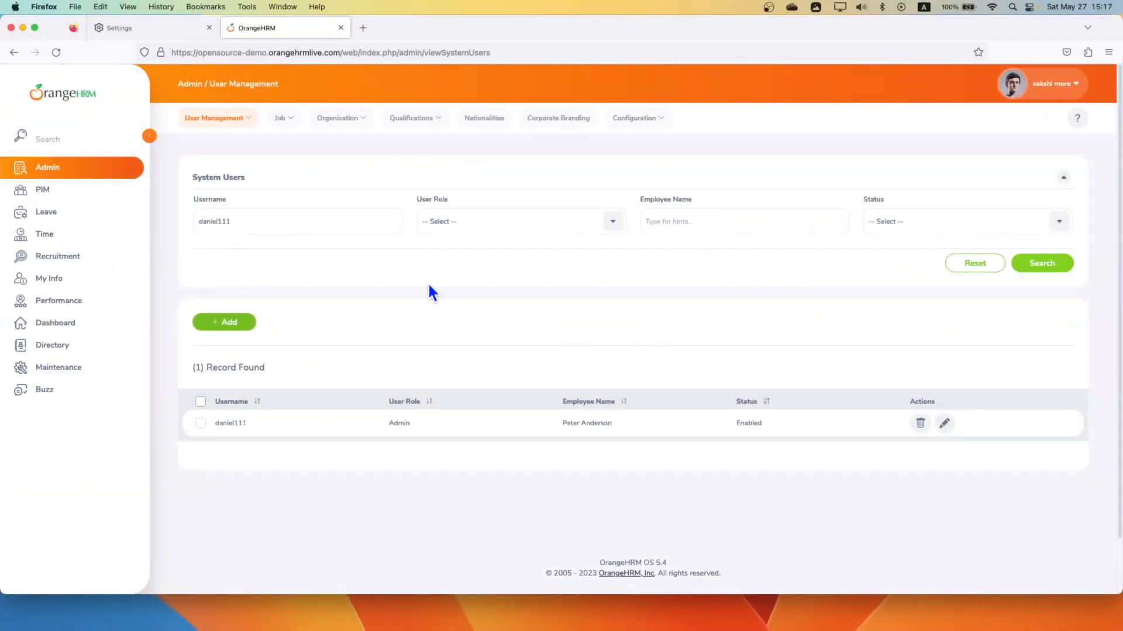
drag(256, 218, 178, 213)
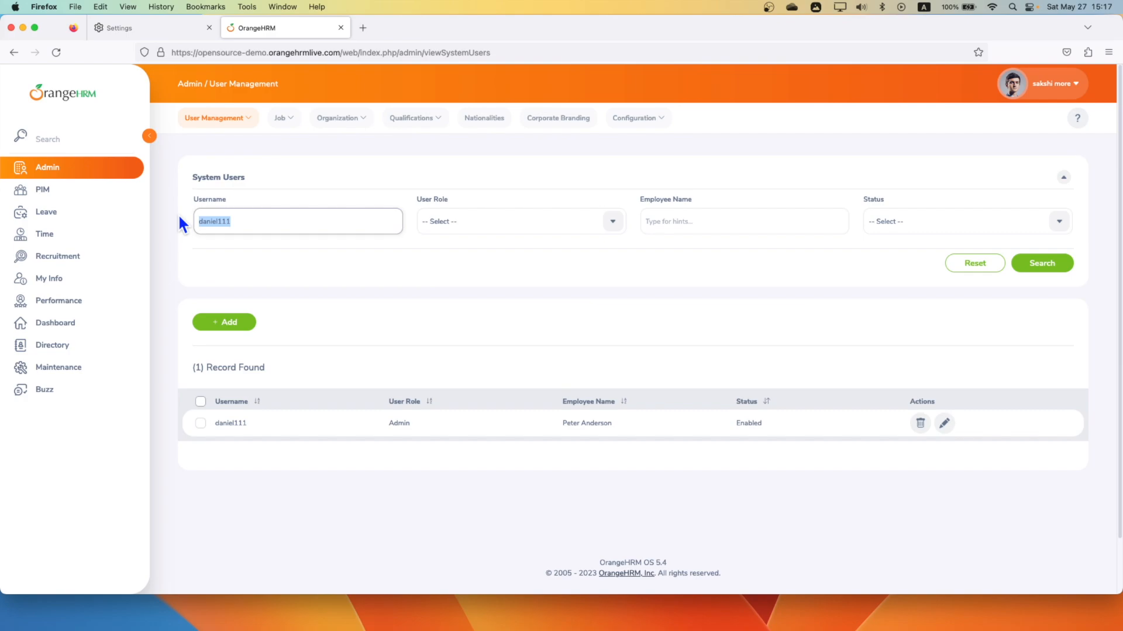
key(BackSpace)
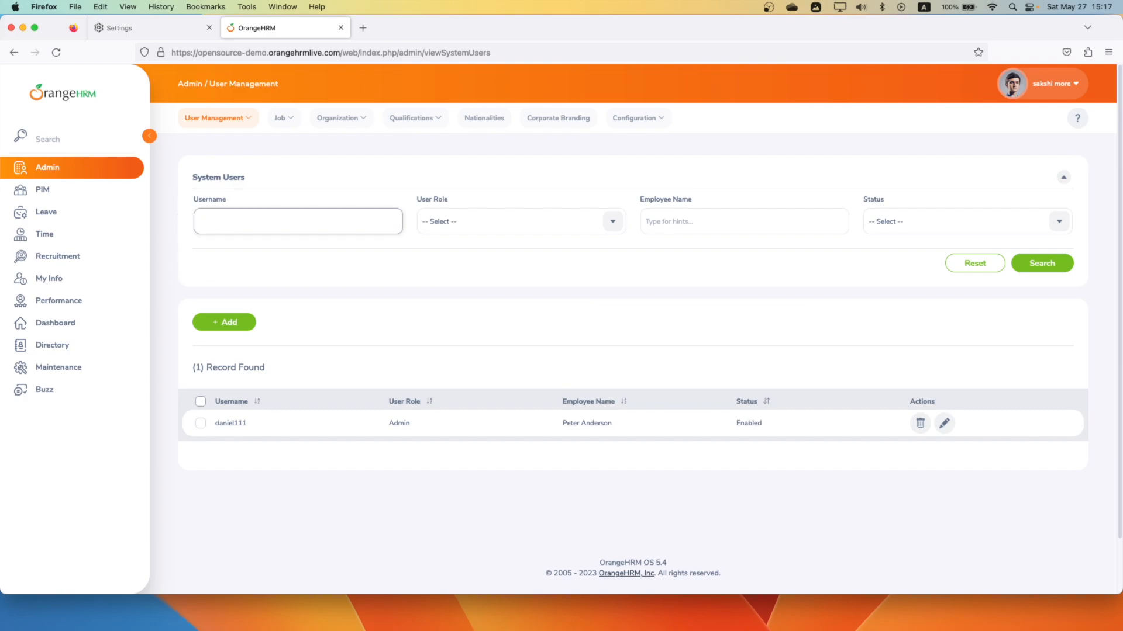
click(1043, 267)
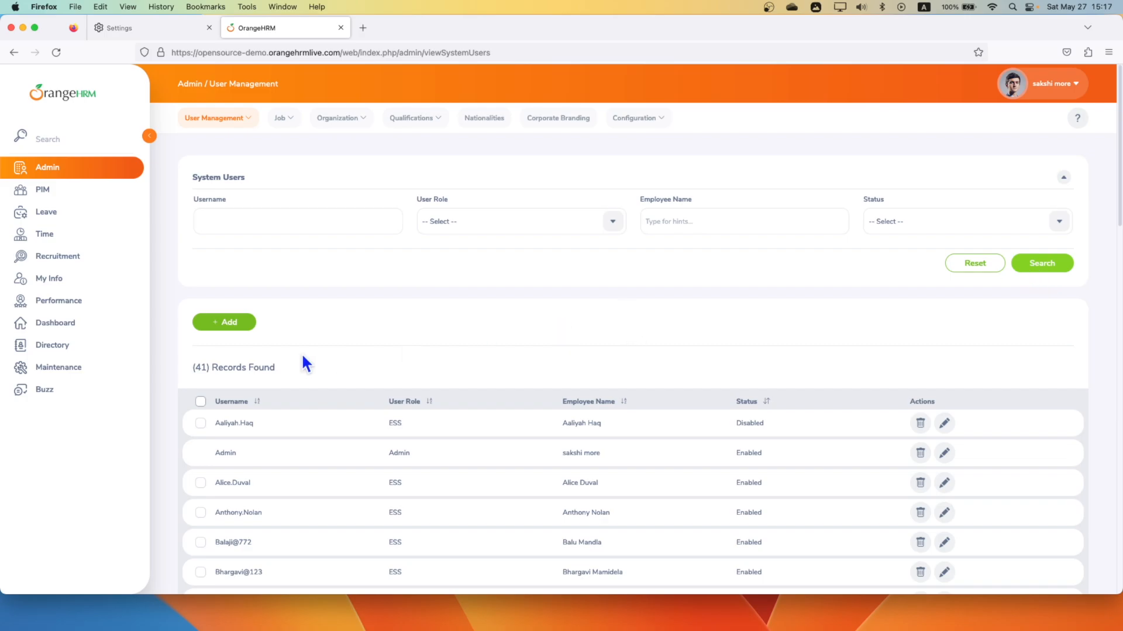
Switch to JMeter and move the recorded request admin/users-117 into Transaction Controller - Search All Users.
key(ctrl+Right)
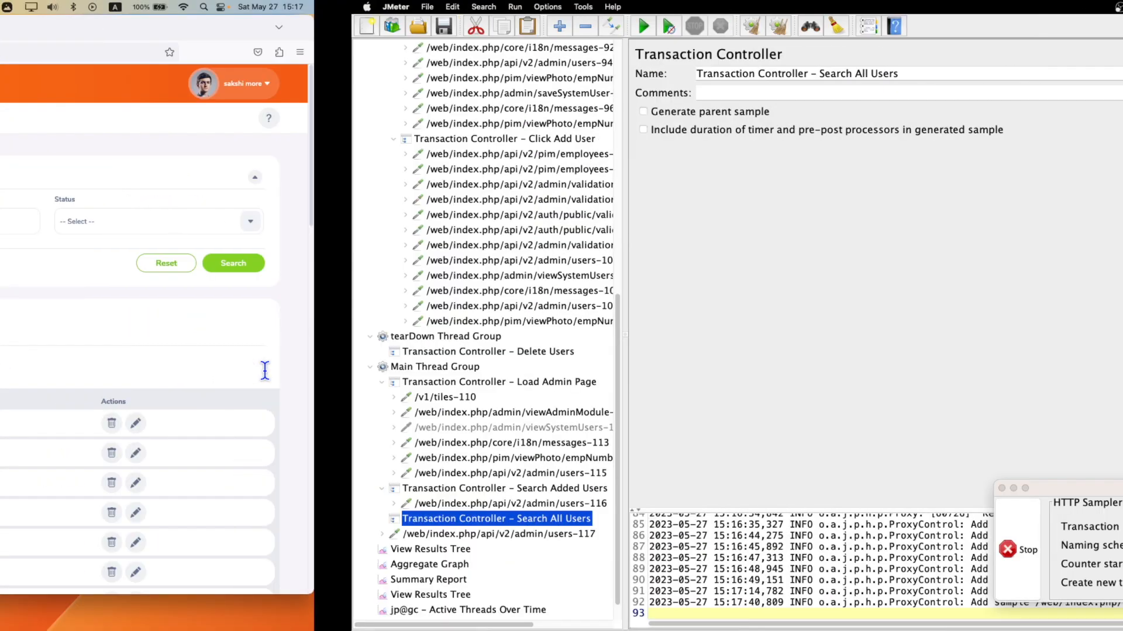
click(176, 534)
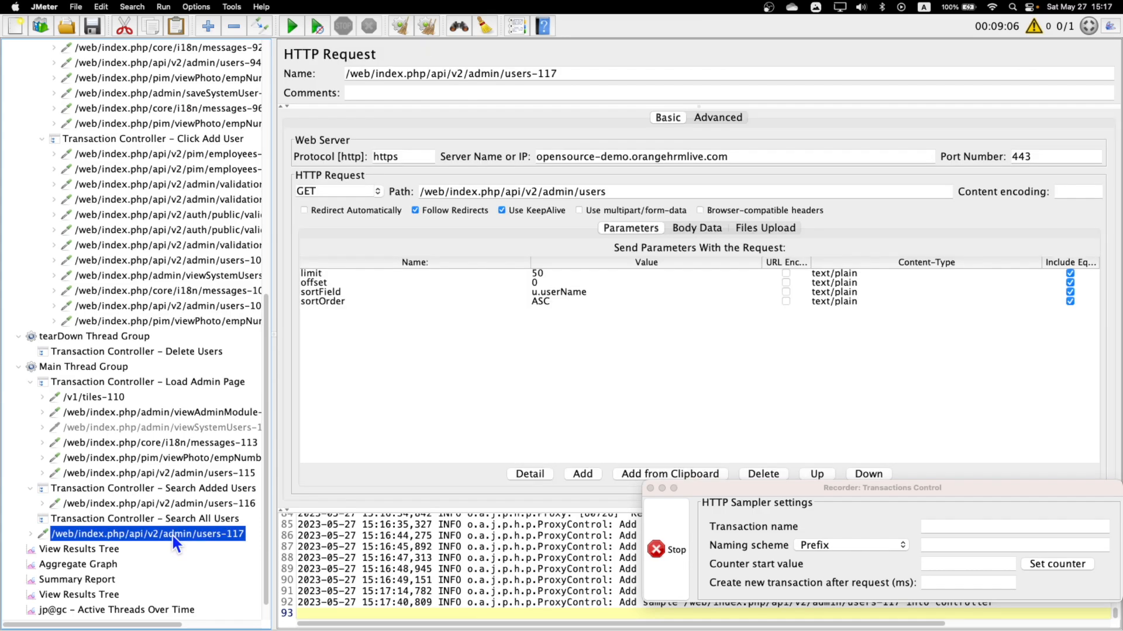
drag(146, 535, 173, 523)
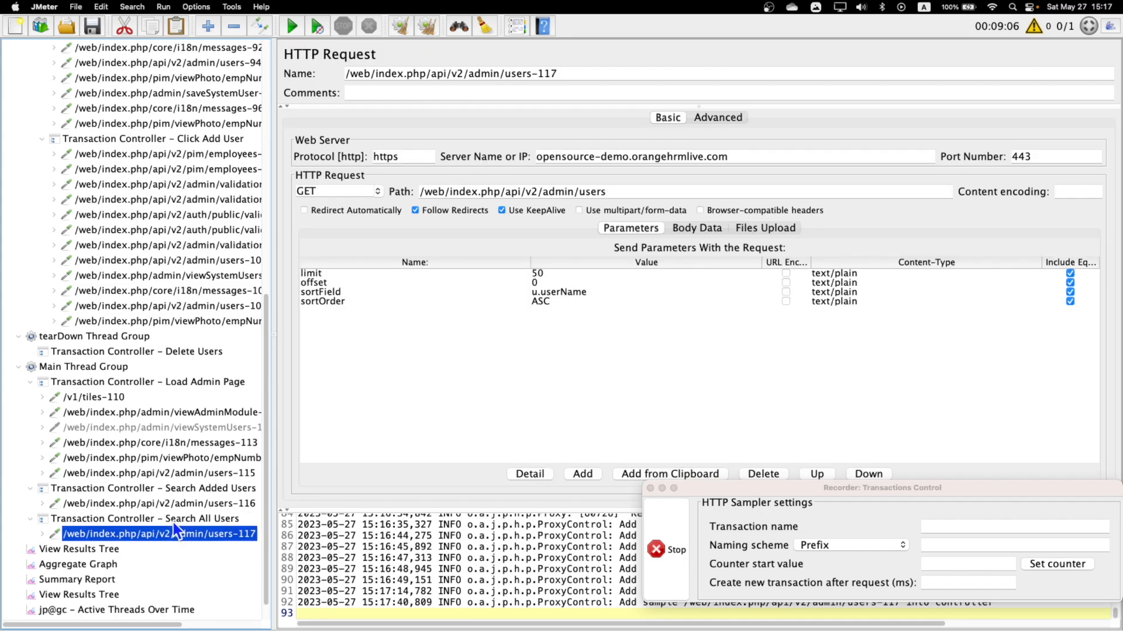
Review the tearDown Thread Group's Delete Users controller, then switch to Firefox and search System Users for the added user's username.
click(76, 337)
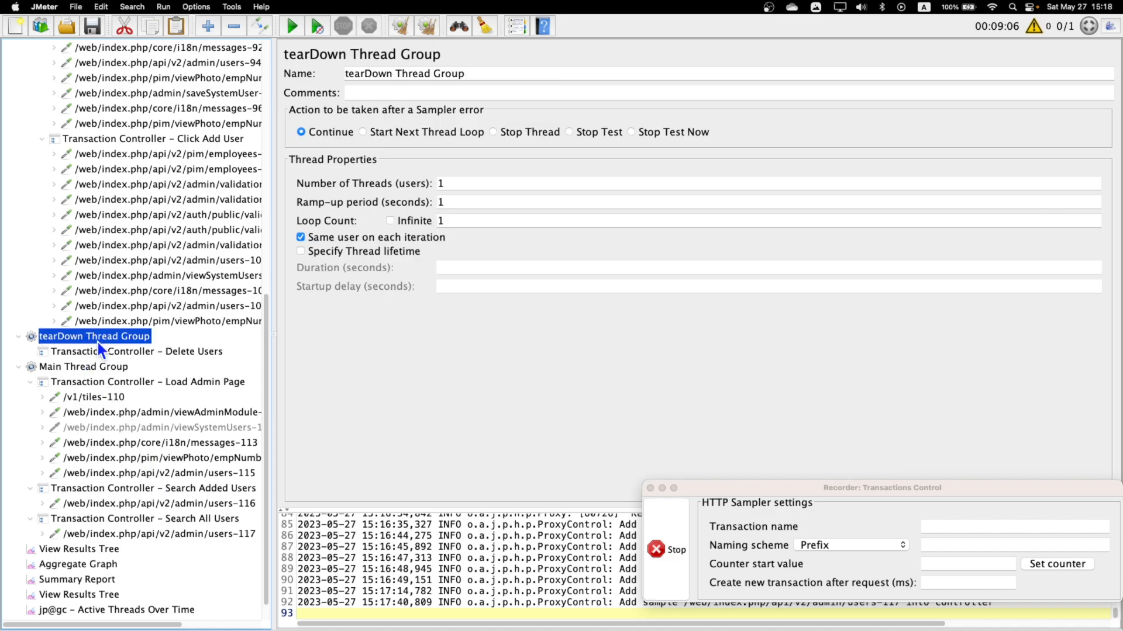
click(182, 354)
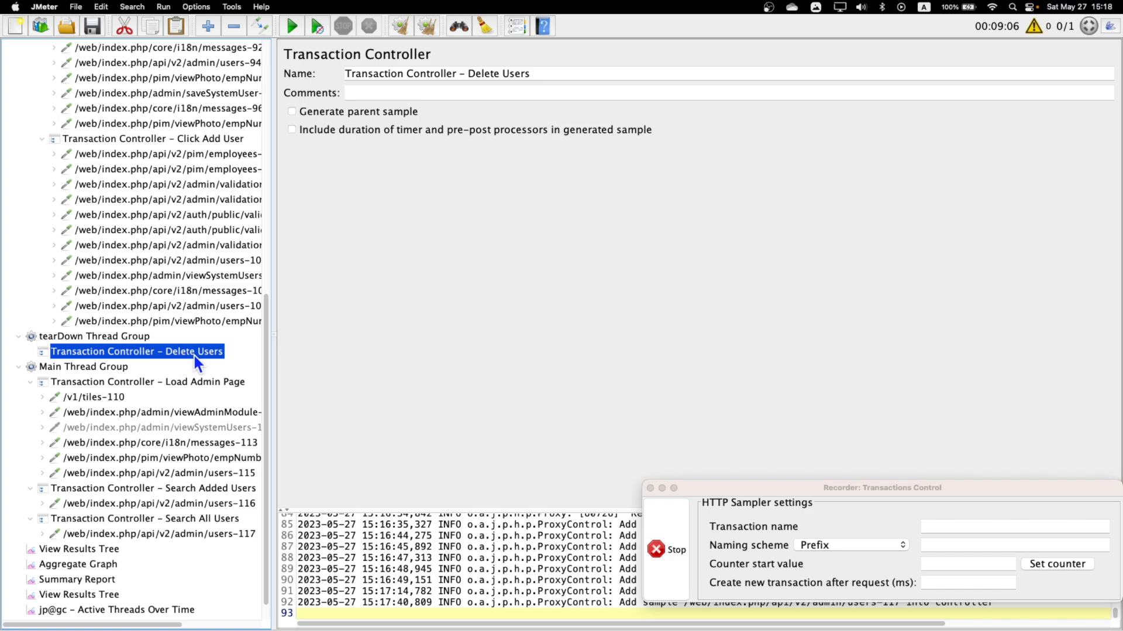
key(super+Tab)
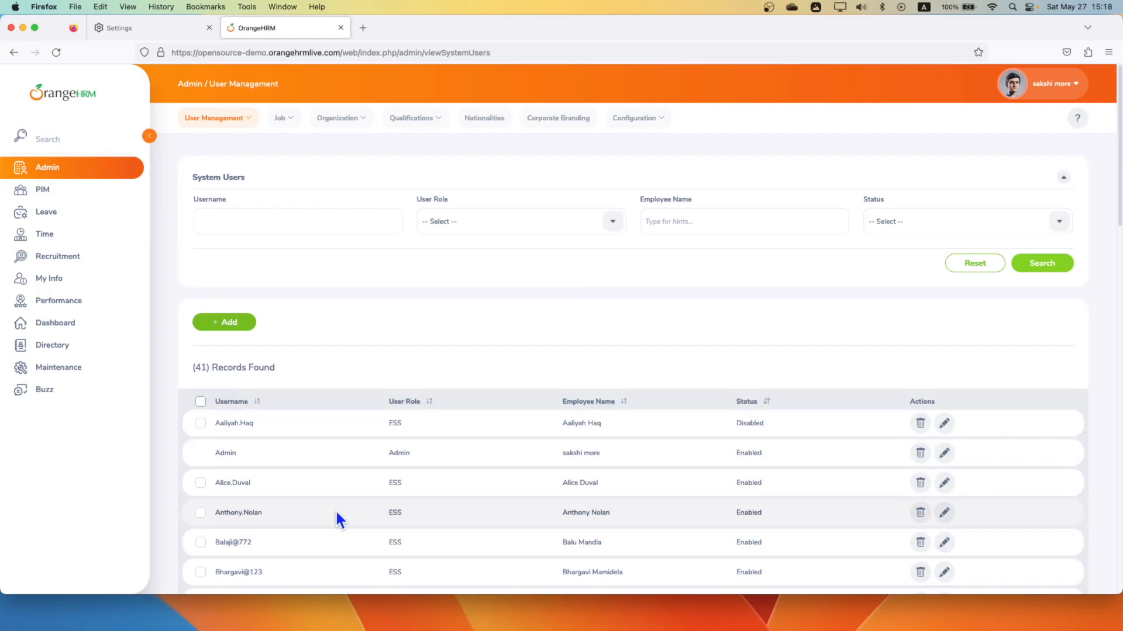
scroll(335, 511, down, 1)
scroll(269, 245, up, 1)
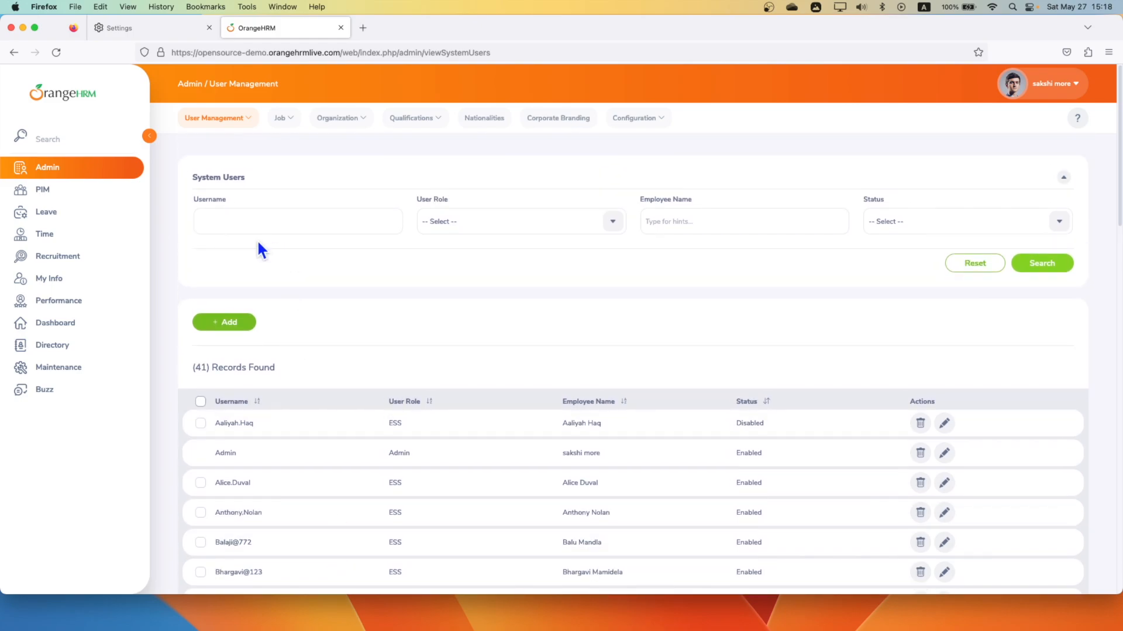
click(249, 225)
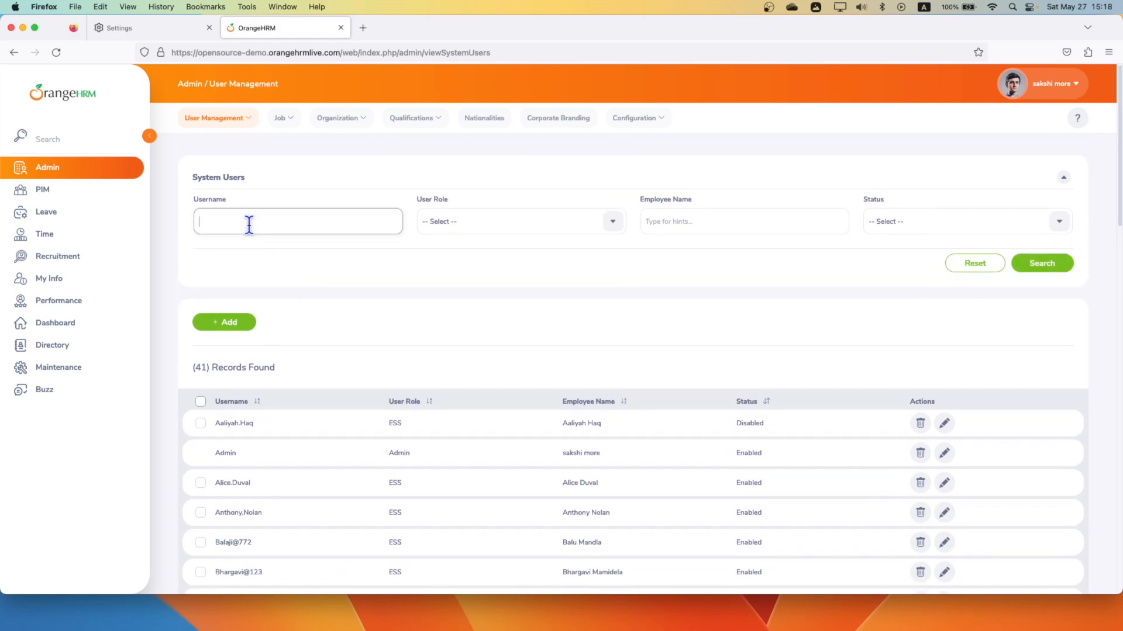
text(daniel111)
click(1037, 268)
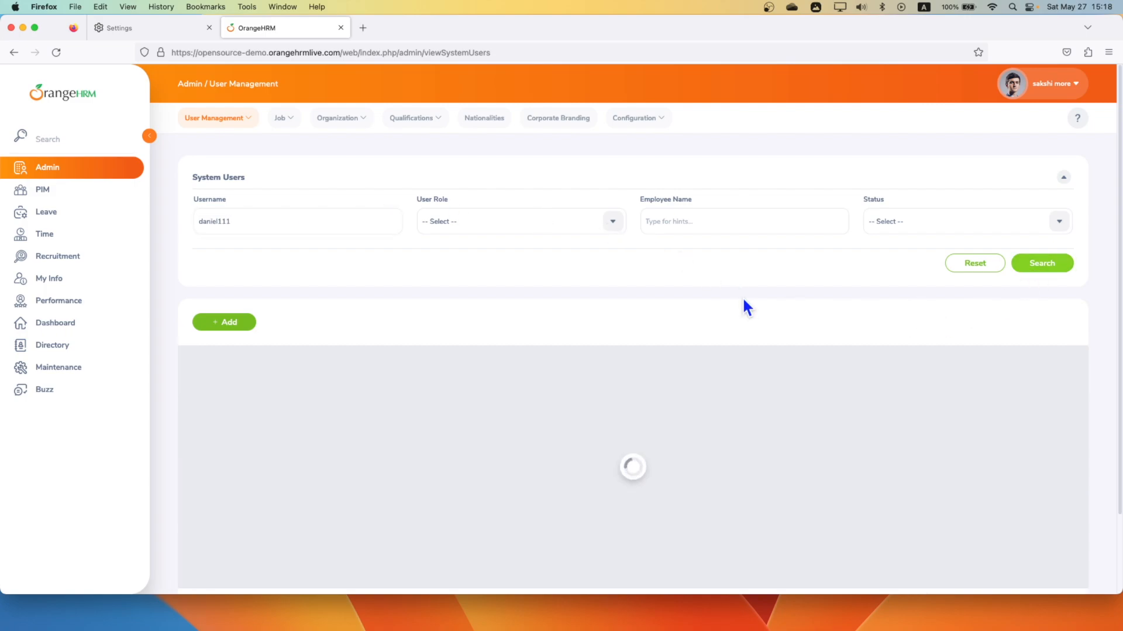
key(ctrl+Left)
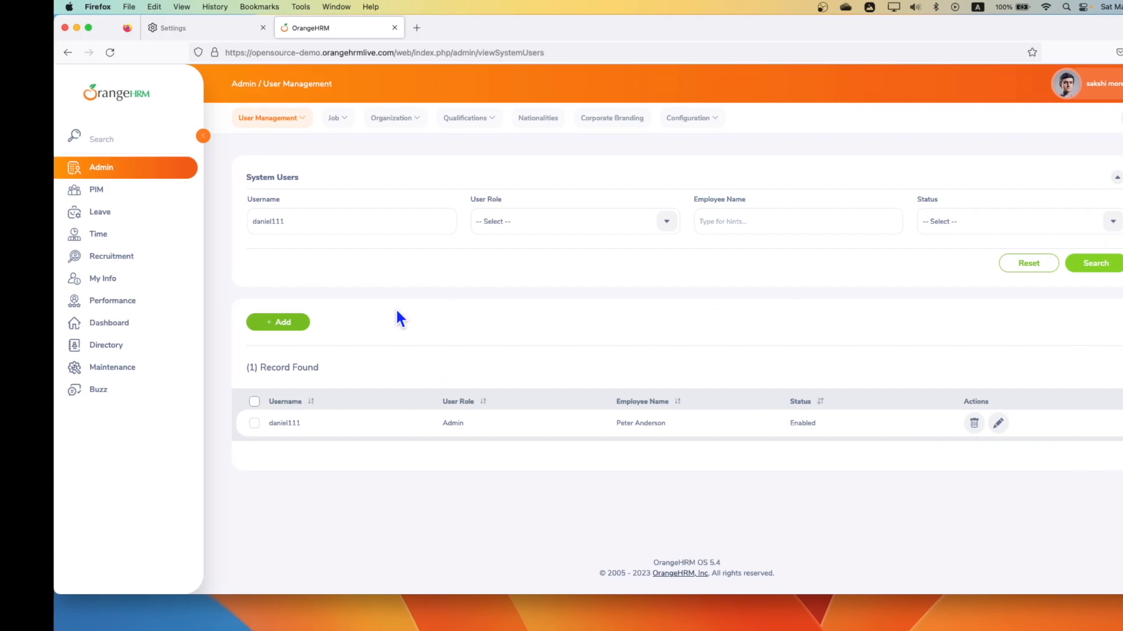
Switch to JMeter and collapse the Load Admin Page, Search Added Users and Search All Users controllers in Main Thread Group.
key(ctrl+Right)
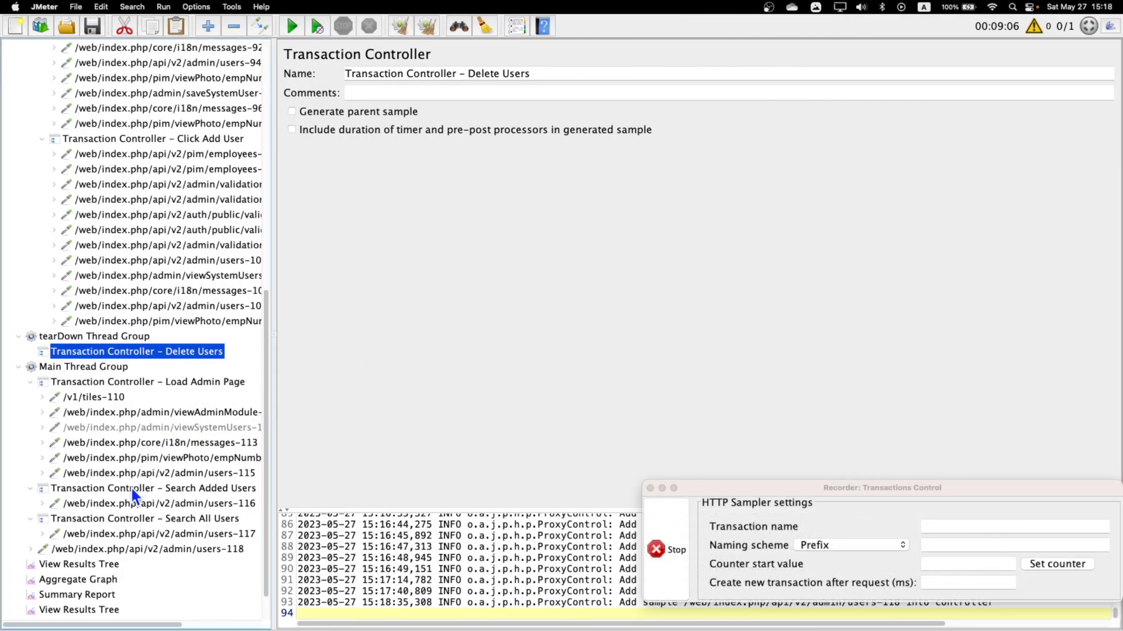
scroll(119, 493, down, 3)
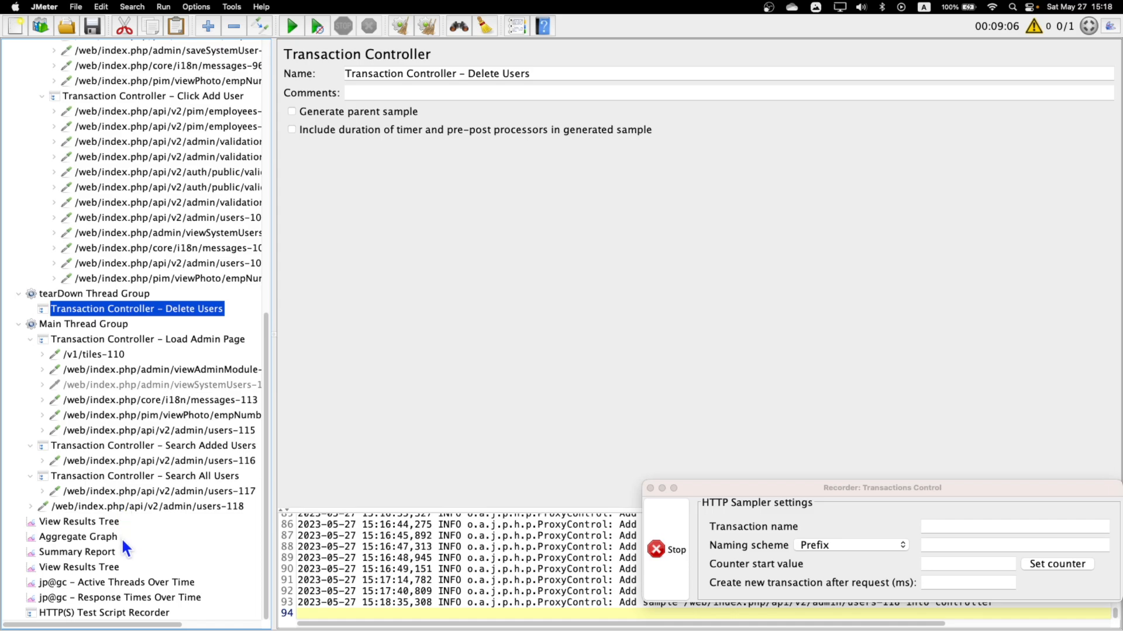
click(30, 339)
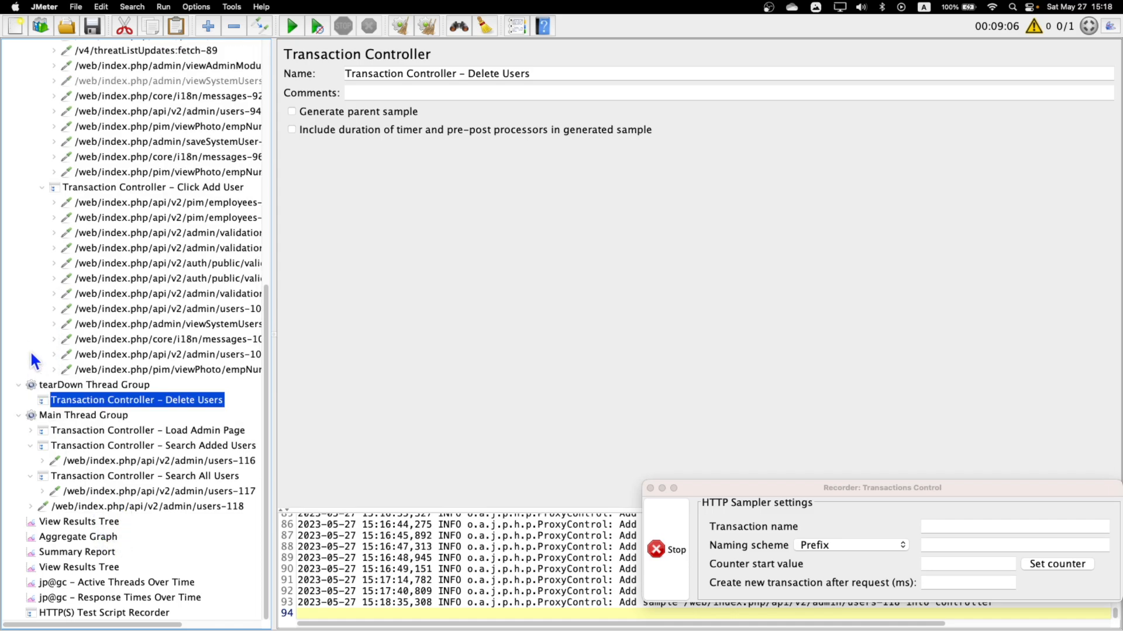
click(30, 446)
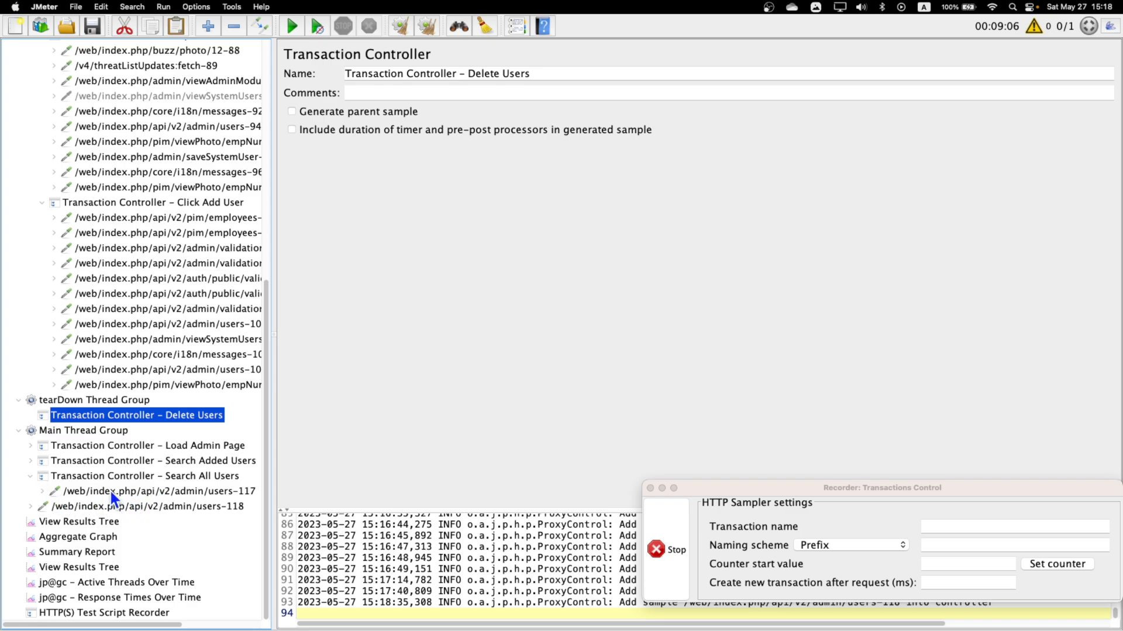
click(30, 476)
Remove the recorded request admin/users-118 from Main Thread Group.
click(145, 508)
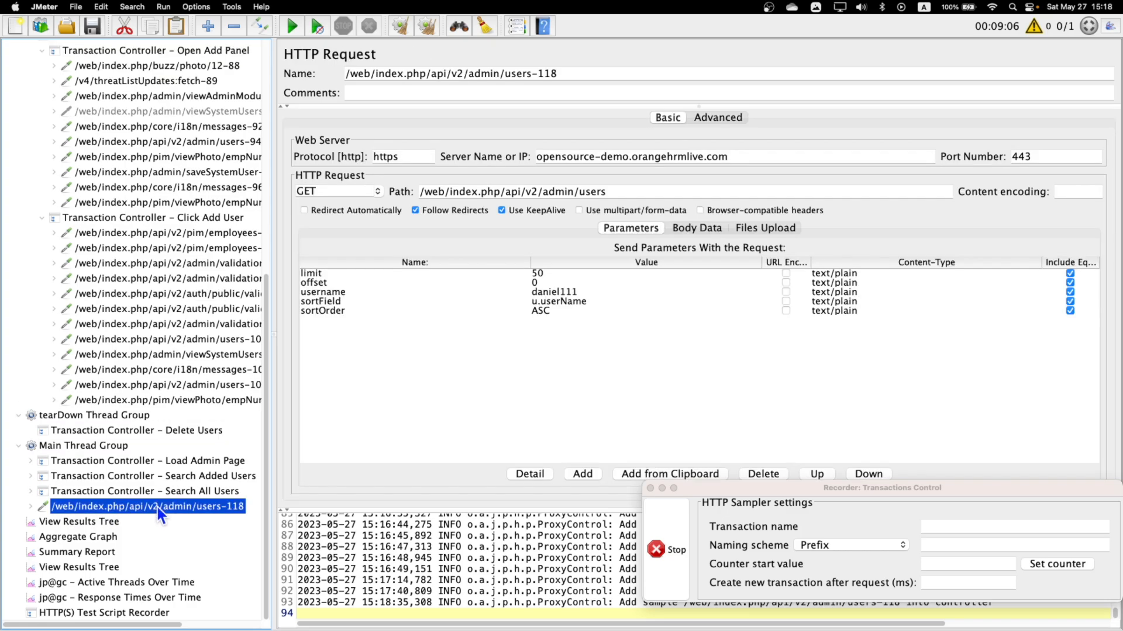
right_click(165, 507)
click(678, 432)
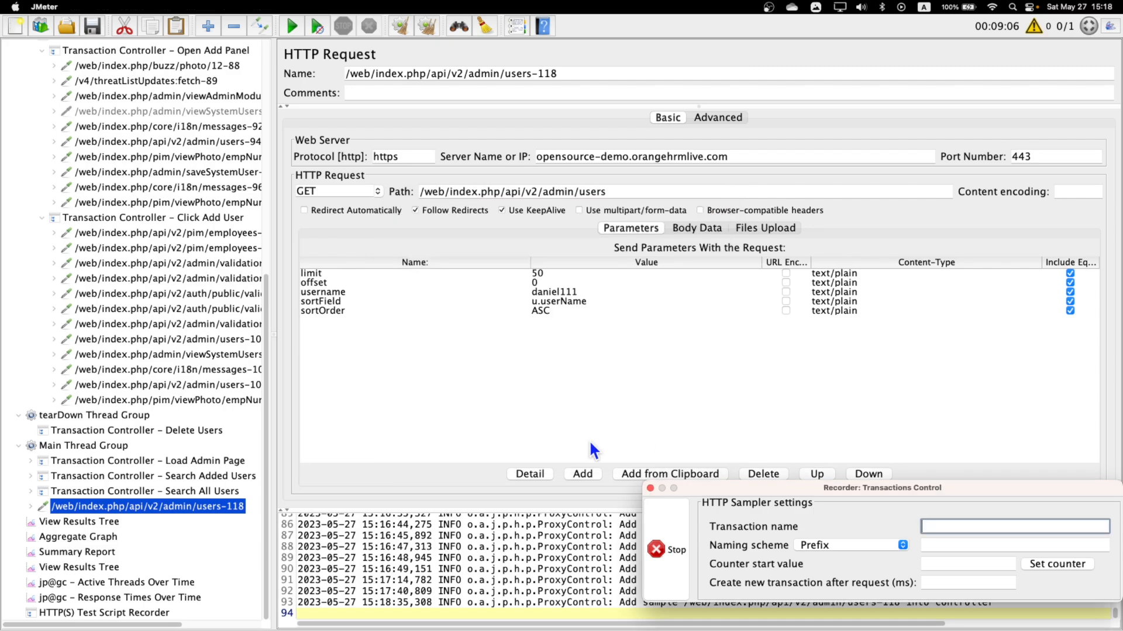
right_click(172, 505)
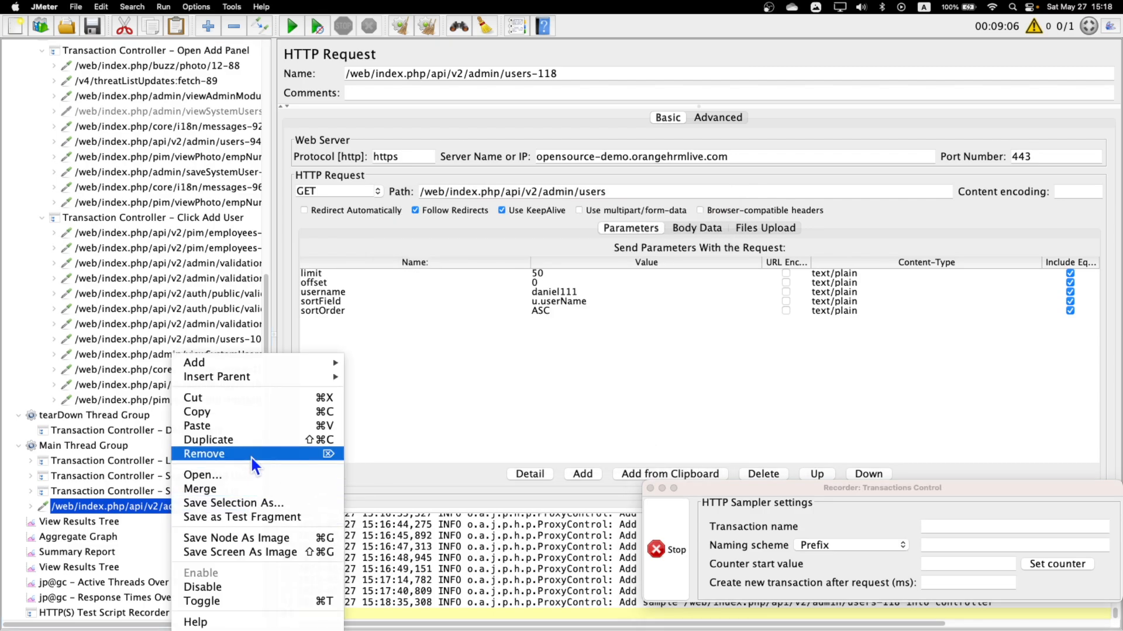
click(250, 455)
click(699, 354)
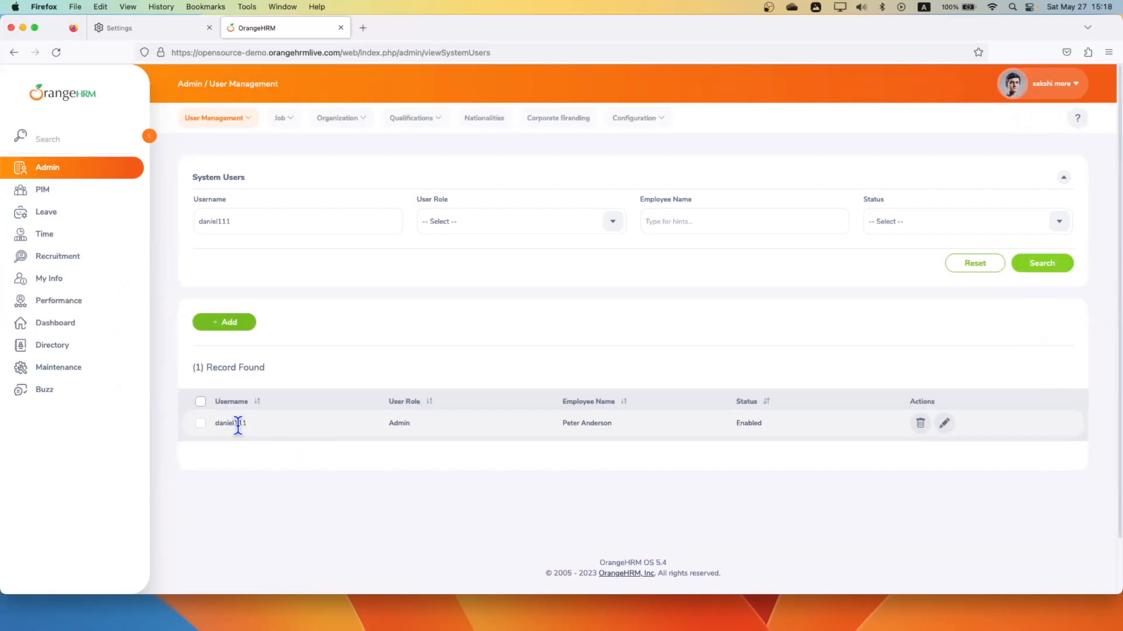
Delete the searched user in Firefox, and move the recorded requests admin/users-119 and users-120 into Transaction Controller - Delete Users in JMeter.
click(920, 424)
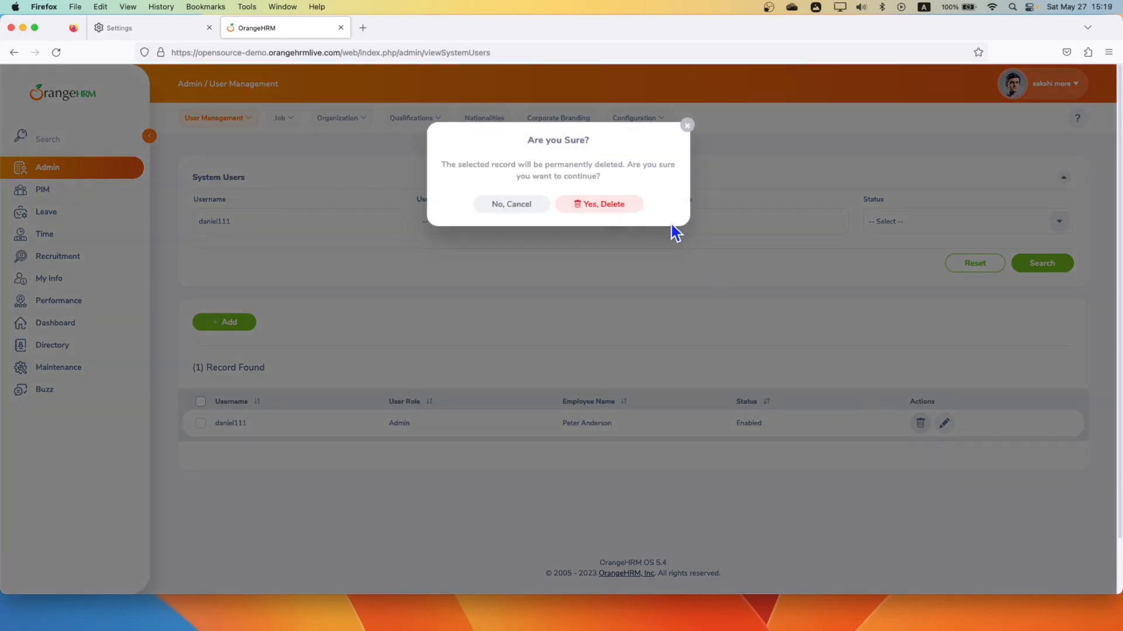
click(624, 211)
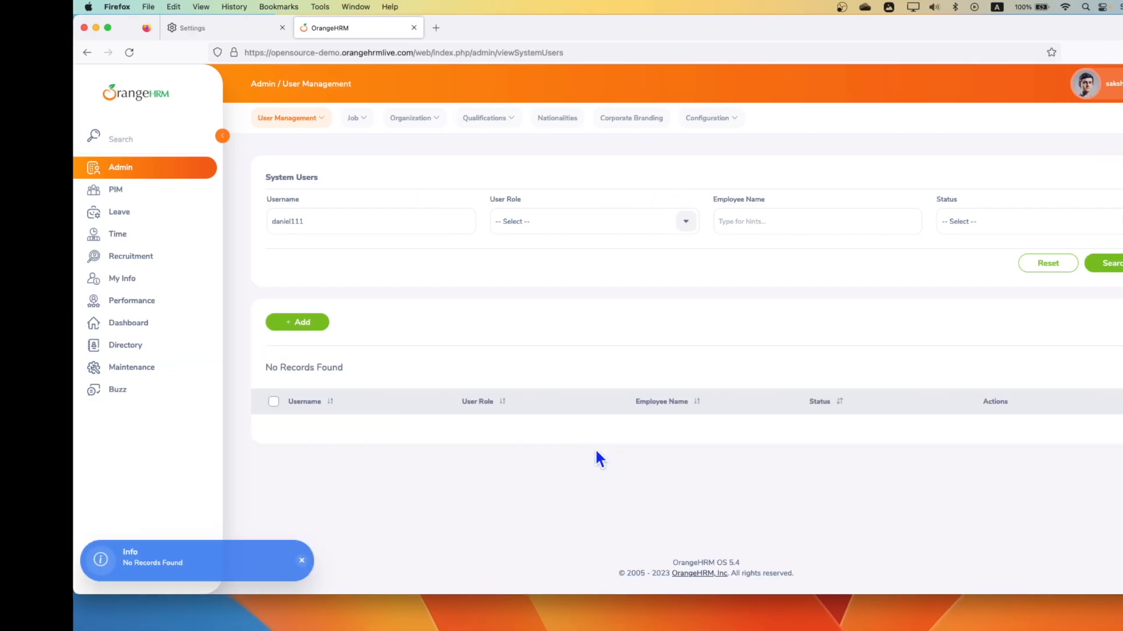
key(ctrl+Right)
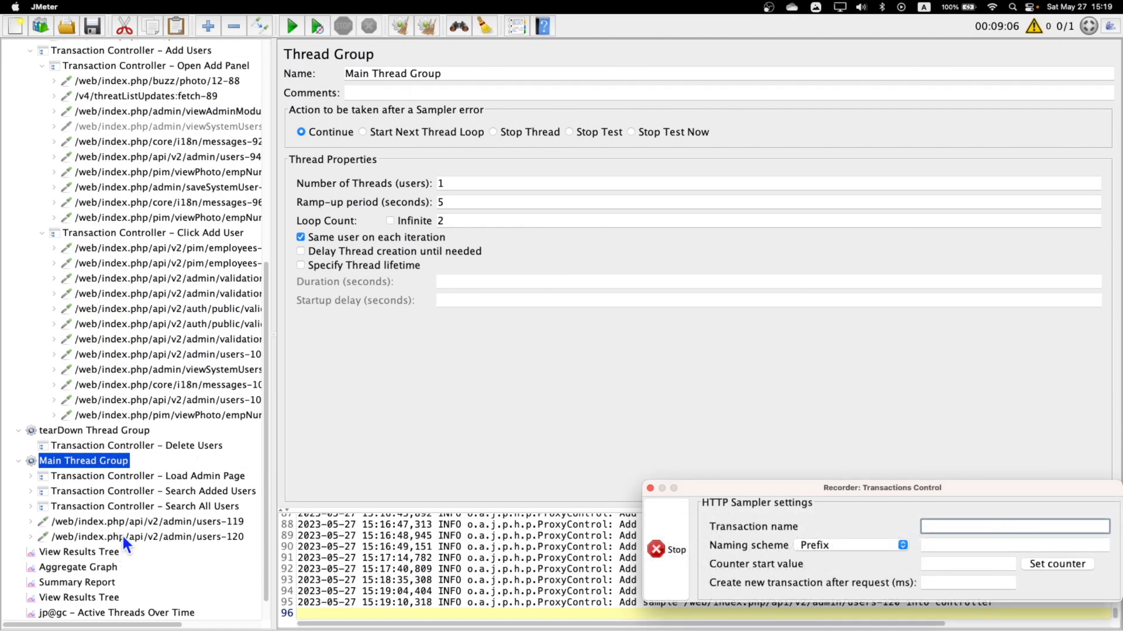
click(124, 533)
shift+click(168, 526)
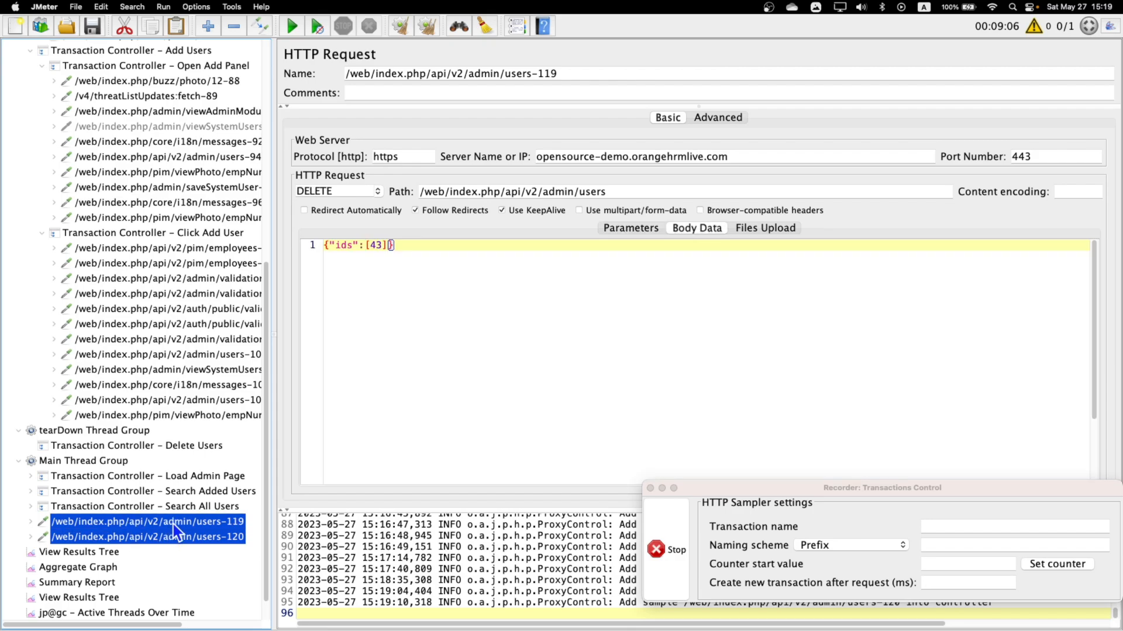
drag(175, 532, 181, 446)
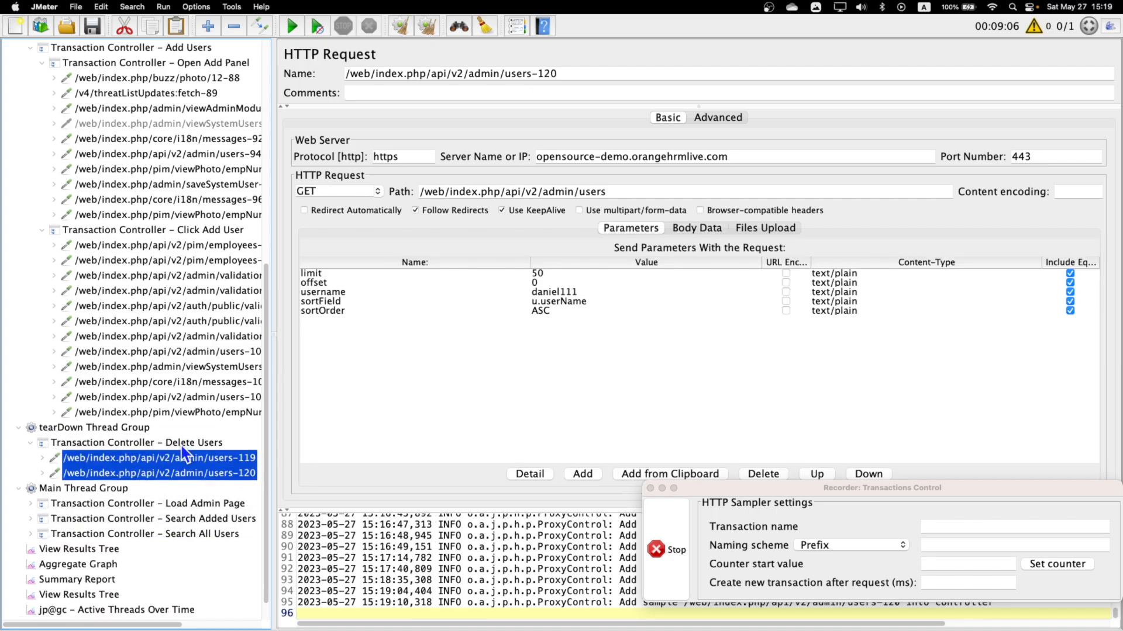
Check the recorded requests in the test plan tree and stop the HTTP(S) test script recorder.
scroll(181, 447, down, 2)
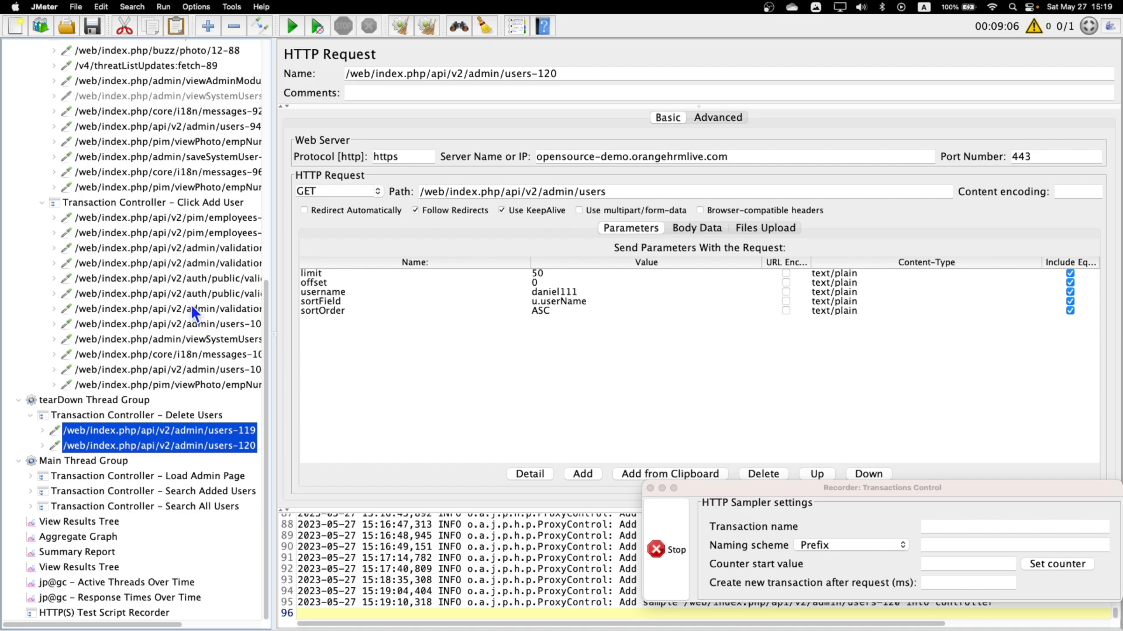
scroll(191, 307, up, 6)
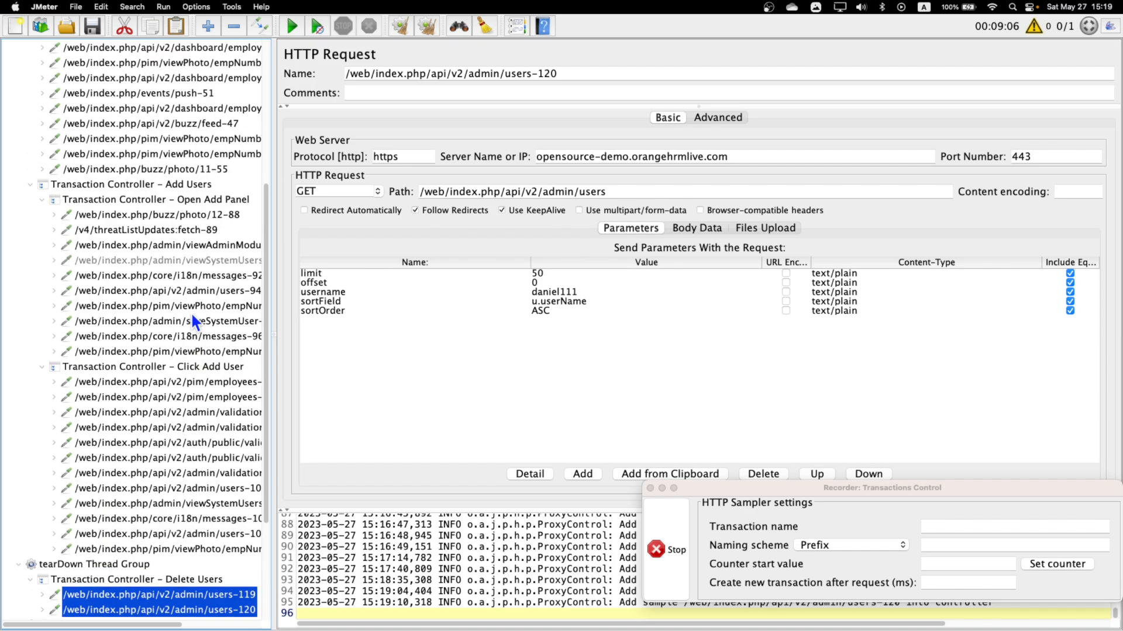
scroll(190, 318, down, 2)
scroll(190, 318, up, 10)
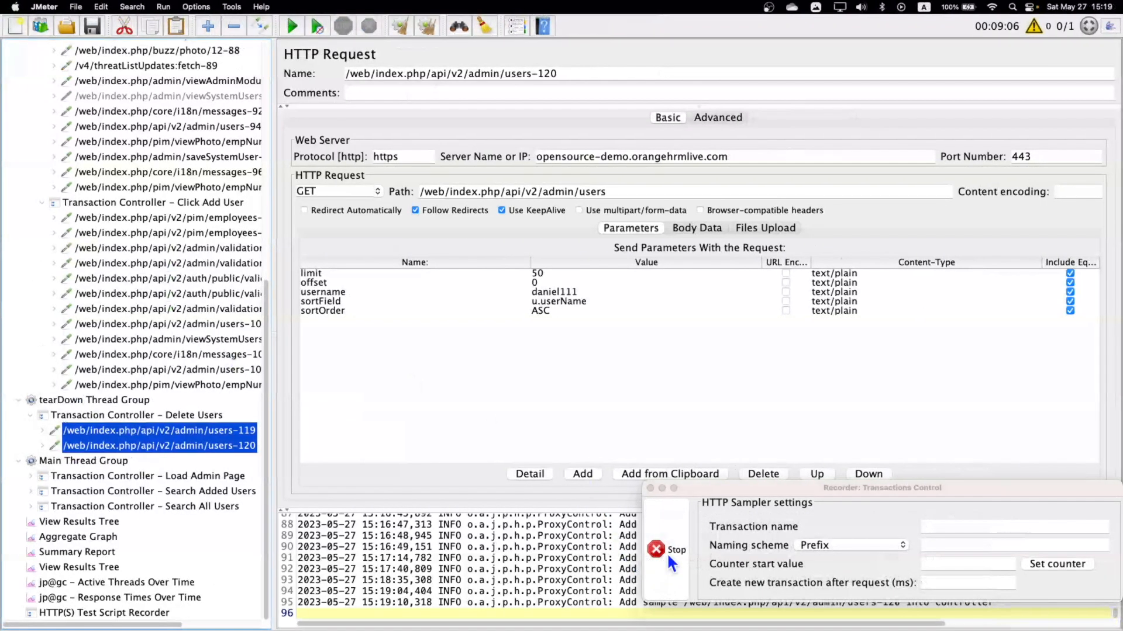
click(658, 558)
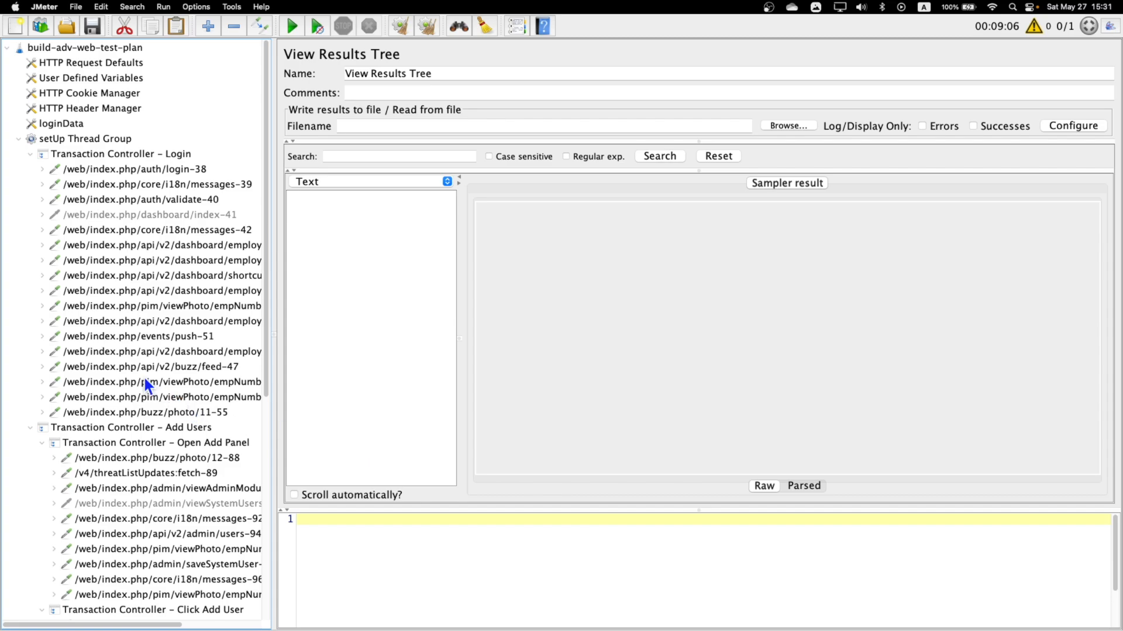
Disable the loginData CSV Data Set Config in the test plan.
click(65, 124)
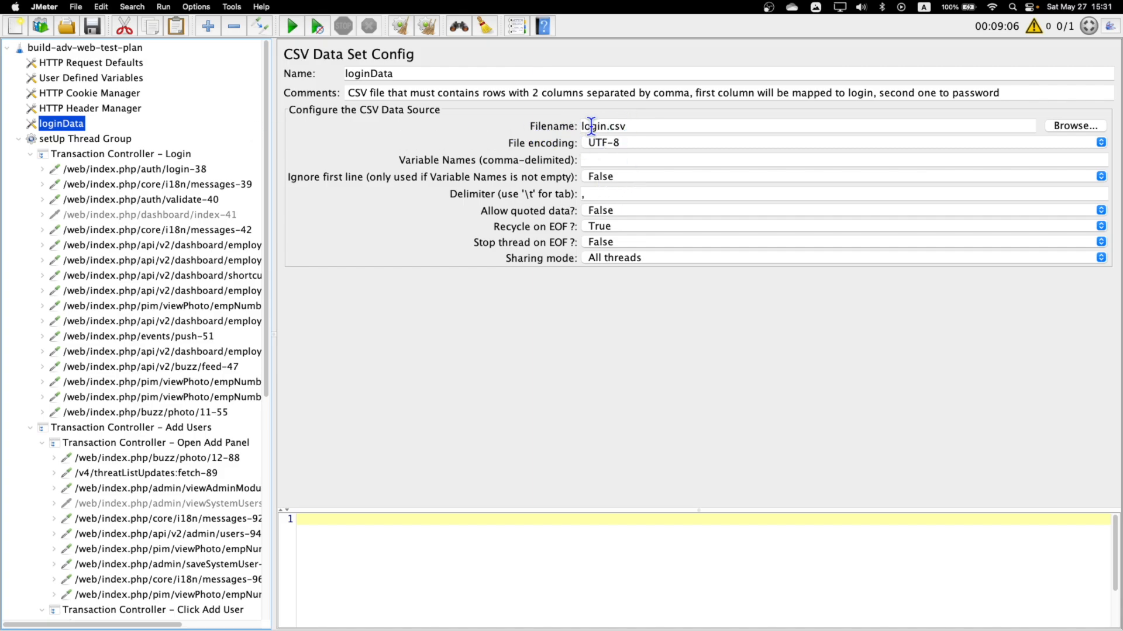
right_click(66, 122)
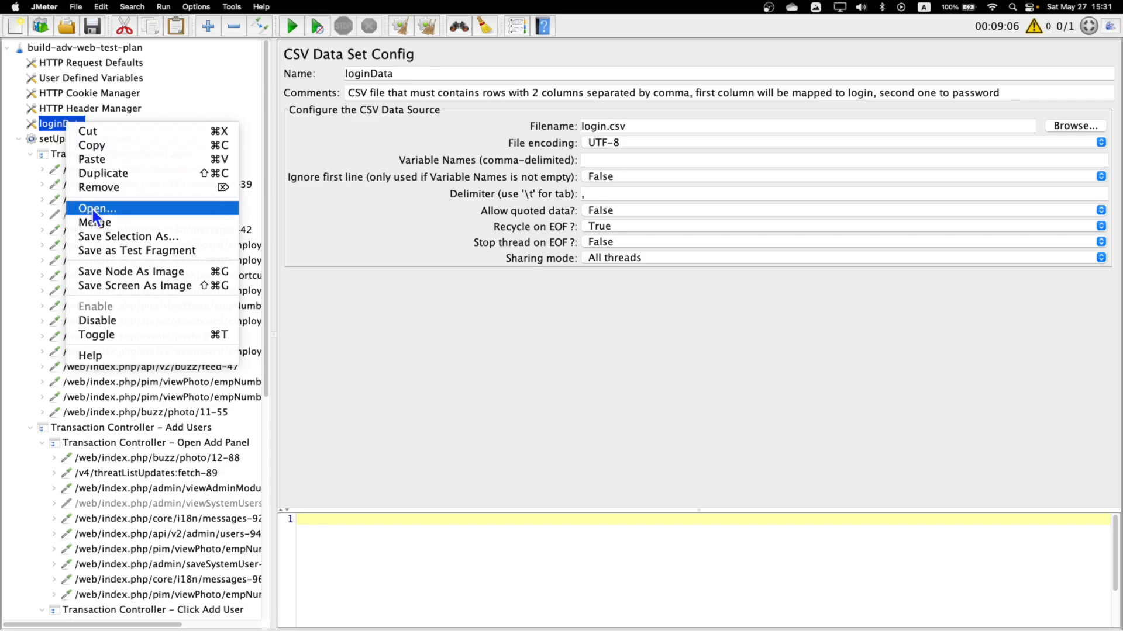
click(104, 321)
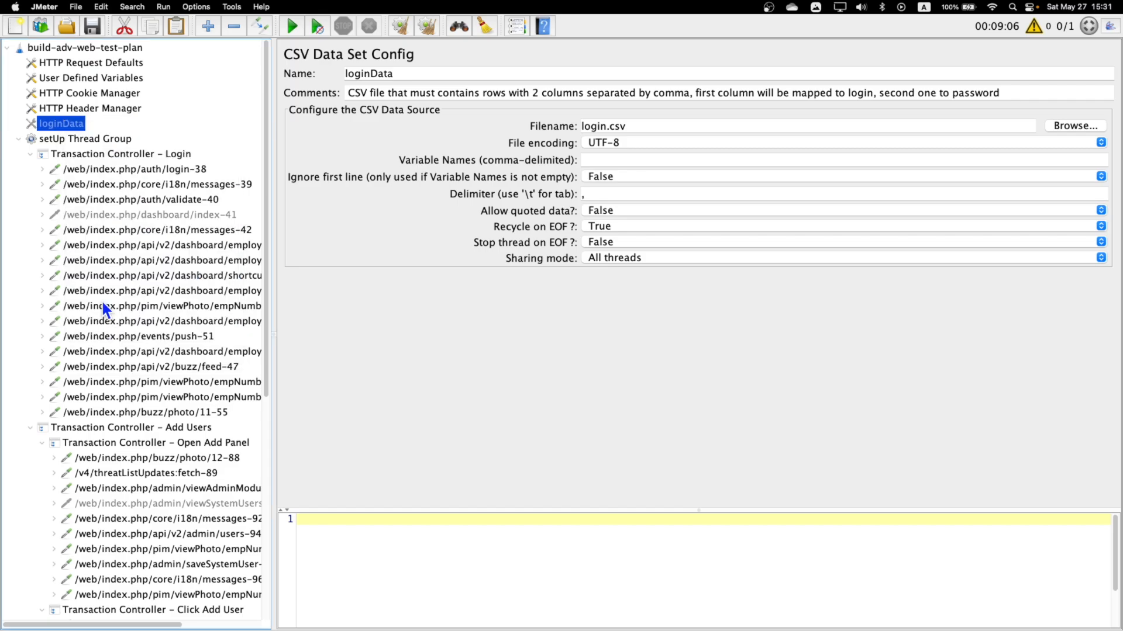
Run the test plan with the first View Results Tree below Main Thread Group open, and widen its sample list.
scroll(103, 298, down, 10)
click(77, 522)
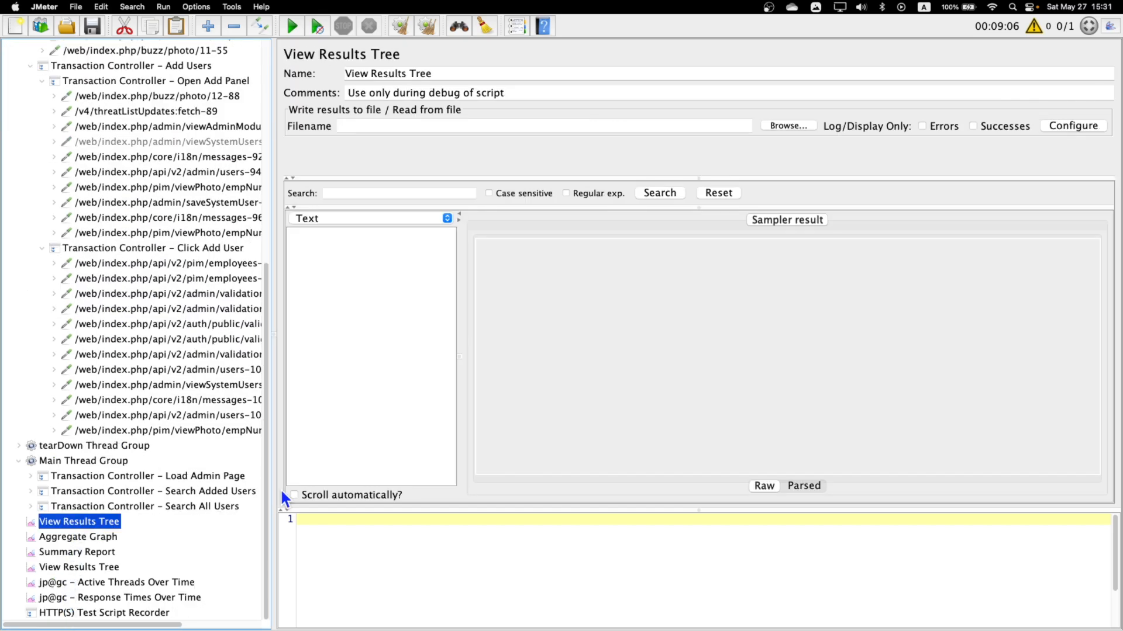
click(291, 26)
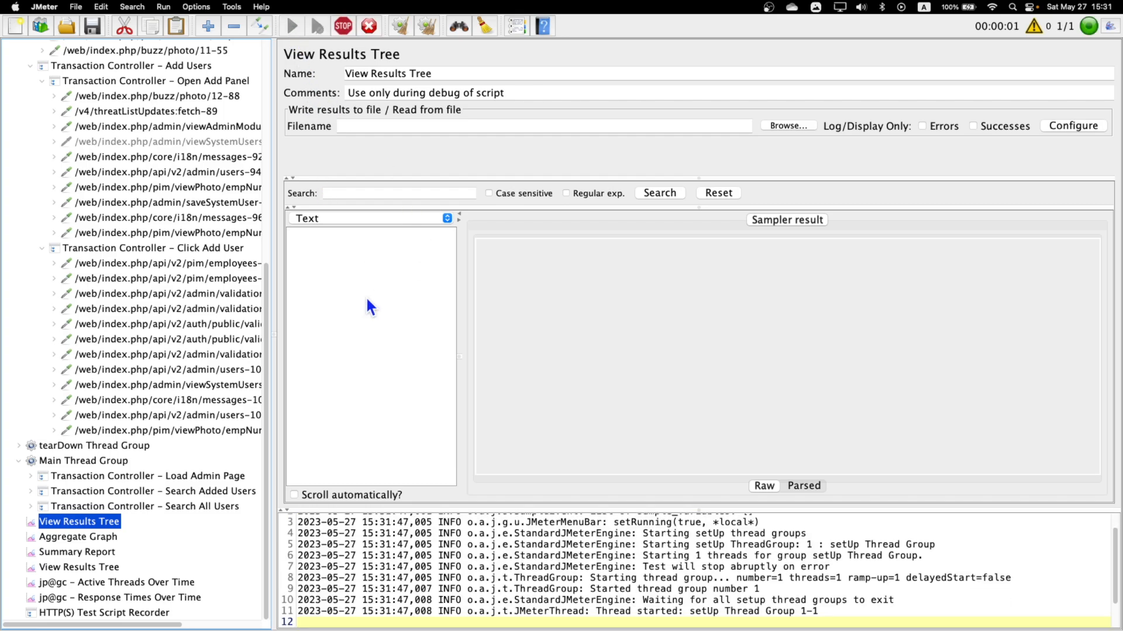
drag(459, 314, 594, 314)
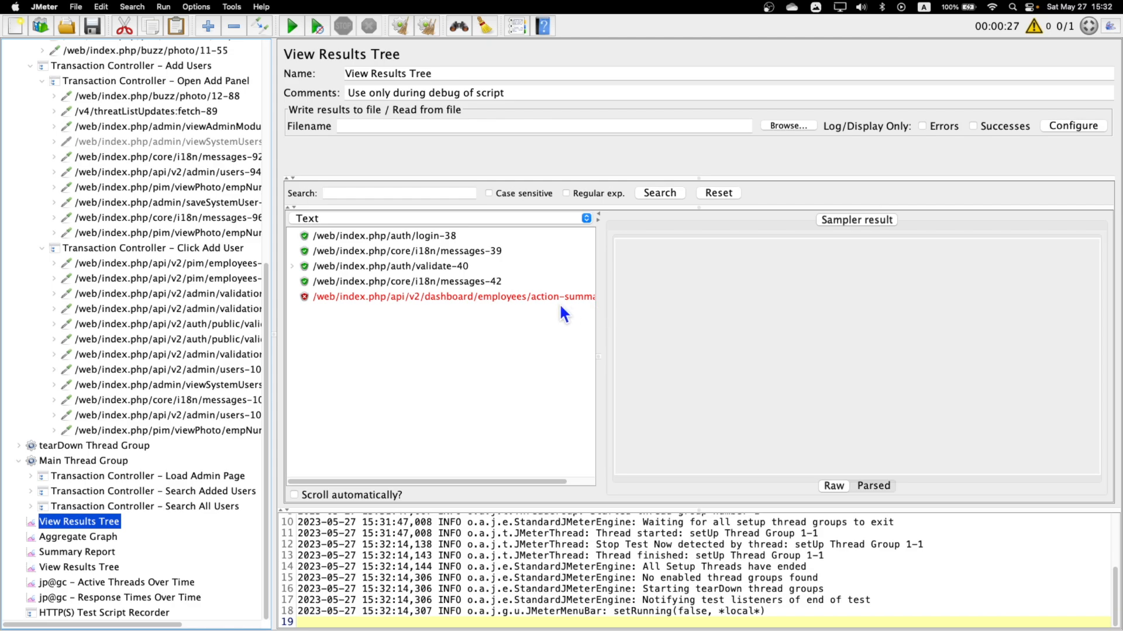
Examine the failed dashboard action-summary sample's response message, request URL and cookie, and compare the cookie in the core/i18n/messages-42 request.
click(465, 295)
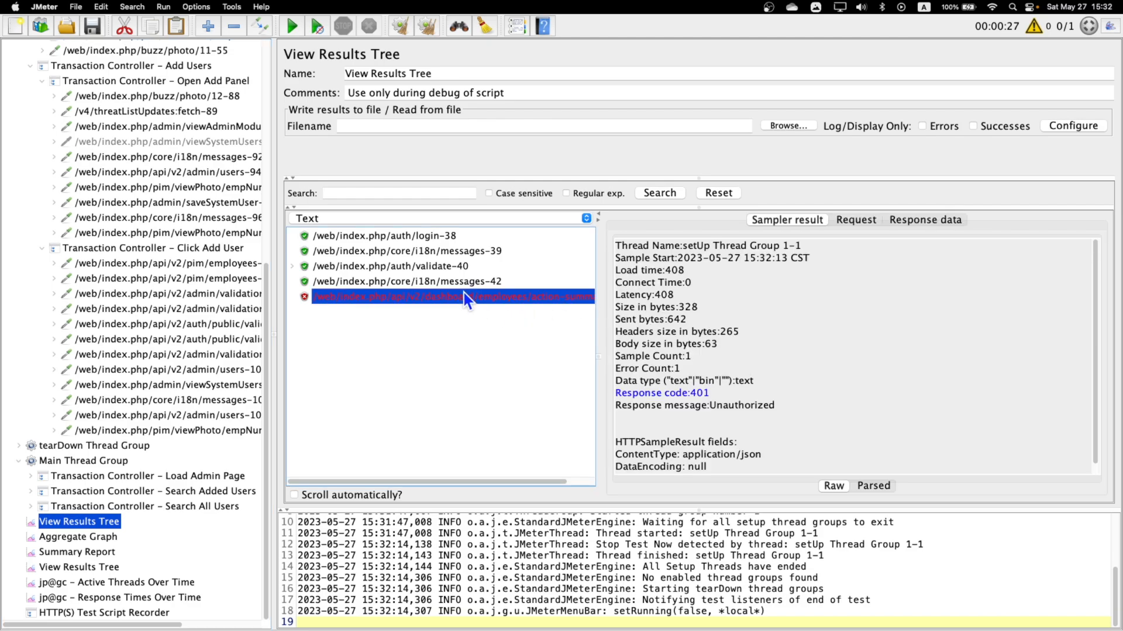
drag(690, 393, 715, 391)
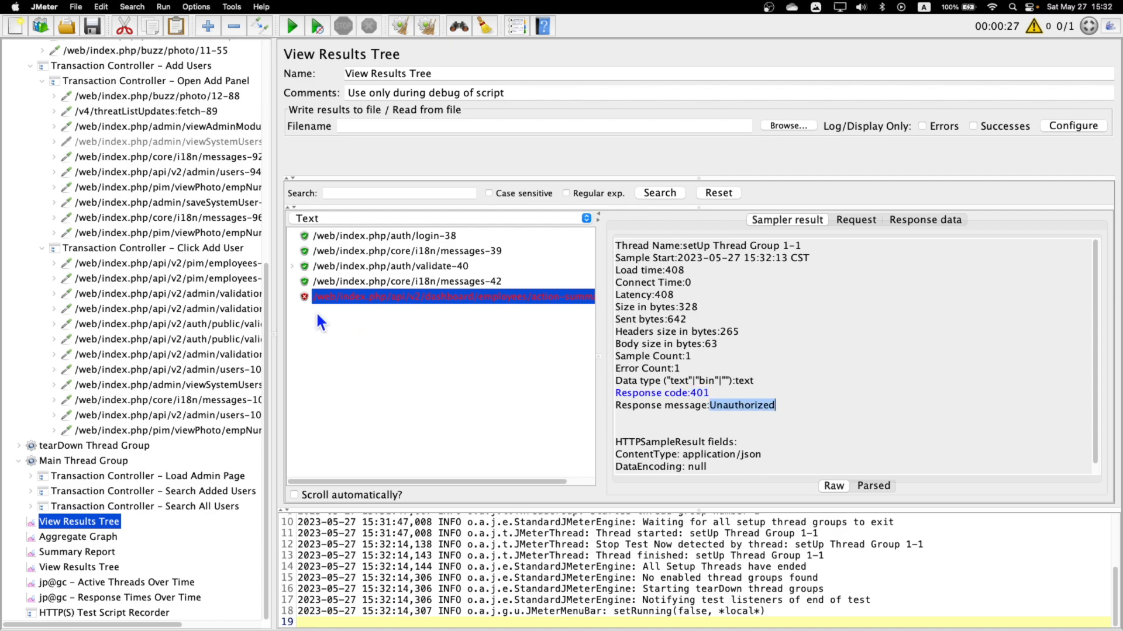
click(857, 220)
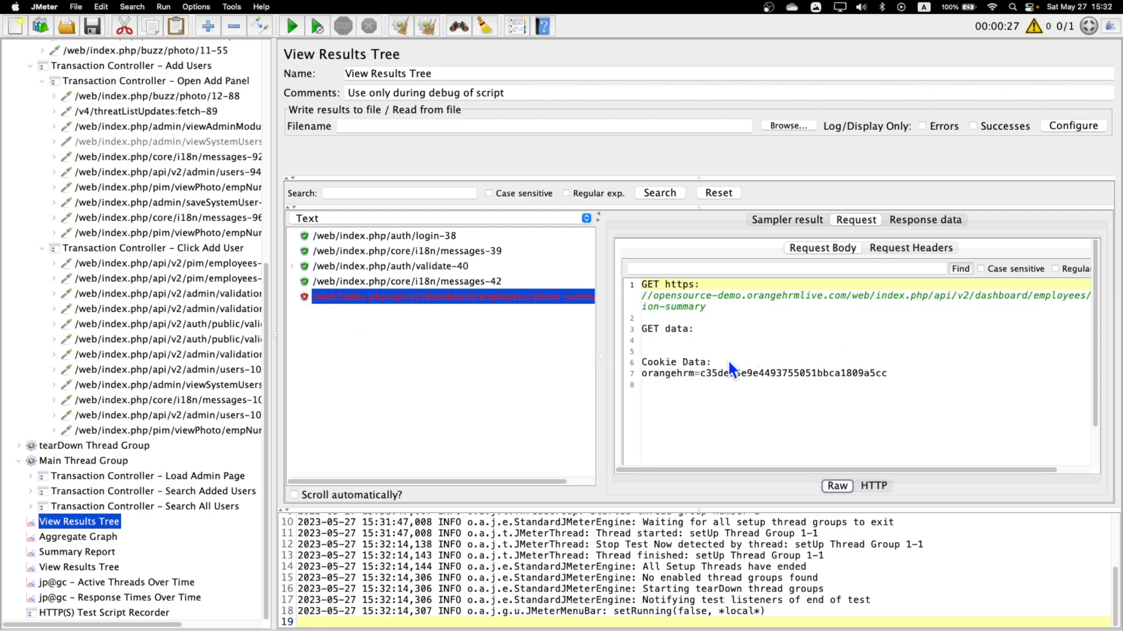
drag(648, 373, 829, 374)
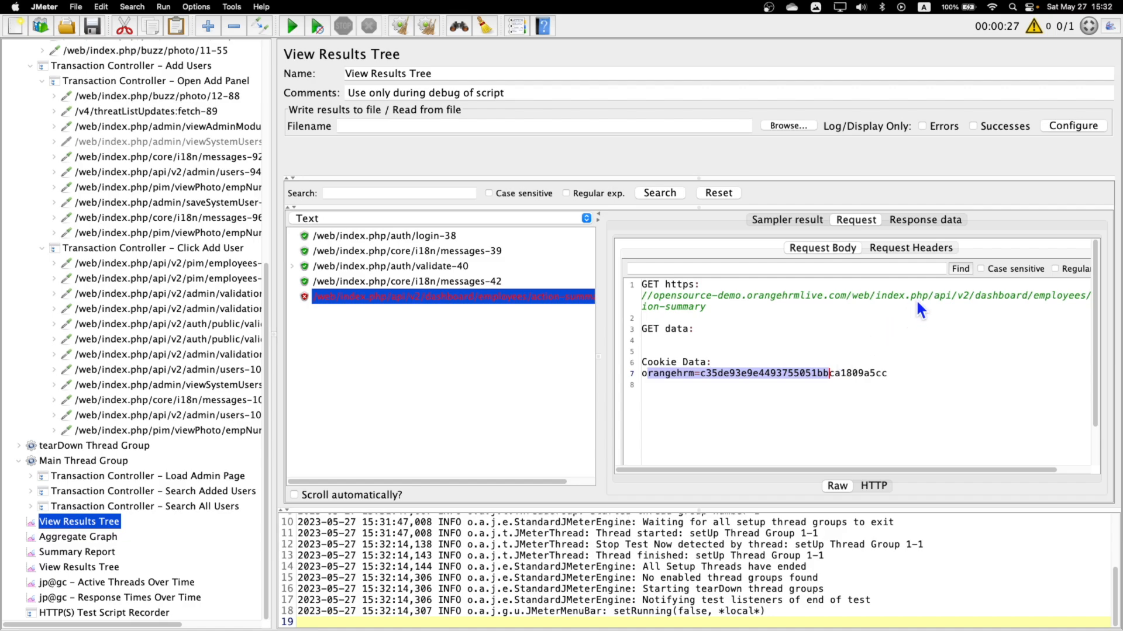
drag(923, 295, 1029, 295)
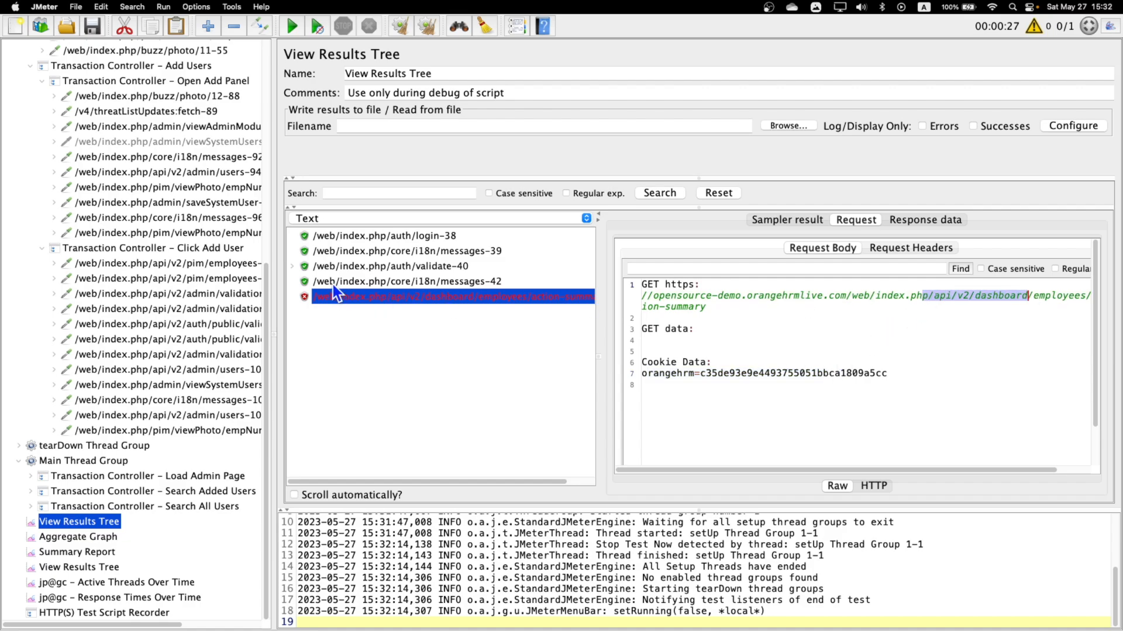
click(359, 282)
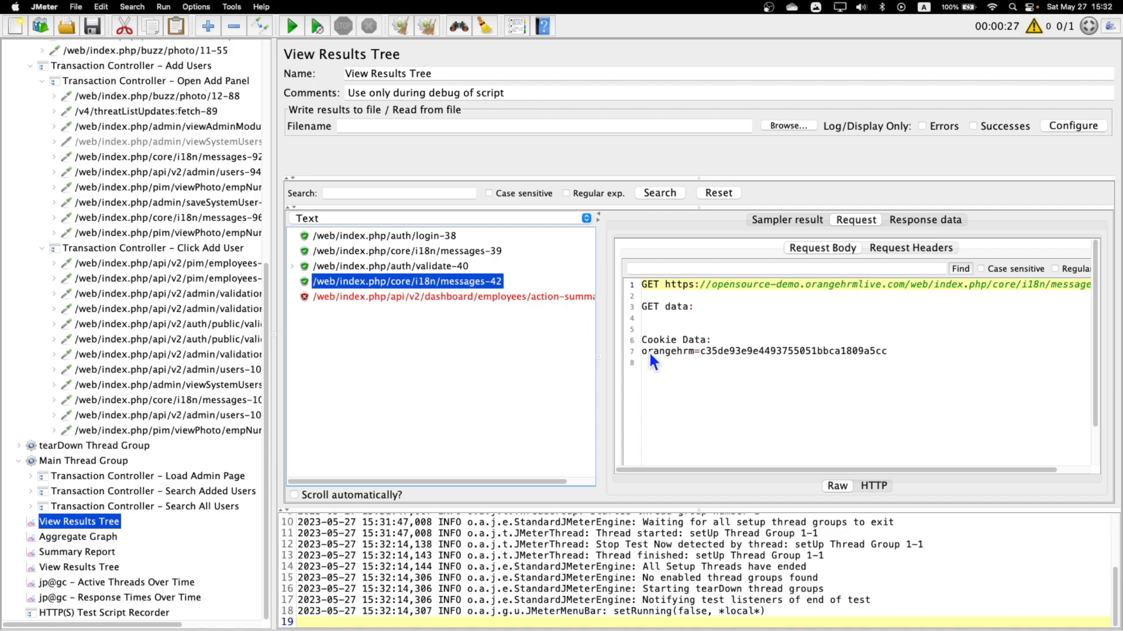
drag(644, 352, 672, 351)
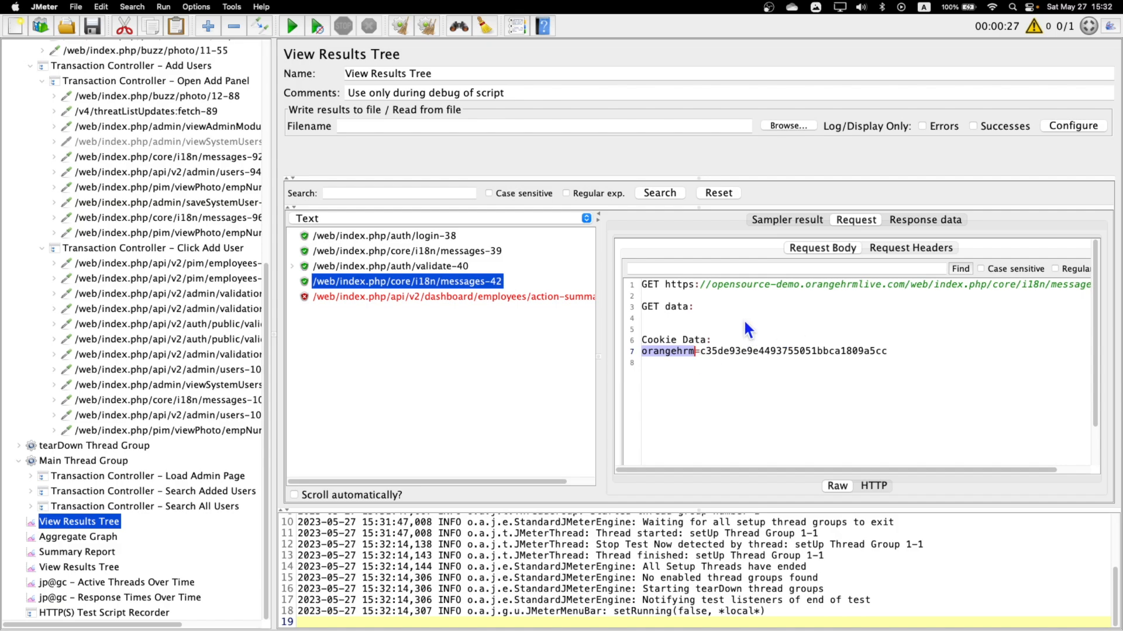
Expand the auth/validate-40 sample and examine the _token parameter in the POST data of sub-request validate-40-0.
click(409, 267)
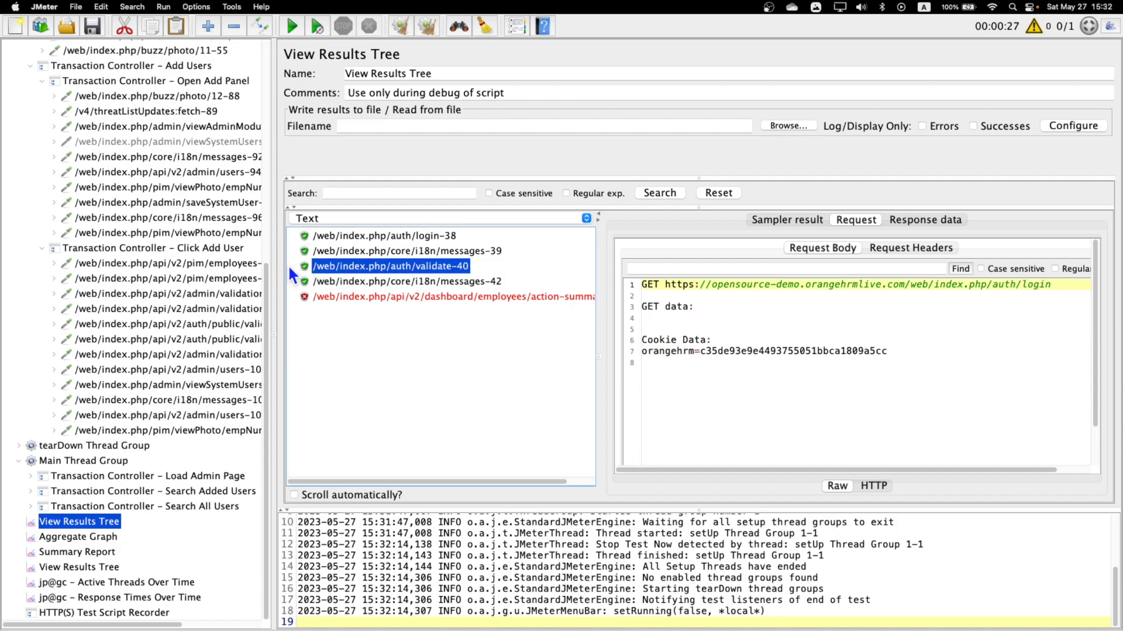
click(290, 267)
click(399, 282)
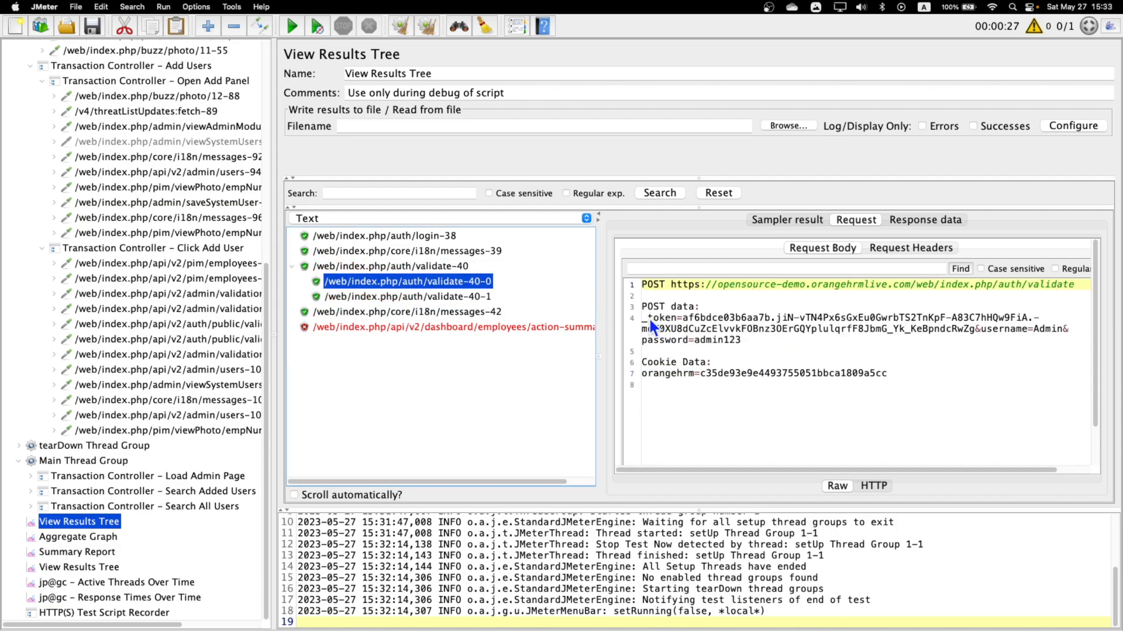
click(647, 319)
click(689, 318)
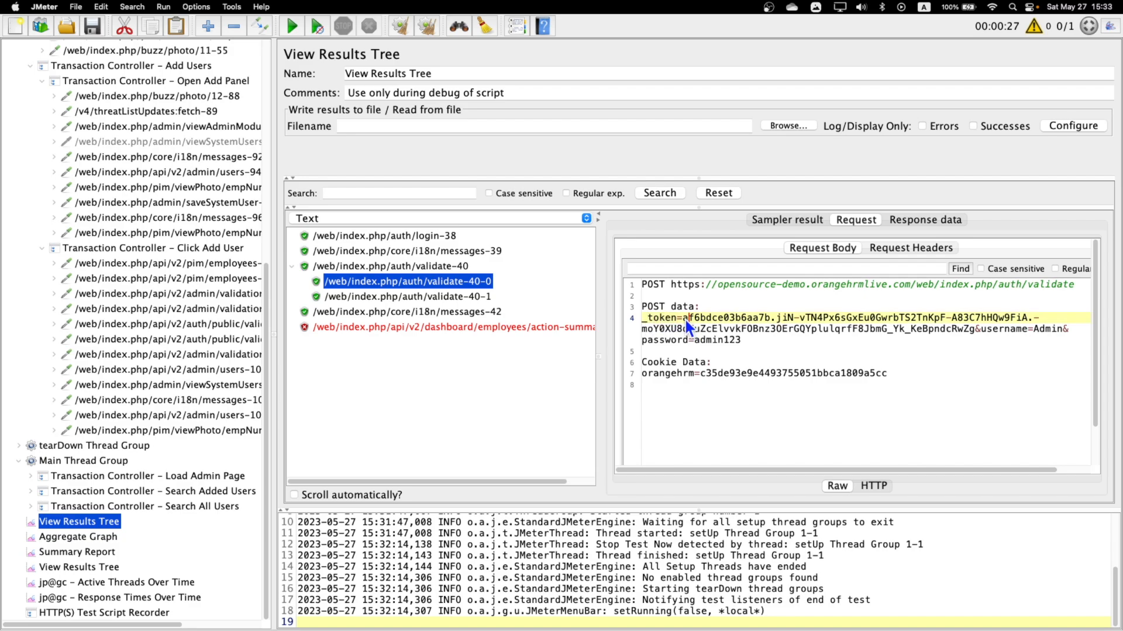
drag(685, 320, 889, 331)
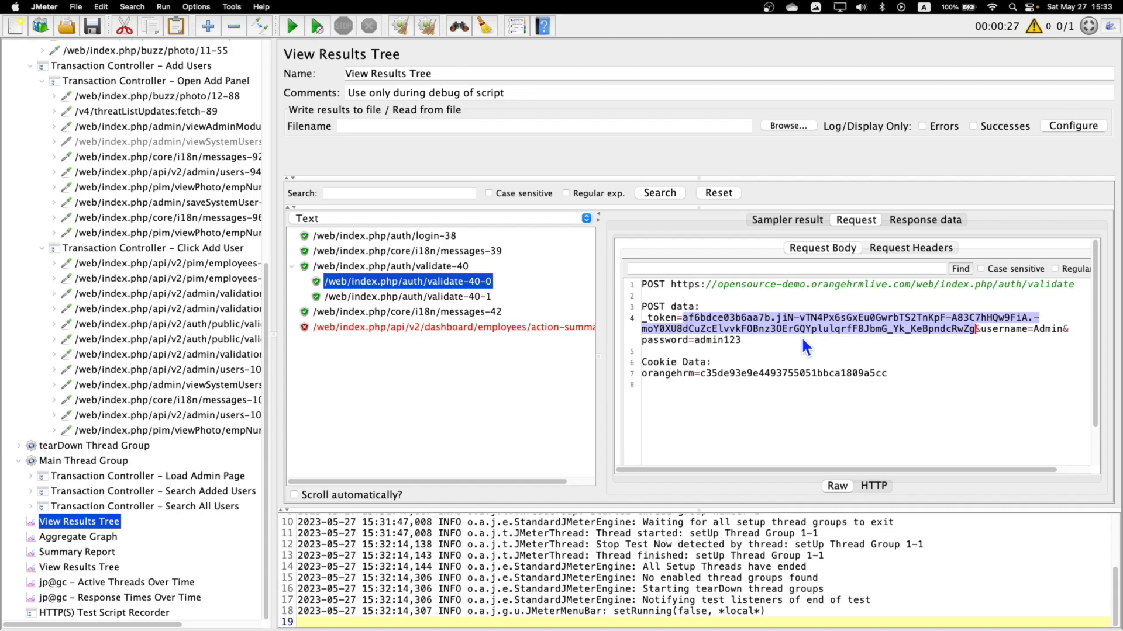
click(712, 329)
drag(675, 321, 657, 320)
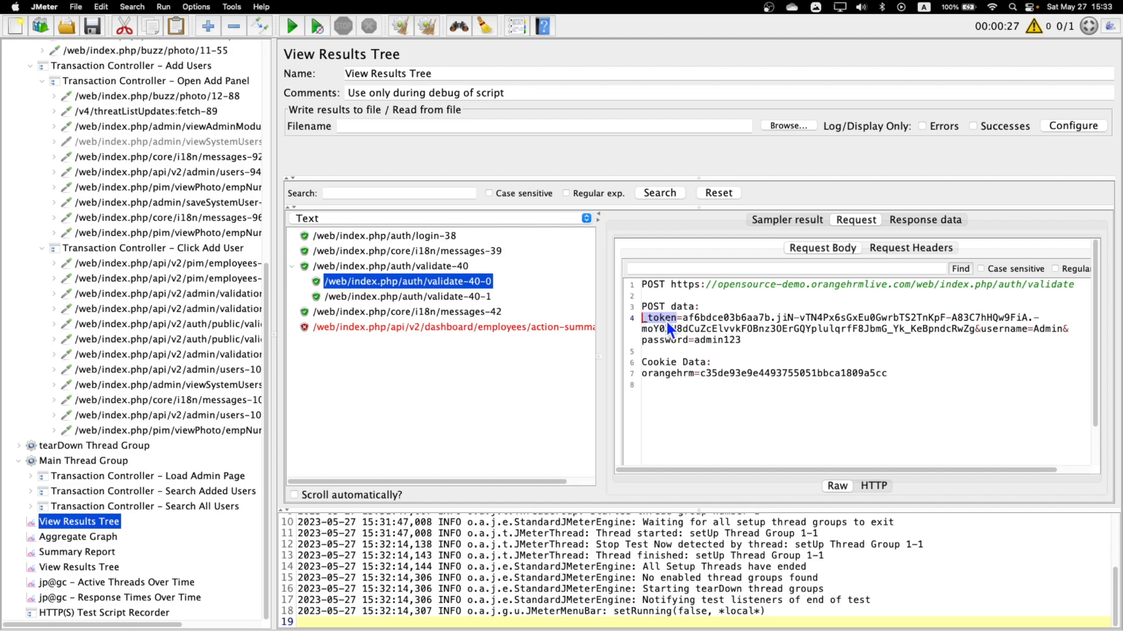
Search the core/i18n/messages-39 sample's response body for "token" and examine the text around the match.
click(676, 322)
drag(676, 321, 671, 321)
click(386, 252)
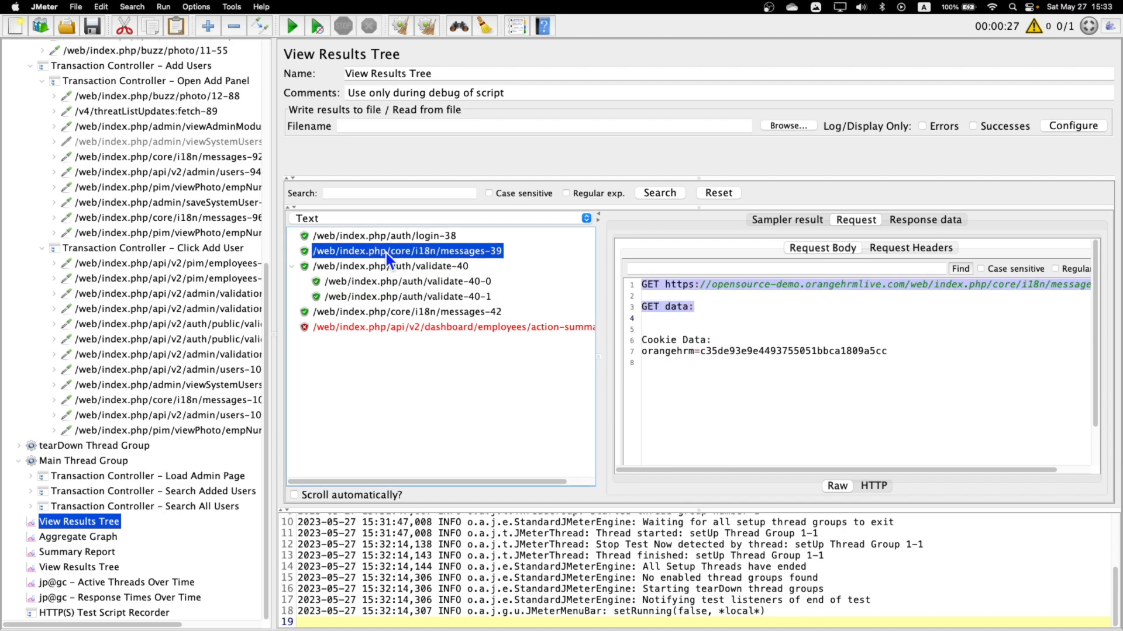
click(925, 220)
click(736, 259)
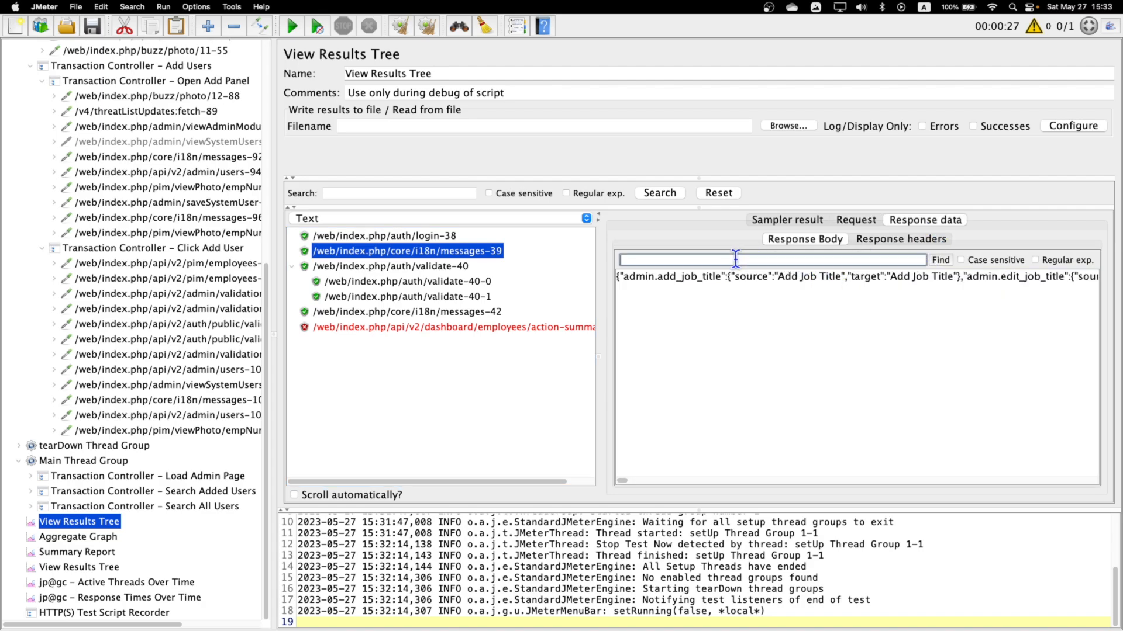
text(token)
key(Return)
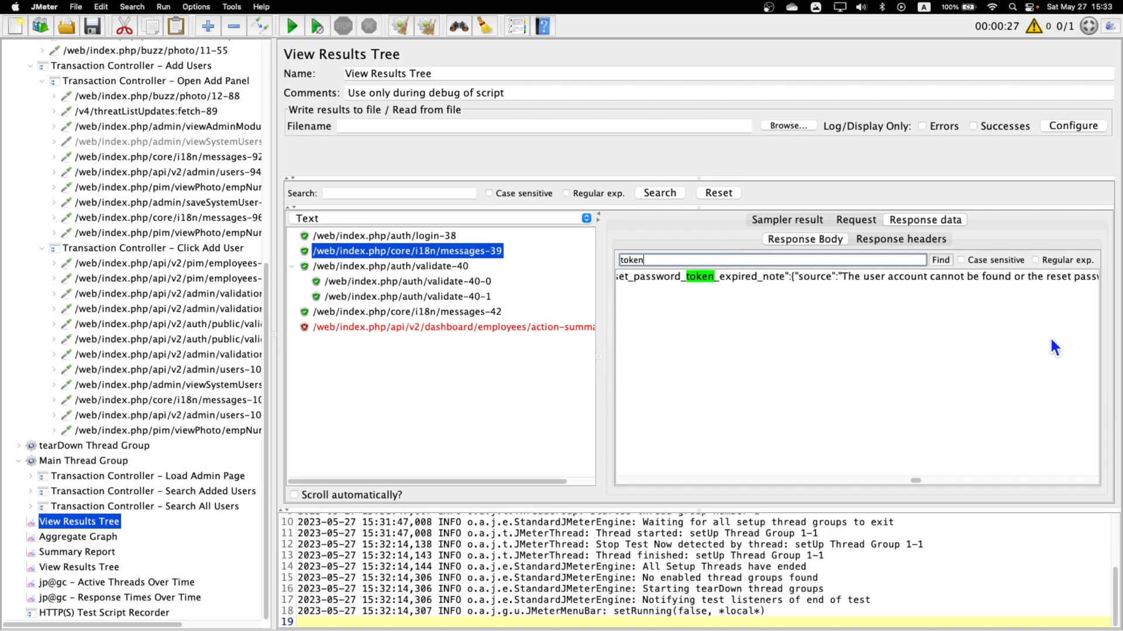
key(Return)
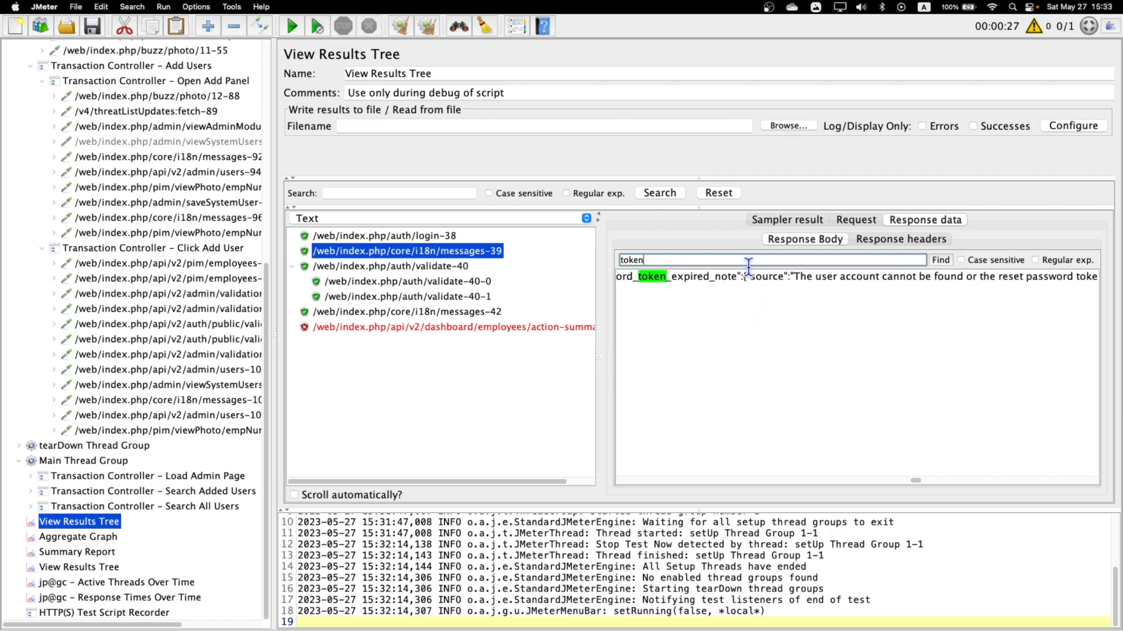
drag(794, 279, 905, 281)
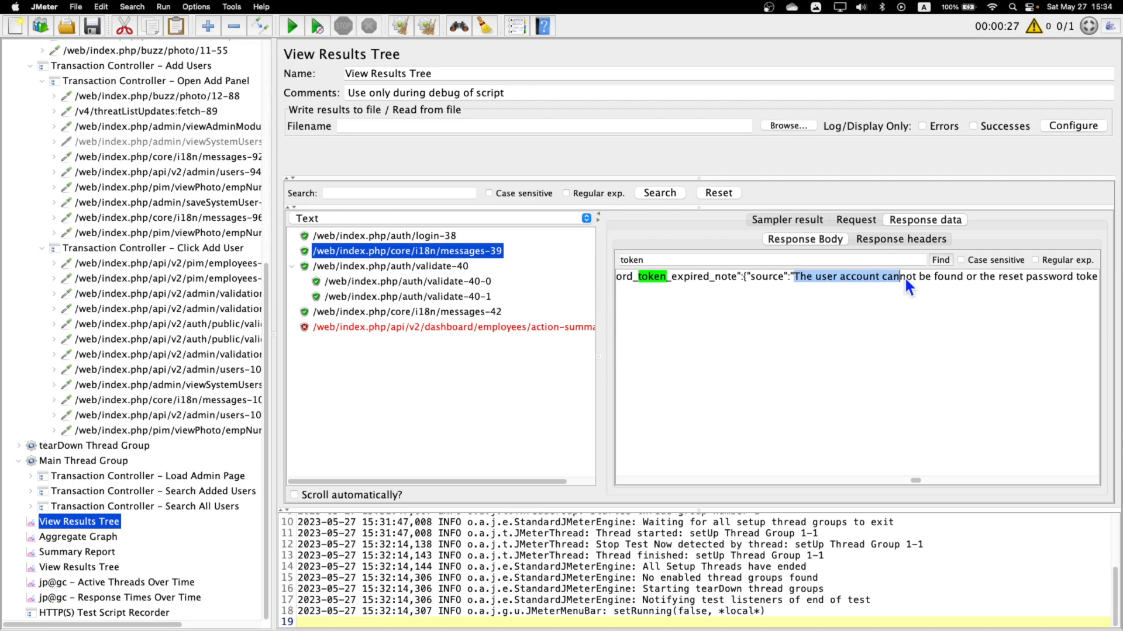
scroll(999, 285, right, 5)
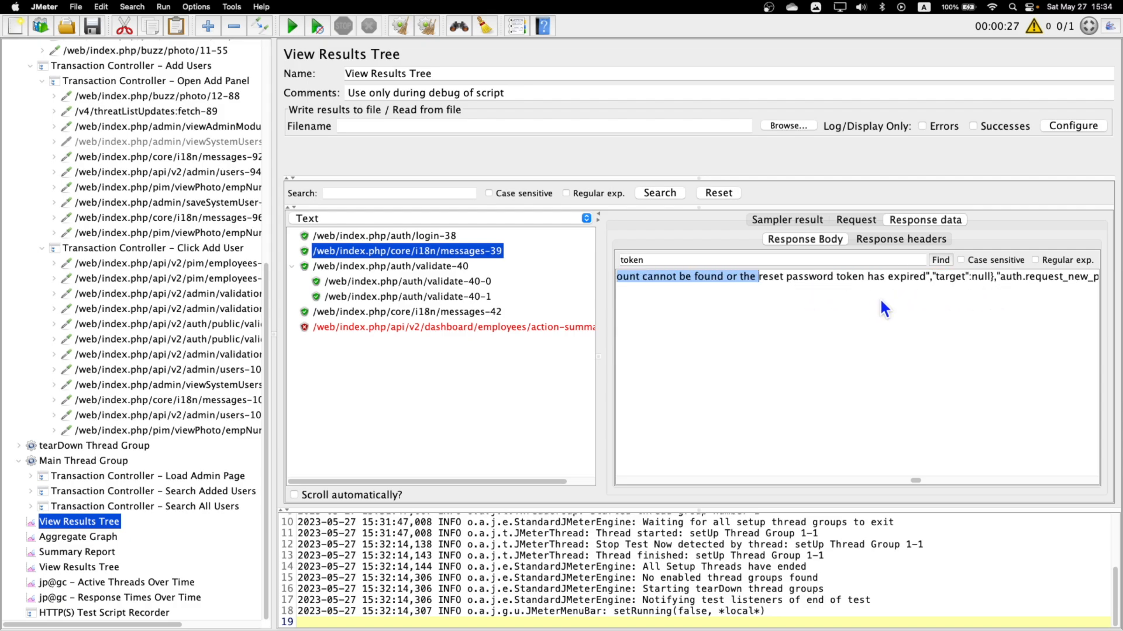
Find "token" in the auth/login-38 sample's response body and copy the entire :token attribute with its value.
click(398, 237)
click(690, 260)
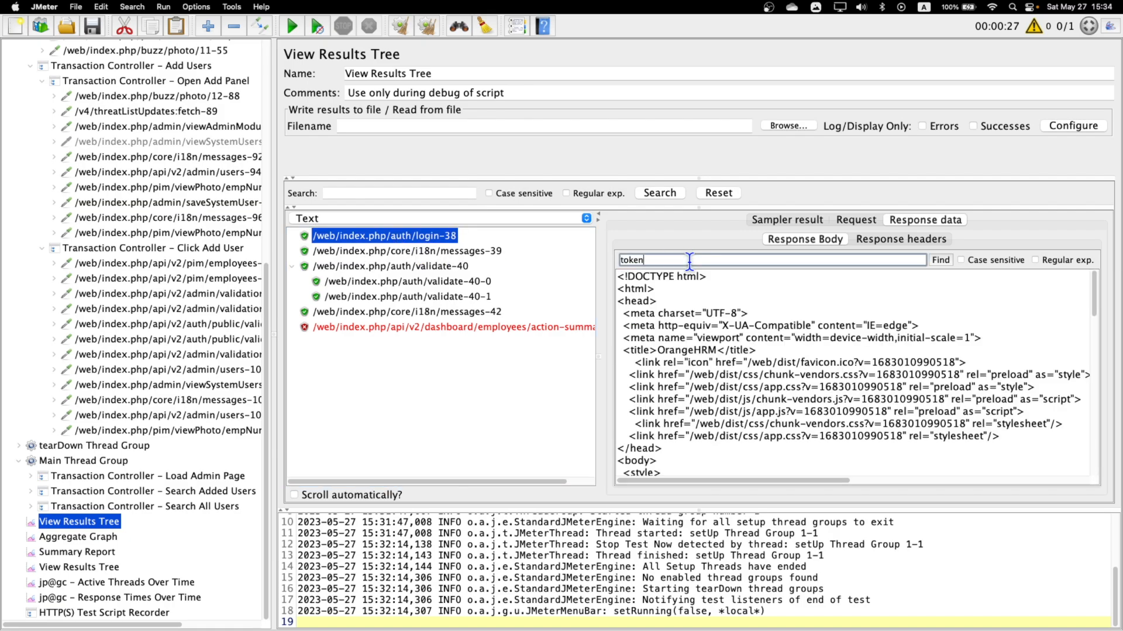
key(Return)
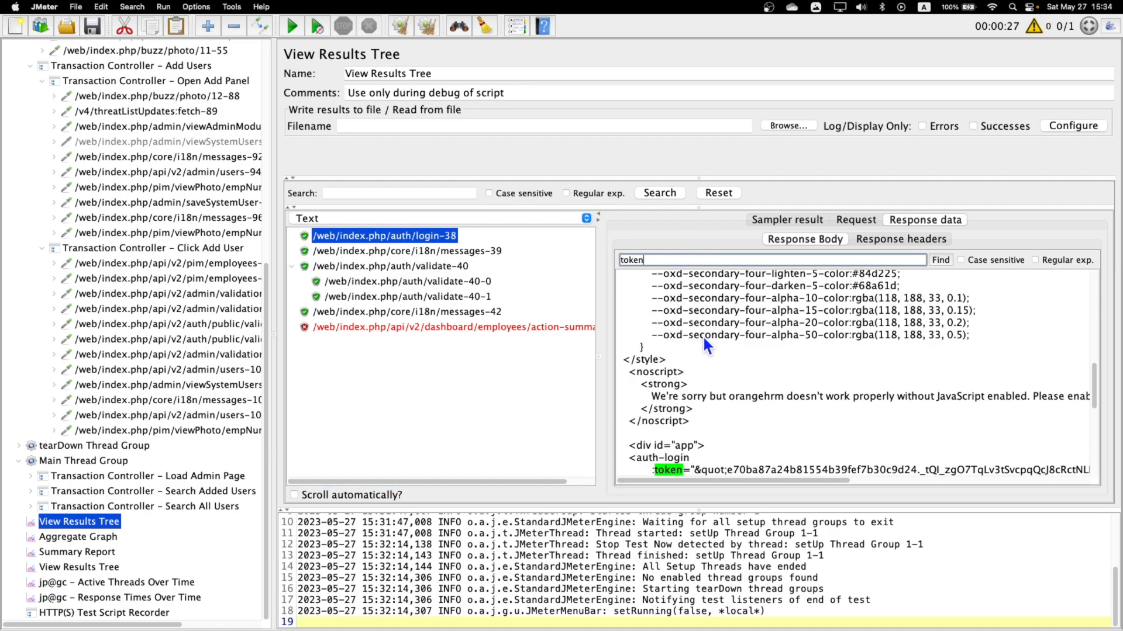
scroll(703, 335, down, 2)
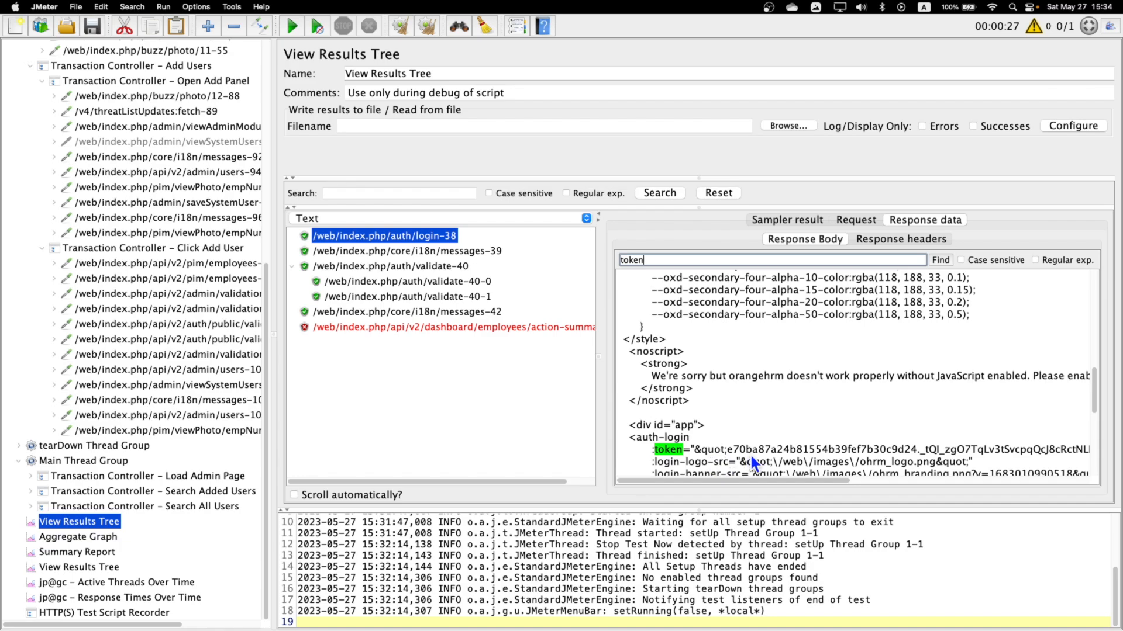
click(654, 451)
drag(687, 452, 1115, 457)
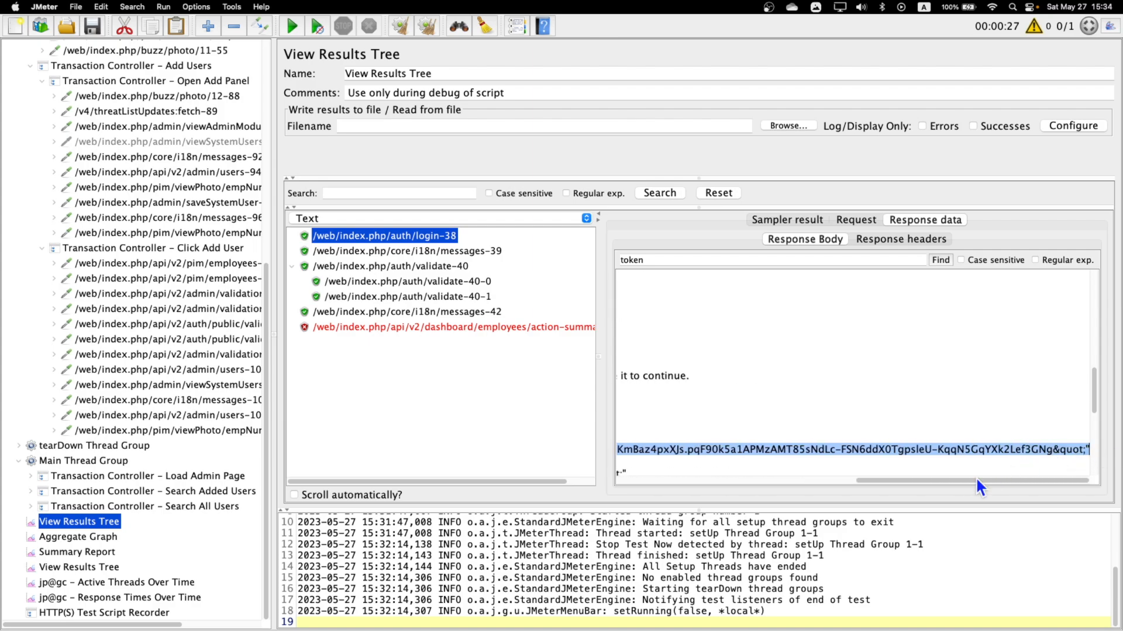
drag(975, 479, 728, 480)
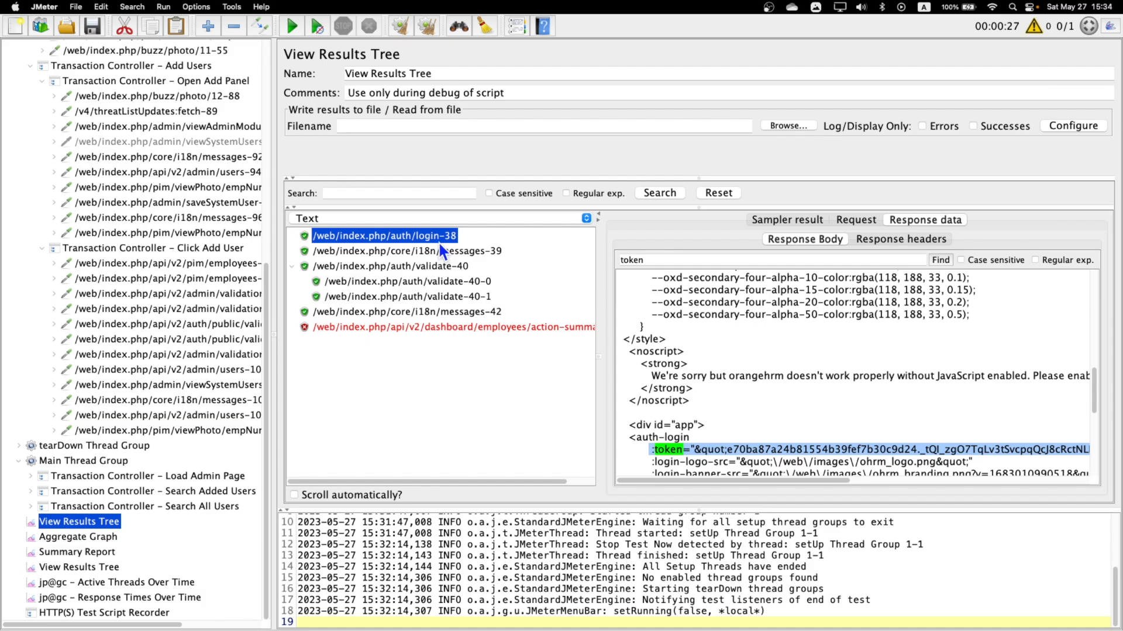
Add a Regular Expression Extractor post-processor to the auth/login-38 request under Transaction Controller - Login.
scroll(186, 246, up, 10)
click(117, 174)
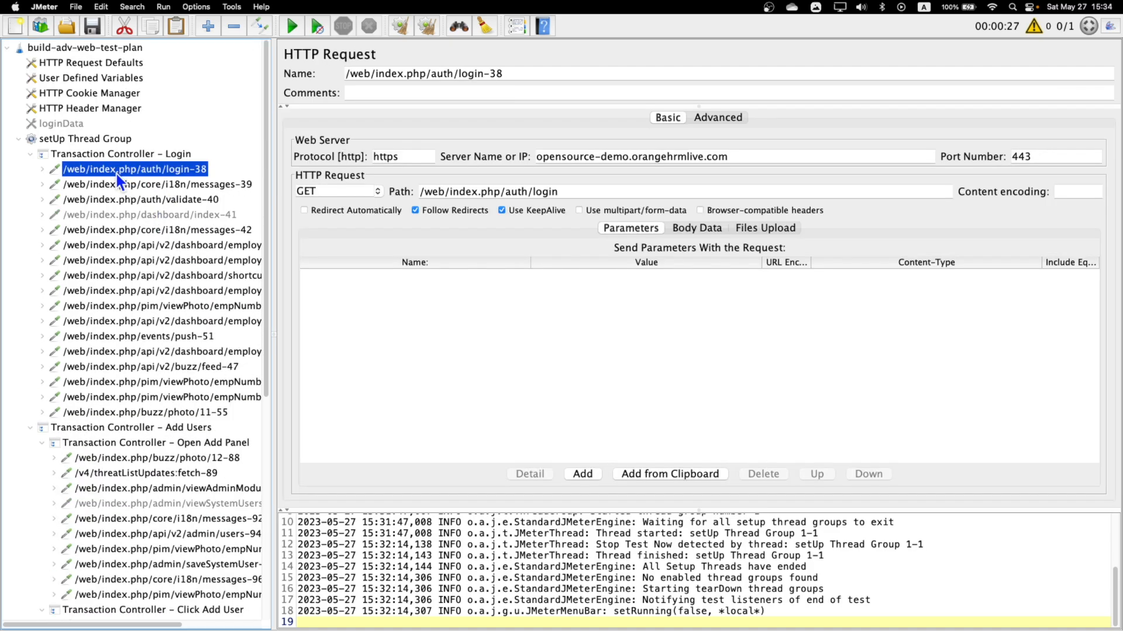
click(42, 169)
right_click(143, 169)
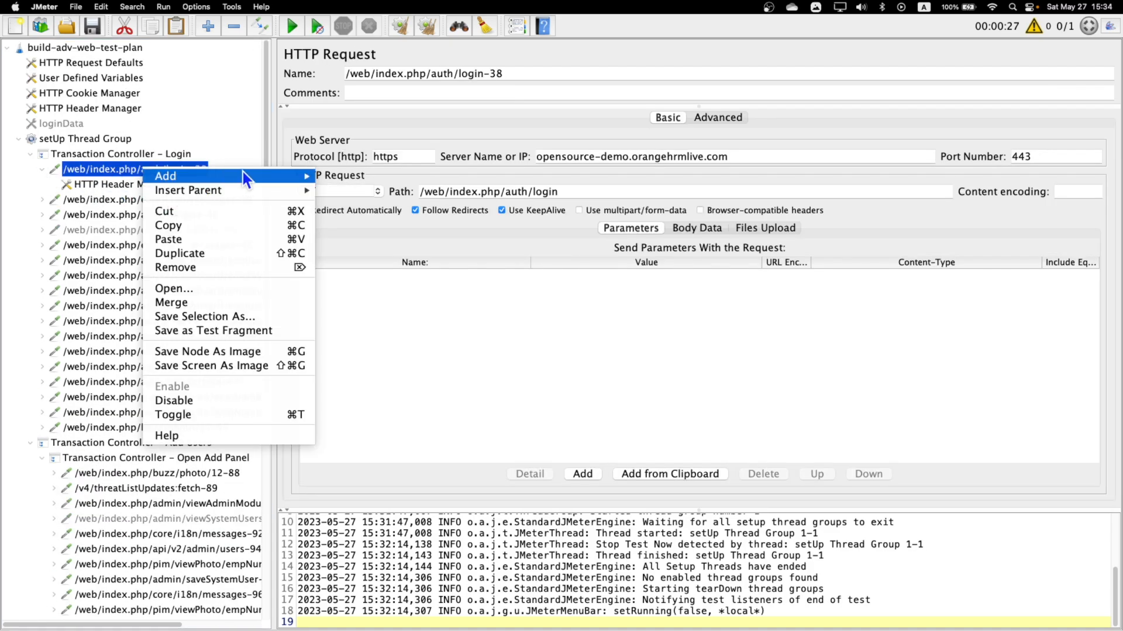
mouse_move(245, 174)
mouse_move(389, 235)
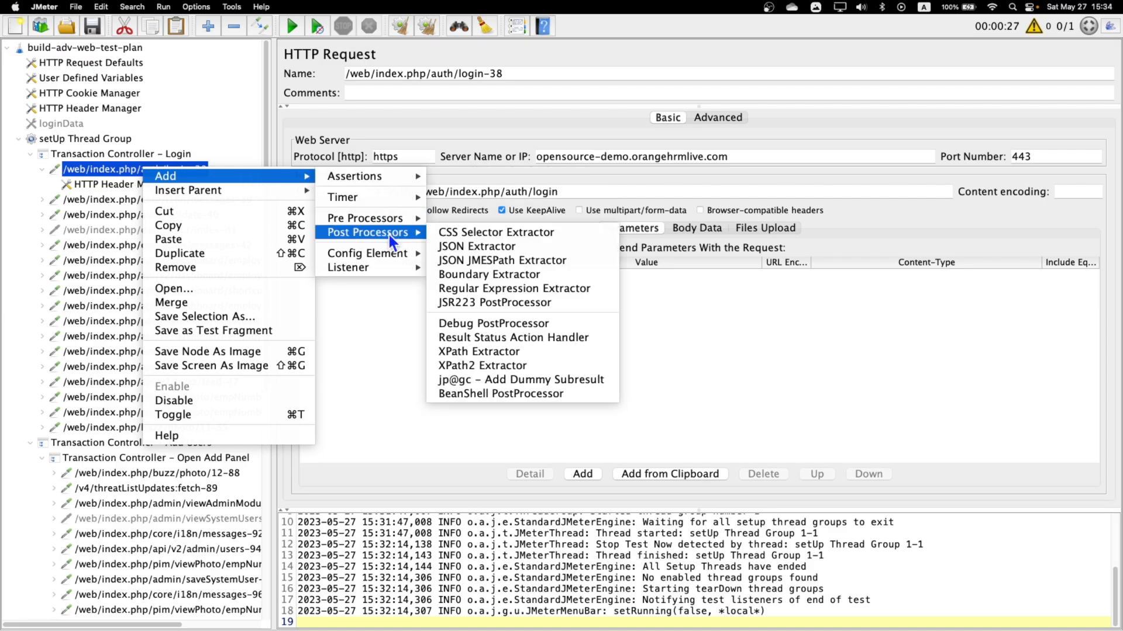
click(536, 290)
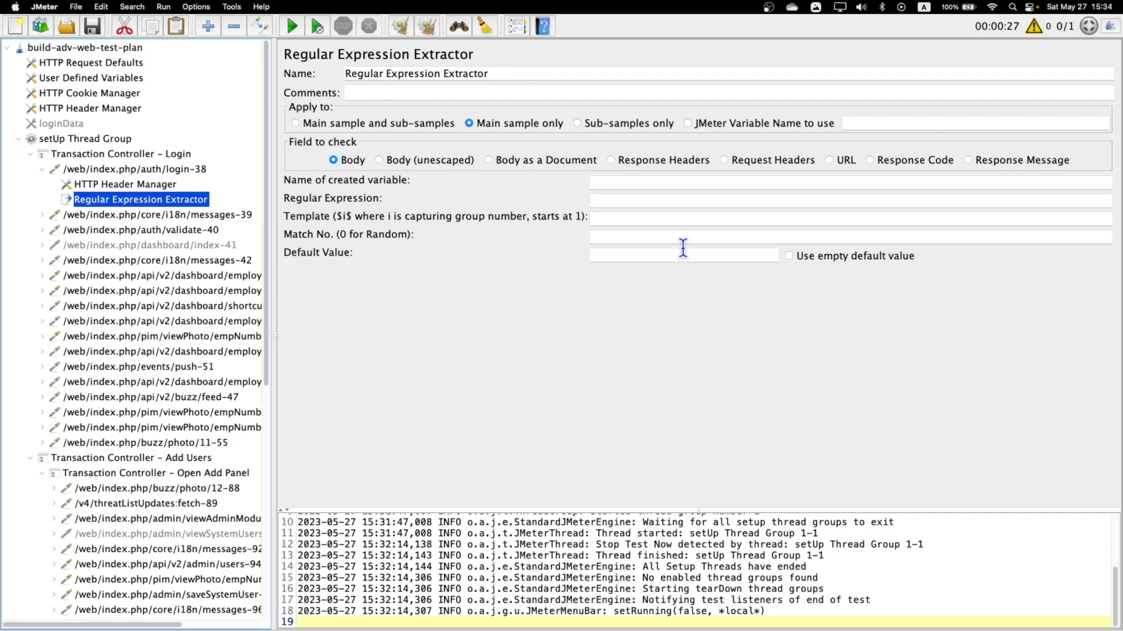
Set the extractor's created variable name to token and rename the extractor itself token.
click(616, 183)
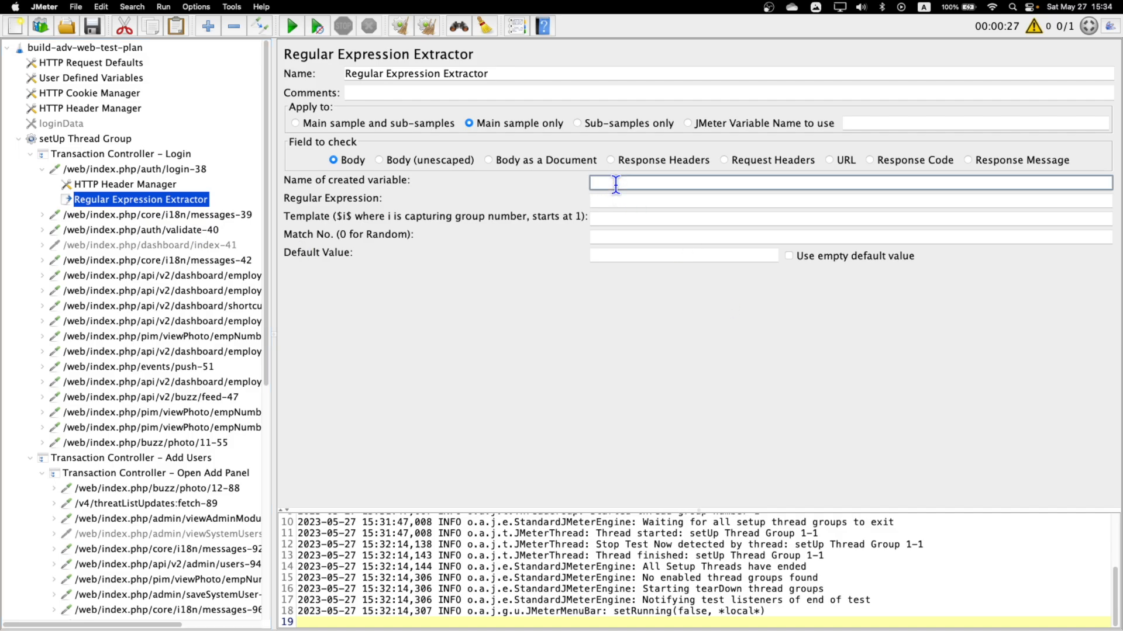
text(token)
drag(514, 74, 65, 73)
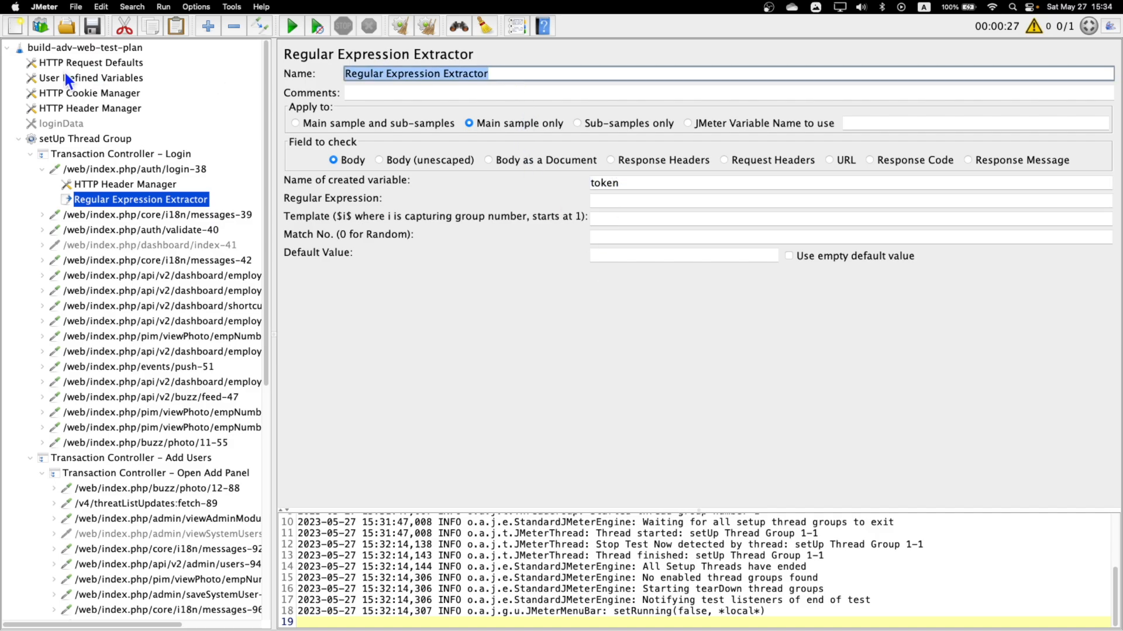
text(token)
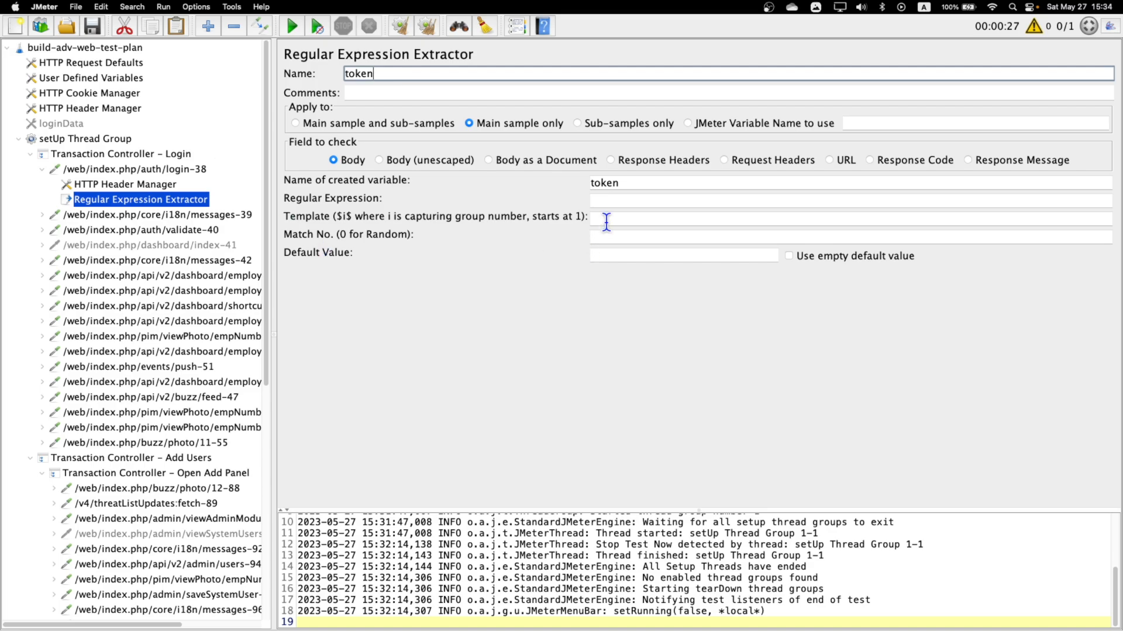
Paste the copied token attribute into Regular Expression and replace the token value with a capture group, giving :token="&quot;(.+?))&quot;".
click(619, 201)
key(super+v)
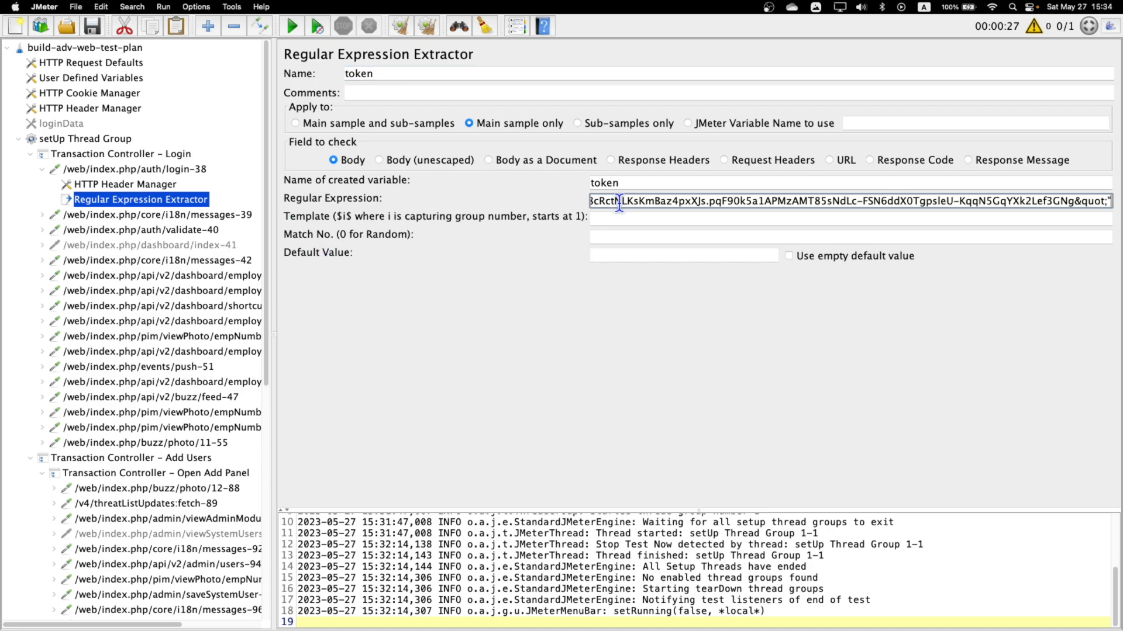
drag(1103, 203, 1074, 201)
click(718, 206)
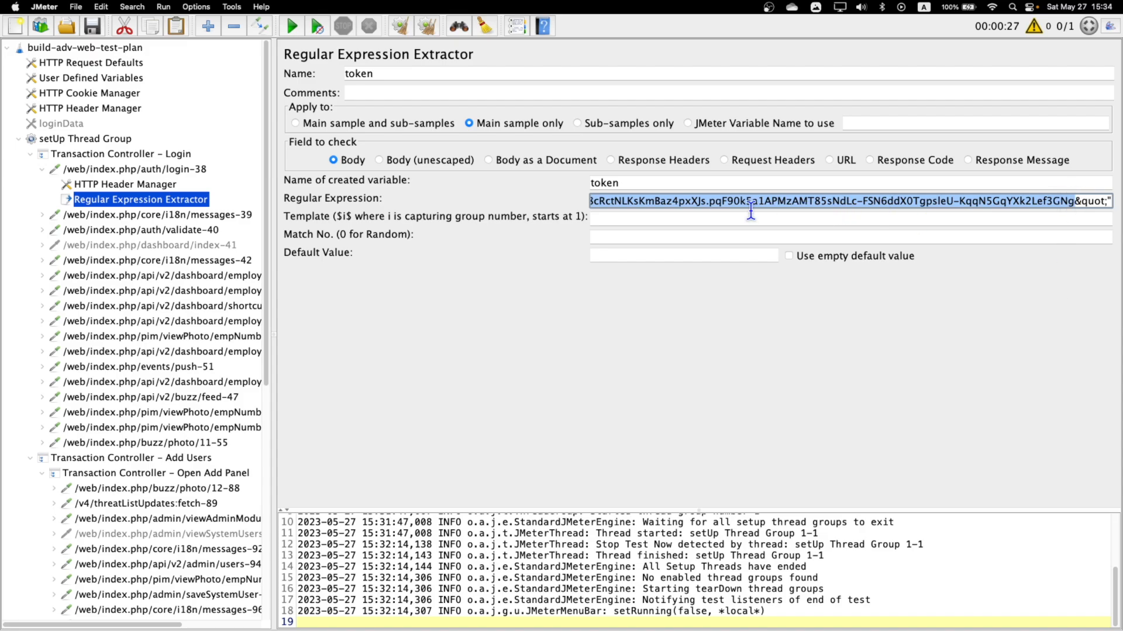
text(()
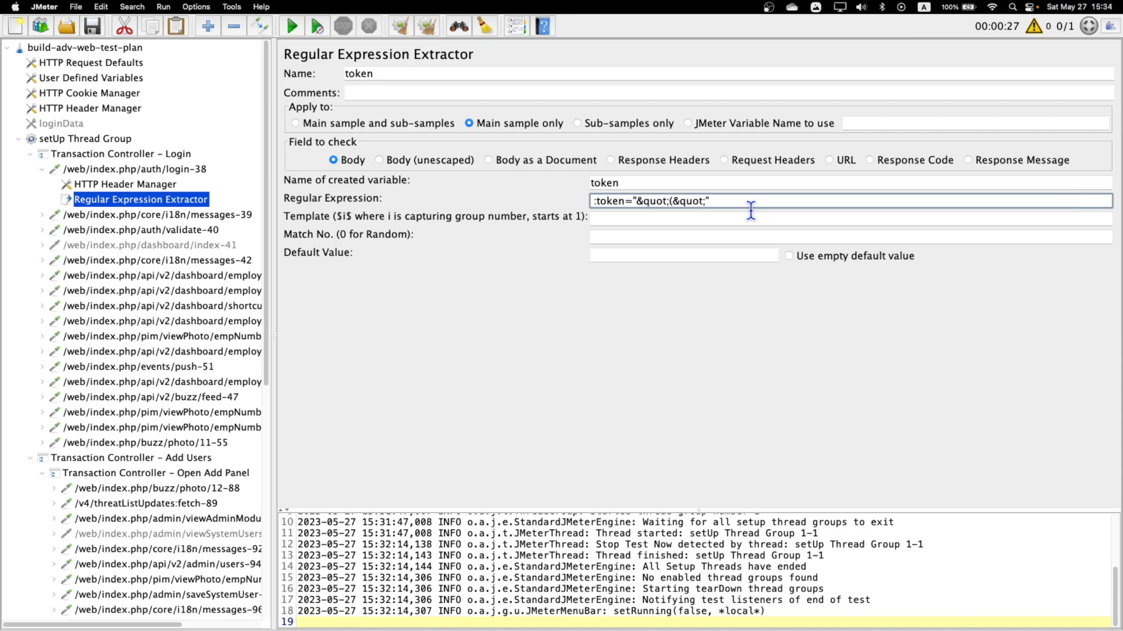
text())
text(.)
text(+?)
Set the token extractor's template to $1$, match number to 1 and default value to "not matched".
click(634, 220)
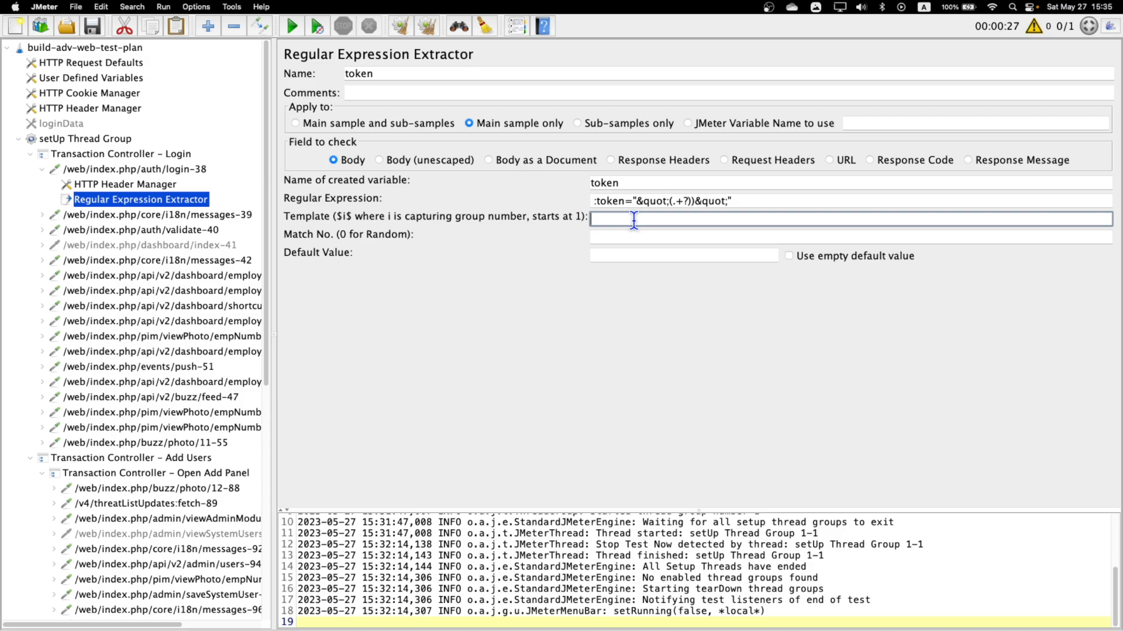
text($1$)
click(640, 238)
text(1)
click(642, 254)
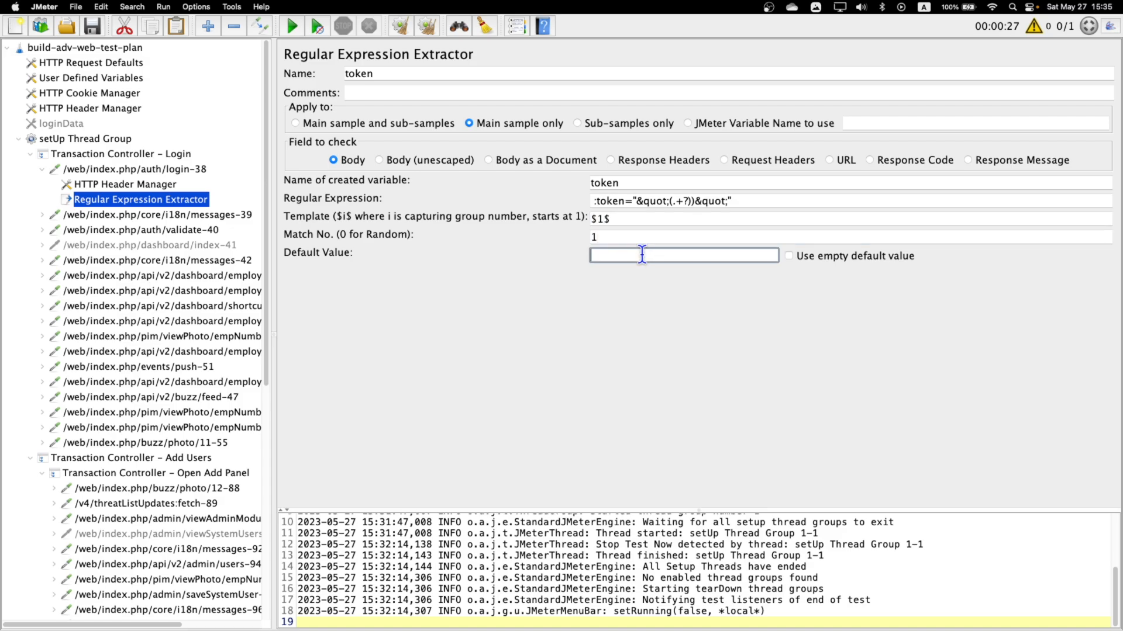
text(not matched)
double_click(631, 183)
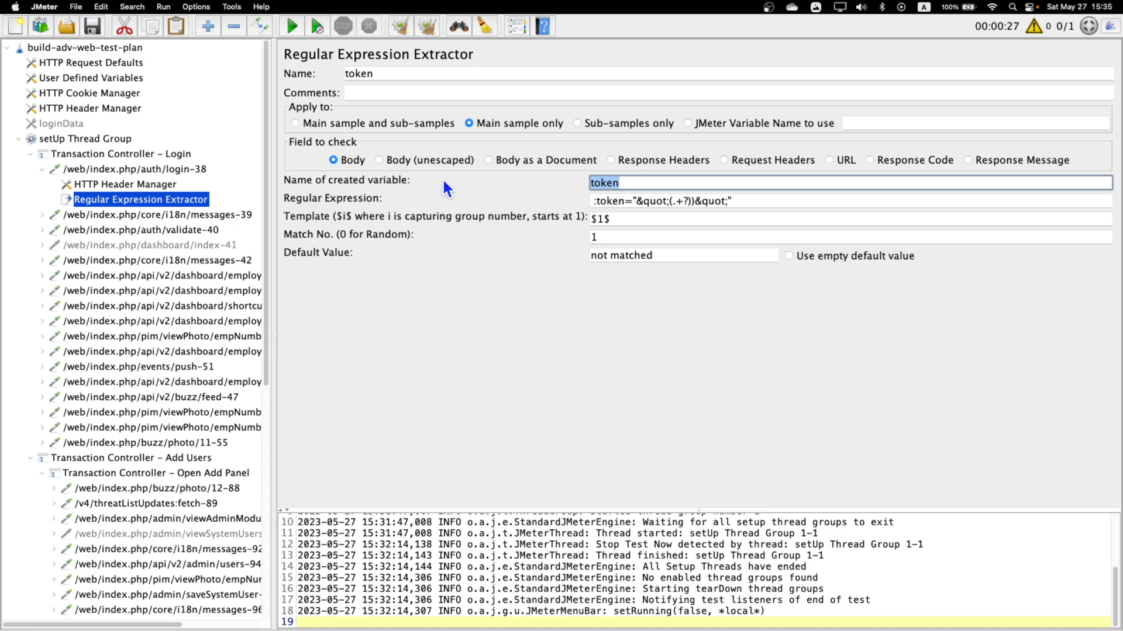
Examine the HTTP Header Manager of core/i18n/messages-39 and the parameters of the auth/validate-40 request, expanding both requests.
click(170, 215)
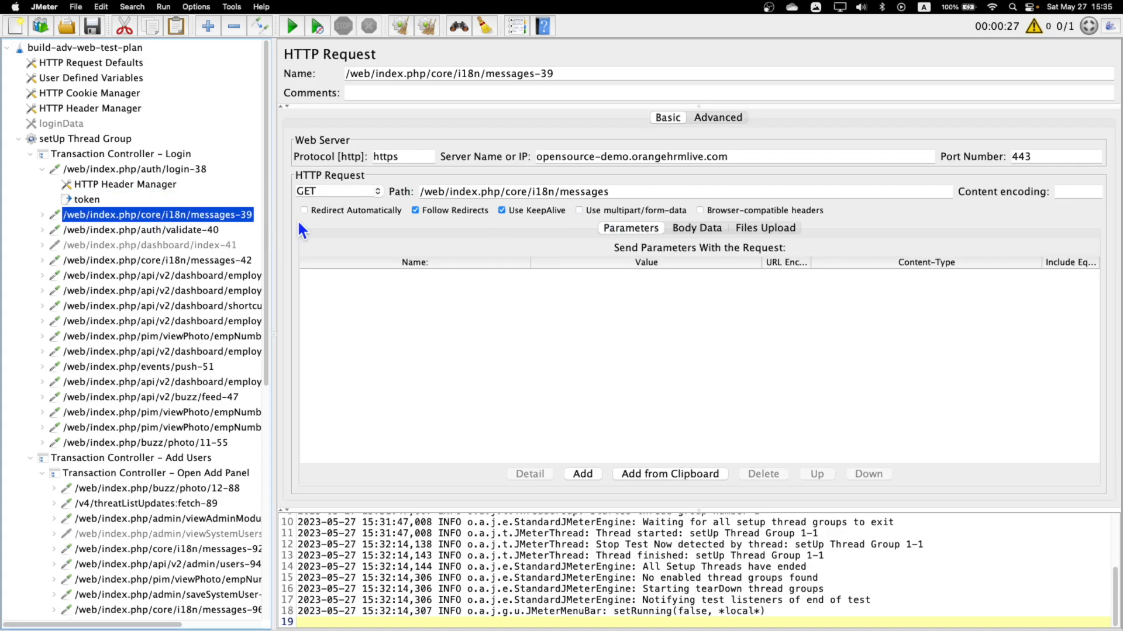
click(42, 215)
click(99, 232)
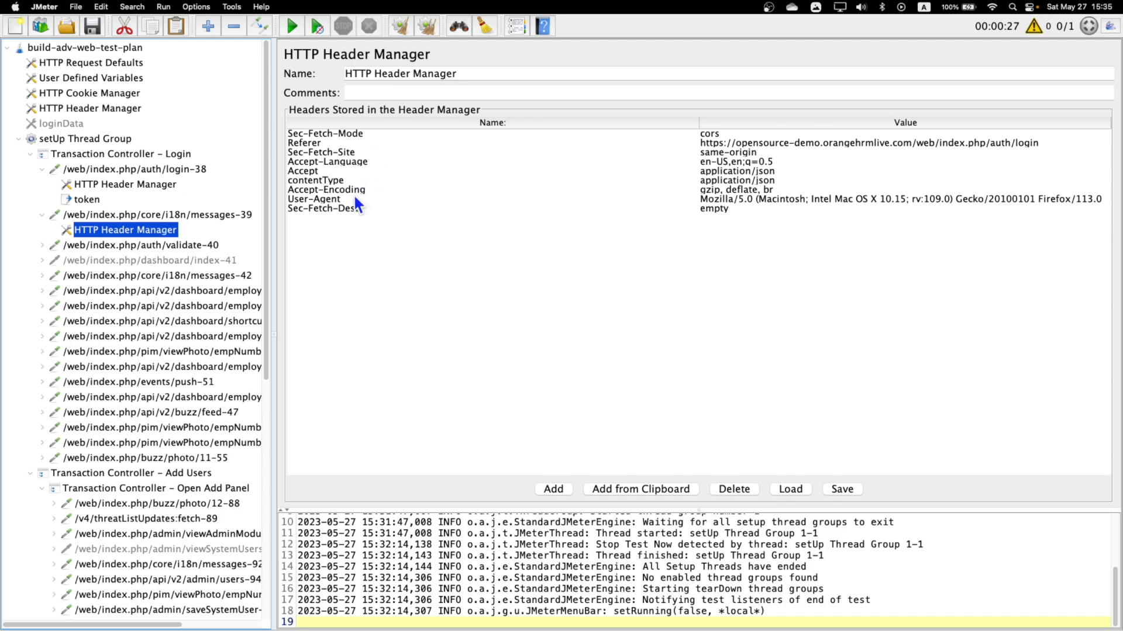
click(113, 247)
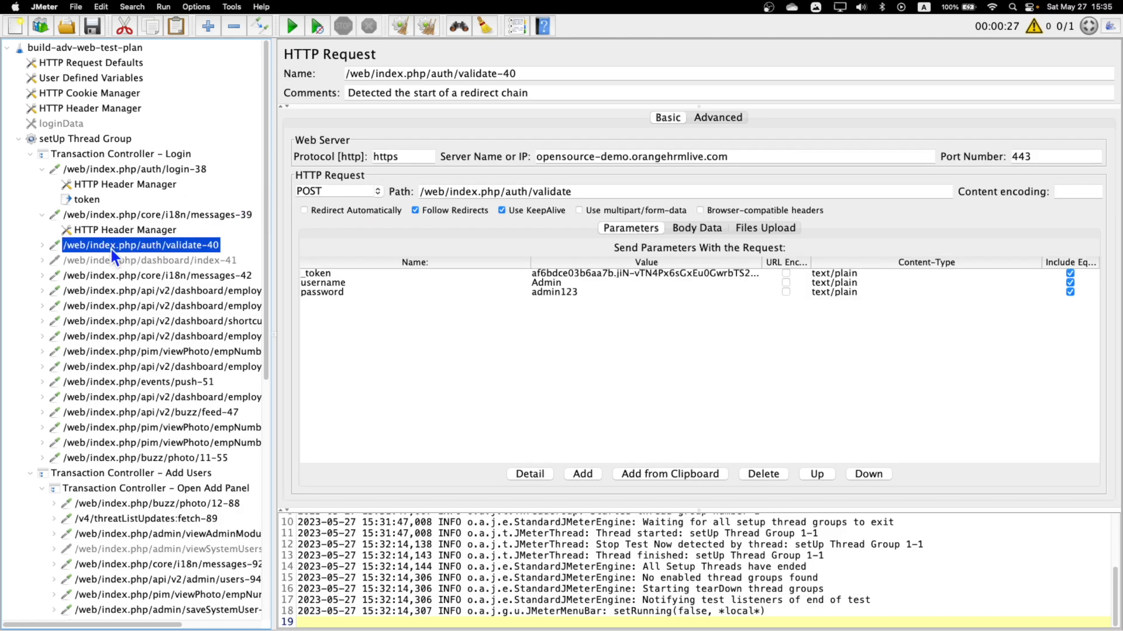
click(42, 246)
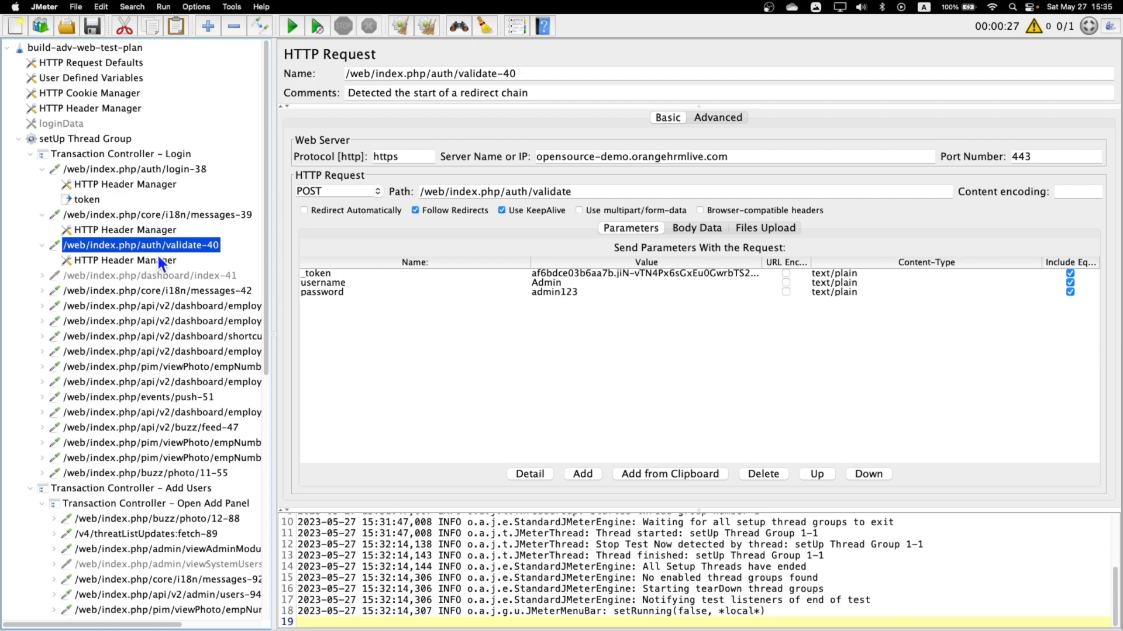
Search the whole test plan for "token", check which elements match, and return to the auth/validate-40 request.
key(super+f)
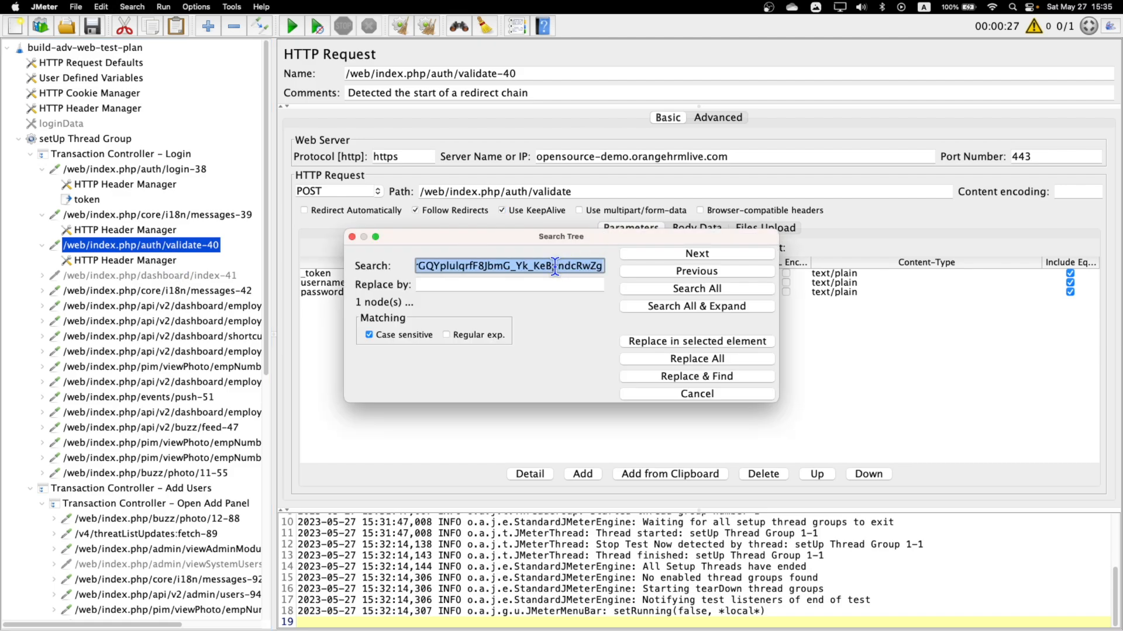
text(token)
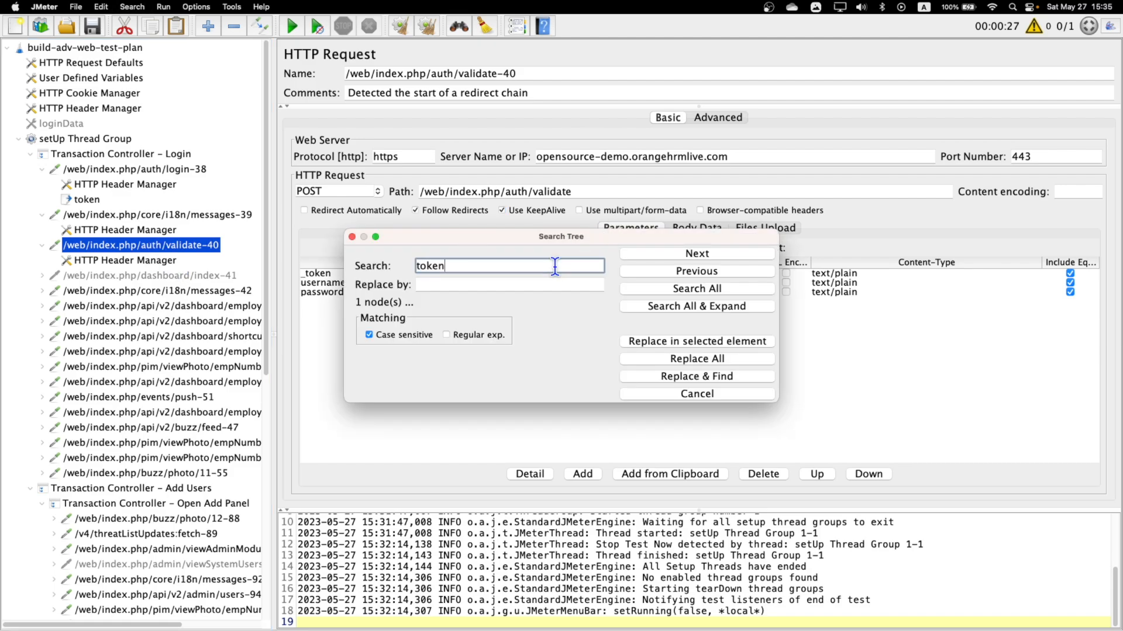
click(665, 290)
click(130, 335)
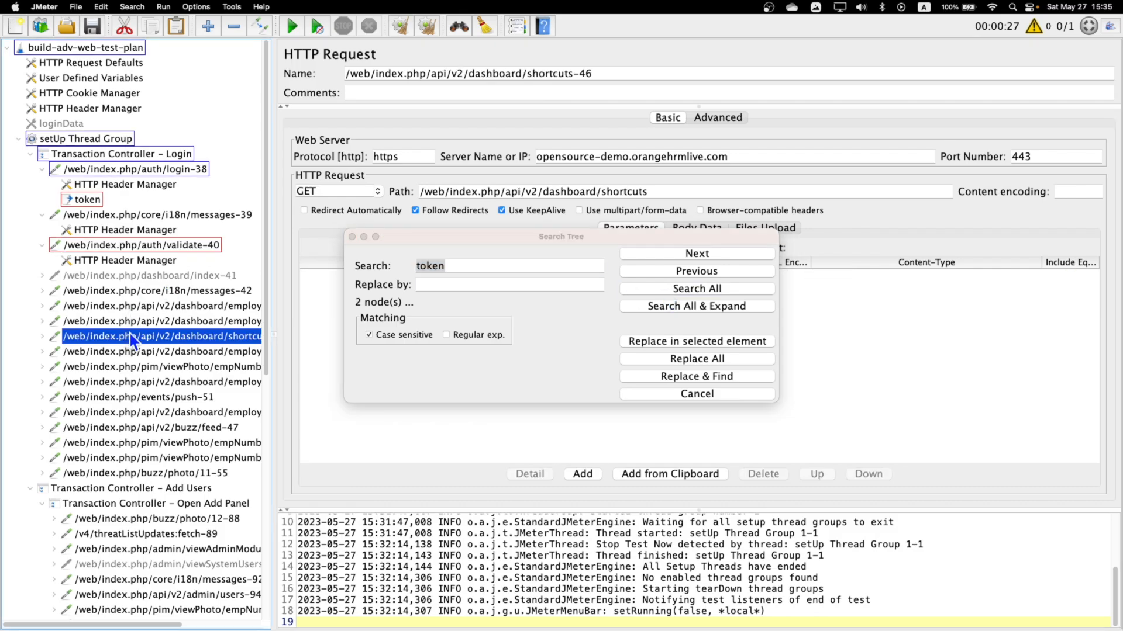
scroll(128, 331, down, 10)
scroll(129, 334, up, 10)
click(109, 247)
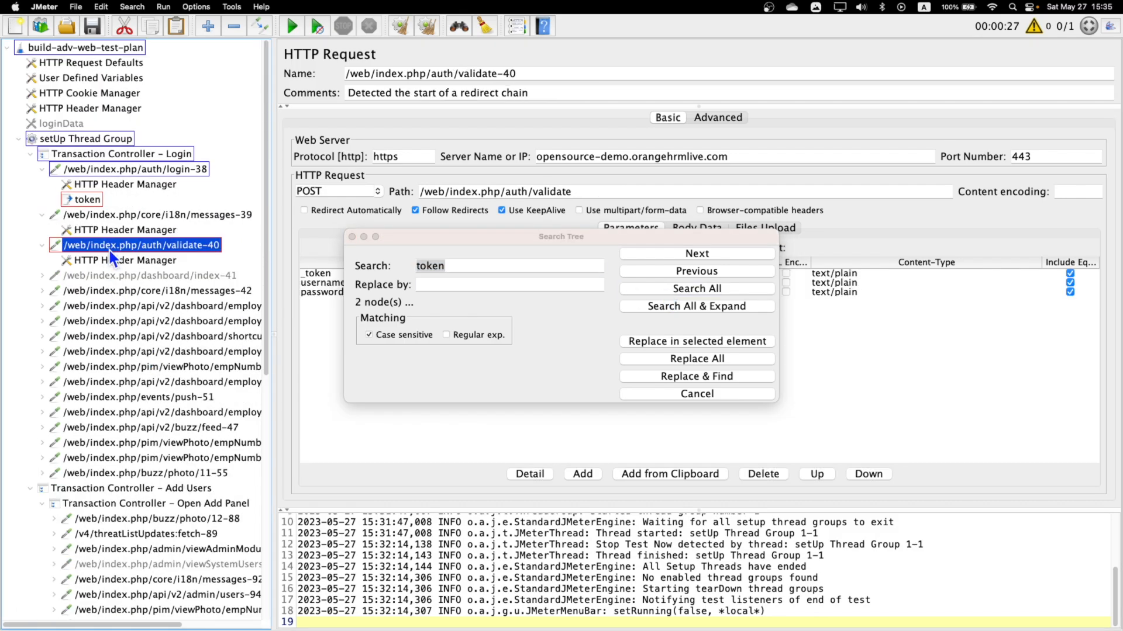
click(351, 236)
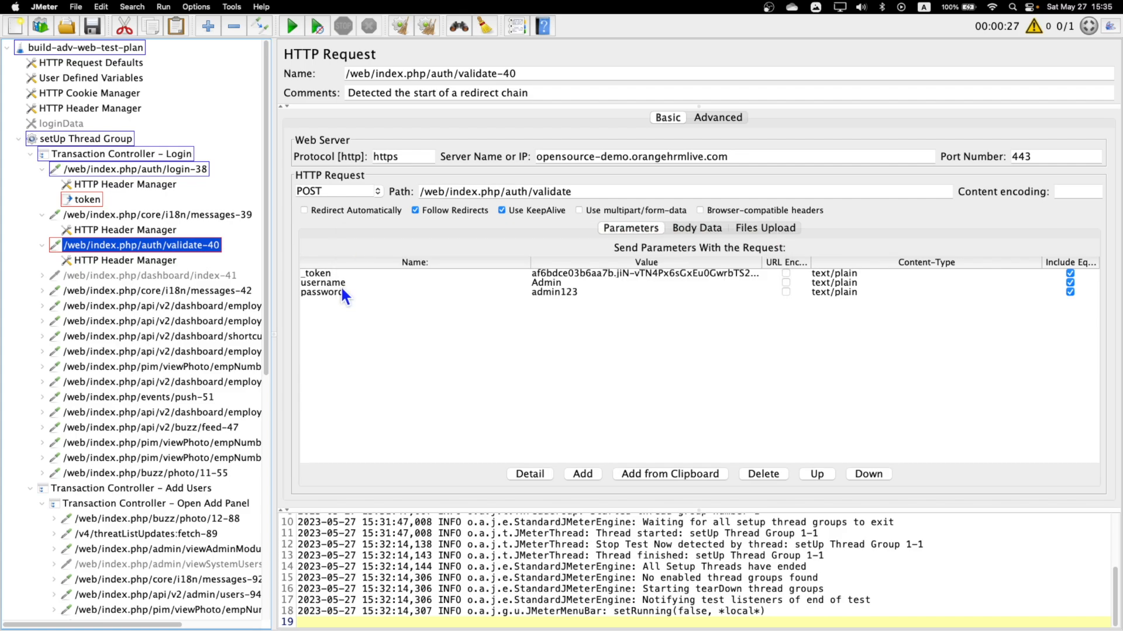
Replace the recorded _token parameter value in the auth/validate-40 request with the variable ${token}.
click(326, 276)
double_click(610, 273)
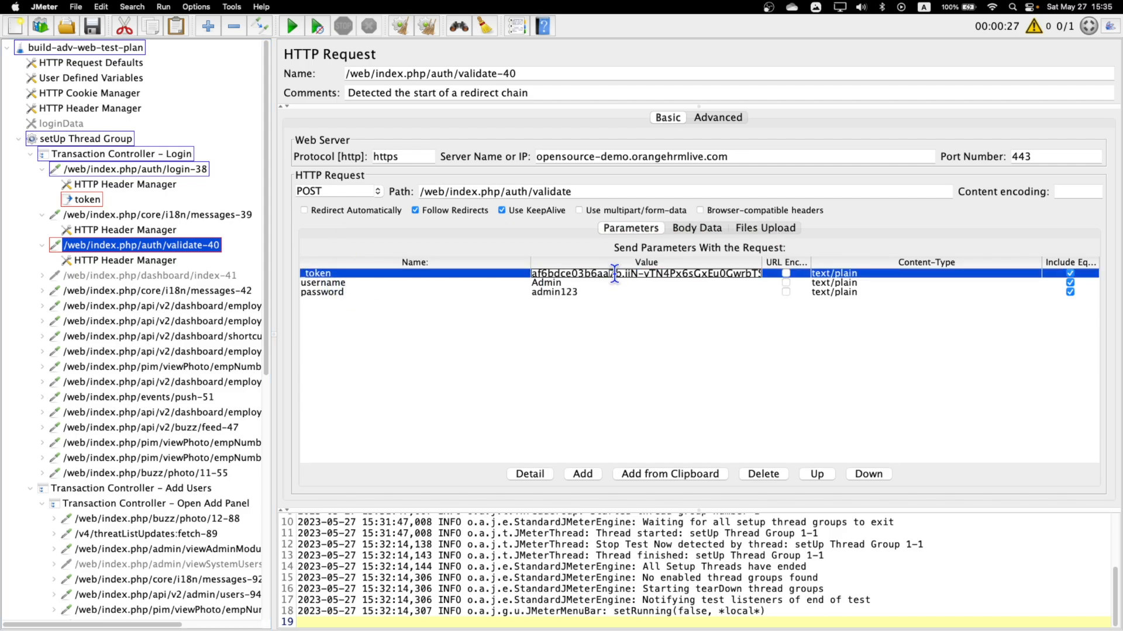
key(super+a)
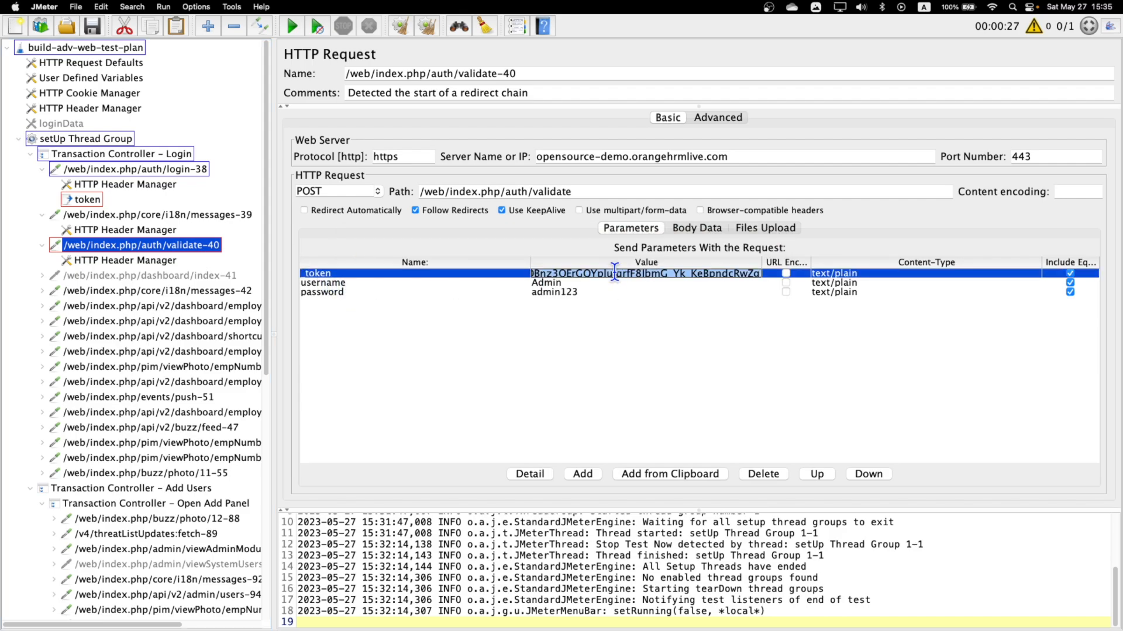
text($)
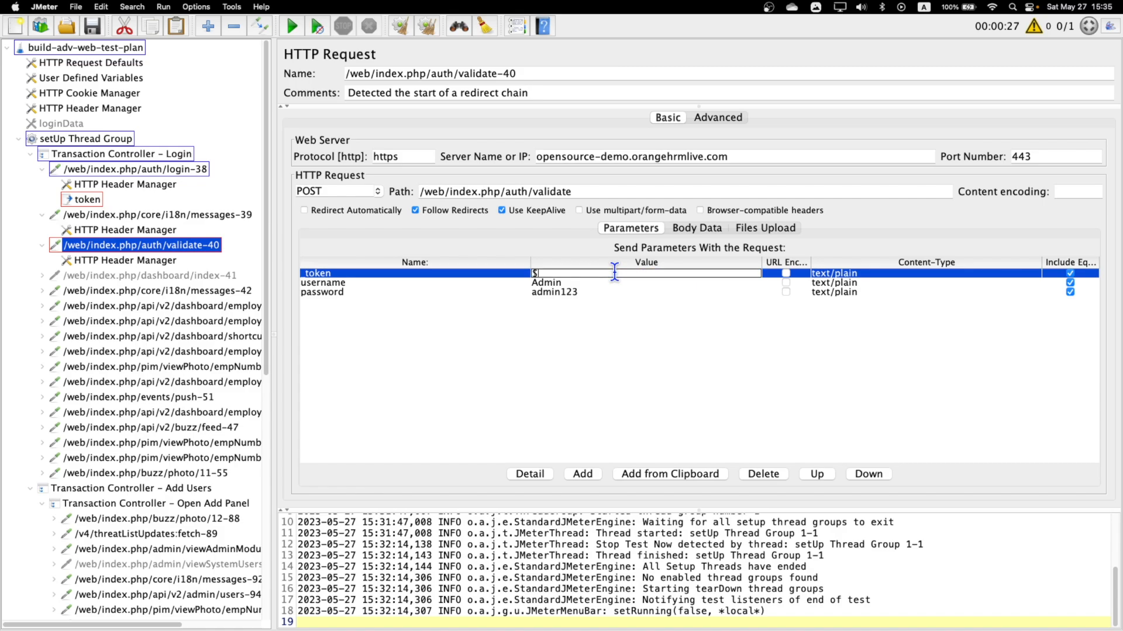
text({token})
click(544, 285)
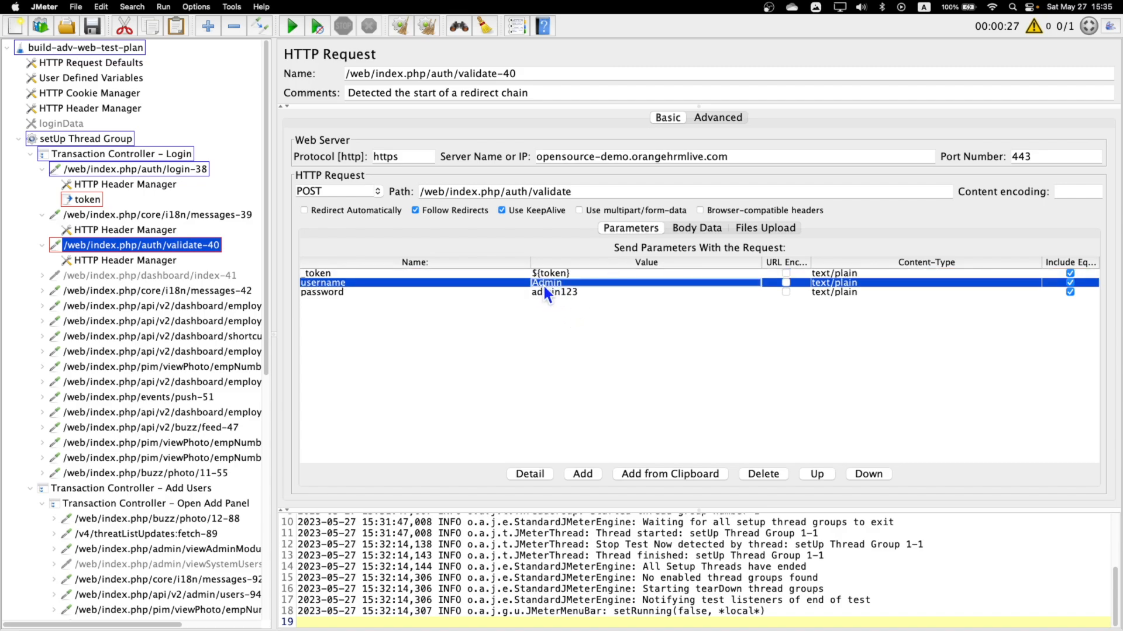
click(560, 291)
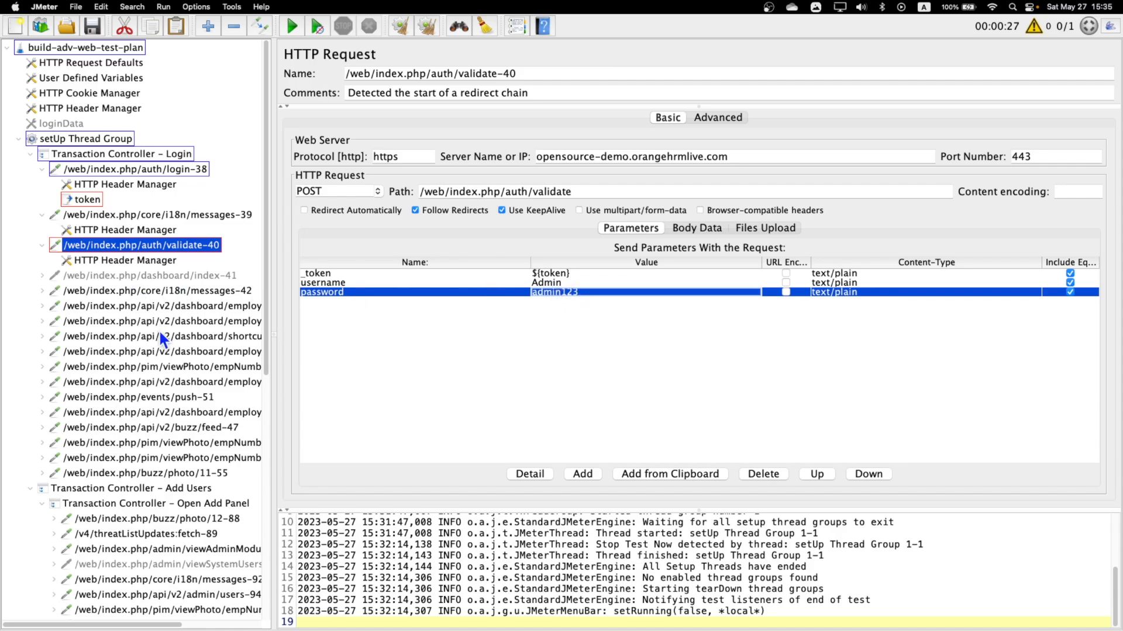
Open the first View Results Tree listener, clear the previous results and start the test plan.
scroll(160, 334, down, 10)
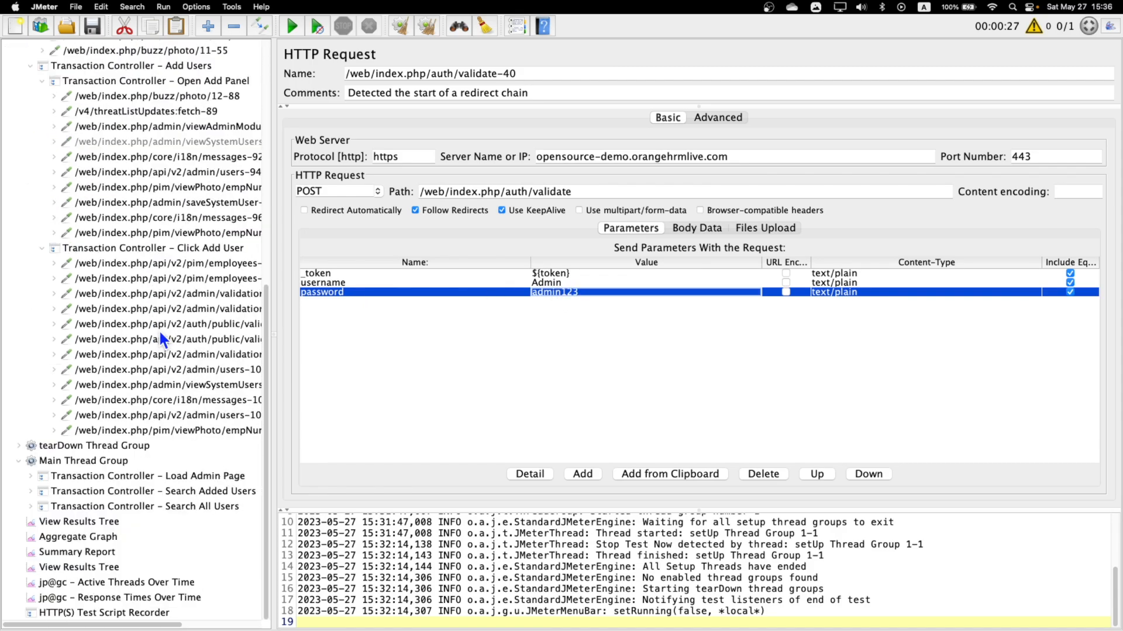
click(85, 521)
click(427, 29)
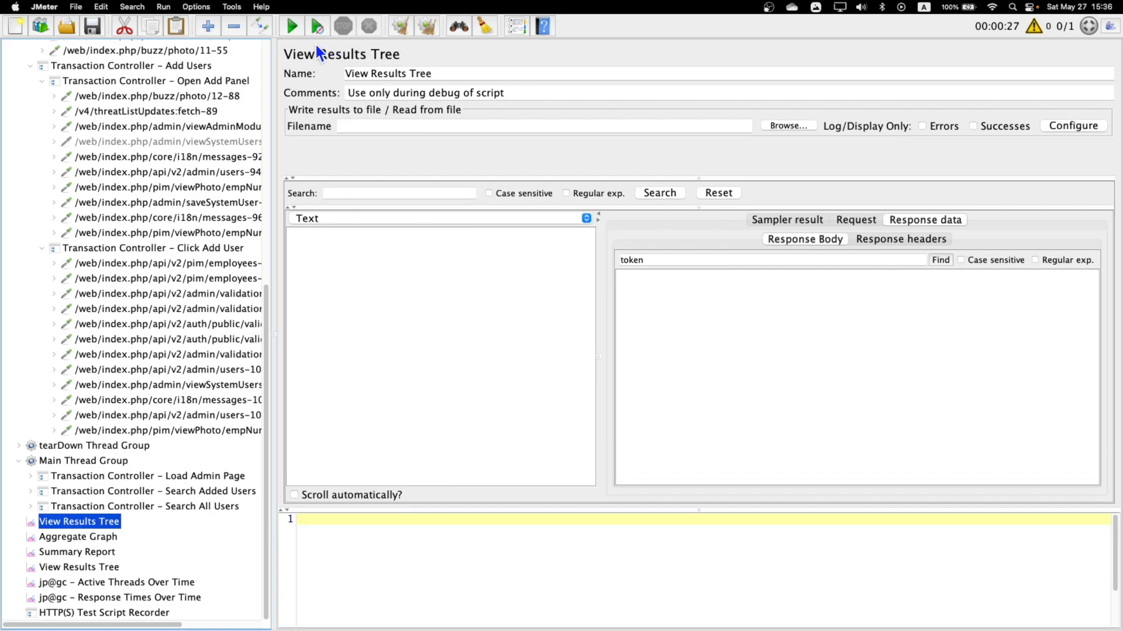
click(292, 26)
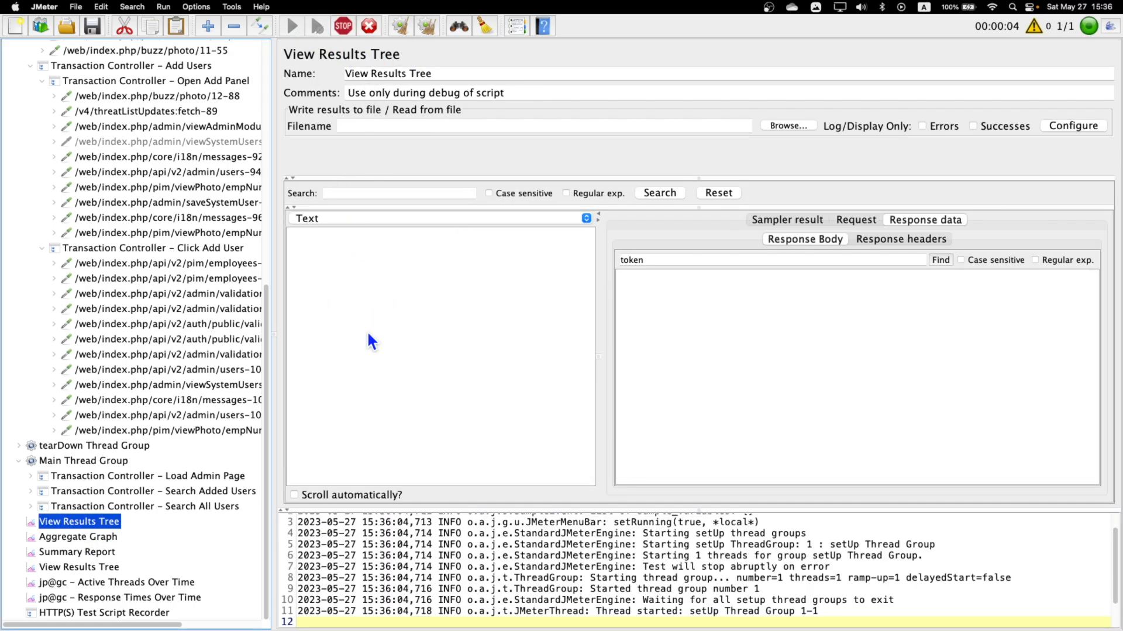
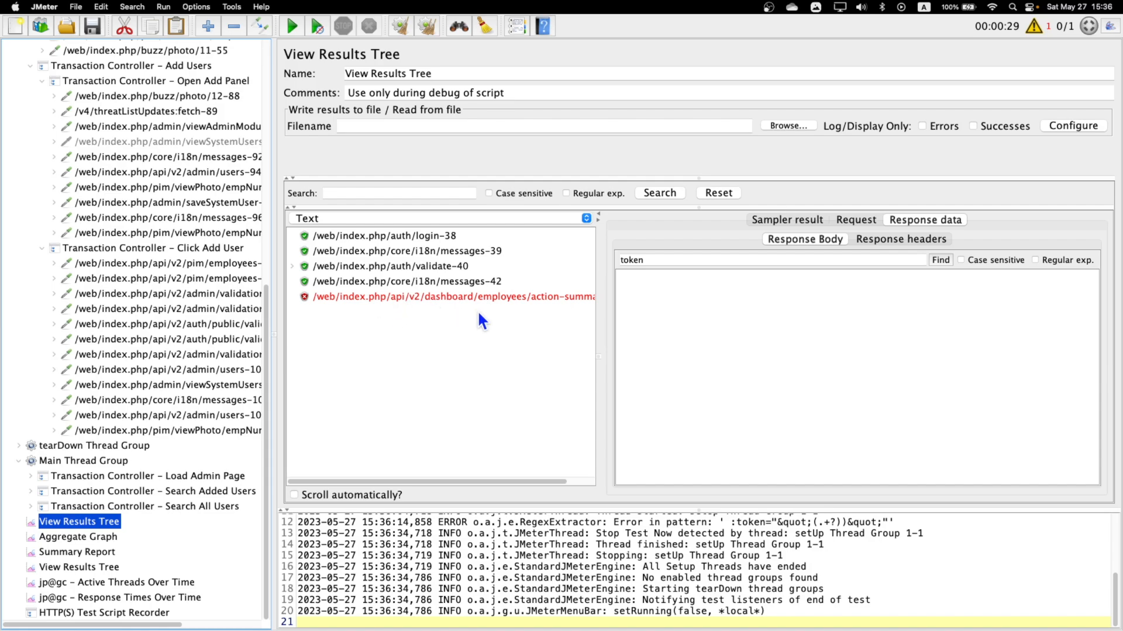
Examine the response body of the dashboard action-summary request and the _token parameter posted by the auth/validate-40-0 sub-request.
click(497, 299)
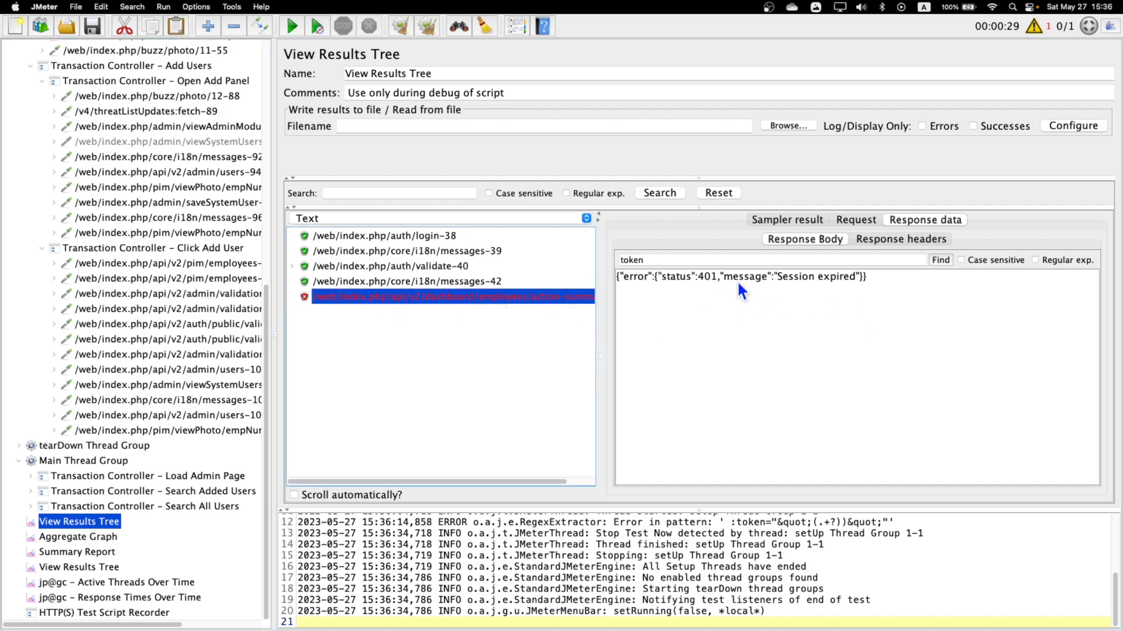
click(777, 276)
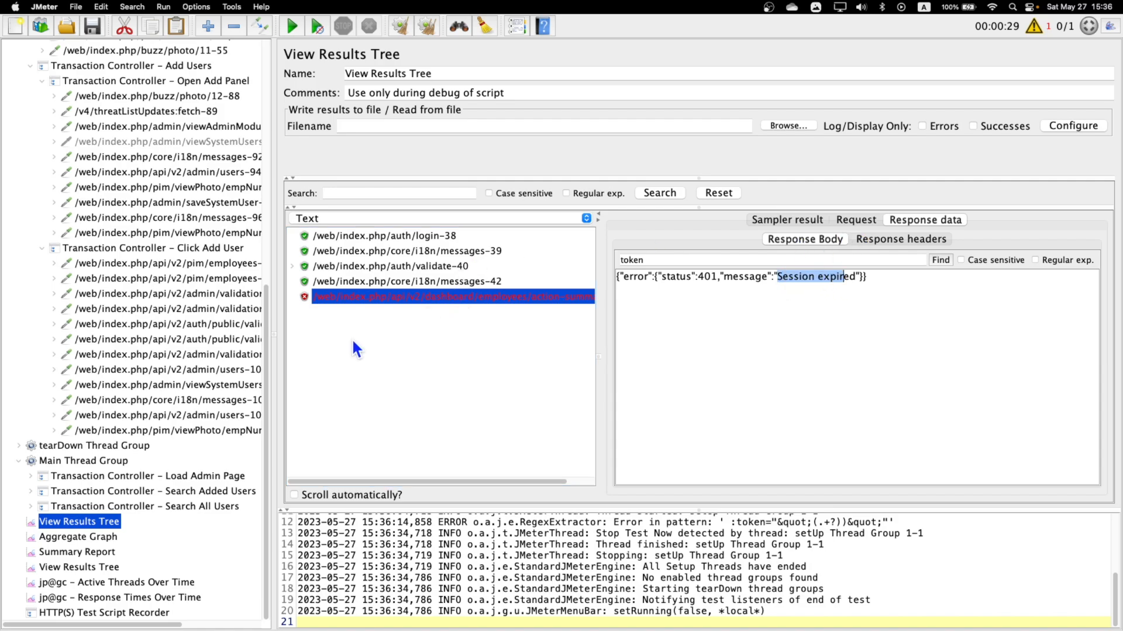
scroll(113, 296, up, 10)
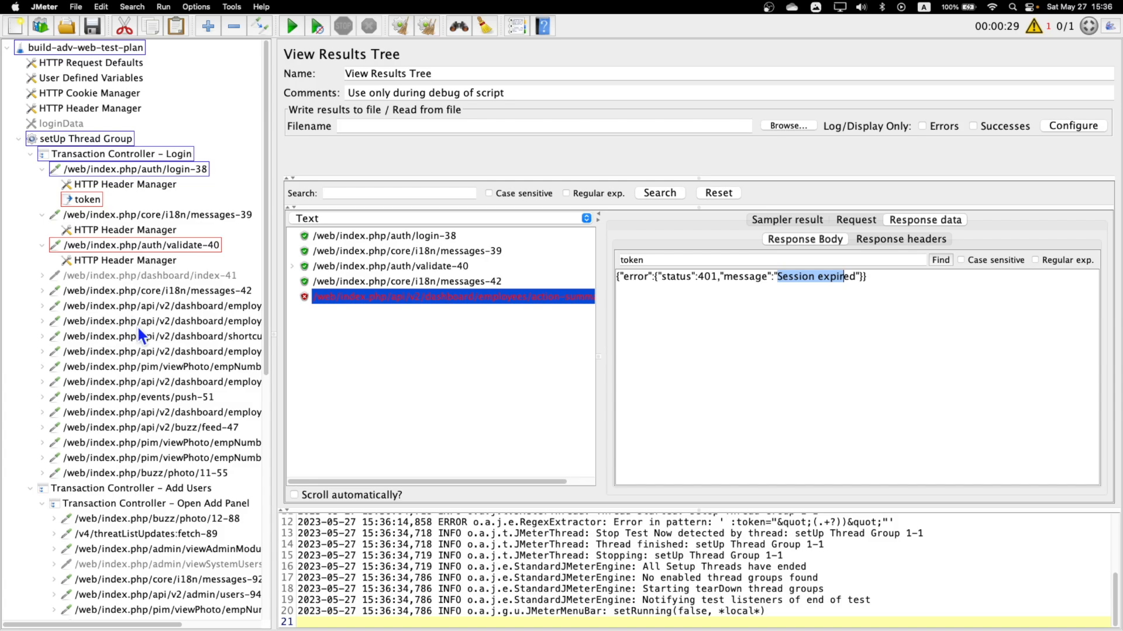
click(426, 266)
click(854, 221)
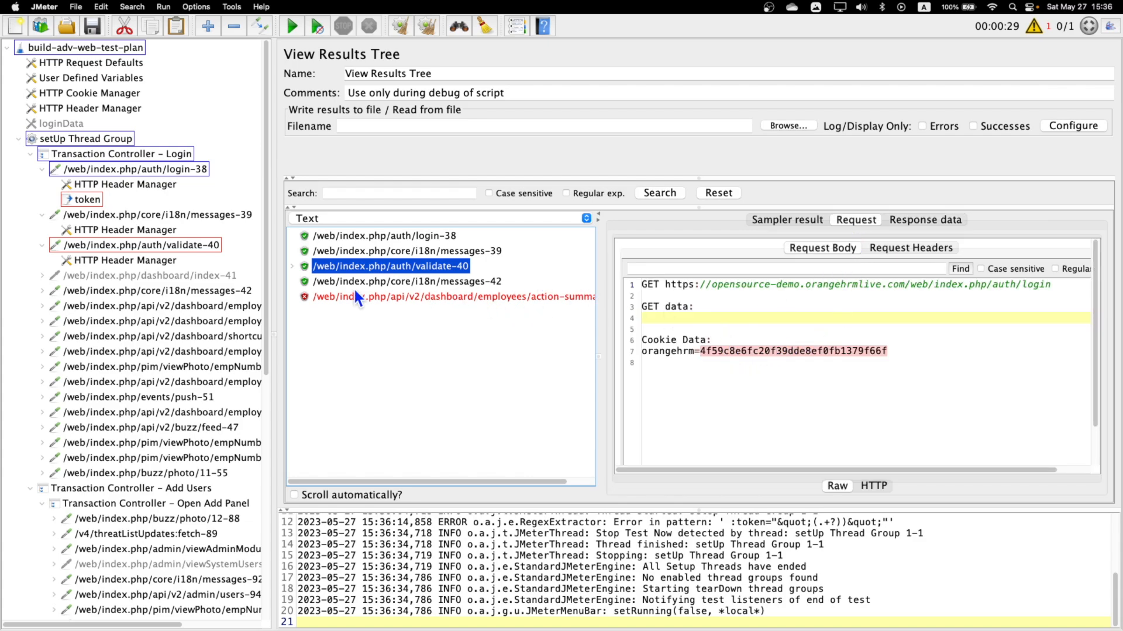
click(291, 266)
click(451, 282)
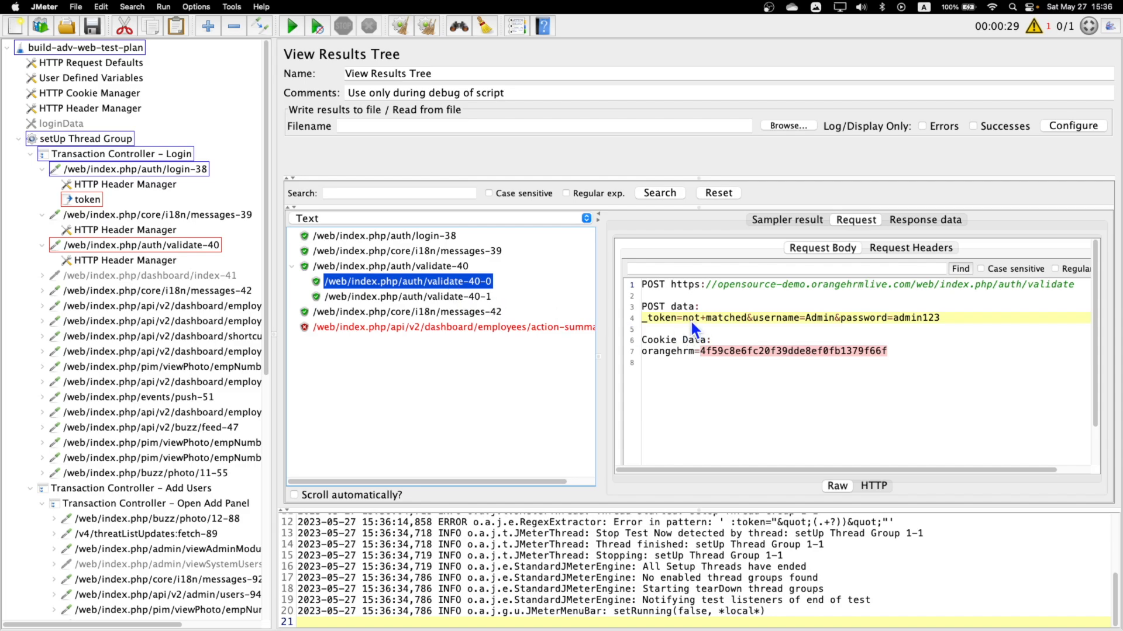
drag(681, 317, 715, 317)
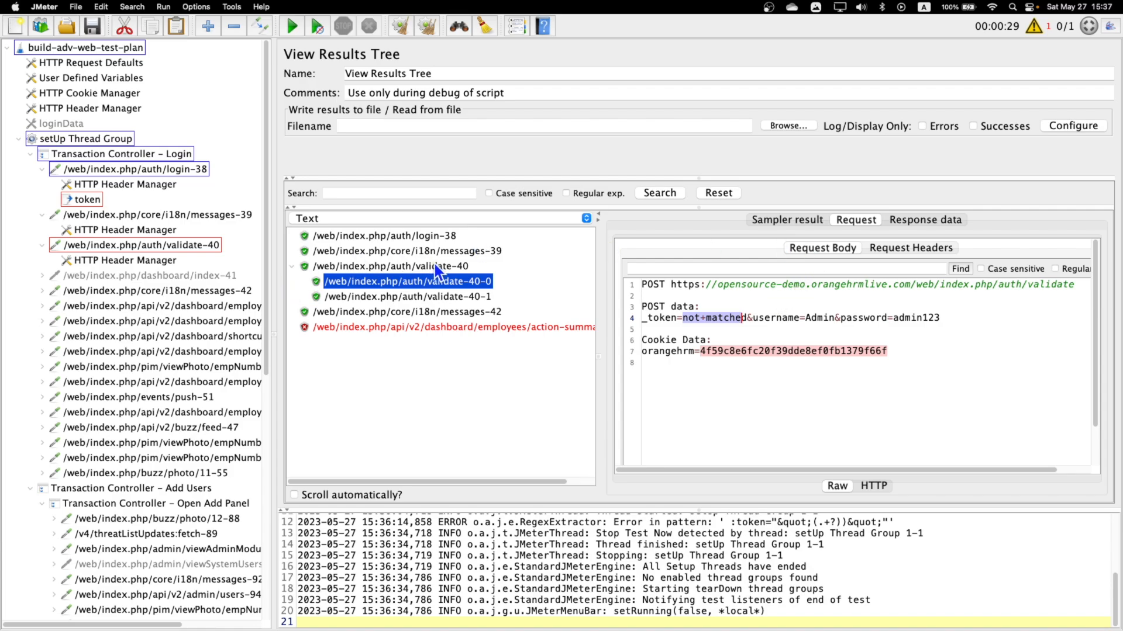
Show the auth/login-38 response in the second View Results Tree's RegExp Tester and enter the regular expression copied from the token extractor.
click(86, 200)
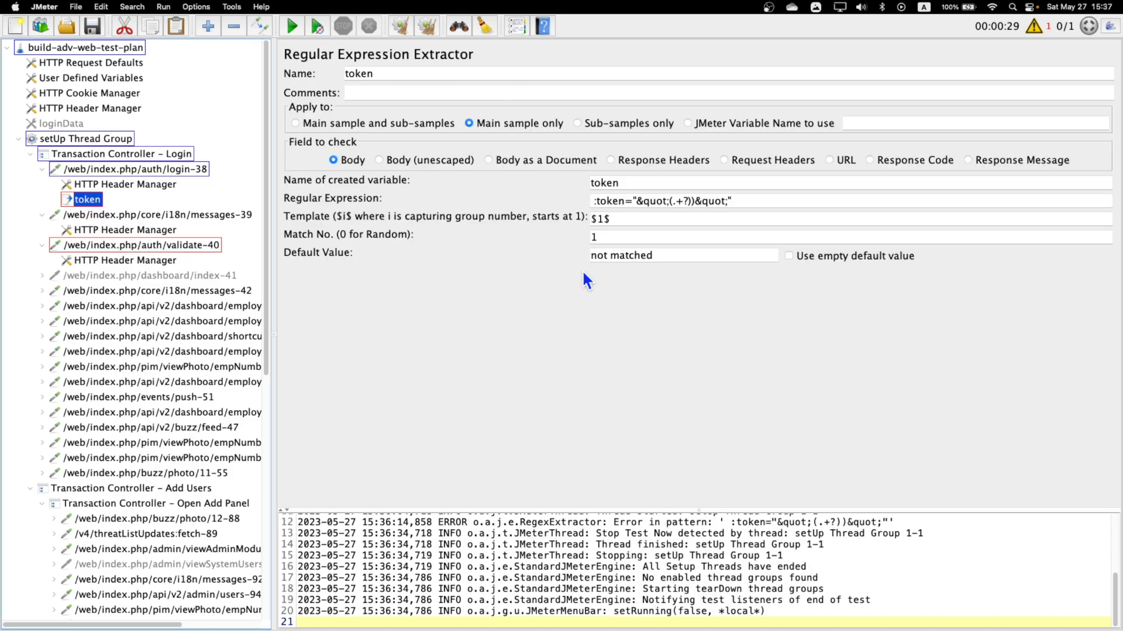
drag(747, 203, 420, 206)
key(super+c)
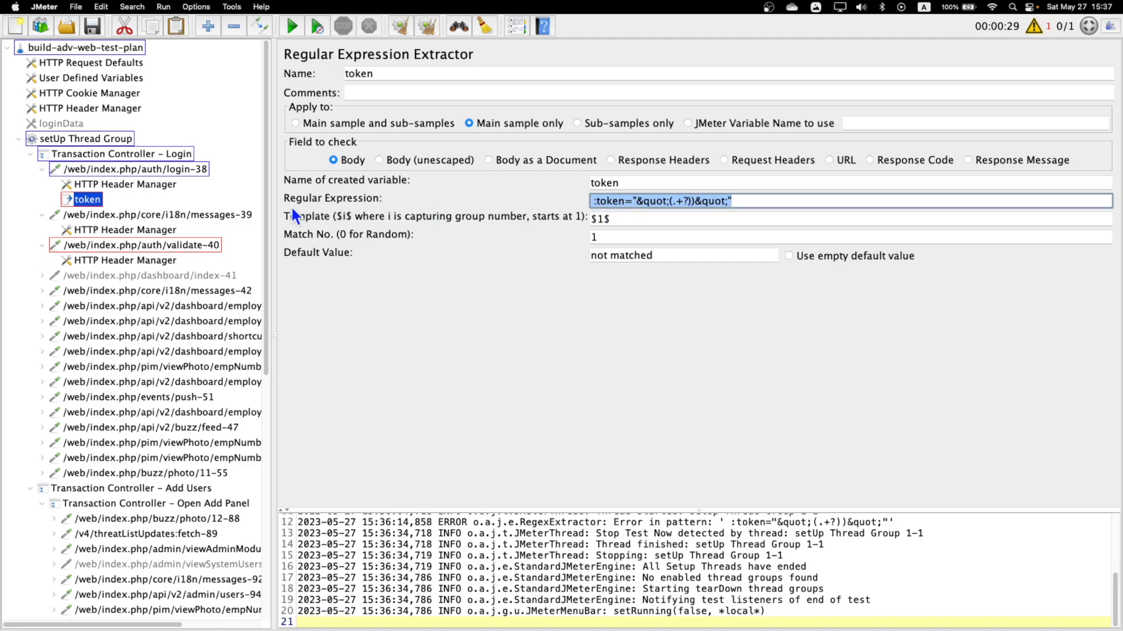
scroll(97, 576, down, 9)
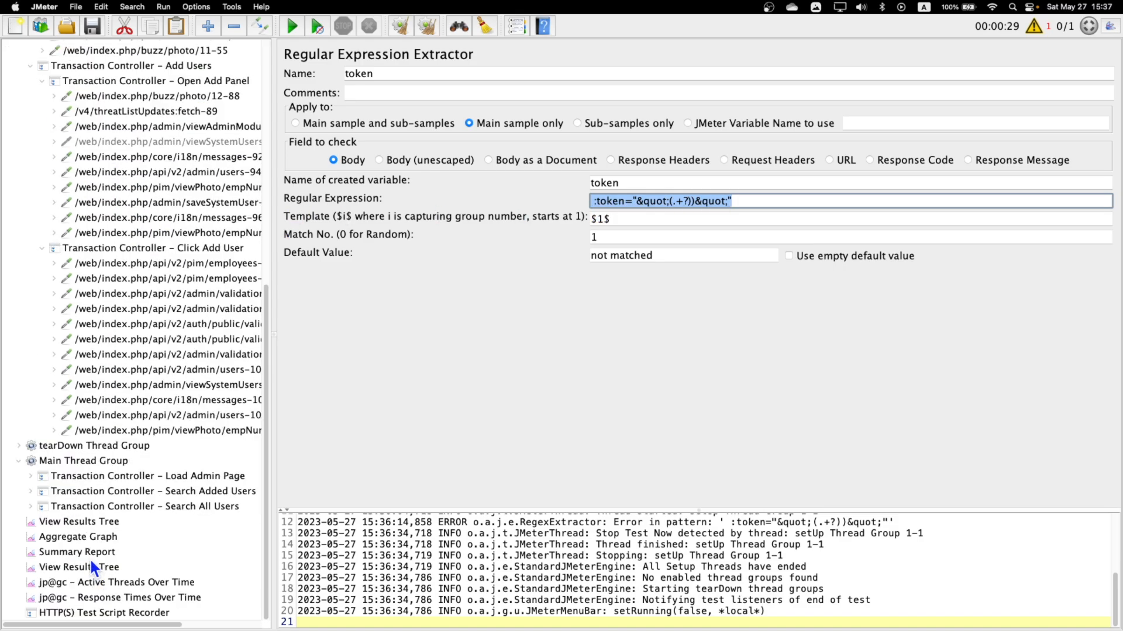
click(91, 568)
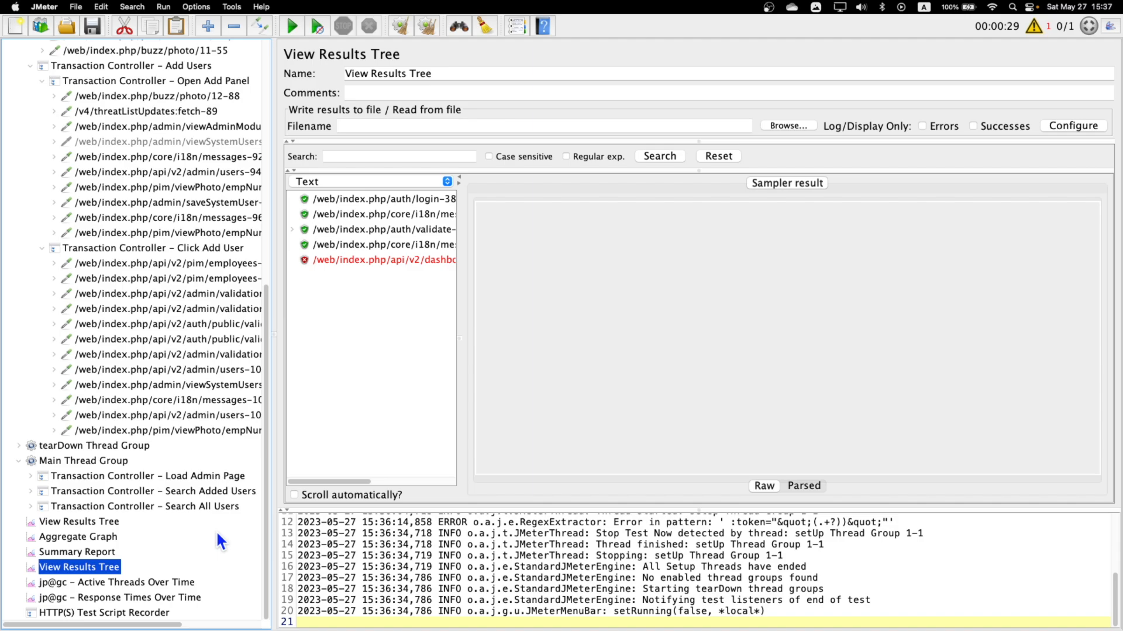
click(384, 202)
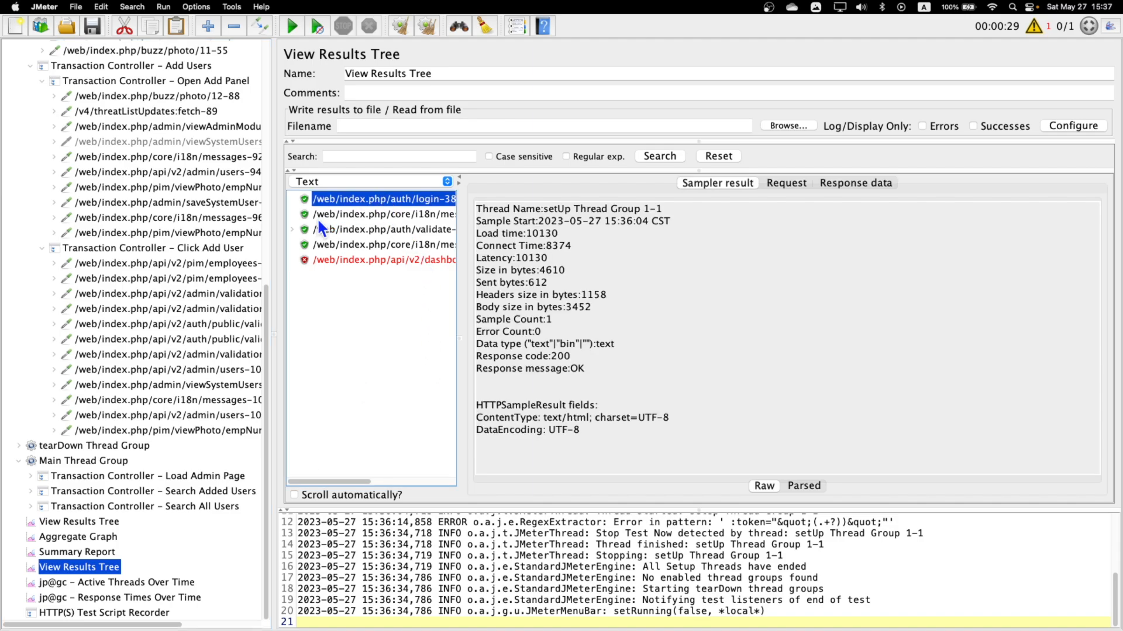
click(834, 183)
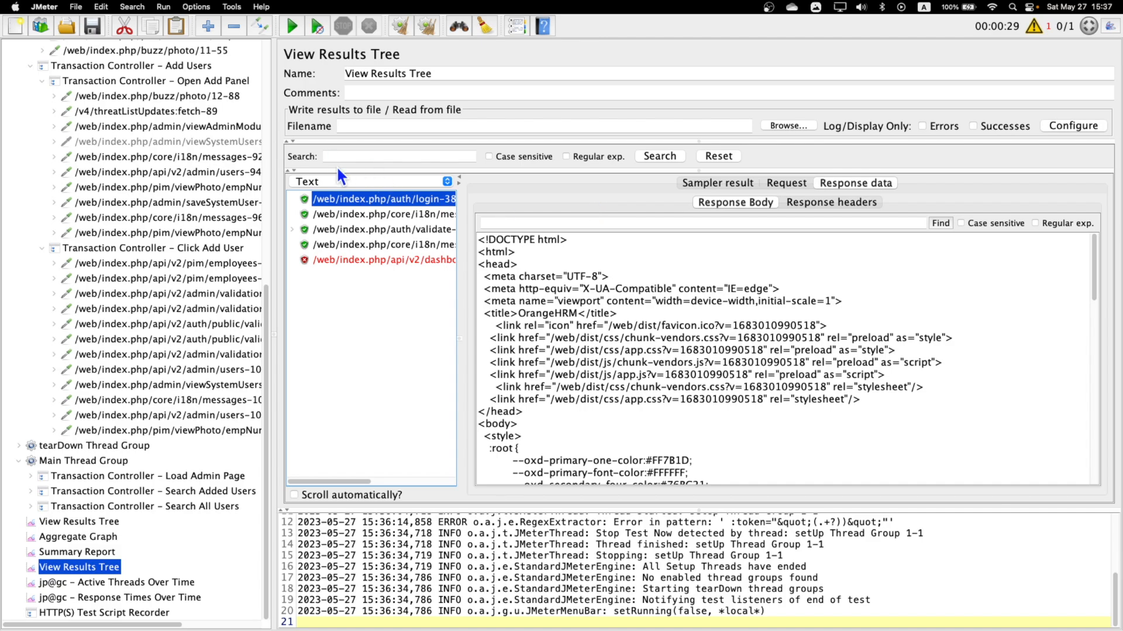
click(354, 180)
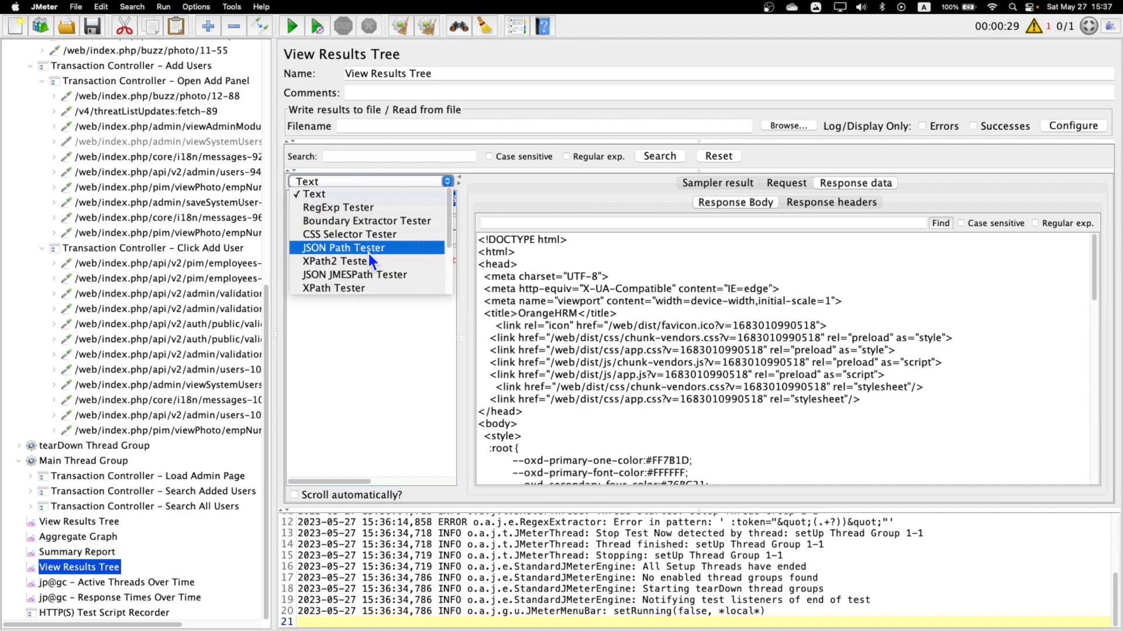
click(366, 208)
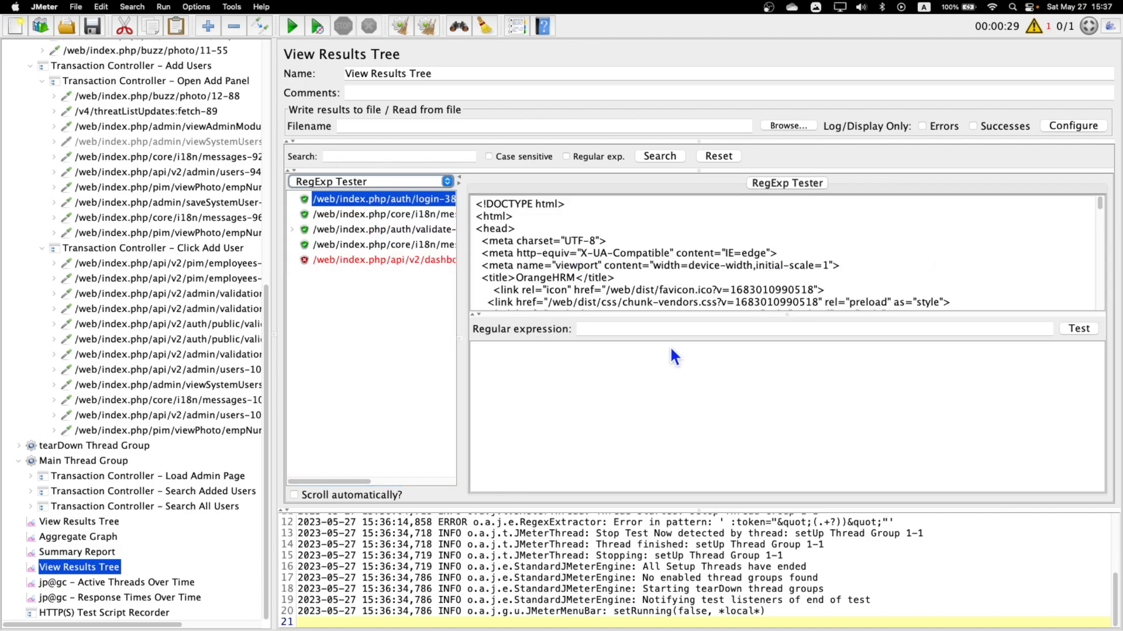
click(651, 329)
key(super+v)
key(Return)
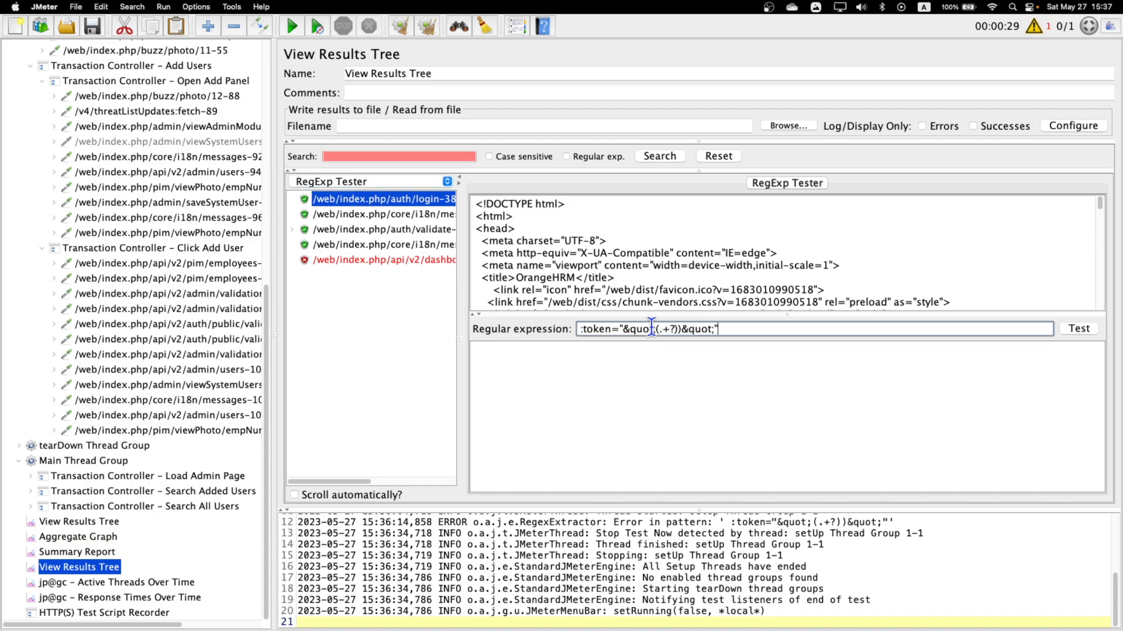
Replace the tester's regular expression with "token", locate the token attribute in the login response and test the expression.
drag(732, 328, 553, 324)
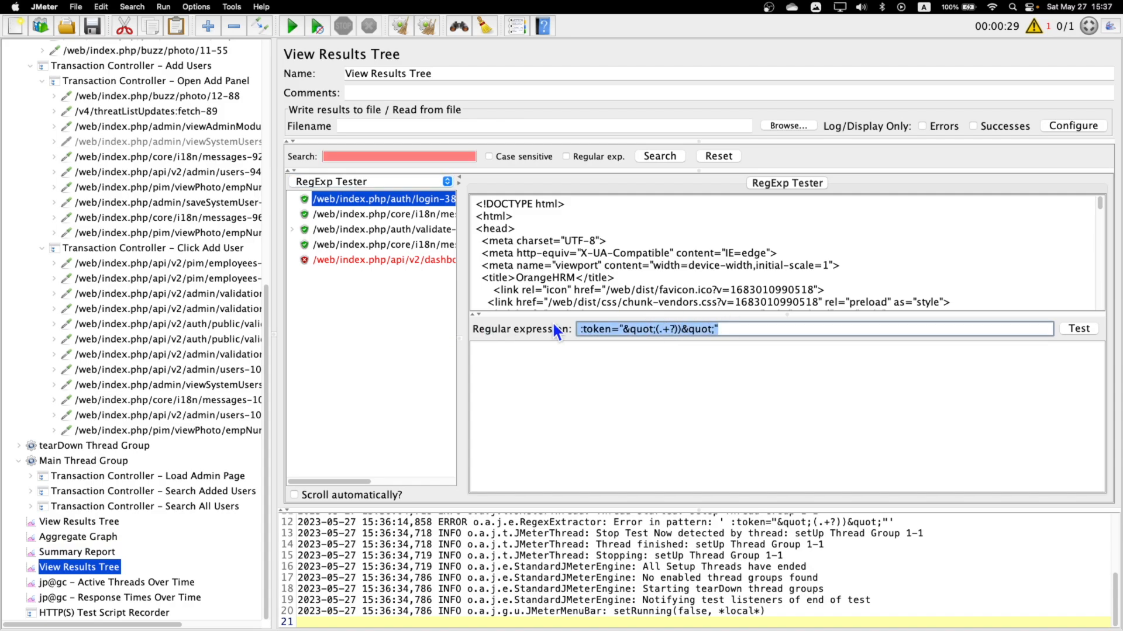
text(k)
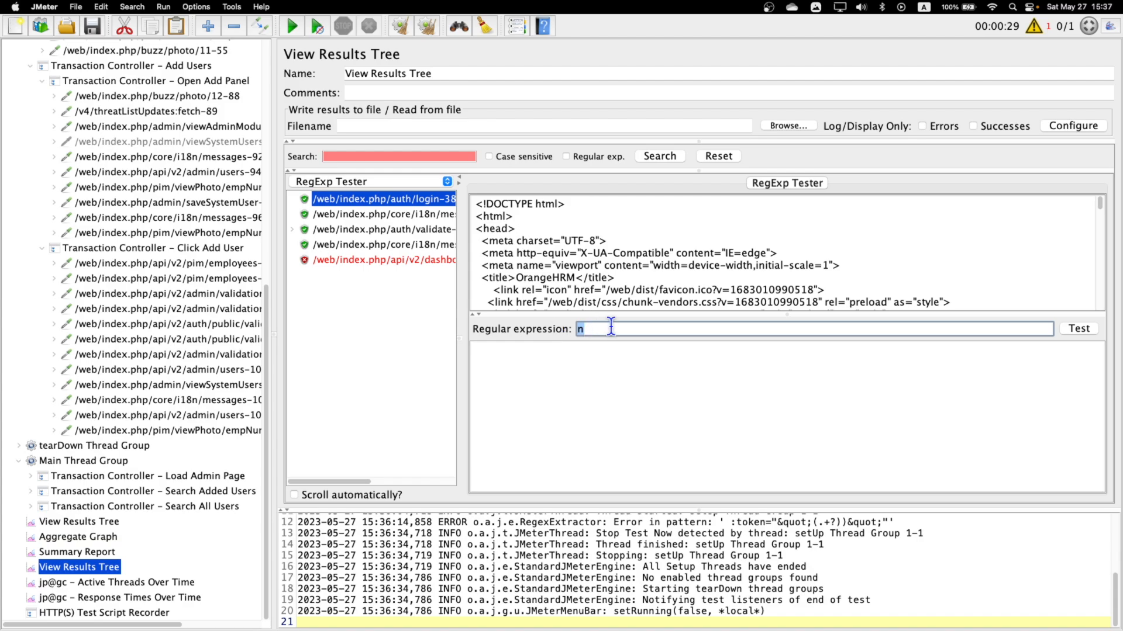
click(610, 328)
key(BackSpace)
text(token)
scroll(661, 281, down, 10)
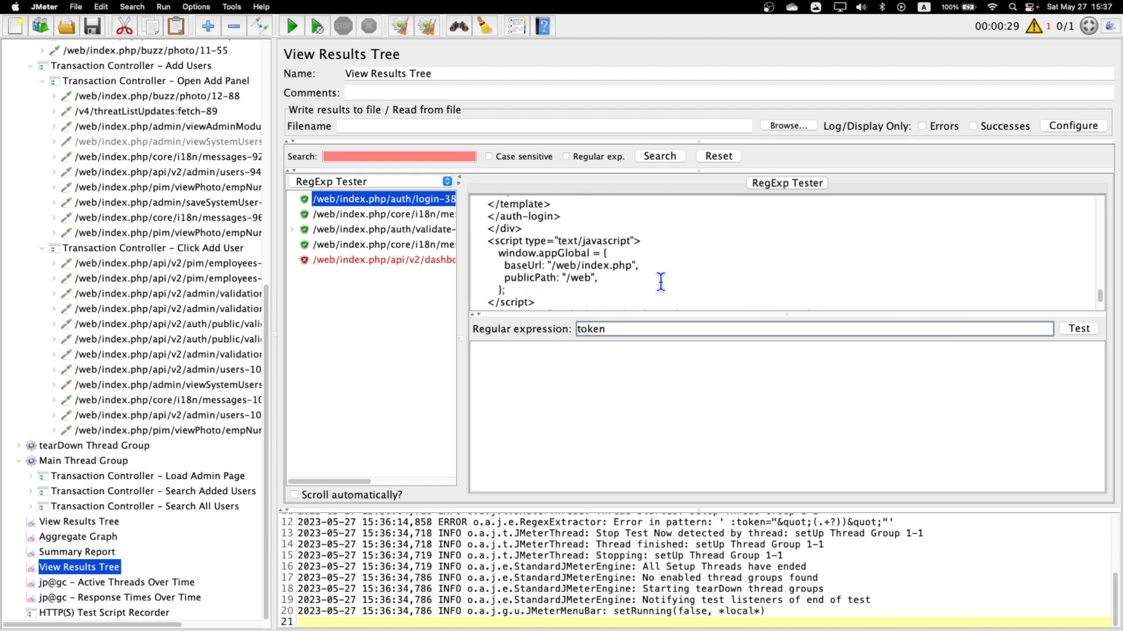
scroll(660, 282, up, 5)
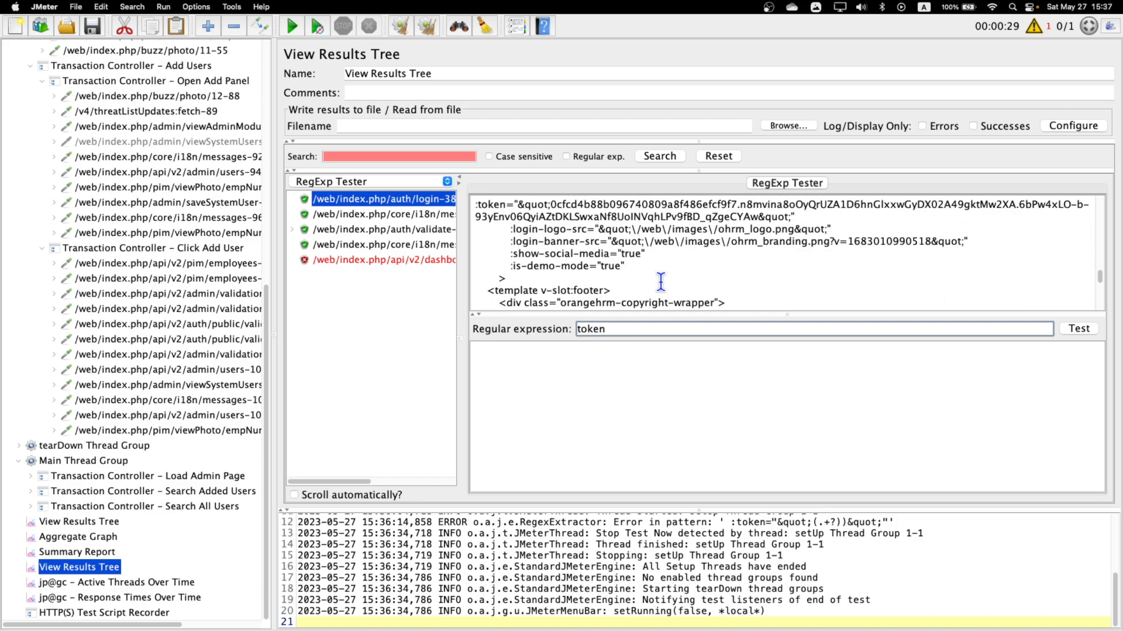
click(1067, 330)
Build the expression :token="&quot;(.+?))&quot;" from the token attribute copied out of the login response and test it.
double_click(618, 328)
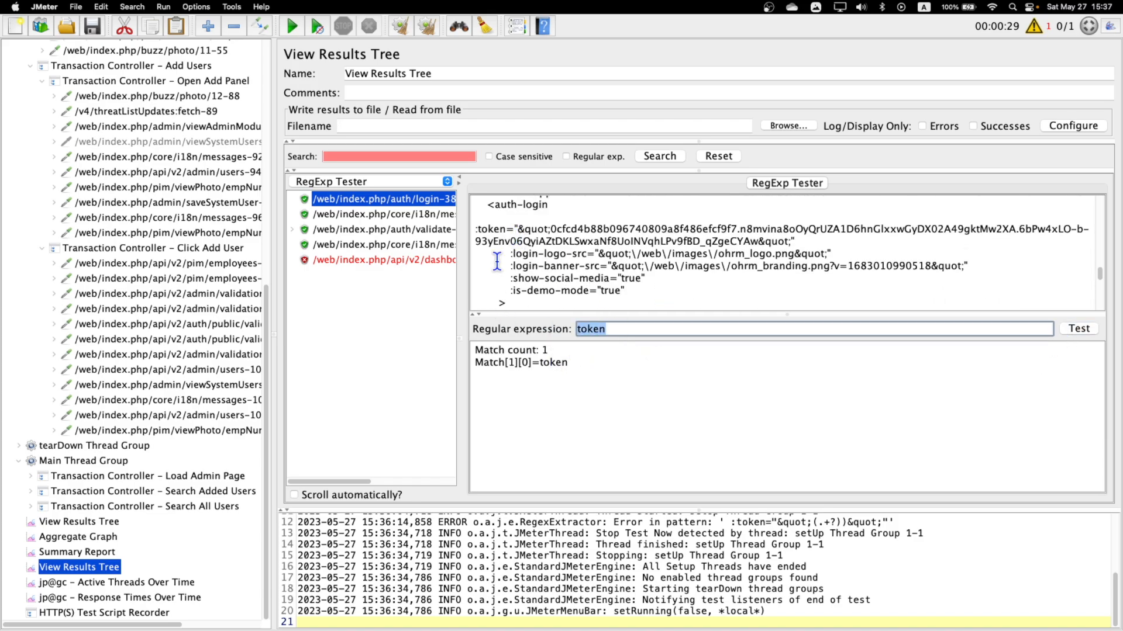
click(514, 229)
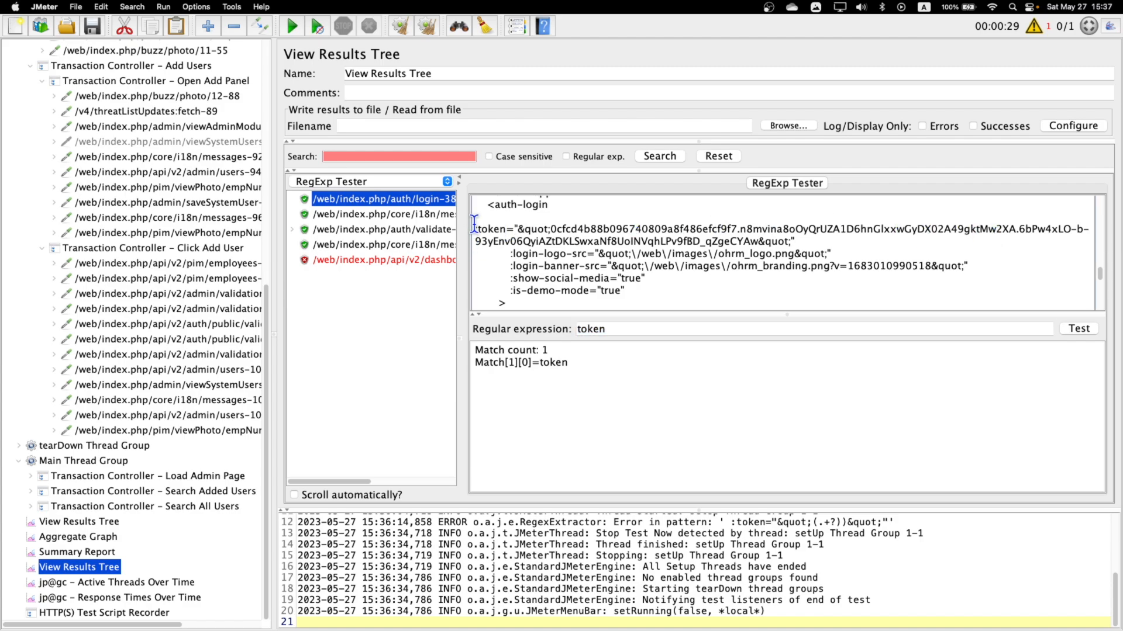
drag(475, 228, 879, 244)
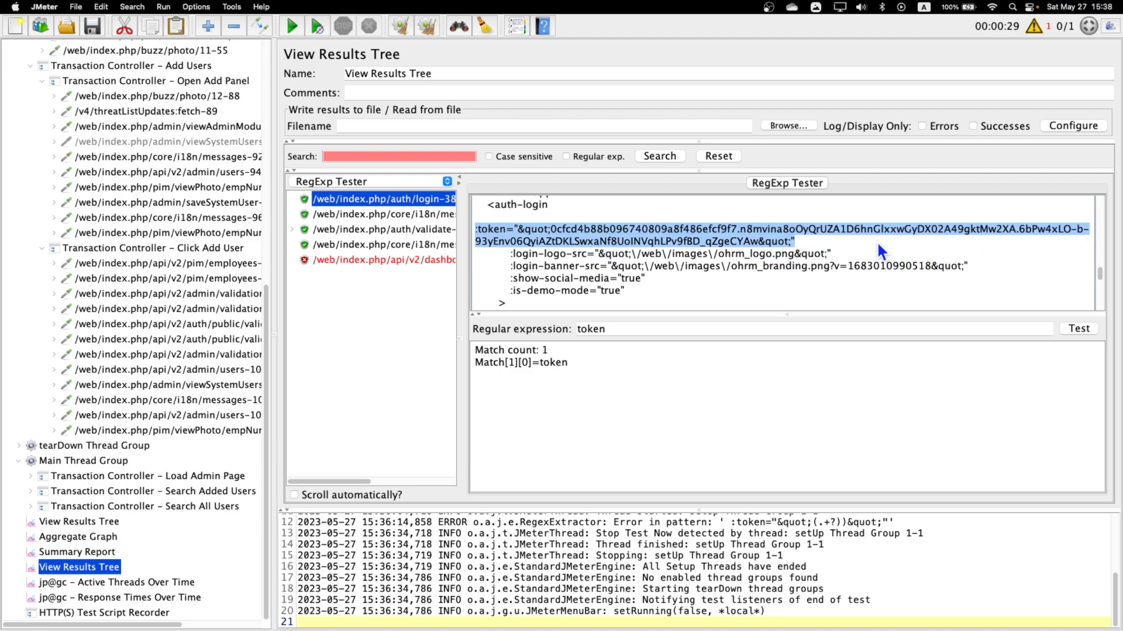
key(super+c)
click(649, 330)
key(super+a)
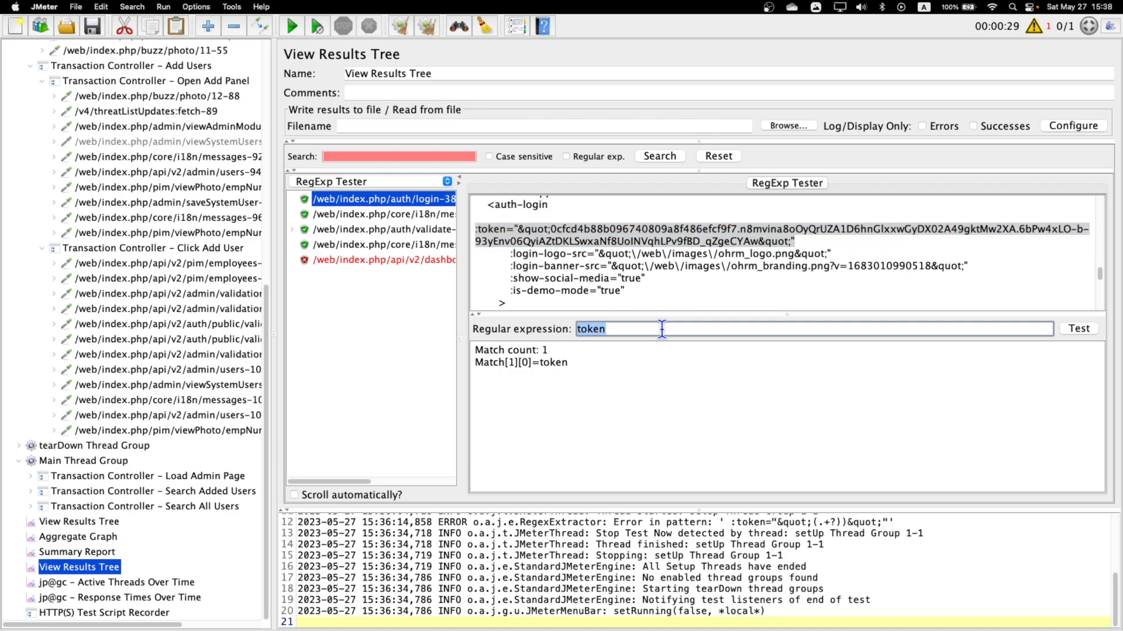
key(super+v)
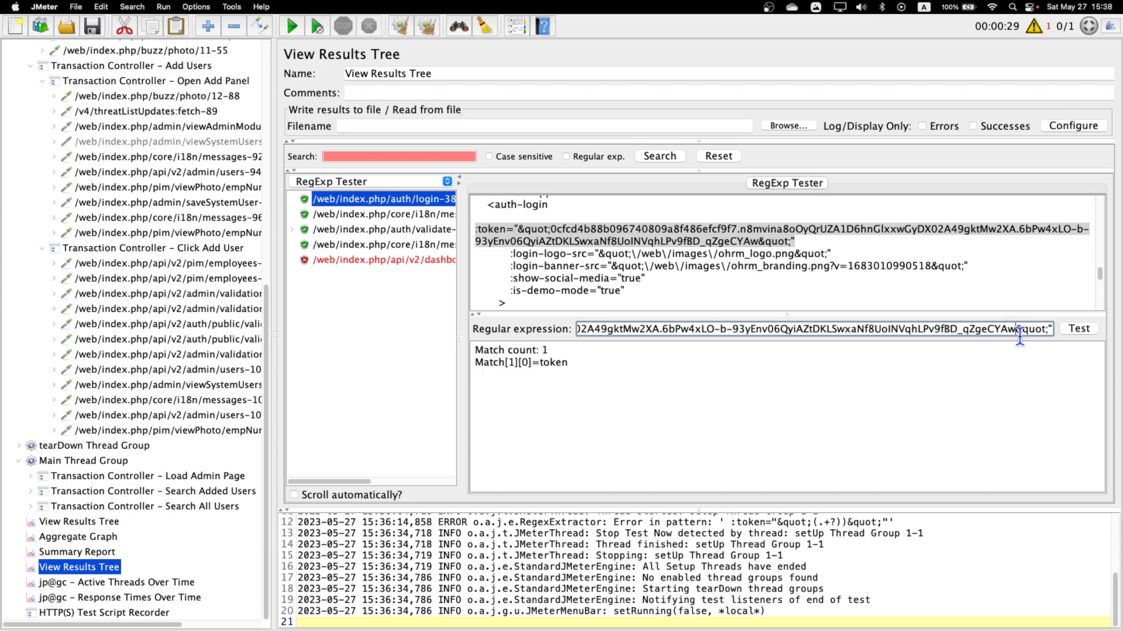
drag(1016, 329, 654, 327)
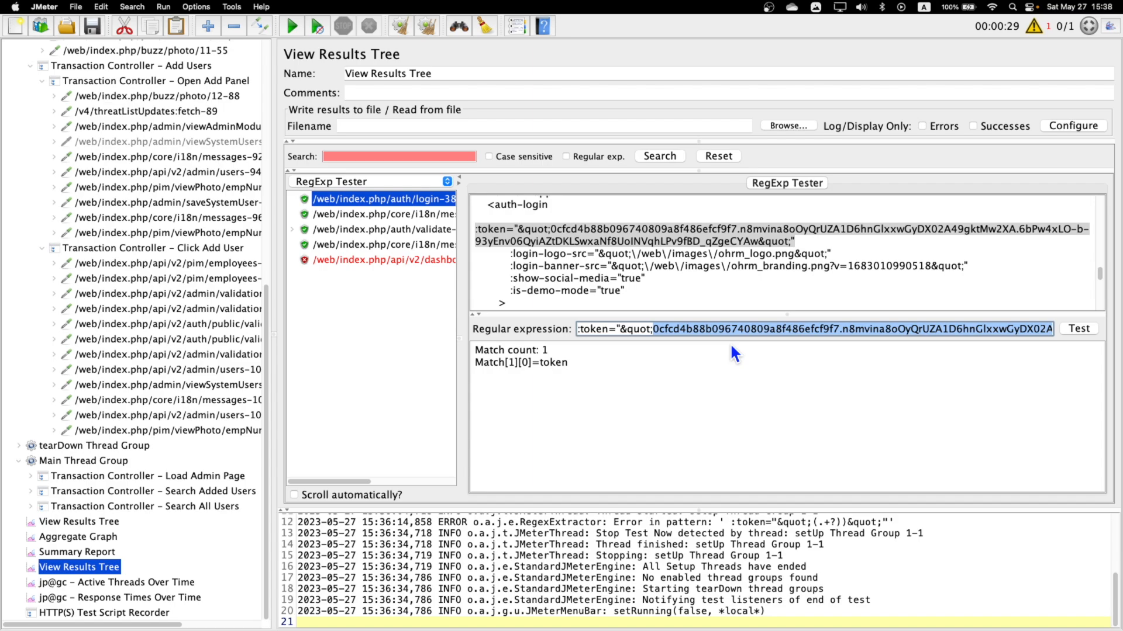
key(BackSpace)
text(().)
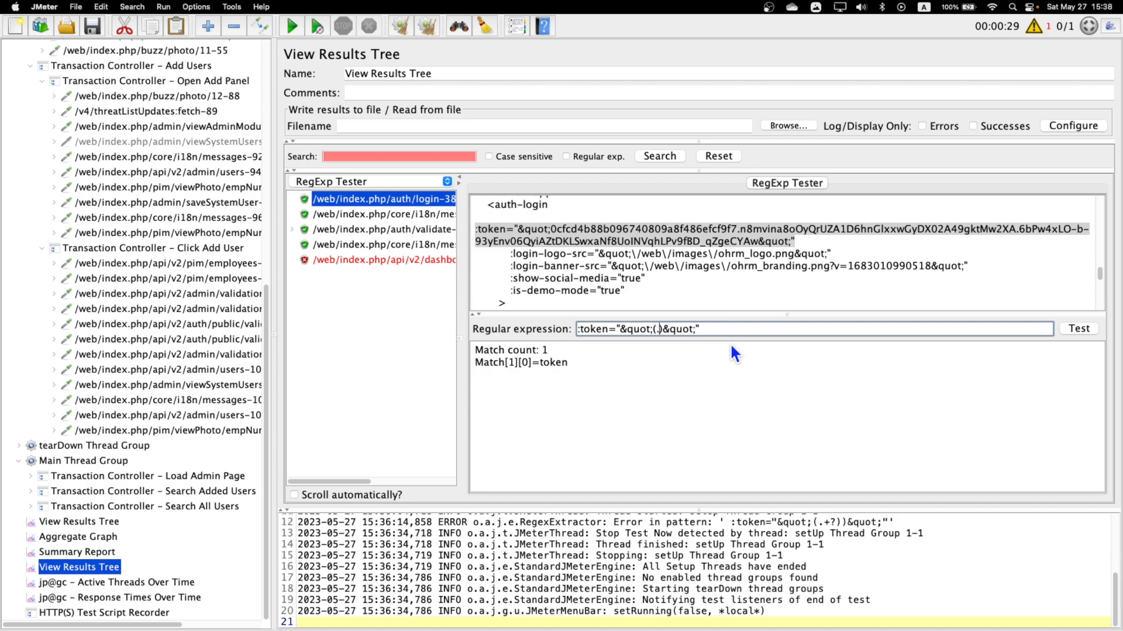
text(+?))
click(1074, 331)
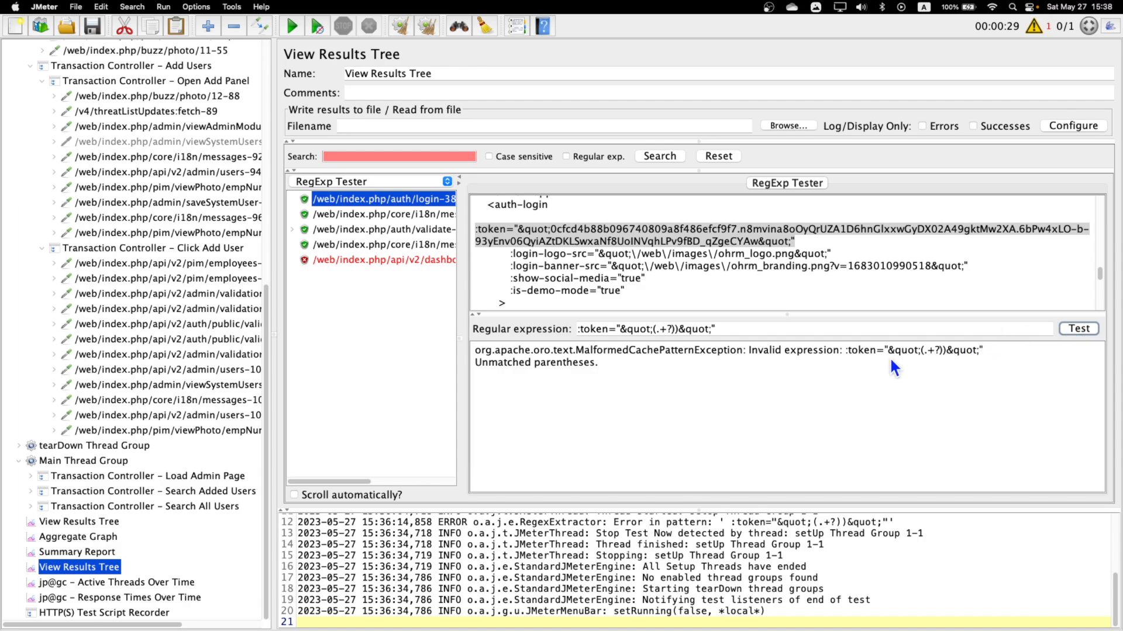
Correct the tester's expression to :token="&quot;(.+?)&quot;" by removing the extra closing parenthesis, and test it again.
click(484, 366)
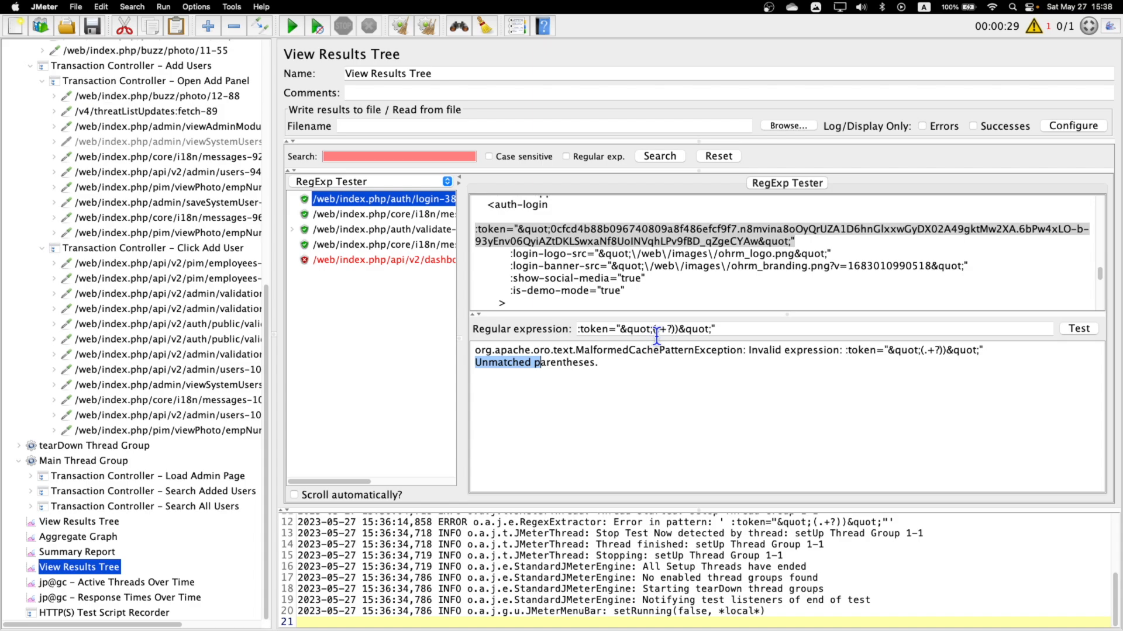
click(678, 329)
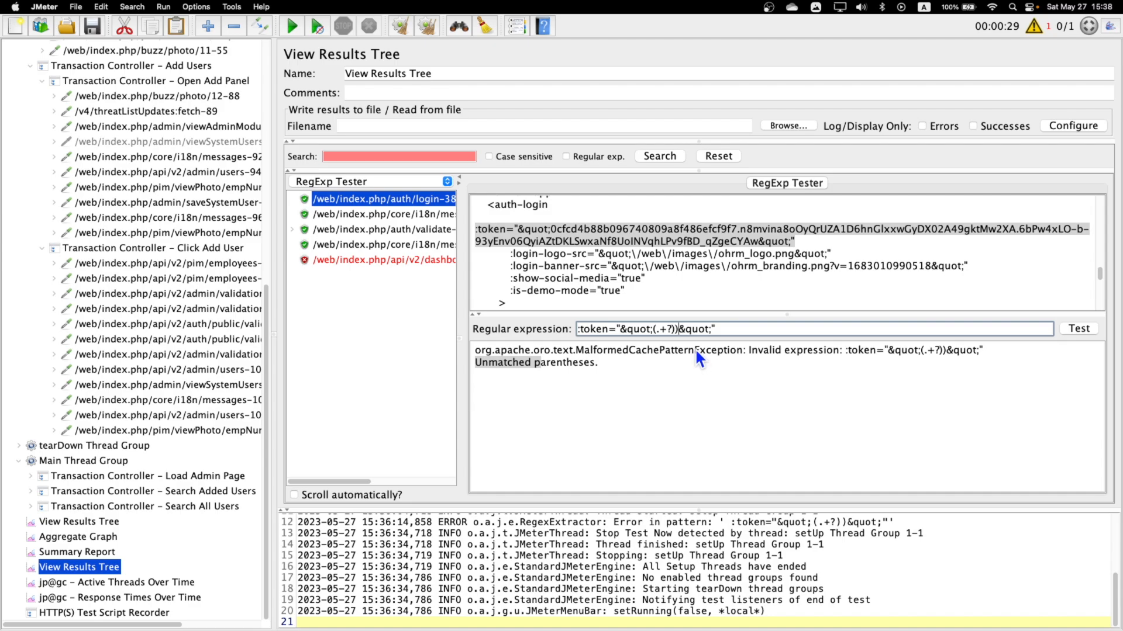
click(1086, 329)
Remove the extra closing parenthesis from the token extractor under auth/login-38 so its regular expression reads :token="&quot;(.+?)&quot;".
drag(713, 329, 388, 304)
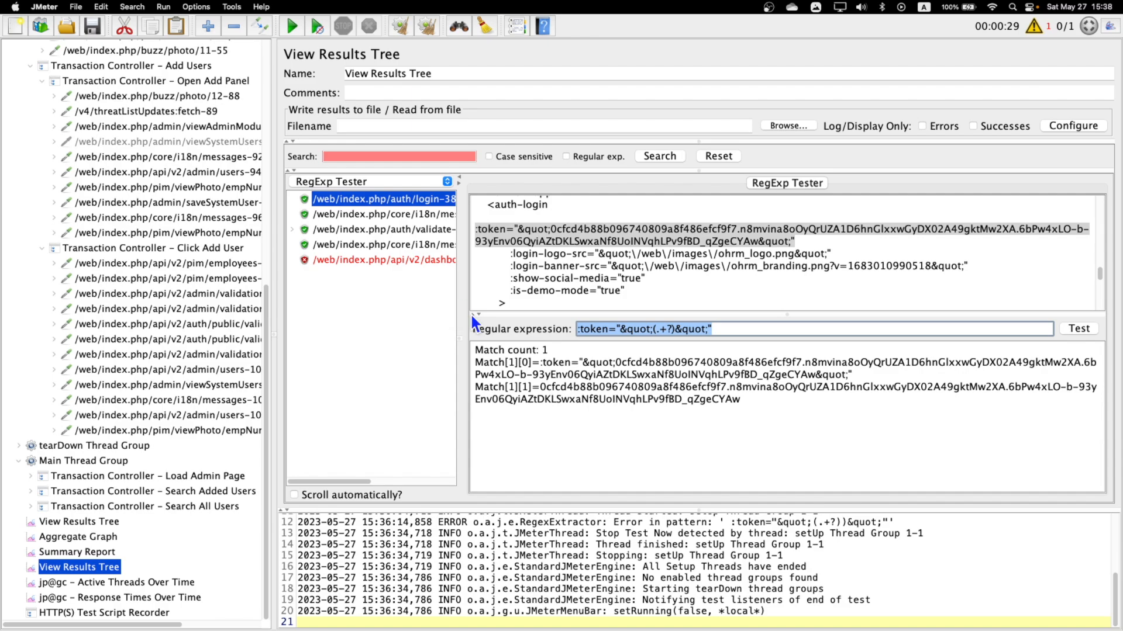
scroll(180, 251, up, 15)
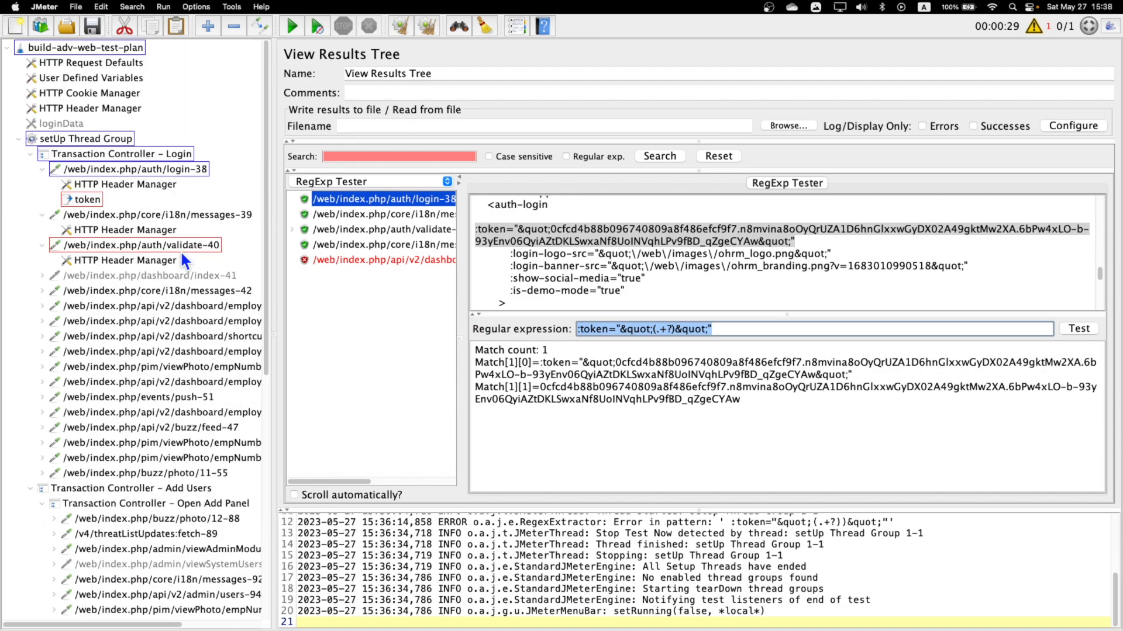
click(88, 200)
click(692, 201)
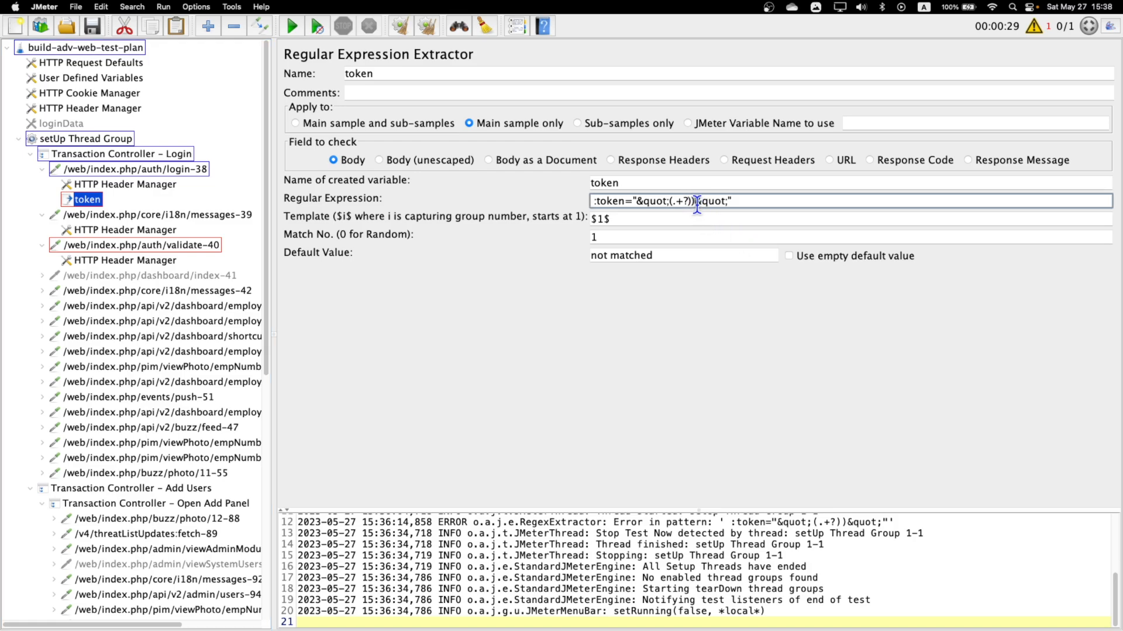
key(BackSpace)
Return to the first View Results Tree, clear all previous results and run the test plan again.
scroll(178, 402, down, 10)
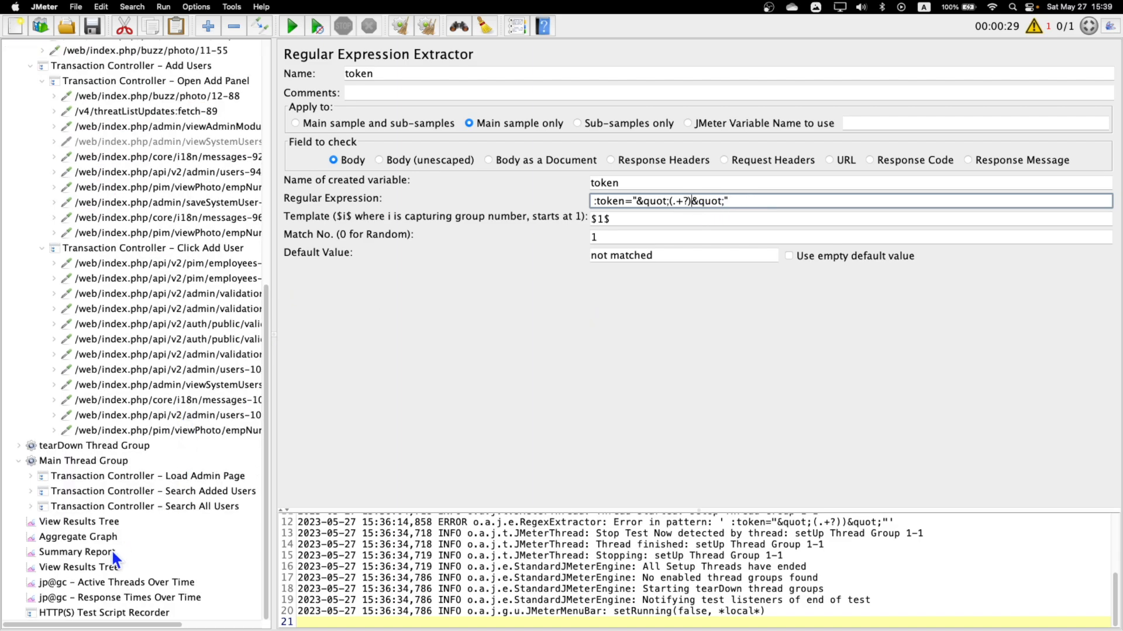
click(89, 523)
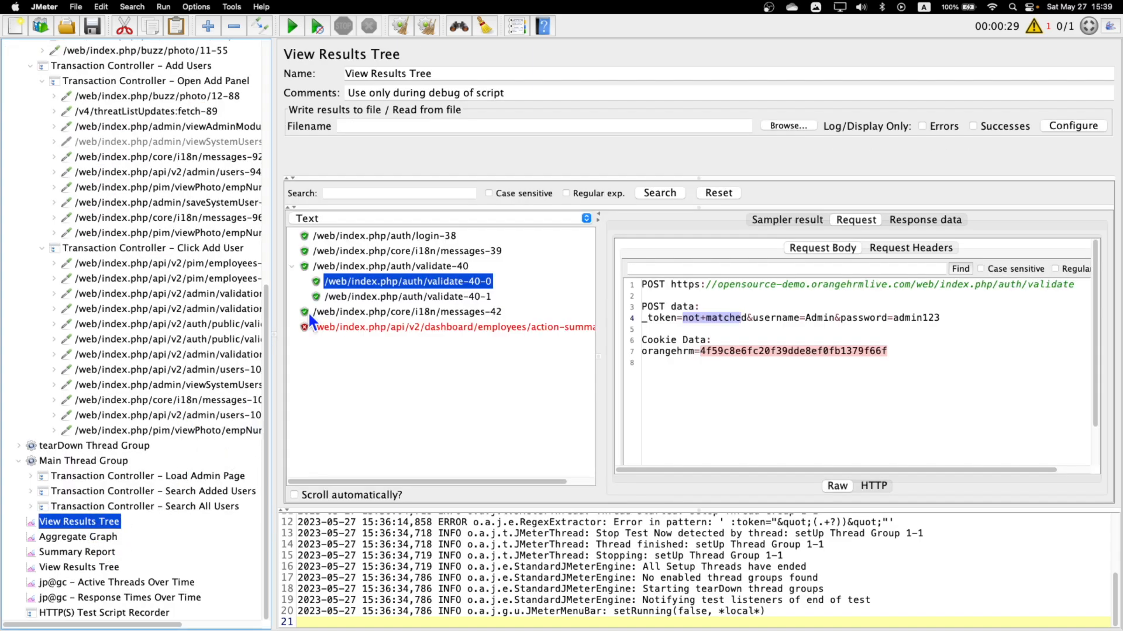
click(428, 27)
click(306, 32)
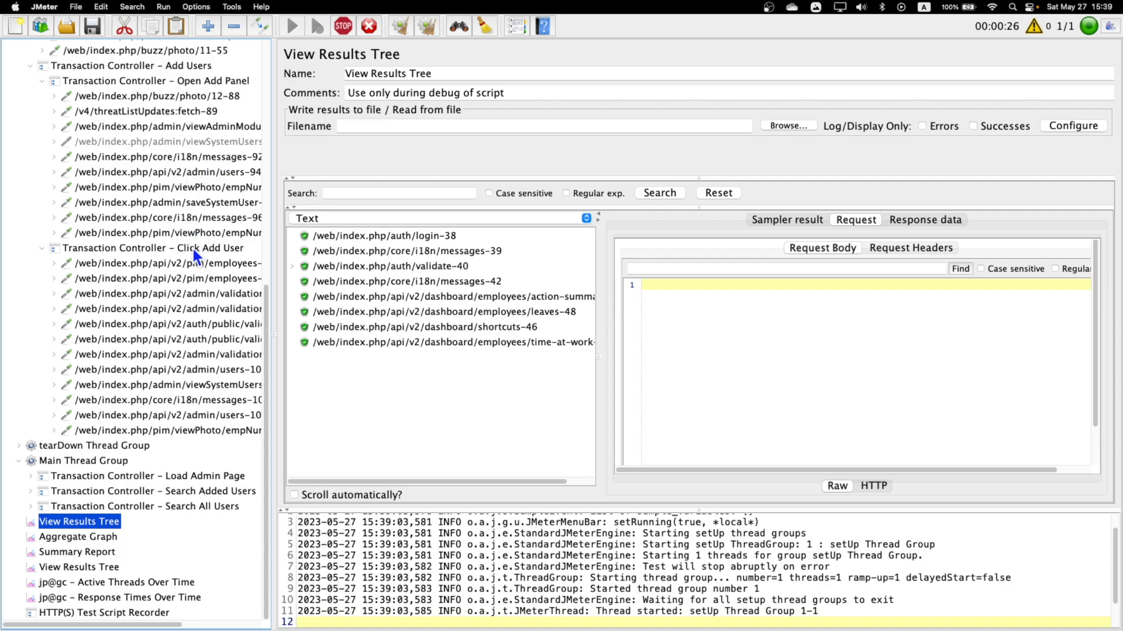
Follow the incoming samples down to the Login transaction and turn on automatic scrolling of the results list.
scroll(194, 256, up, 2)
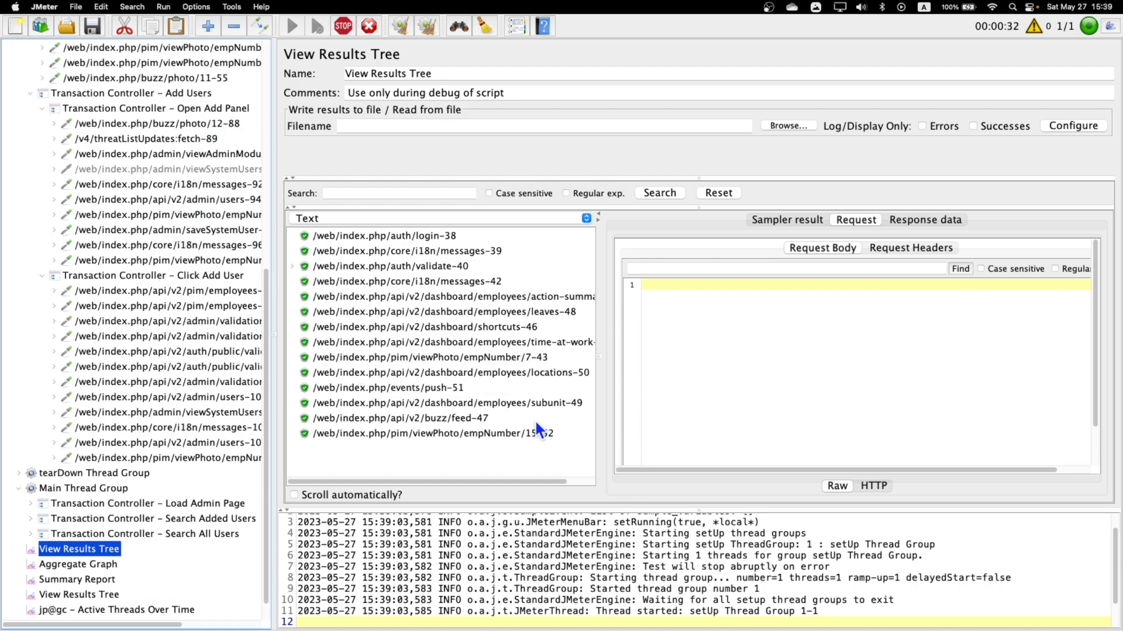
scroll(536, 421, down, 2)
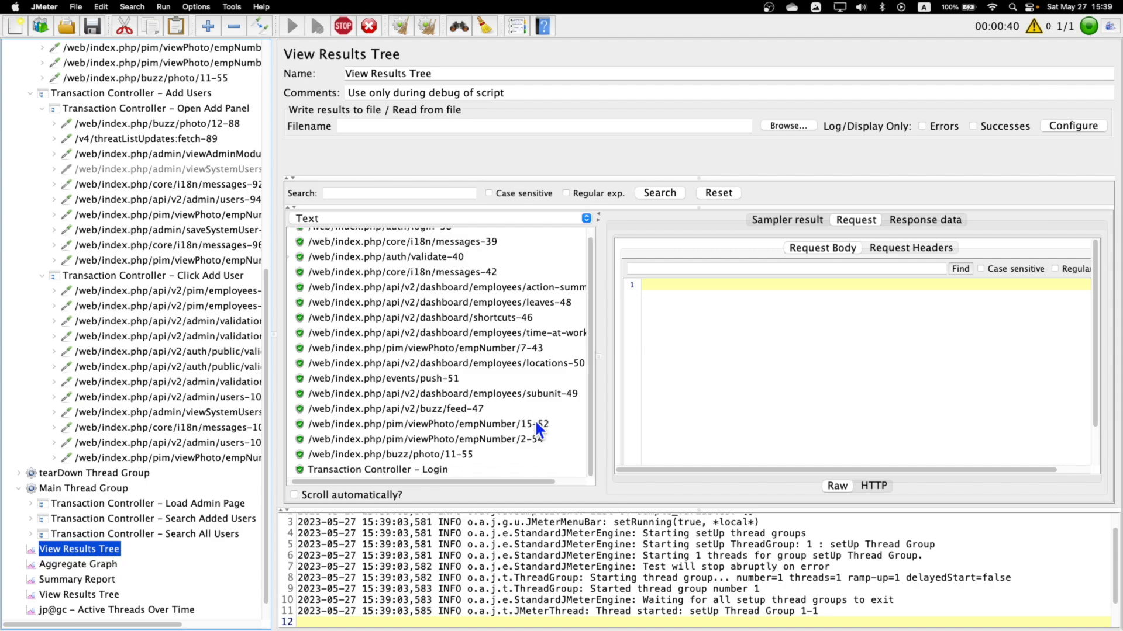
click(447, 470)
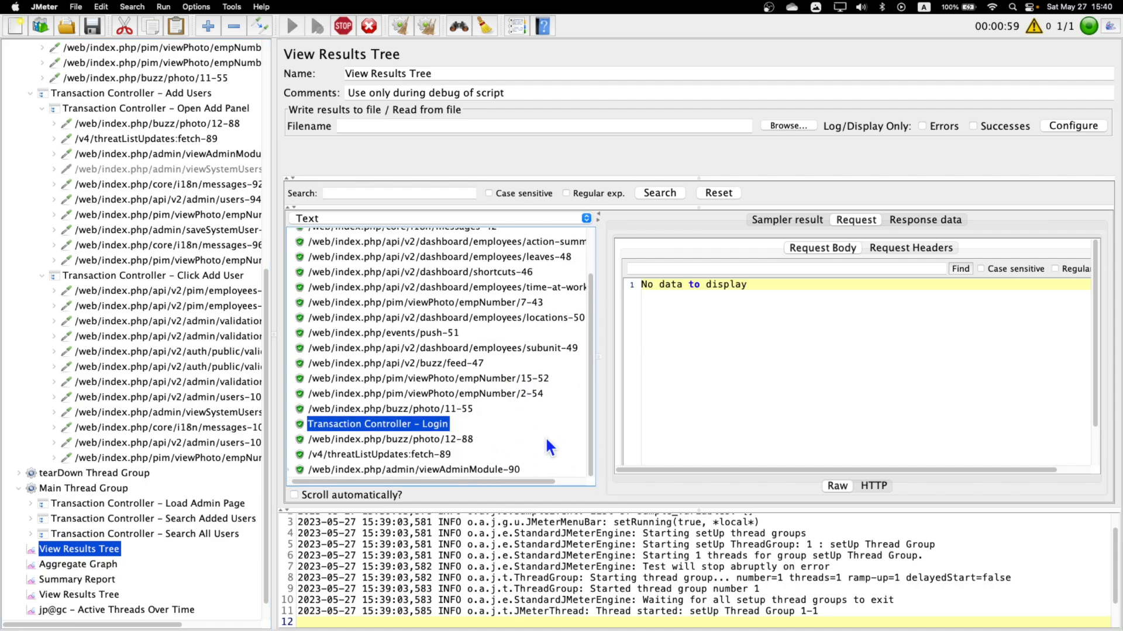
click(294, 496)
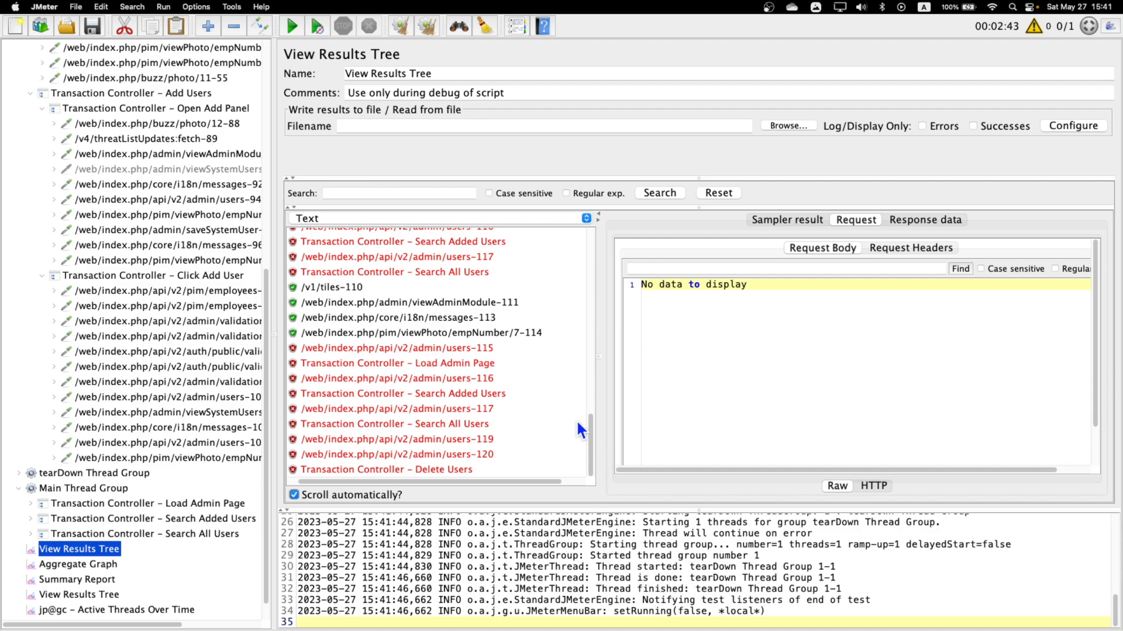
Inspect the request body of the admin/users-115 sample and look through the samples that precede it.
scroll(570, 433, up, 5)
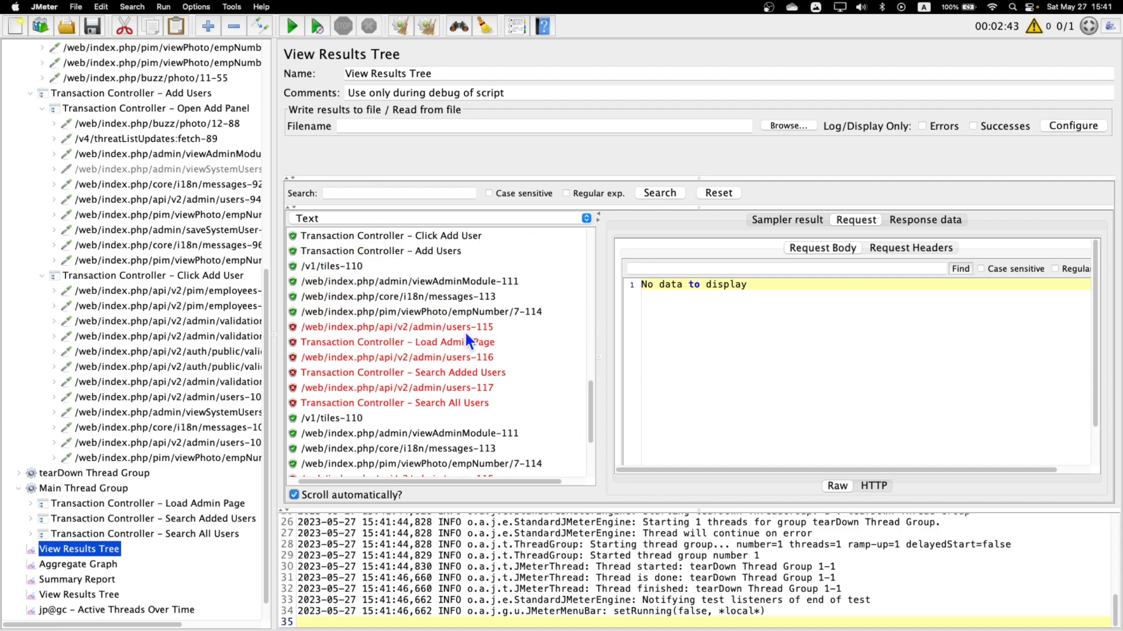
click(465, 331)
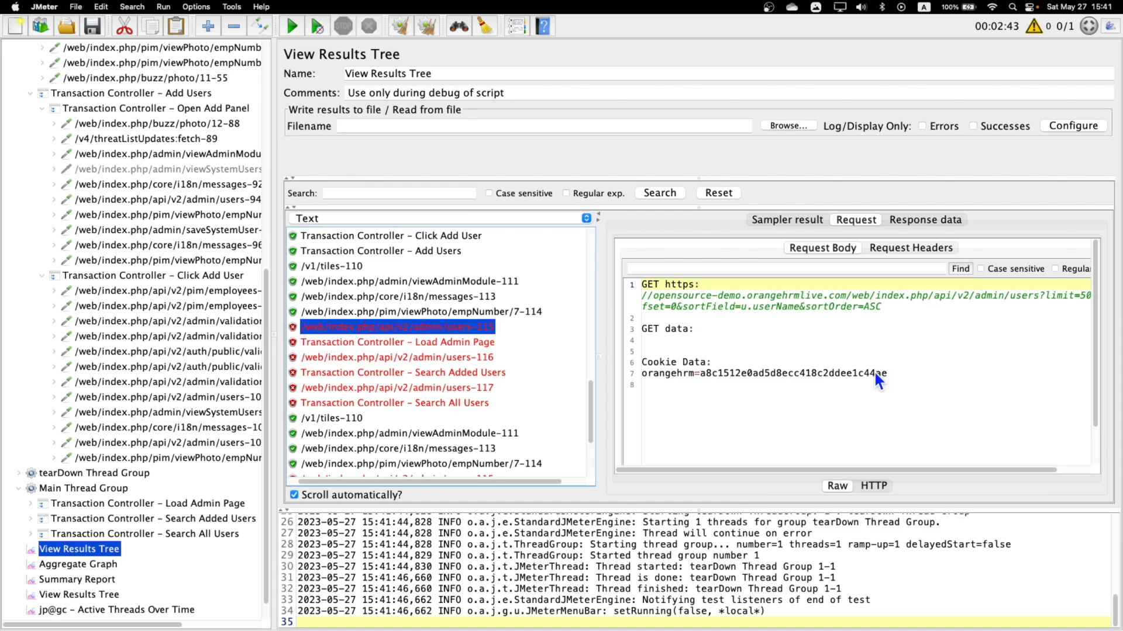
scroll(433, 362, up, 1)
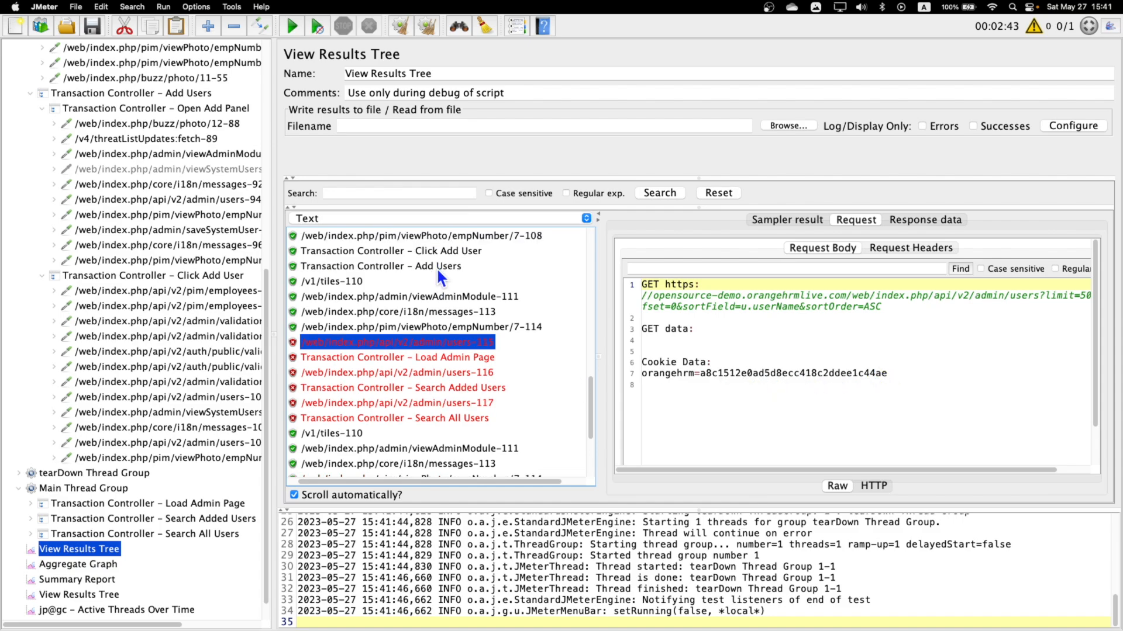
scroll(438, 269, up, 4)
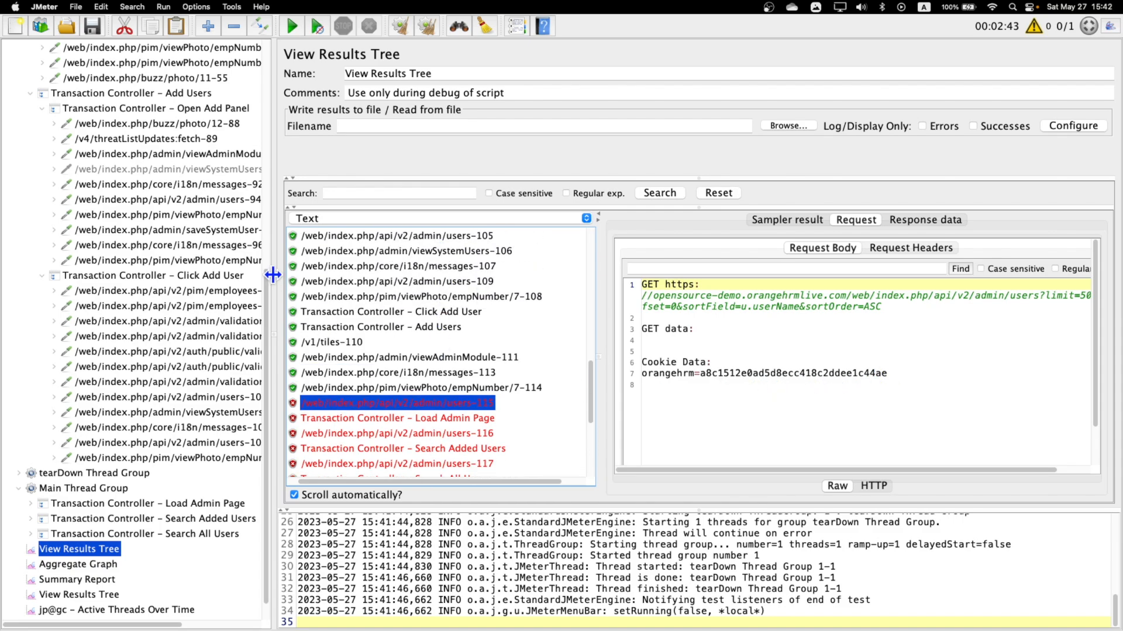
Widen the test plan tree and enable Generate parent sample for the Login and Add Users transaction controllers.
drag(274, 275, 364, 274)
scroll(199, 327, up, 10)
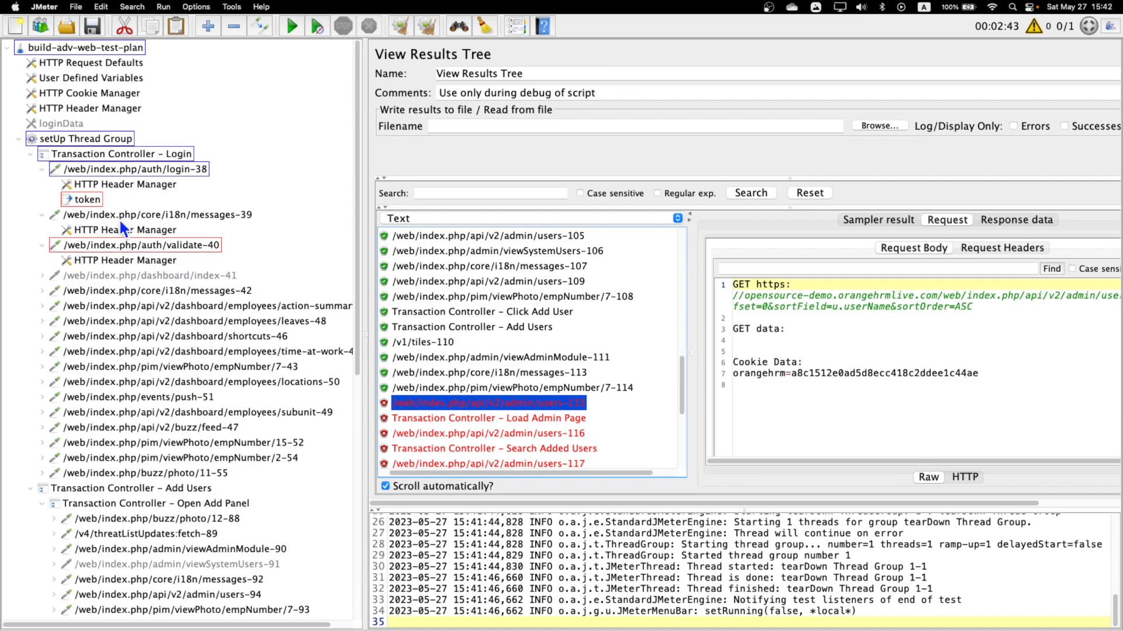
click(172, 153)
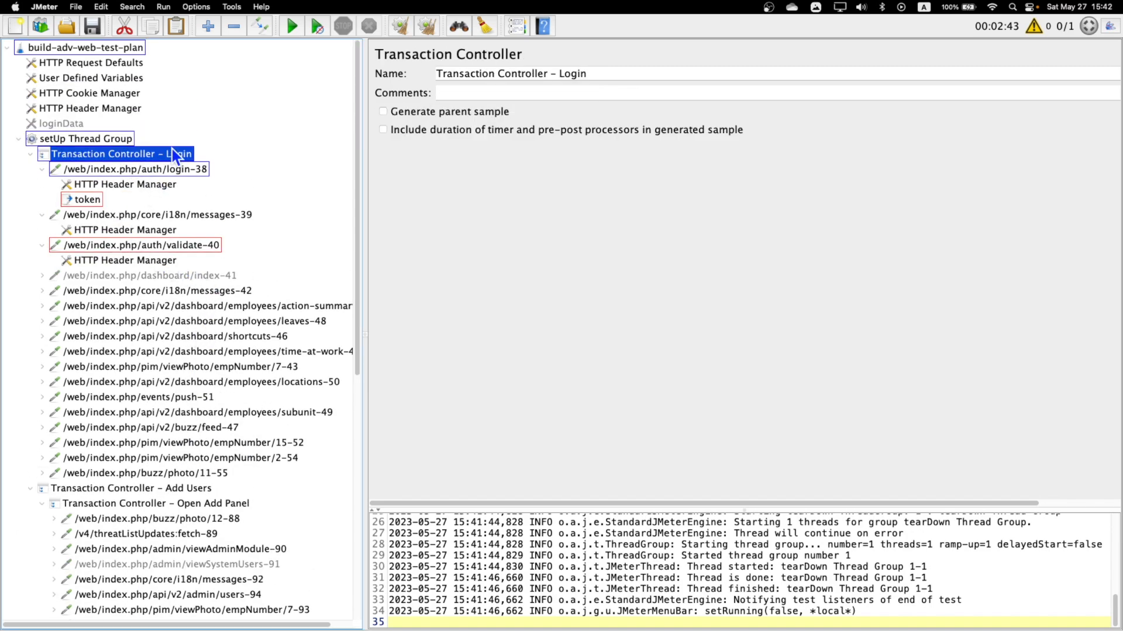
click(383, 112)
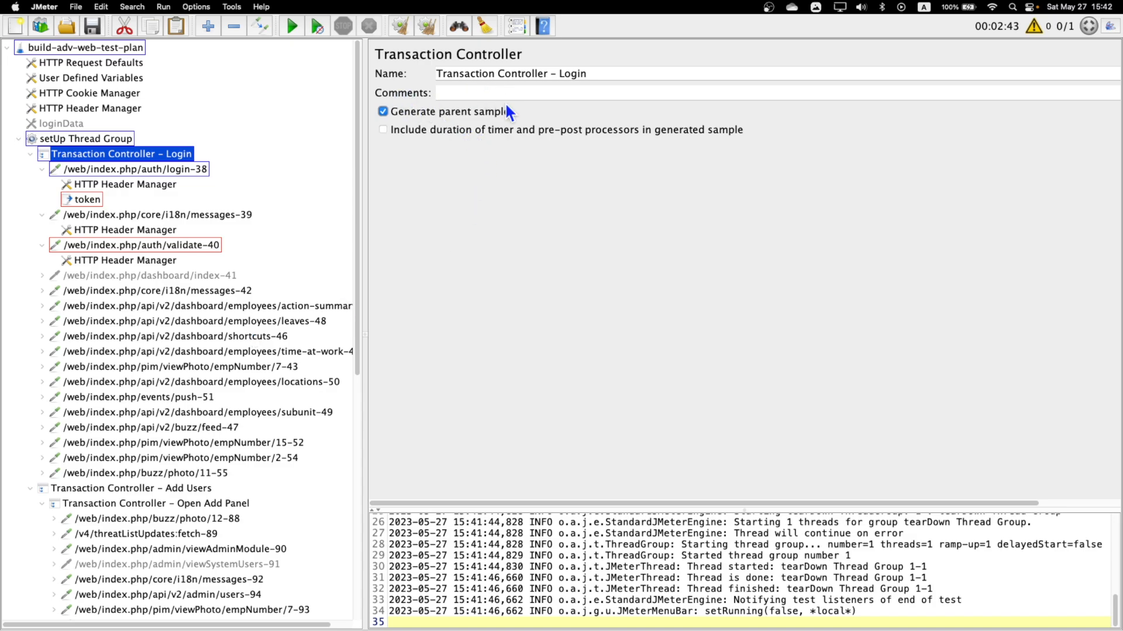
click(30, 154)
click(104, 169)
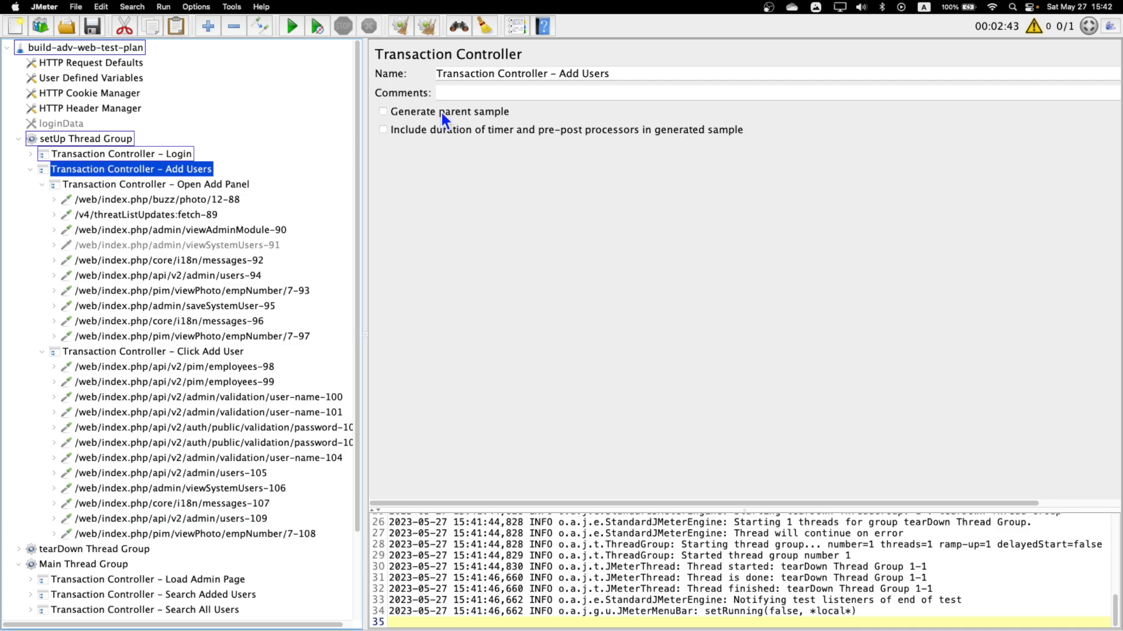
click(383, 111)
Enable Generate parent sample for the nested Open Add Panel and Click Add User transaction controllers.
click(108, 182)
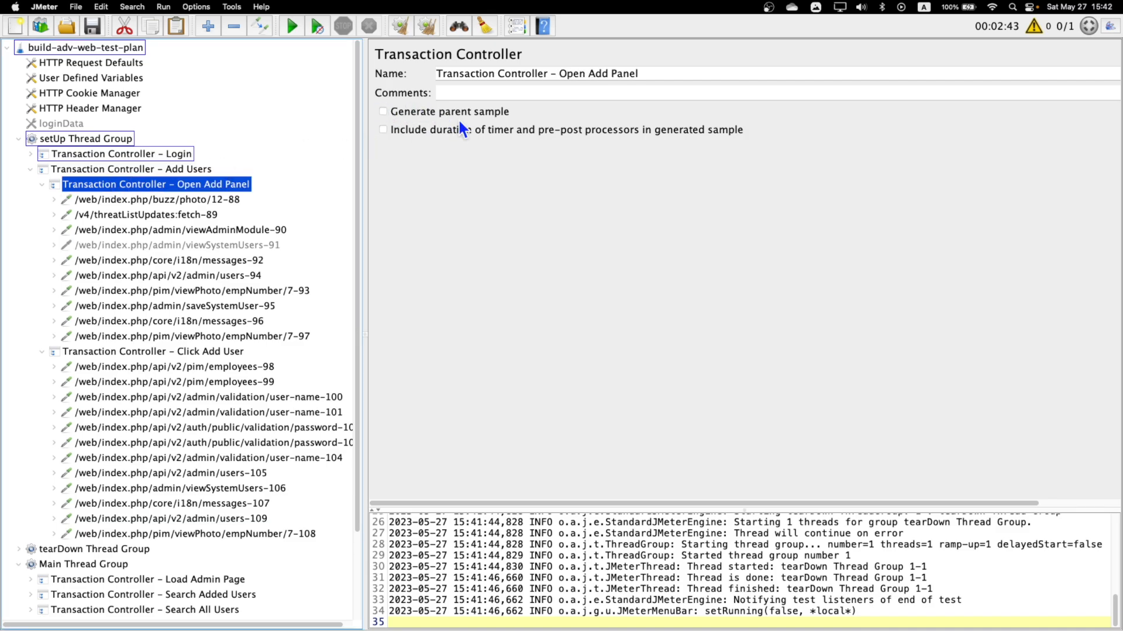
click(401, 112)
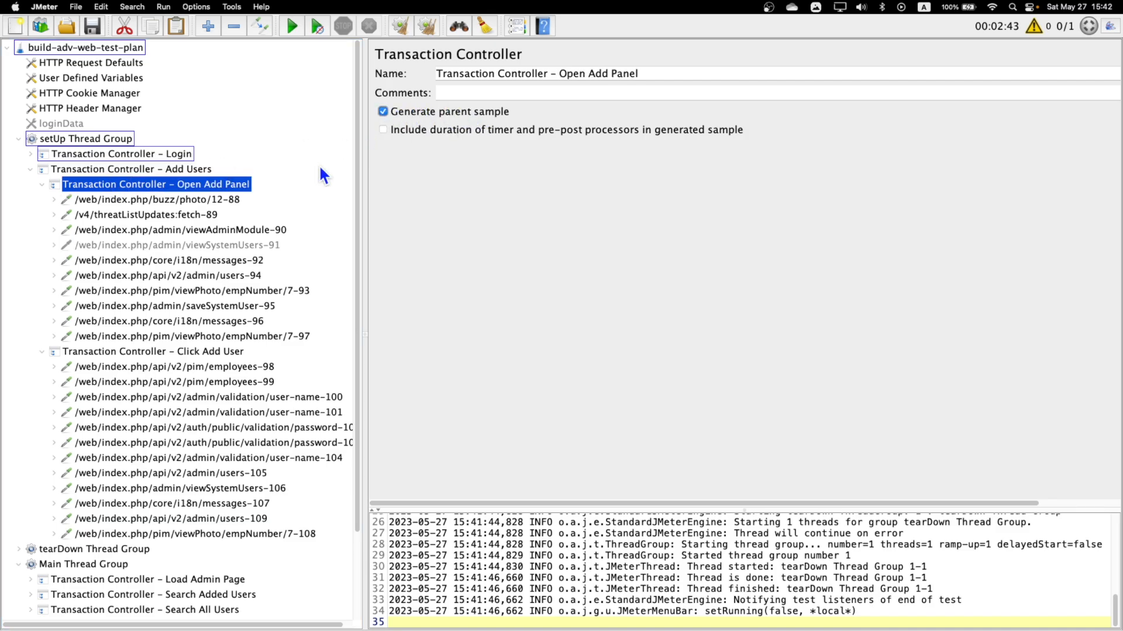
click(41, 184)
click(146, 199)
click(384, 111)
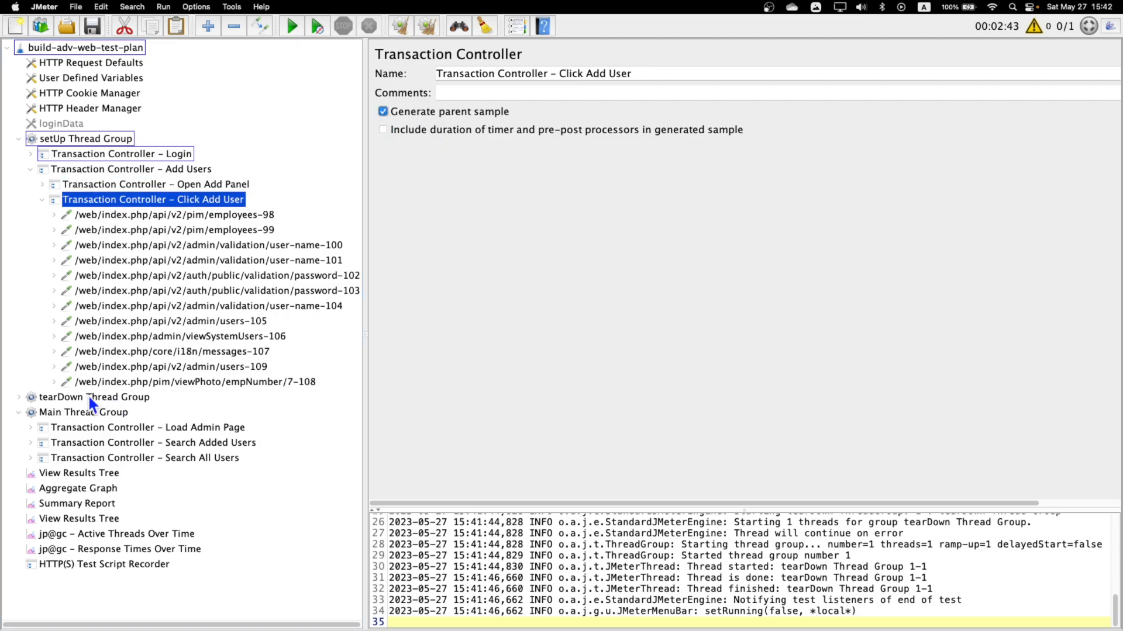
Enable Generate parent sample for the Delete Users transaction controller in the tearDown Thread Group.
click(19, 397)
click(147, 413)
click(383, 111)
Enable Generate parent sample for the Search All Users, Load Admin Page and Search Added Users controllers in the Main Thread Group.
click(48, 456)
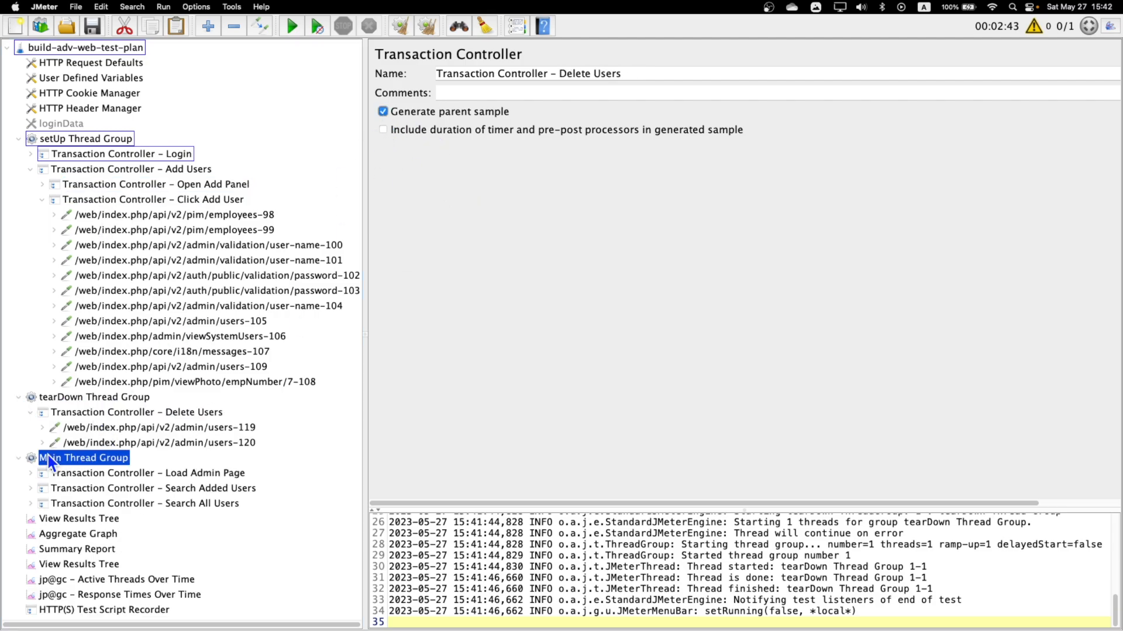
click(85, 473)
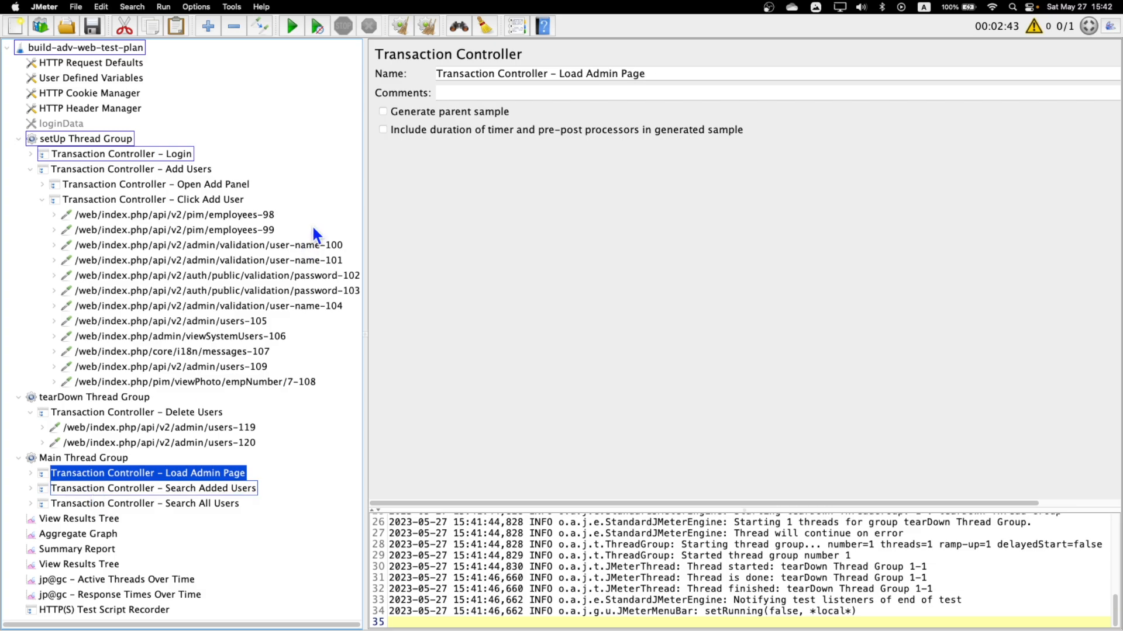
shift+click(120, 489)
shift+click(124, 504)
click(384, 111)
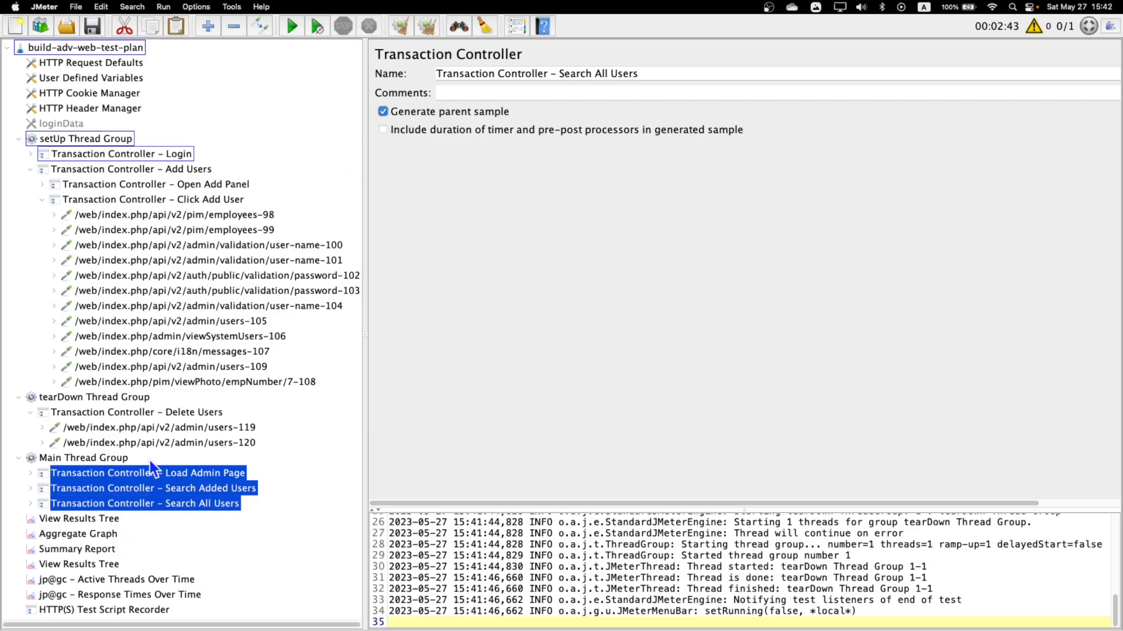
click(149, 489)
click(151, 474)
click(382, 111)
click(189, 488)
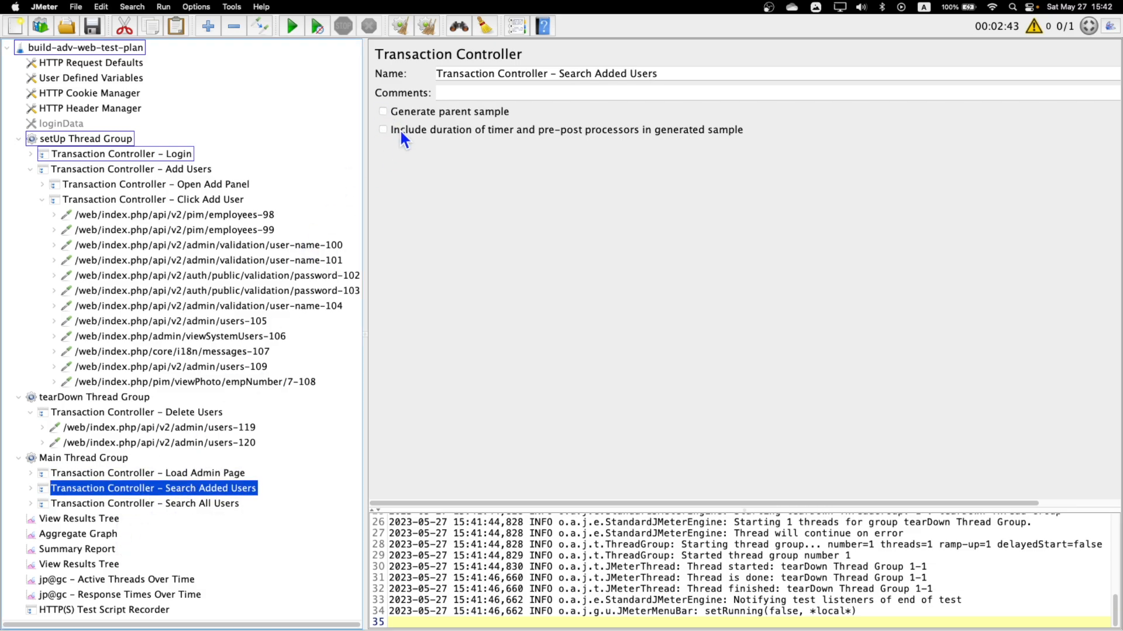
click(382, 111)
click(163, 504)
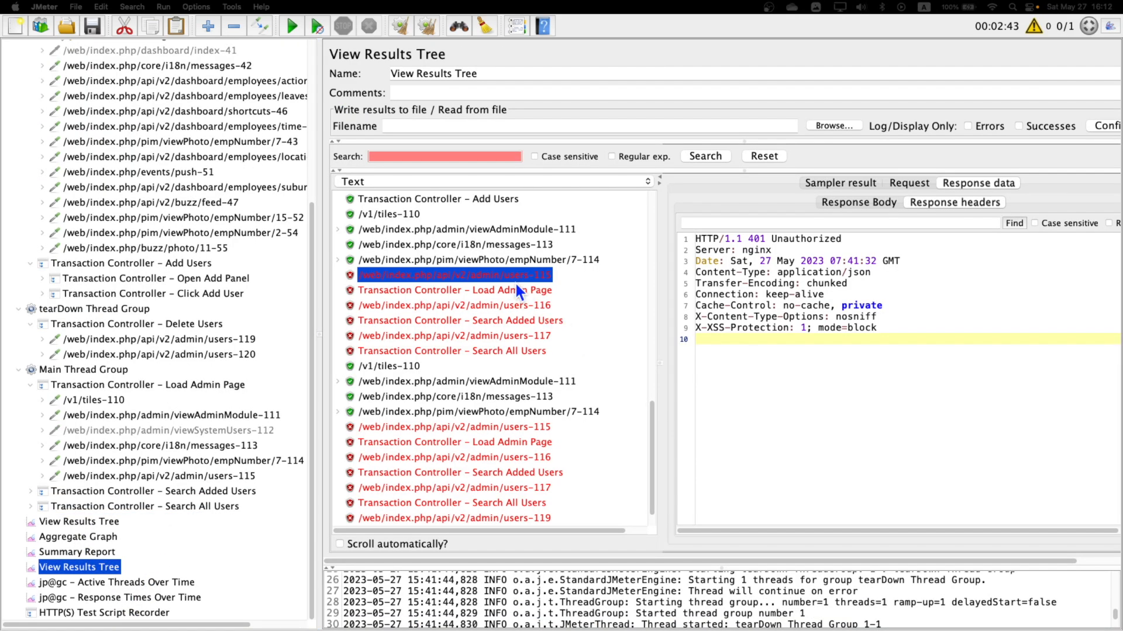
Check the response code and message in the sampler result of the first admin/users-115 sample.
click(527, 279)
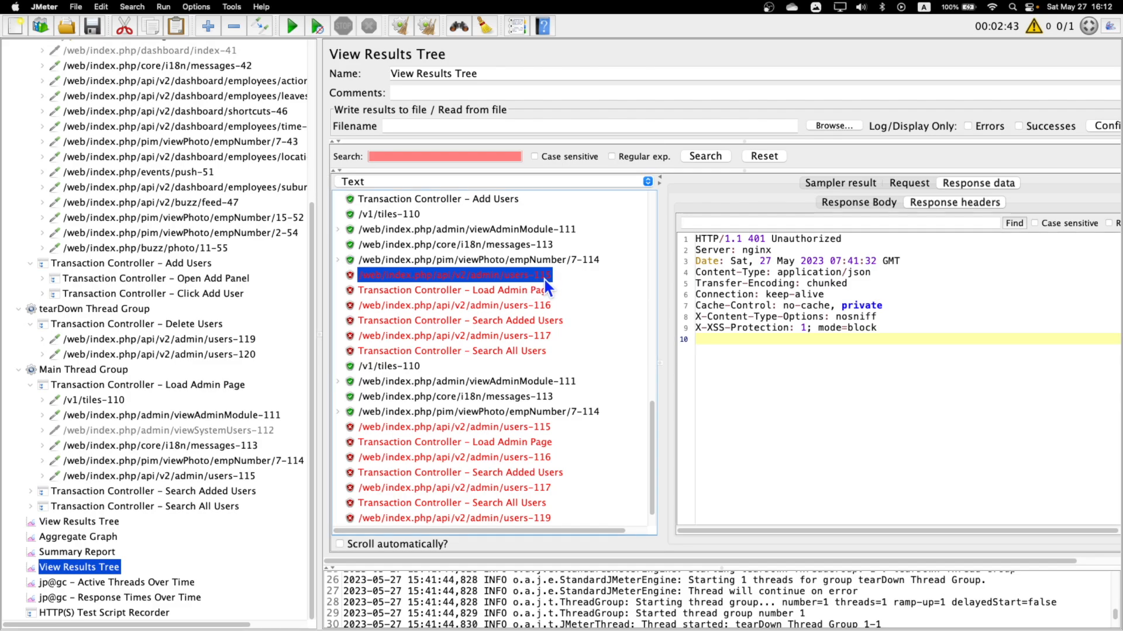
click(863, 184)
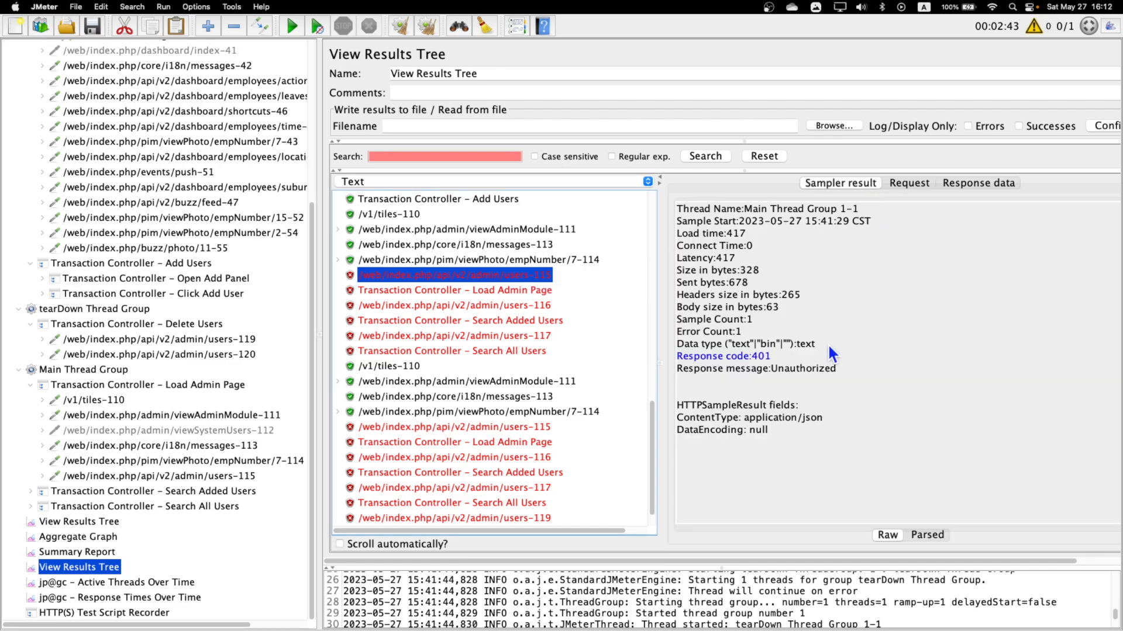
drag(776, 372, 809, 369)
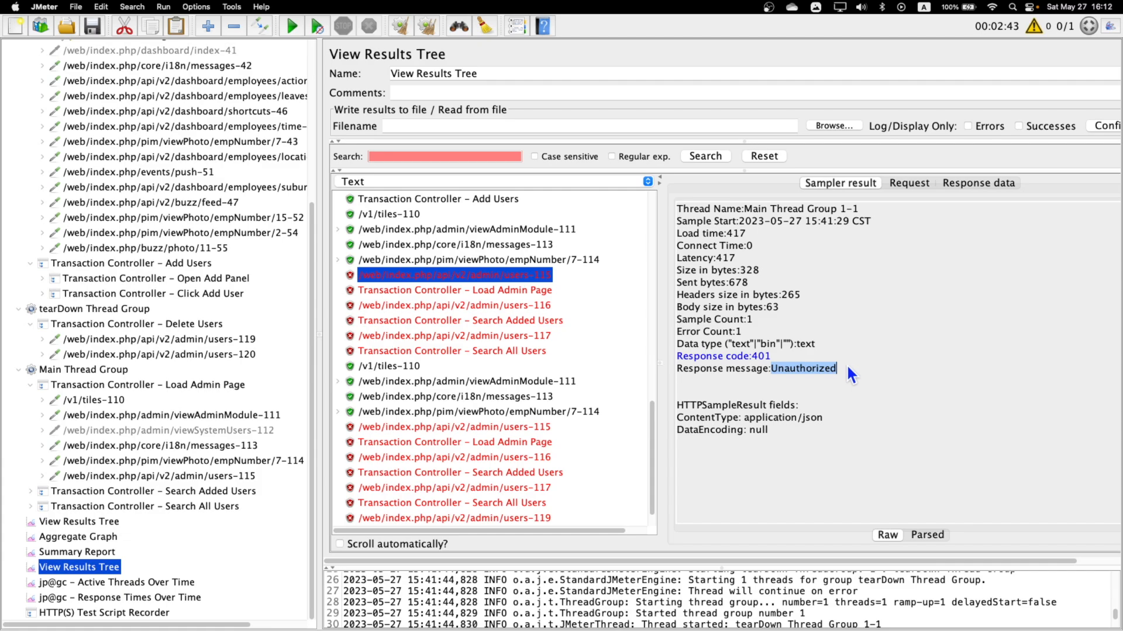
Examine the request headers and the orangehrm session cookie in the request body of the admin/users-115 sample.
click(912, 185)
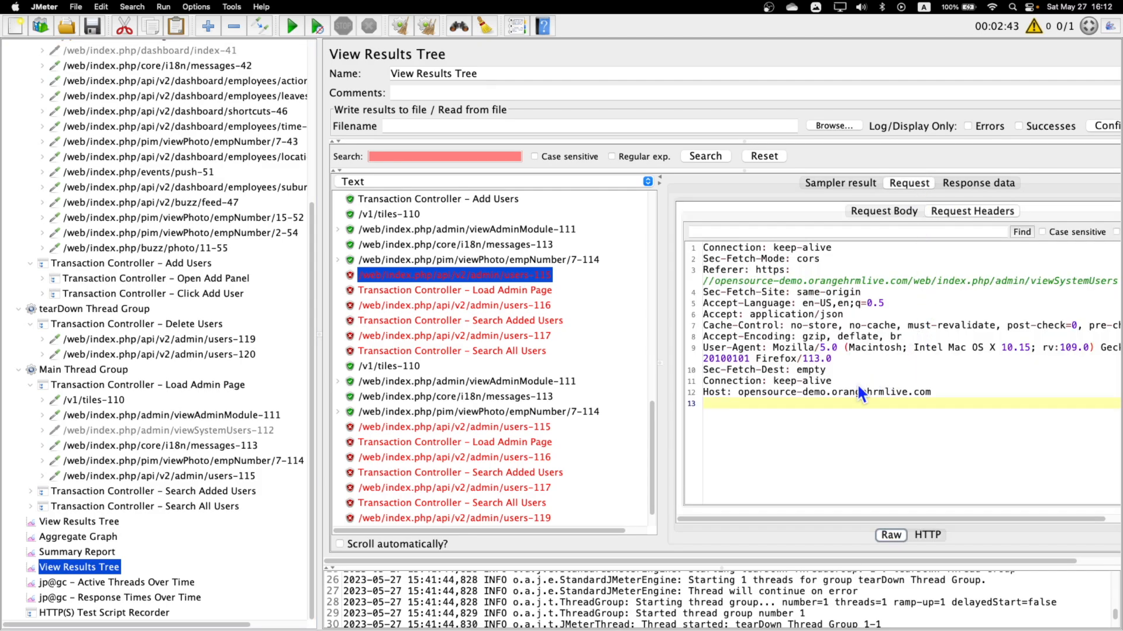
click(892, 212)
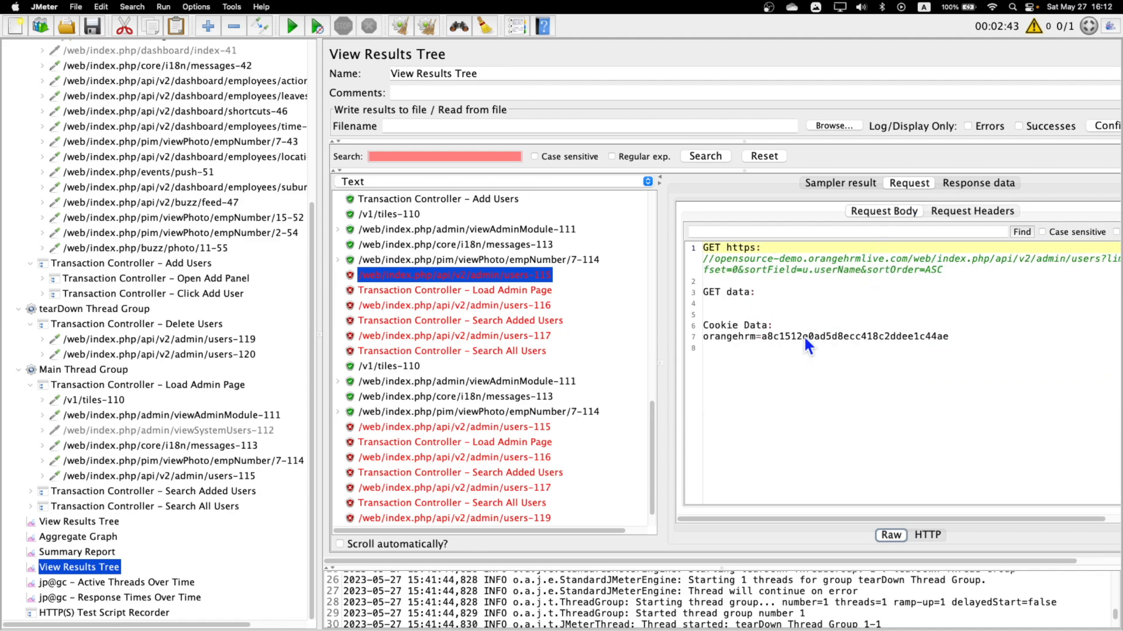
drag(704, 325, 784, 325)
click(778, 338)
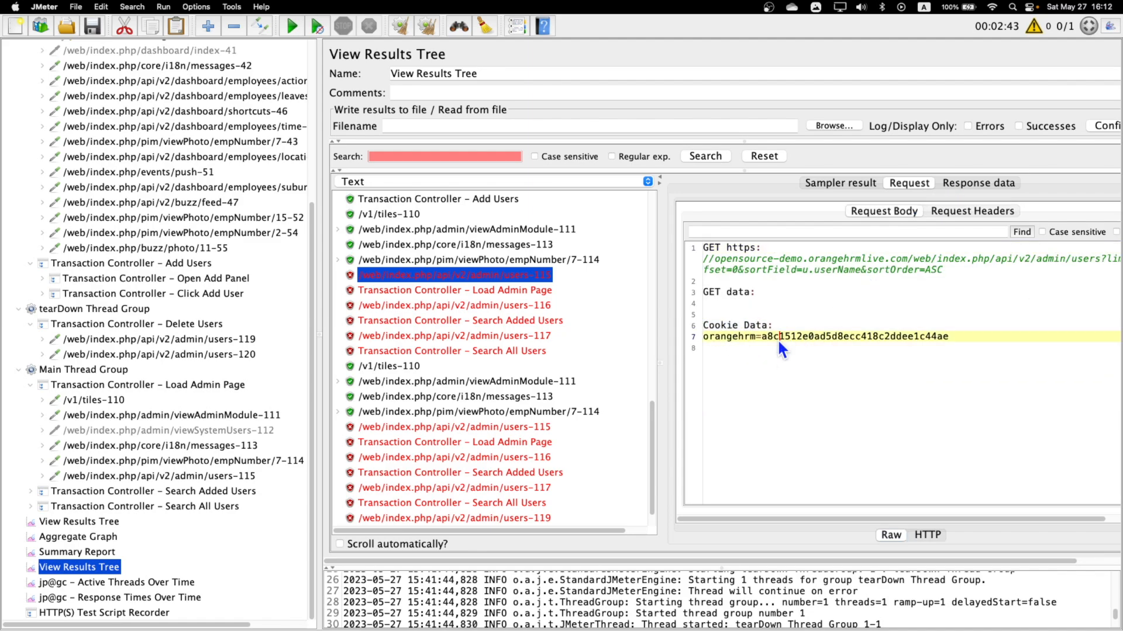
scroll(187, 252, up, 5)
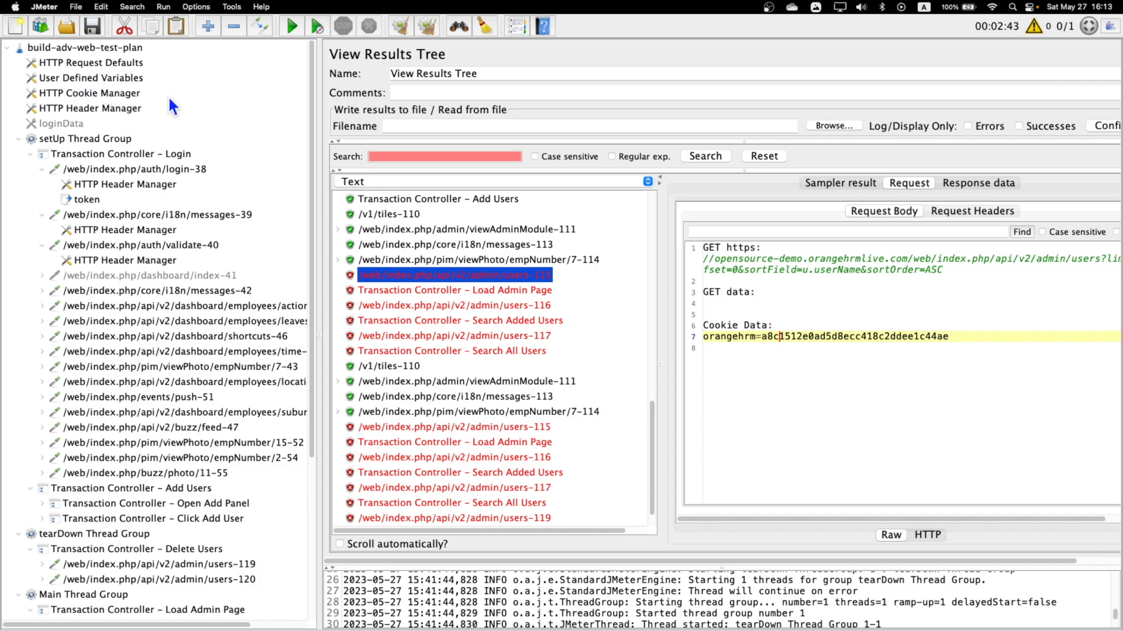
drag(762, 335, 960, 338)
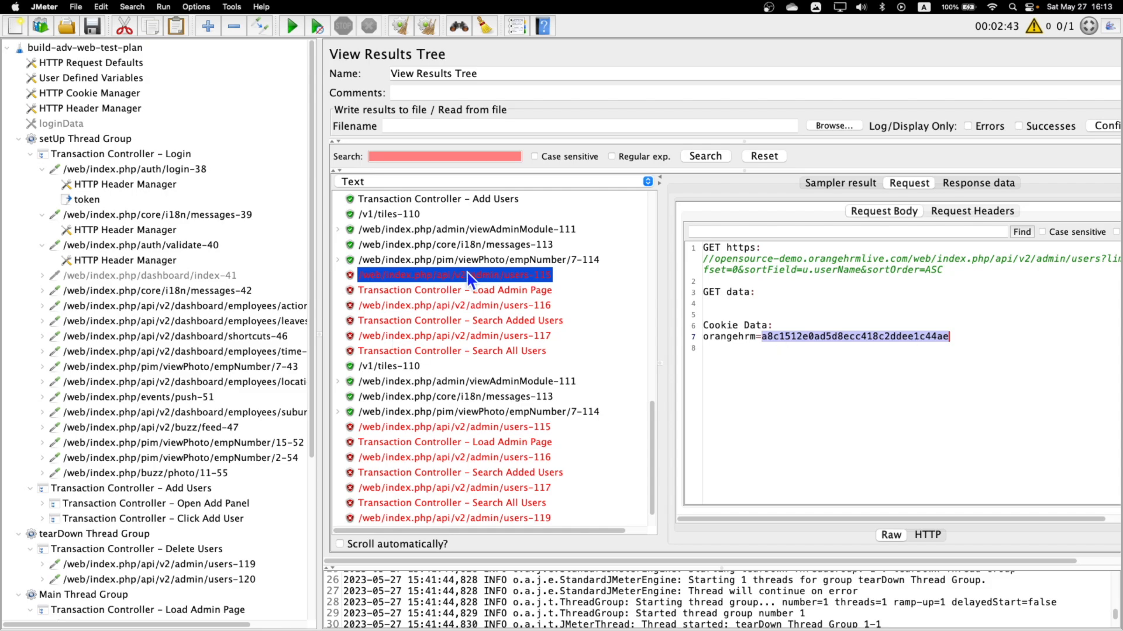
Compare the session cookies sent by the viewPhoto/empNumber/7-114 and admin/users-115 requests of the Main Thread Group.
scroll(468, 272, up, 5)
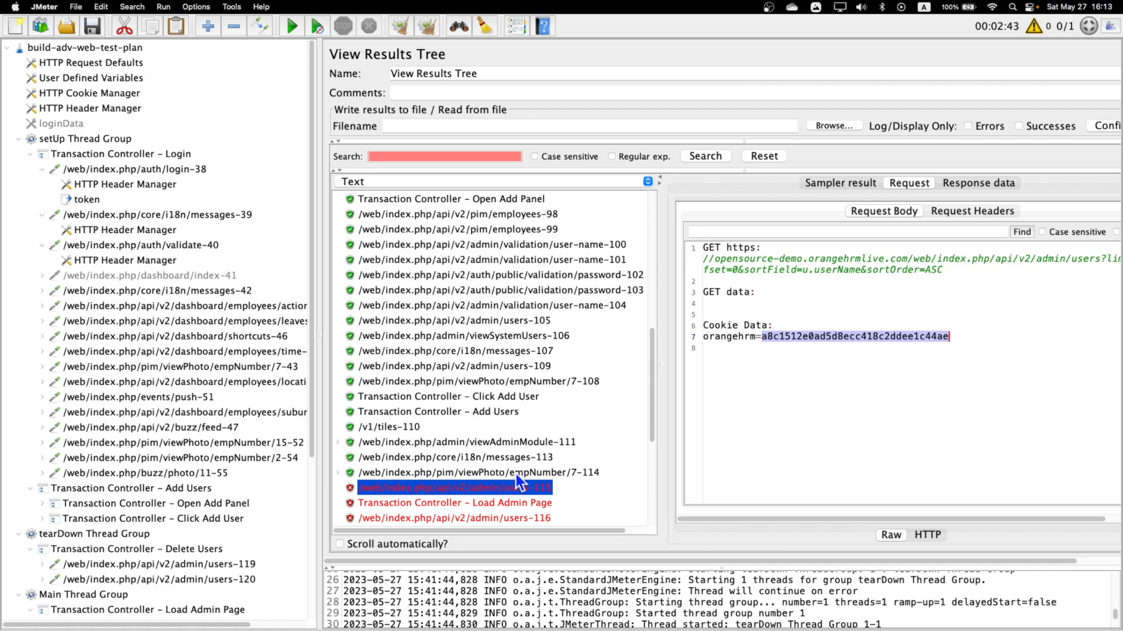
click(516, 472)
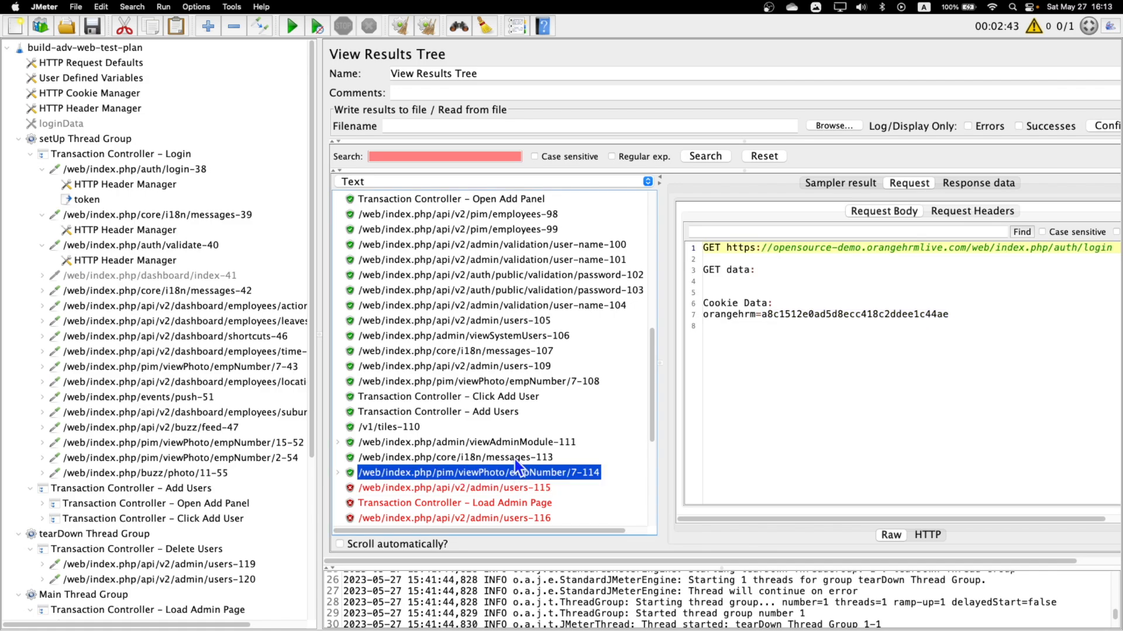
click(545, 487)
drag(932, 336, 949, 337)
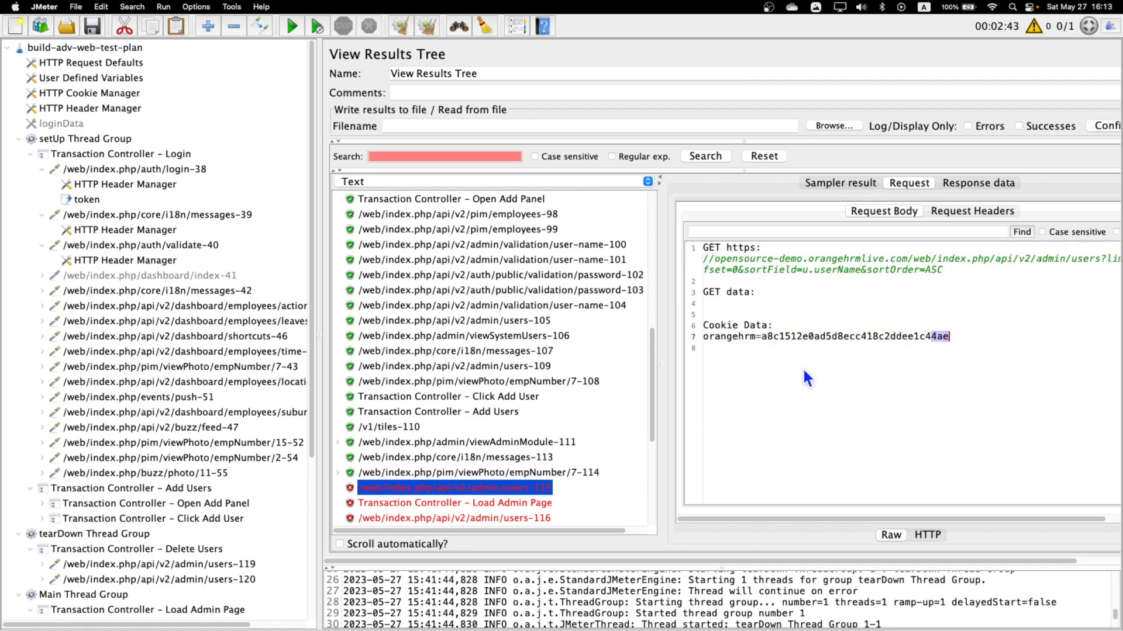
Compare the session cookie of viewAdminModule-111 with those sent by setUp requests 108, 109, 107 and 105.
click(531, 442)
click(526, 381)
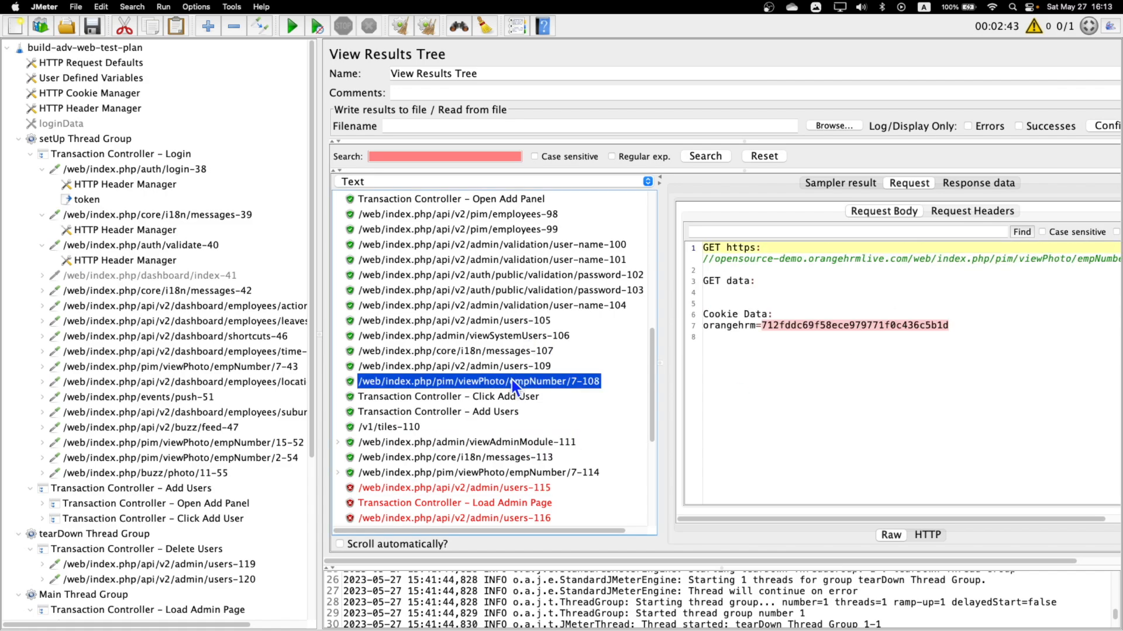
drag(926, 325, 949, 325)
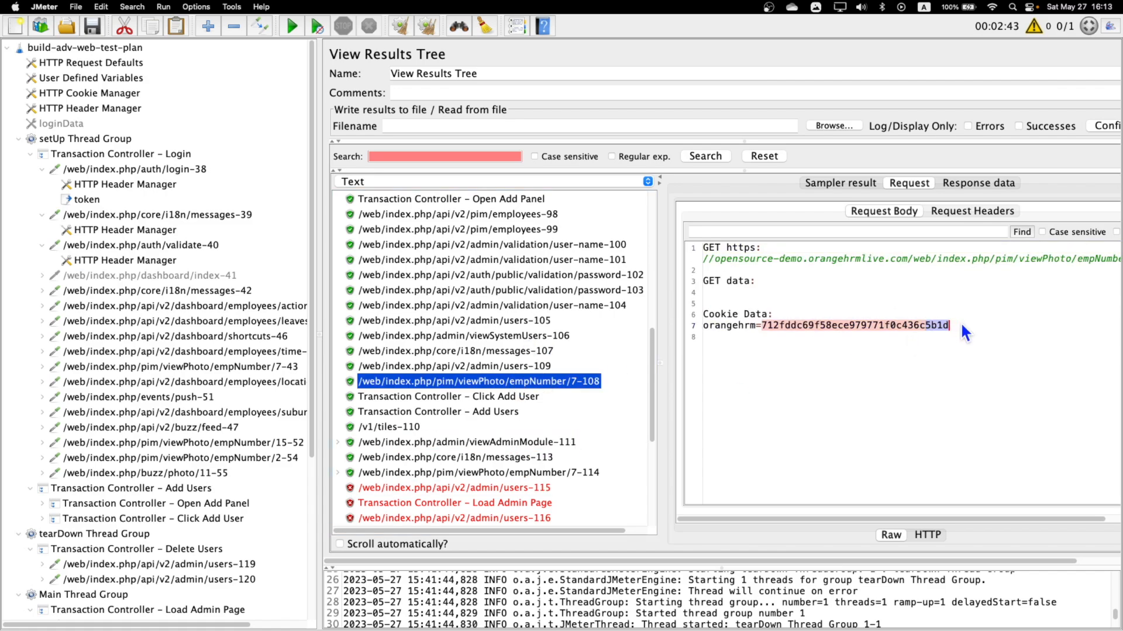
click(516, 367)
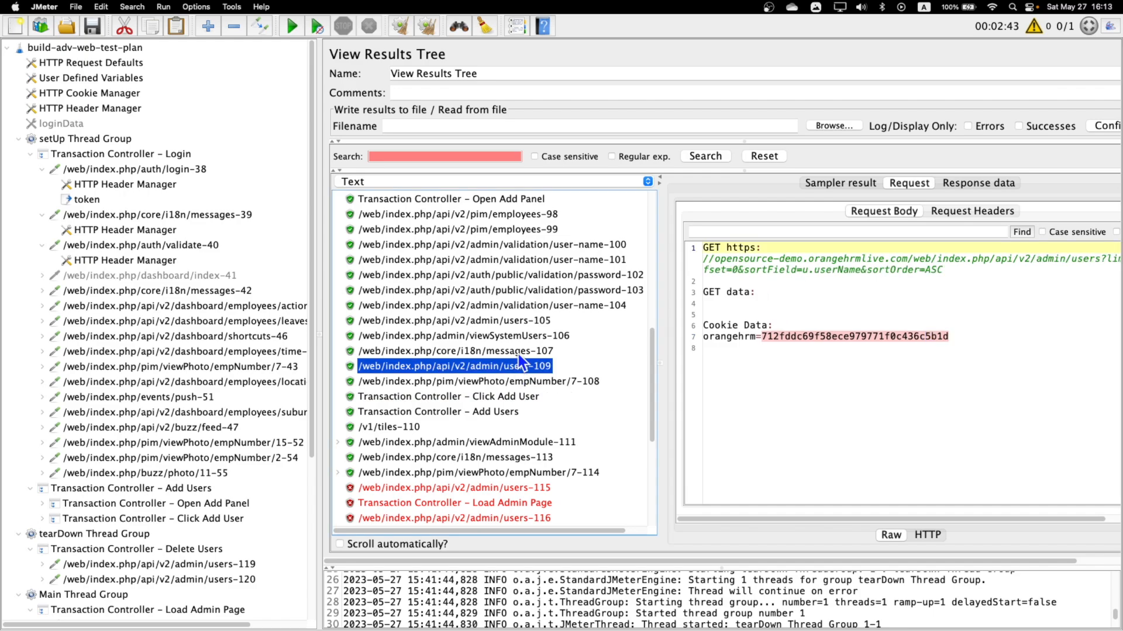
click(518, 352)
click(527, 321)
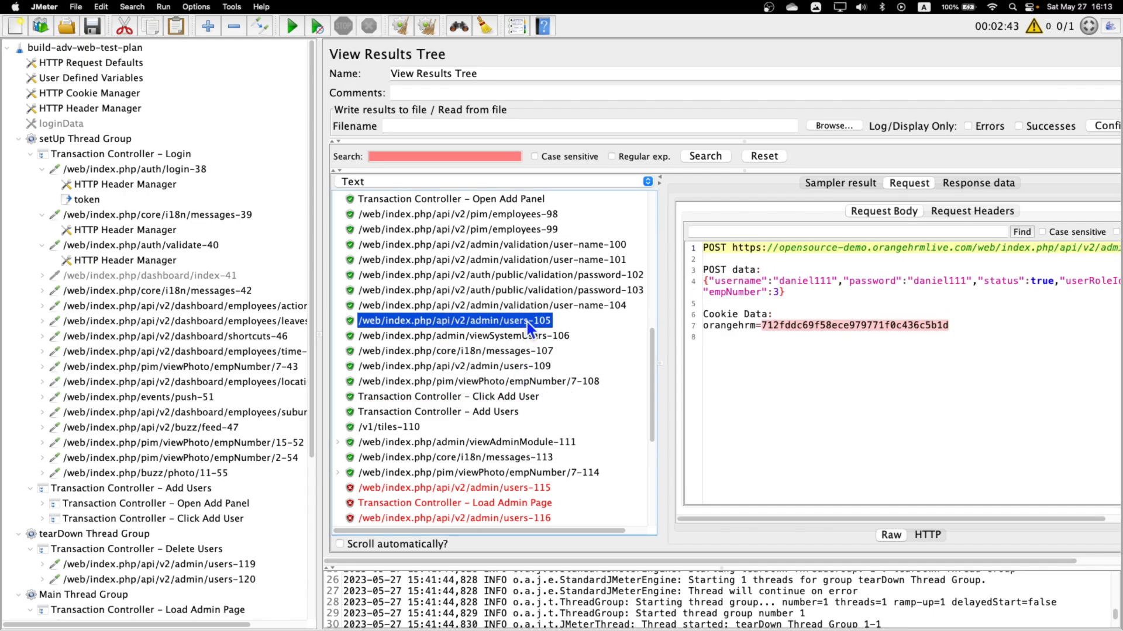
Compare the session cookies sent by the password-103, action-summary, messages-42 and auth/validate-40 samples.
click(536, 288)
scroll(533, 304, up, 10)
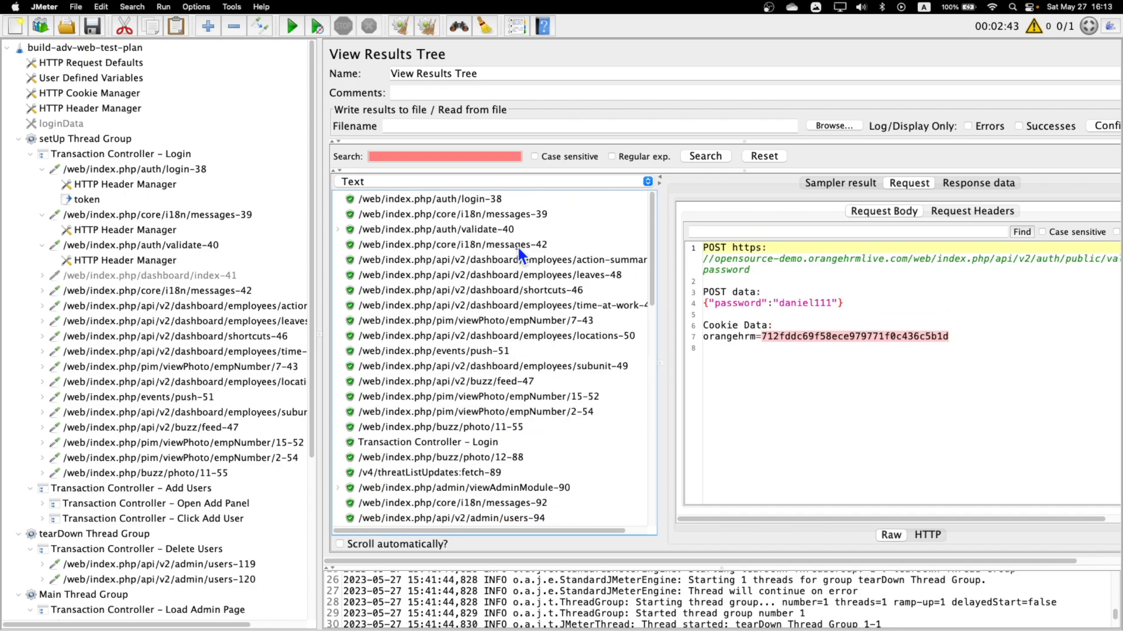
click(519, 247)
click(518, 260)
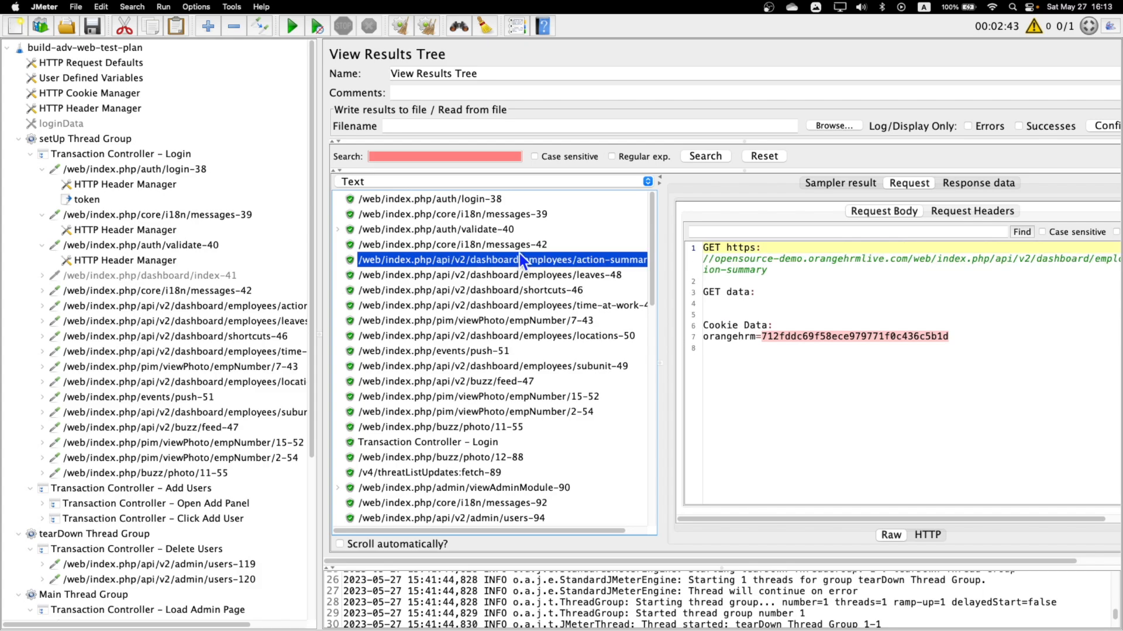
click(498, 245)
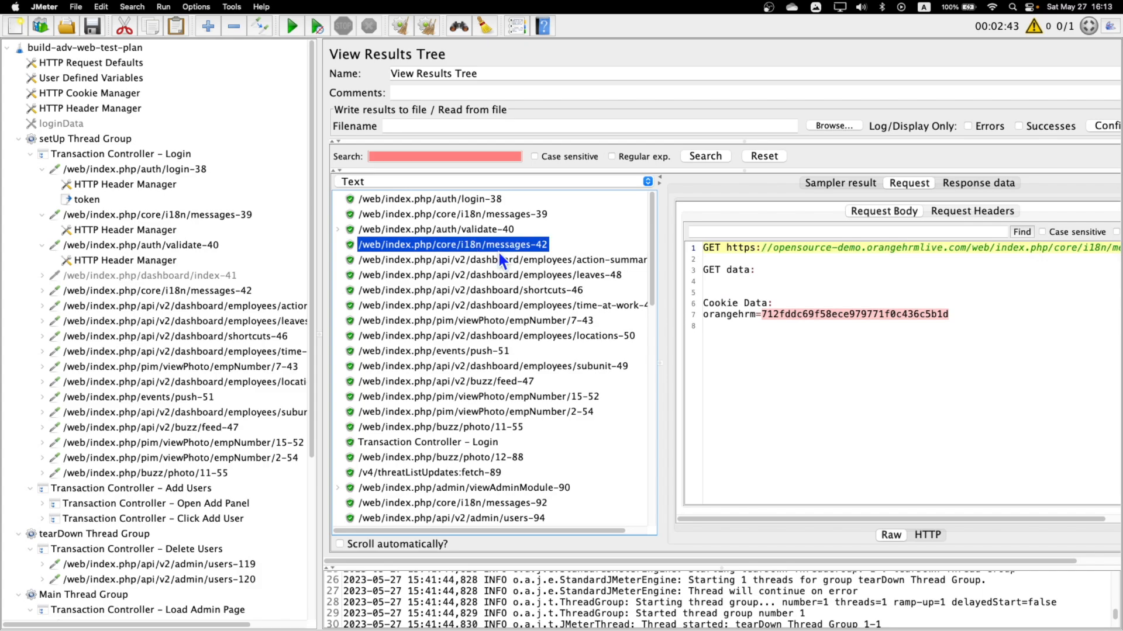
click(479, 231)
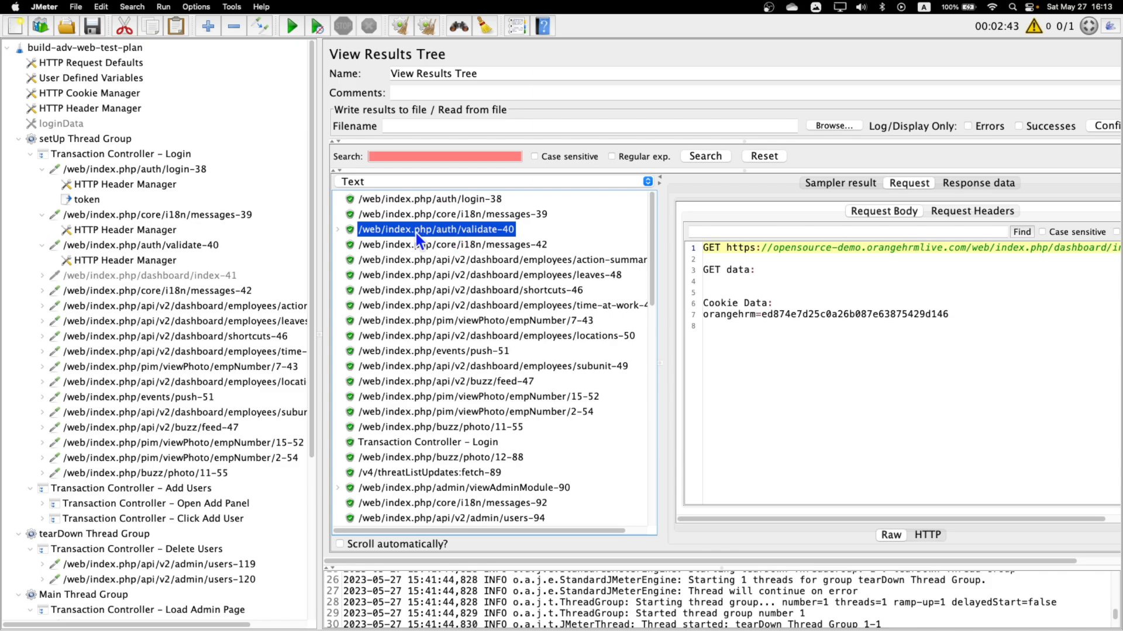
Examine the request of the auth/validate-40-0 sub-sample and the Set-Cookie line in its response headers.
click(338, 230)
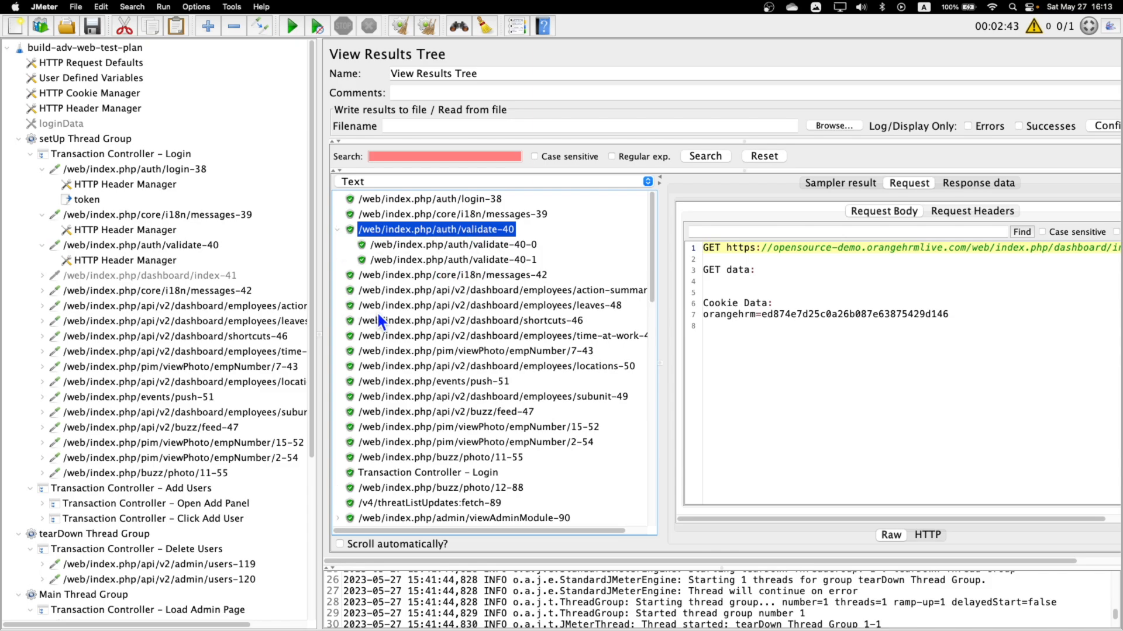
click(477, 248)
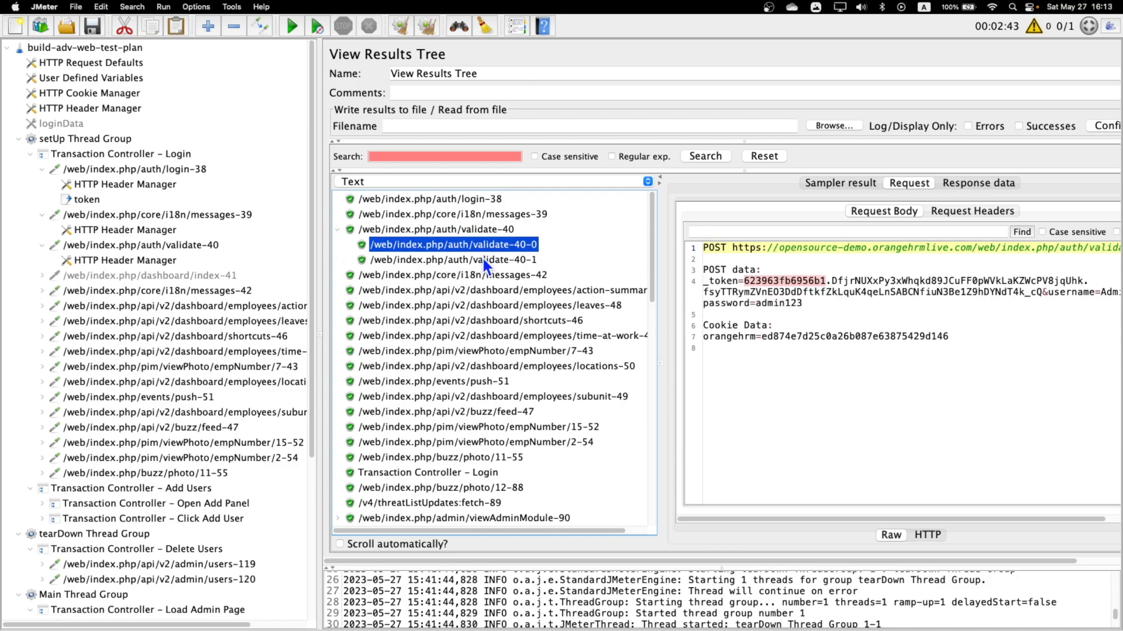
click(968, 184)
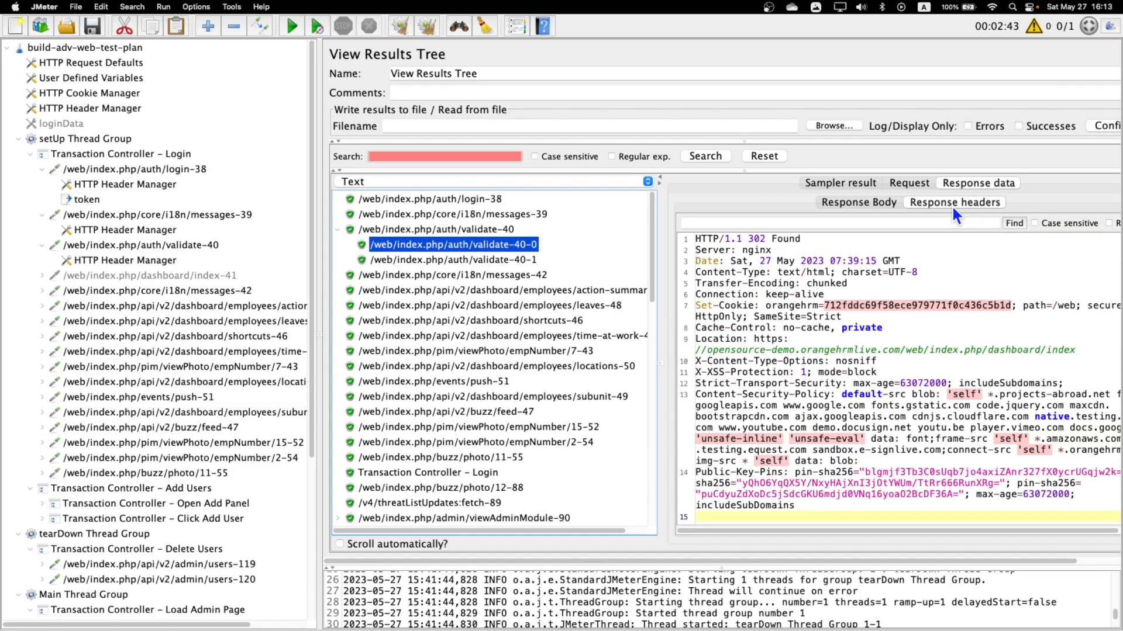
drag(695, 305, 732, 302)
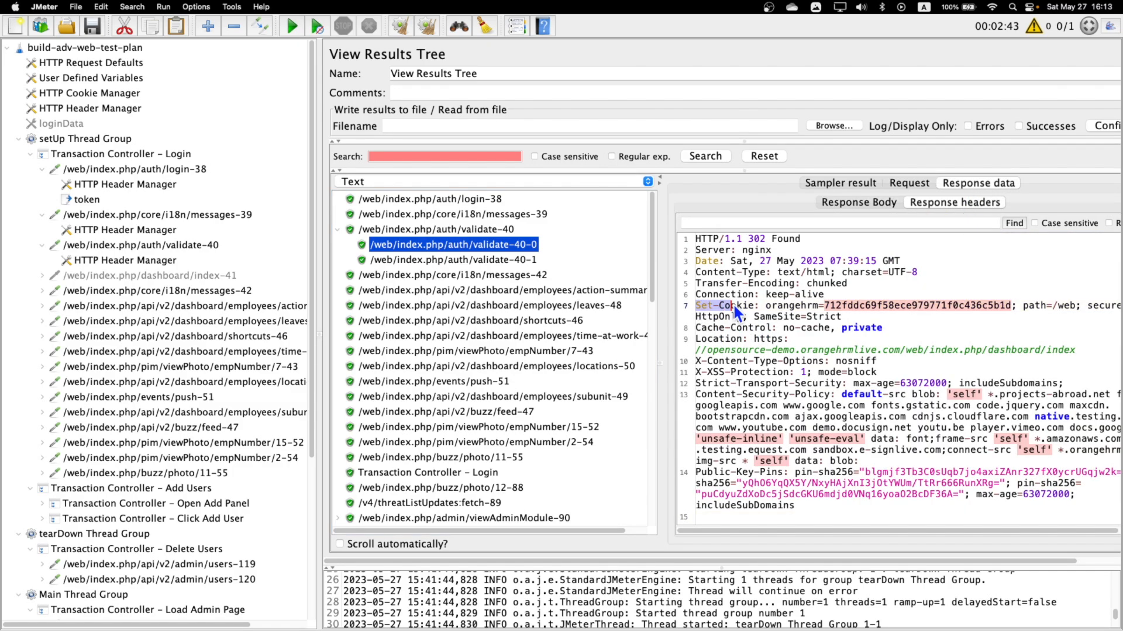
click(843, 304)
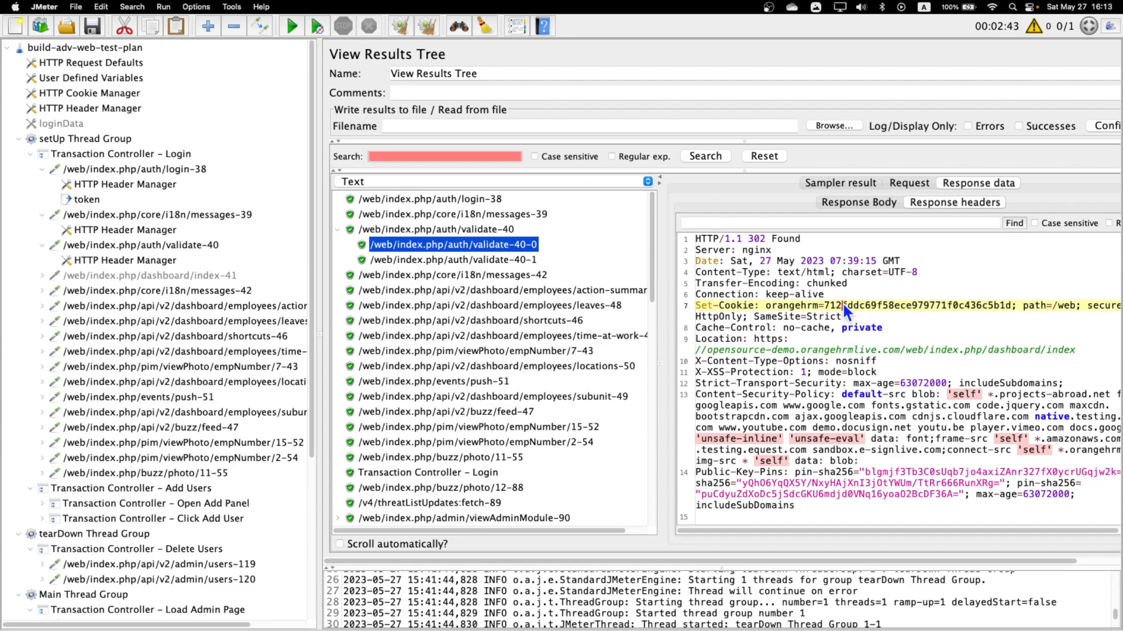
drag(825, 305, 910, 306)
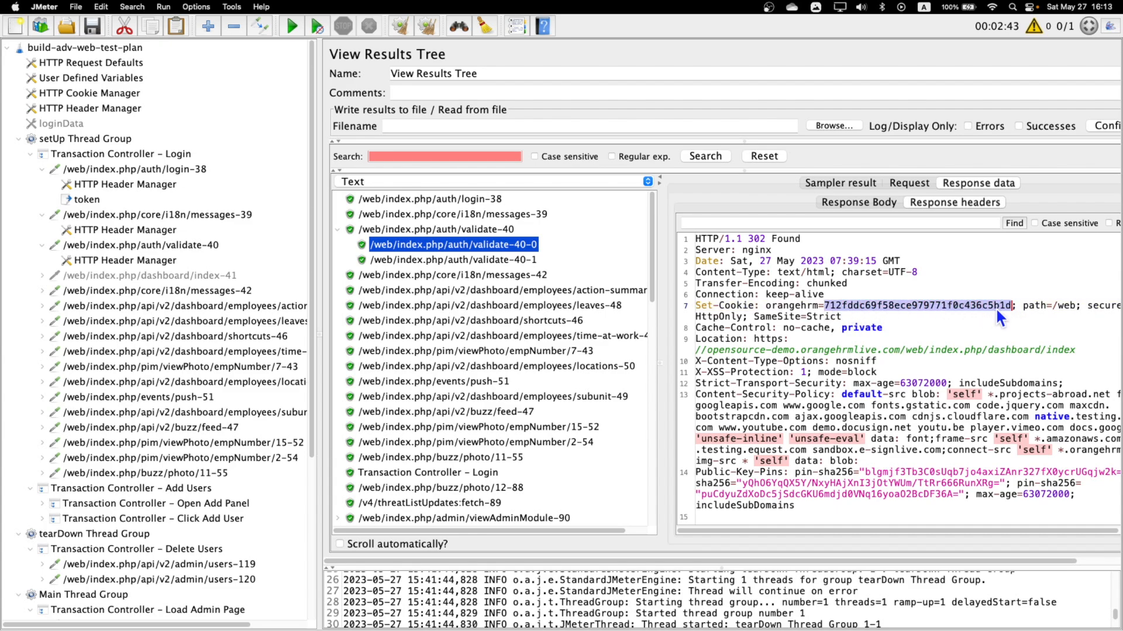
drag(996, 308, 1004, 306)
Check the response headers and session cookie of the failed admin/users-115 sample, then view its request in the Main Thread Group.
scroll(577, 350, down, 15)
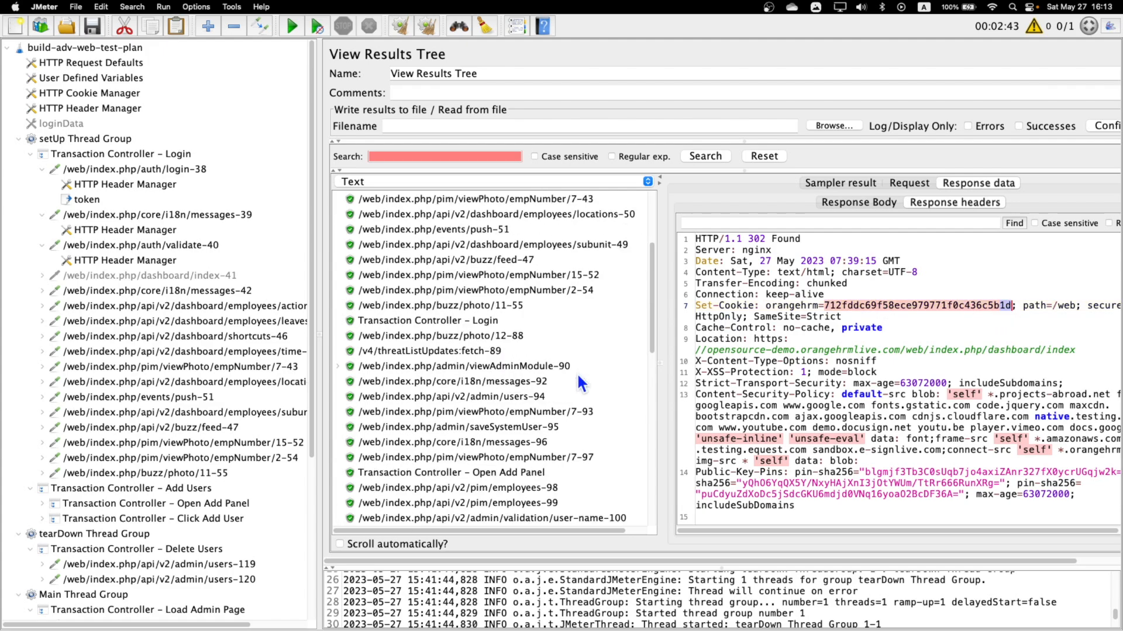
click(527, 381)
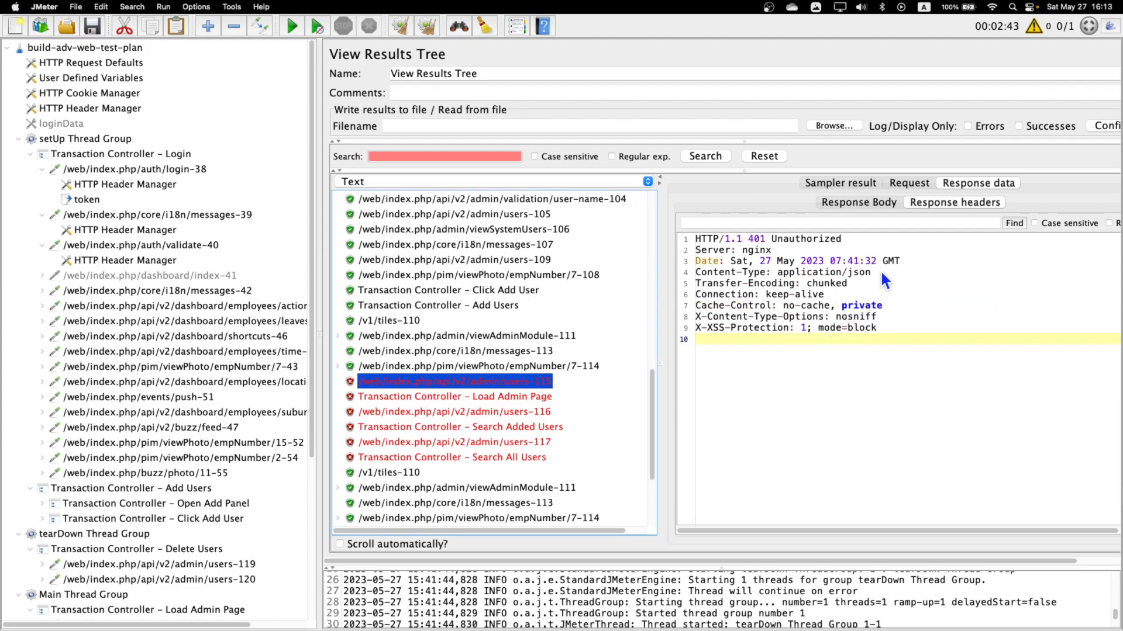
click(920, 185)
drag(922, 337, 965, 338)
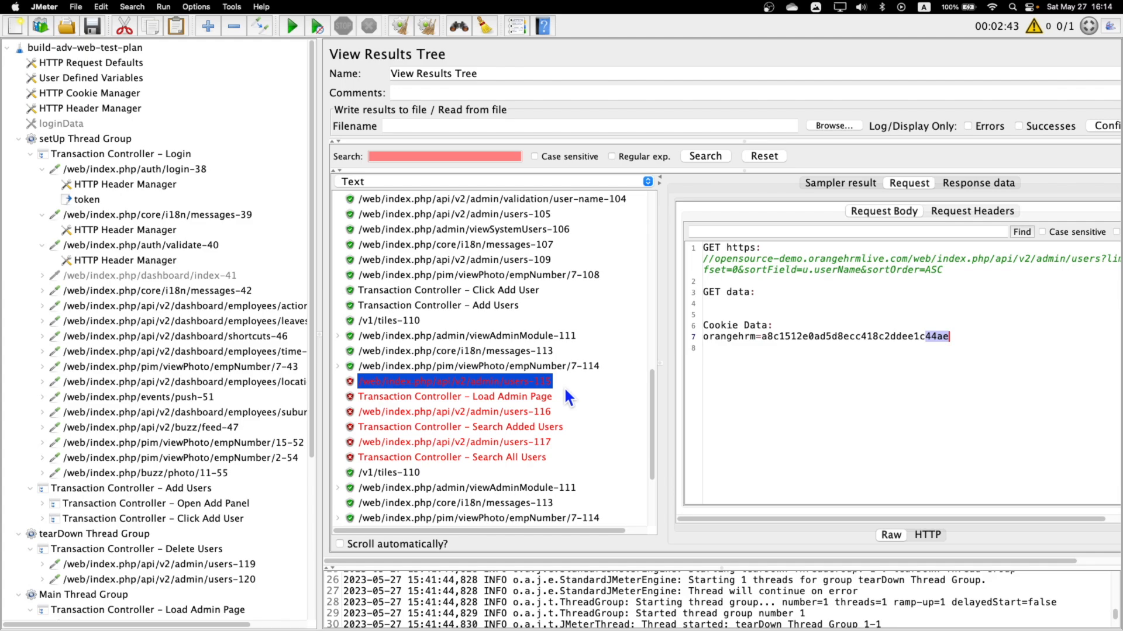
scroll(563, 387, up, 10)
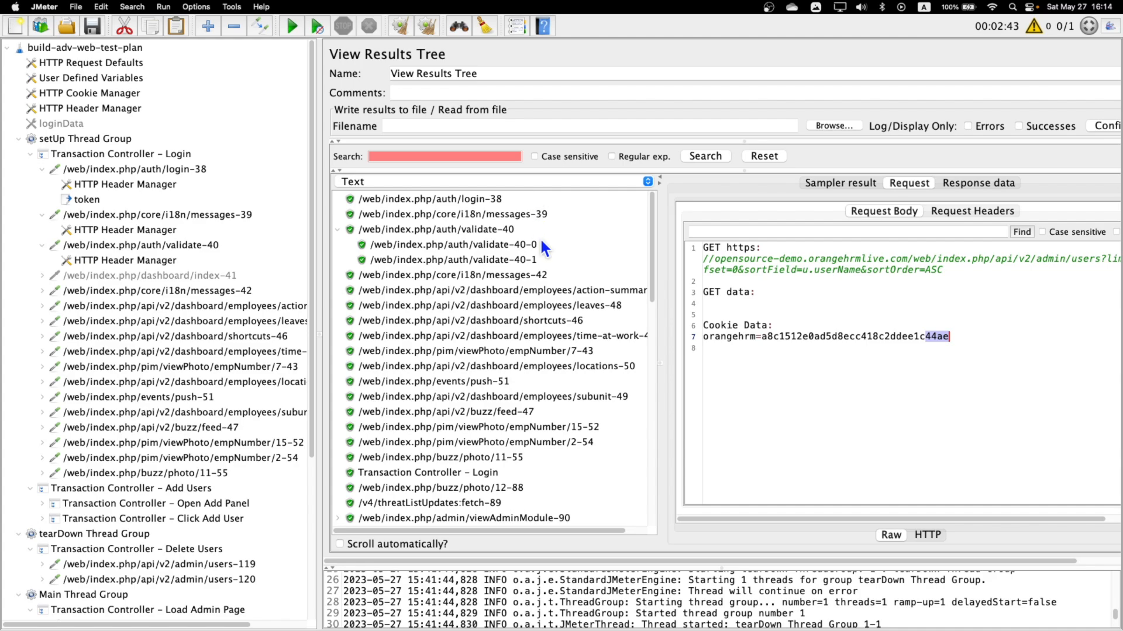
scroll(539, 238, down, 10)
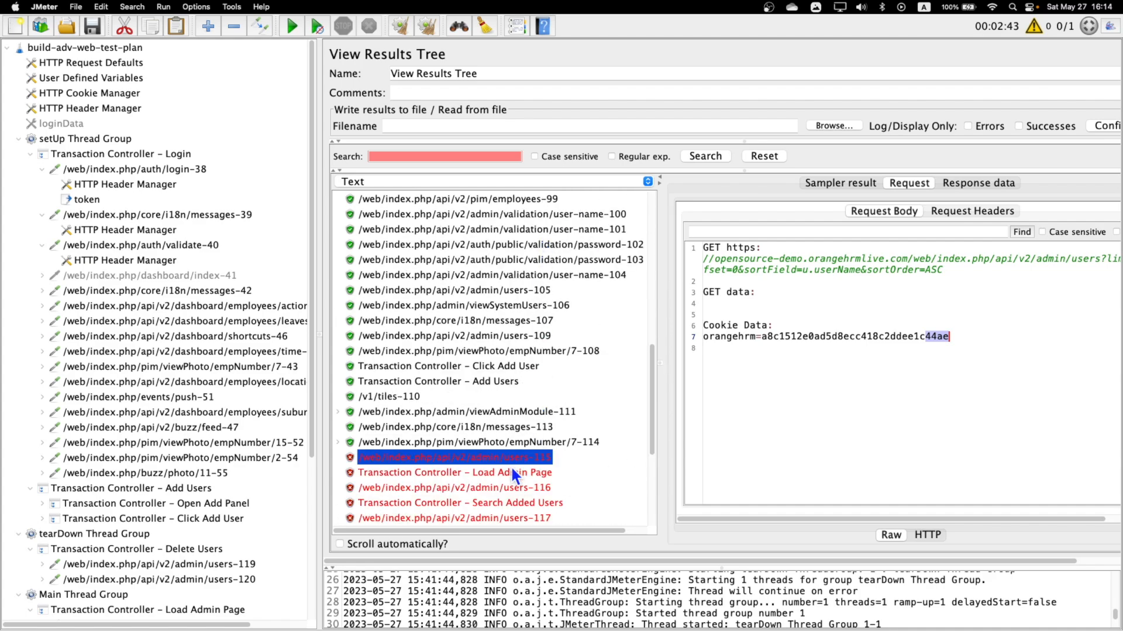
scroll(512, 468, down, 3)
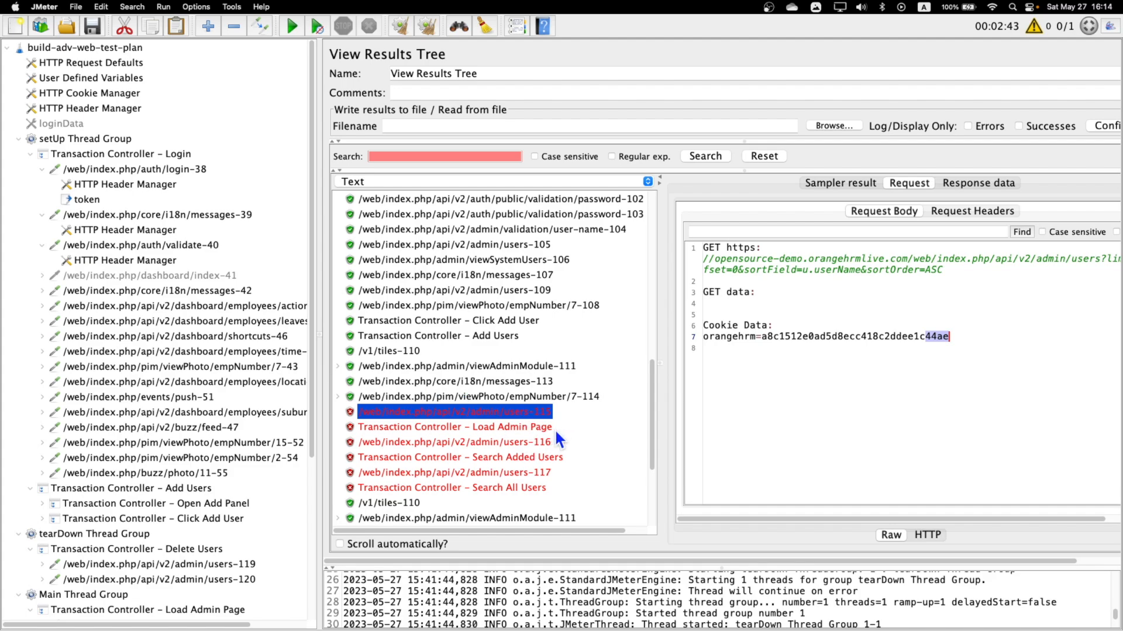
scroll(232, 479, down, 8)
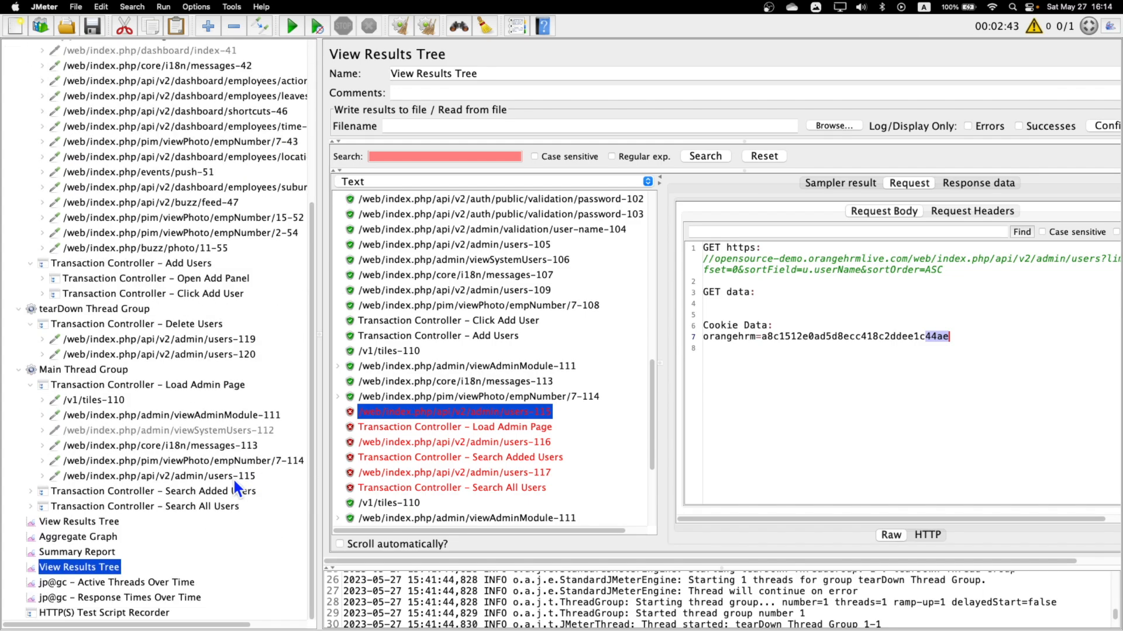
click(232, 477)
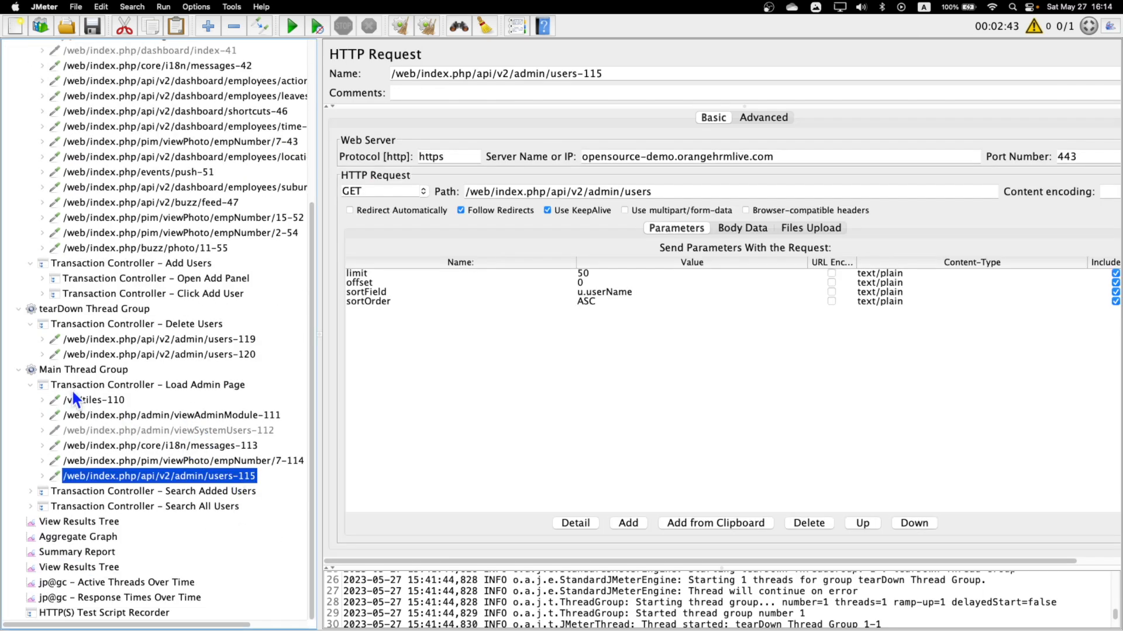
Add a Regular Expression Extractor post processor to the auth/validate-40 request in the setUp Thread Group.
scroll(150, 441, up, 8)
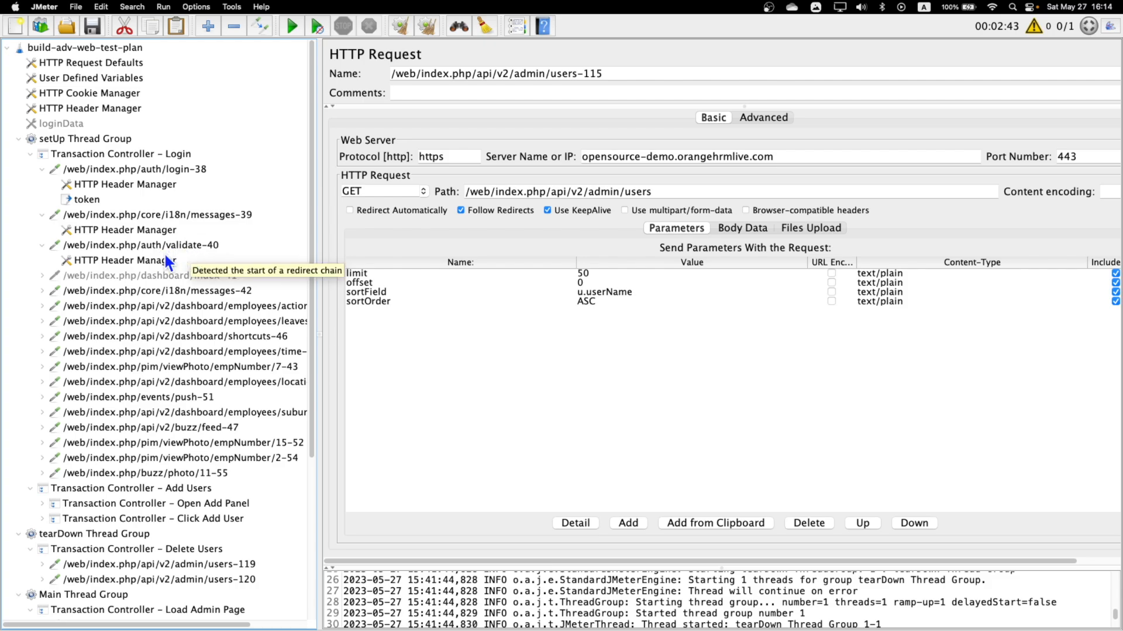
scroll(159, 313, down, 3)
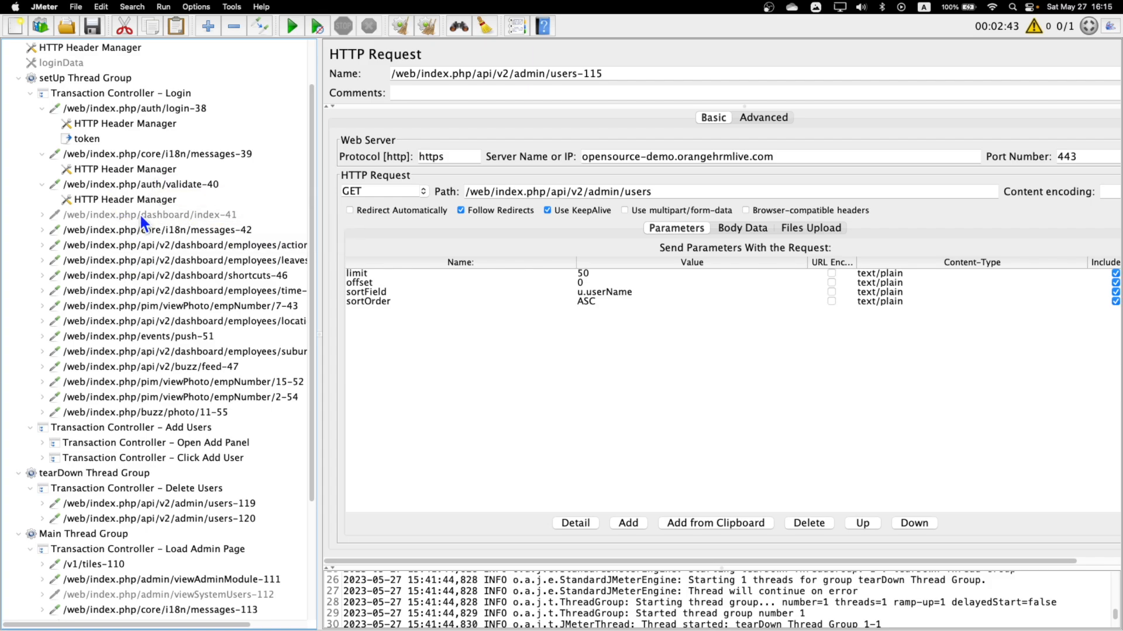
scroll(148, 296, down, 5)
scroll(153, 293, up, 8)
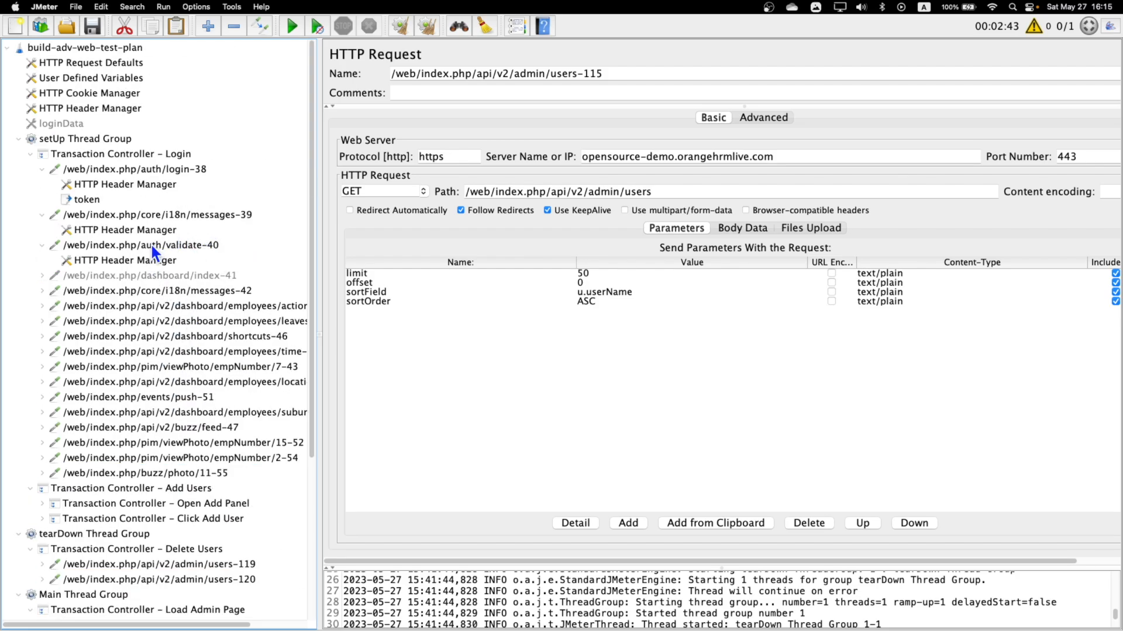
click(151, 248)
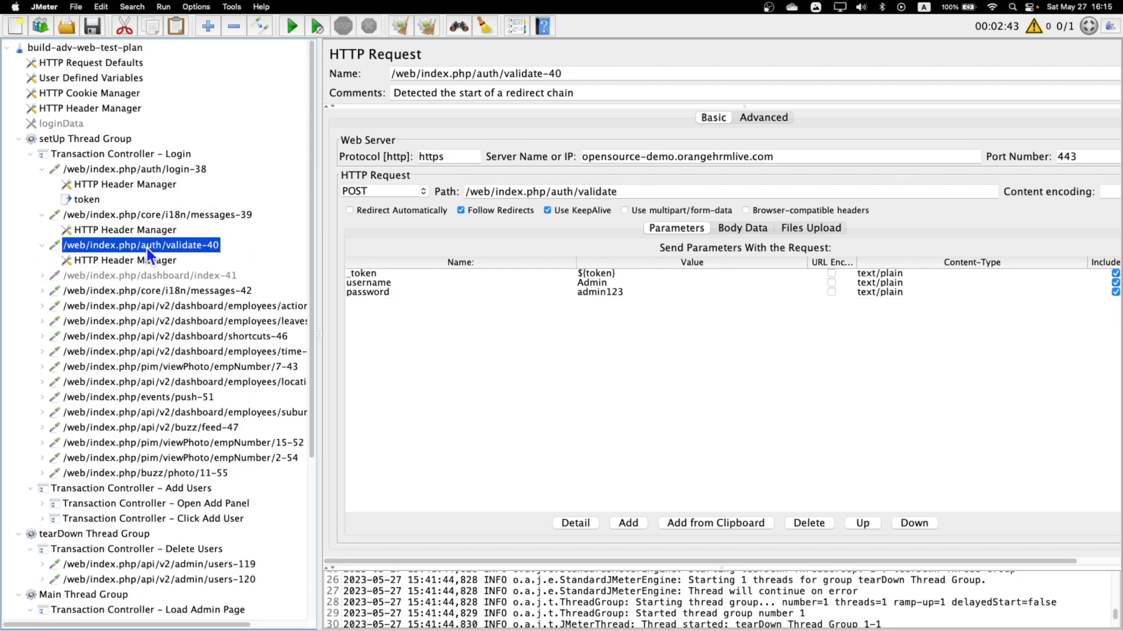
right_click(146, 248)
mouse_move(215, 258)
mouse_move(388, 296)
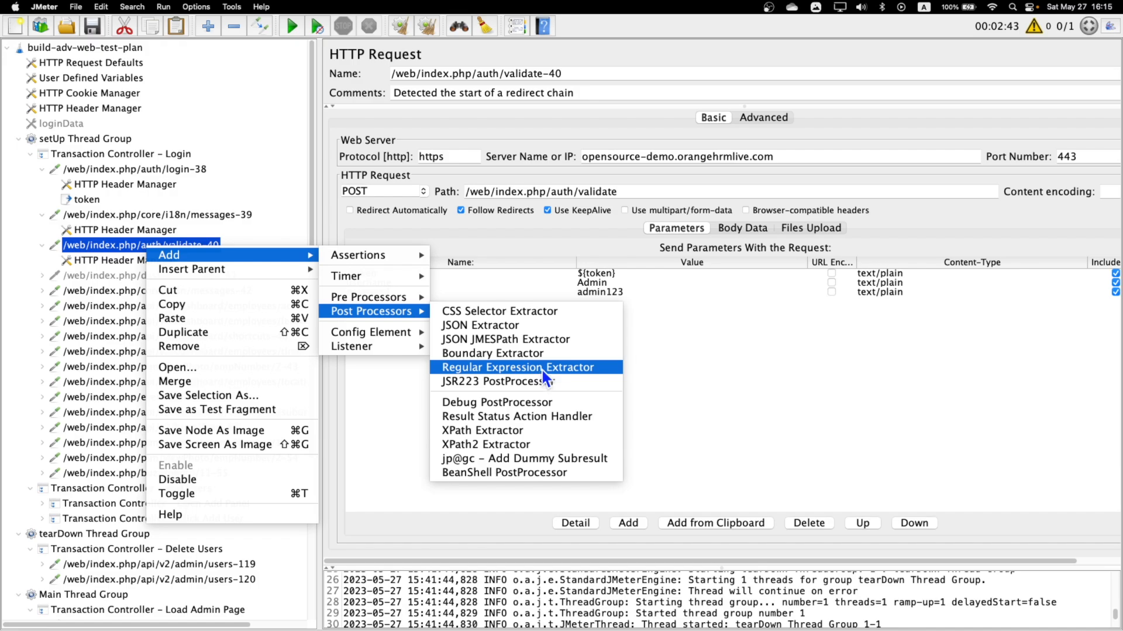
click(542, 369)
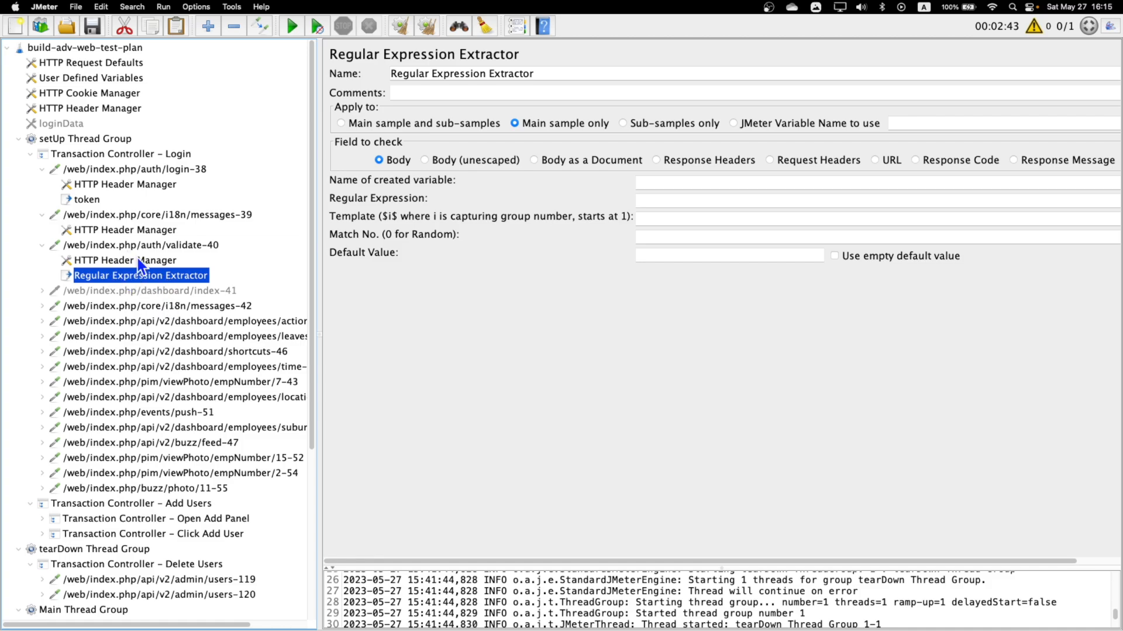
Copy the orangehrm cookie name and value, including the semicolon, from the Set-Cookie response header of auth/validate-40-0.
scroll(158, 439, down, 5)
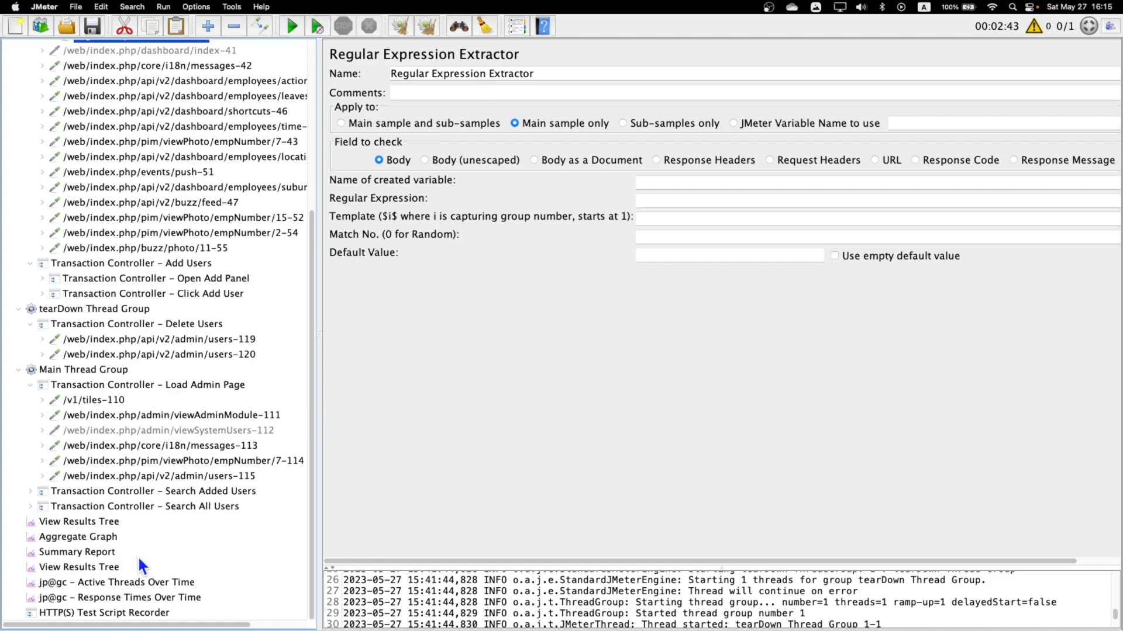
click(86, 524)
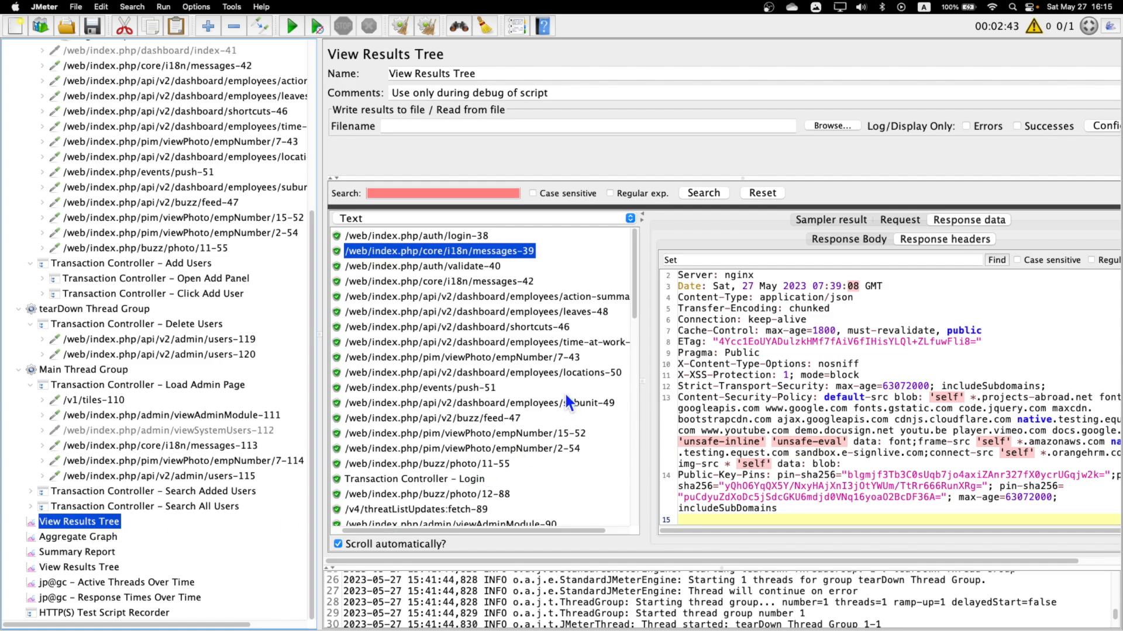
click(350, 268)
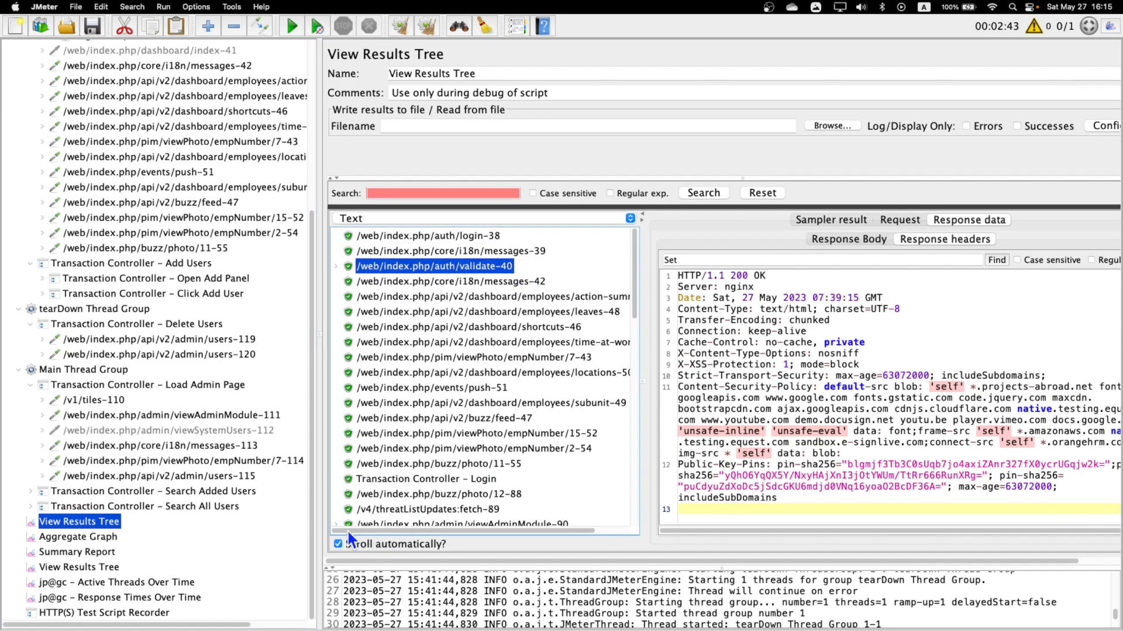
click(335, 266)
click(456, 282)
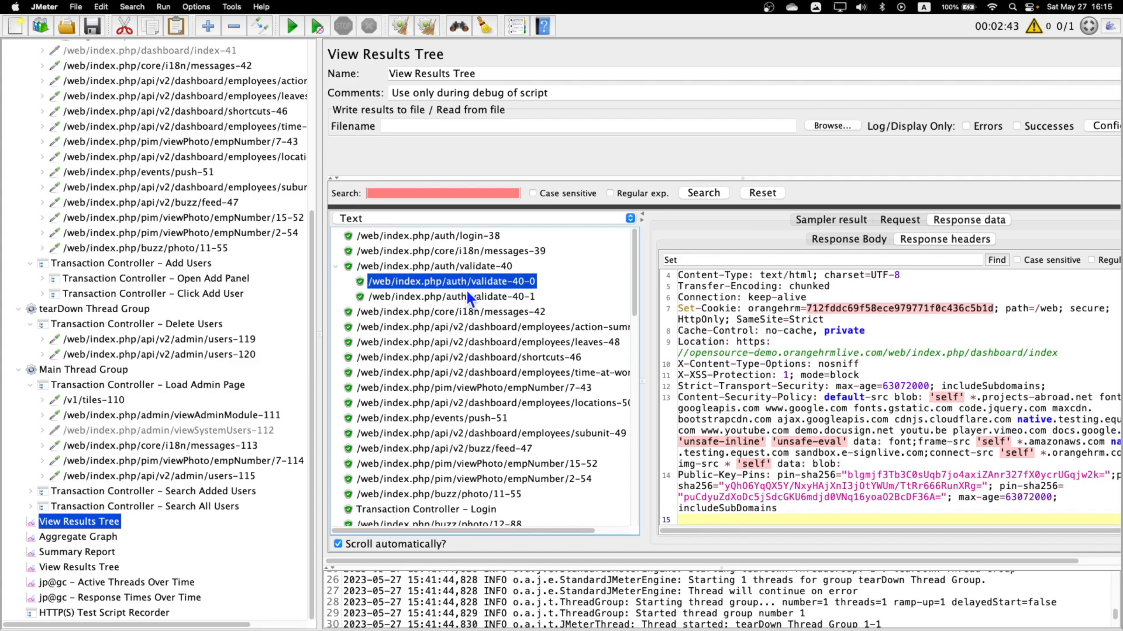
click(784, 310)
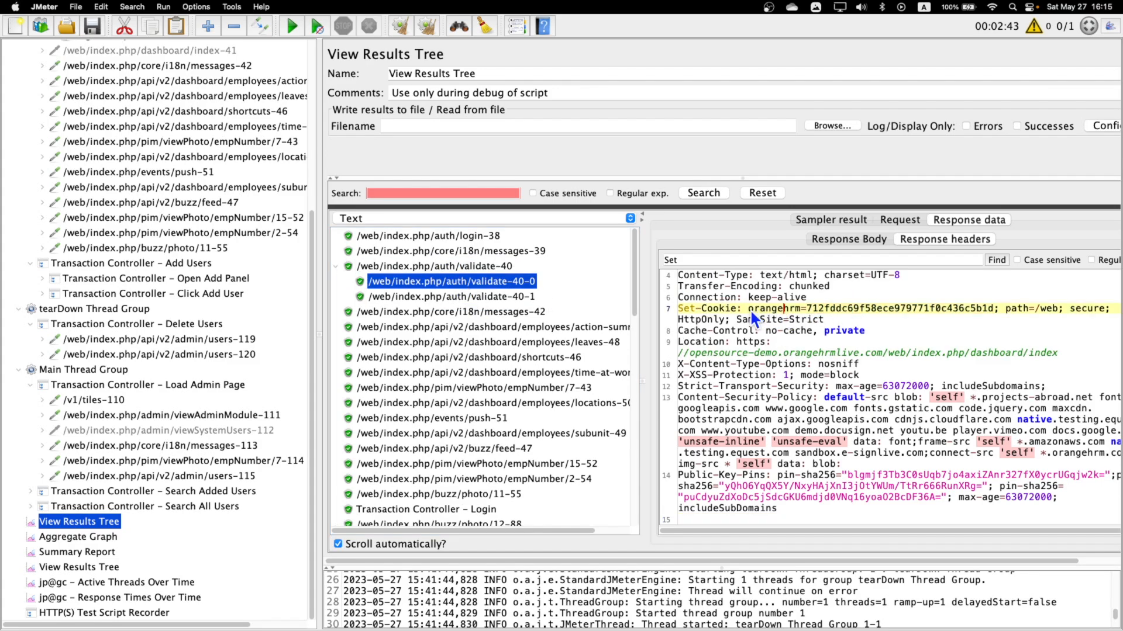
drag(749, 310, 774, 307)
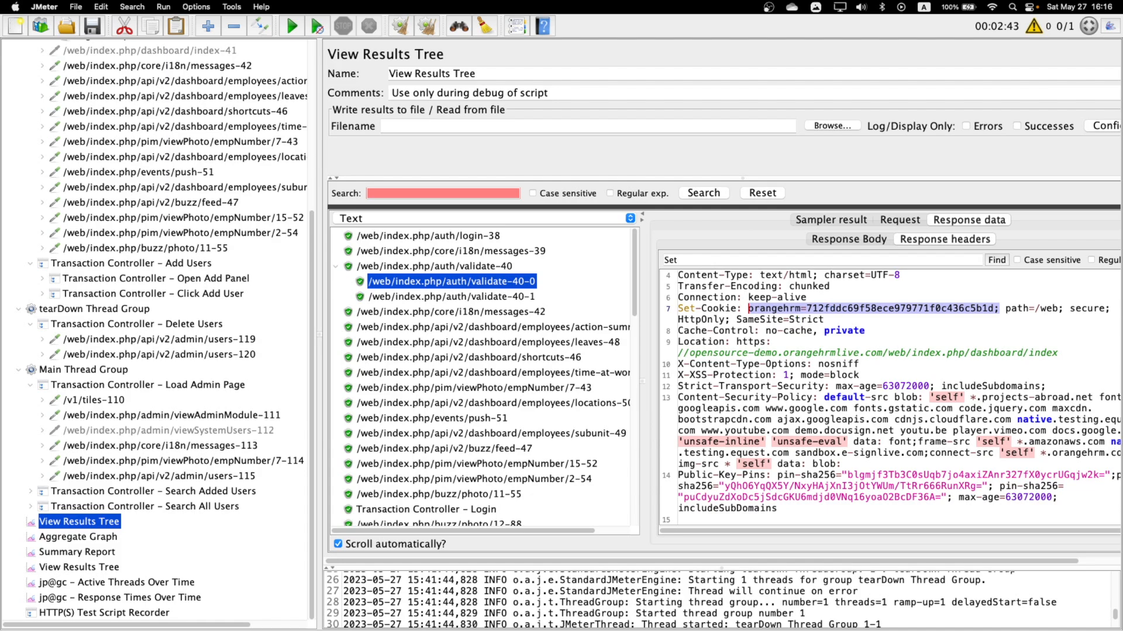
Paste the copied orangehrm session cookie pair into the Regular Expression field of the new extractor under auth/validate-40.
scroll(48, 300, up, 5)
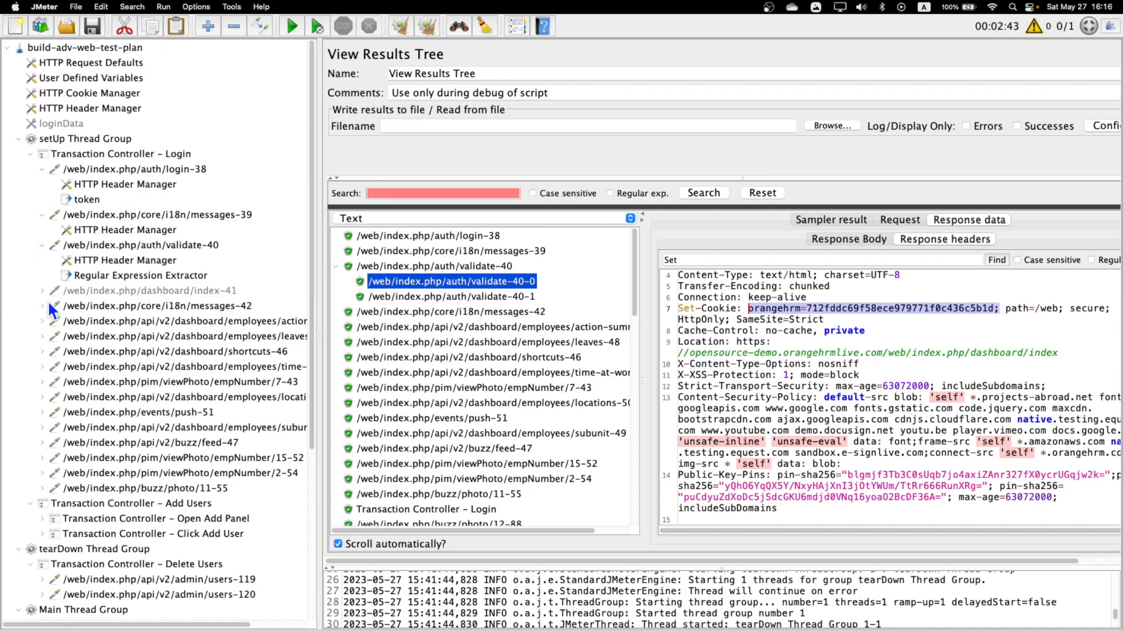
click(123, 275)
click(679, 201)
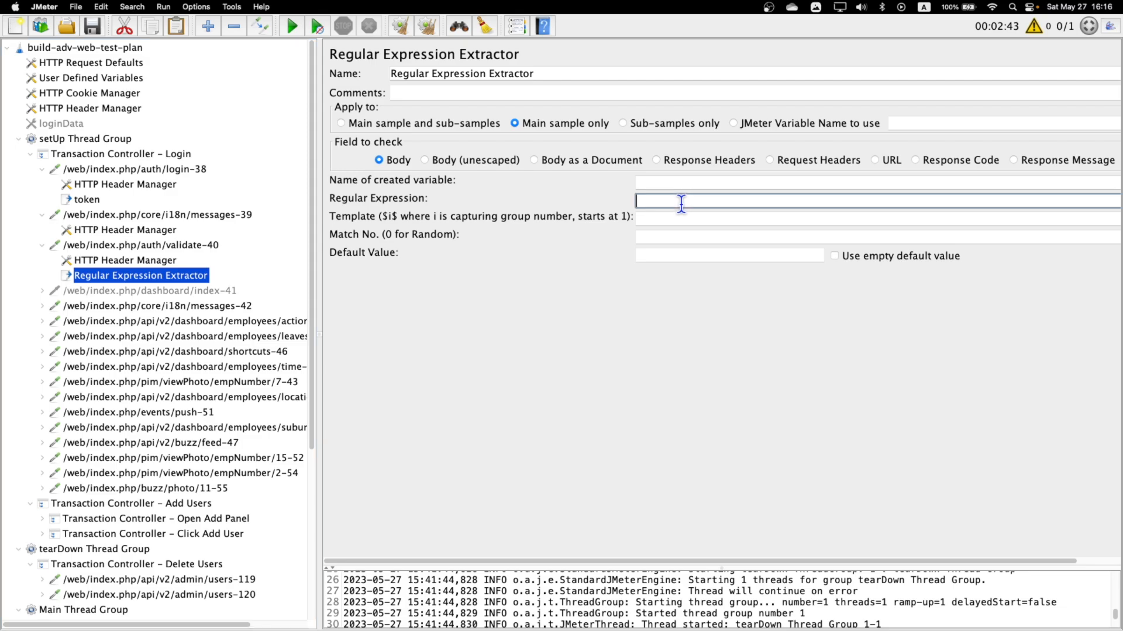
text(orangehrm=712fddc69f58ece979771f0c436c5b1d;)
Set both the extractor's created variable name and its element name to orangehrm.
double_click(680, 201)
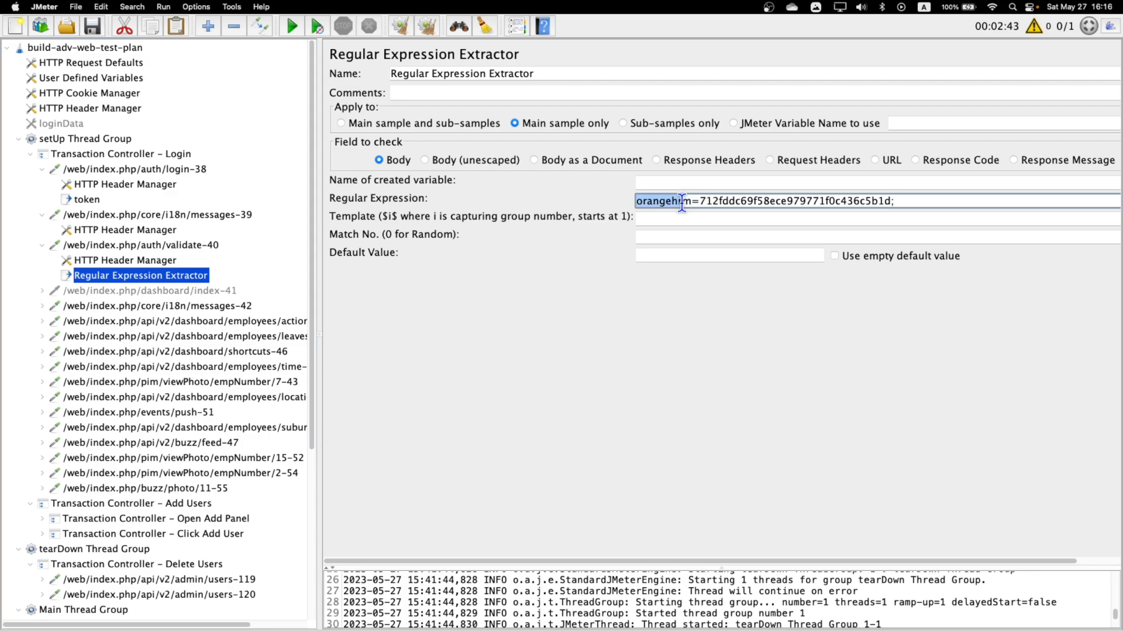
click(688, 201)
drag(690, 201, 616, 201)
key(super+c)
click(659, 182)
key(super+v)
triple_click(541, 74)
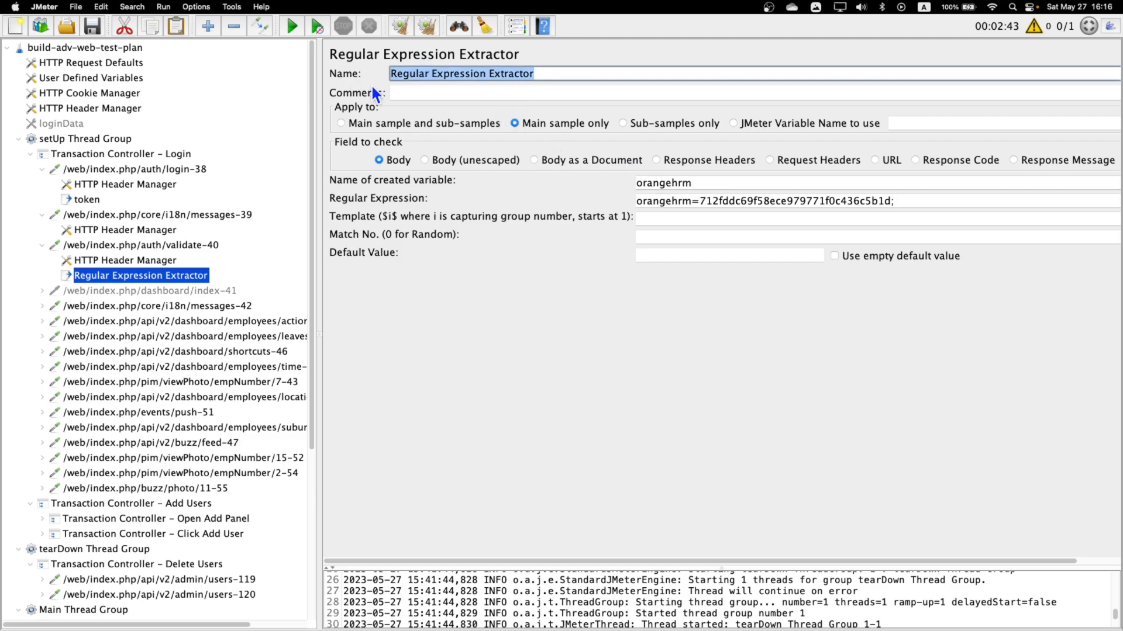
key(super+v)
Replace the cookie value in the extractor's regular expression with a capturing group so it reads orangehrm=(.+?);.
drag(700, 201, 889, 200)
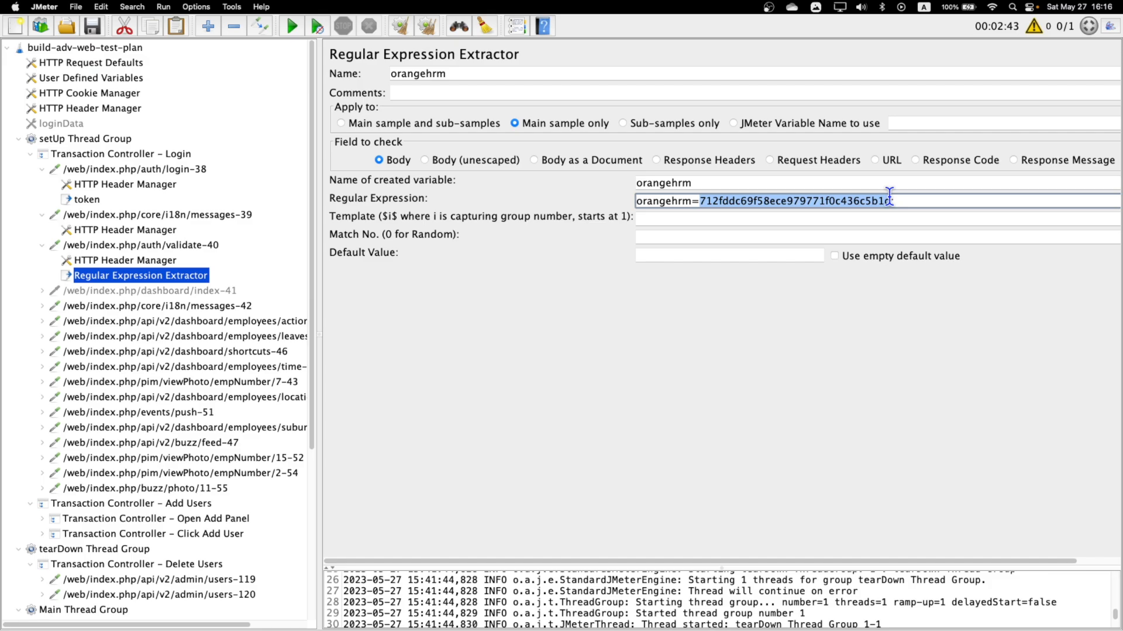
text((.);)
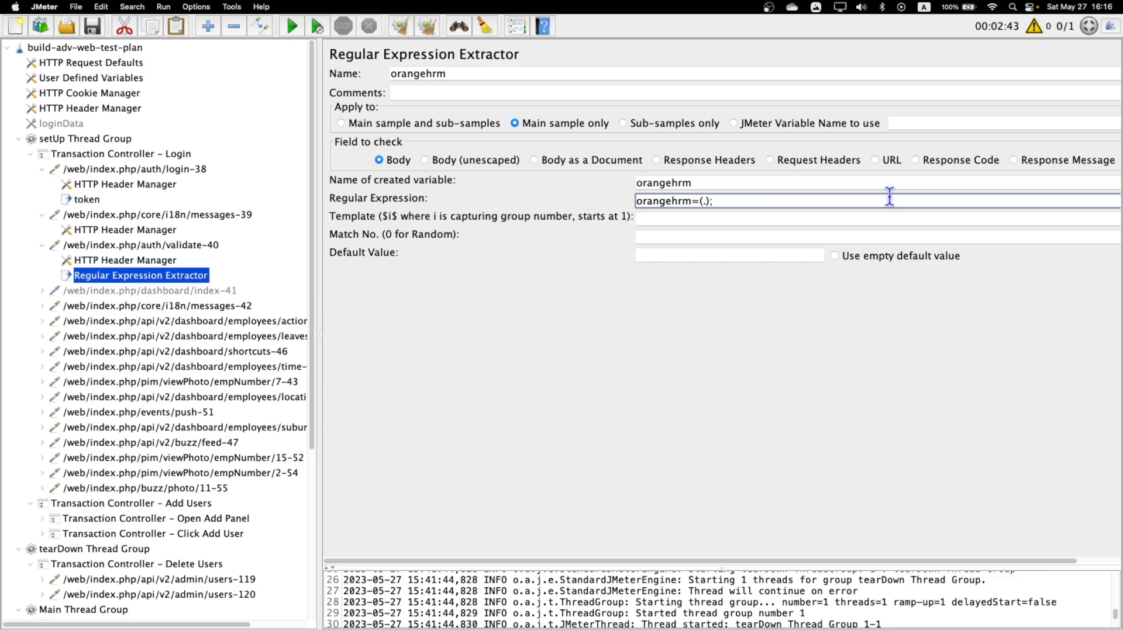
key(Left)
key(Left)
text(+?)
Set the orangehrm extractor's template to $1$, match number to 1 and default value to "not matched".
click(726, 218)
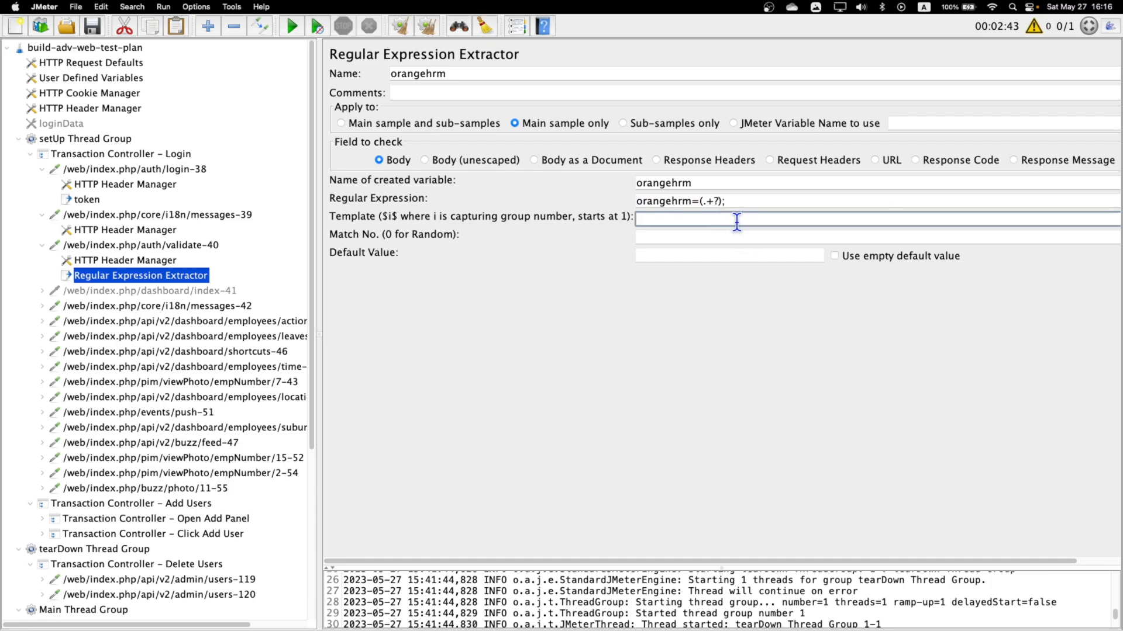
text($1$)
click(717, 236)
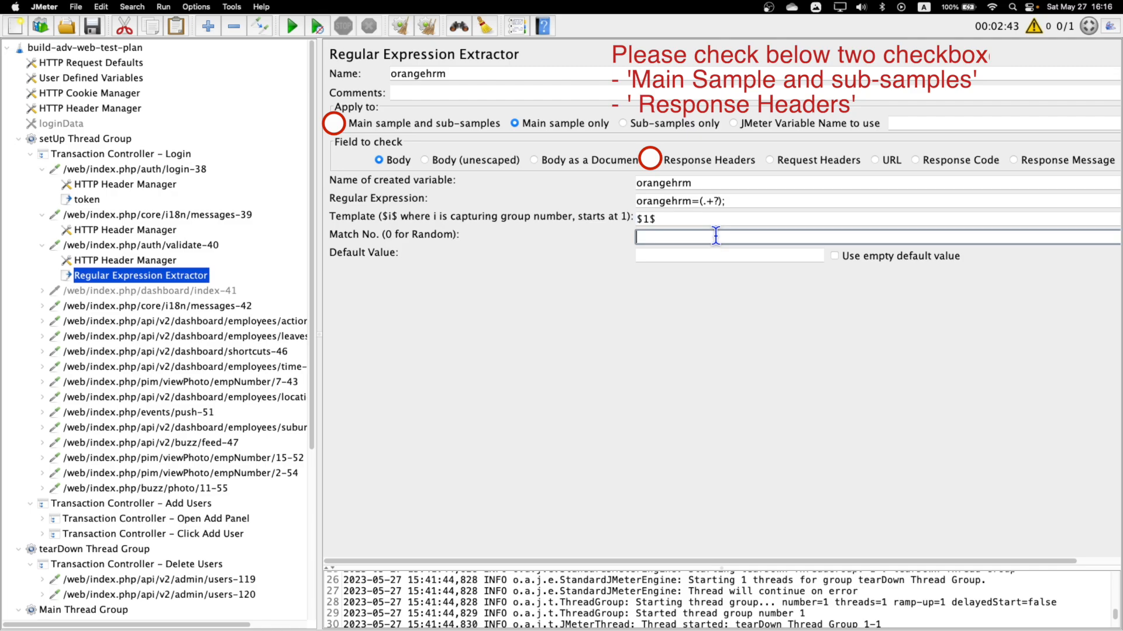
text(1)
click(697, 256)
text(not )
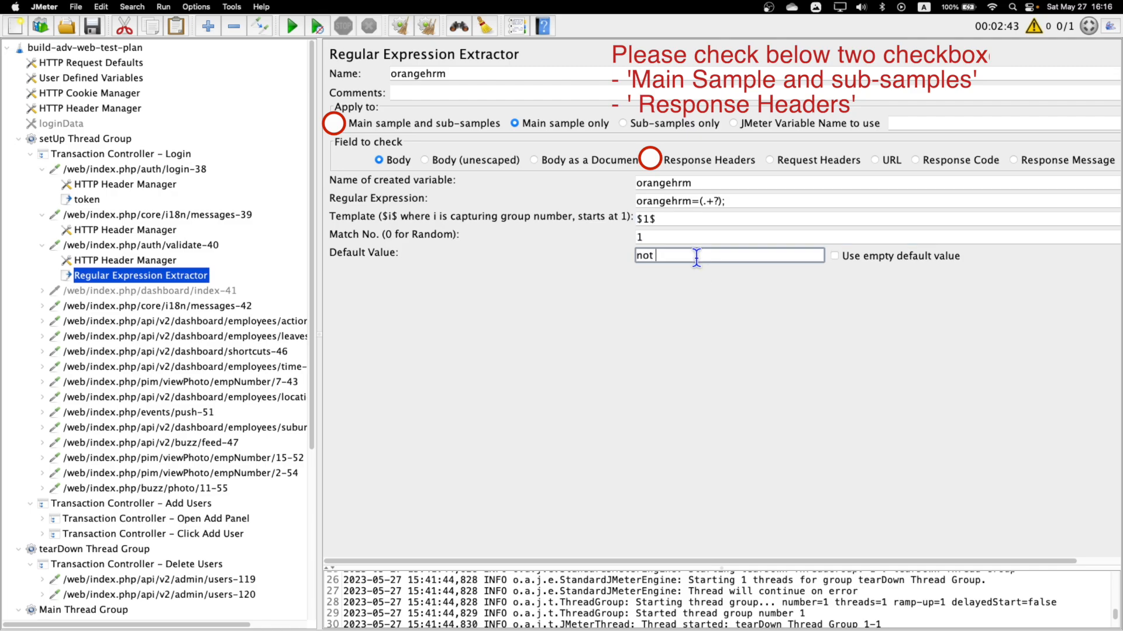
text(matched)
double_click(702, 183)
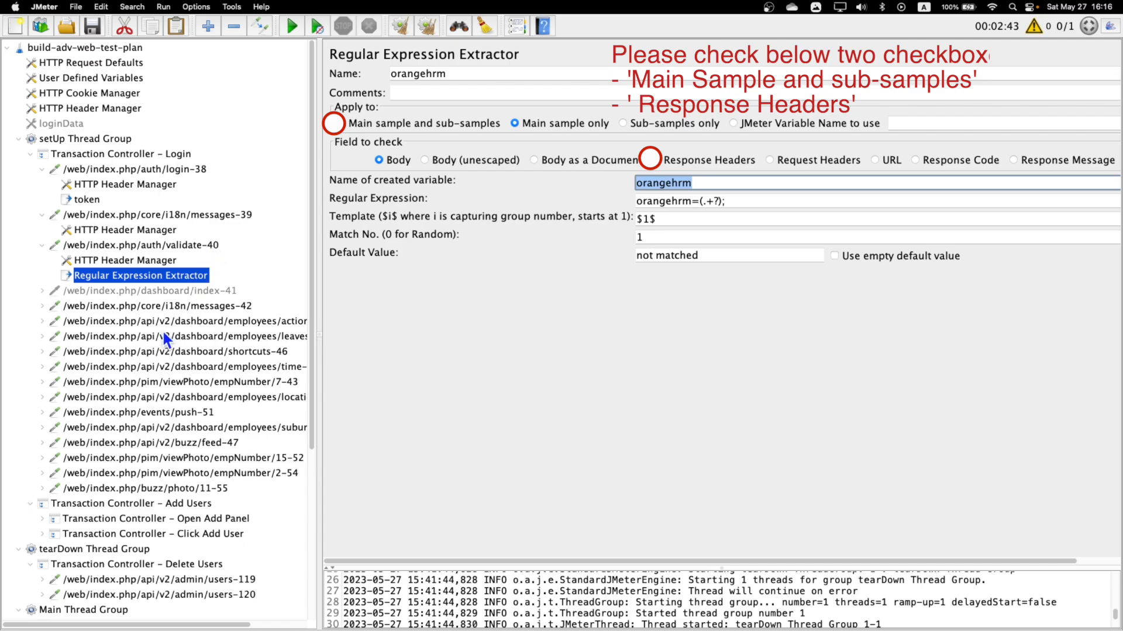
Add a BeanShell PostProcessor to the core/i18n/messages-42 request in the setUp Thread Group.
click(165, 307)
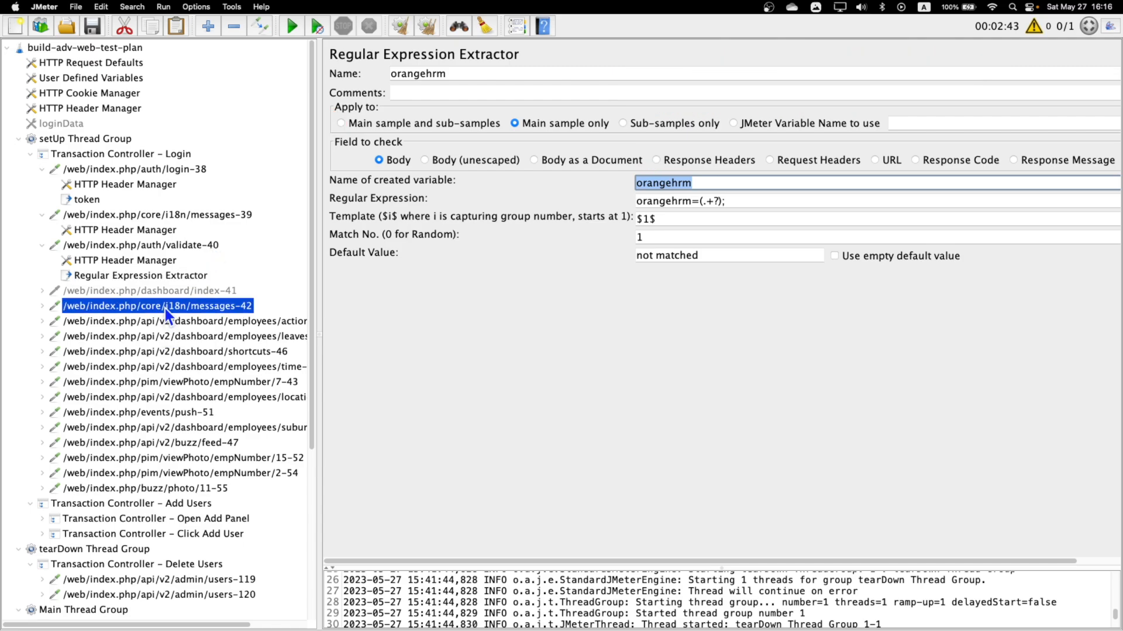
click(44, 305)
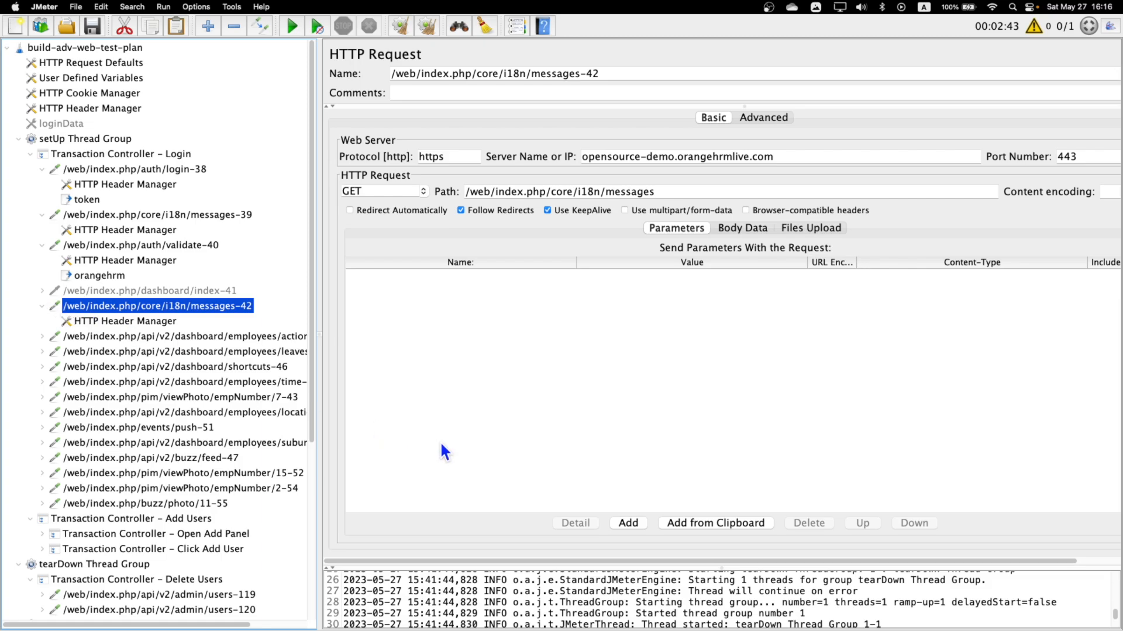
right_click(192, 306)
mouse_move(292, 315)
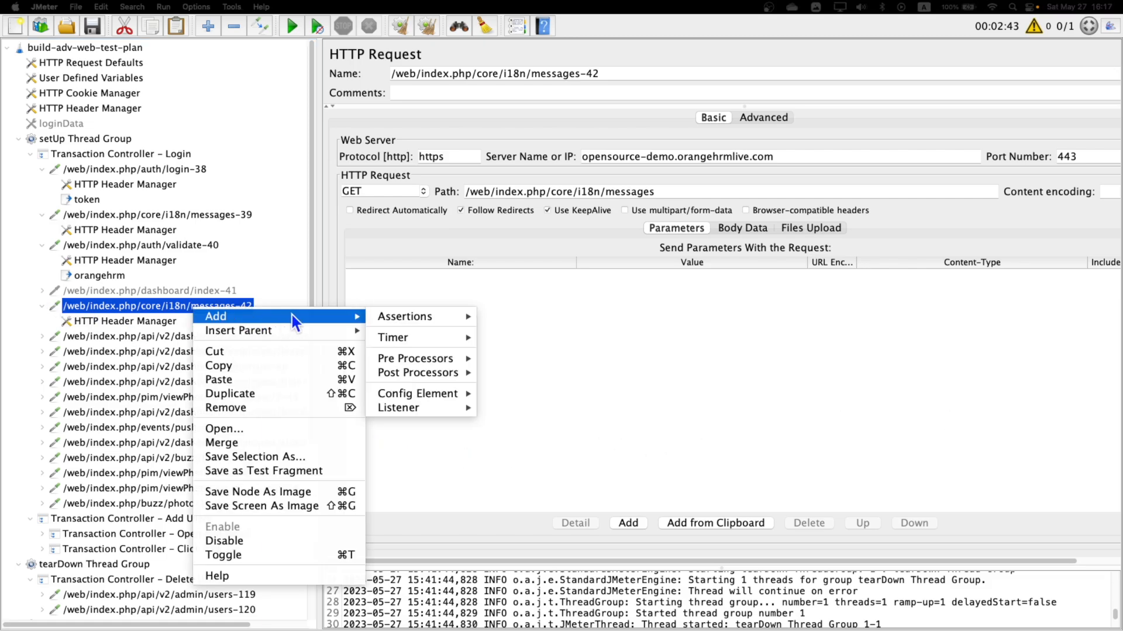
mouse_move(437, 371)
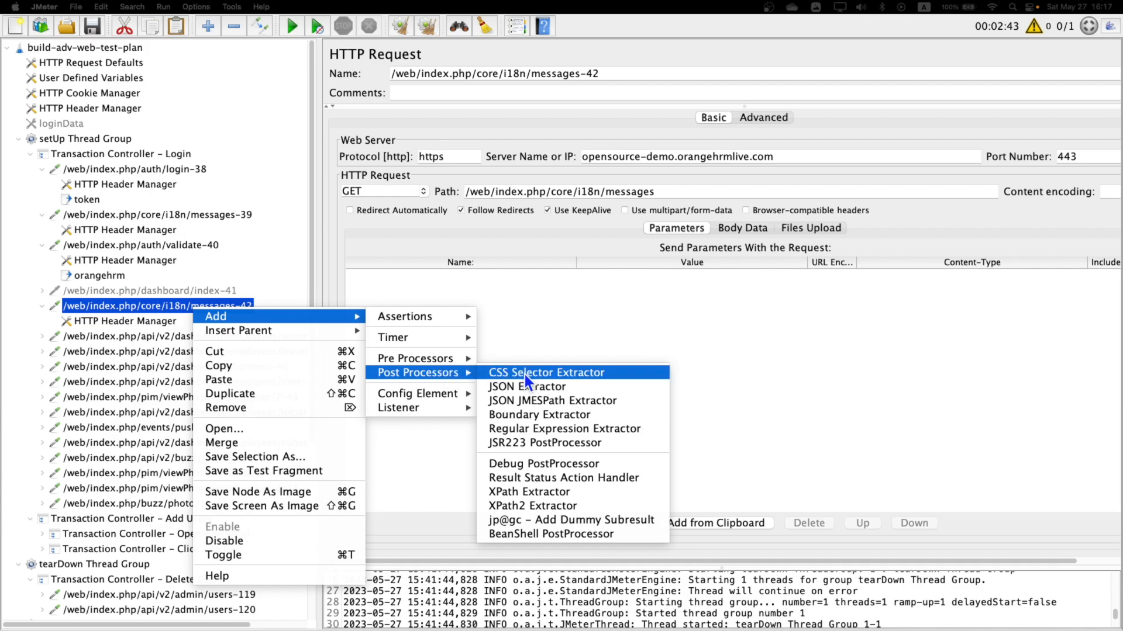
click(569, 534)
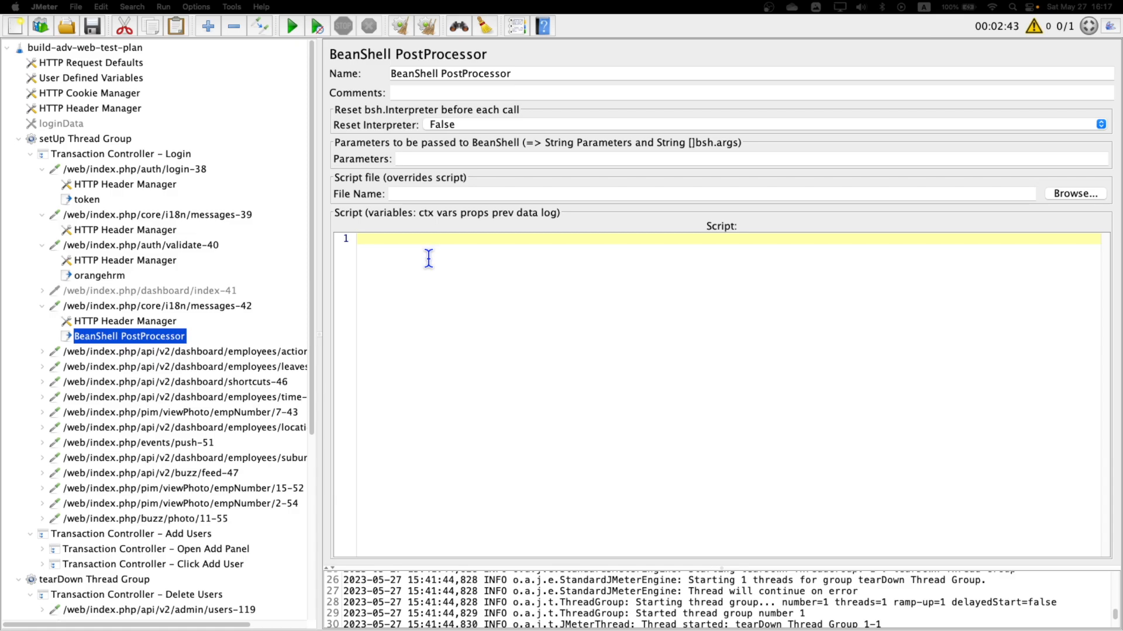
Write the BeanShell PostProcessor script props.put("orangehrm","${orangehrm}"); to store the extracted cookie as a JMeter property.
click(428, 255)
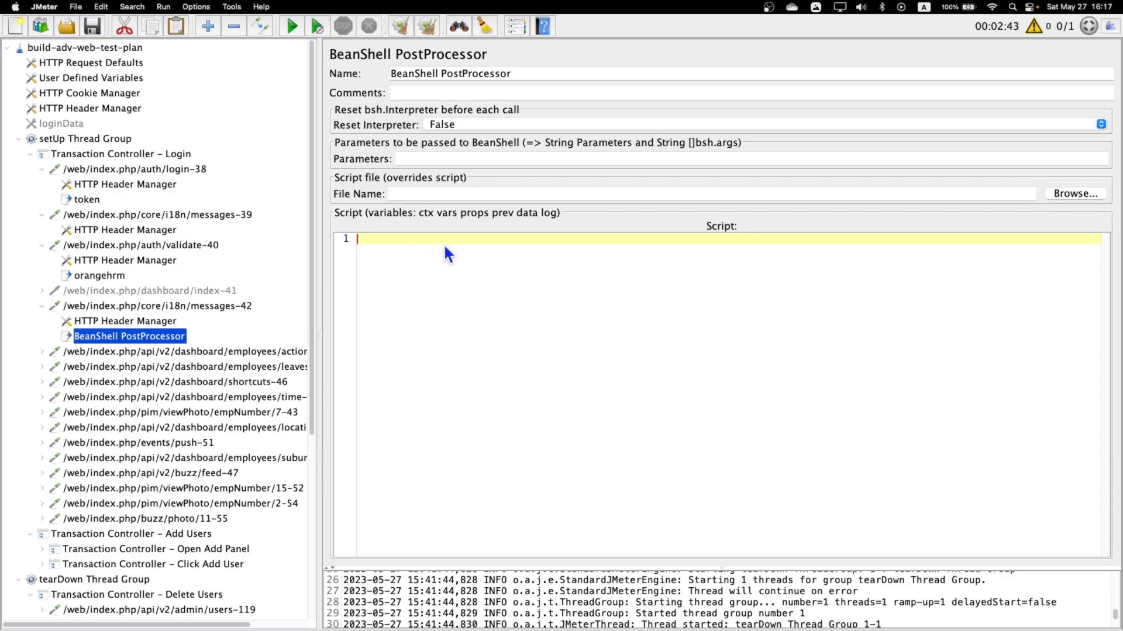
text(props.put("orangehrm)
text(","${orangehrm}");)
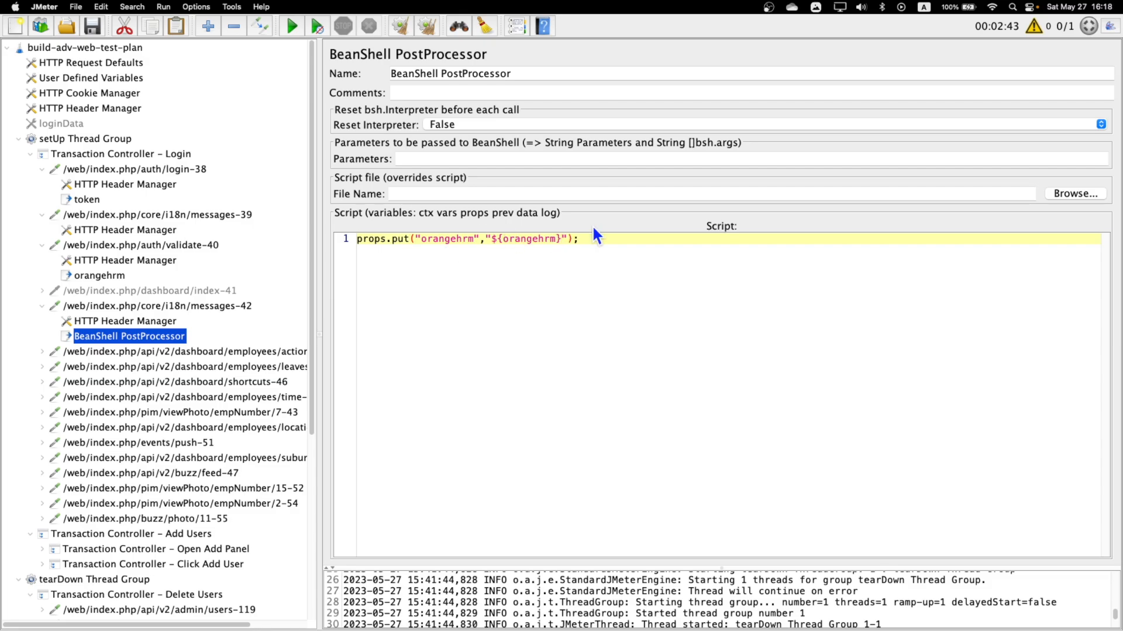
key(super+a)
click(619, 240)
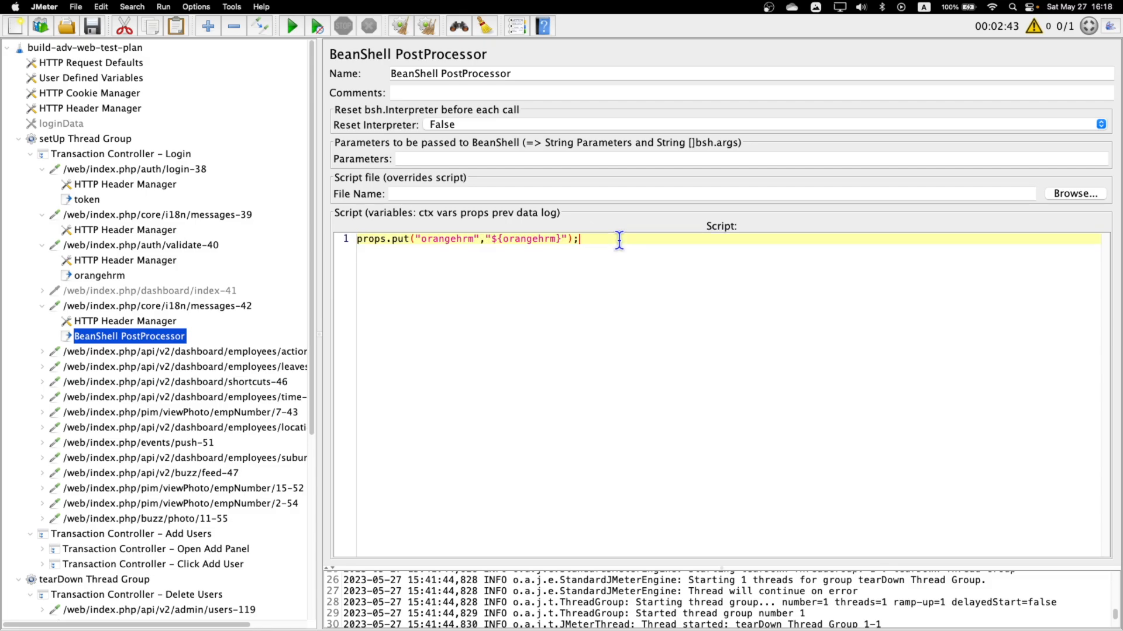
double_click(454, 238)
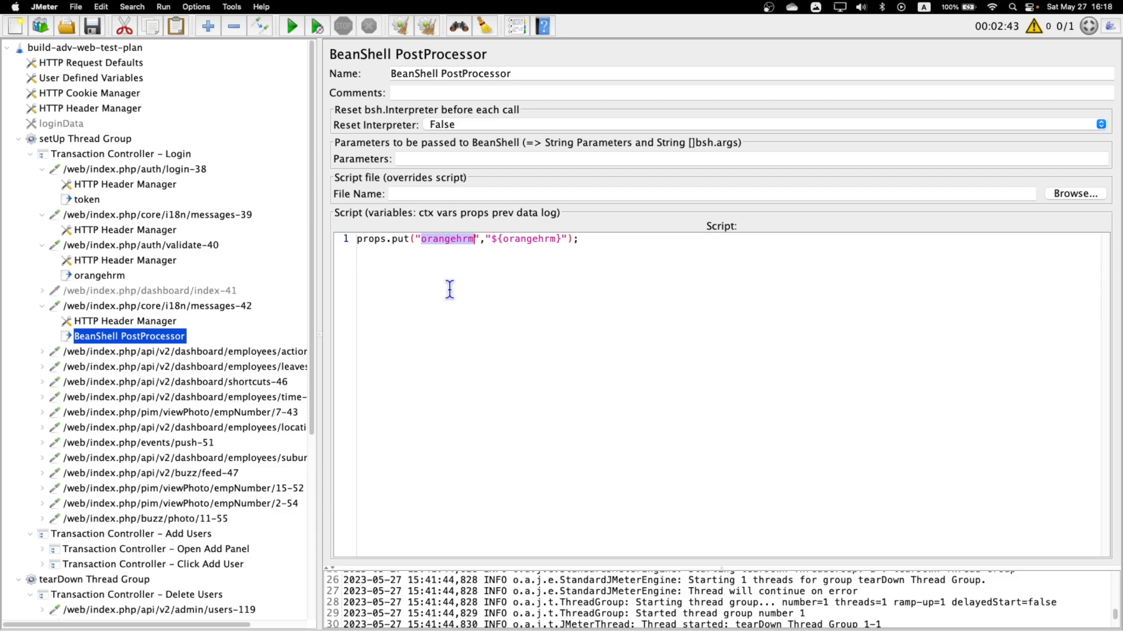
Add a BeanShell PreProcessor to the /v1/tiles-110 request under Load Admin Page in the Main Thread Group.
scroll(201, 405, down, 5)
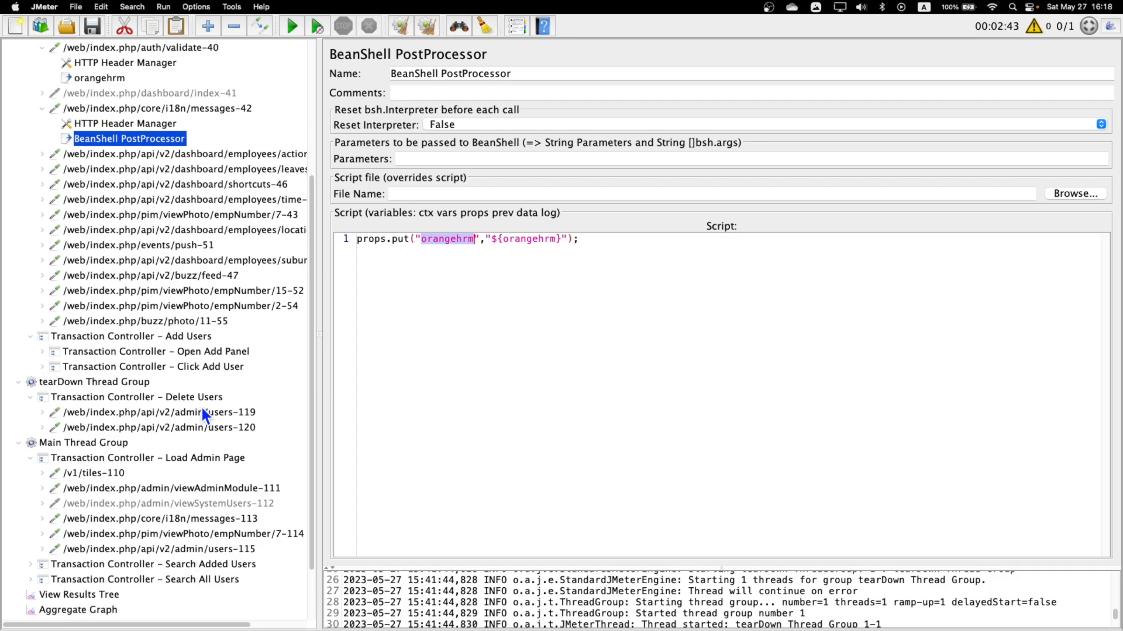
scroll(107, 483, down, 1)
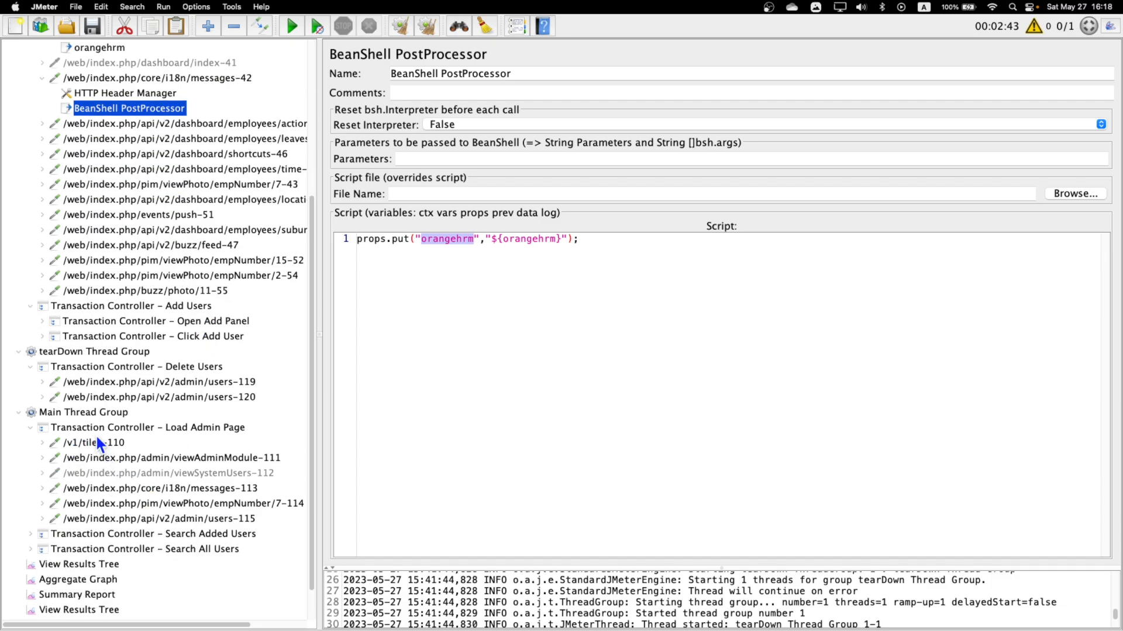
click(80, 413)
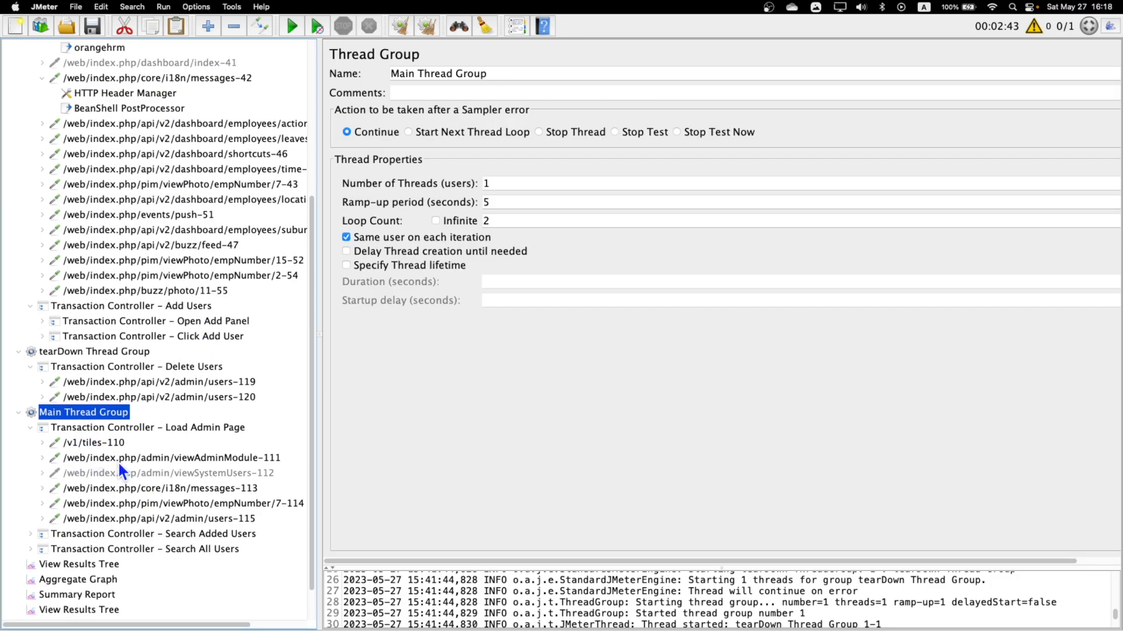
click(102, 443)
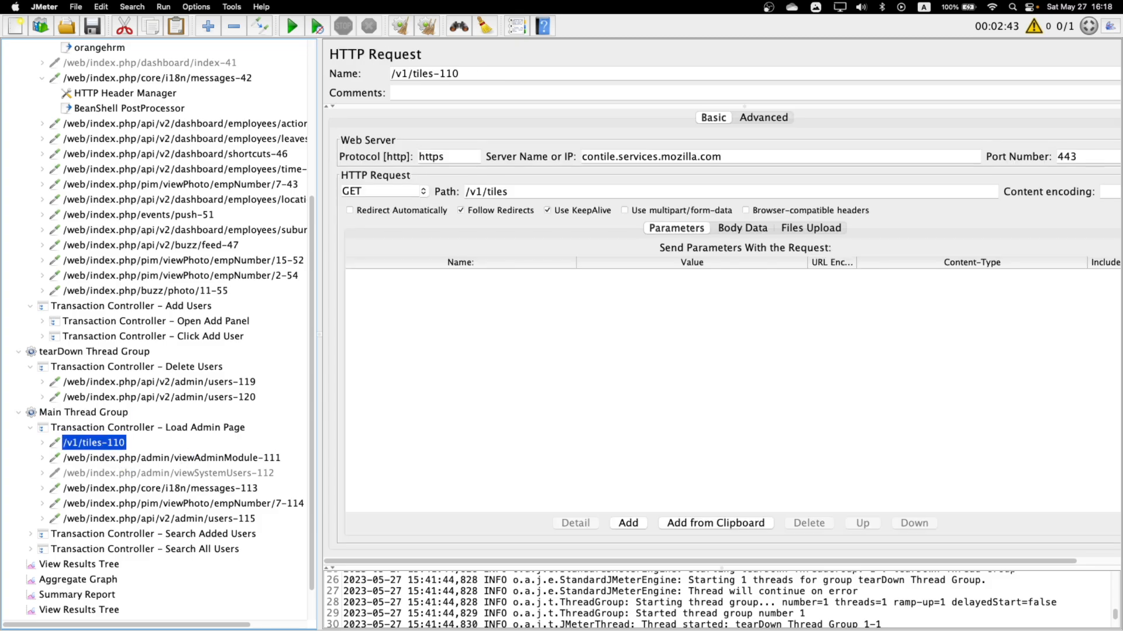
right_click(101, 447)
mouse_move(195, 368)
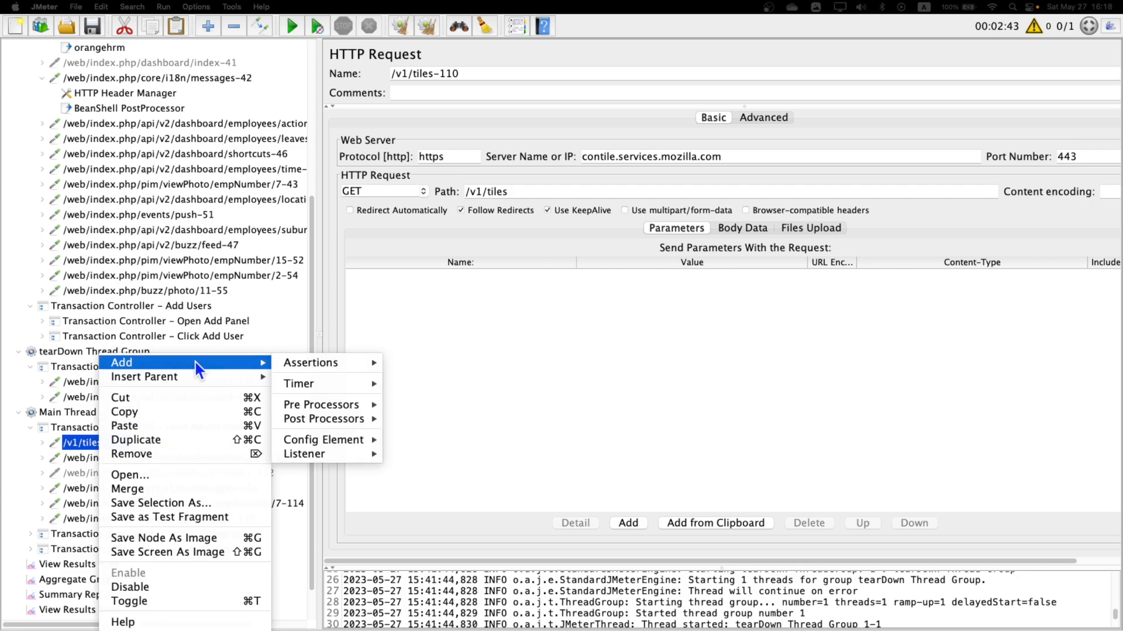
mouse_move(343, 408)
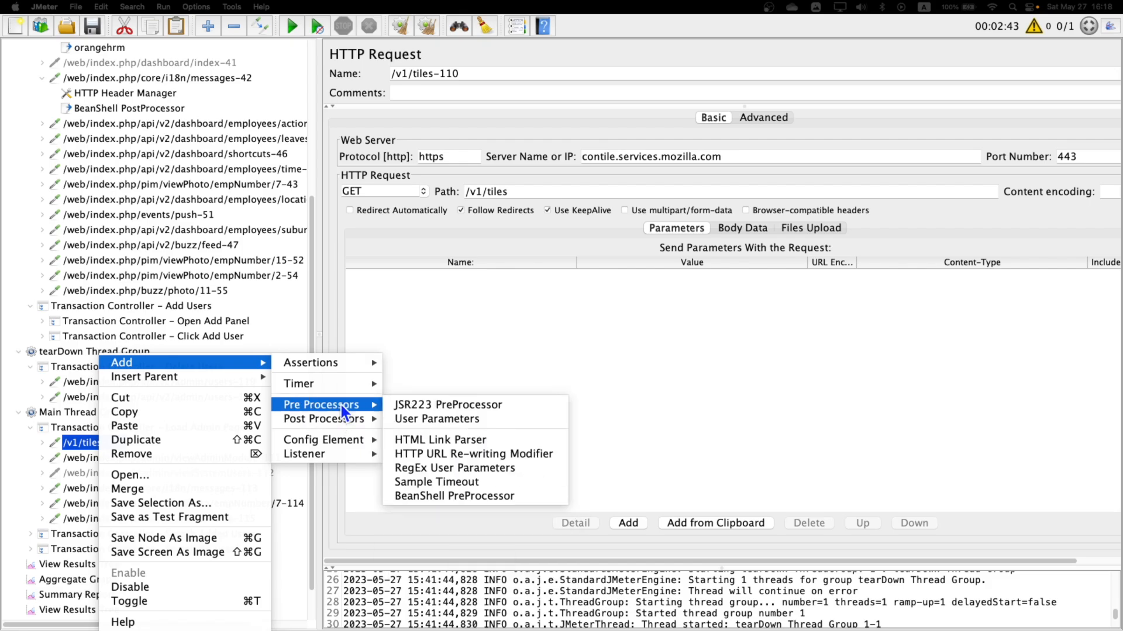
click(455, 496)
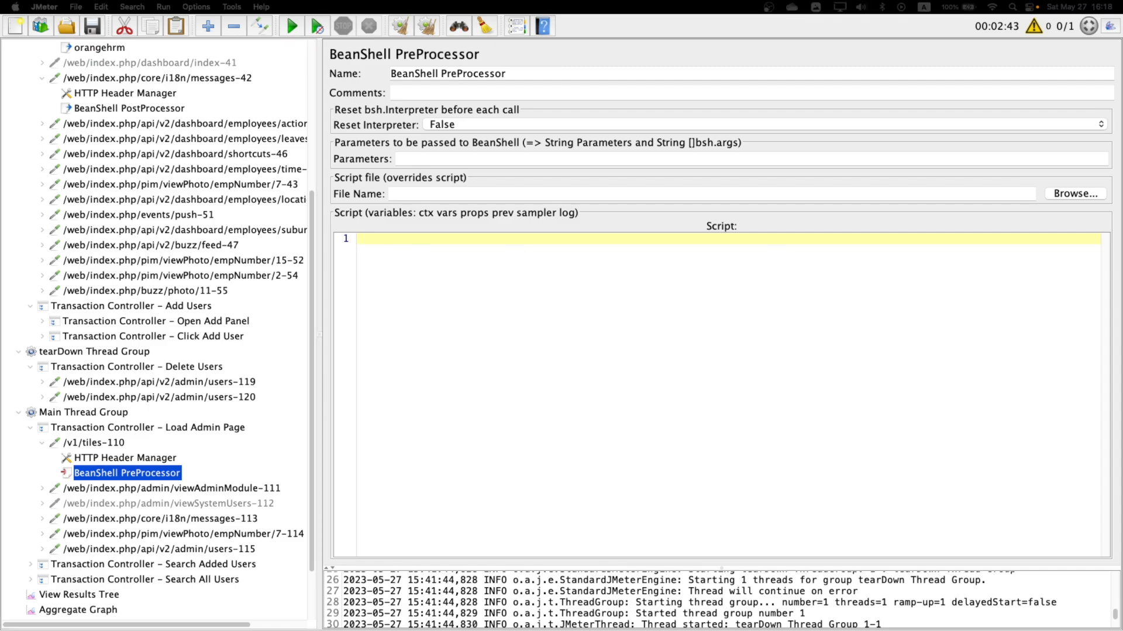
Paste the PreProcessor script that imports the JMeter Cookie class, adds the orangehrm cookie from props.get("orangehrm") for opensource-demo.orangehrmlive.com, and logs that property.
text(import org.apache.jmeter.protocol.http.control.Cookie;  //sampler.getCookieManager().add(new Cookie("orangehrm", "xxx", "opensource-demo.orangehrmlive.com", "/web/index.php/api/v2/admin/users", true, 0)); sampler.getCookieManager().add(new Cookie("orangehrm", props.get("orangehrm"), "opensource-demo.orangehrmlive.com", "", true, 0));  log.info("=========" + props.get("orangehrm"));)
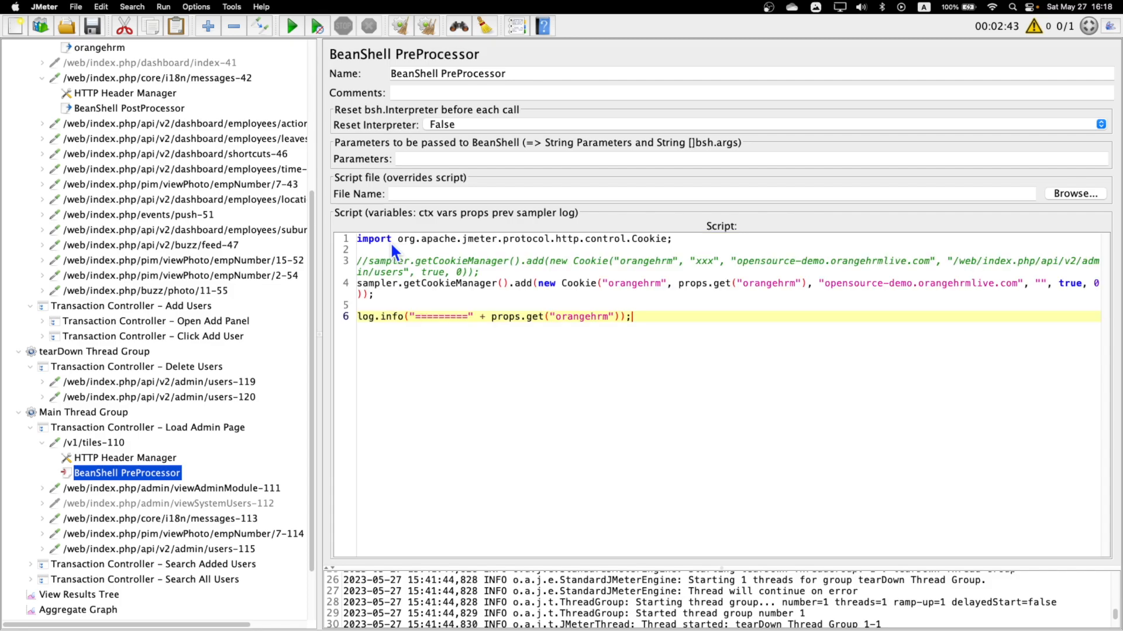
click(415, 251)
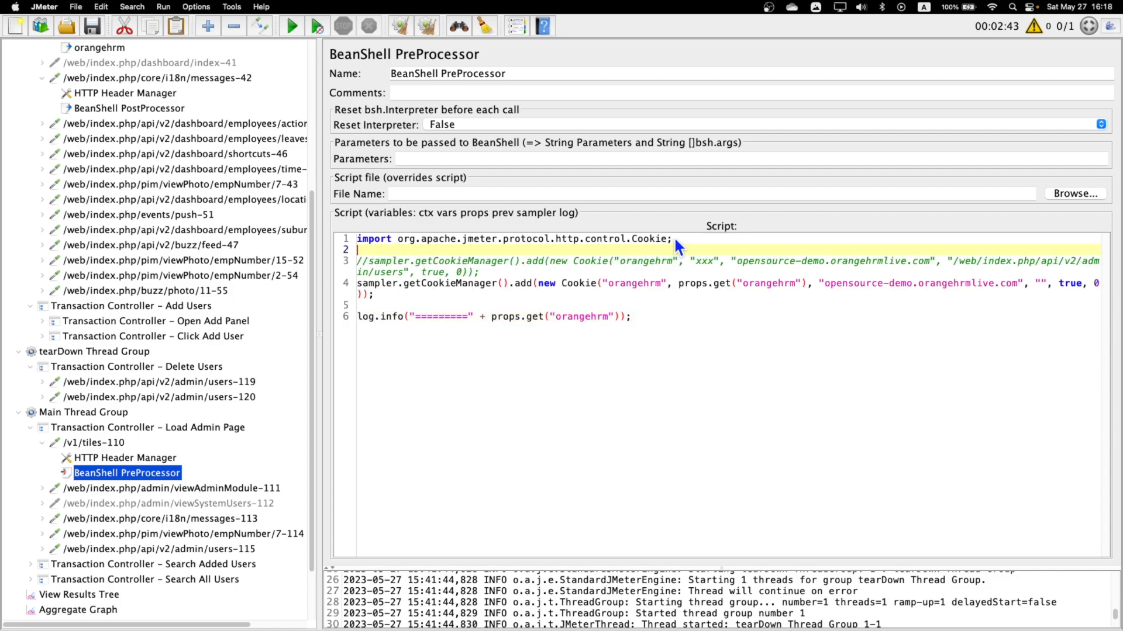
drag(674, 239, 358, 239)
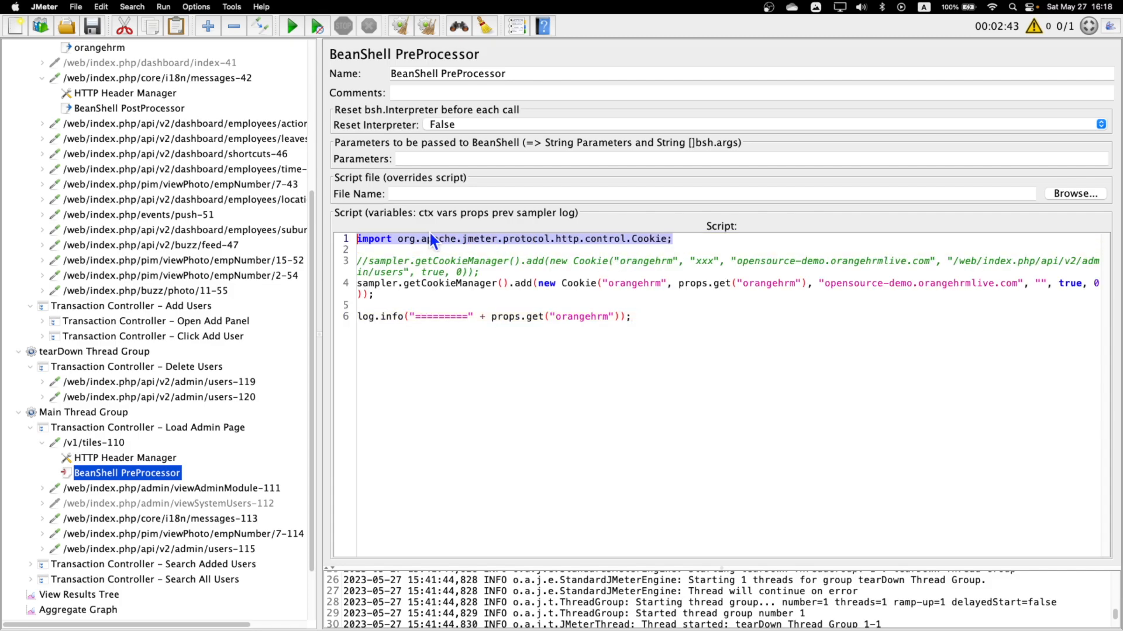
shift+click(572, 287)
click(456, 301)
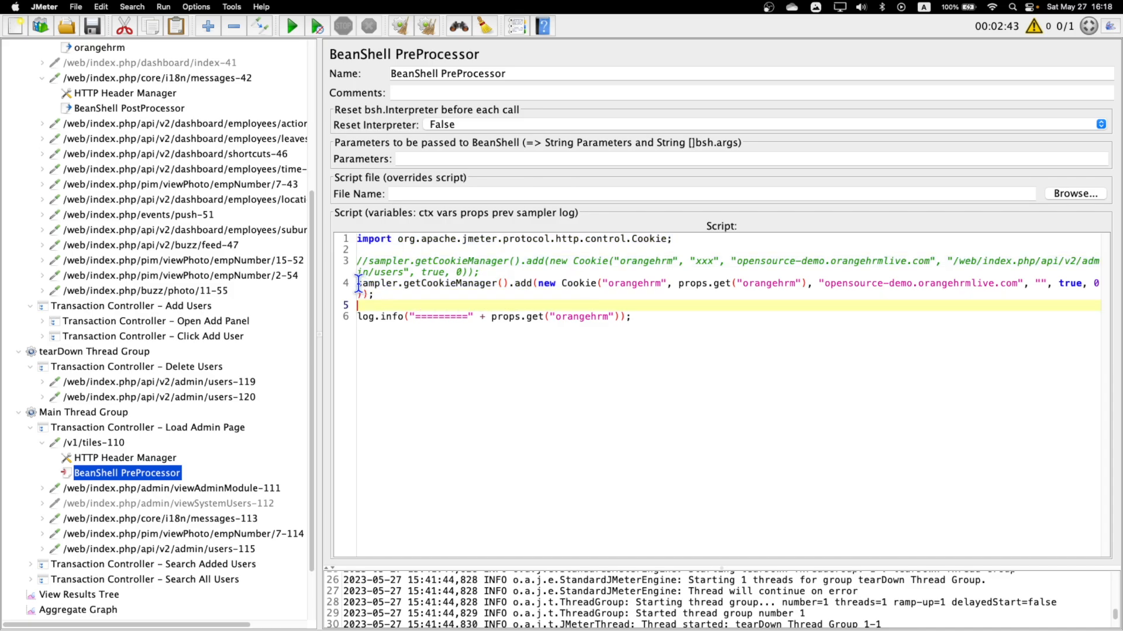
drag(359, 284, 500, 285)
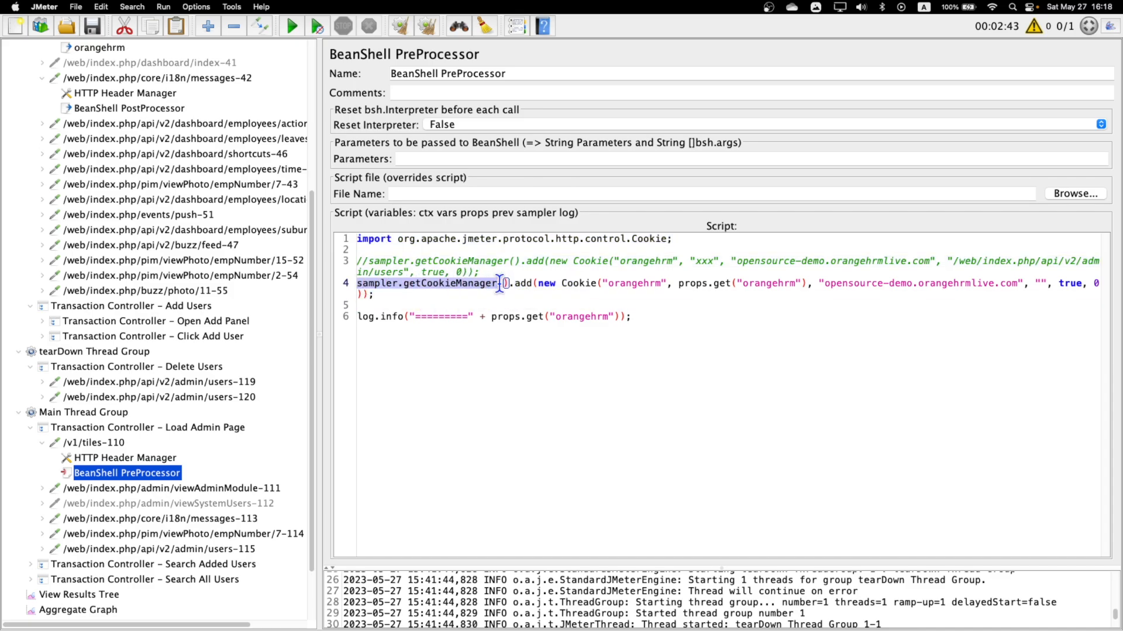
click(611, 292)
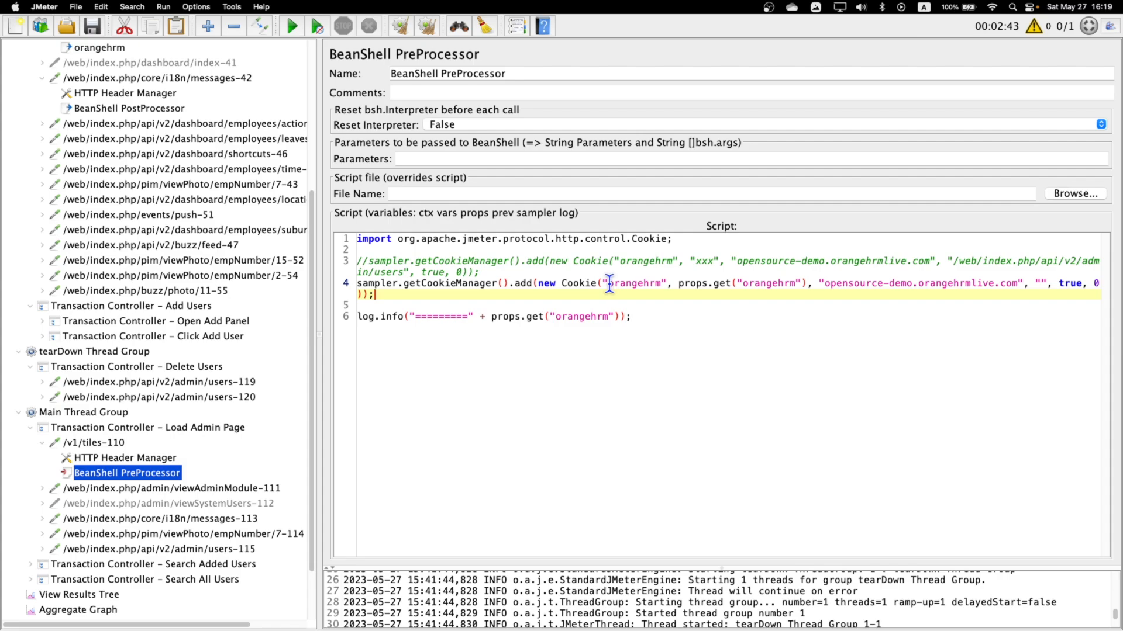
double_click(608, 284)
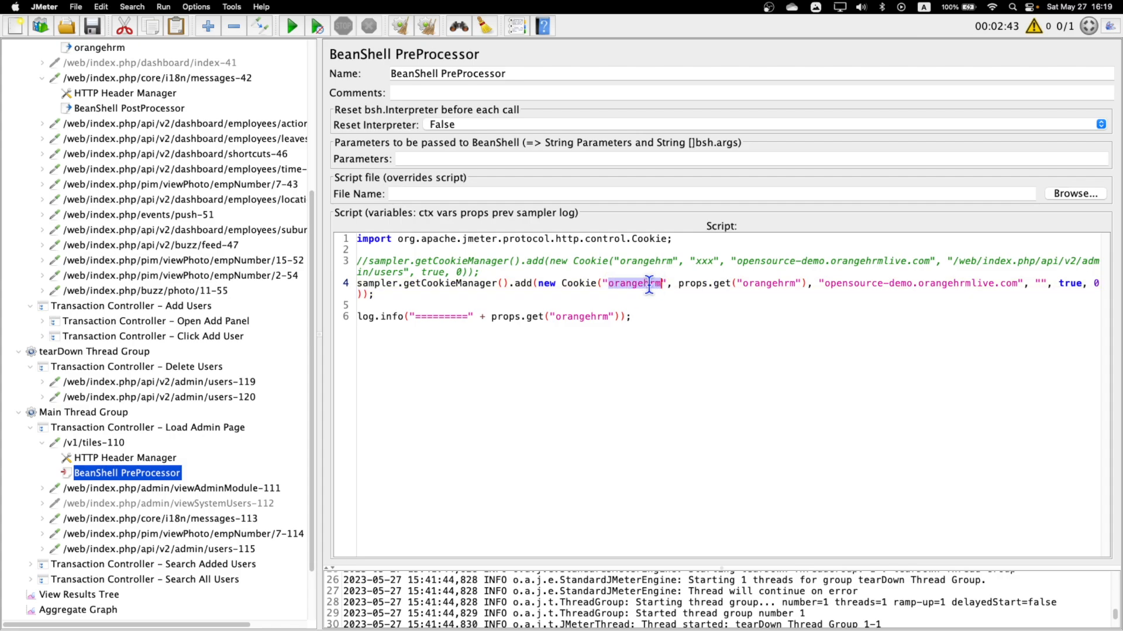
click(727, 286)
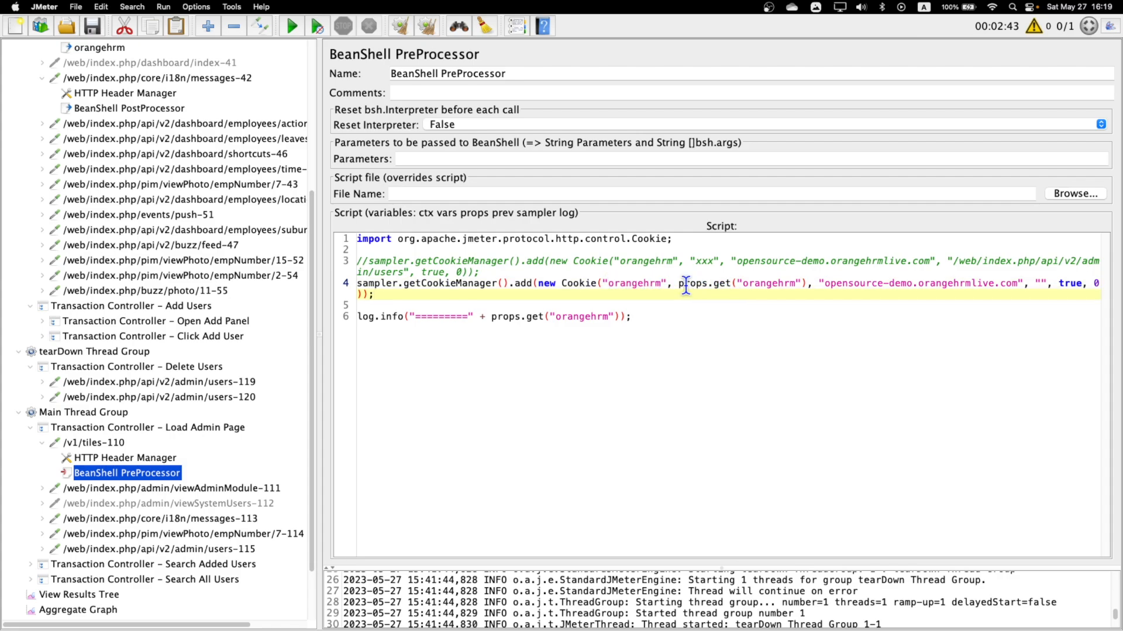
drag(686, 285, 811, 287)
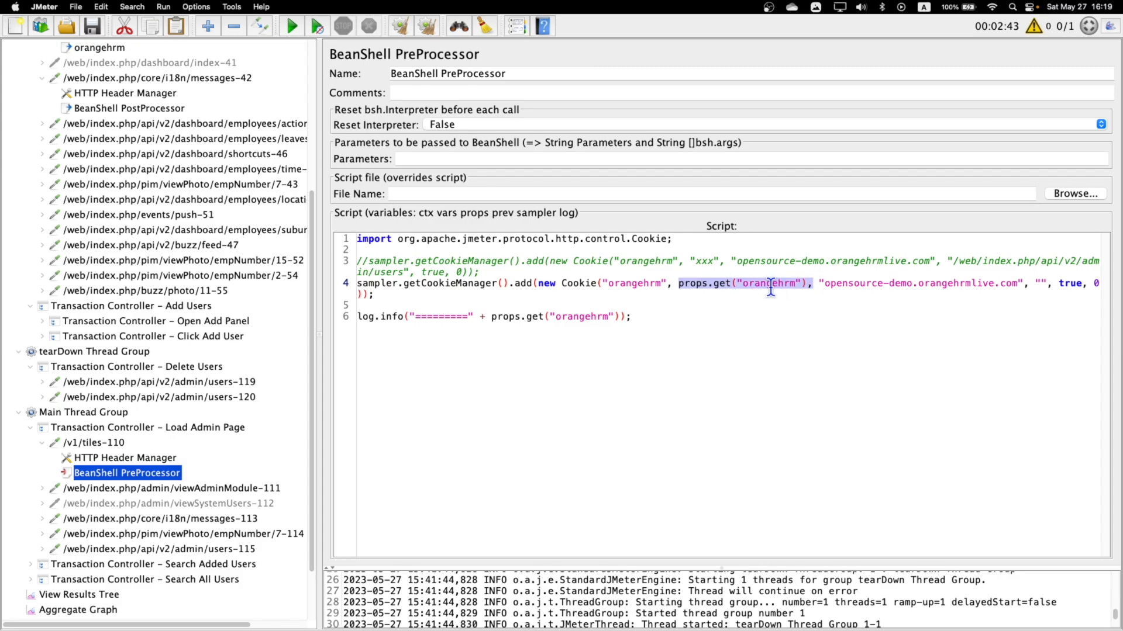
Compare the property name stored by the messages-42 BeanShell PostProcessor with the one read in the tiles-110 PreProcessor script.
scroll(232, 250, up, 5)
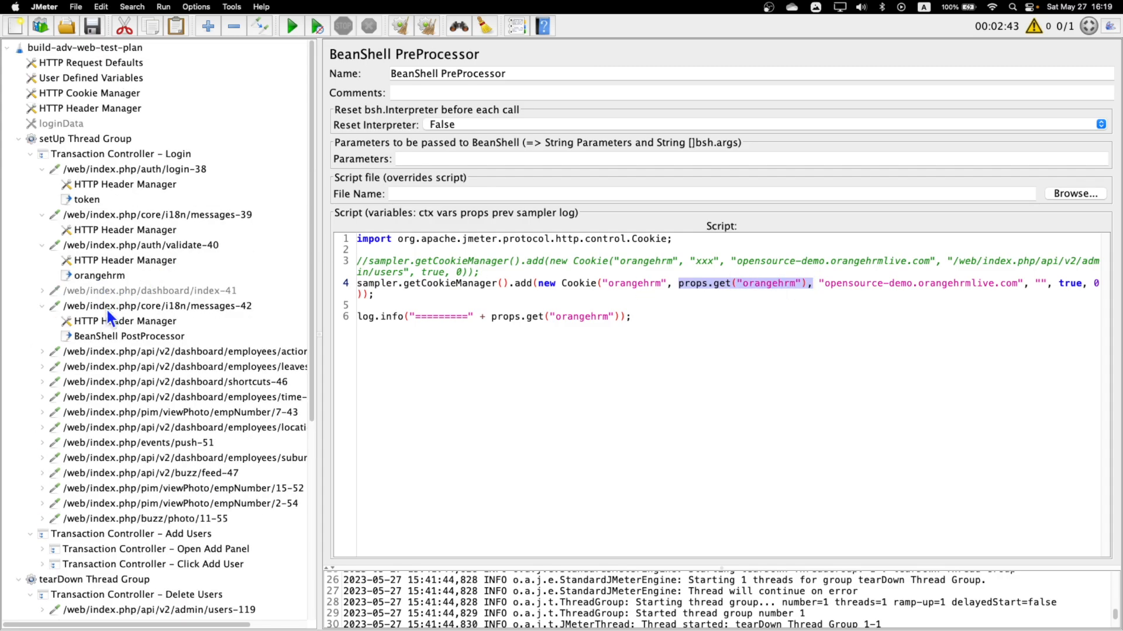
click(111, 339)
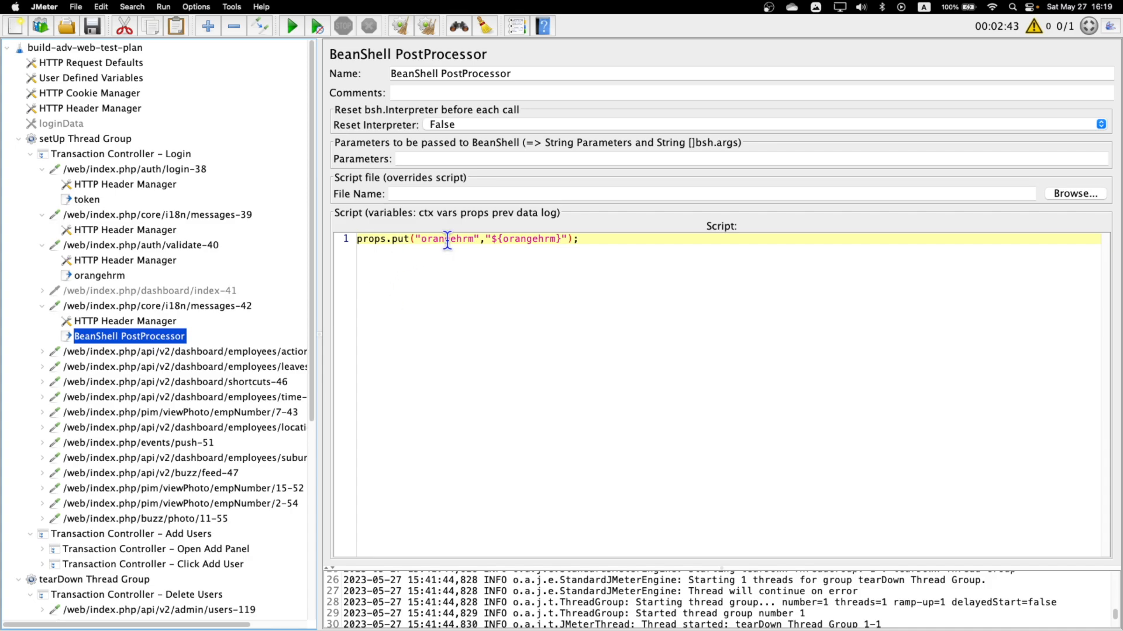
double_click(425, 240)
scroll(123, 515, down, 7)
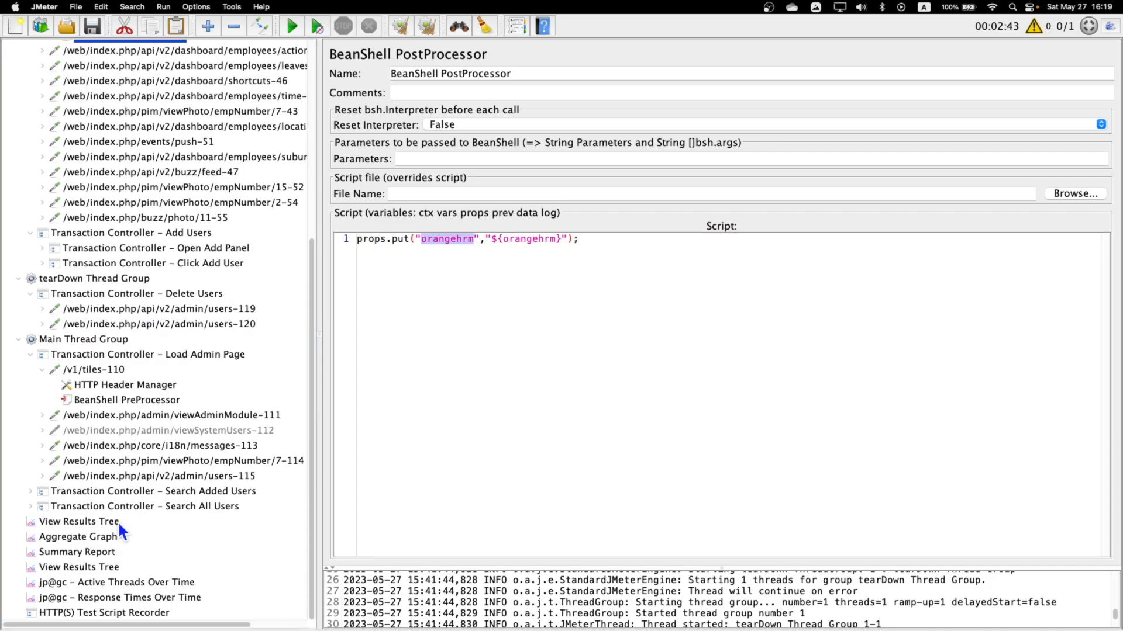
click(119, 403)
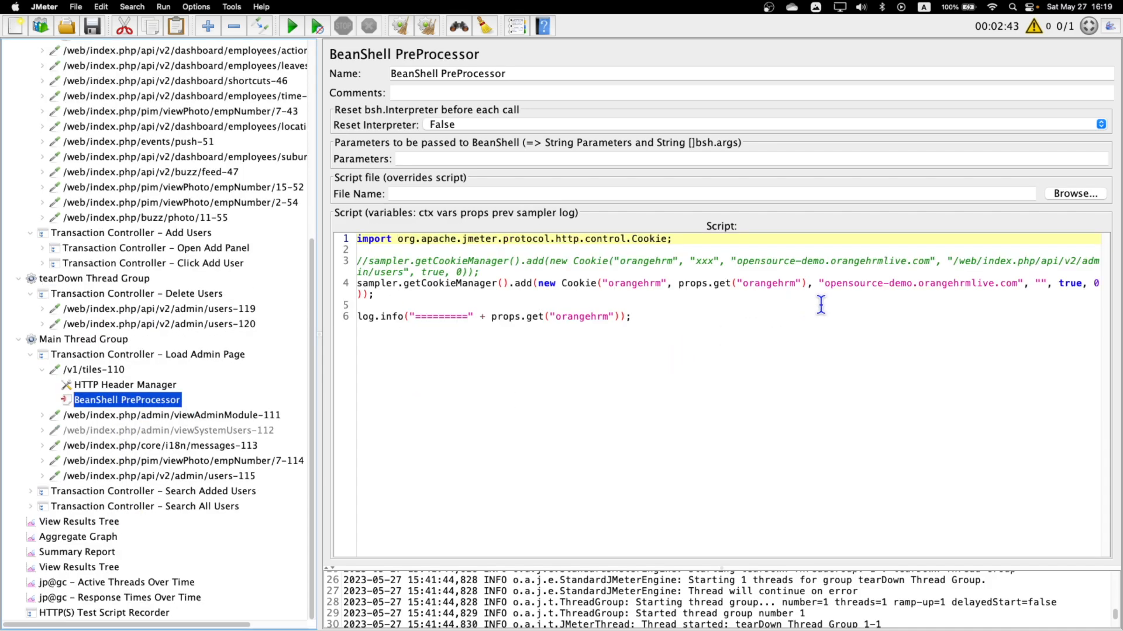
click(670, 287)
click(650, 325)
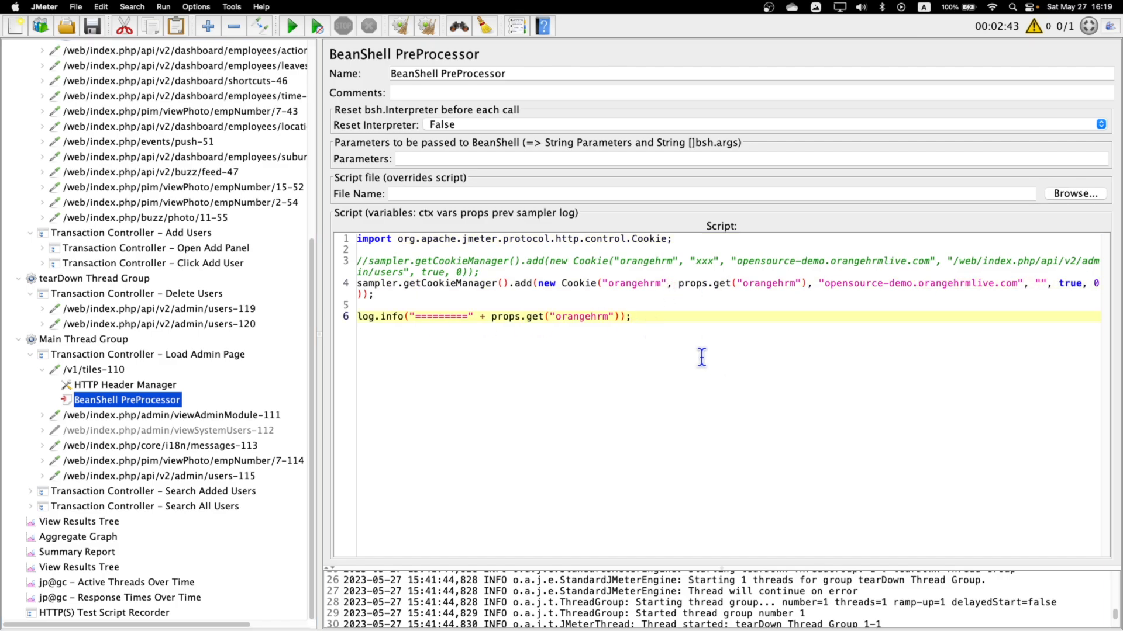
Review the orangehrm property name and the cookie-adding line in the tiles-110 BeanShell PreProcessor script.
double_click(588, 319)
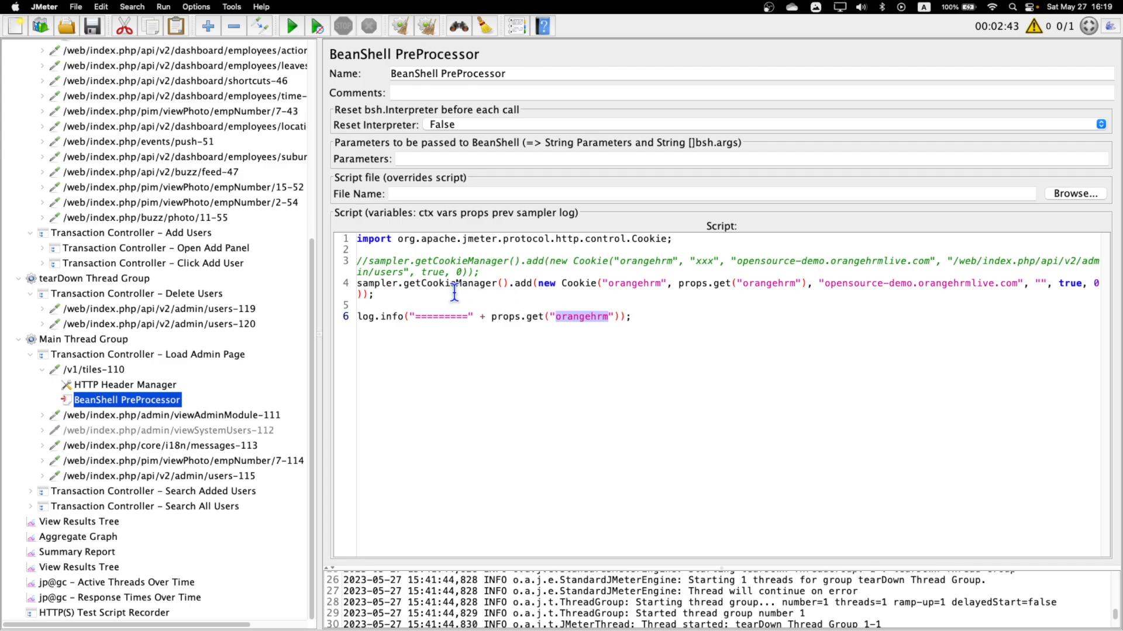
drag(358, 284, 541, 286)
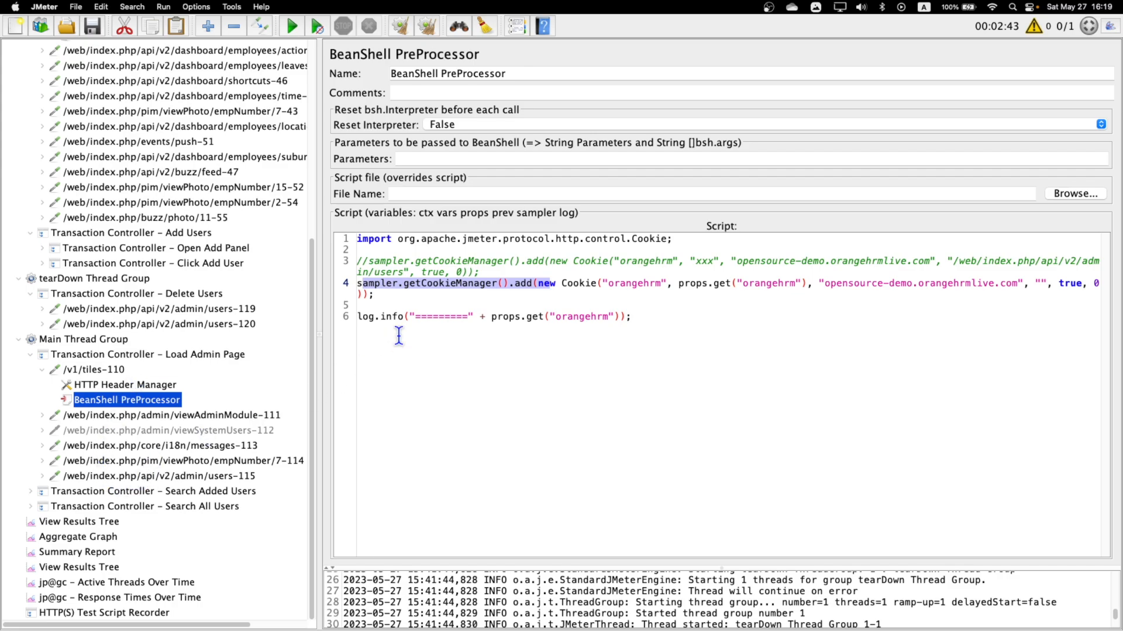
double_click(611, 285)
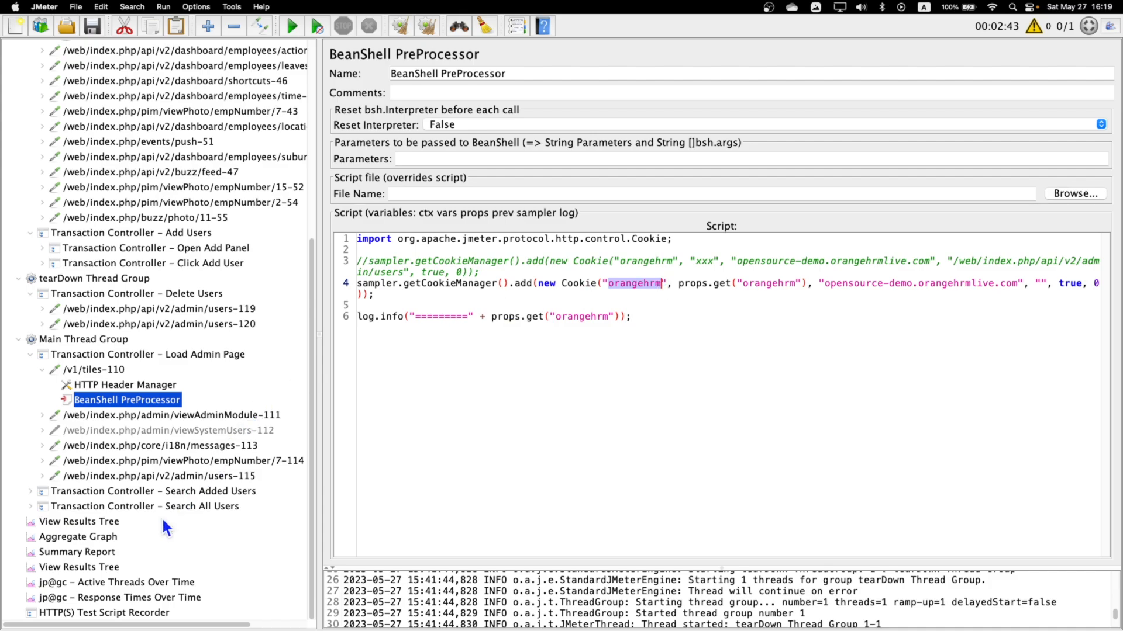
Clear the old results in the first View Results Tree listener and run the test plan.
click(88, 521)
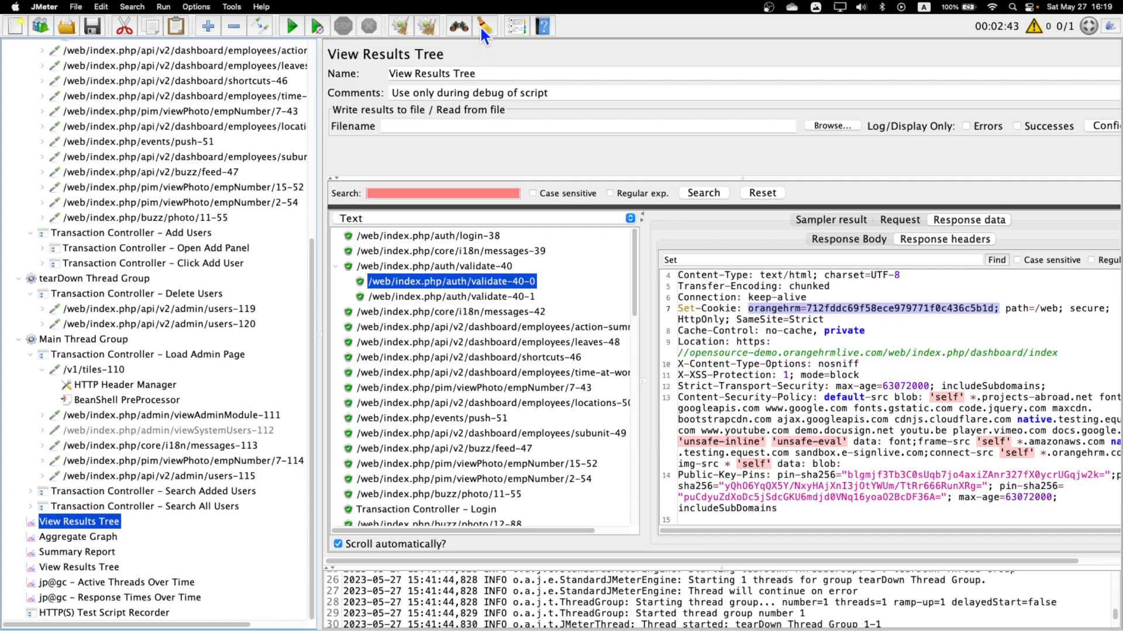
click(431, 28)
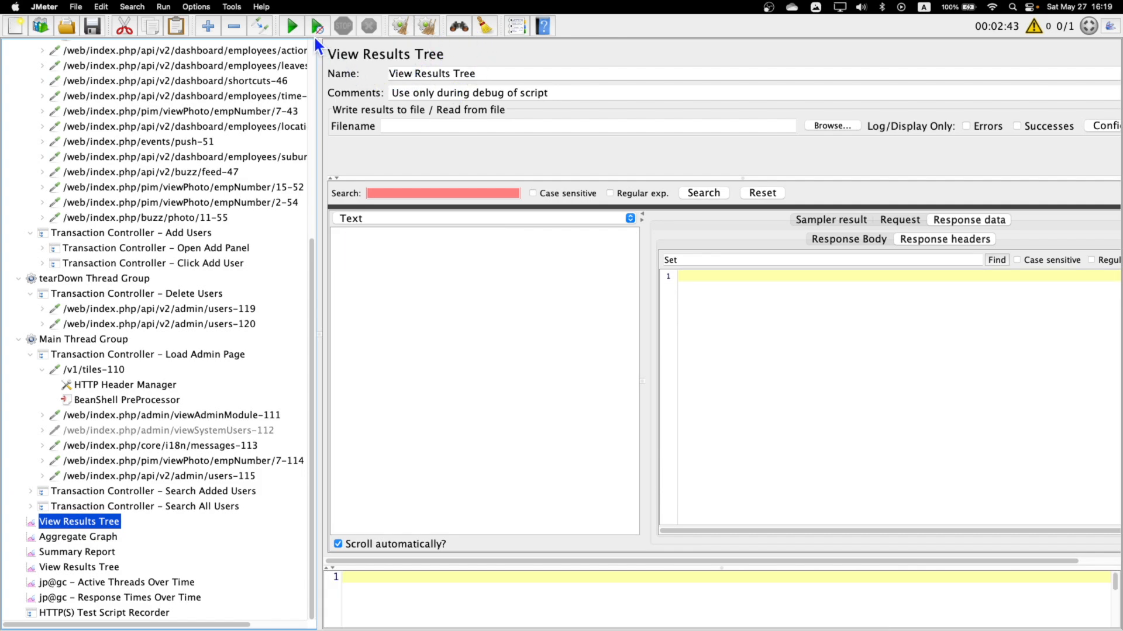
click(292, 27)
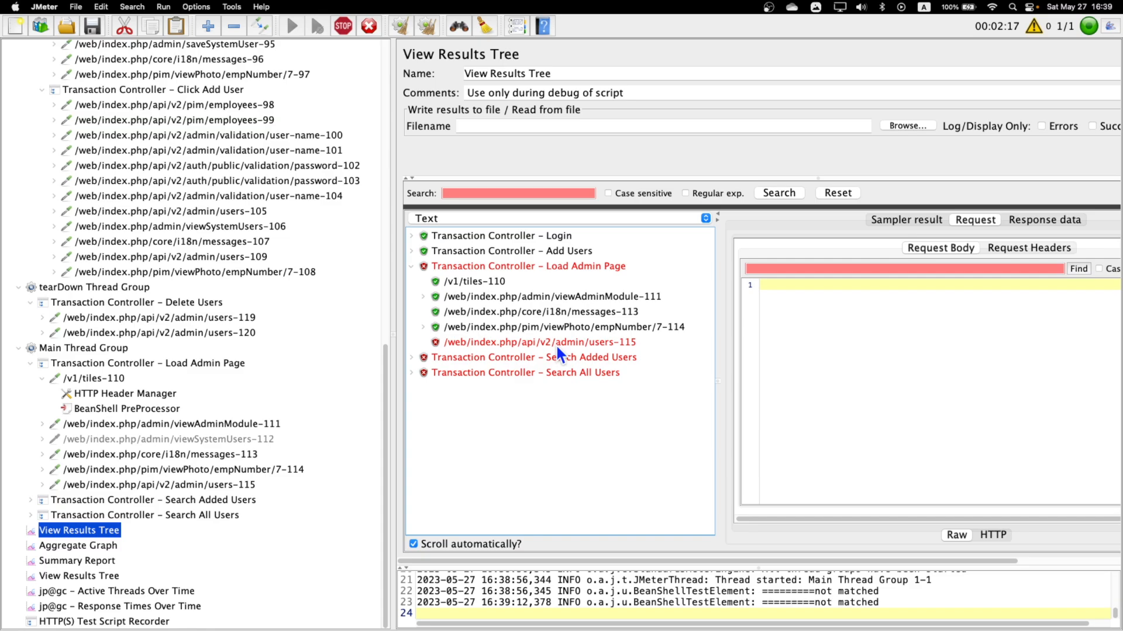
Examine the cookie data sent by the users-115, viewPhoto-114 and messages-113 requests under the Load Admin Page results.
click(555, 342)
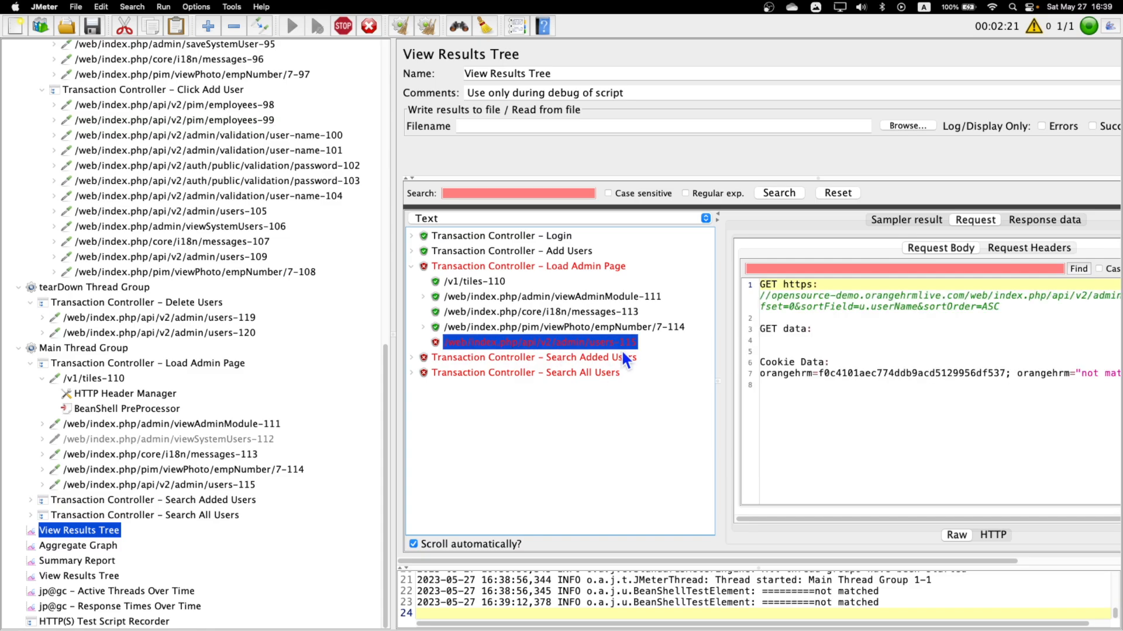
drag(999, 373, 987, 373)
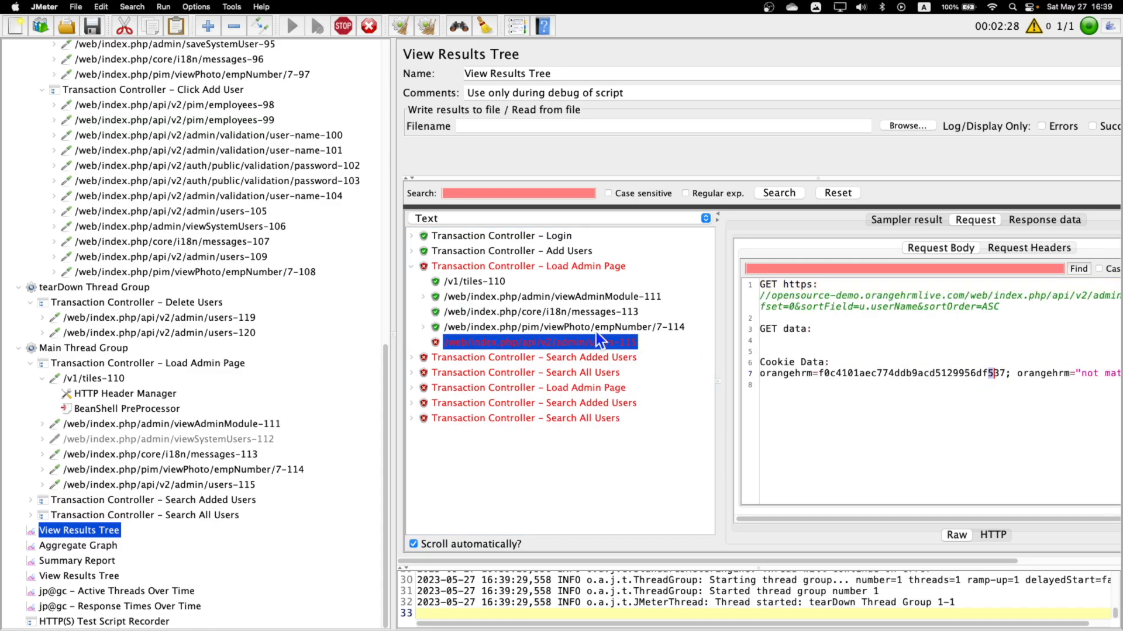
click(594, 330)
click(571, 313)
Compare the cookie data of the Click Add User requests users-109 and viewPhoto-108 with that of viewAdminModule-111 and tiles-110.
click(411, 251)
click(423, 282)
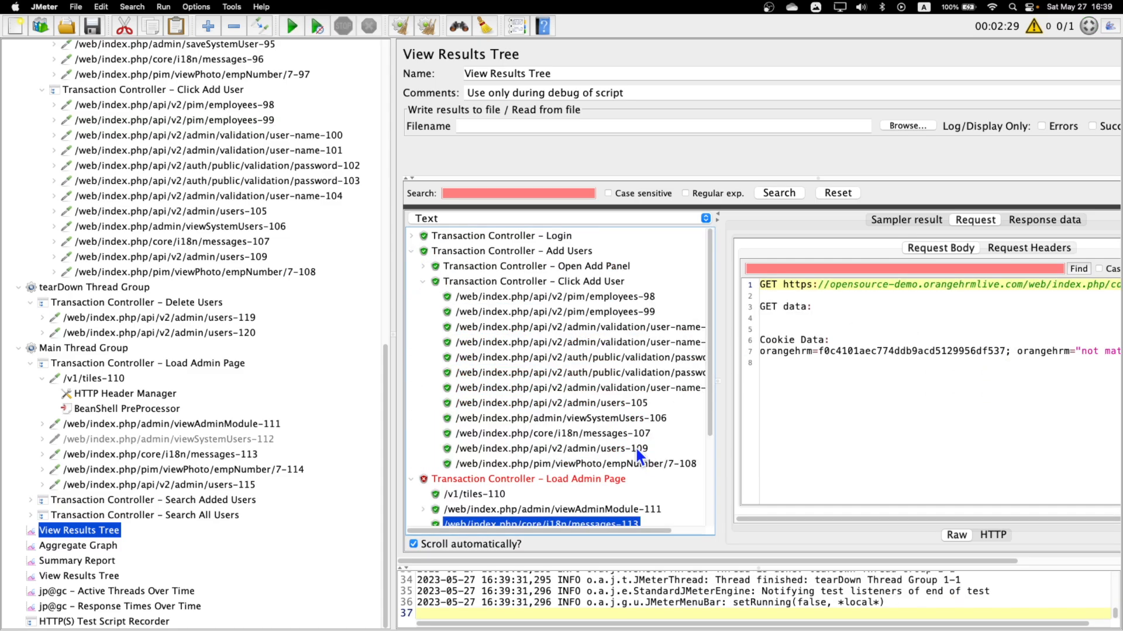
click(633, 449)
click(614, 463)
scroll(553, 413, down, 5)
click(526, 383)
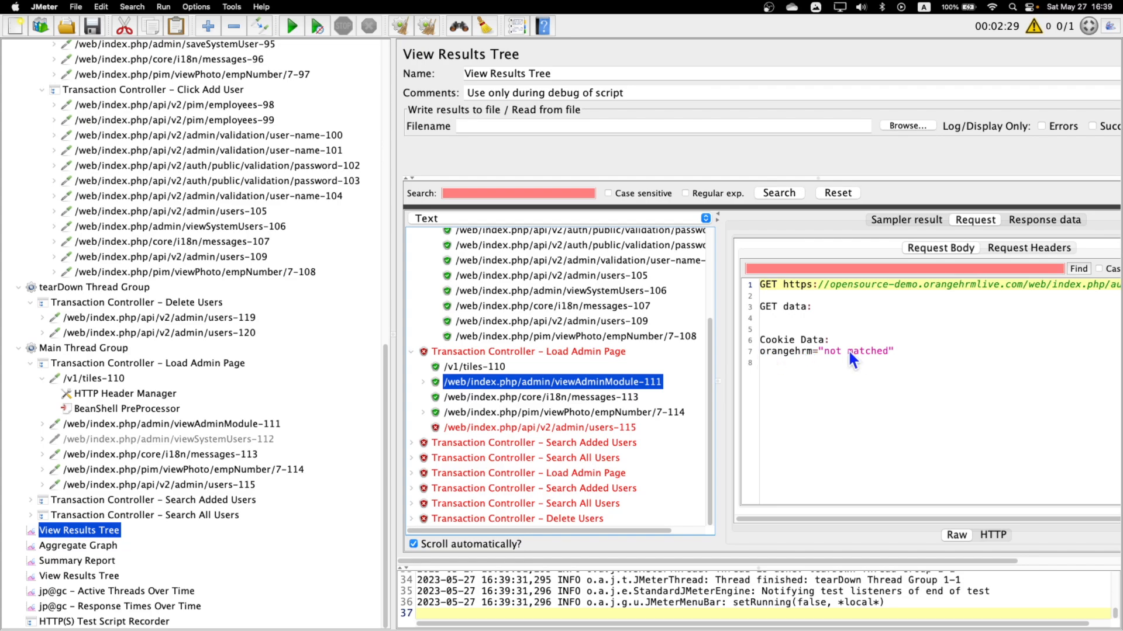
drag(825, 349, 889, 351)
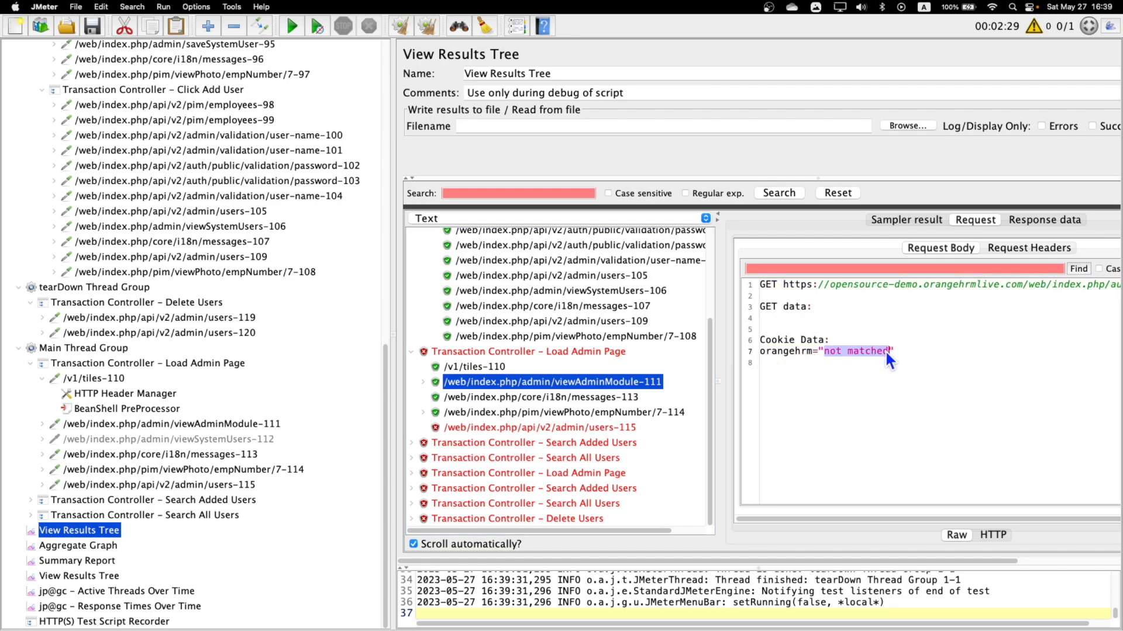
click(454, 367)
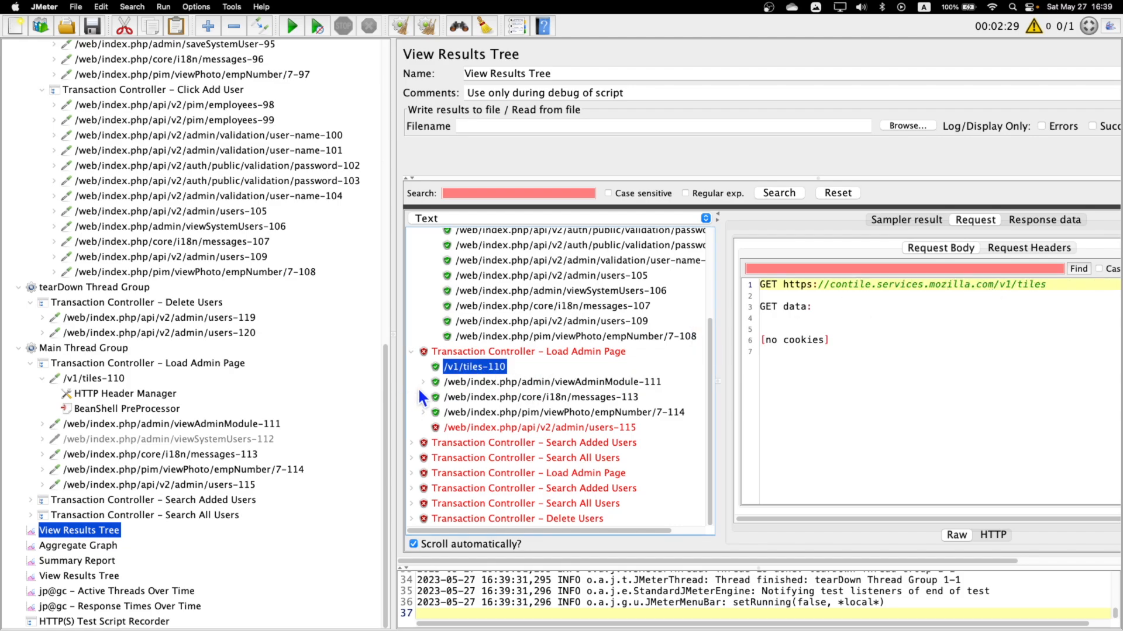
Compare the server names of the tiles-110 and viewAdminModule-111 requests in the Main Thread Group.
click(106, 378)
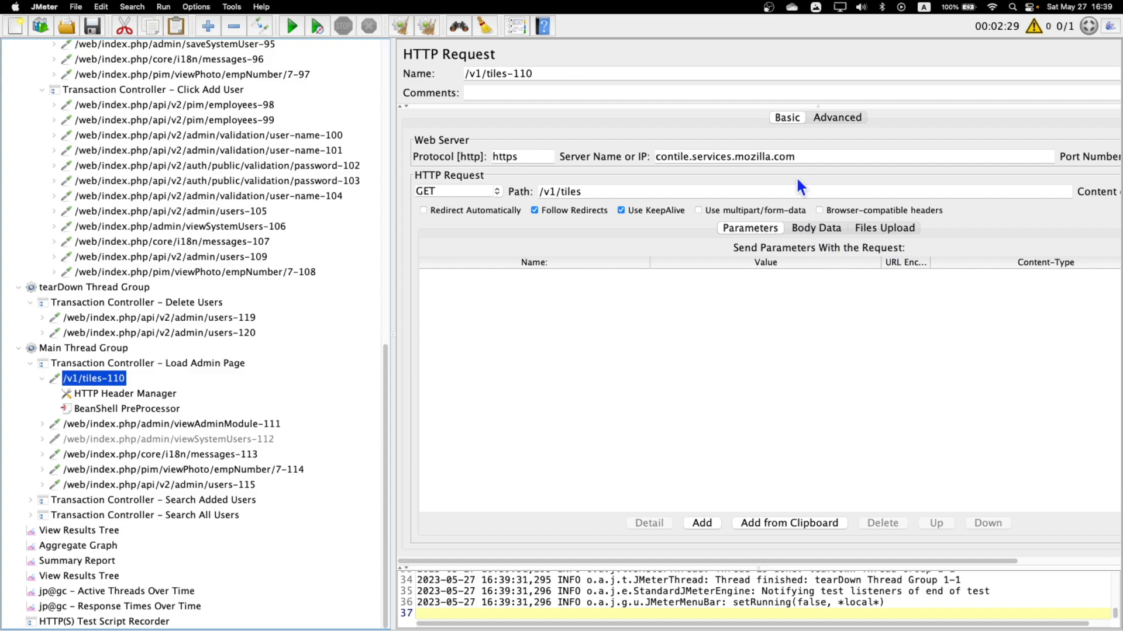
click(804, 156)
drag(804, 156, 606, 153)
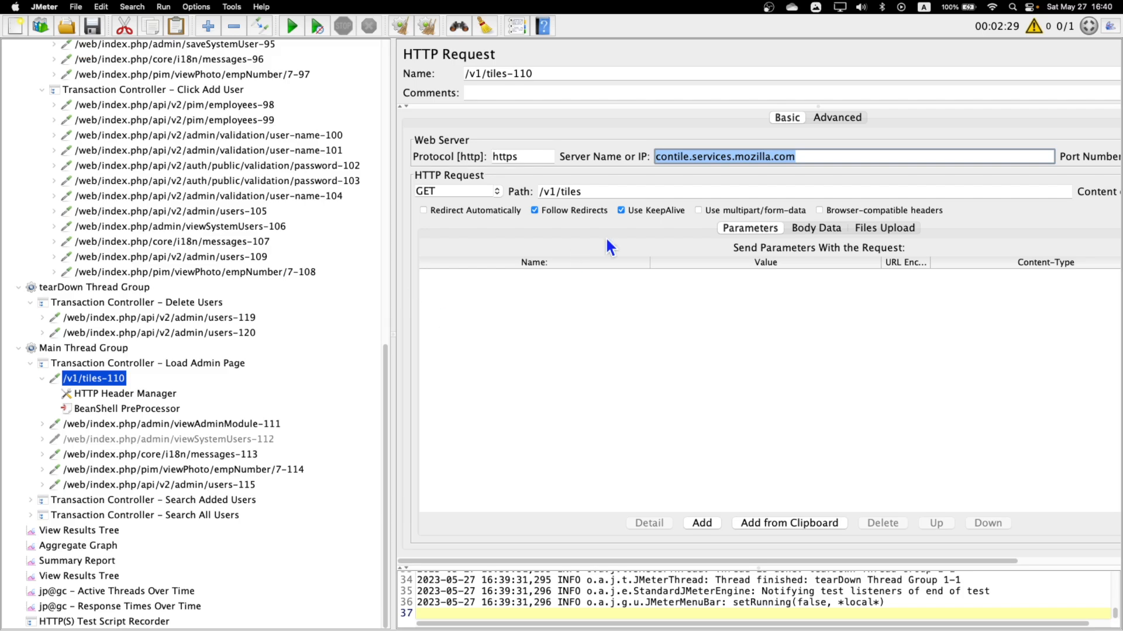
click(141, 424)
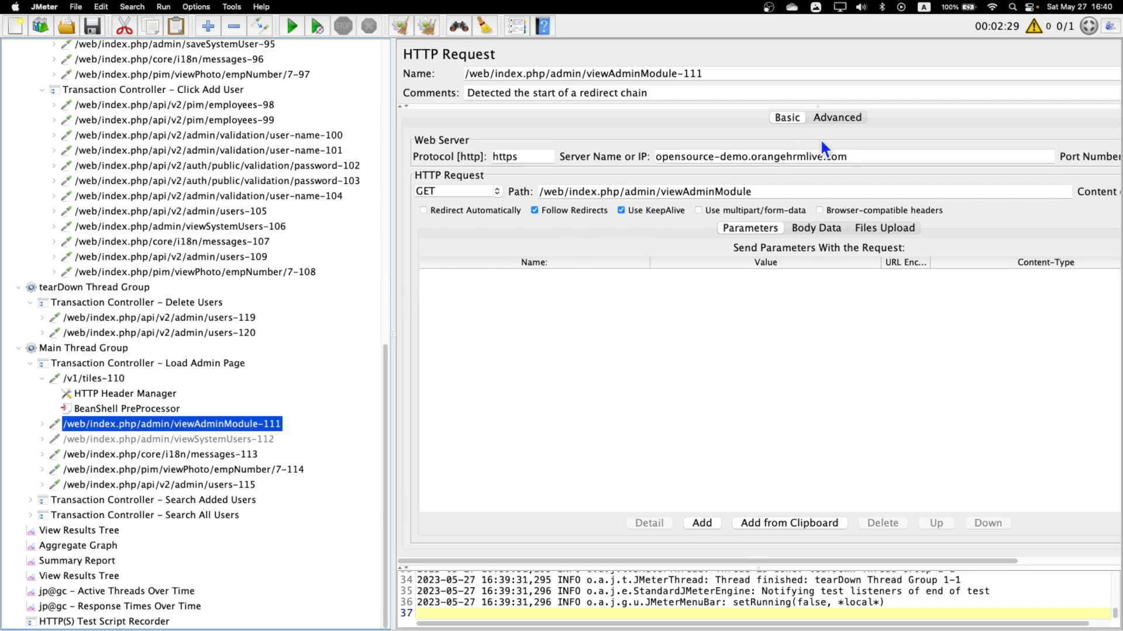
drag(878, 156, 550, 153)
click(85, 378)
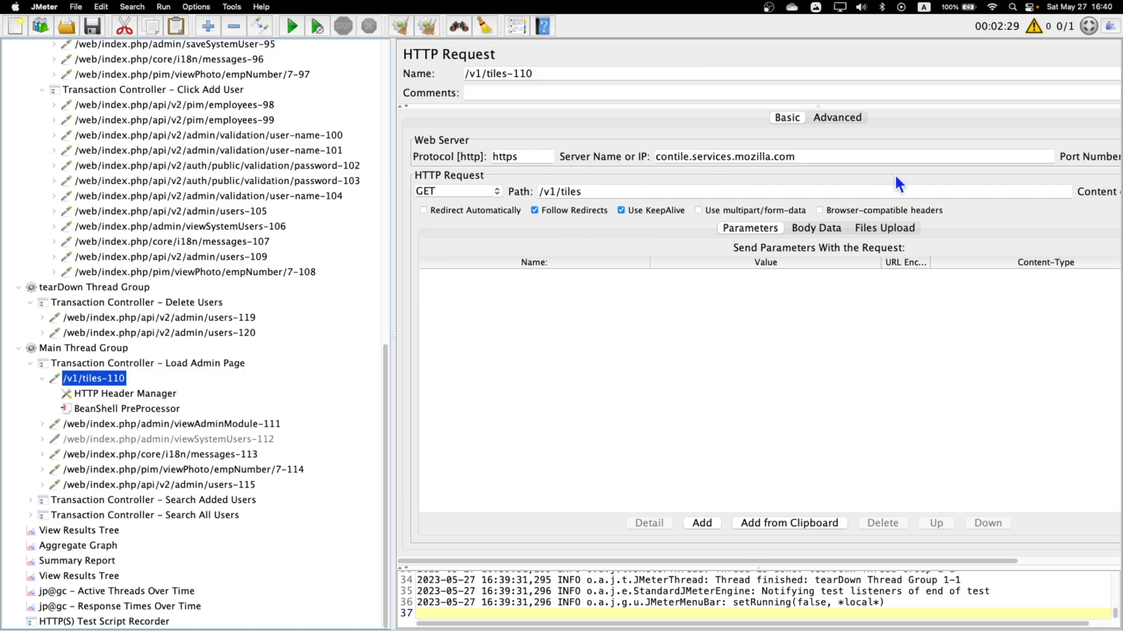
drag(825, 154, 396, 275)
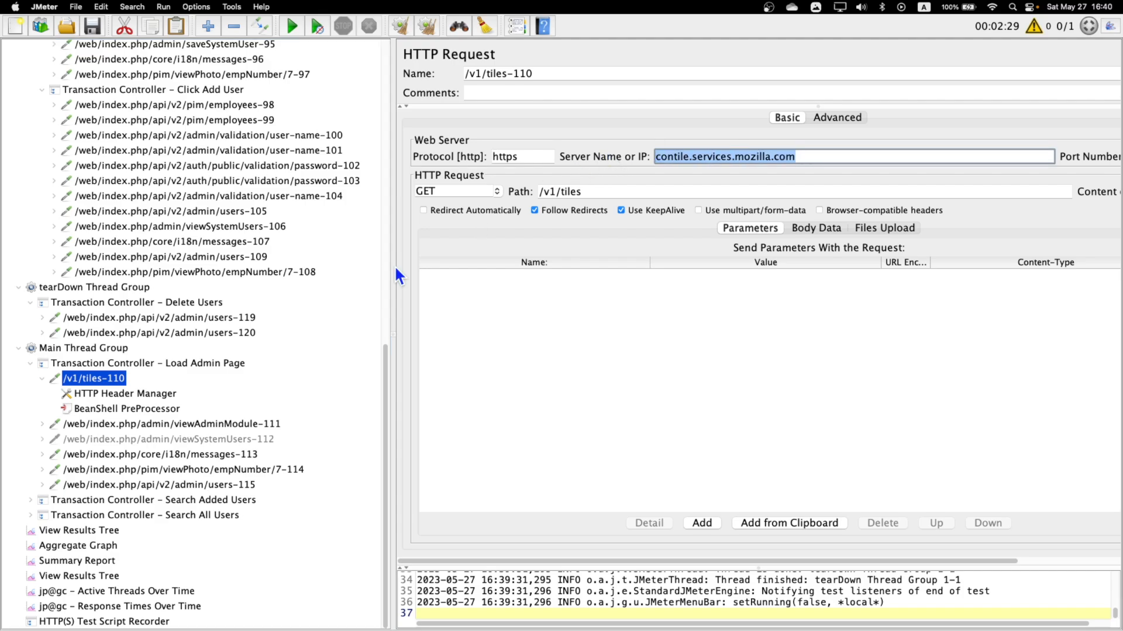
Copy the BeanShell PreProcessor from the tiles-110 request into the viewAdminModule-111 request.
click(137, 409)
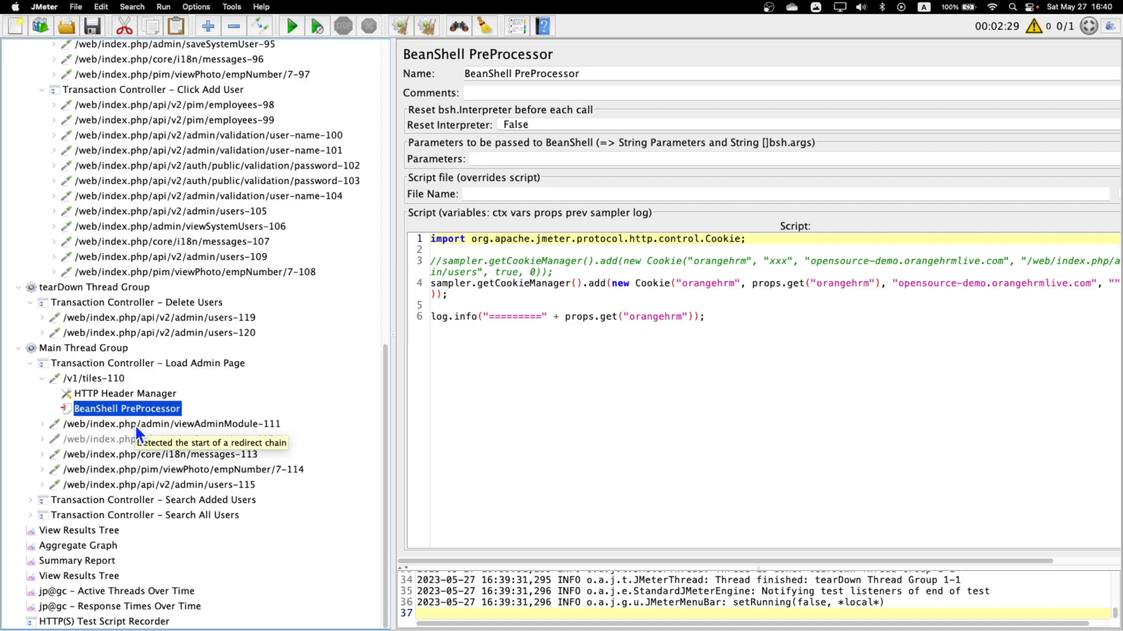
click(134, 424)
click(43, 424)
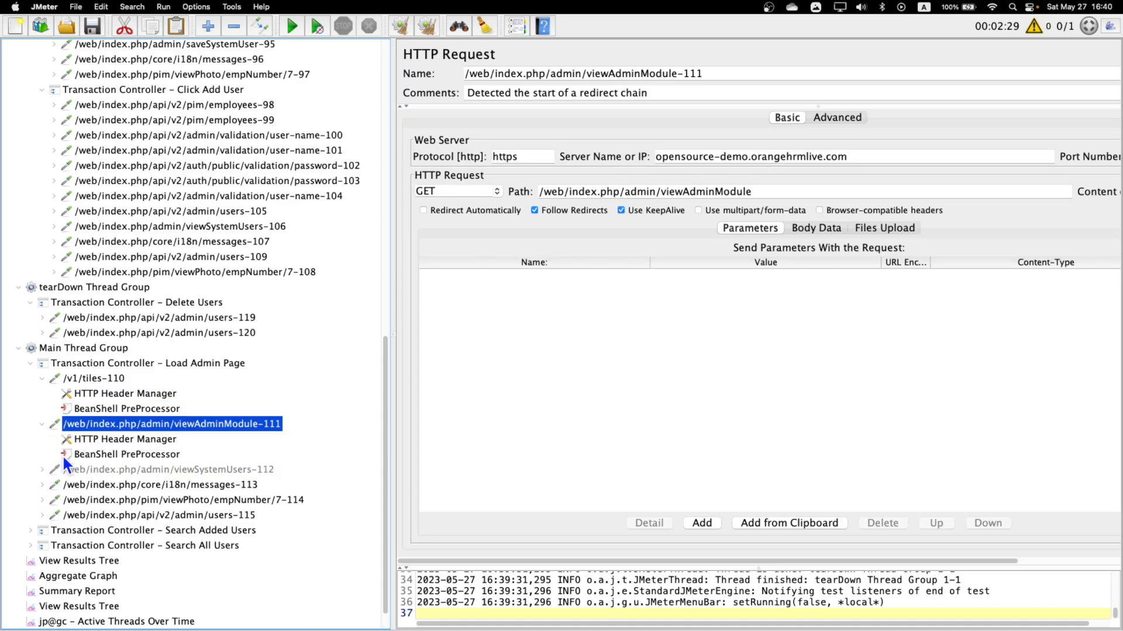
Remove the /v1/tiles-110 request from the Load Admin Page transaction controller.
click(87, 367)
right_click(90, 379)
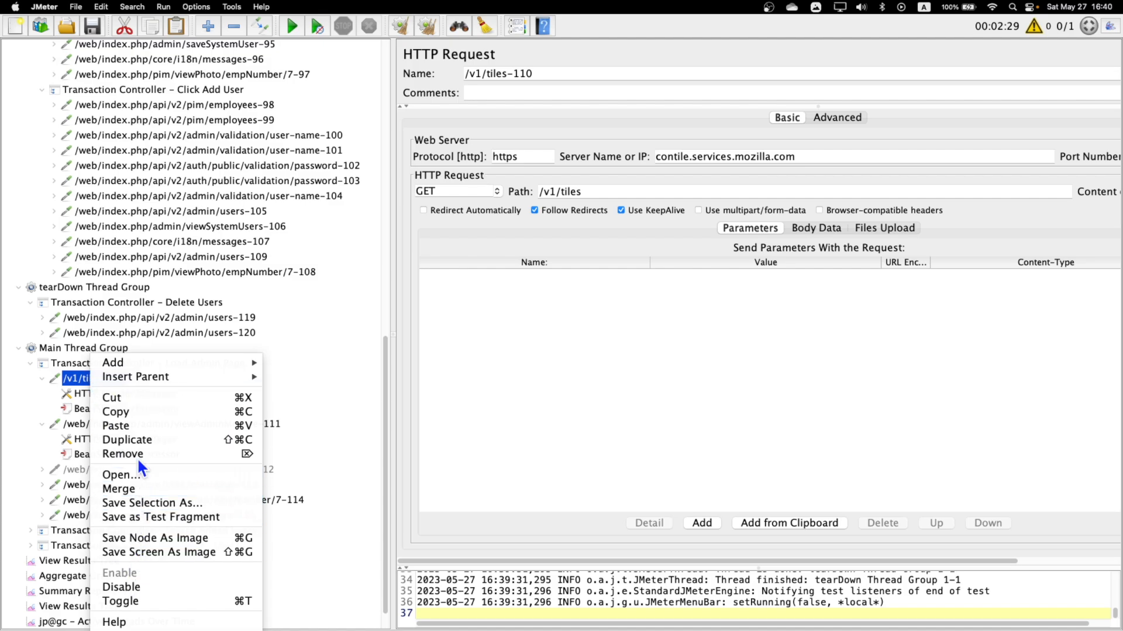
click(187, 452)
click(696, 354)
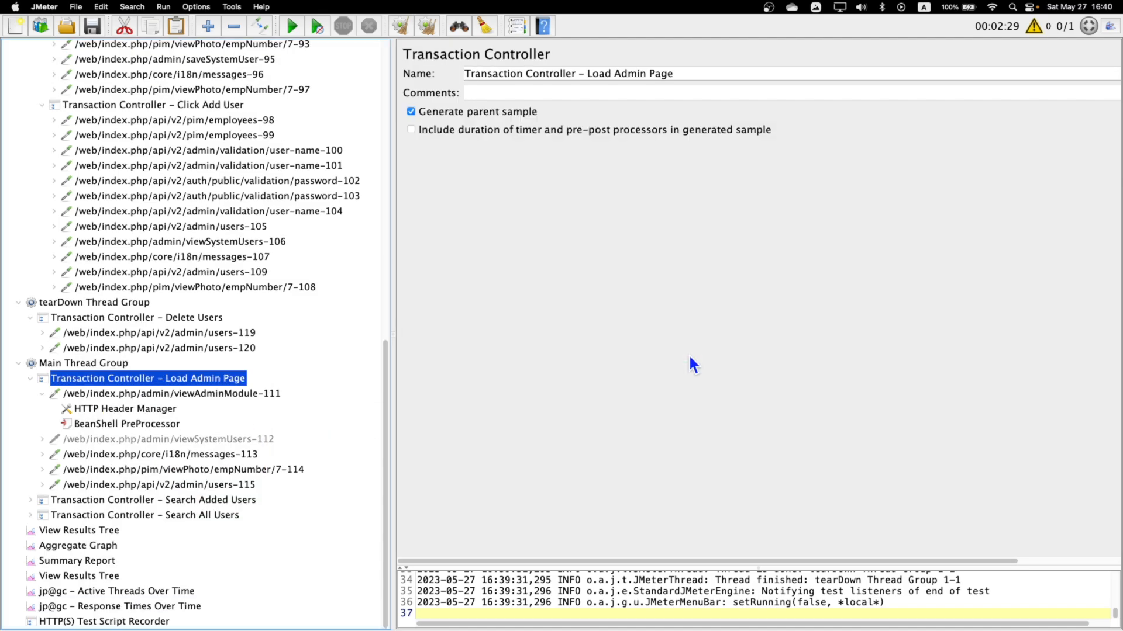
Check the cookie-adding script in the BeanShell PreProcessor under viewAdminModule-111.
click(112, 425)
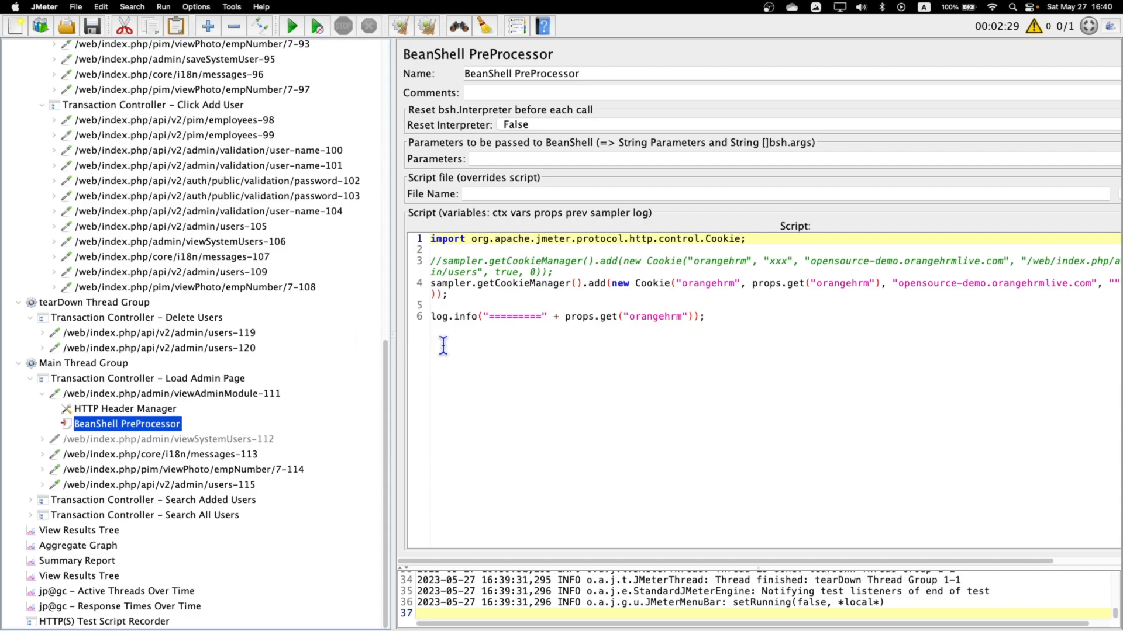
drag(480, 286, 632, 287)
click(576, 341)
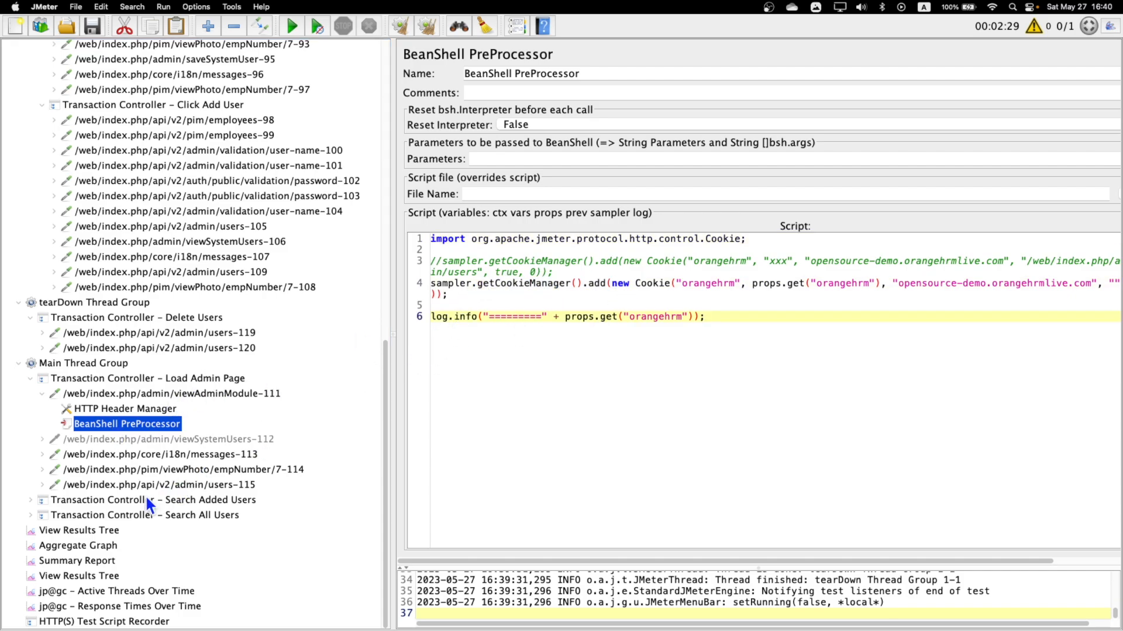
Change the numeric suffix of the username in the users-105 request's body data to 444.
click(256, 232)
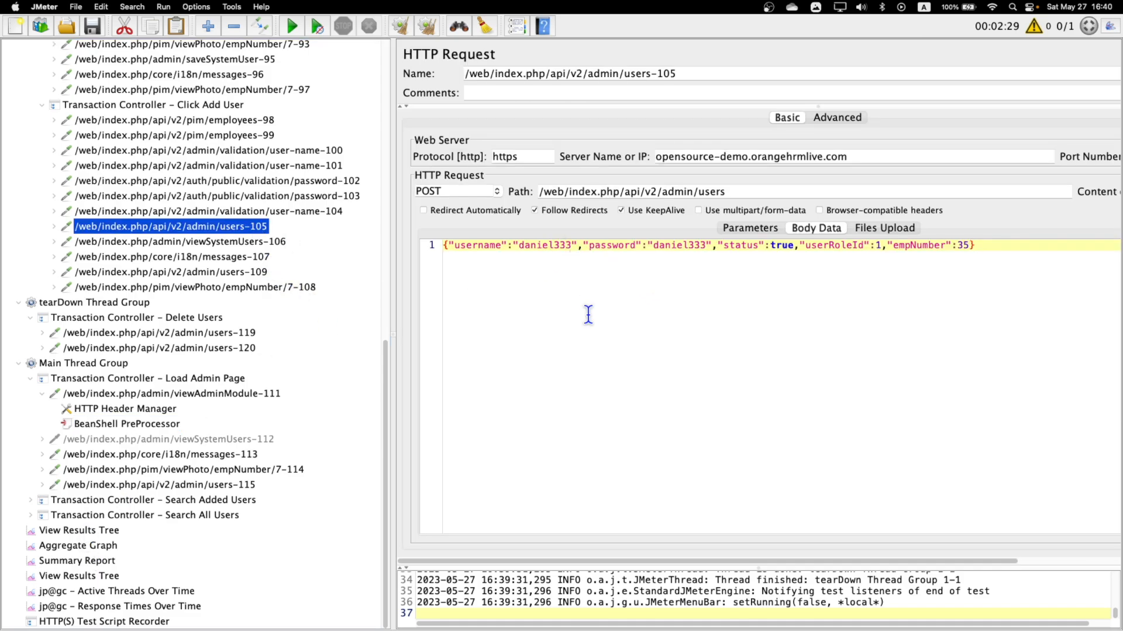
key(BackSpace)
key(BackSpace)
key(BackSpace)
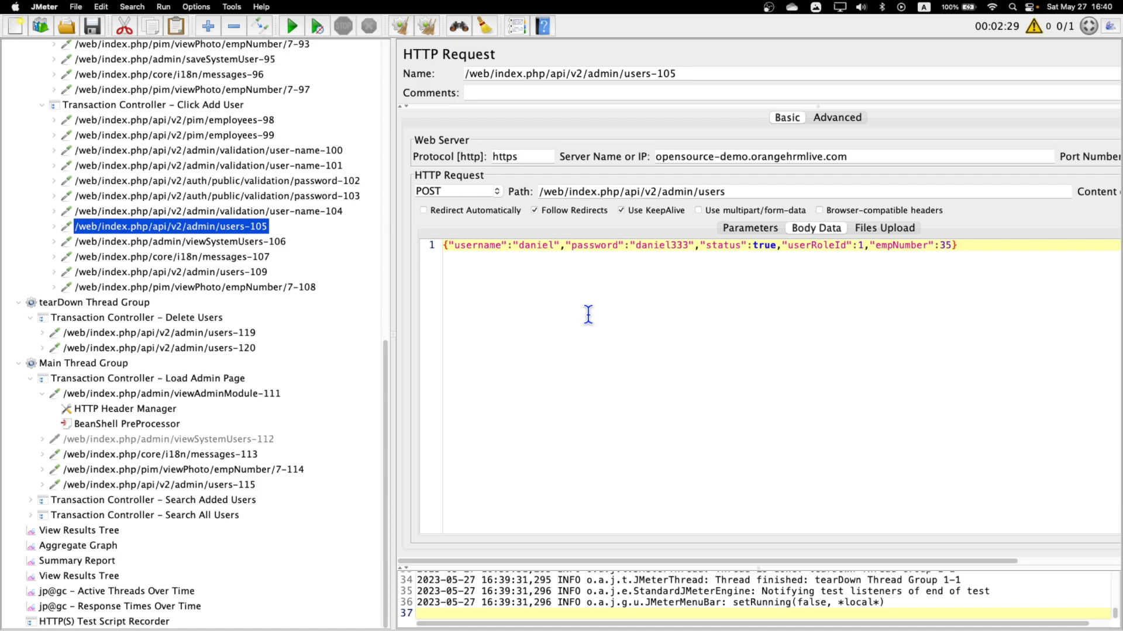
text(444)
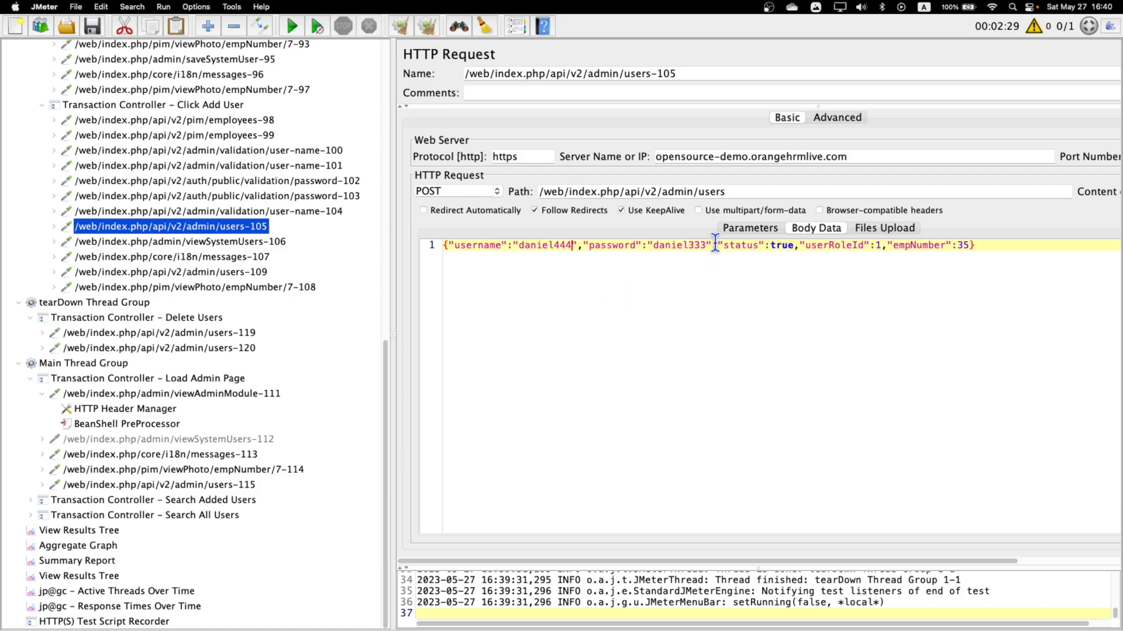
Clear the View Results Tree and rerun the test plan with the new username.
click(79, 531)
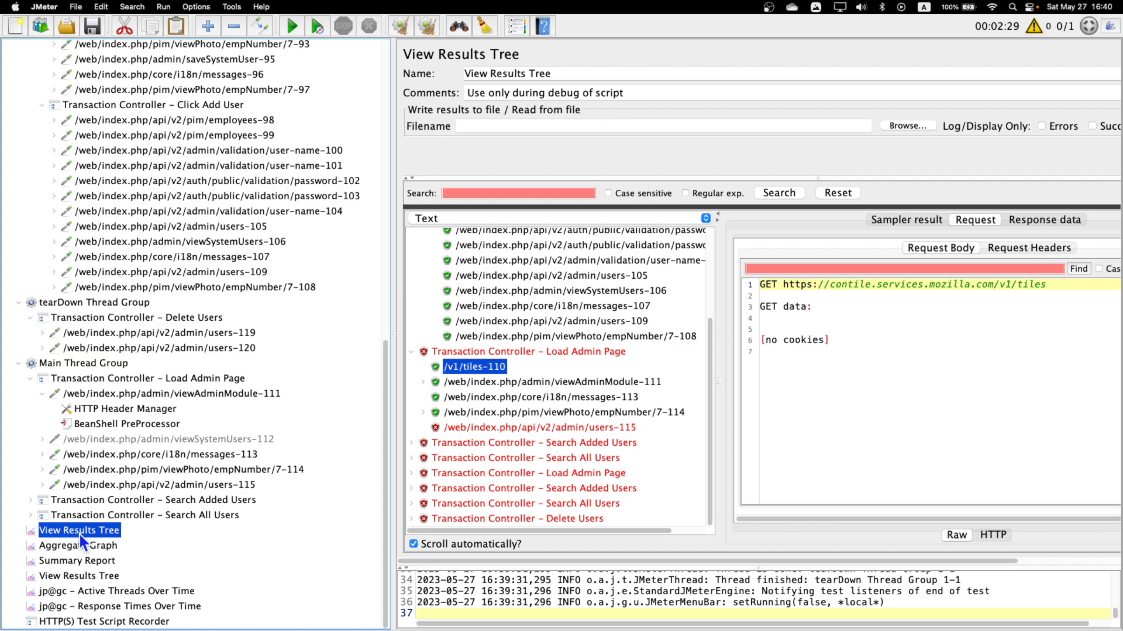
click(425, 30)
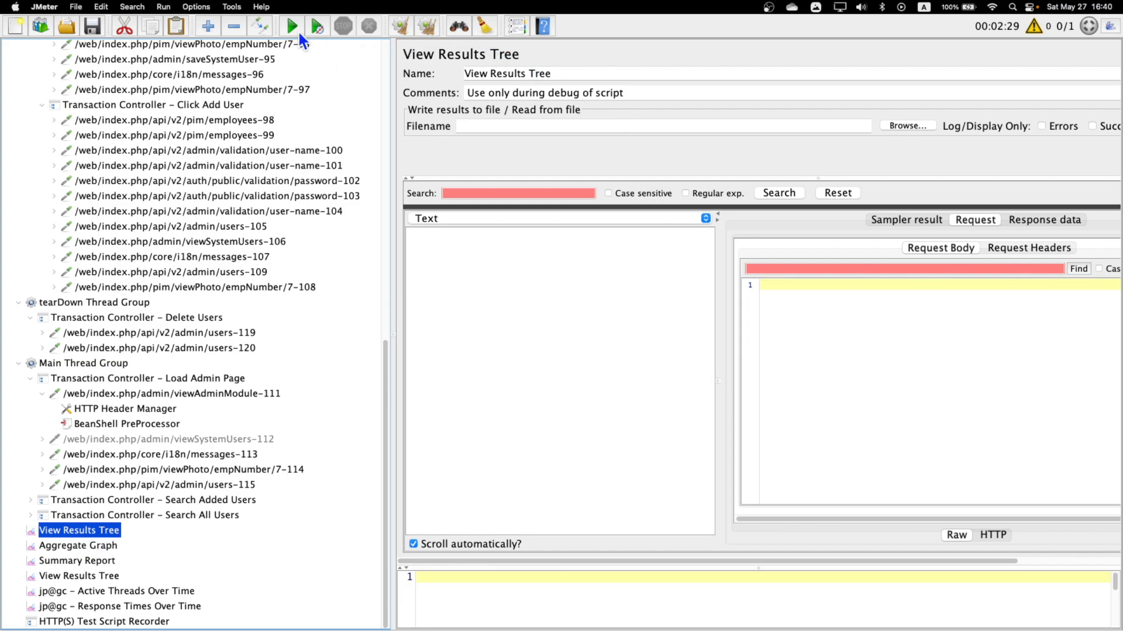
click(293, 27)
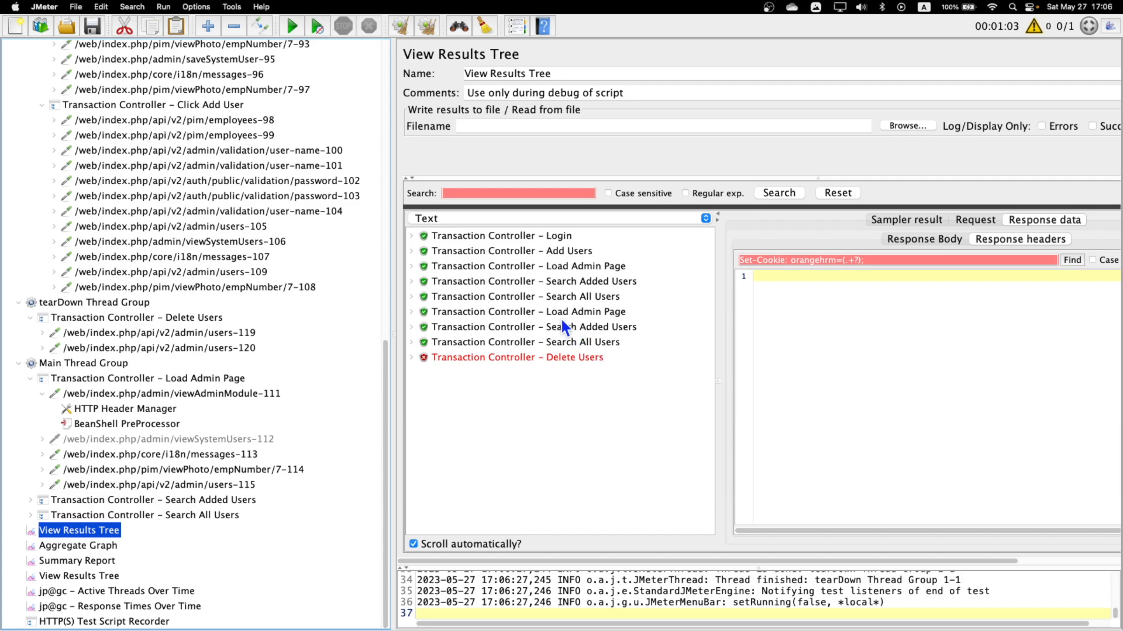
Examine the Add Users and Load Admin Page results and expand the Delete Users result to see its failing requests.
click(570, 256)
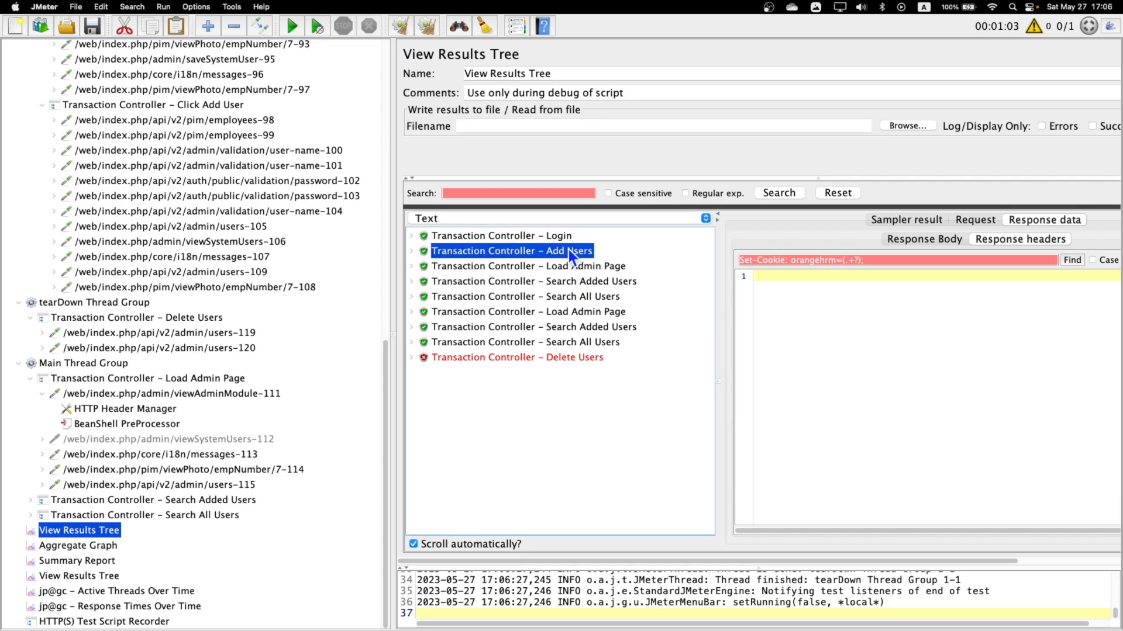
click(581, 266)
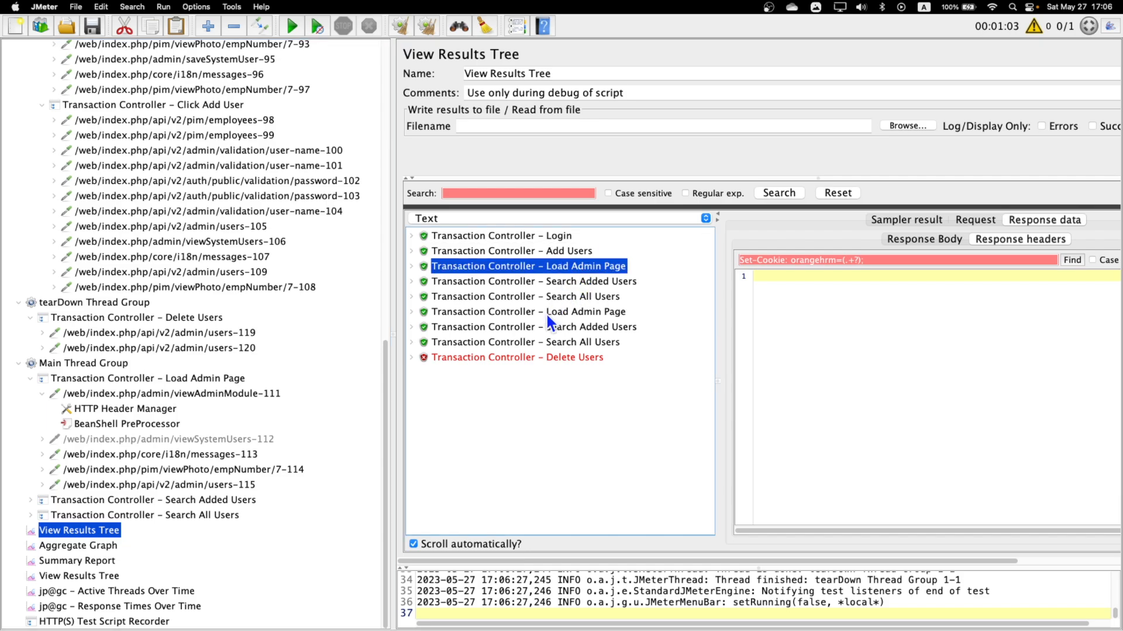
click(509, 360)
click(410, 357)
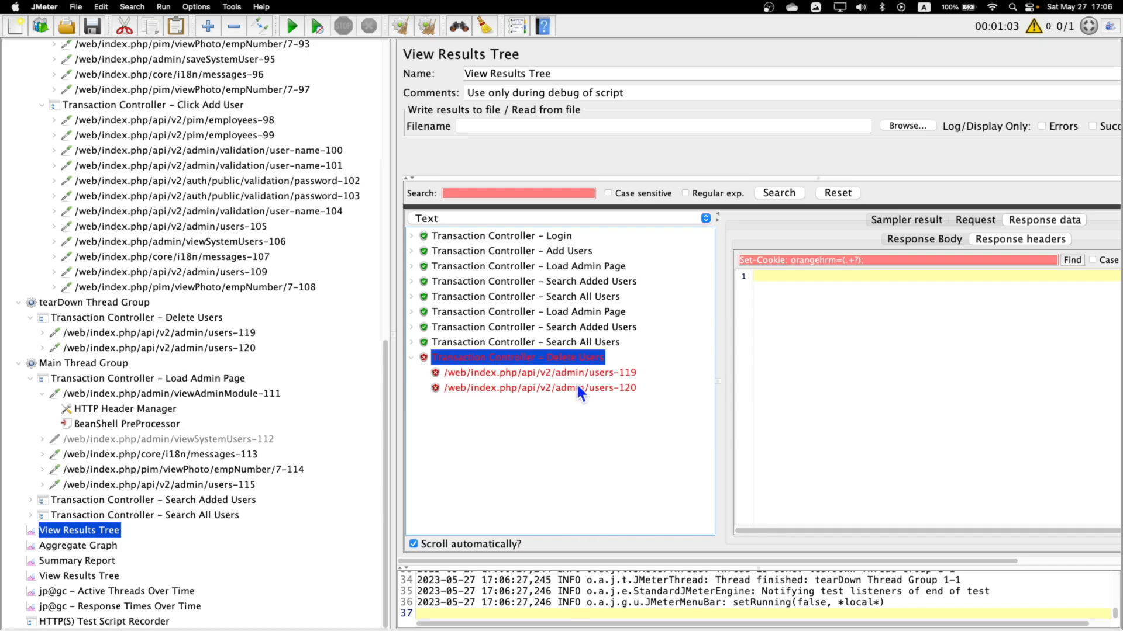
Copy the BeanShell PreProcessor from viewAdminModule-111 into the users-119 request under Delete Users in the tearDown Thread Group.
click(123, 426)
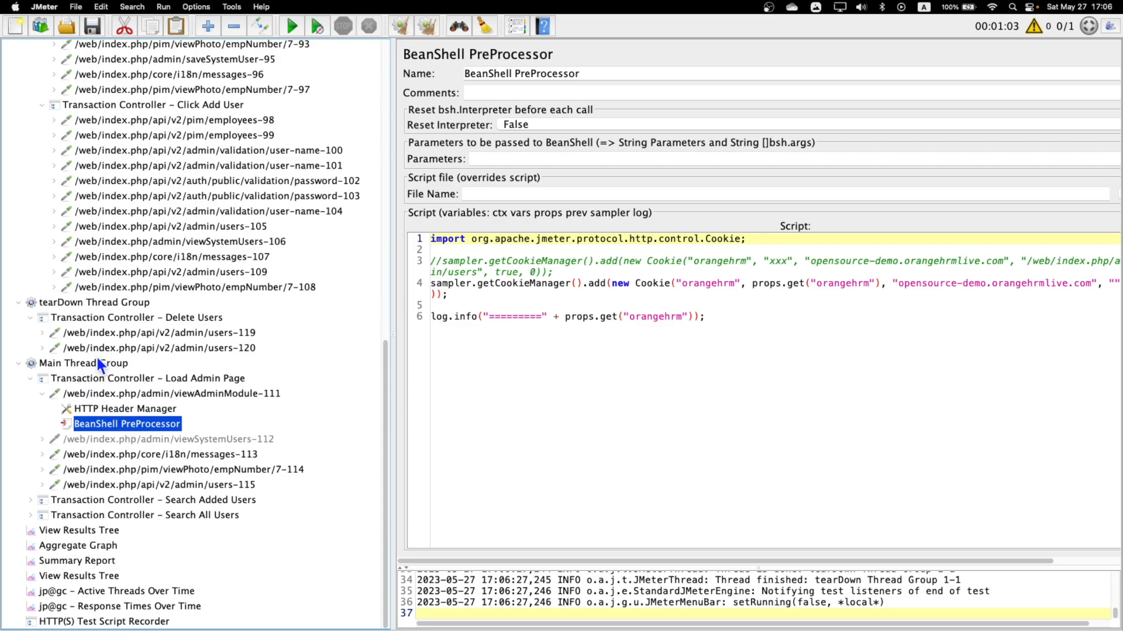
click(42, 332)
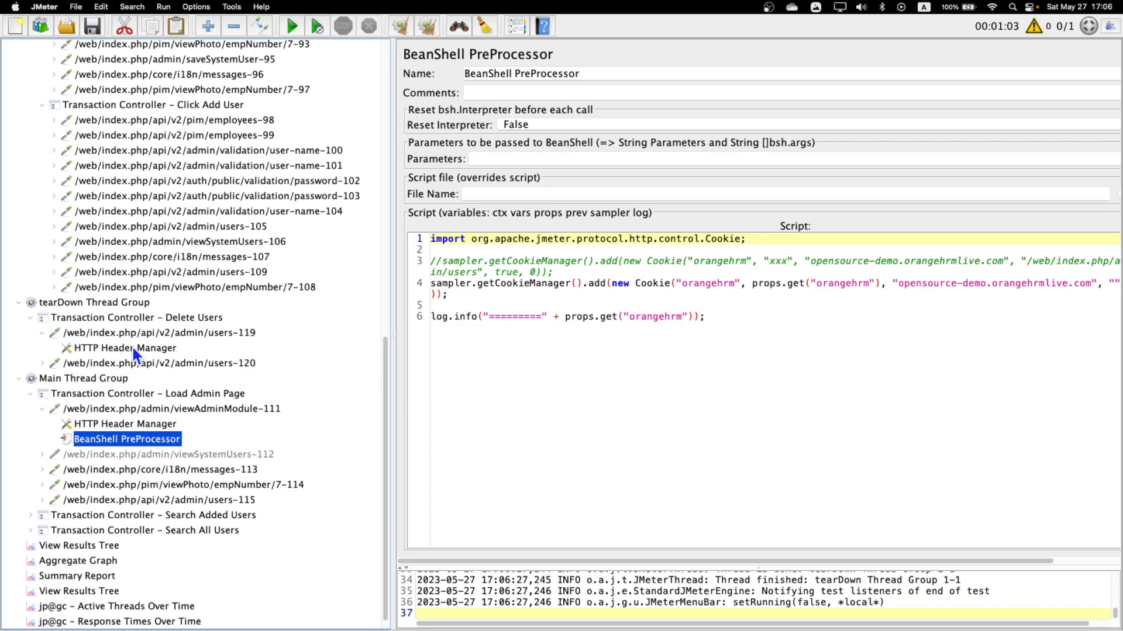
click(153, 335)
key(super+v)
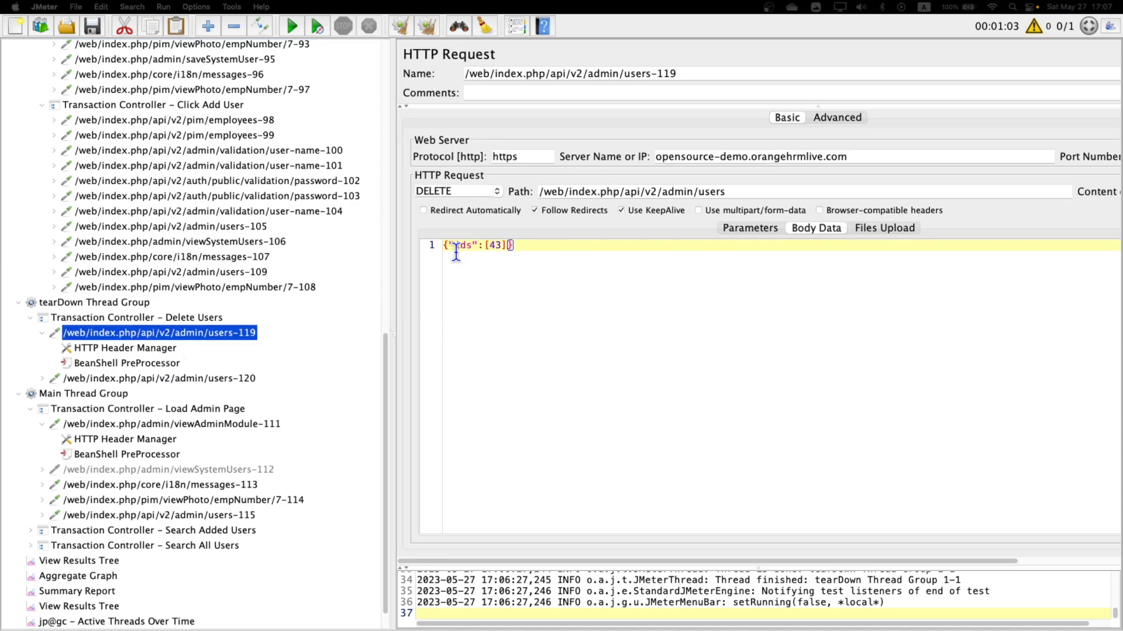
Examine the ids value in the users-119 delete request's body data and the parameters of the users-120 request.
drag(455, 248, 470, 247)
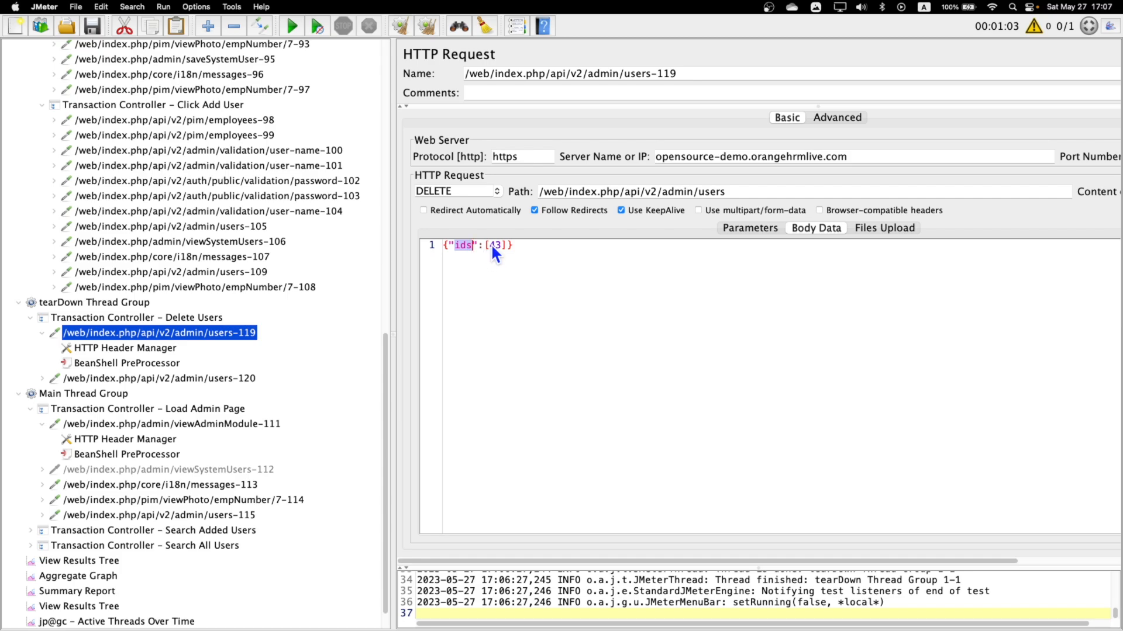
double_click(496, 245)
click(108, 379)
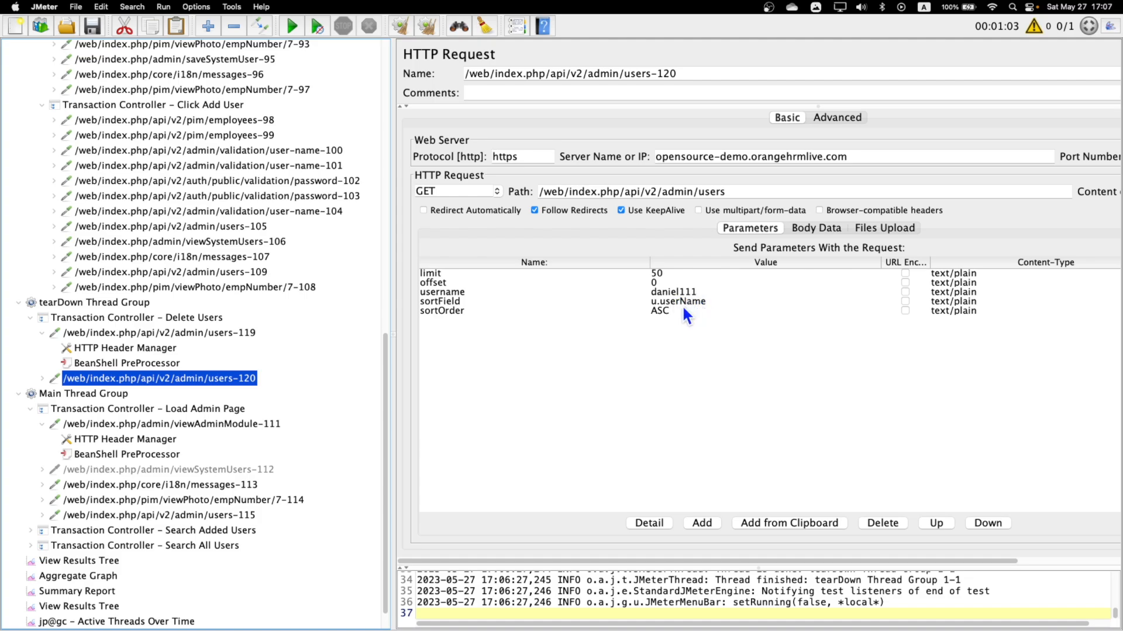
Move the users-120 request above the users-119 request in the Delete Users controller of the tearDown Thread Group.
click(172, 331)
click(120, 378)
drag(116, 379, 110, 326)
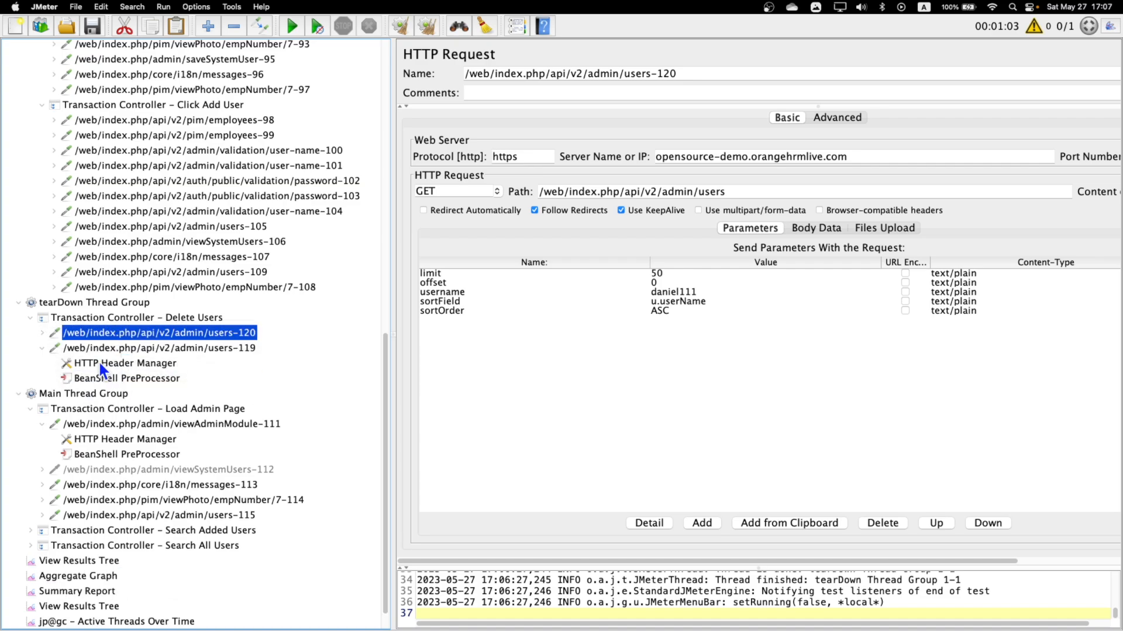
Compare the ids value in the users-119 delete request's body data with the username parameter of the users-120 request.
click(233, 349)
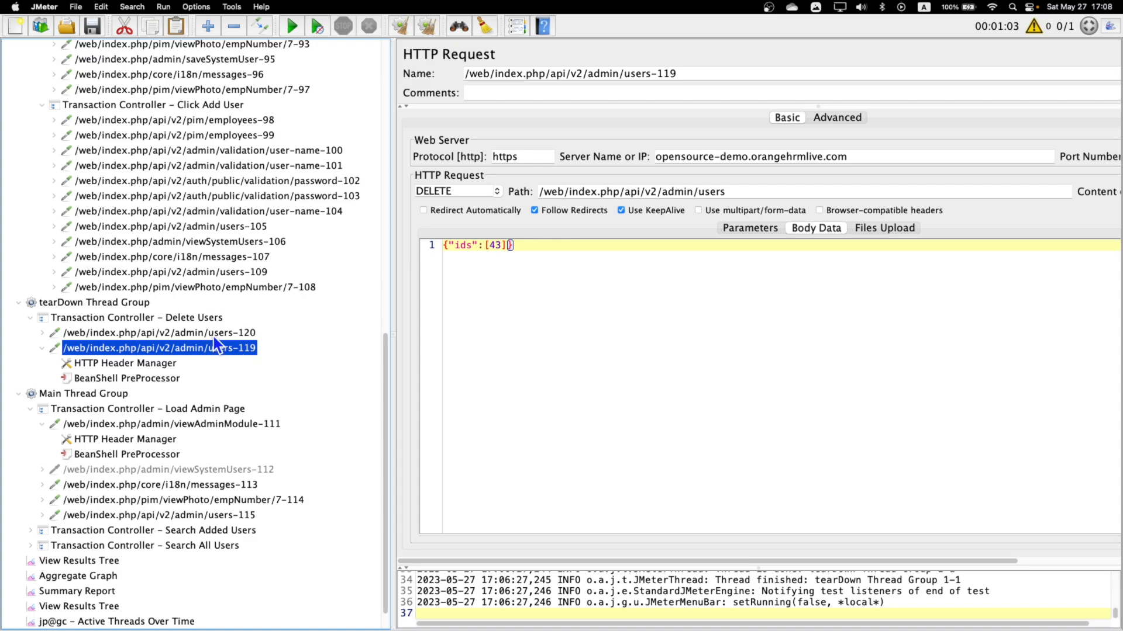
drag(483, 246, 530, 246)
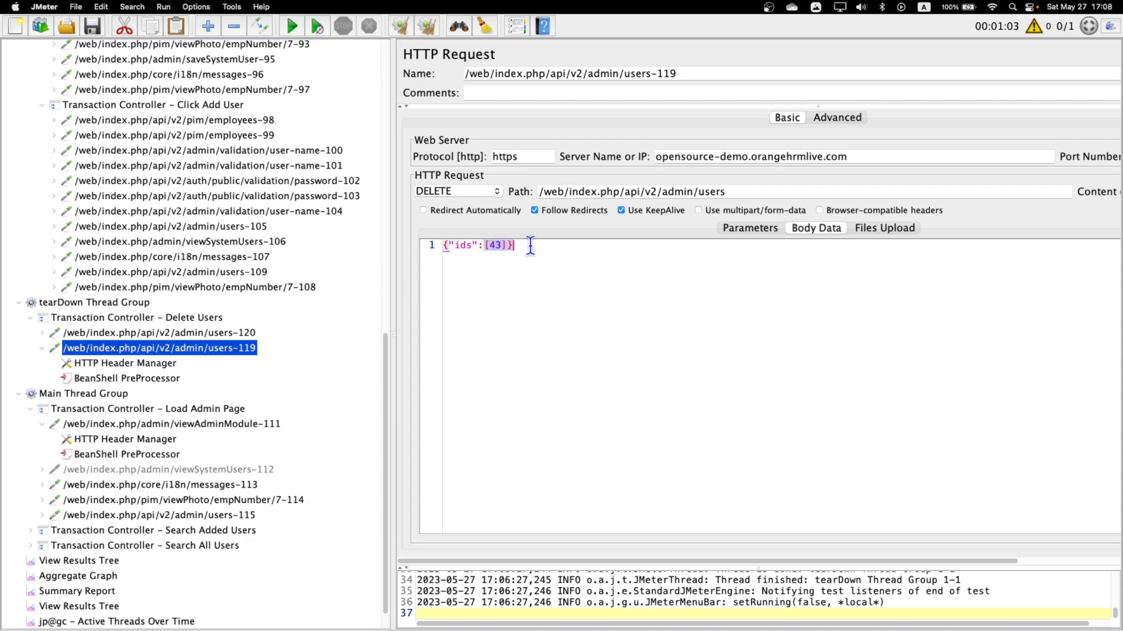
click(223, 333)
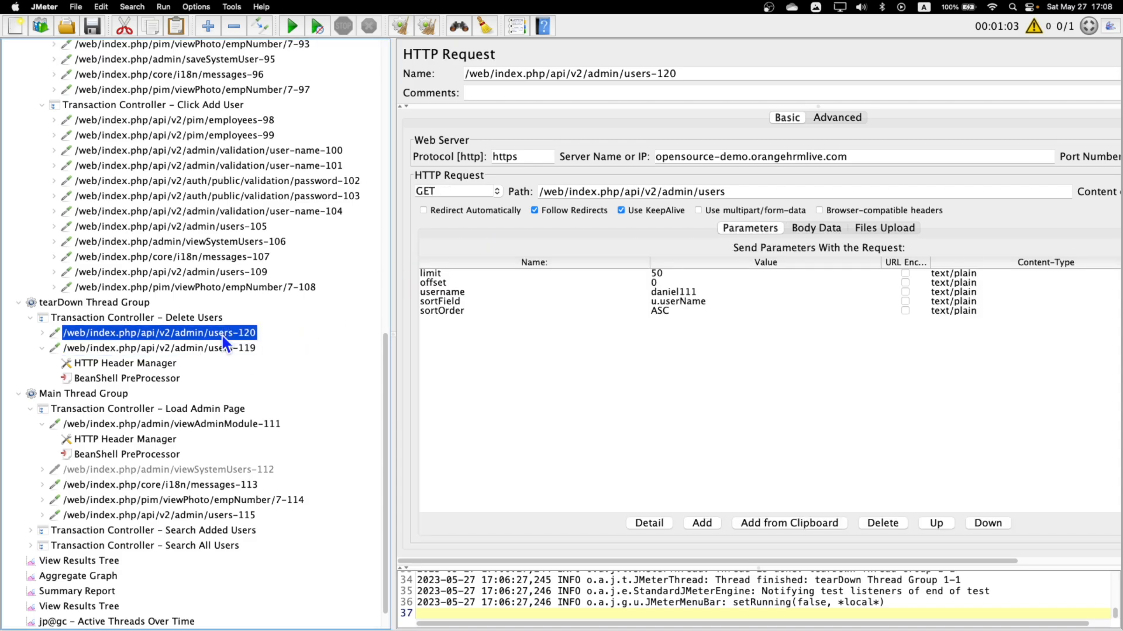
click(668, 293)
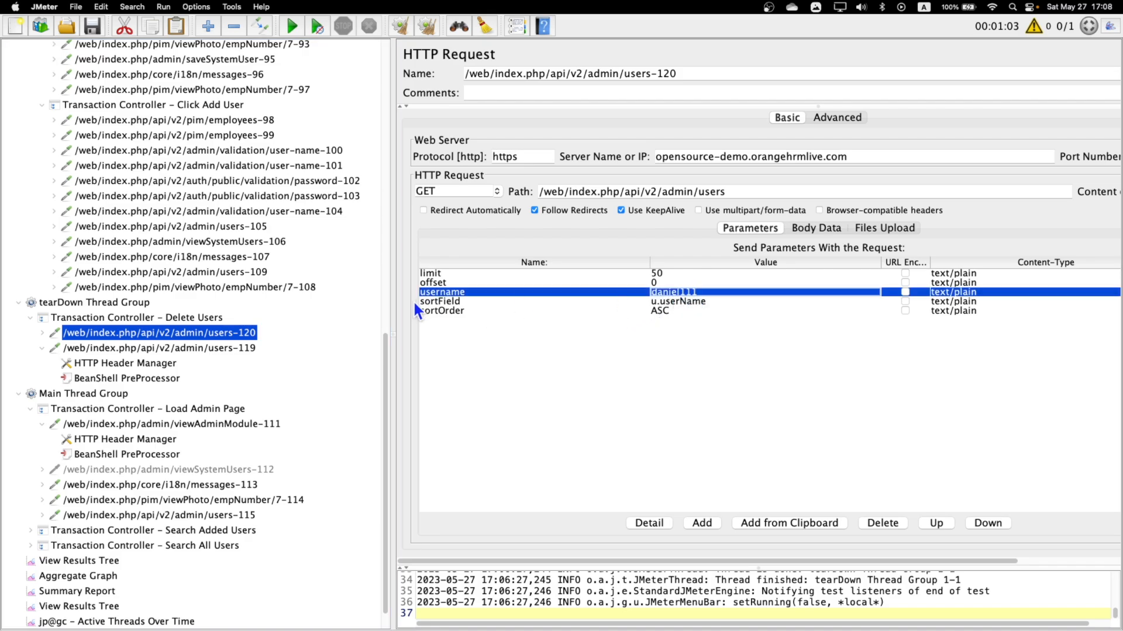
click(131, 349)
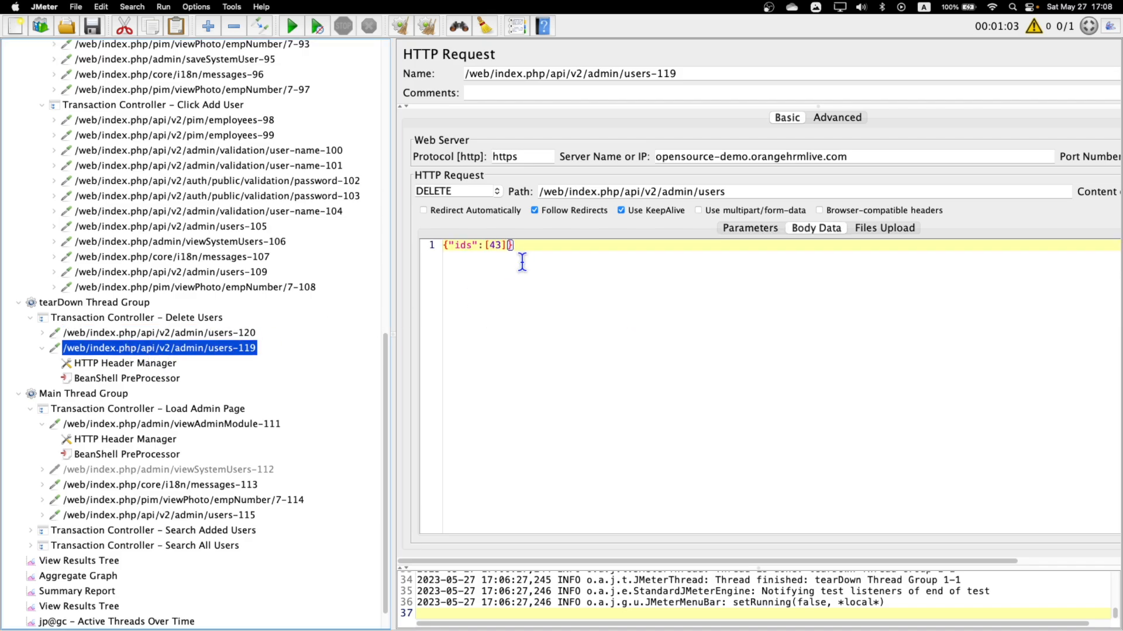
Move the BeanShell PreProcessor from the users-119 request to the users-120 request under Delete Users.
click(113, 380)
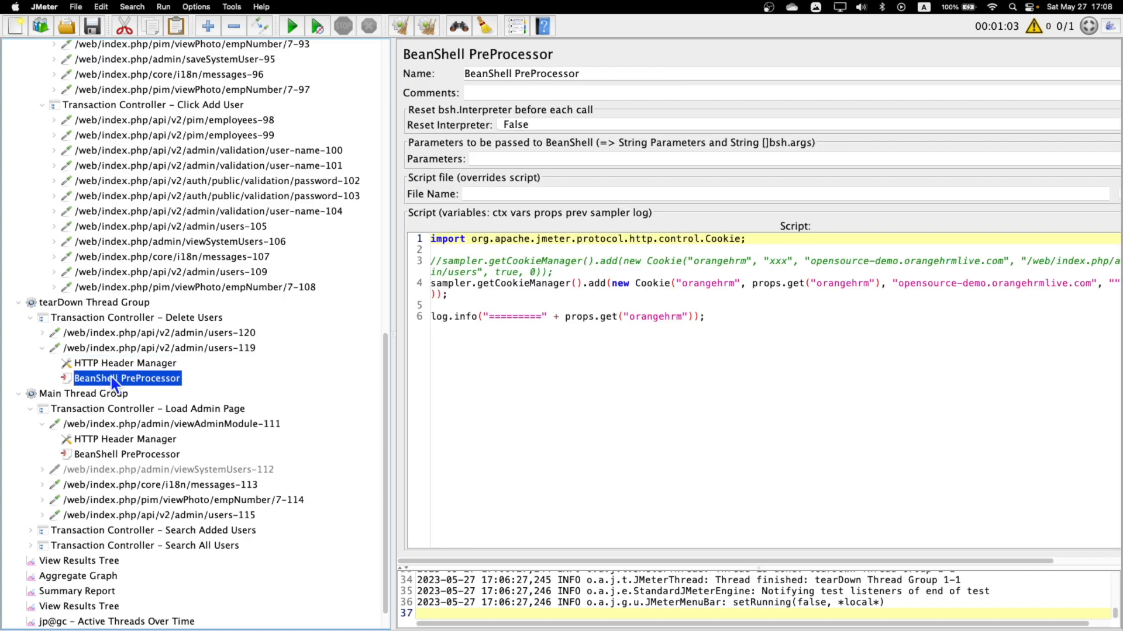
drag(111, 376, 115, 341)
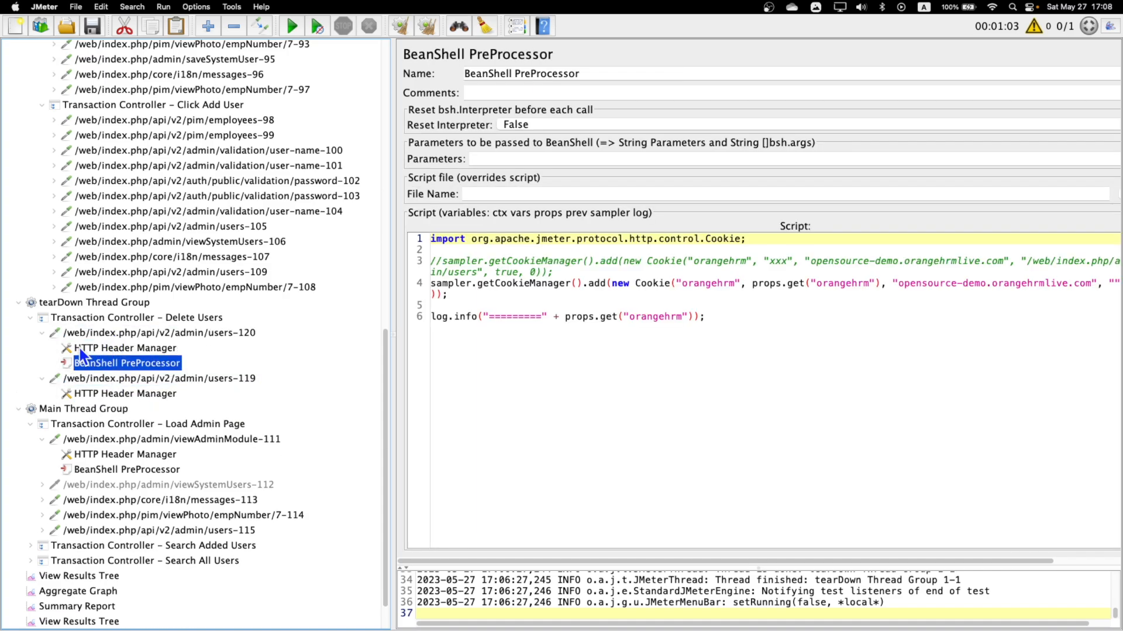
click(204, 332)
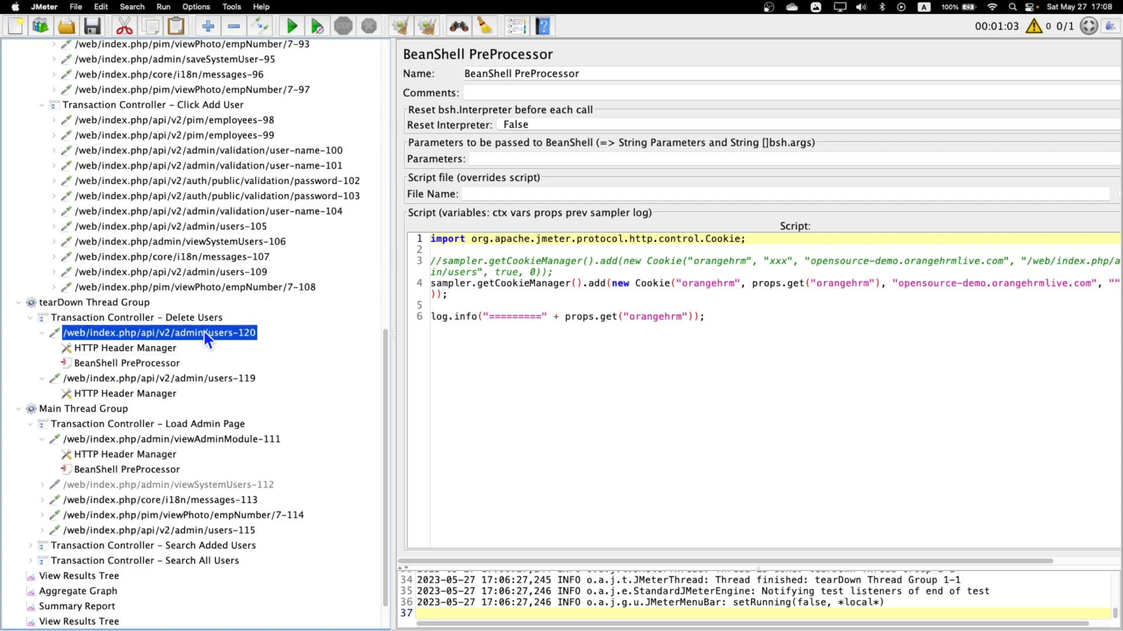
Review the users-120 request's path and username parameter, and the ids value in the users-119 body data.
drag(728, 192, 654, 192)
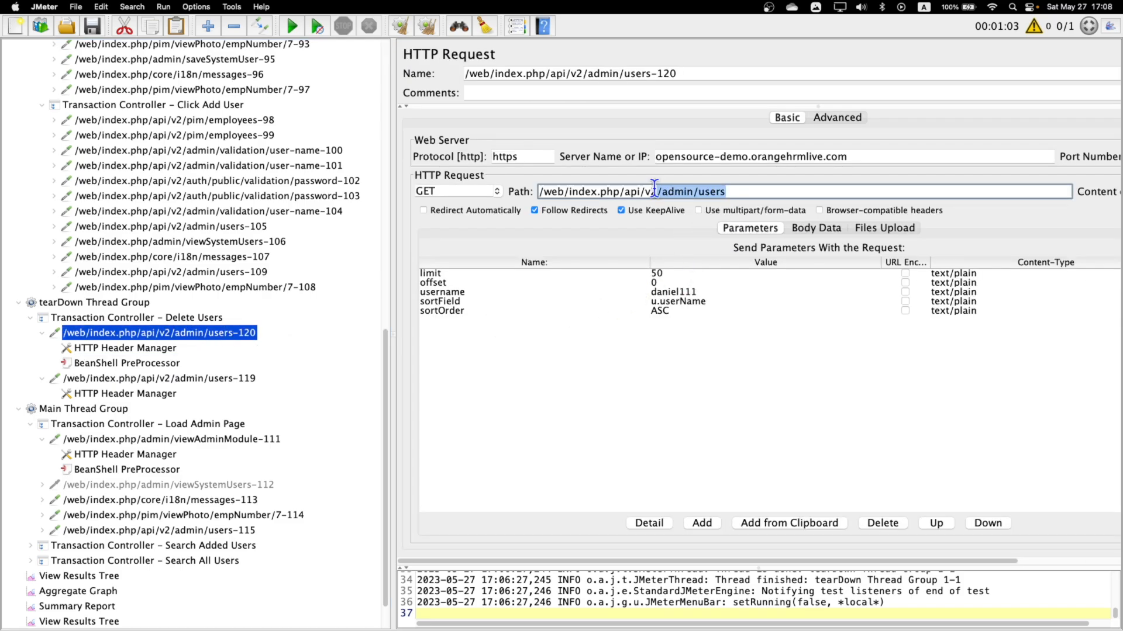
click(679, 292)
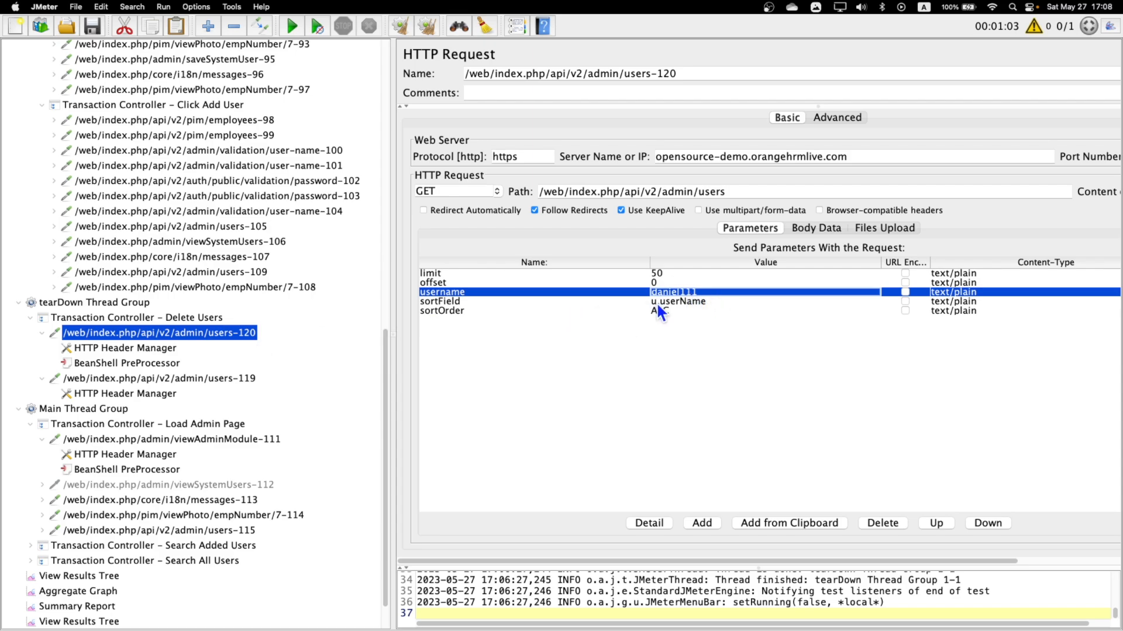
click(159, 378)
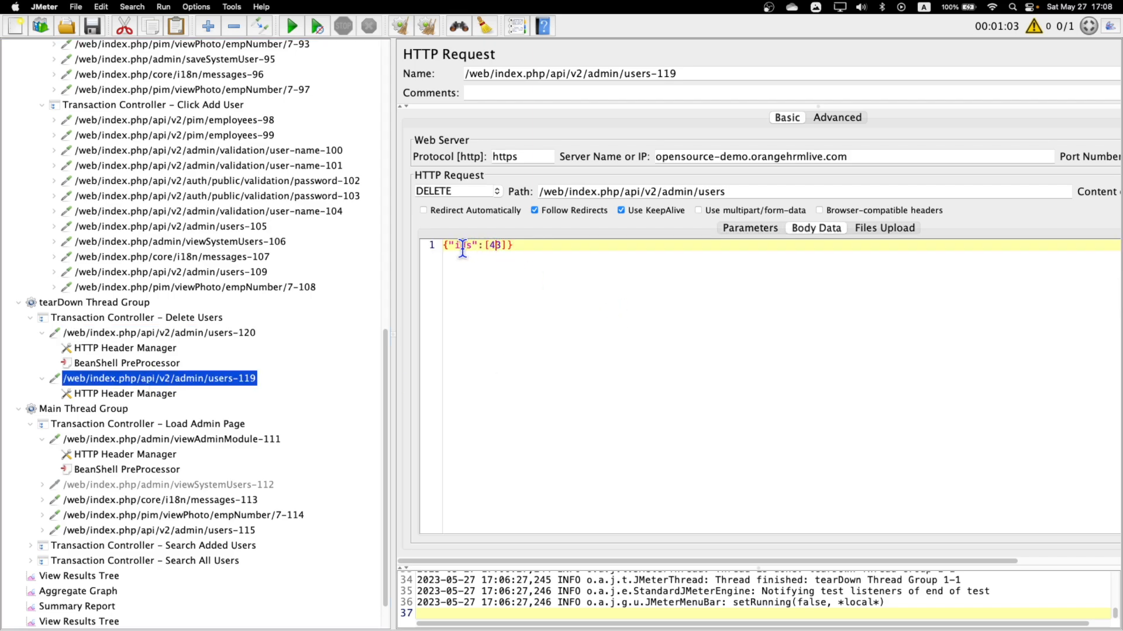
double_click(502, 244)
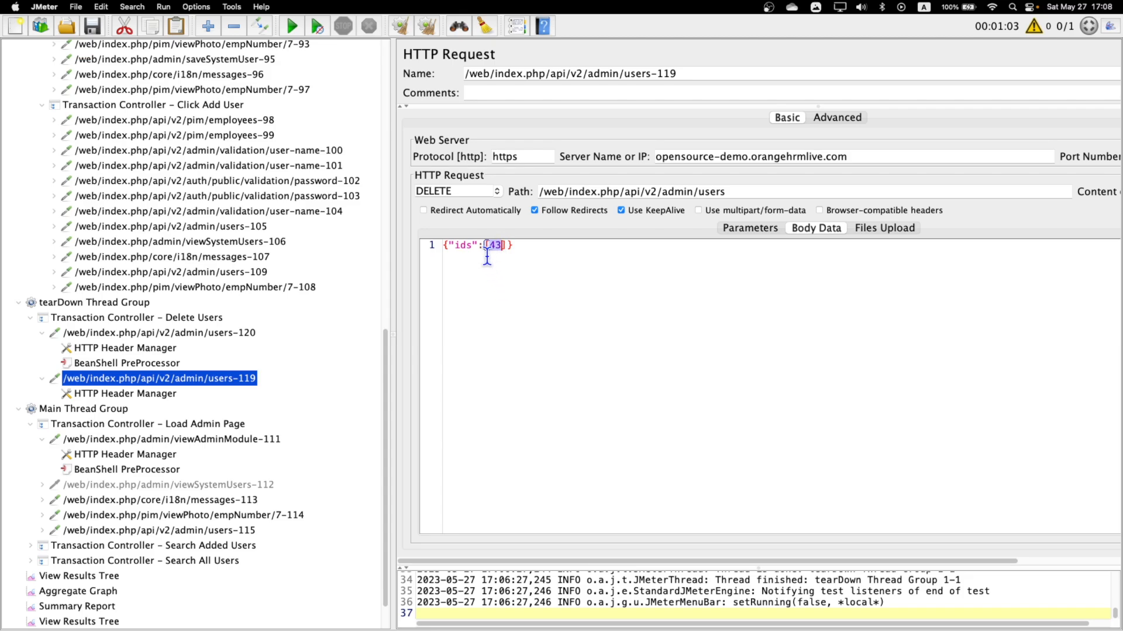
Add a Regular Expression Extractor post processor to the users-120 request under Delete Users.
click(121, 333)
right_click(126, 332)
mouse_move(225, 338)
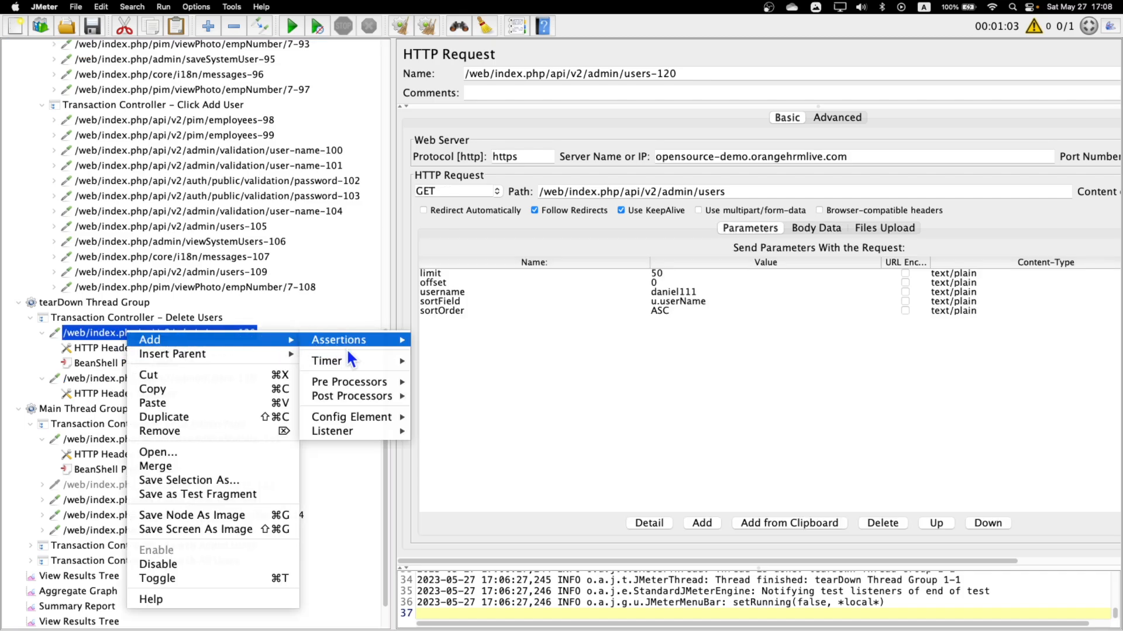
mouse_move(363, 395)
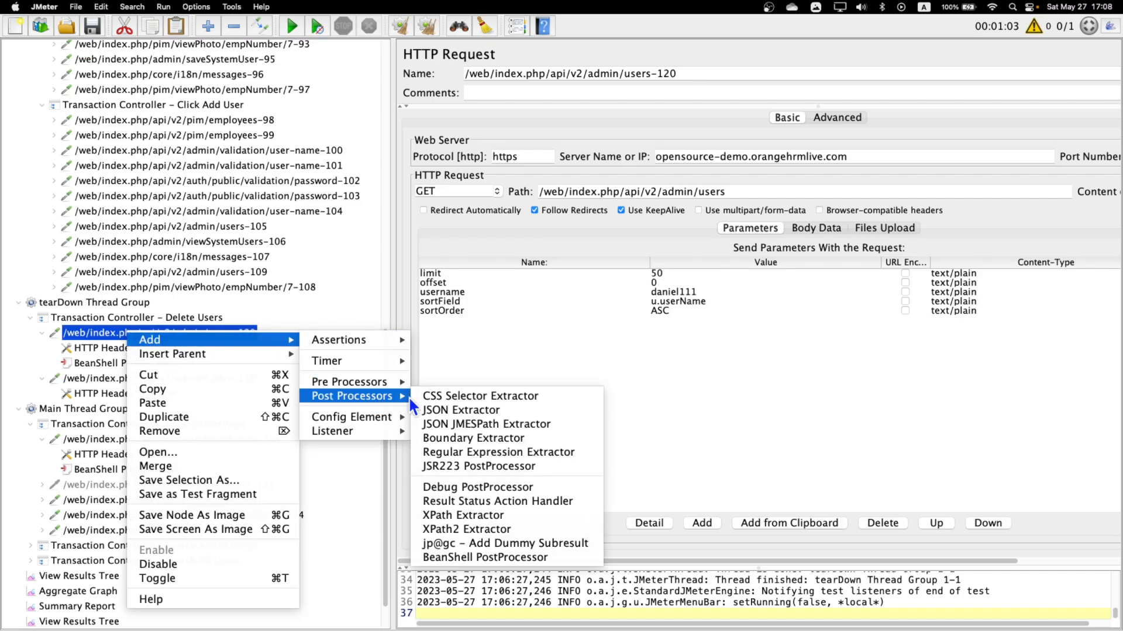
click(488, 460)
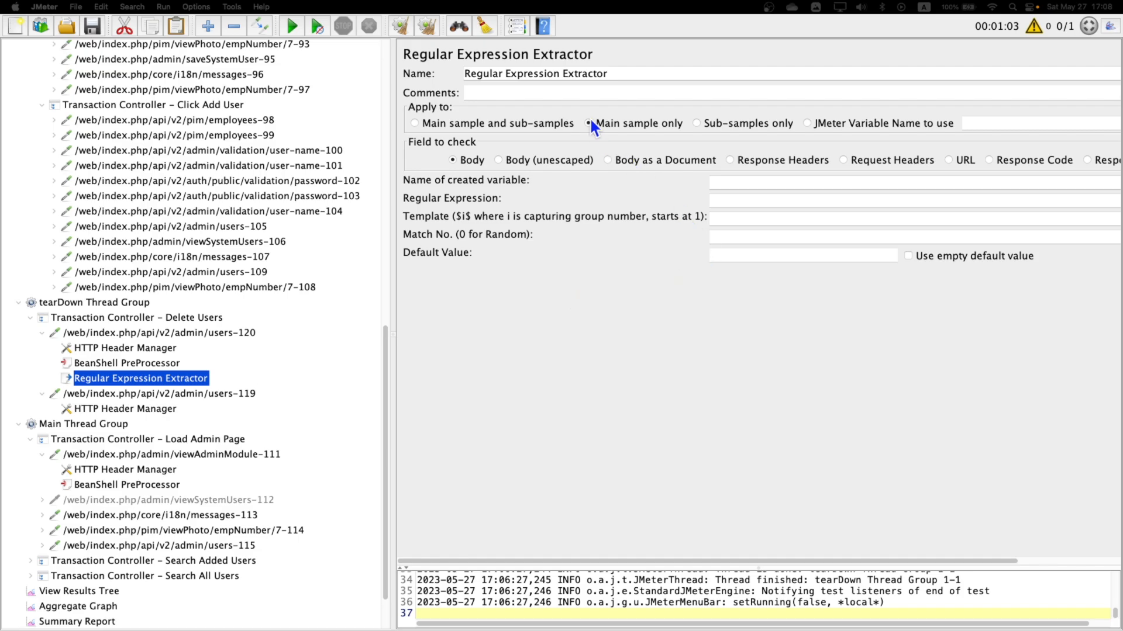
Rename the new Regular Expression Extractor as get_userid.
click(598, 75)
text(Ge)
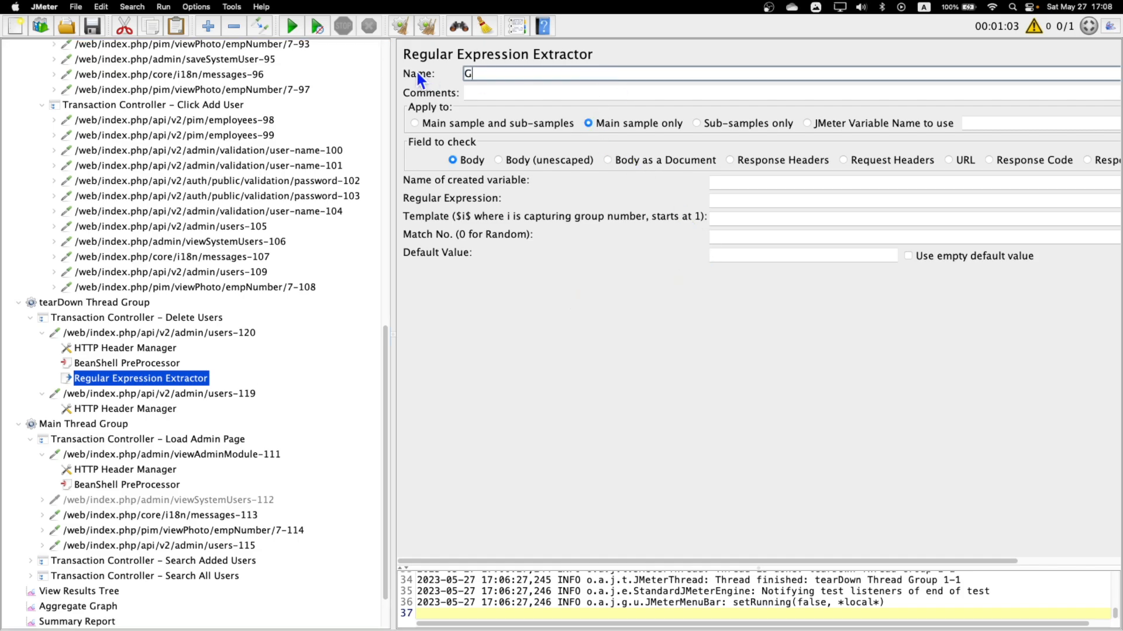
key(BackSpace)
key(BackSpace)
text(get_userid)
Copy the extractor's name and use get_userid as the name of its created variable.
double_click(535, 74)
key(super+c)
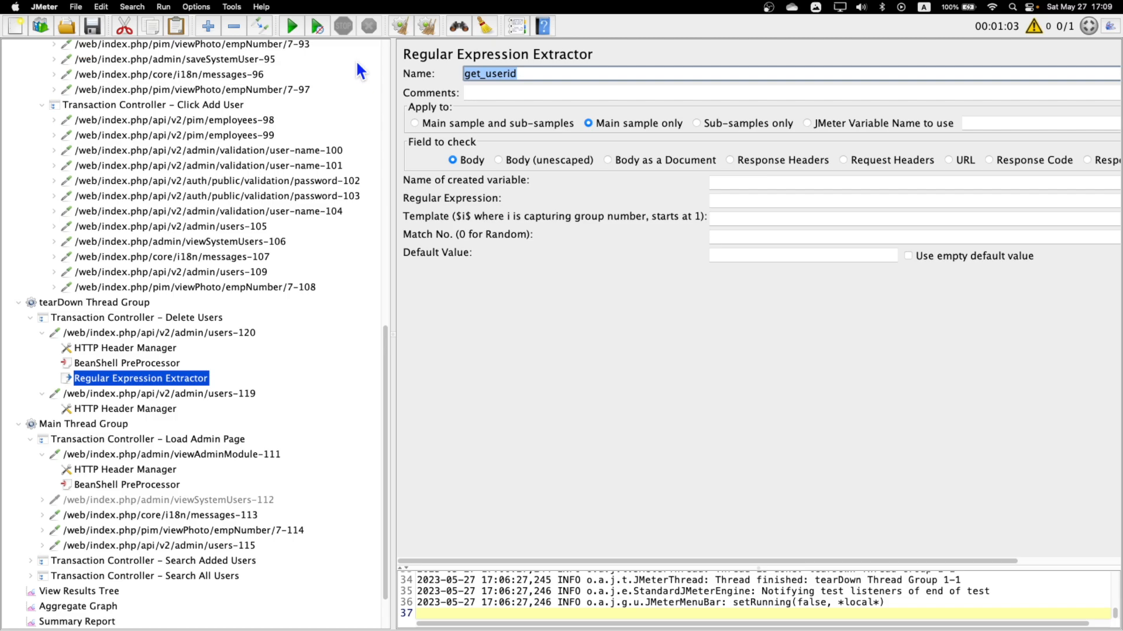
click(752, 183)
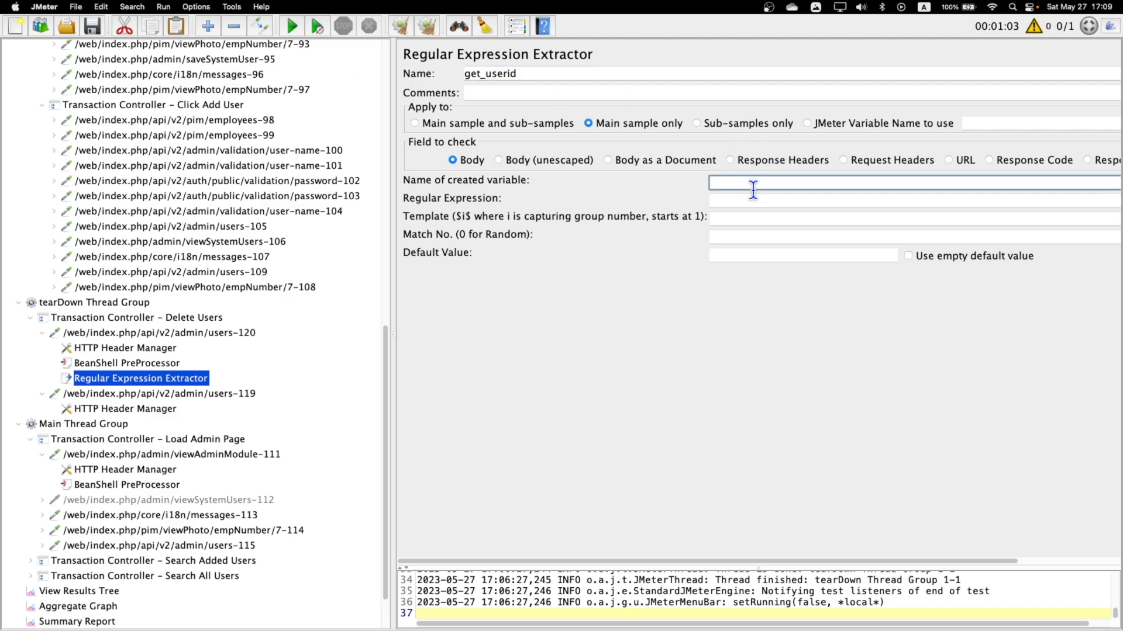
key(super+v)
click(736, 201)
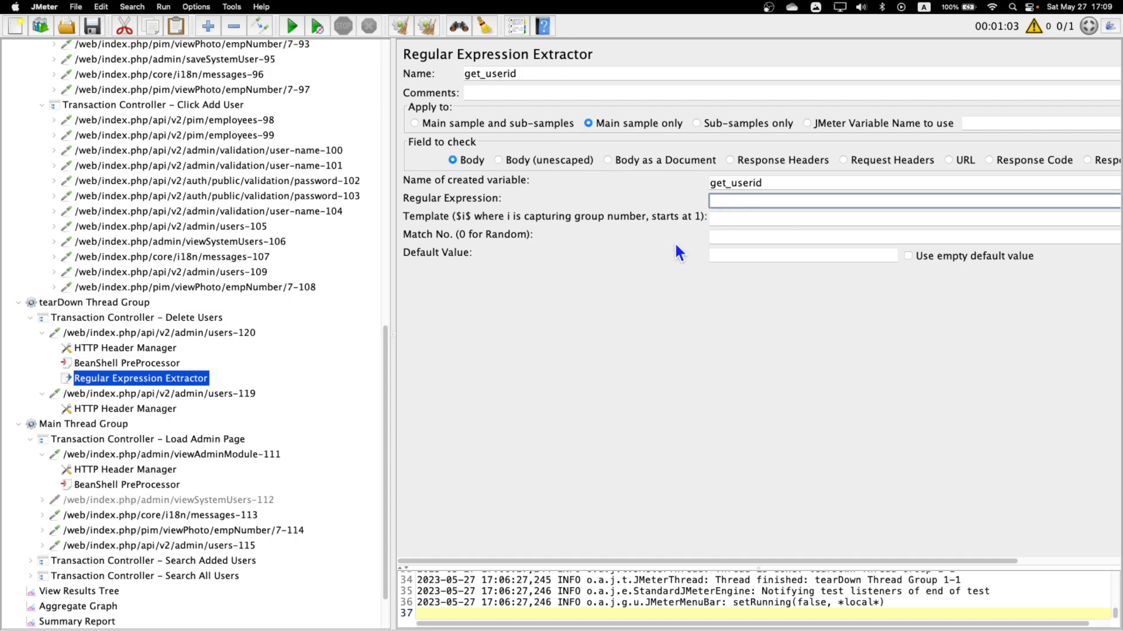
Disable the Main Thread Group so that its requests are skipped in the test run.
click(97, 591)
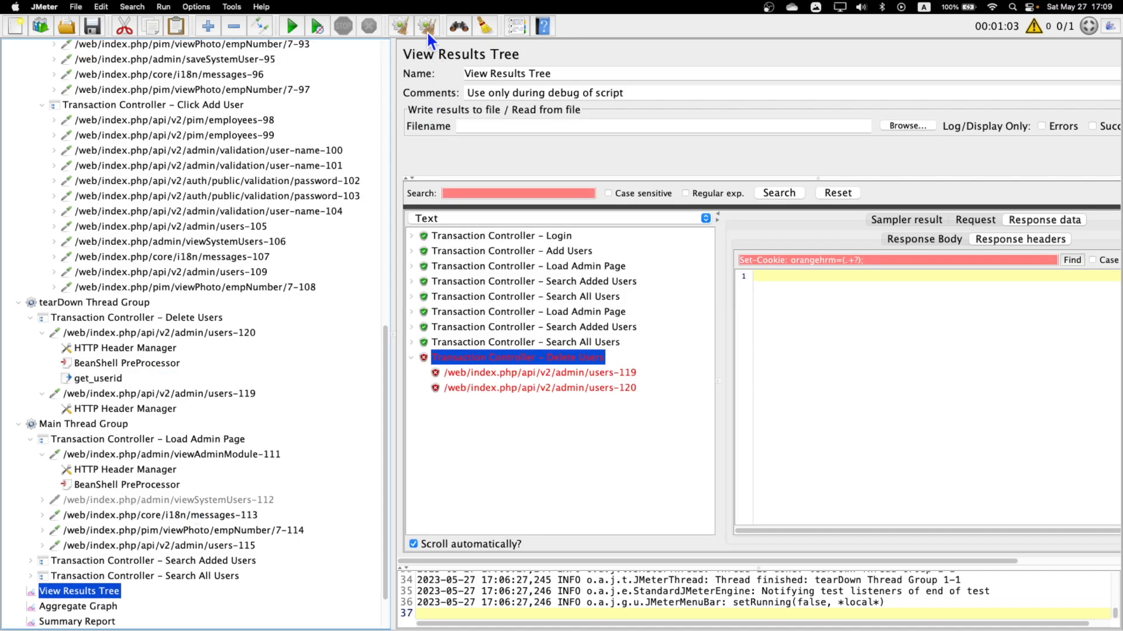
right_click(93, 427)
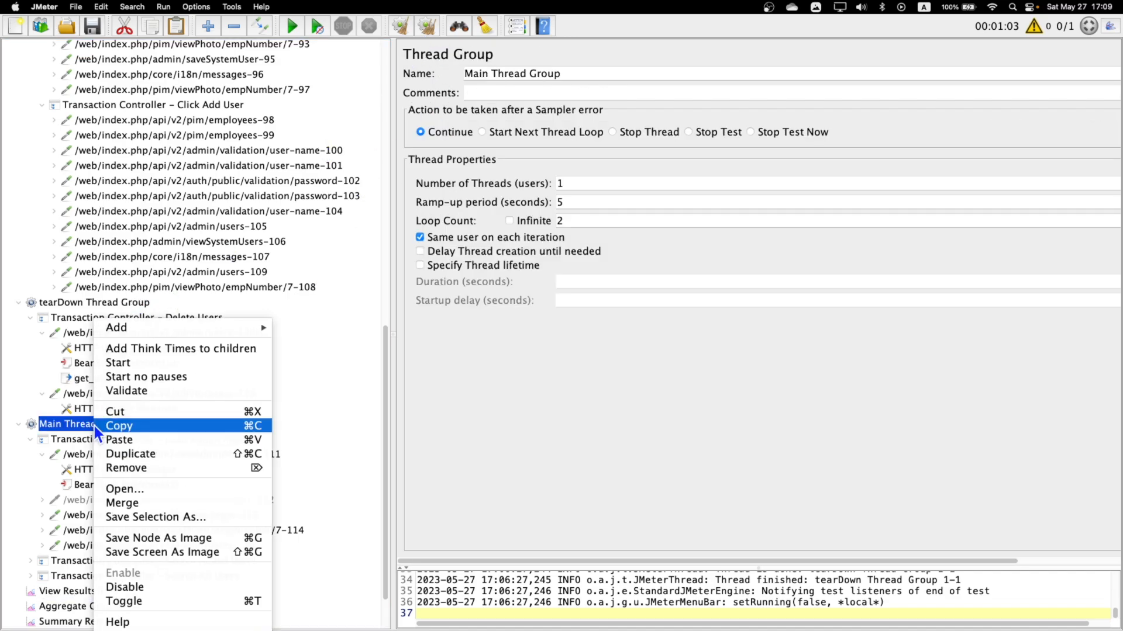
click(94, 427)
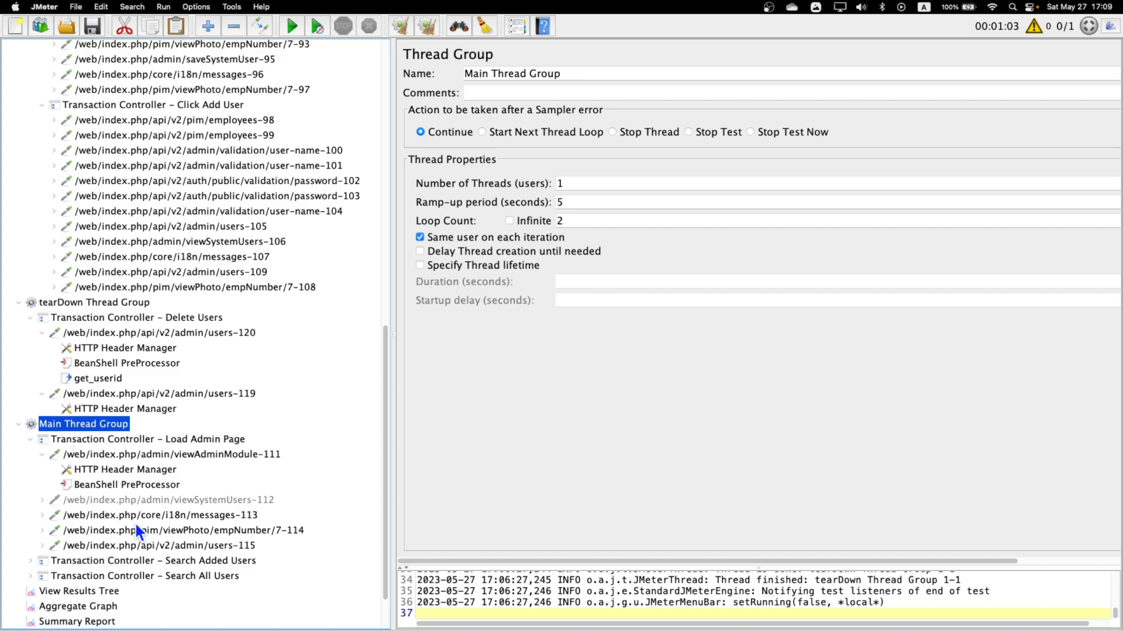
right_click(71, 423)
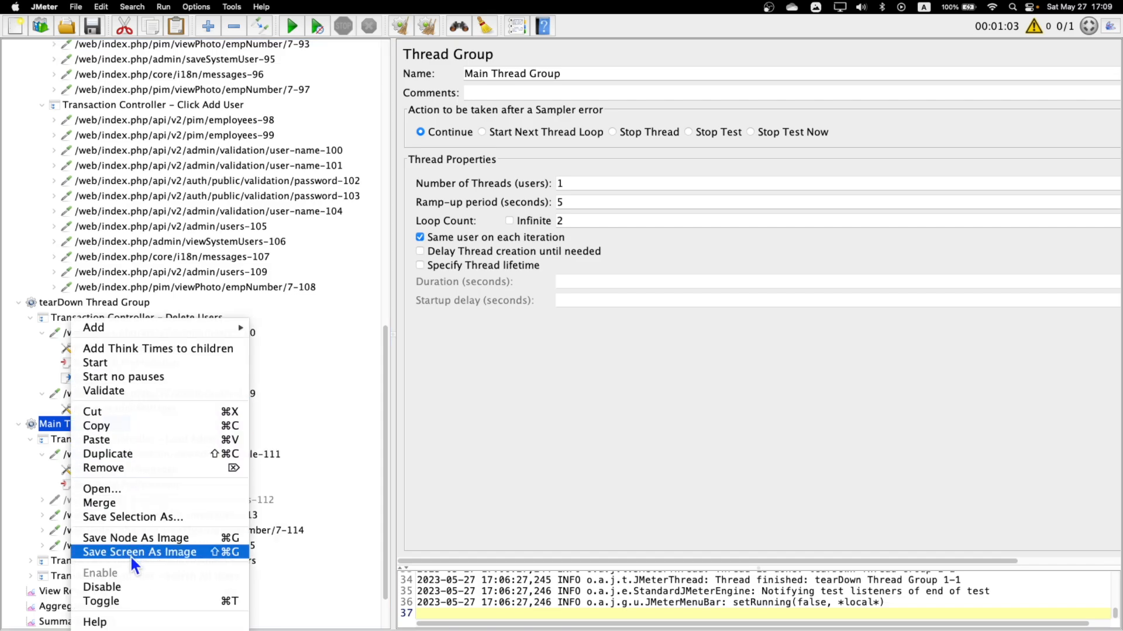
click(121, 587)
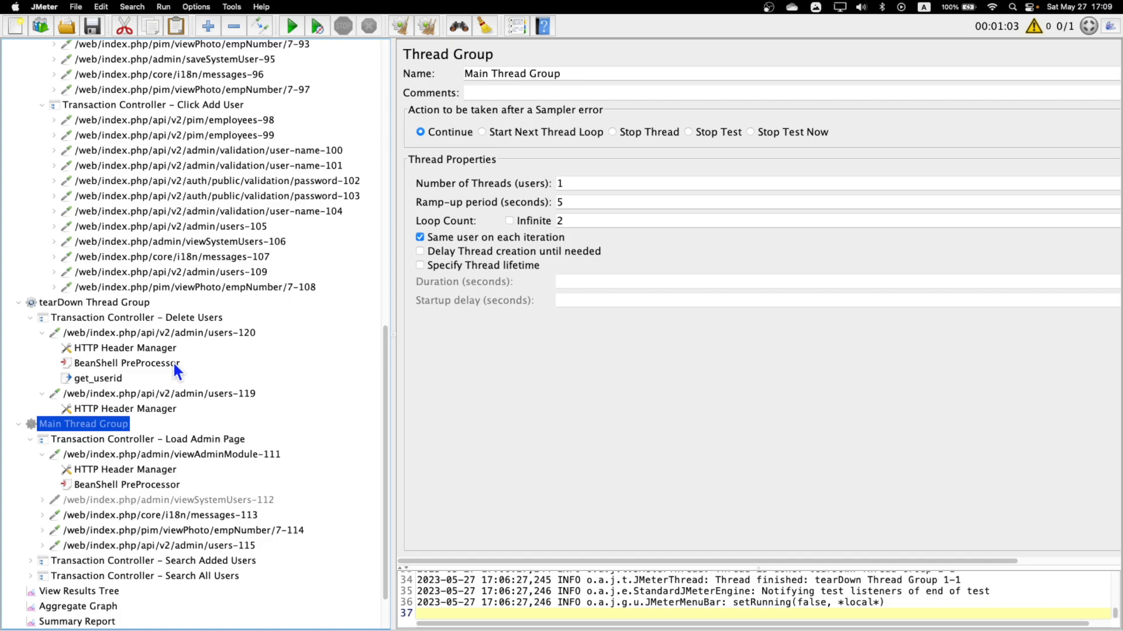
Disable the Add Users Transaction Controller in the setUp Thread Group and collapse it.
scroll(173, 360, up, 3)
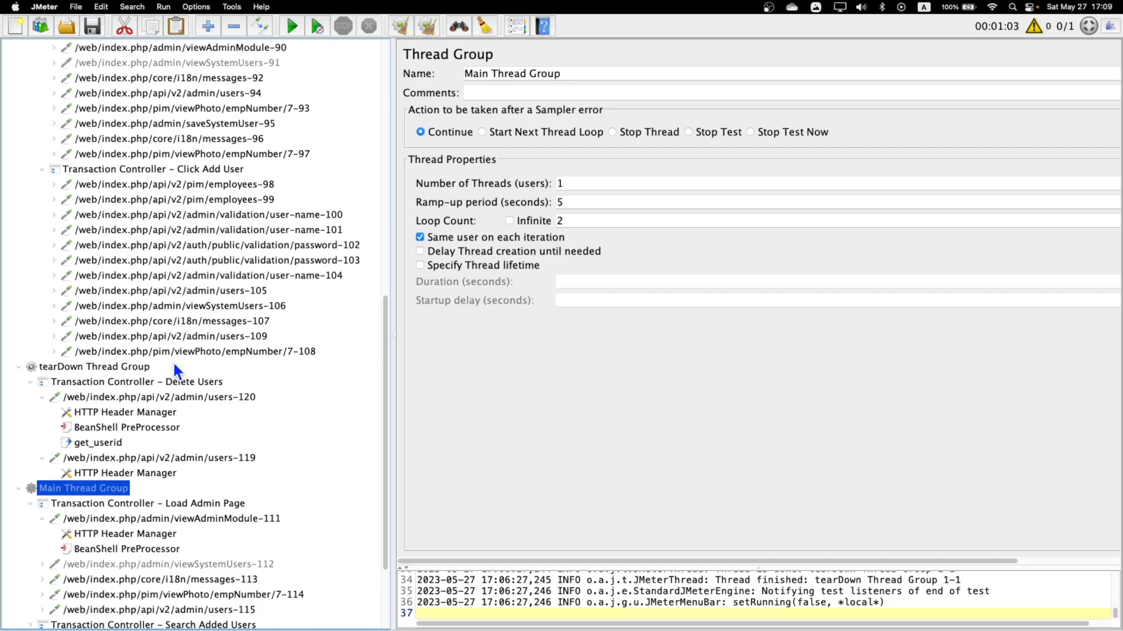
scroll(173, 360, up, 3)
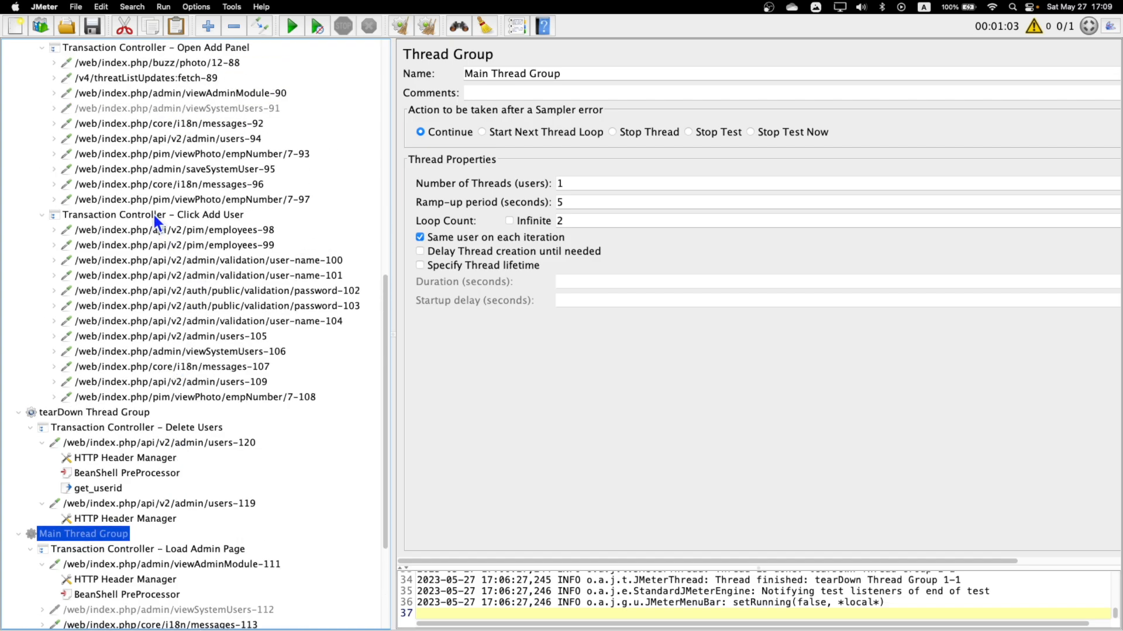
click(153, 215)
scroll(168, 264, up, 3)
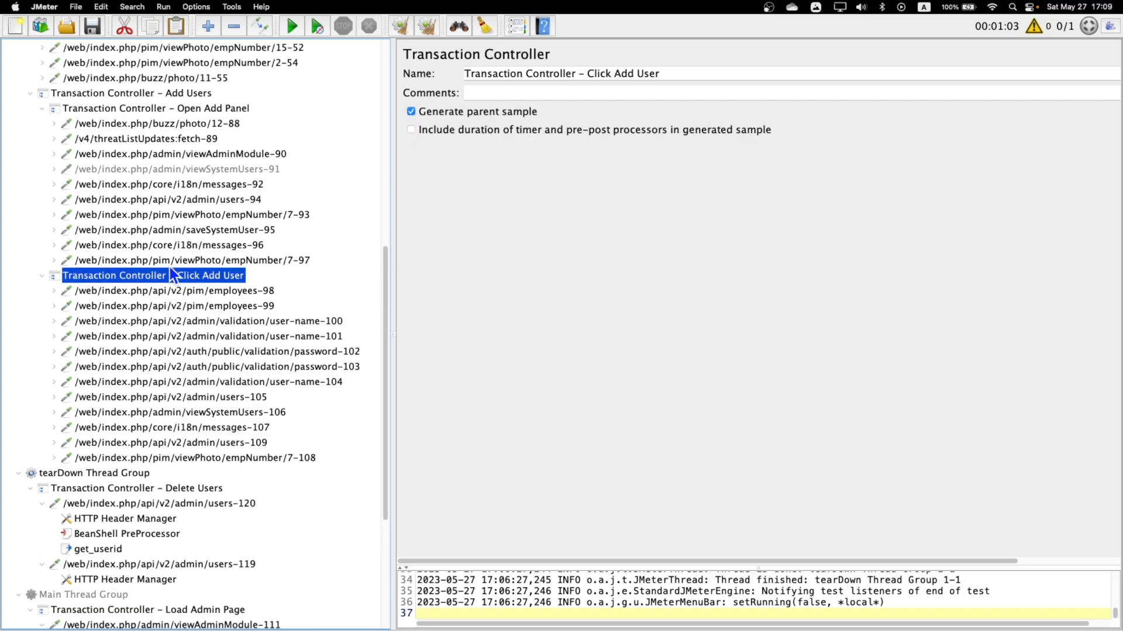
click(170, 94)
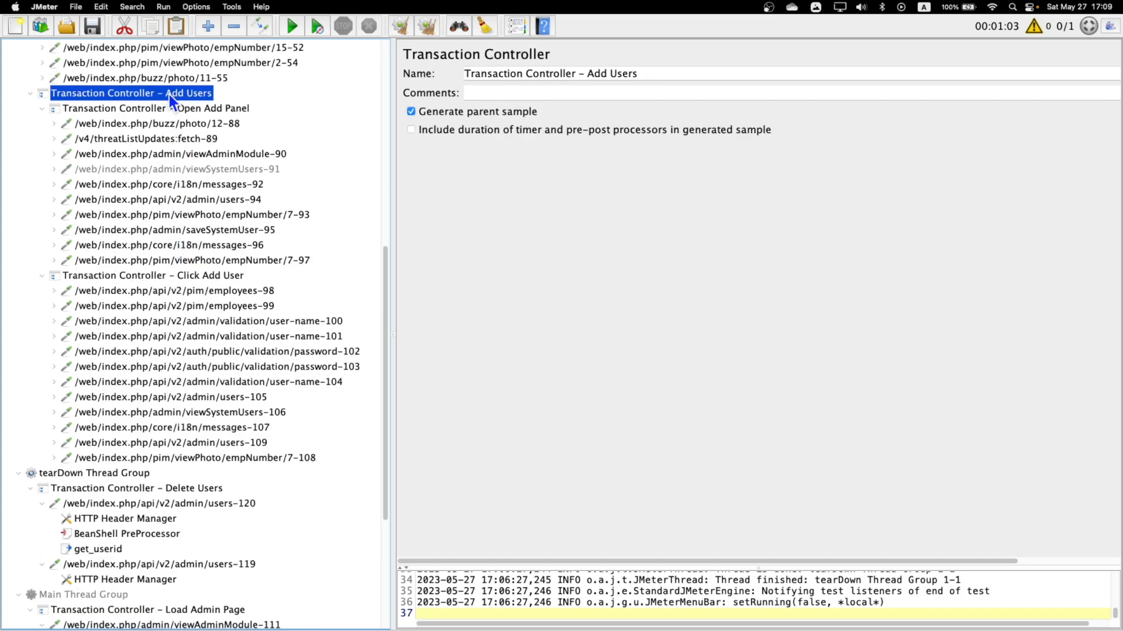
right_click(170, 94)
click(214, 366)
click(30, 92)
Clear all previous results and the log, and run the test plan with the View Results Tree open.
scroll(185, 236, up, 15)
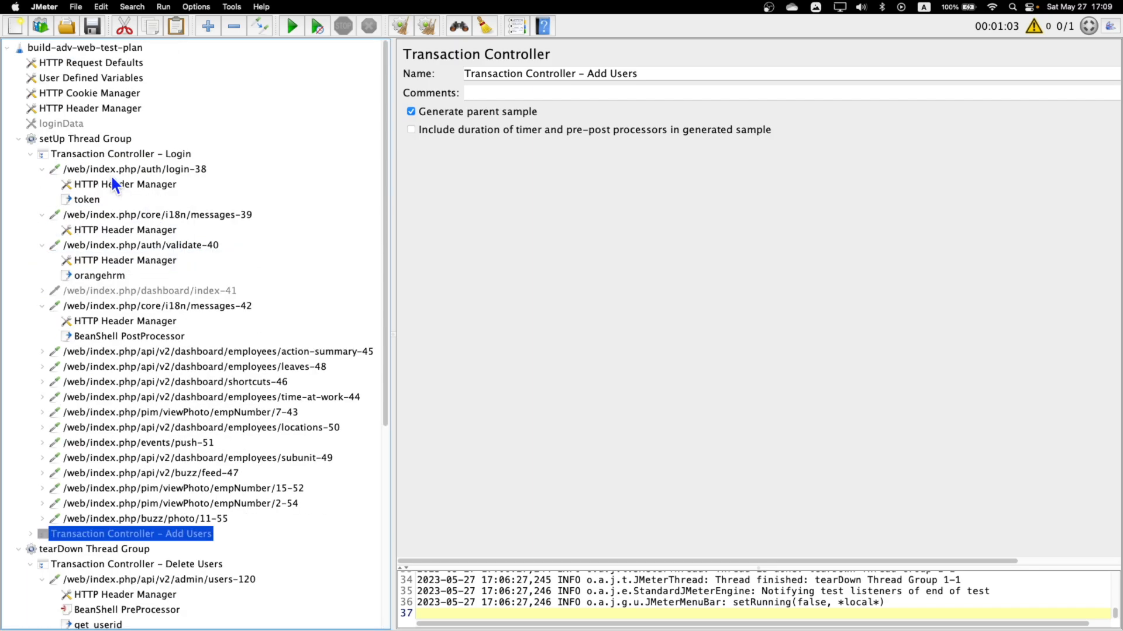
scroll(143, 316, down, 5)
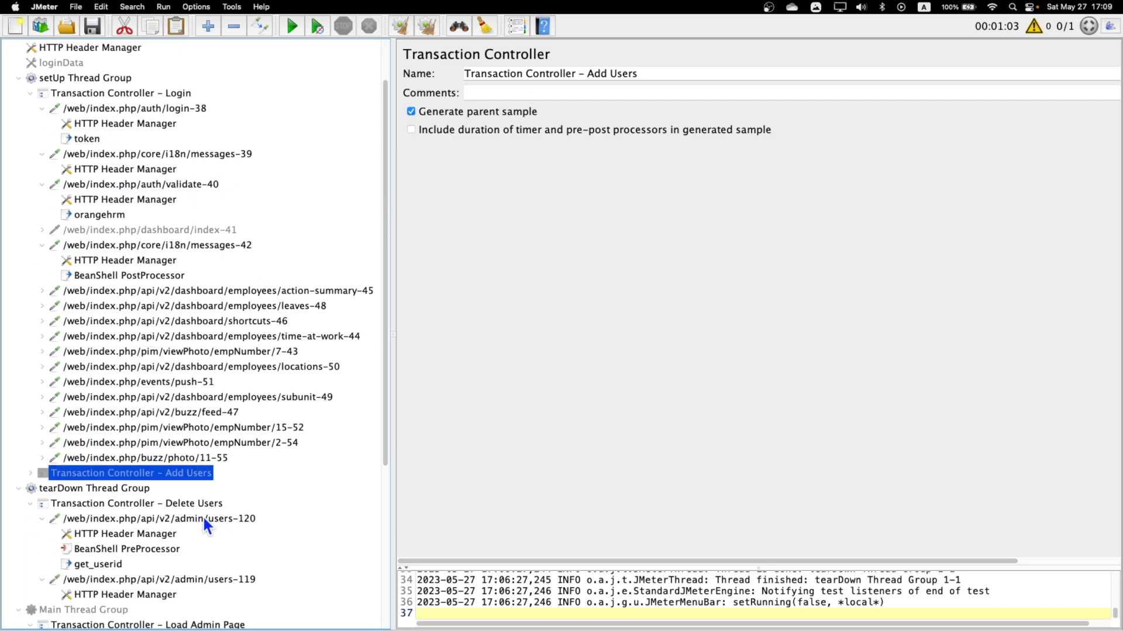
scroll(209, 492, down, 10)
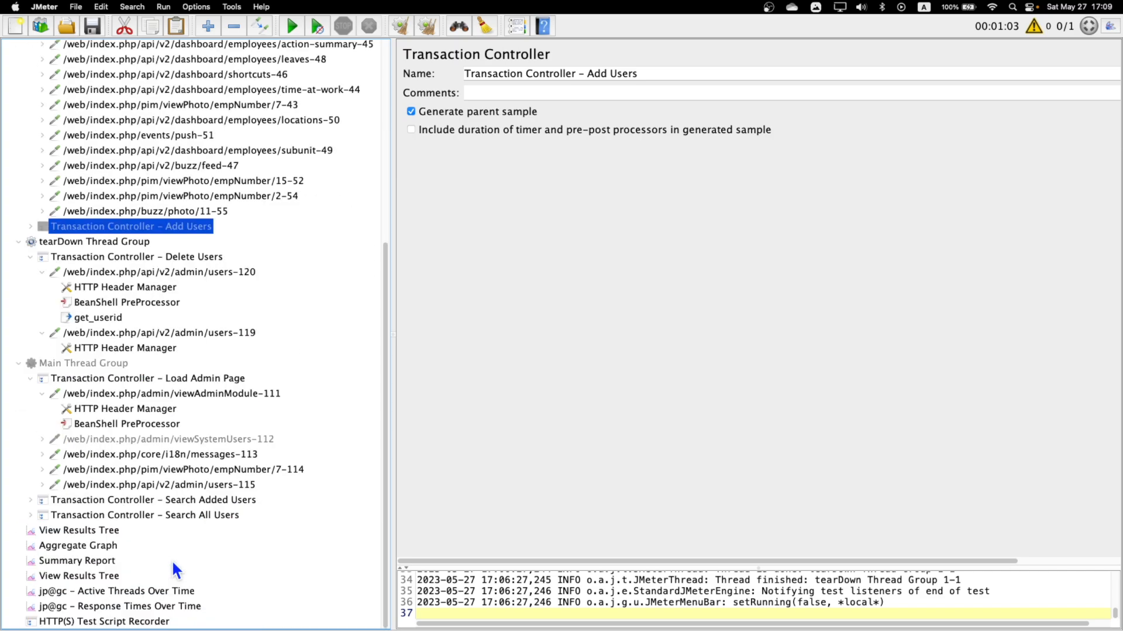
click(99, 531)
click(432, 24)
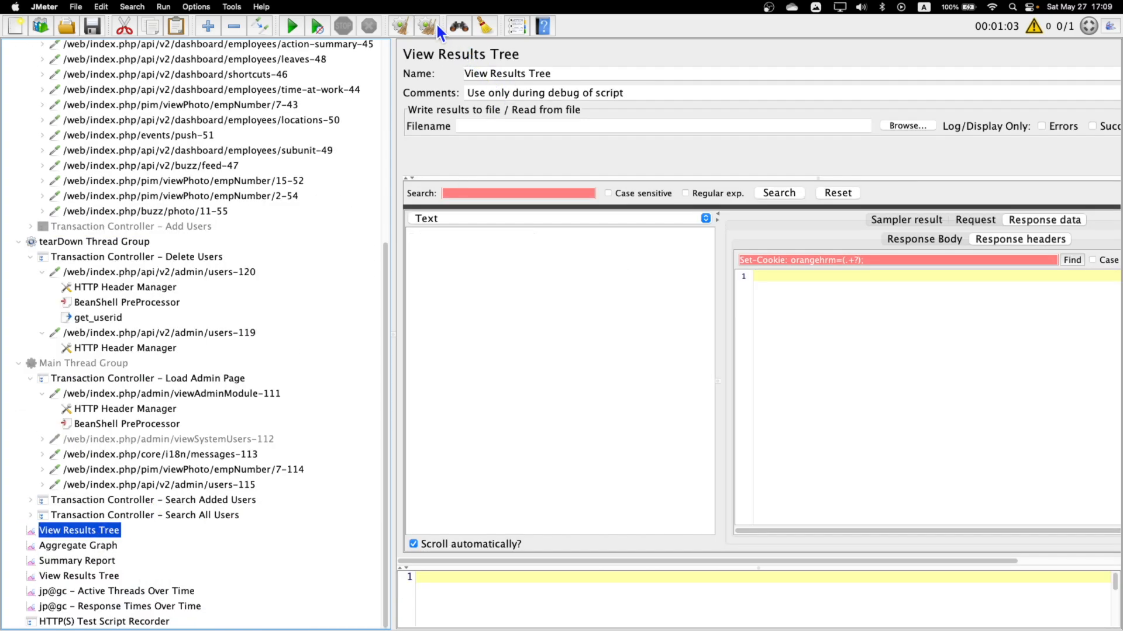
click(293, 26)
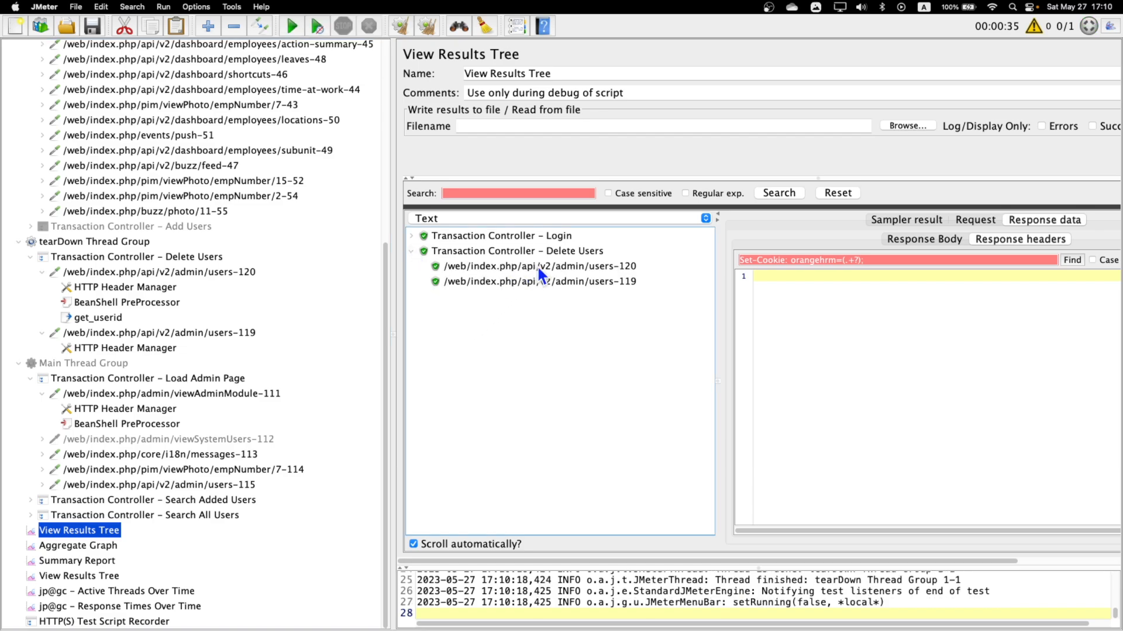
Examine the username sent in the users-120 request under Delete Users and the data returned in its response body.
click(536, 266)
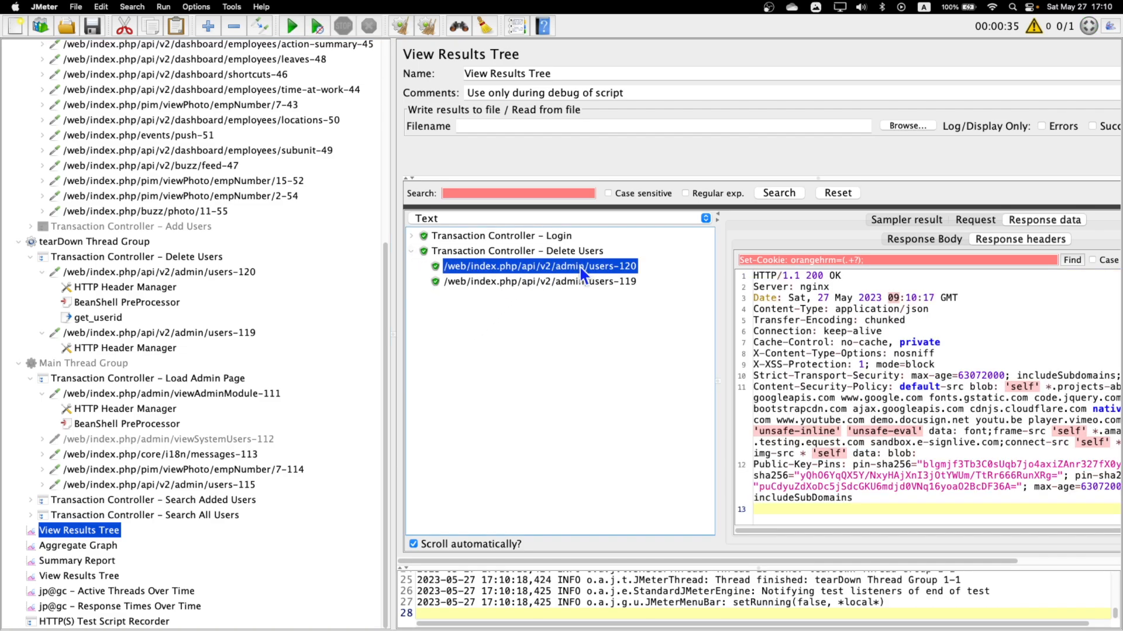
click(974, 220)
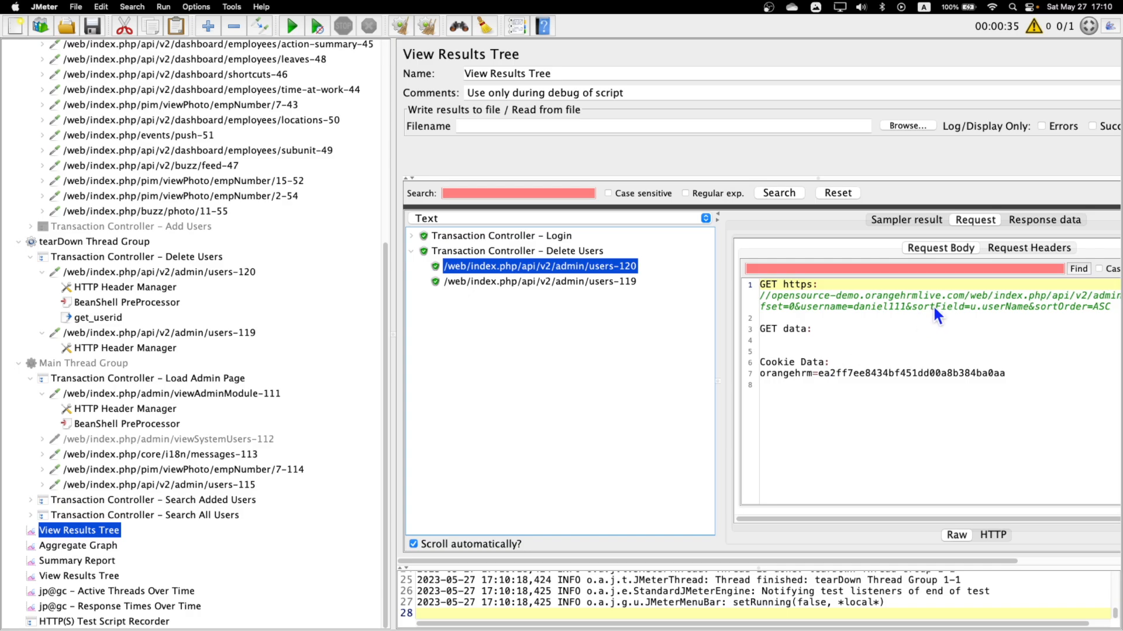
drag(848, 307, 889, 307)
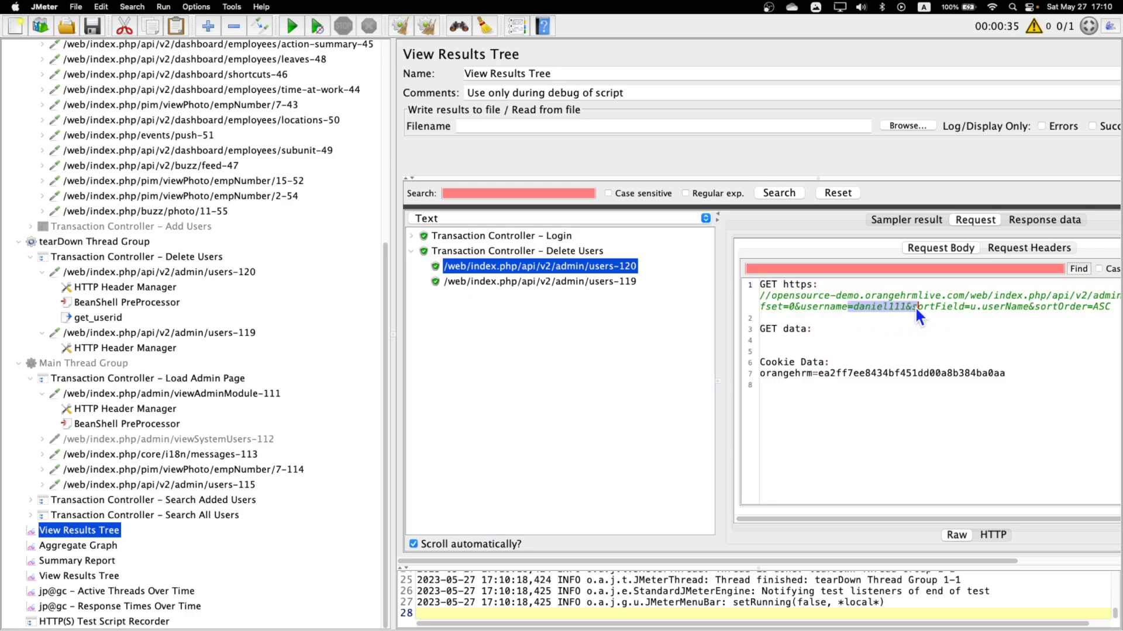
click(1018, 220)
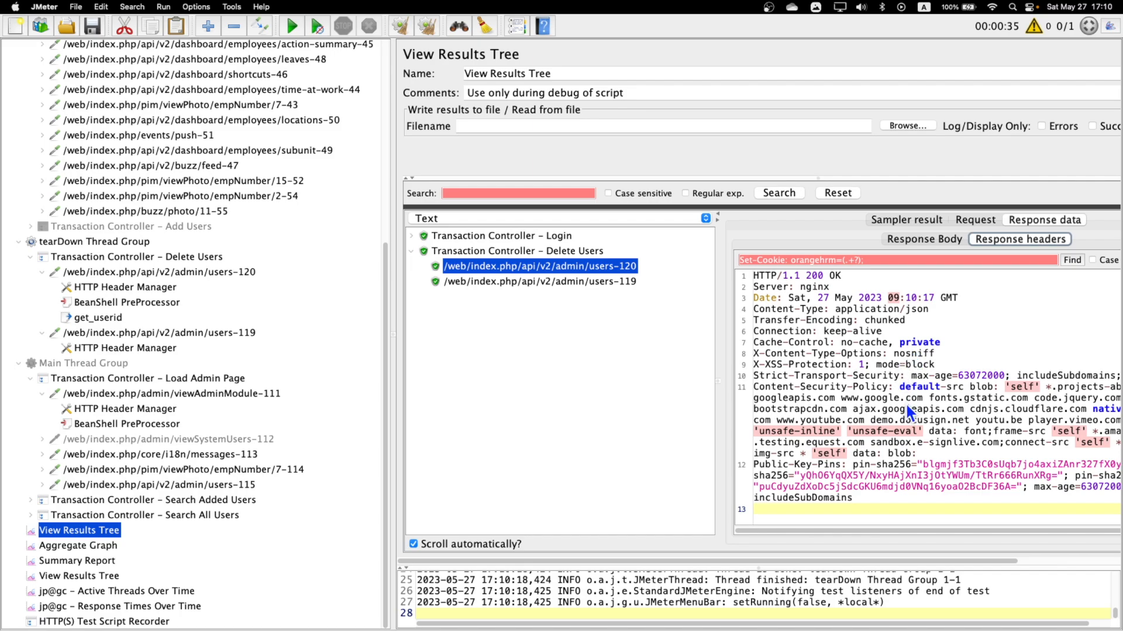
click(947, 239)
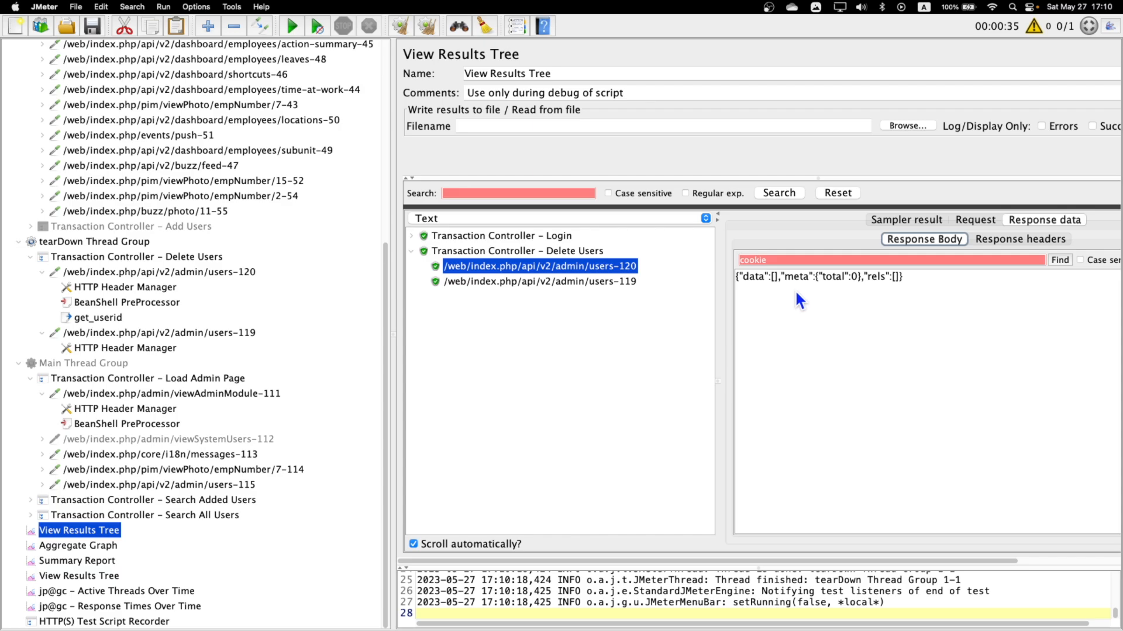
drag(741, 276, 772, 277)
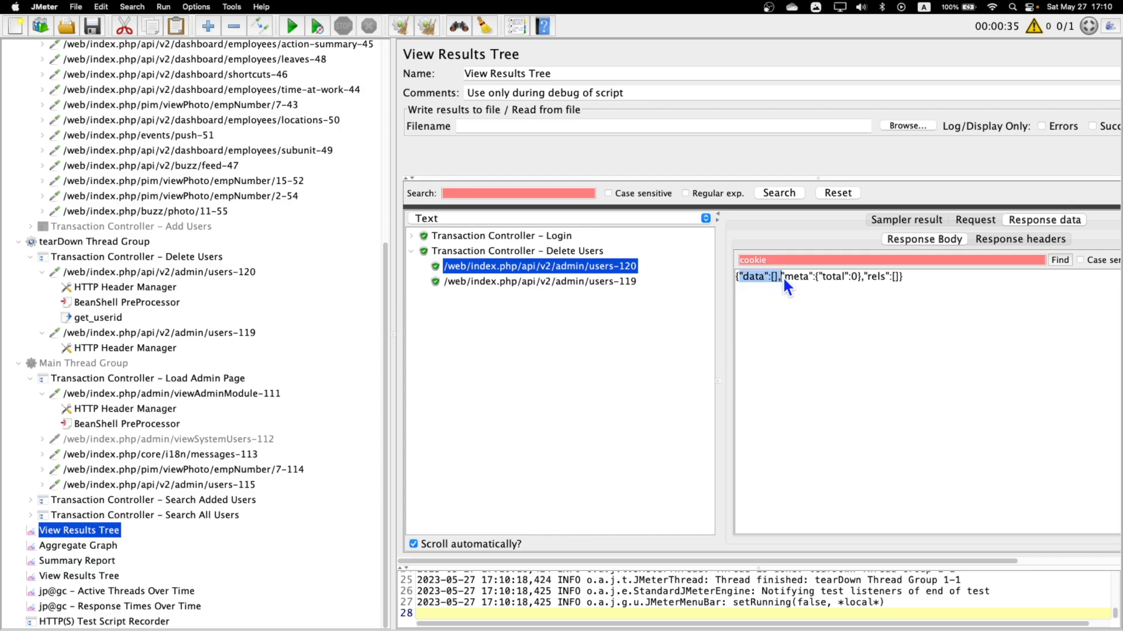
click(981, 220)
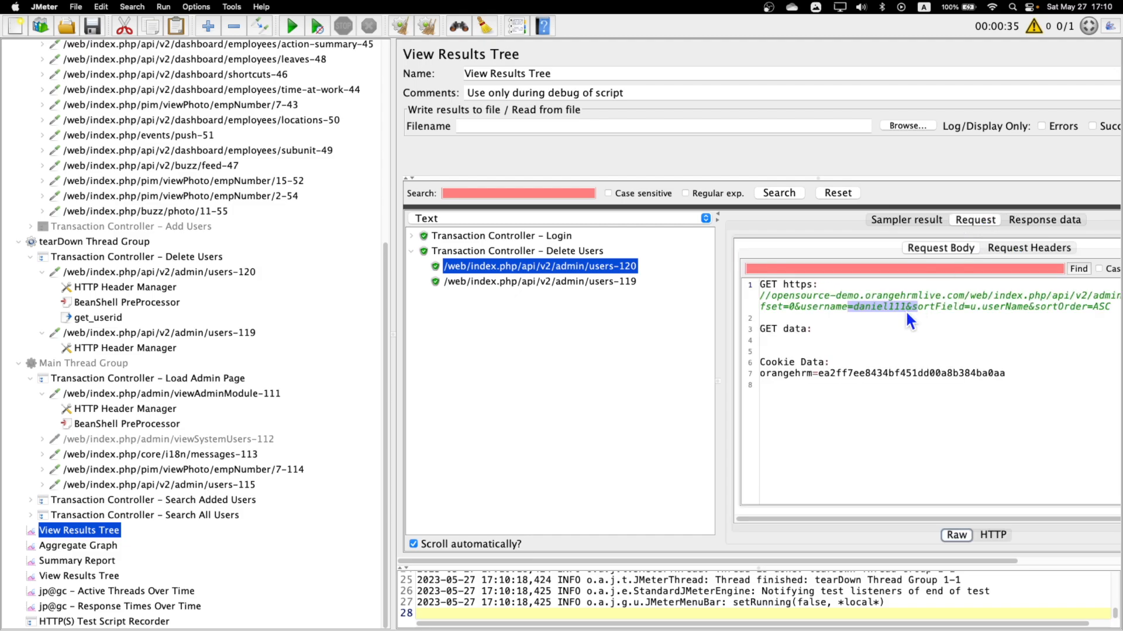
drag(854, 305, 901, 305)
Enable the Add Users Transaction Controller in the setUp Thread Group again.
scroll(205, 276, up, 7)
scroll(133, 387, down, 3)
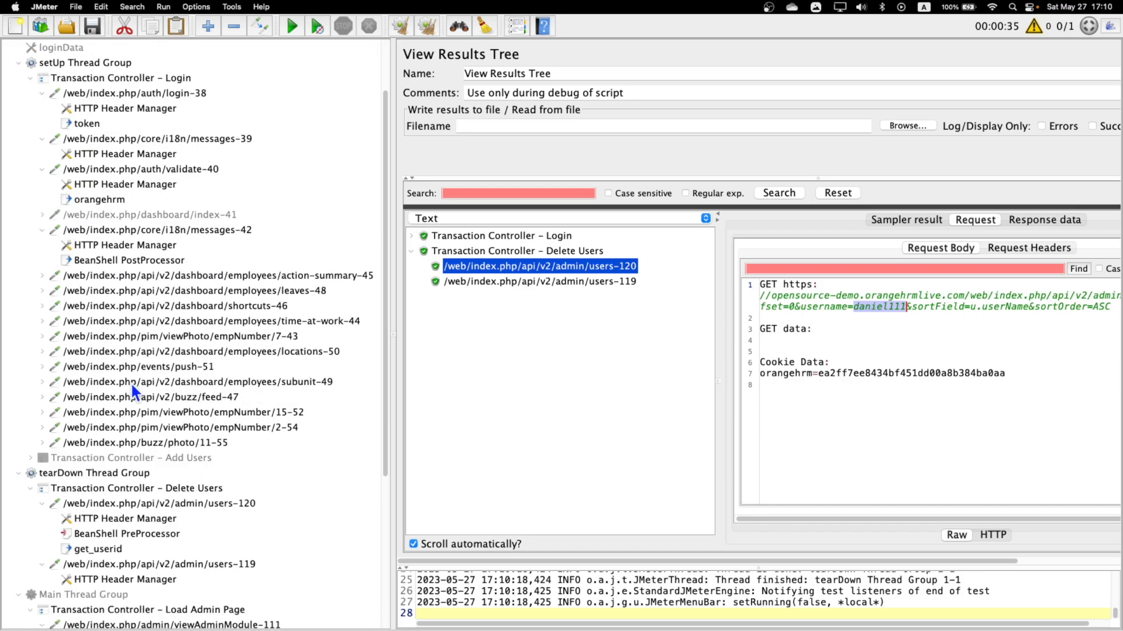
scroll(127, 475, down, 1)
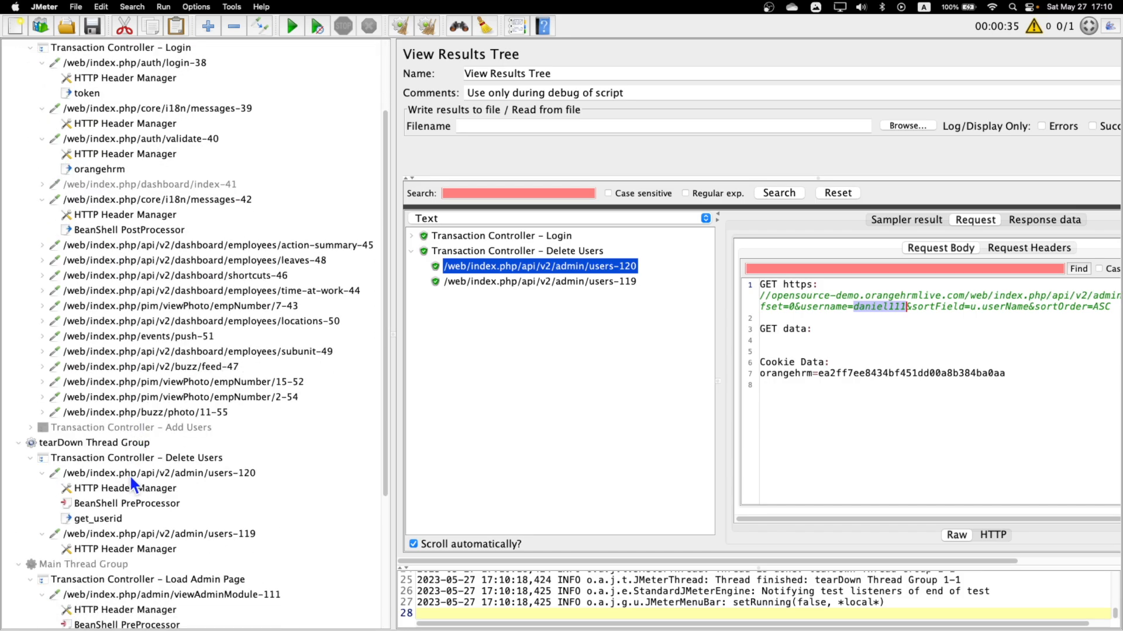
click(144, 429)
right_click(144, 430)
key(Escape)
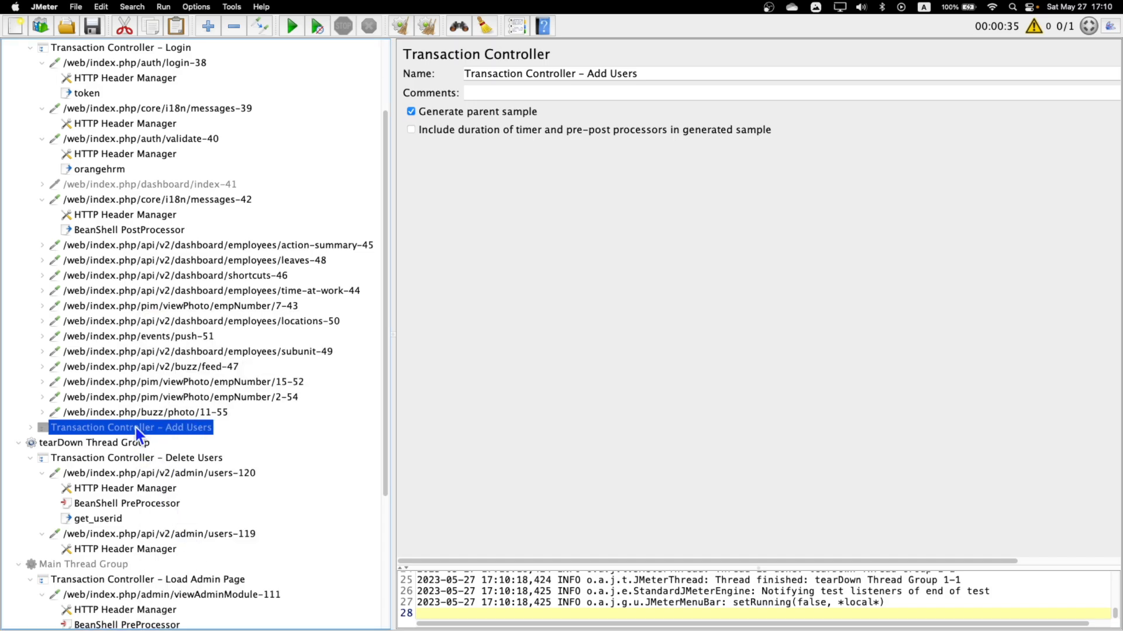
right_click(128, 427)
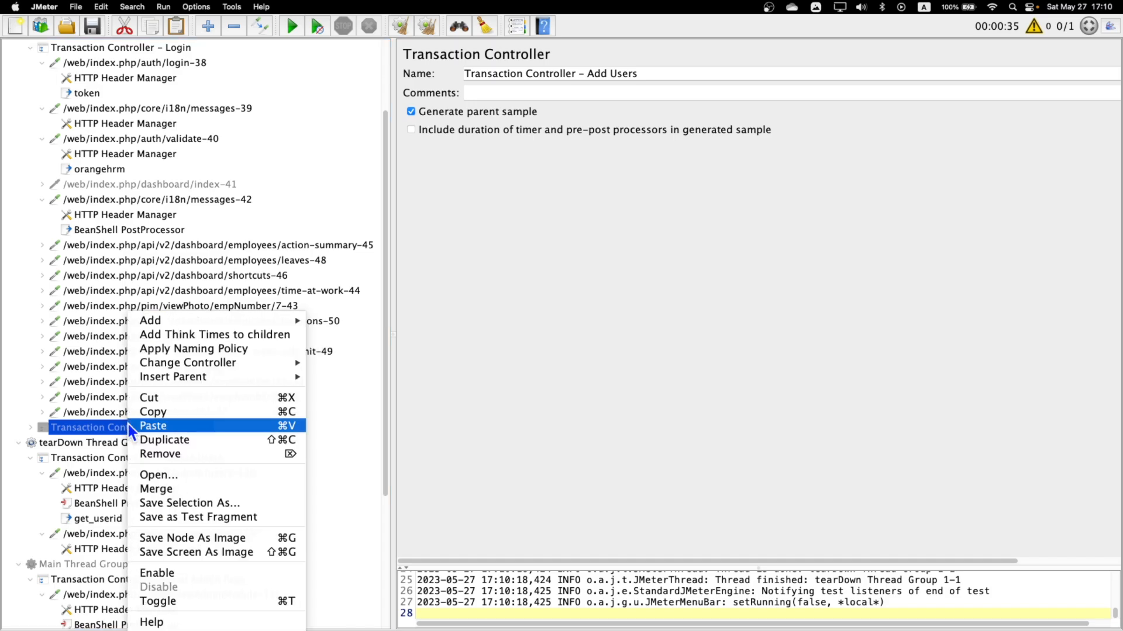
click(169, 574)
scroll(96, 485, down, 5)
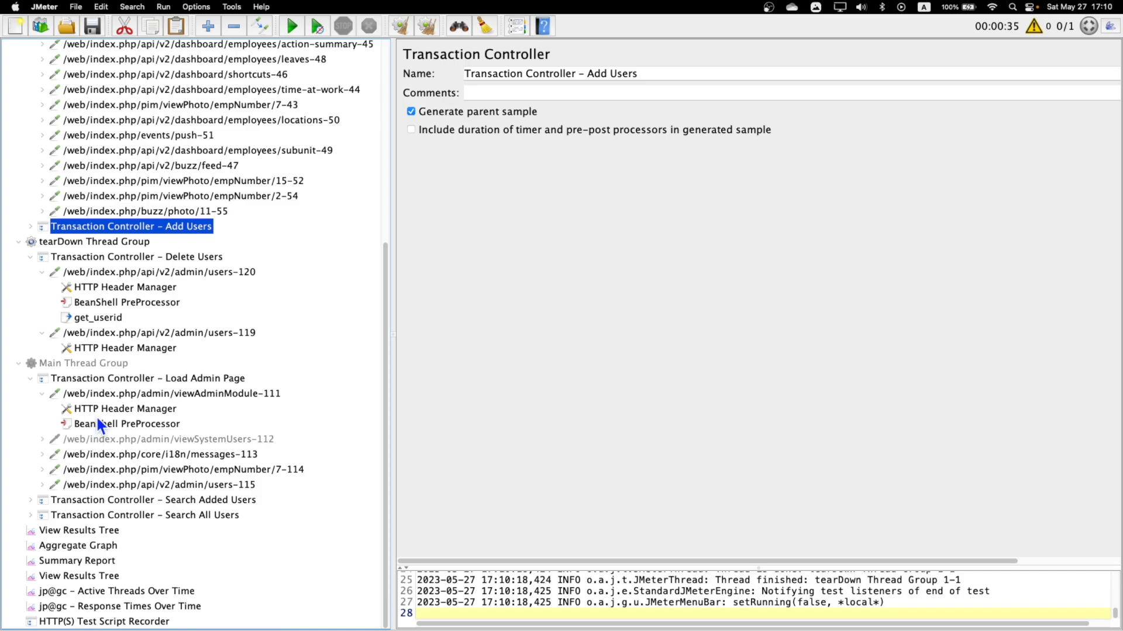
right_click(99, 365)
click(64, 475)
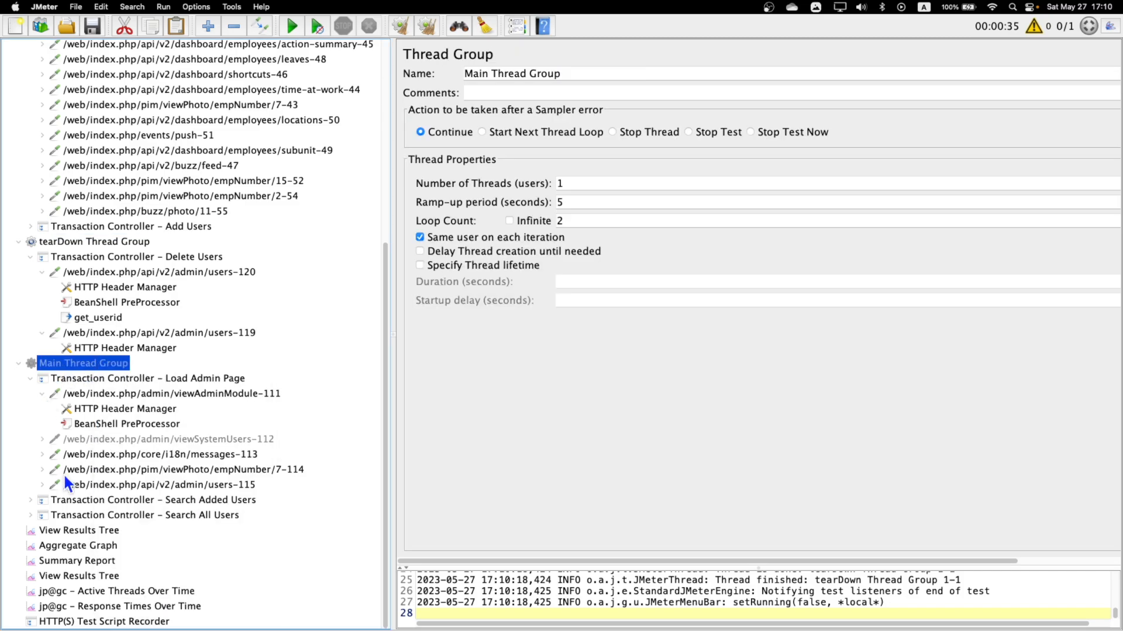
click(142, 331)
scroll(163, 339, up, 10)
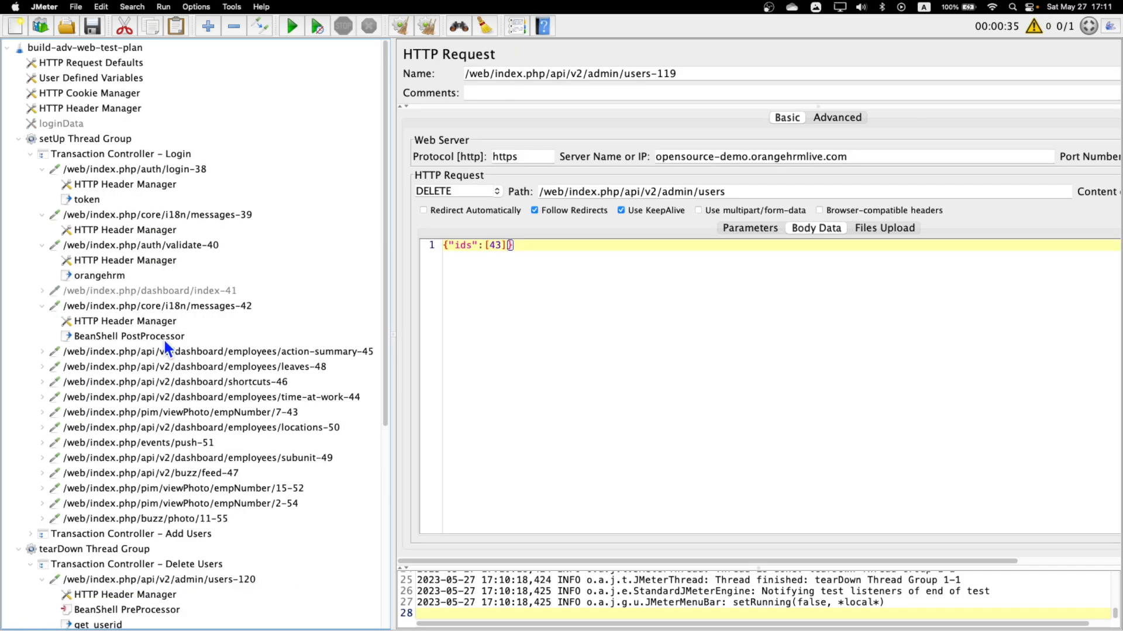
scroll(163, 340, down, 10)
Clear the earlier results and log, and rerun the test plan from the View Results Tree with Add Users included.
click(78, 532)
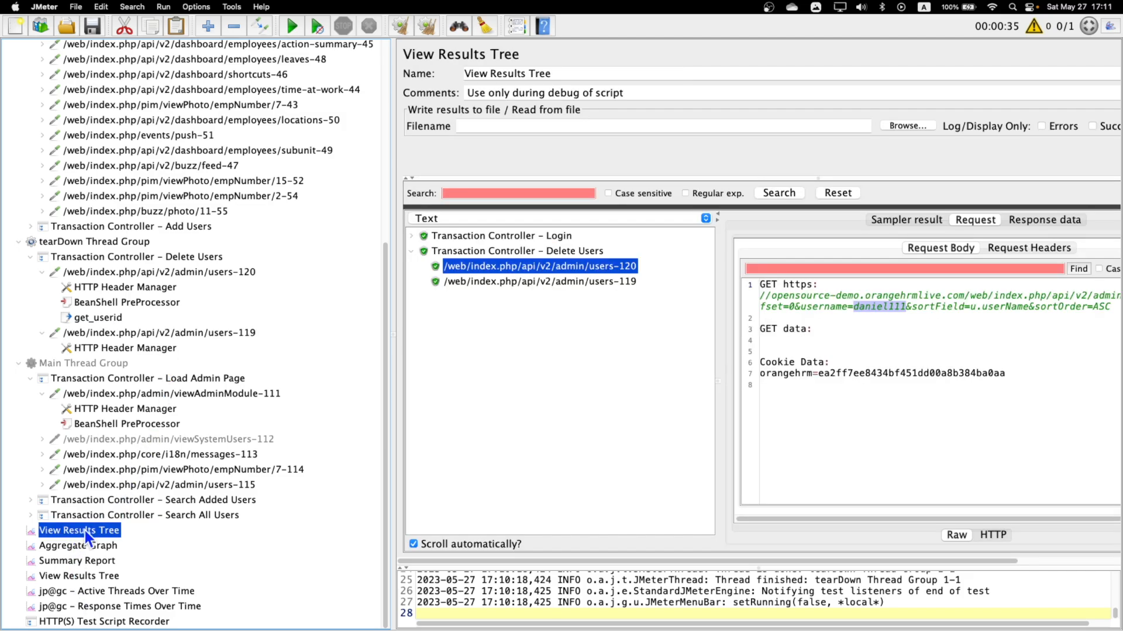
click(426, 27)
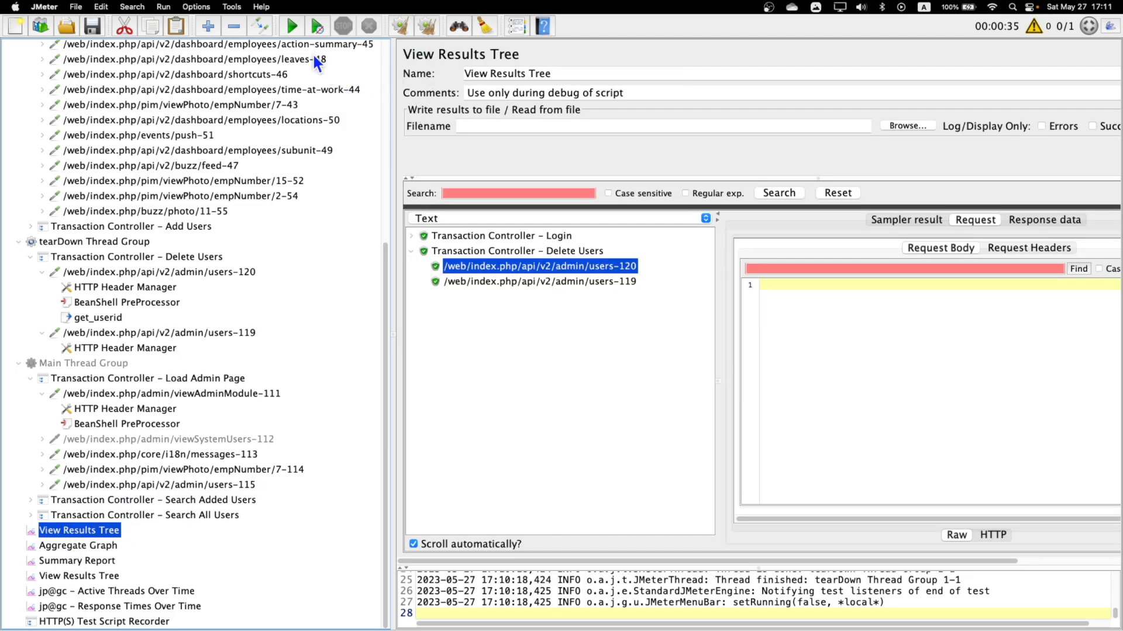
click(291, 26)
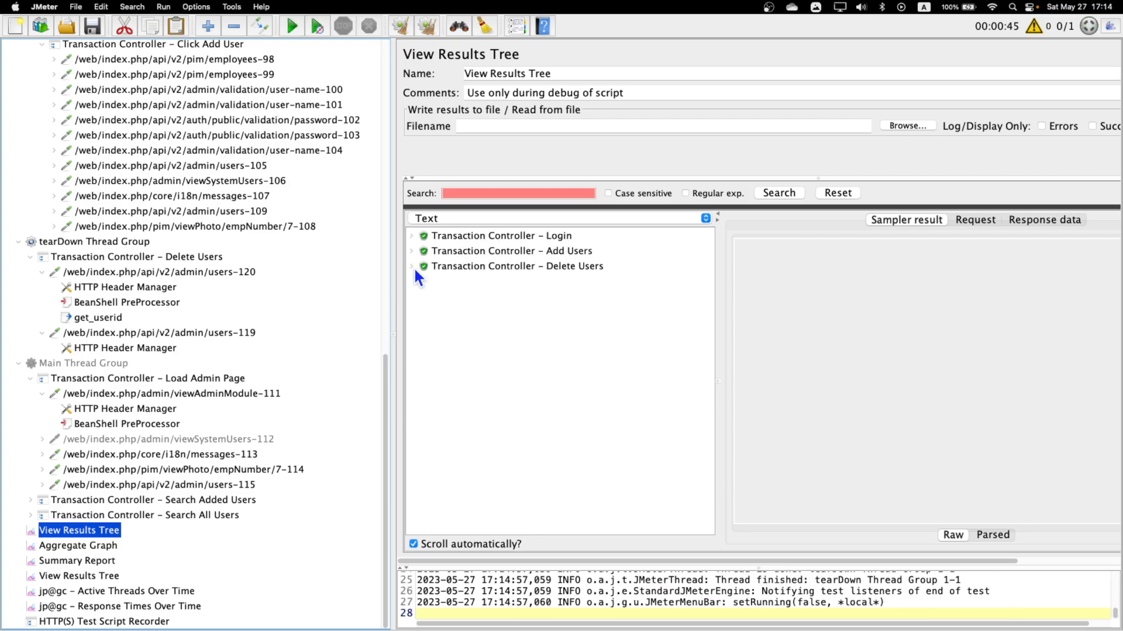
Examine the request and response body of users-120 under the Delete Users results for the added user's name and ID.
click(412, 266)
click(587, 283)
click(974, 220)
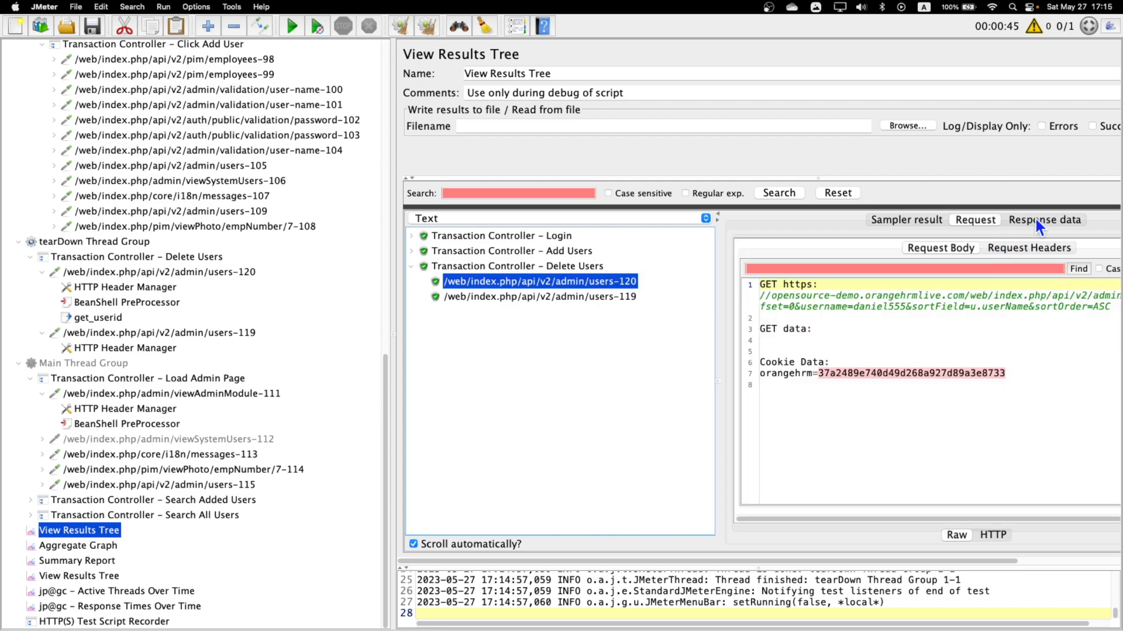
click(1034, 217)
click(927, 277)
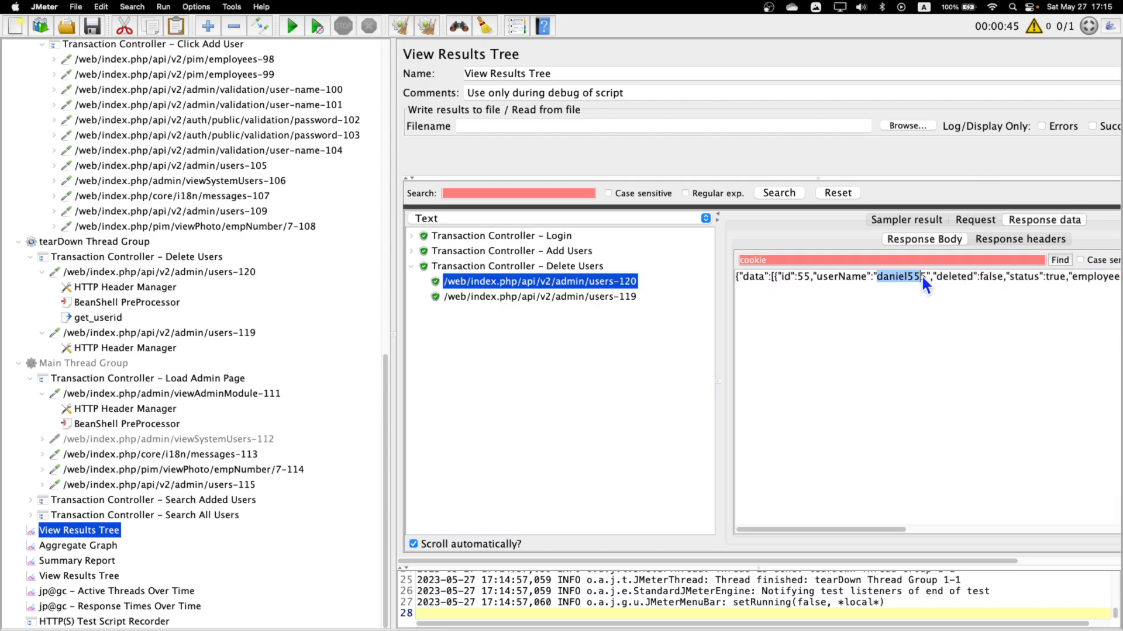
click(880, 279)
click(798, 278)
Check the response and the ID sent in the DELETE data of the users-119 result.
click(592, 297)
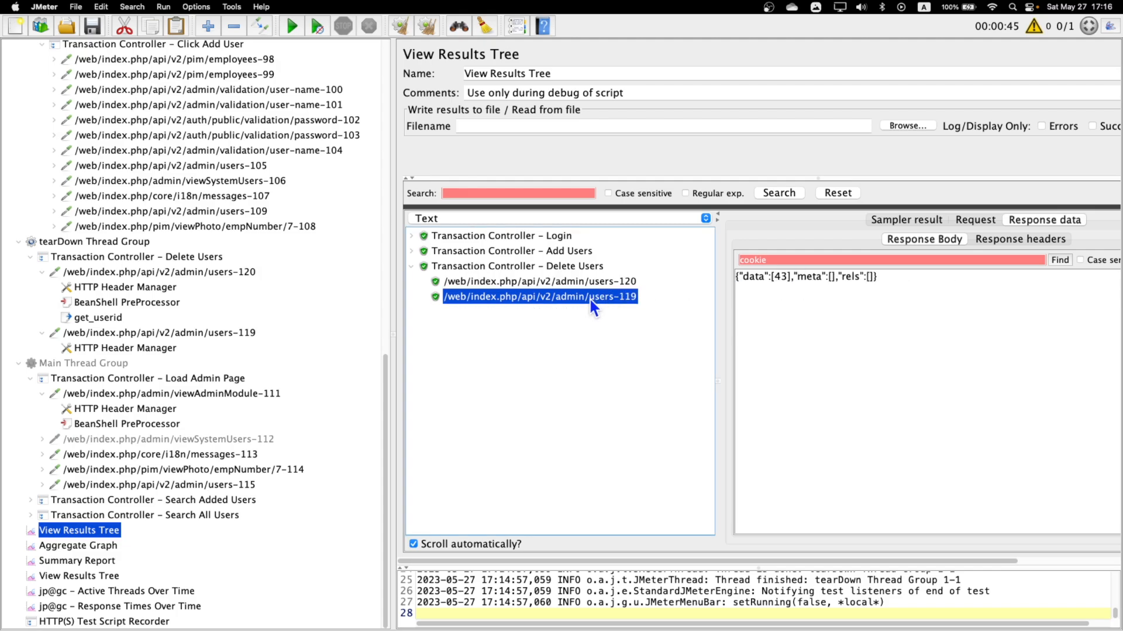
click(975, 221)
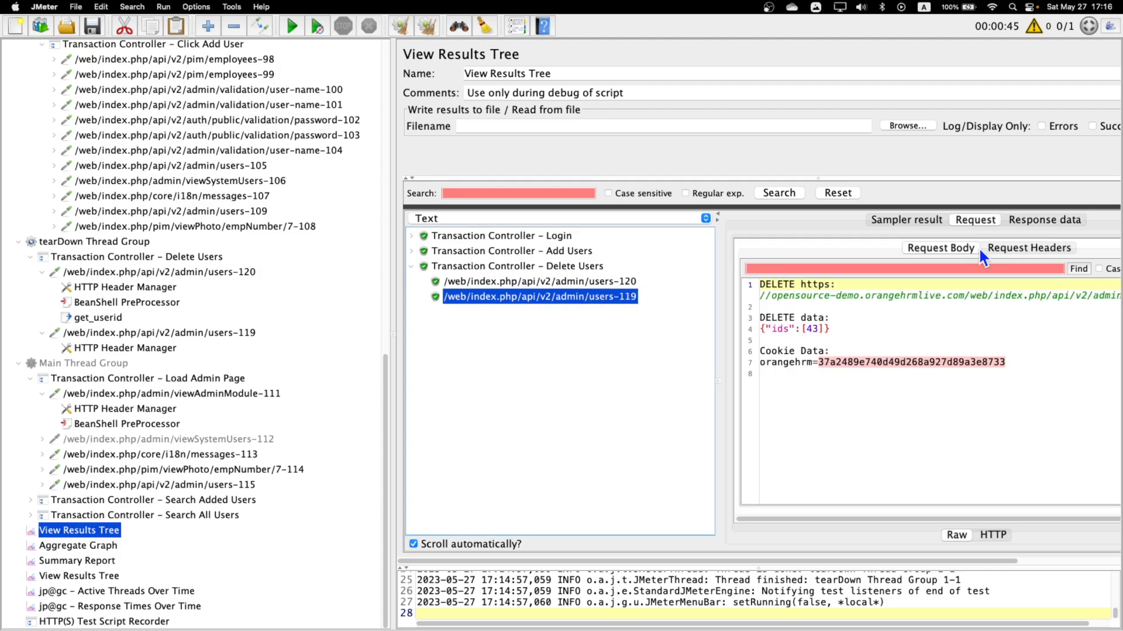
click(829, 364)
drag(805, 328, 814, 329)
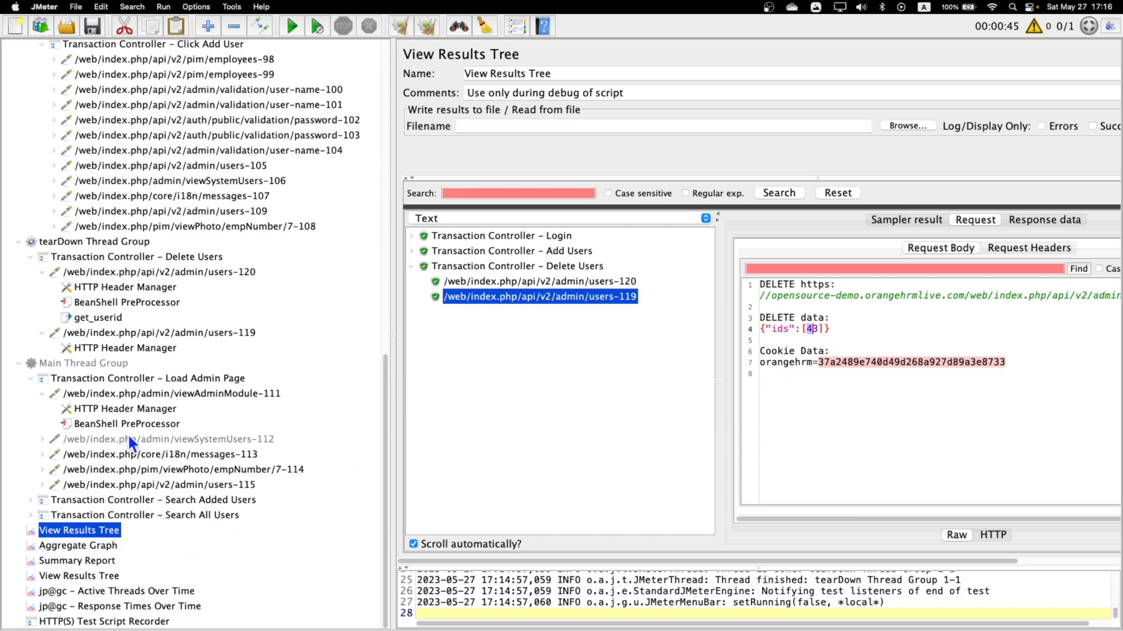
Copy the "id":55,"userName" fragment from the response body of the users-120 result.
click(114, 316)
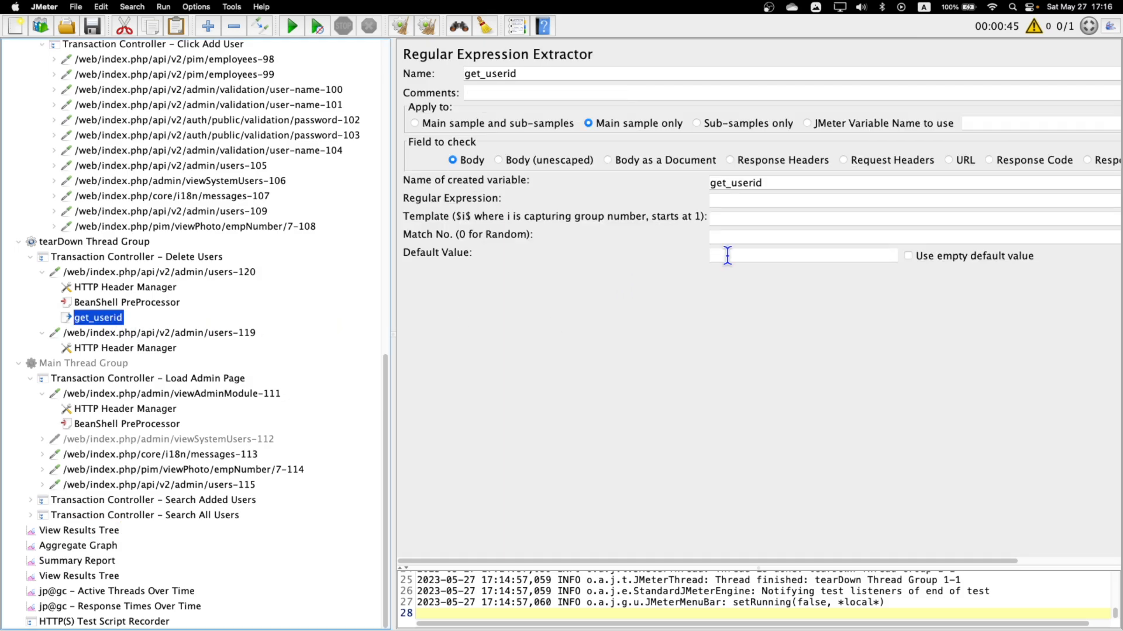
click(750, 203)
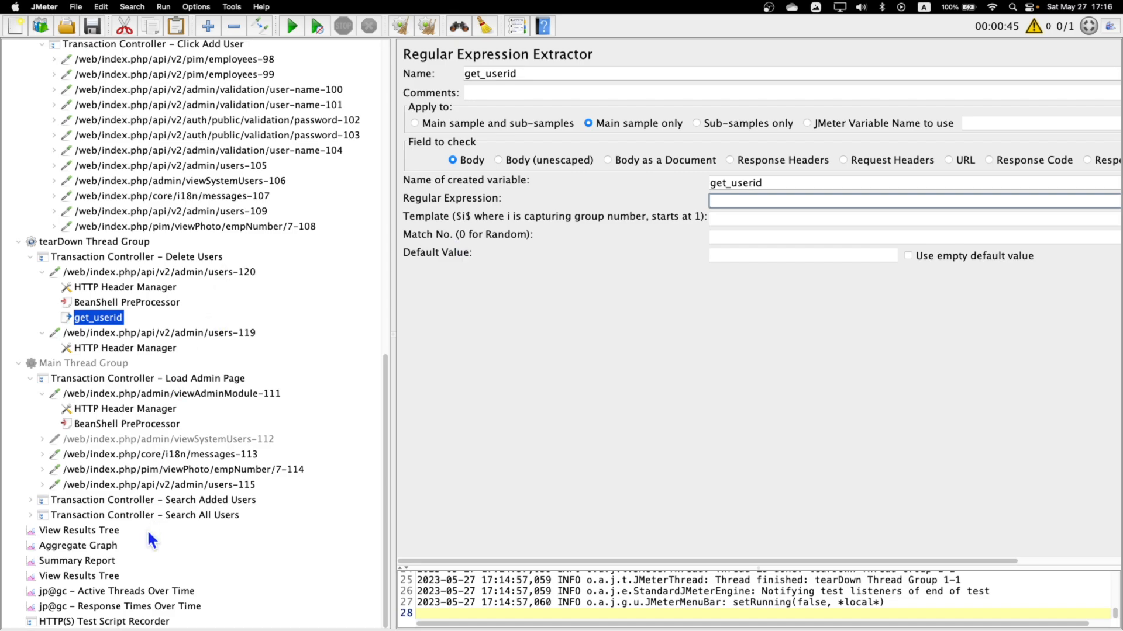
click(91, 532)
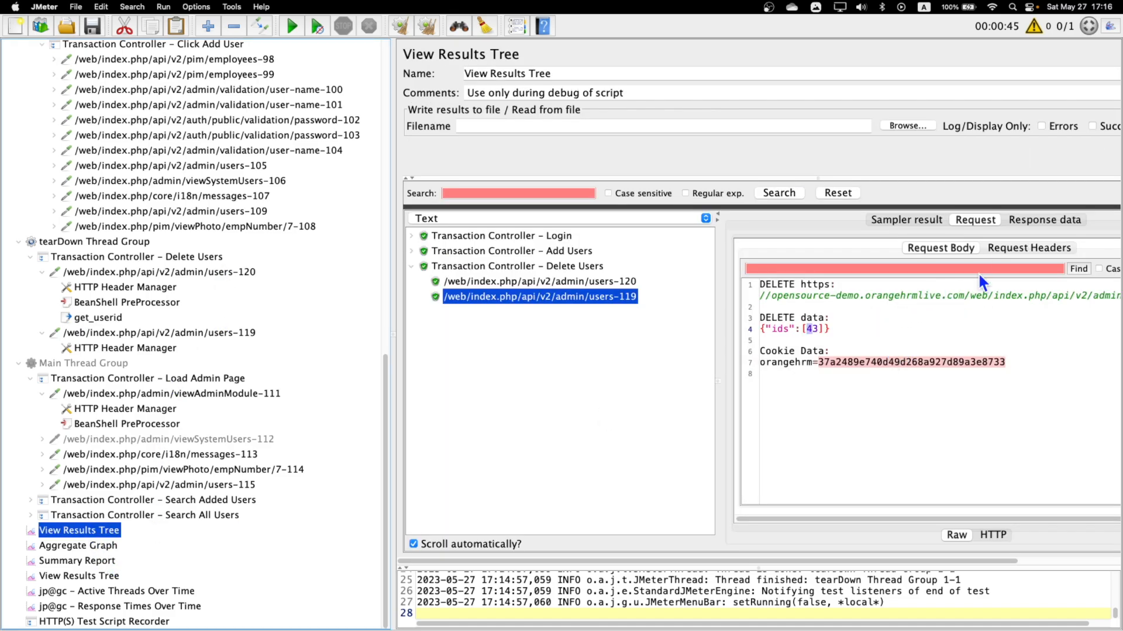
click(550, 281)
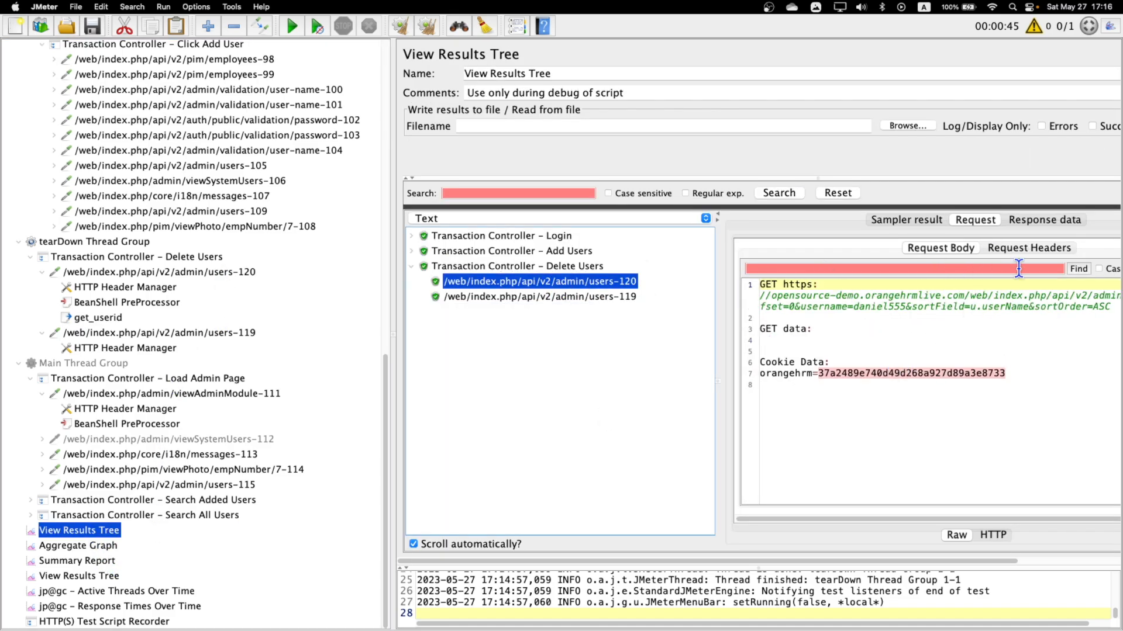
click(1033, 219)
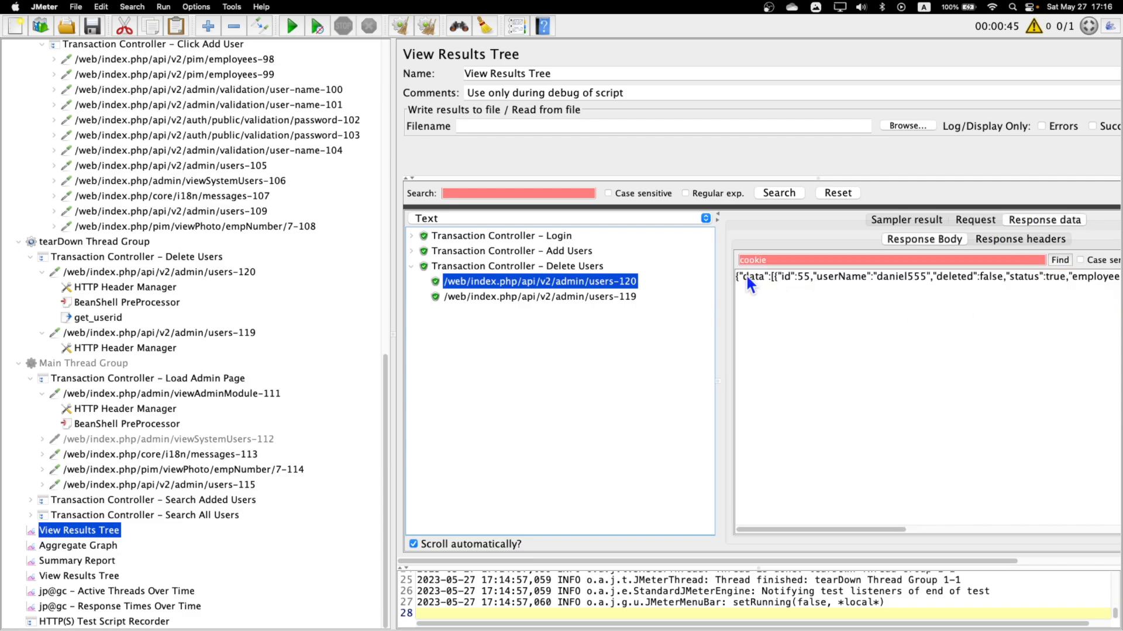
click(779, 275)
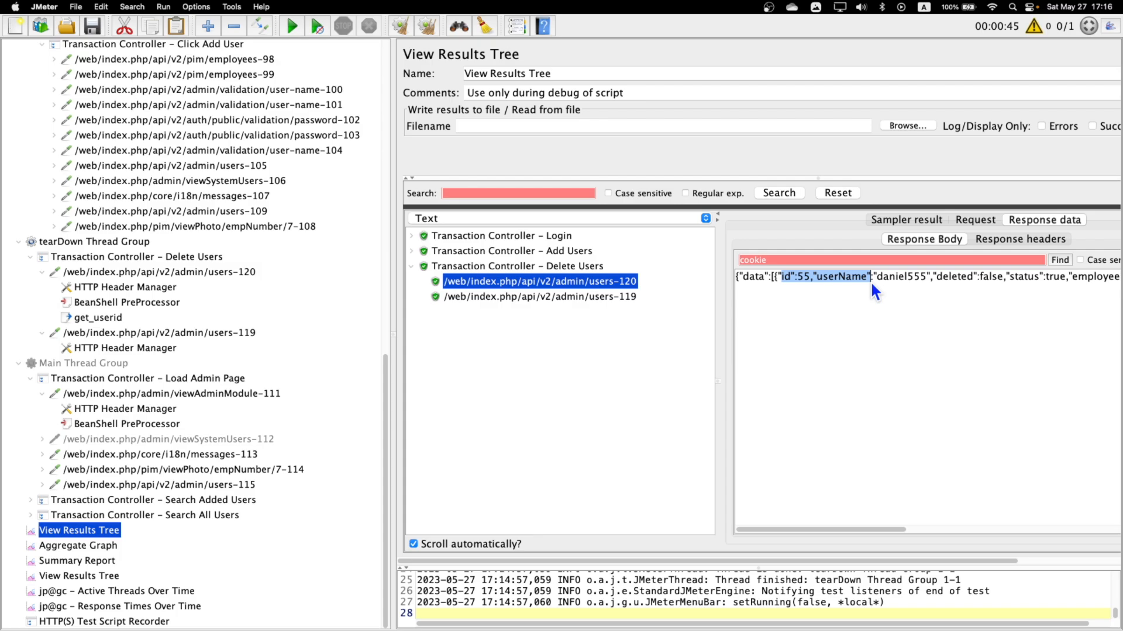
click(870, 278)
Paste the fragment as the get_userid extractor's regular expression and replace the ID number with (.+?), giving "id":(.+?),"userName".
click(98, 317)
click(778, 202)
text("id":55,"userName")
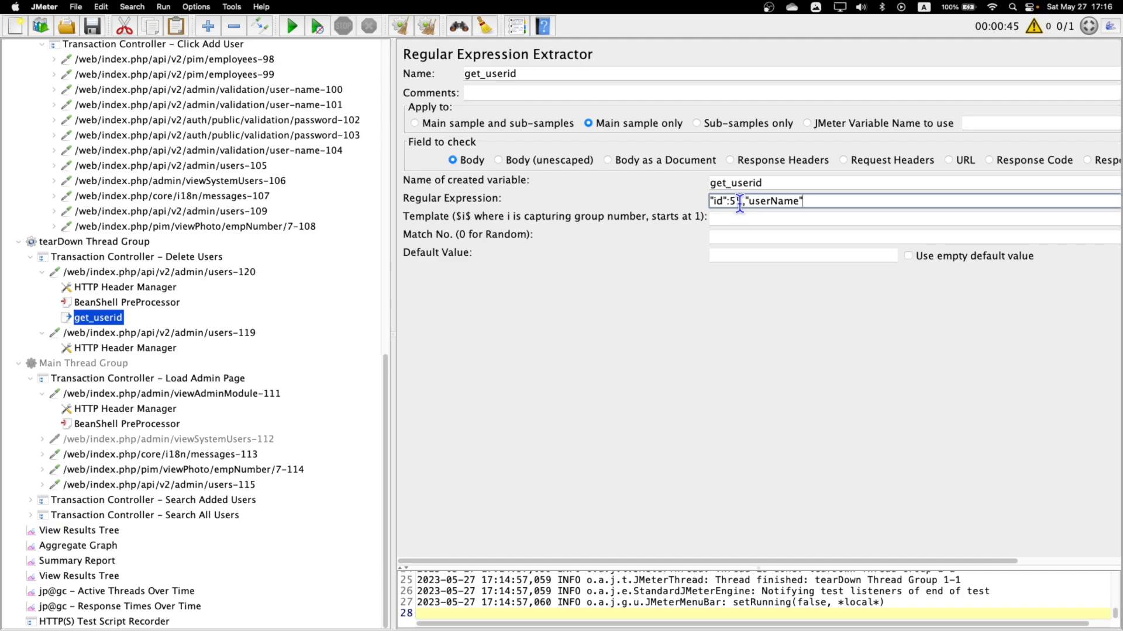
drag(740, 202, 729, 201)
text(())
text(.)
text(+?)
Set the get_userid extractor's template to $1$, match number to 1 and default value to "not matched".
click(853, 219)
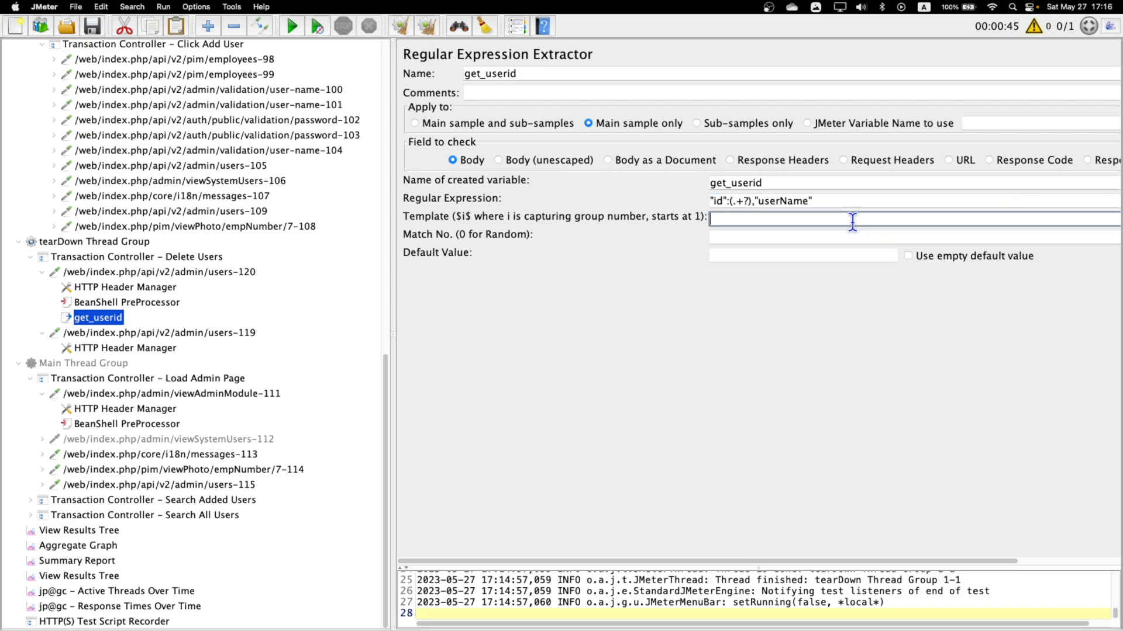
text($1$)
click(835, 236)
text(1)
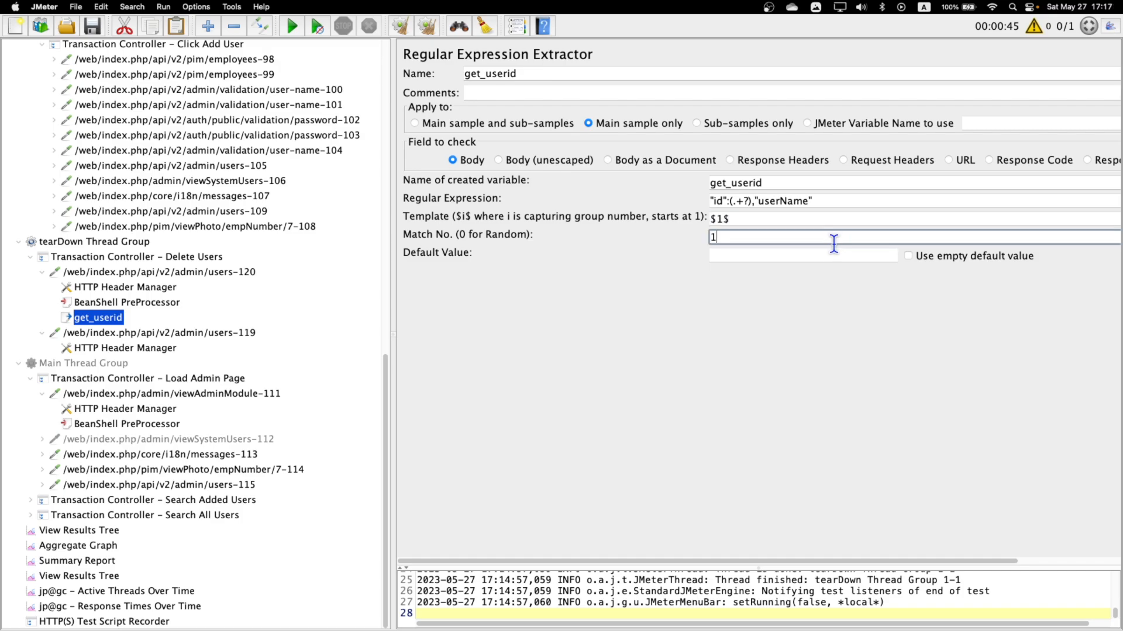
click(826, 255)
text(not matched)
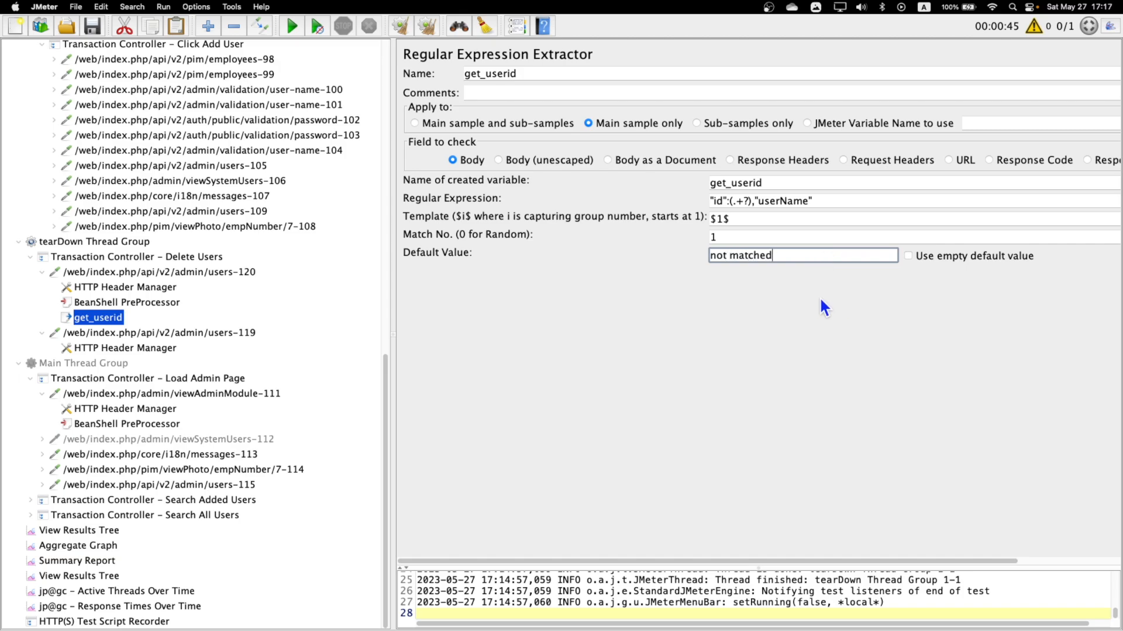
Replace the fixed ID in the users-119 DELETE body data with the get_userid variable, giving {"ids":[${get_userid}]}.
click(754, 201)
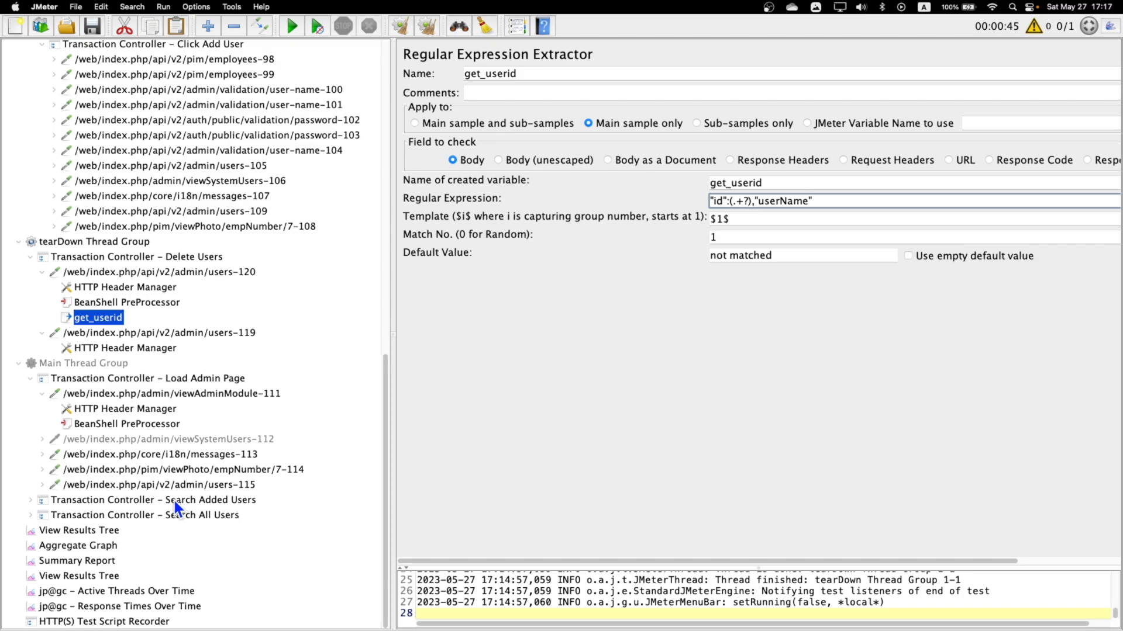
double_click(736, 183)
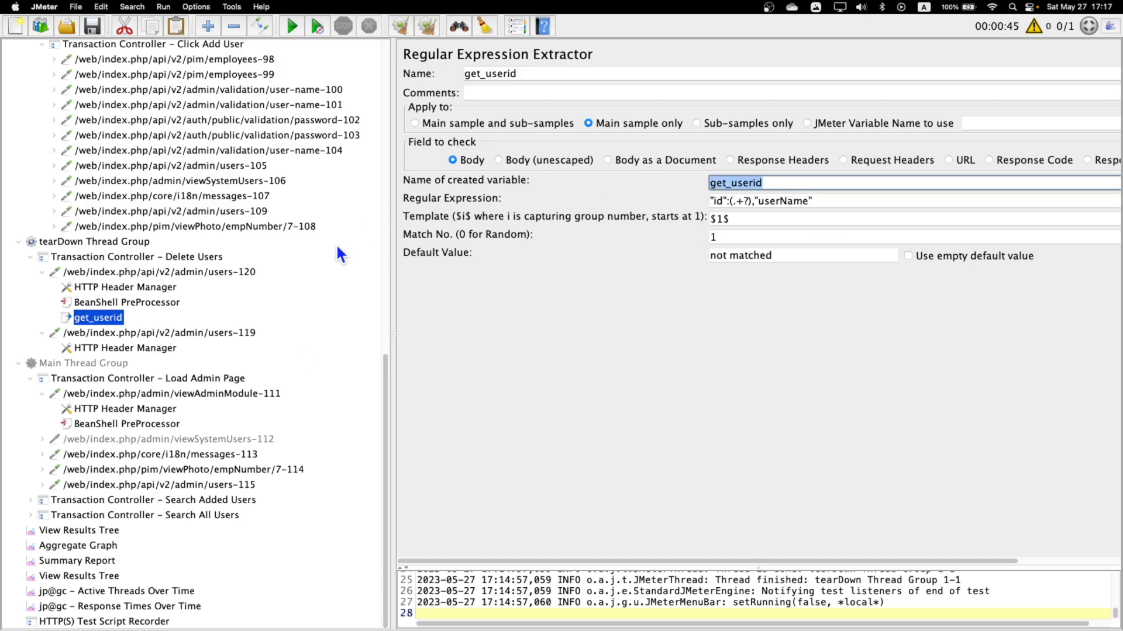
click(133, 335)
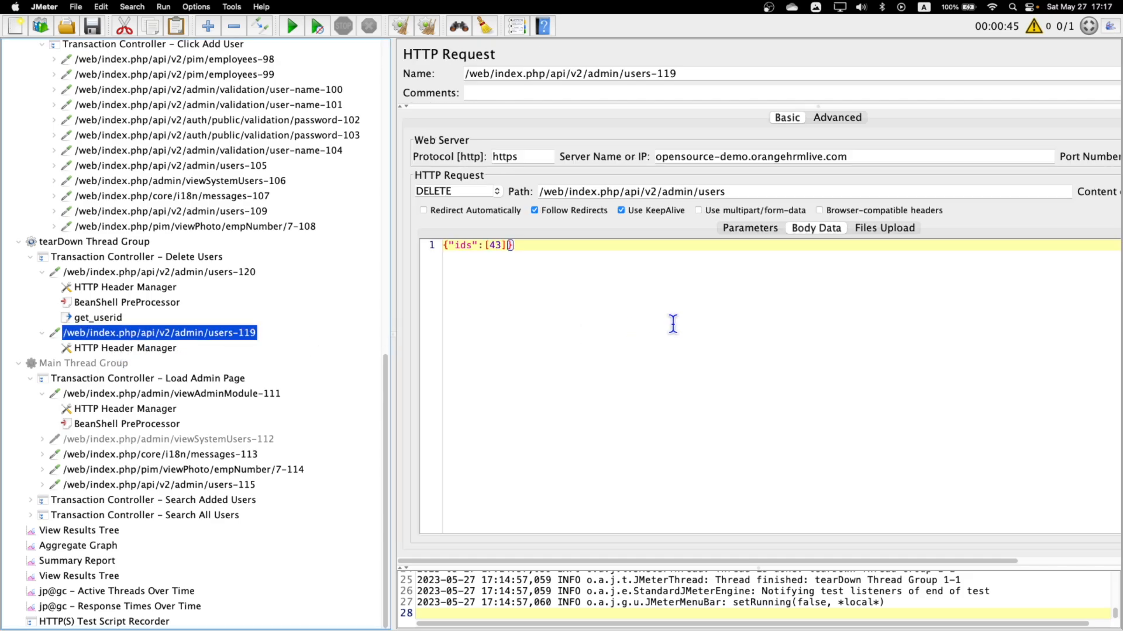
double_click(493, 244)
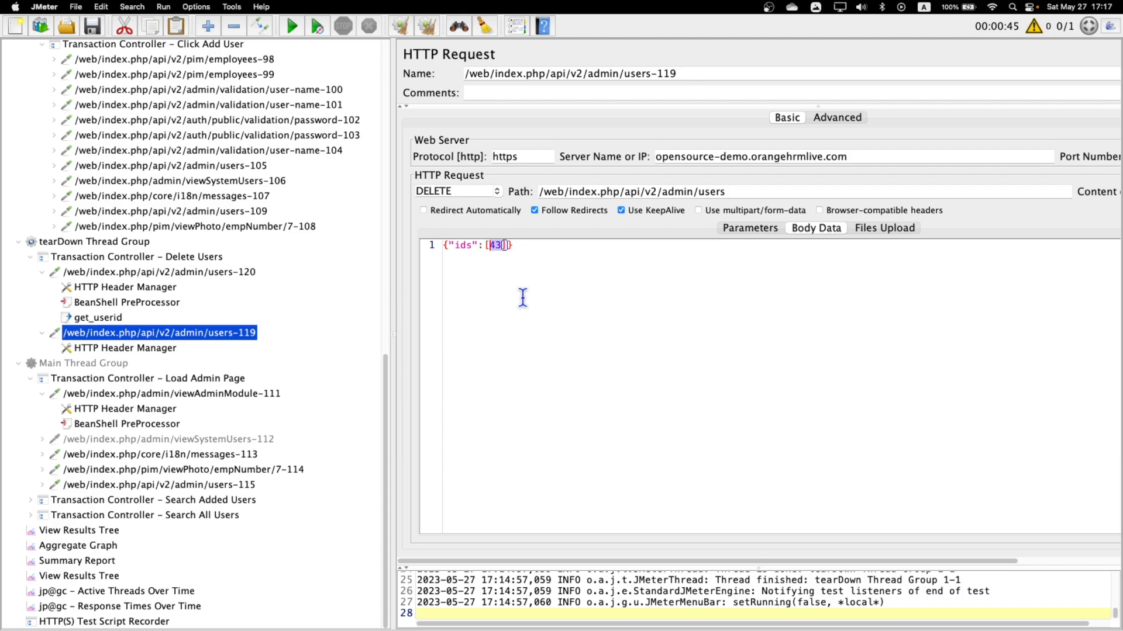
text(${)
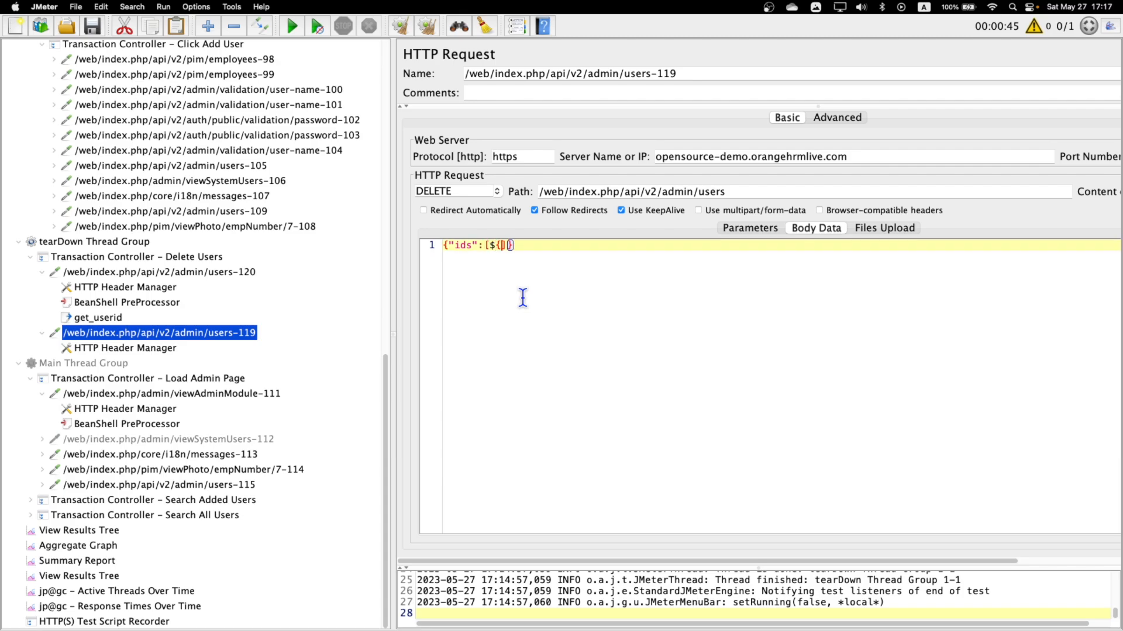
text(})
click(94, 529)
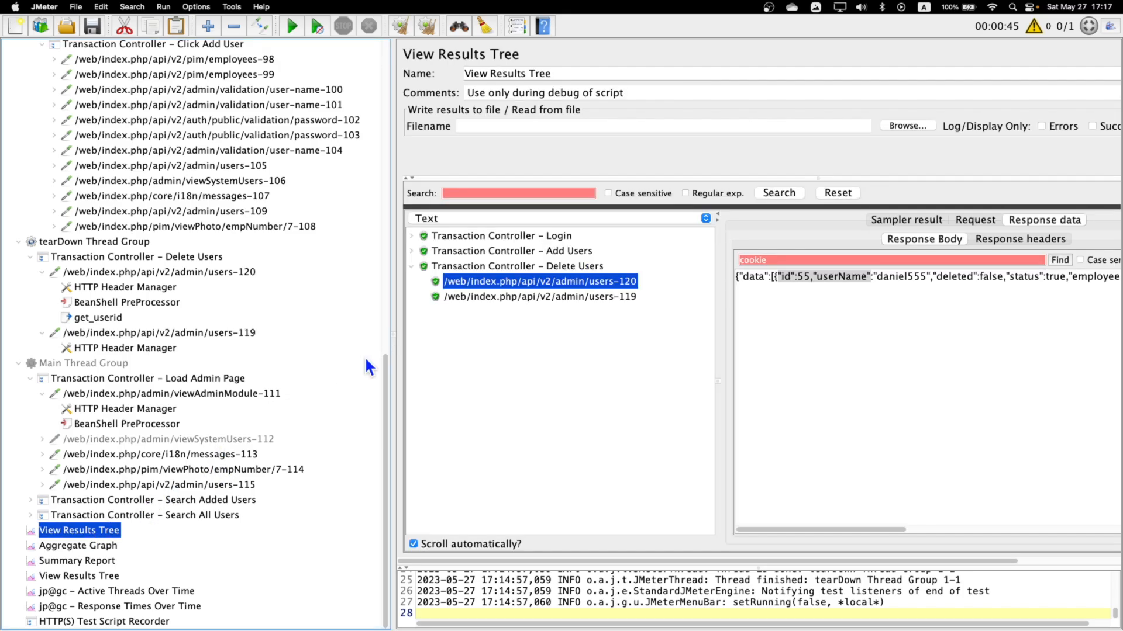
click(291, 25)
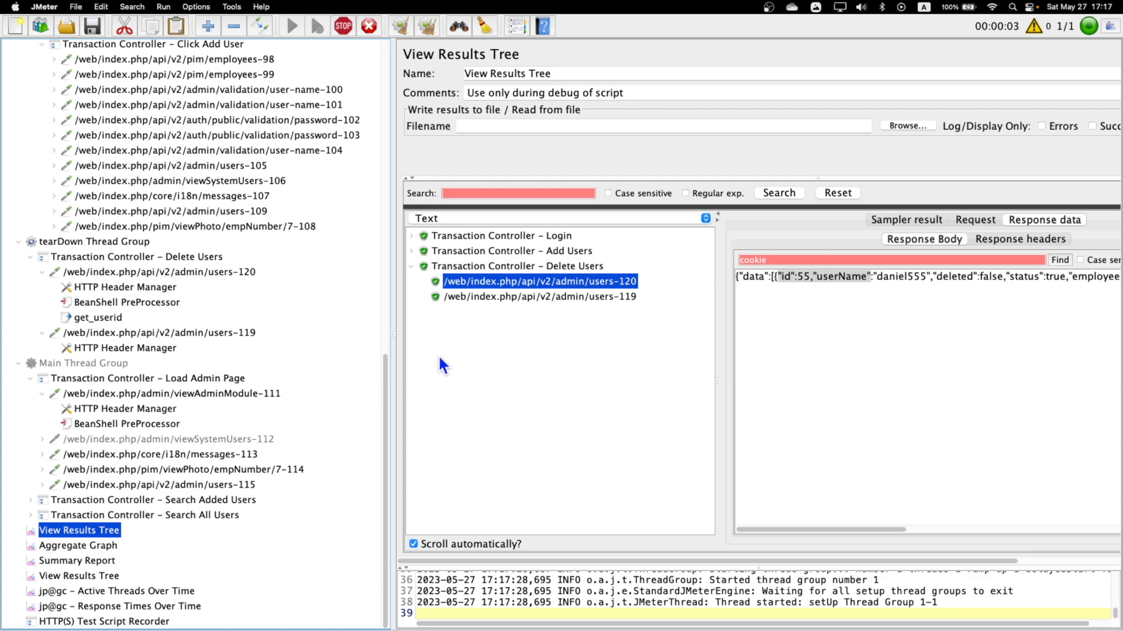
click(340, 28)
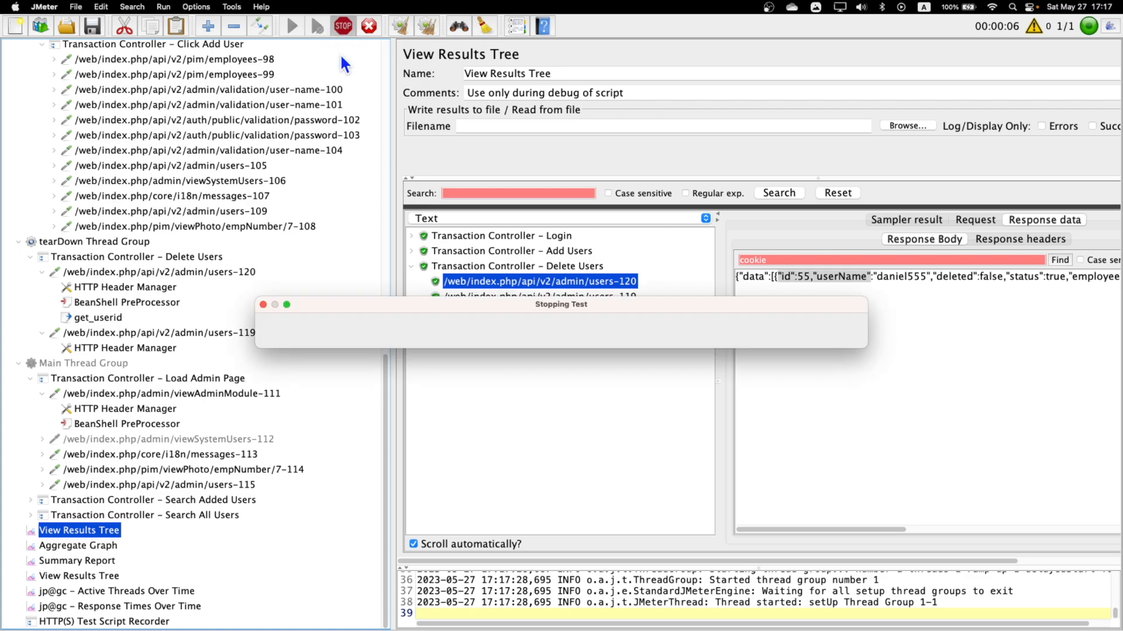
Set the numeric suffix of the username in the users-105 POST body data to 777.
scroll(283, 267, up, 5)
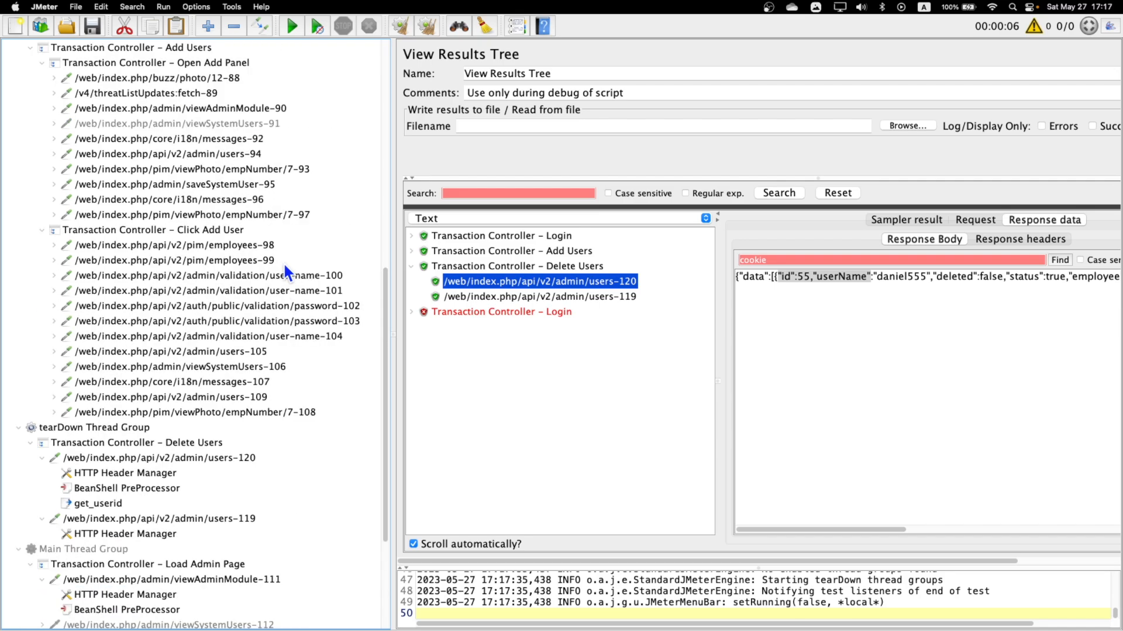
click(244, 352)
drag(571, 245, 555, 245)
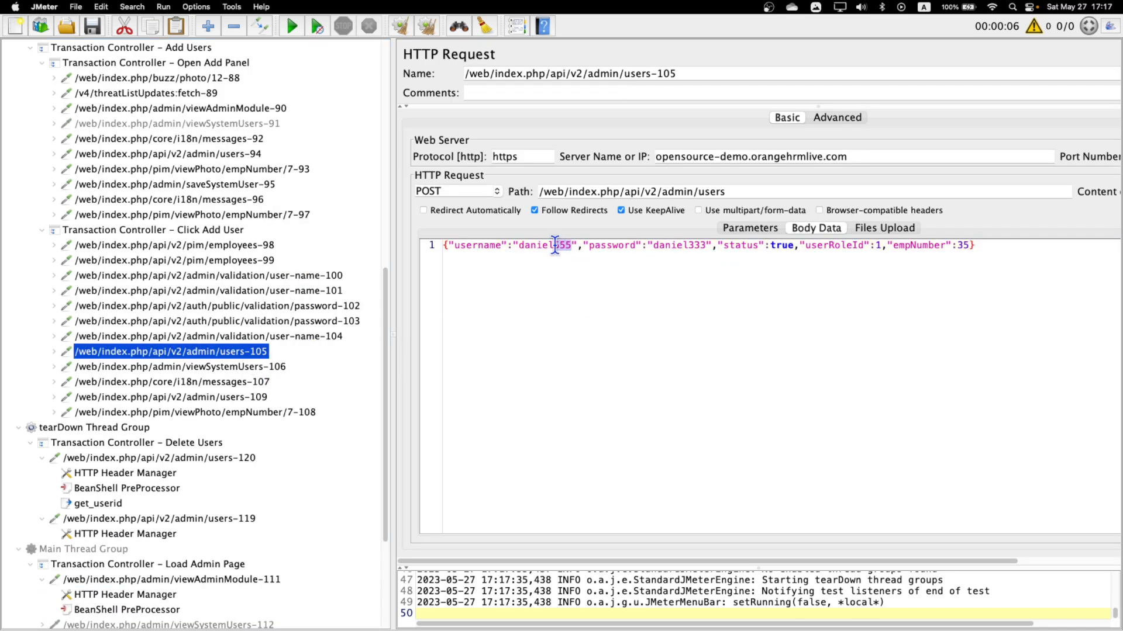
text(666)
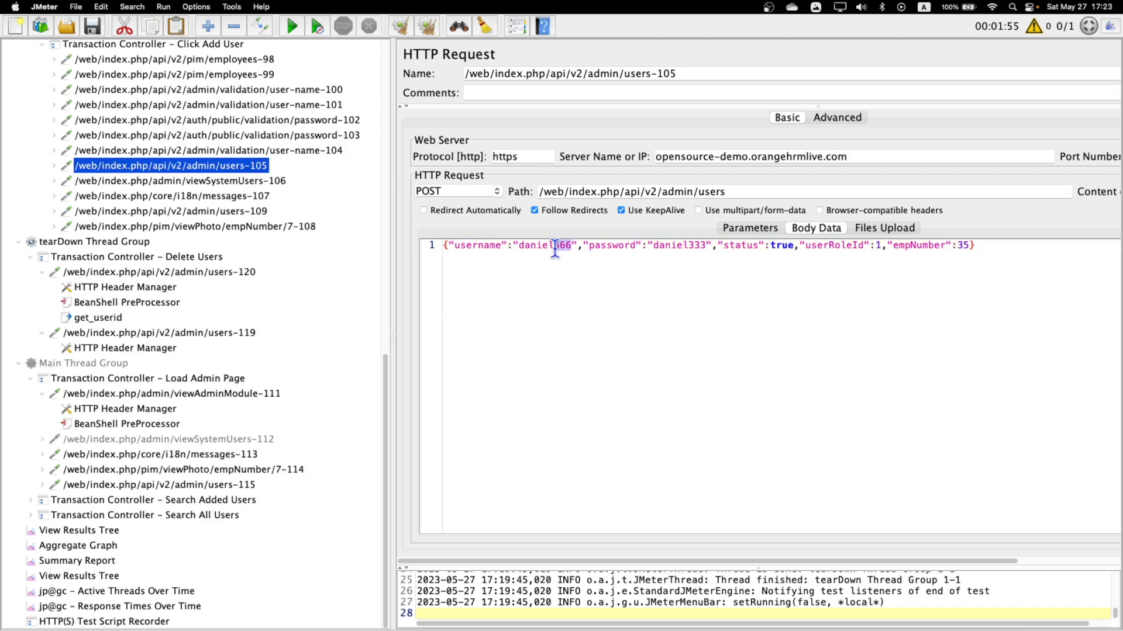
text(777)
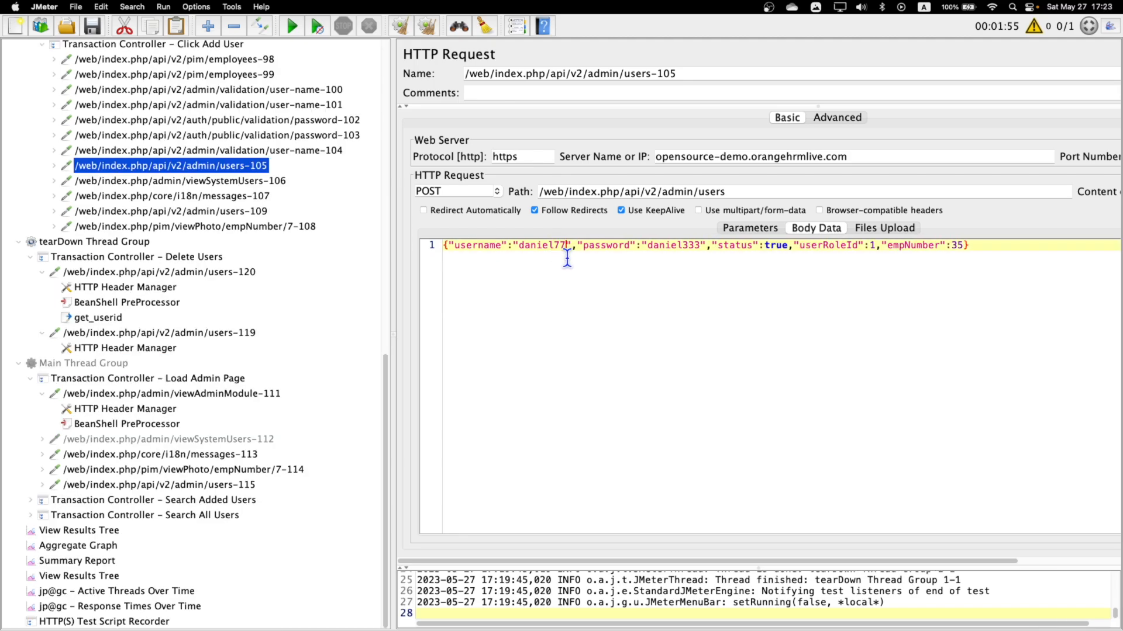
Set the numeric suffix of the username parameter in the tearDown users-120 request to 777.
click(130, 395)
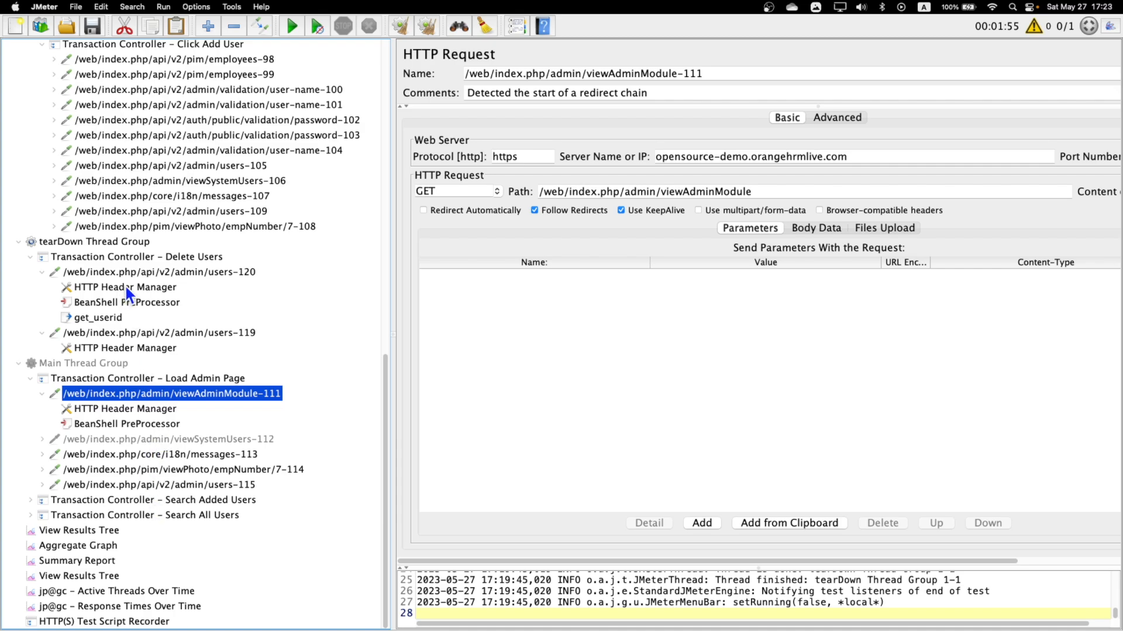
click(148, 272)
double_click(689, 290)
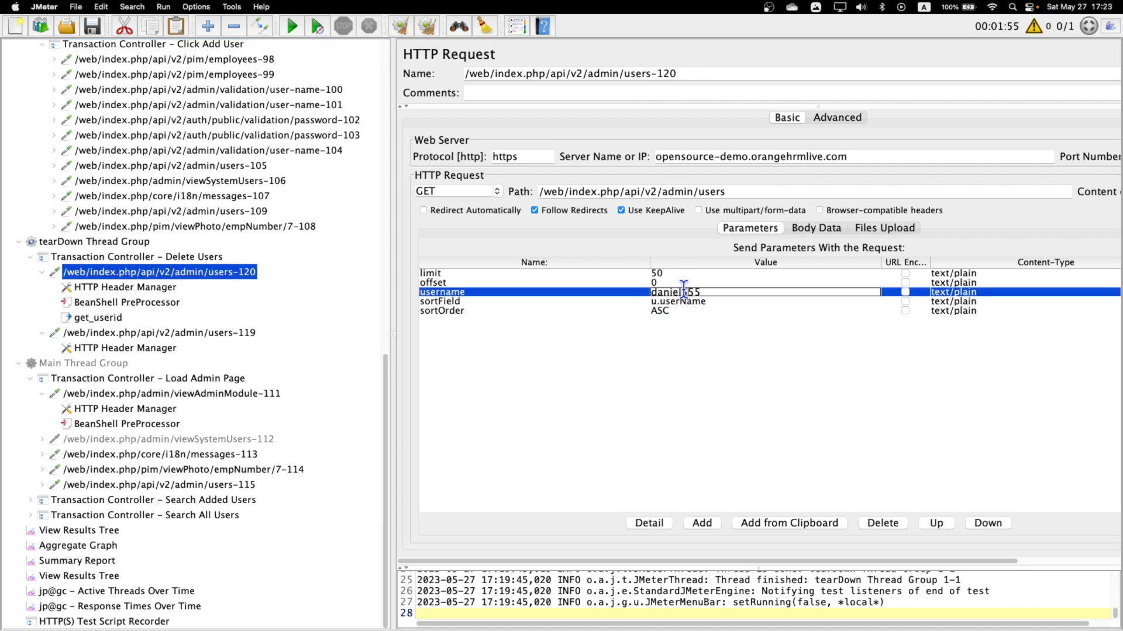
key(BackSpace)
key(BackSpace)
key(BackSpace)
text(777)
click(118, 333)
Run the test plan with the second View Results Tree listener open.
click(72, 534)
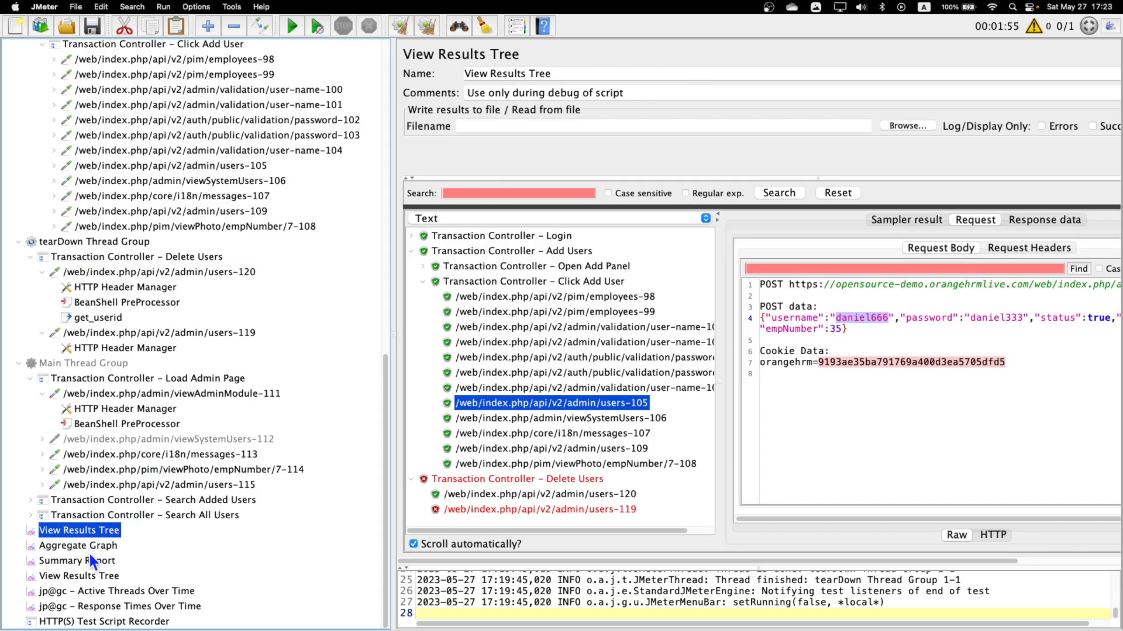
click(88, 574)
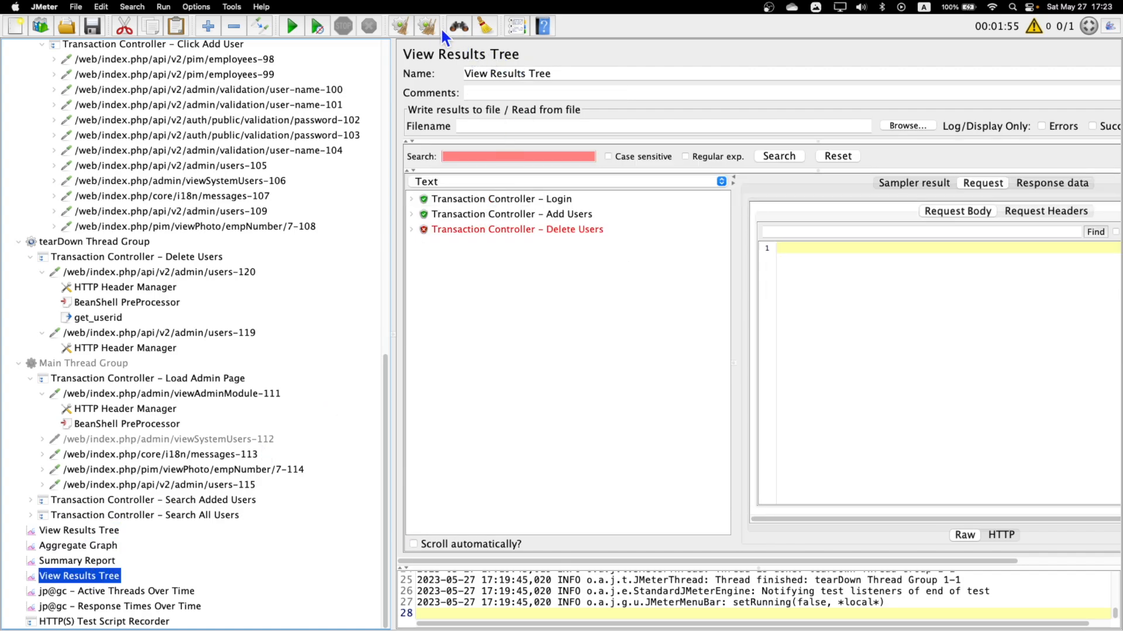
click(295, 26)
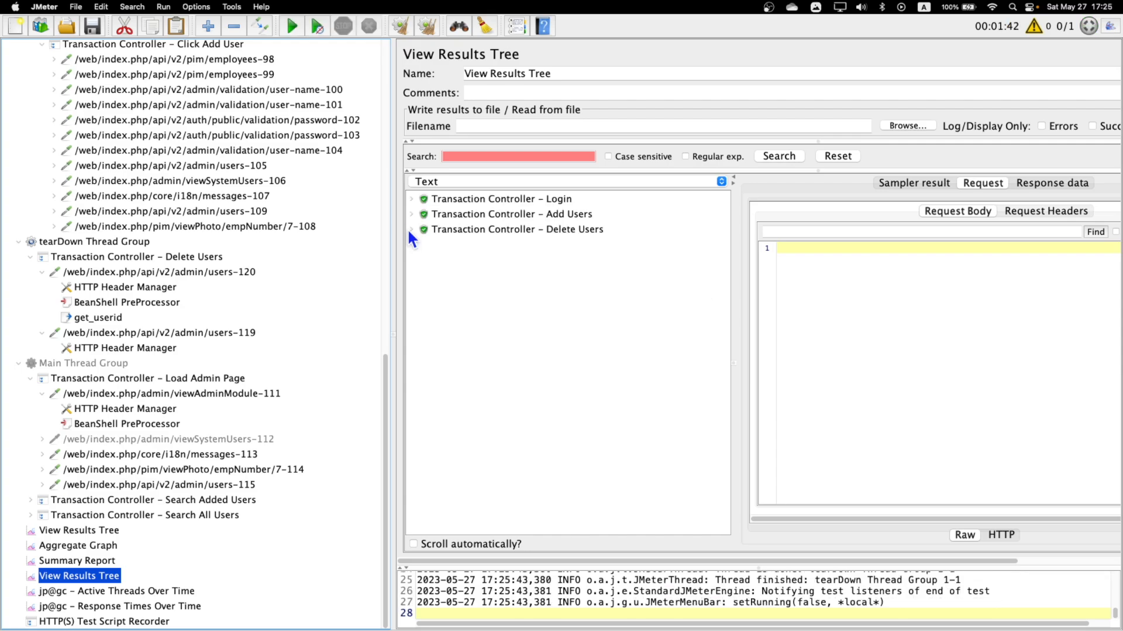
Check the username sent and the user ID returned in the response body of the users-120 result under Delete Users.
click(409, 229)
click(522, 245)
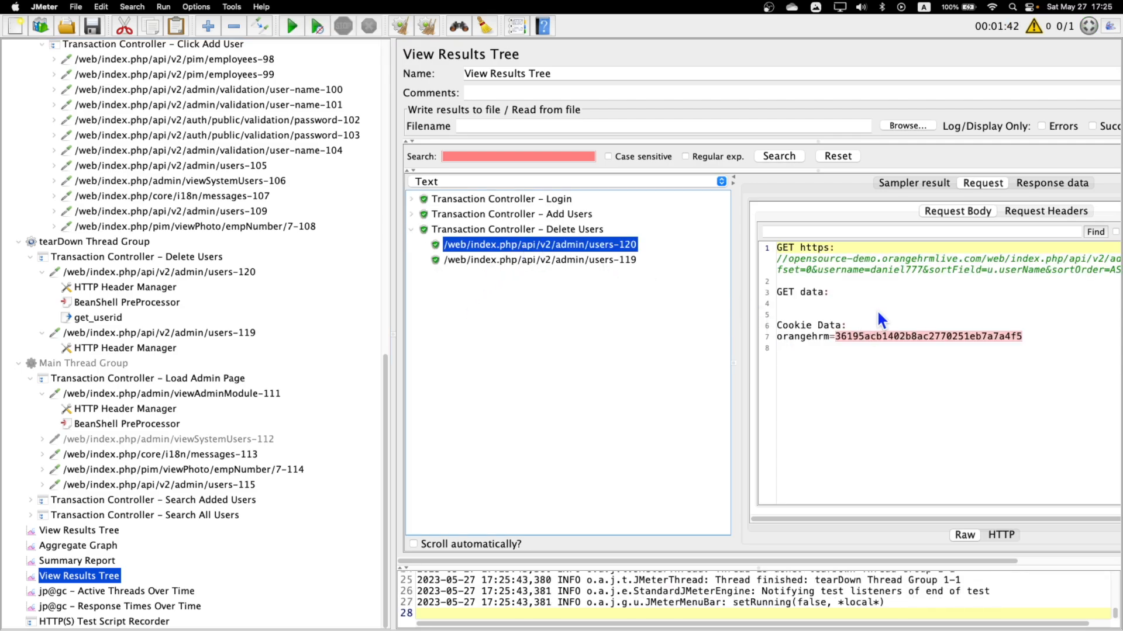
drag(869, 270, 911, 271)
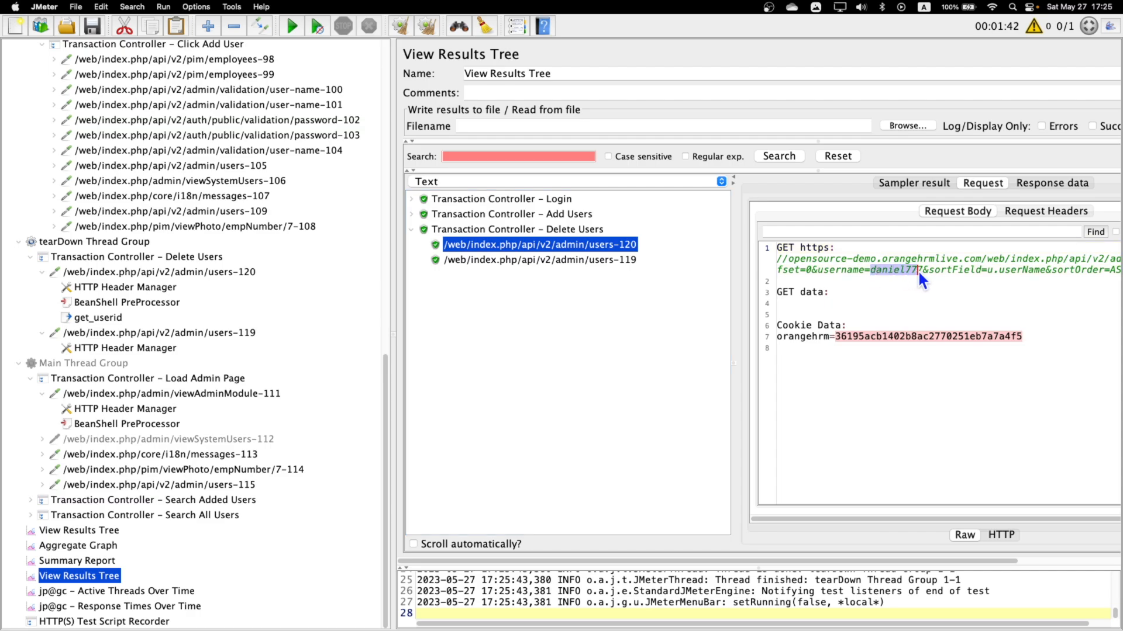
click(1052, 184)
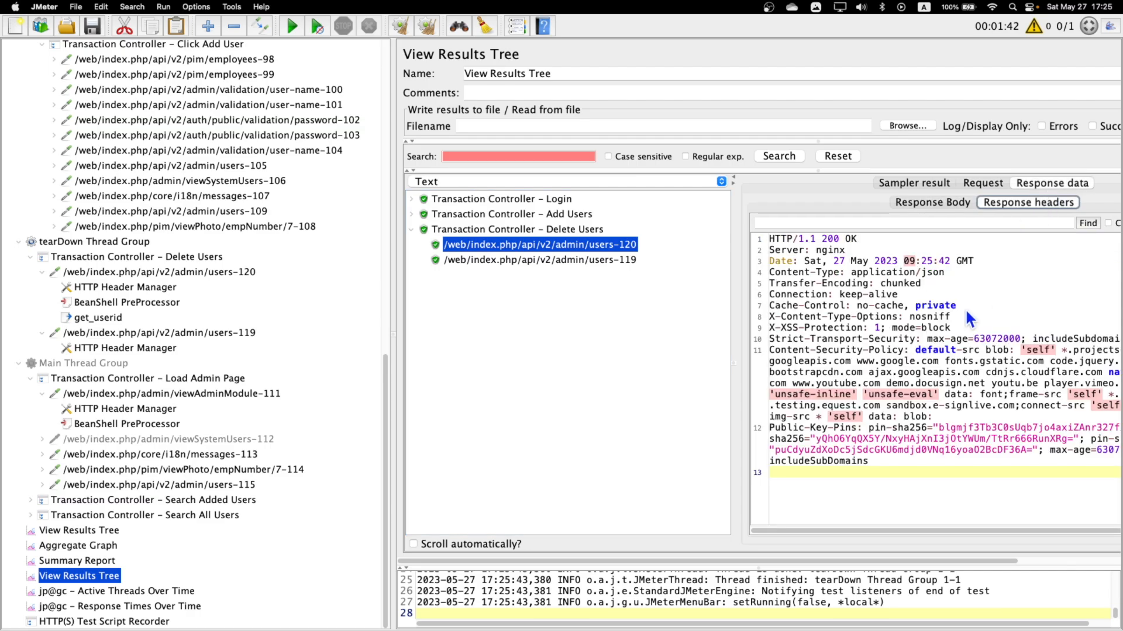
click(933, 202)
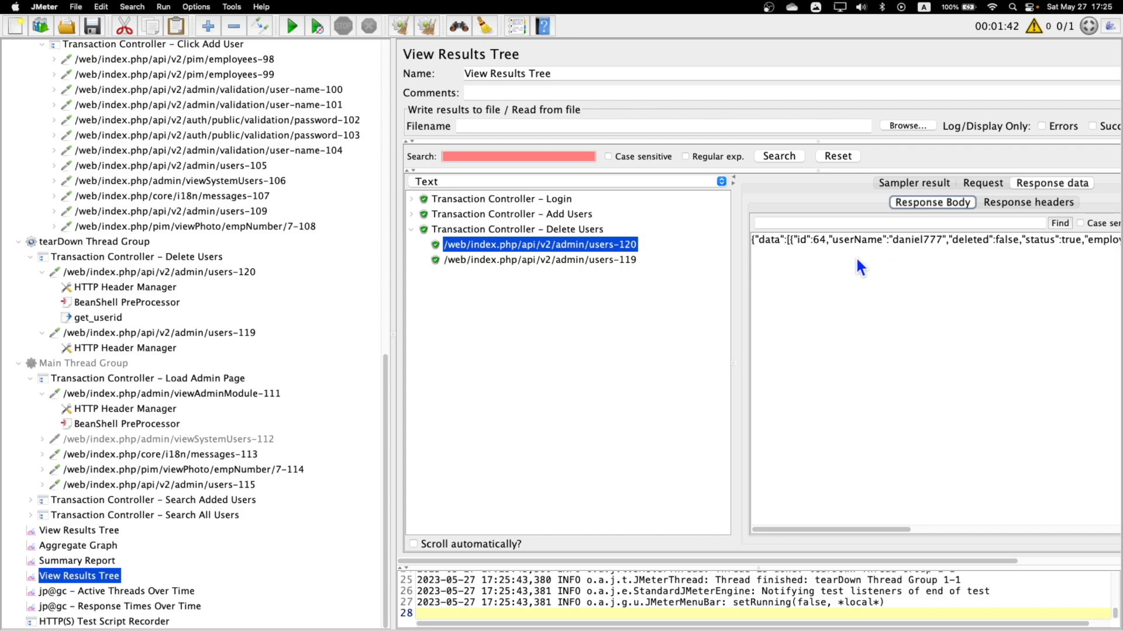
drag(814, 244, 825, 246)
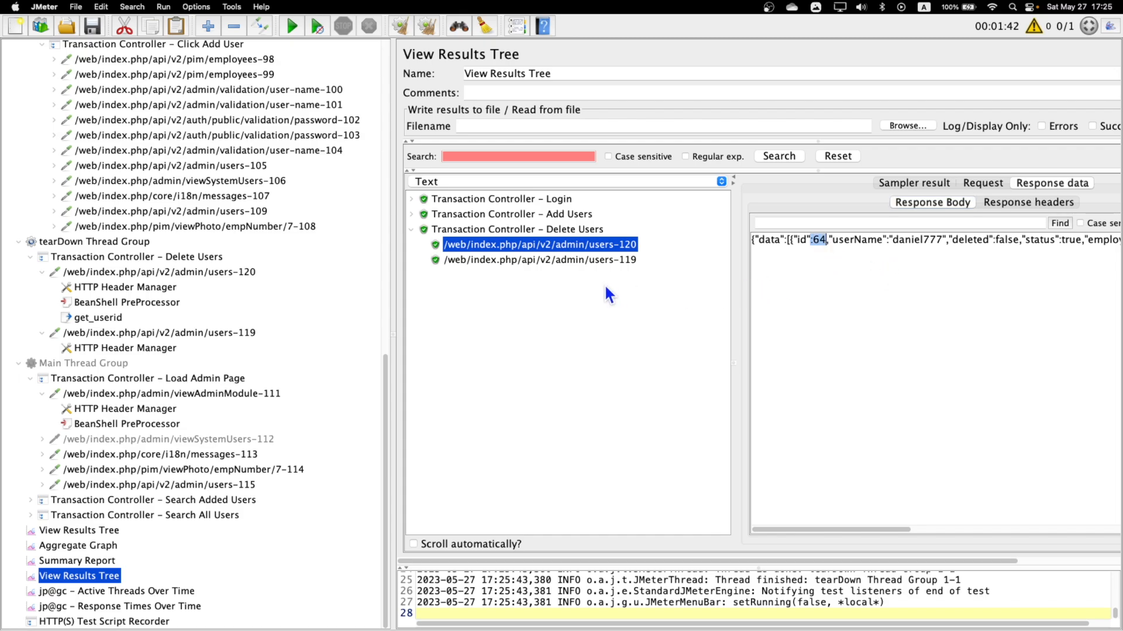
Check the ID sent in the DELETE data of the users-119 result against the extracted user ID.
click(578, 262)
click(981, 183)
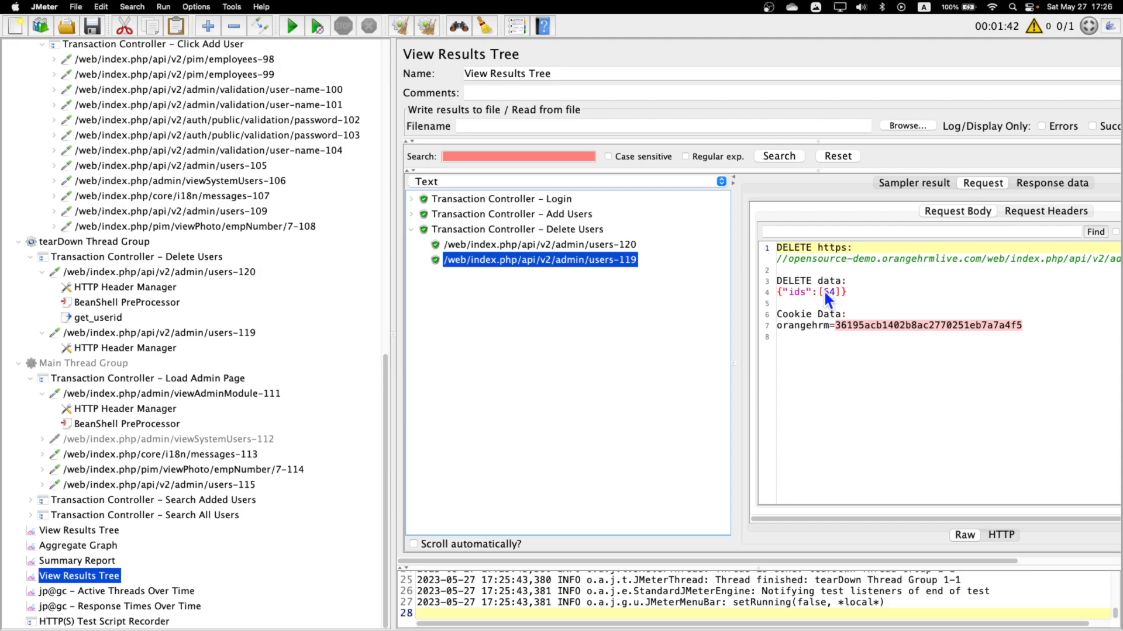
drag(825, 292, 834, 292)
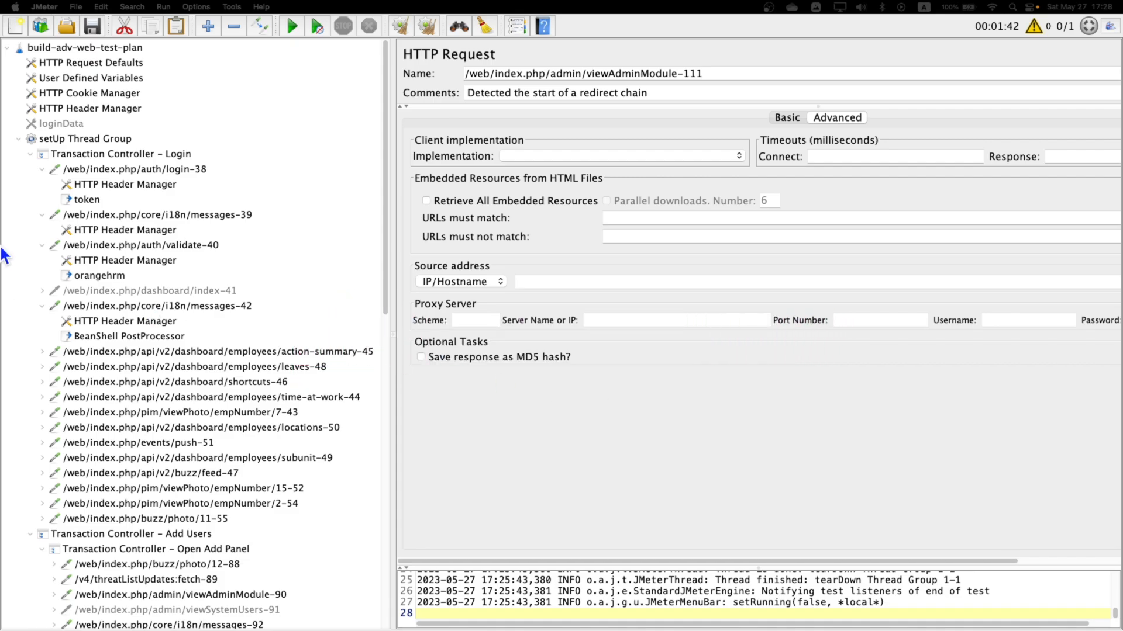
Collapse the setUp and tearDown thread groups and review the Main Thread Group's settings and its Load Admin Page controller.
click(19, 138)
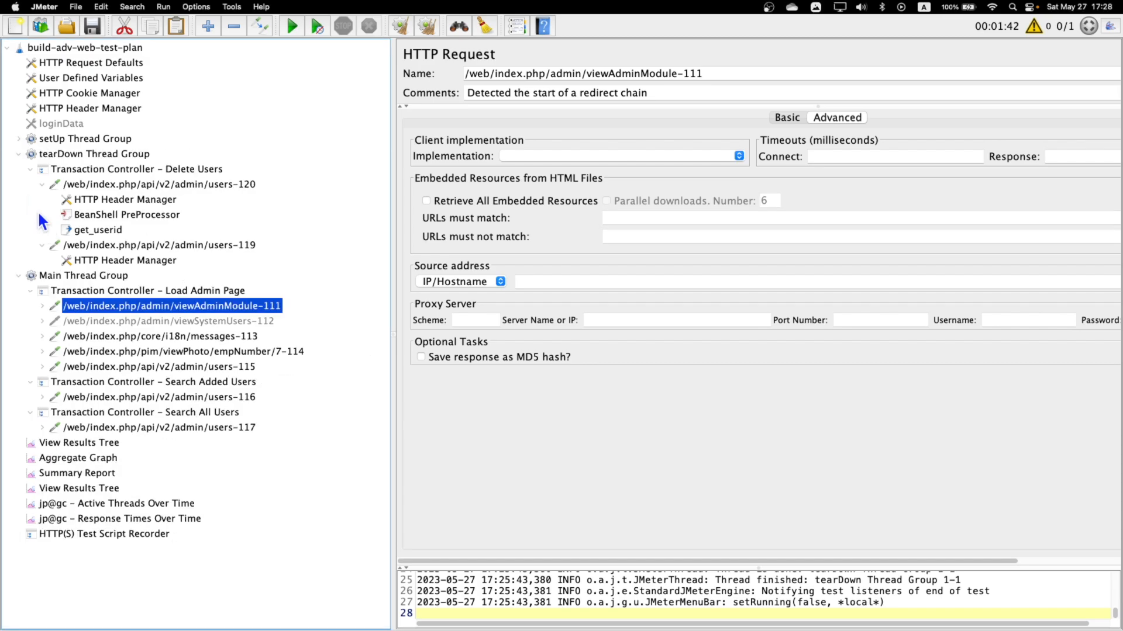
click(19, 154)
click(18, 169)
click(59, 169)
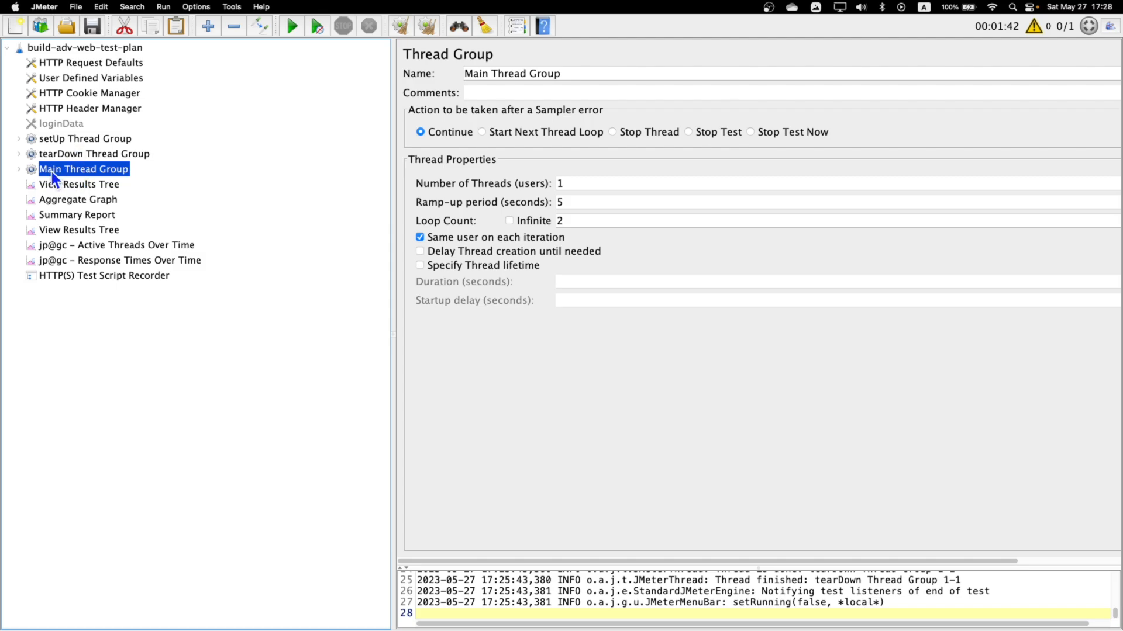
click(19, 169)
click(105, 185)
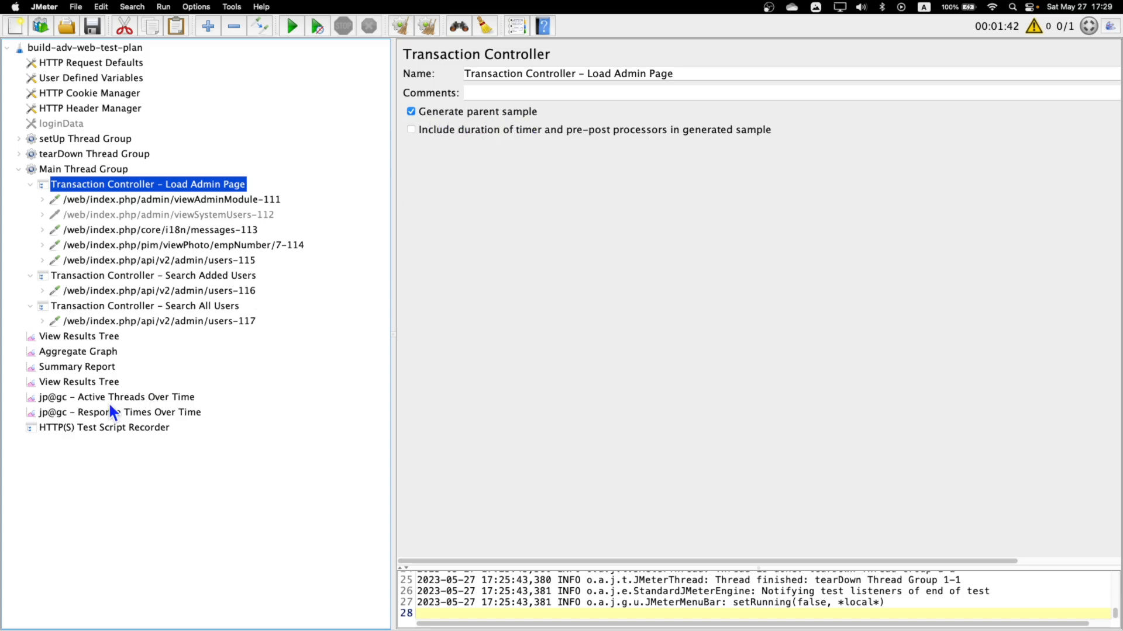
Examine the sub-requests listed under the Login transaction in the second View Results Tree.
click(88, 381)
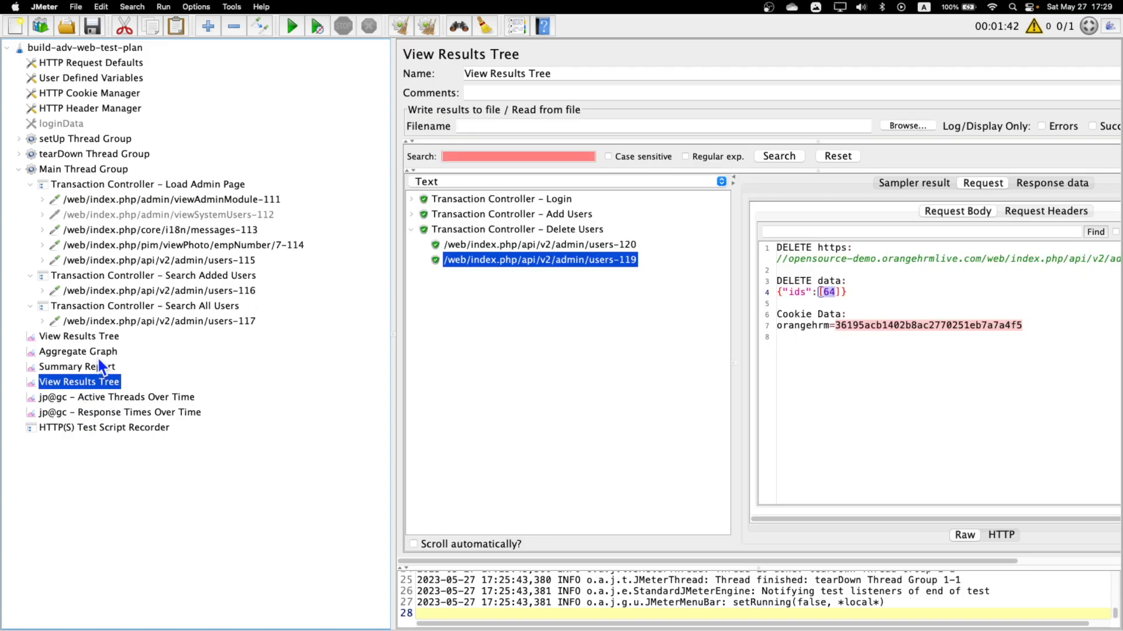
click(412, 198)
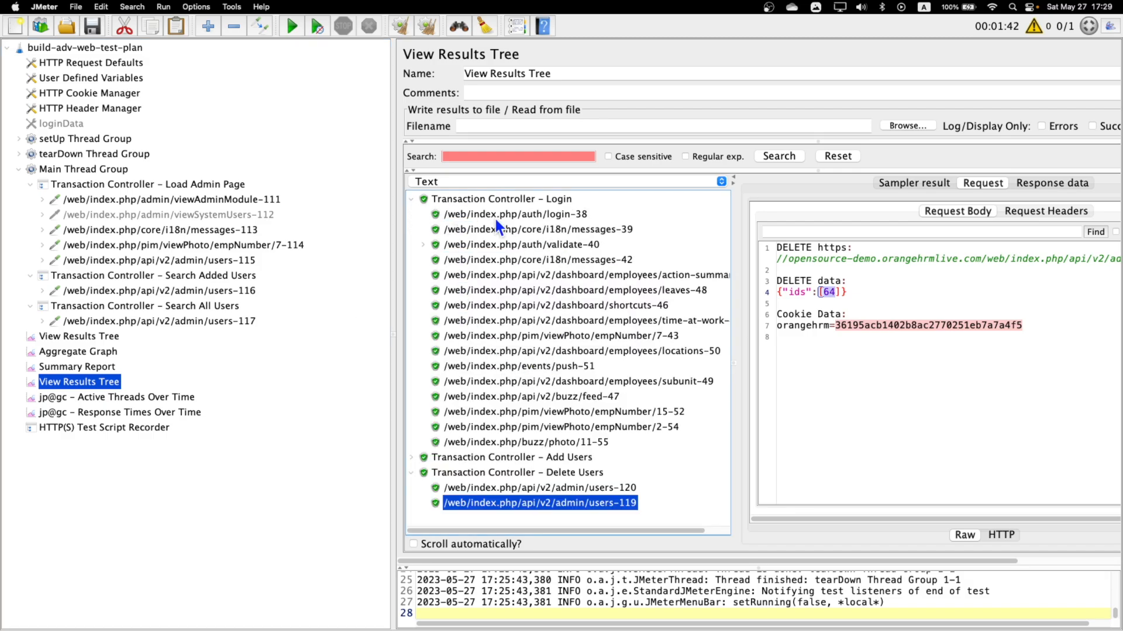
click(466, 198)
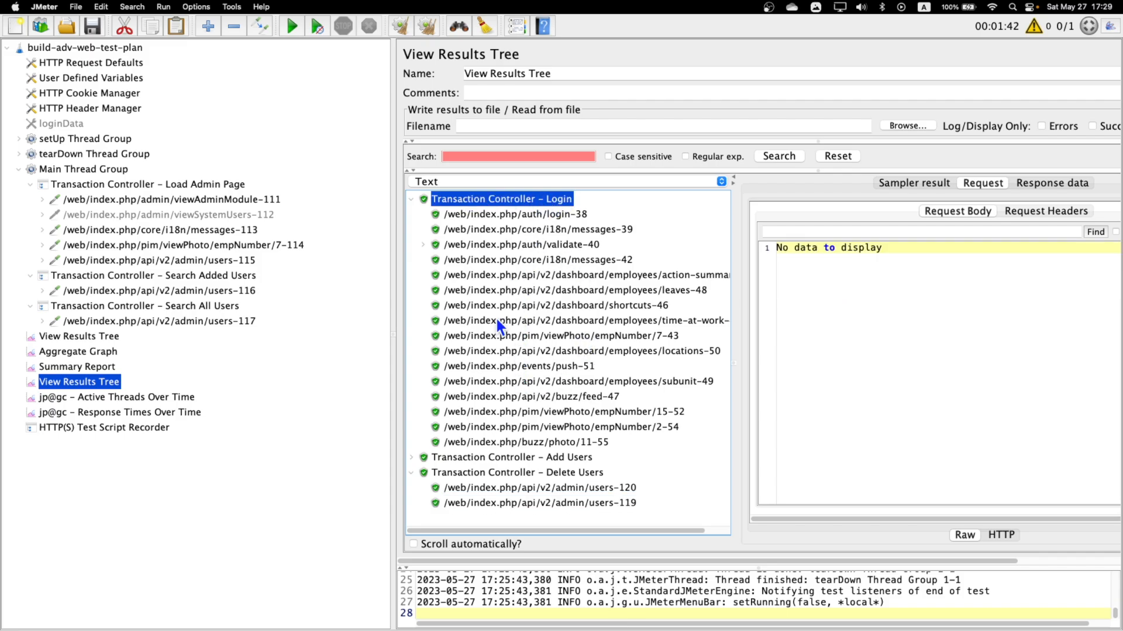
Enable retrieving all embedded resources with parallel downloads for the viewAdminModule-111 request in Load Admin Page.
click(31, 185)
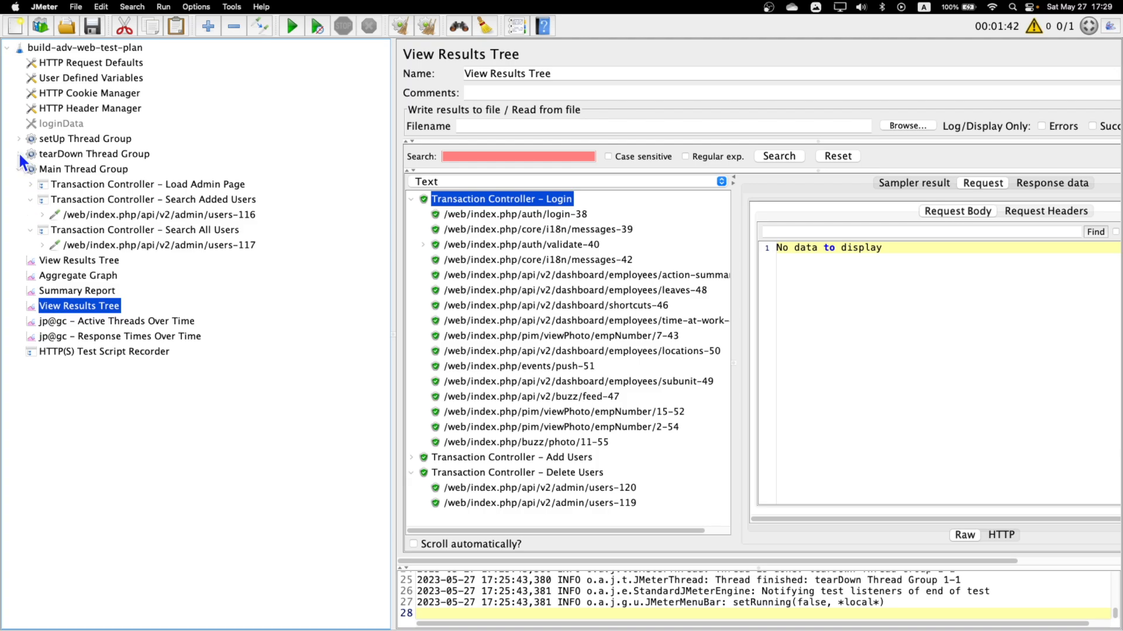
click(31, 184)
click(162, 202)
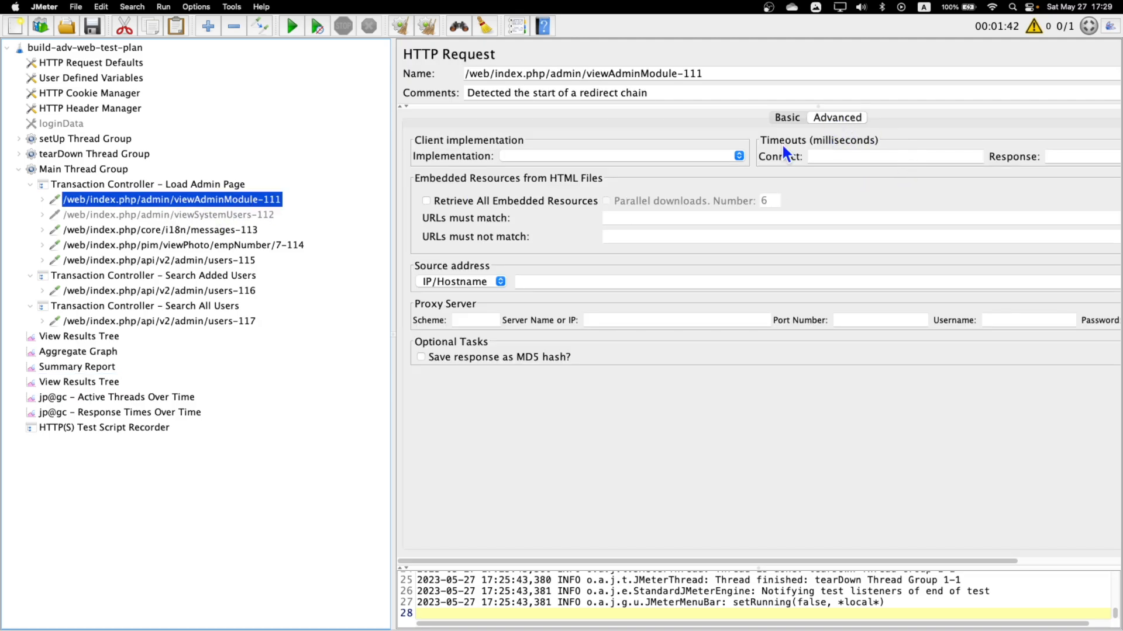
click(426, 200)
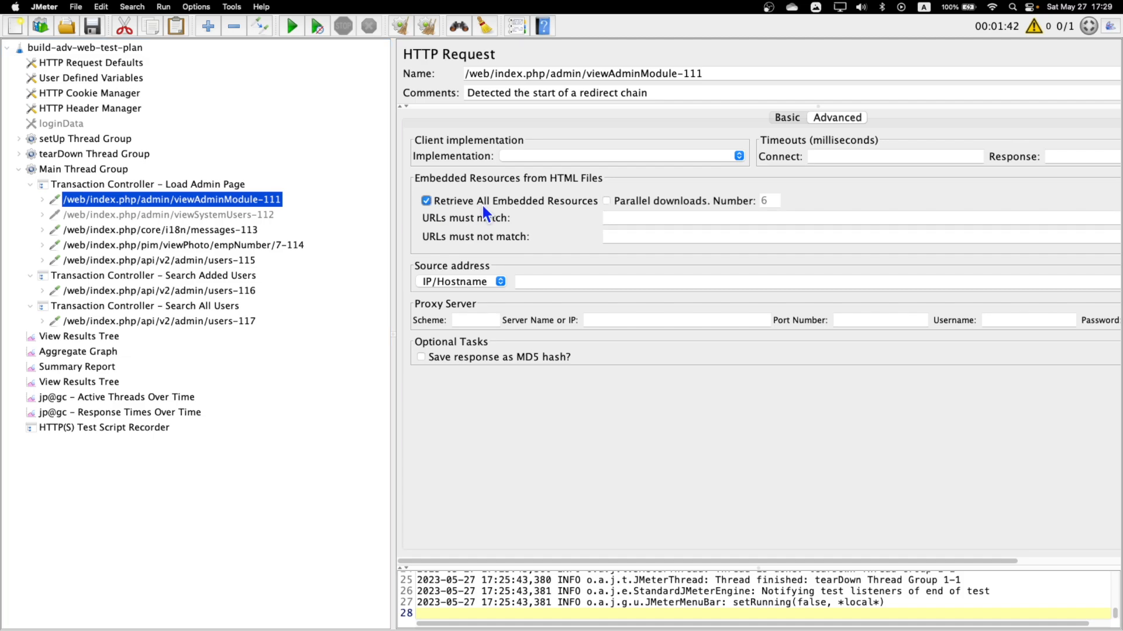
click(606, 201)
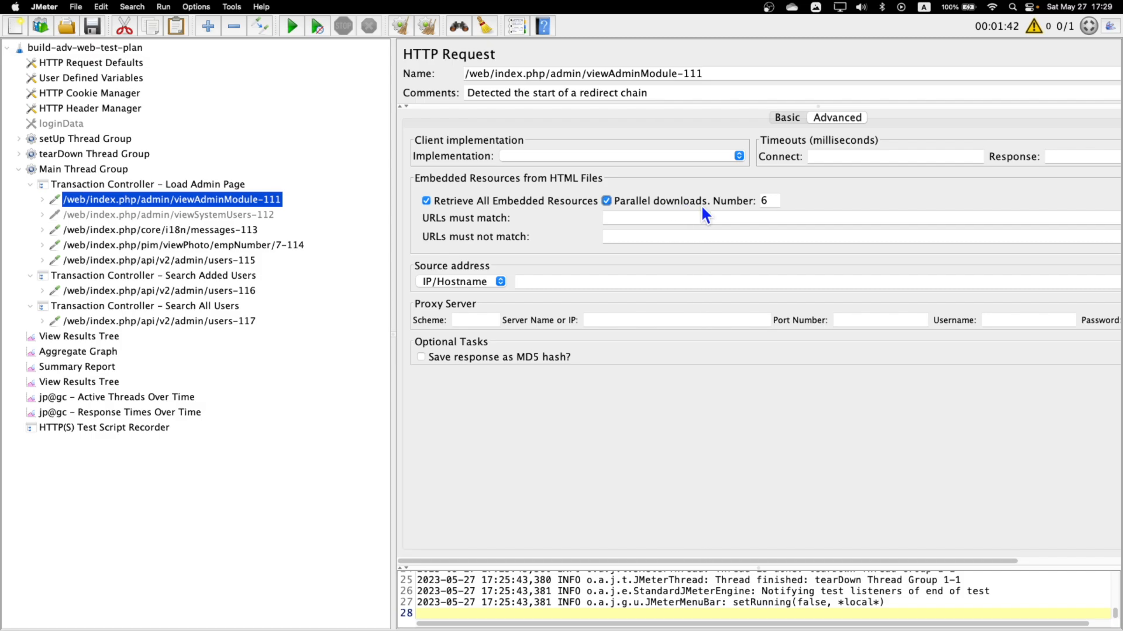
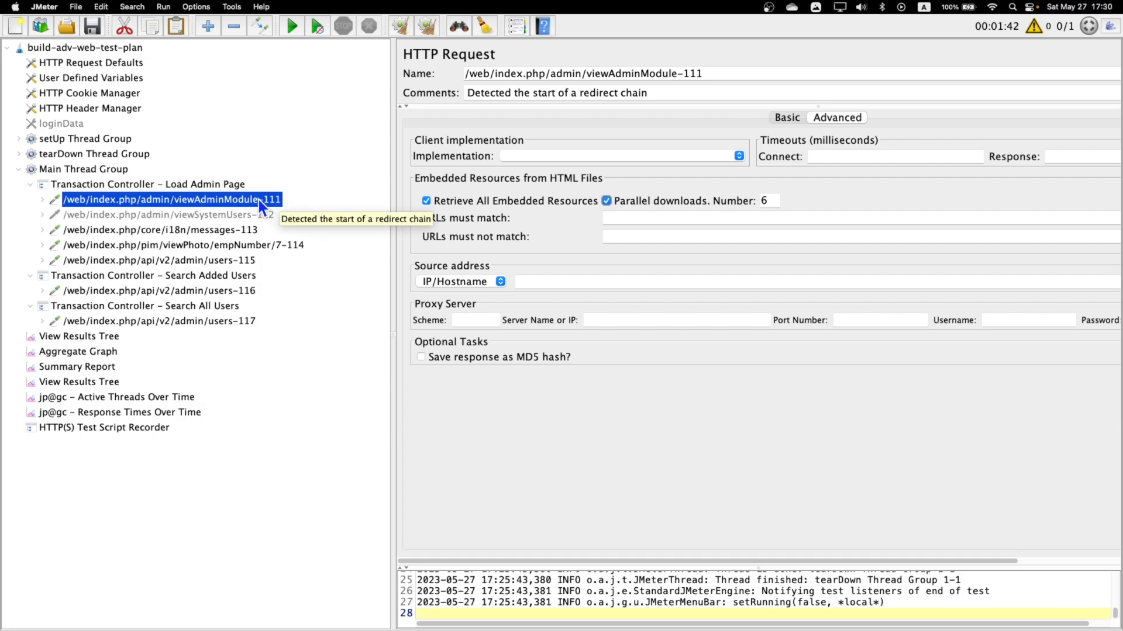
Enable retrieving all embedded resources for messages-113, users-115, users-116 and users-117, with parallel downloads for users-116 and users-117.
click(209, 229)
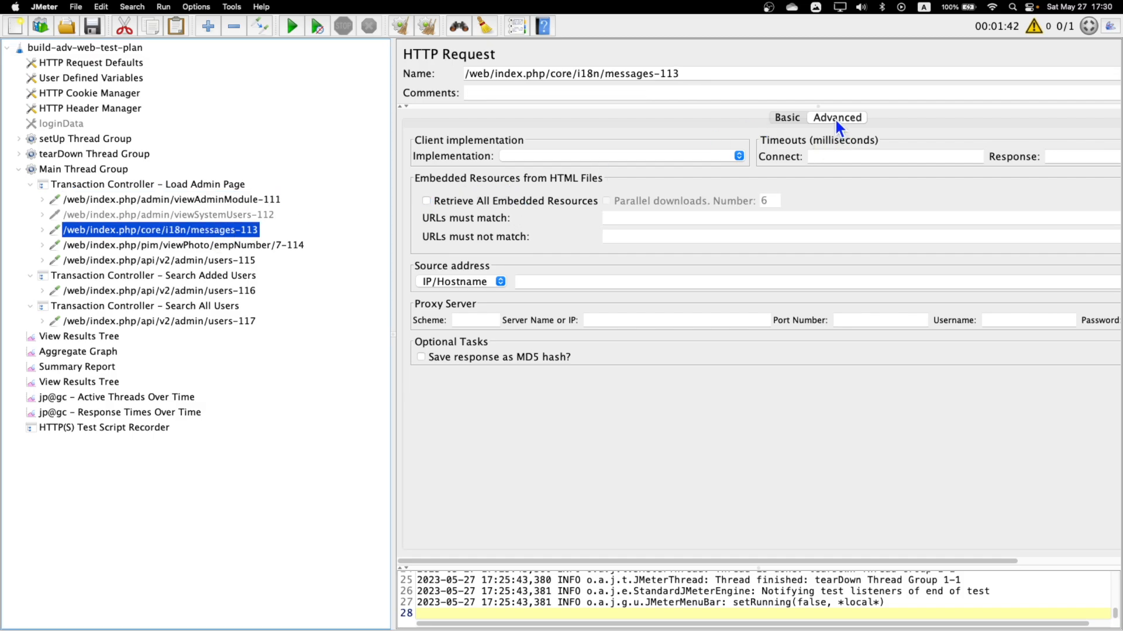
click(426, 200)
click(208, 260)
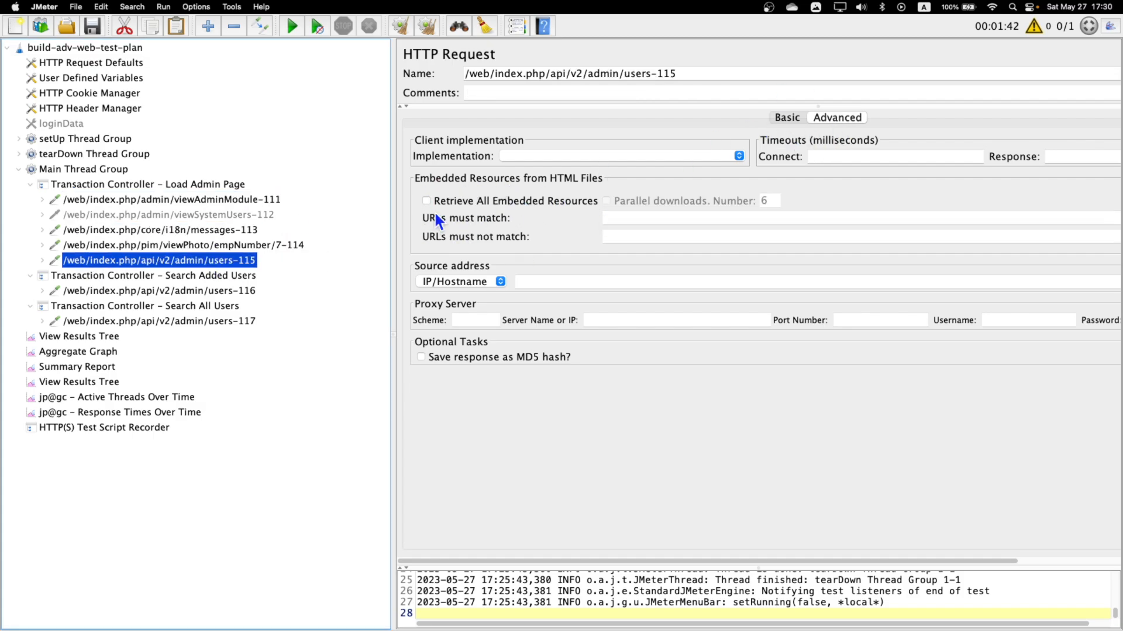
click(426, 200)
key(Down)
key(Down)
click(606, 200)
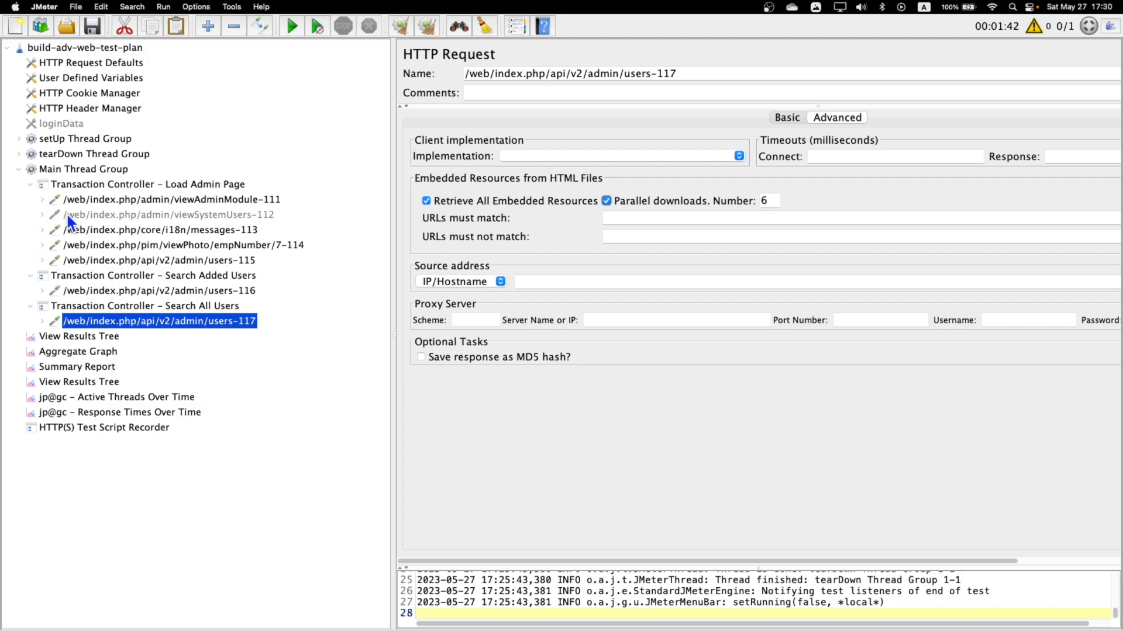
click(199, 279)
click(88, 294)
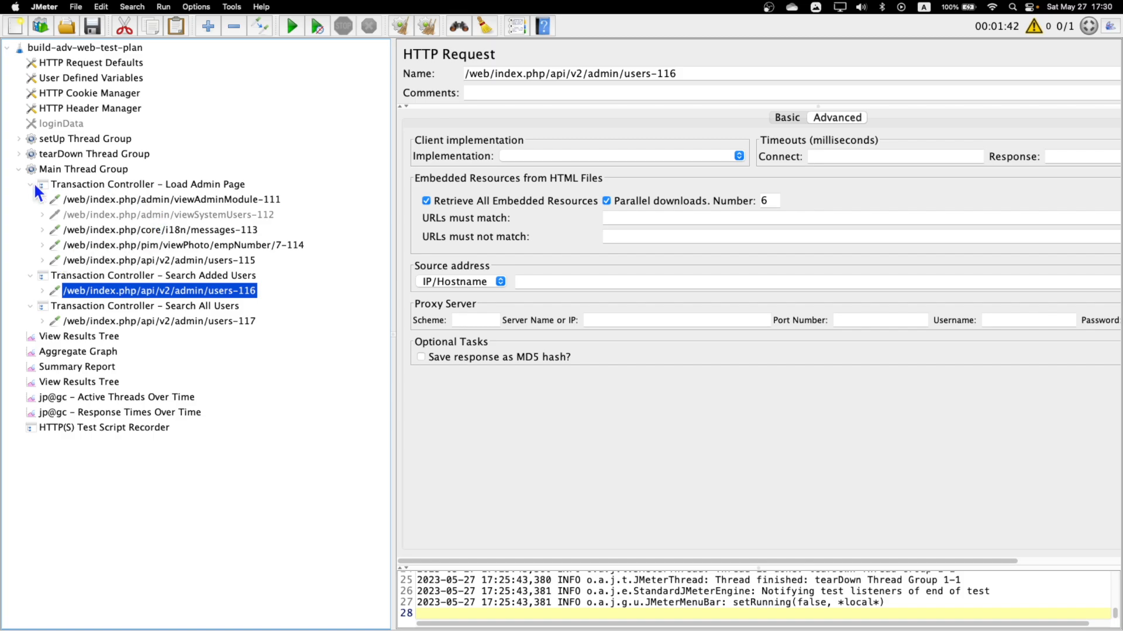
Inspect the username in the POST body of the users-105 request under Click Add User in the setUp Thread Group.
click(19, 139)
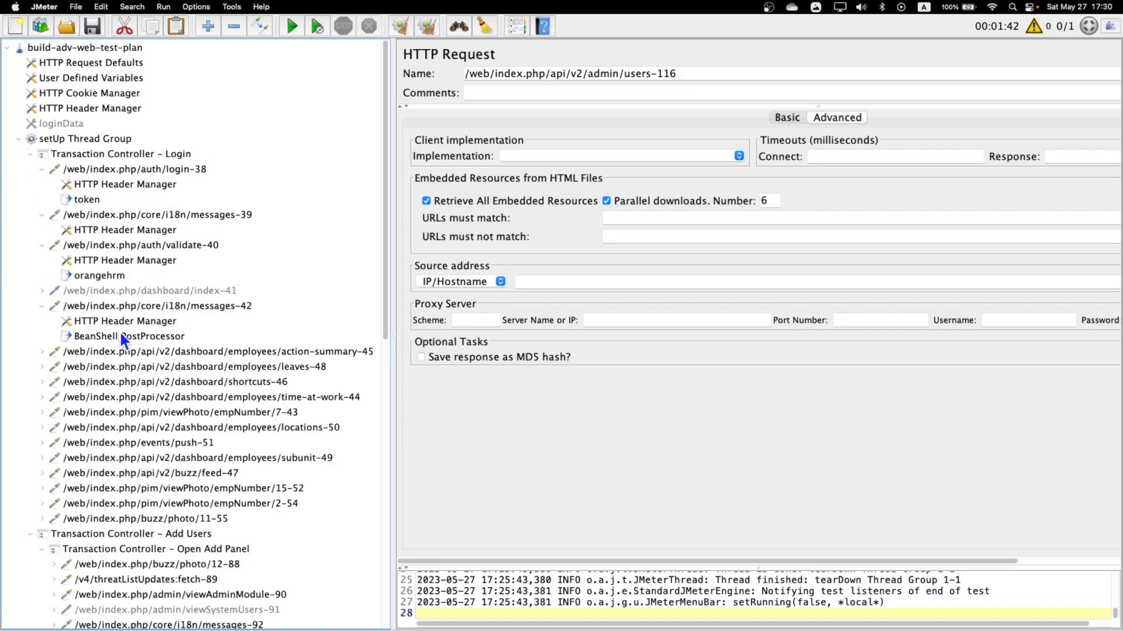
scroll(147, 377, down, 10)
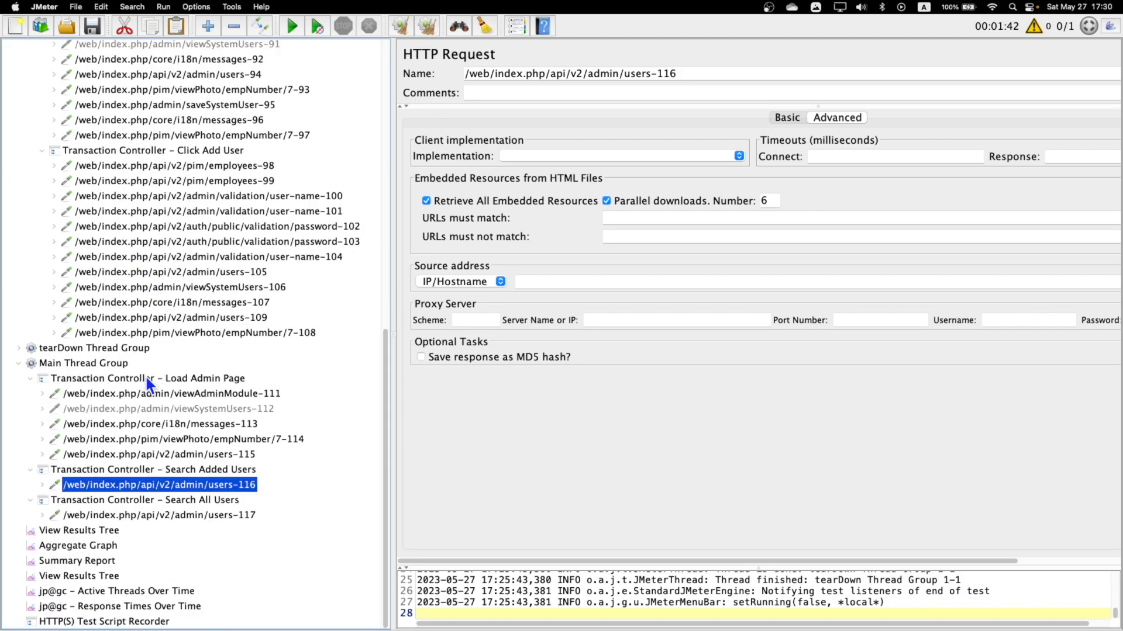
click(242, 276)
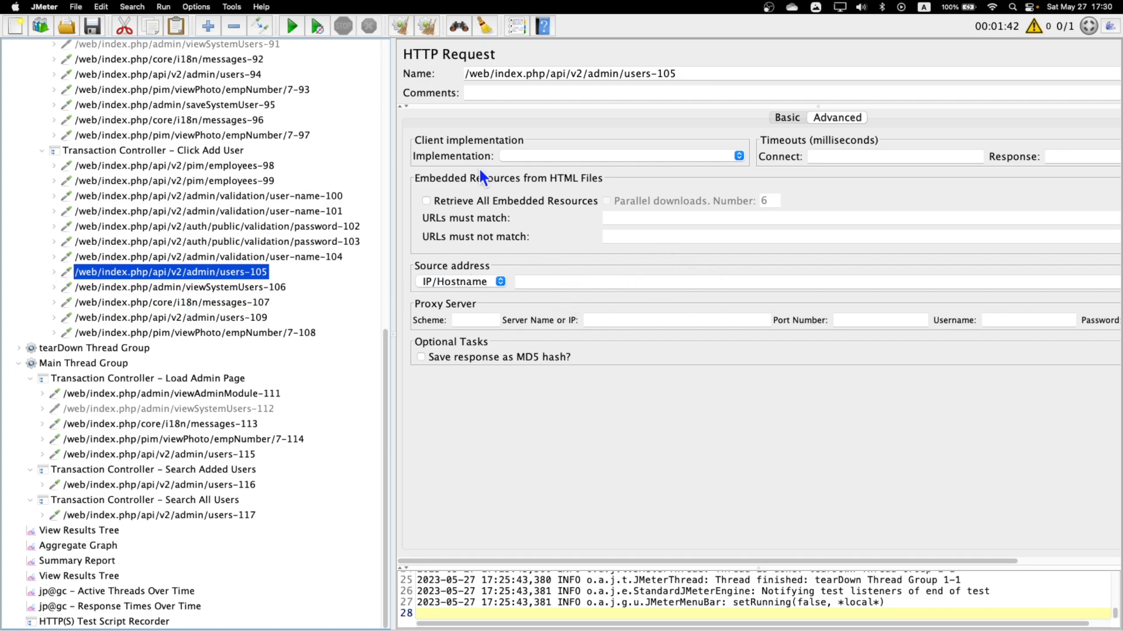
click(786, 121)
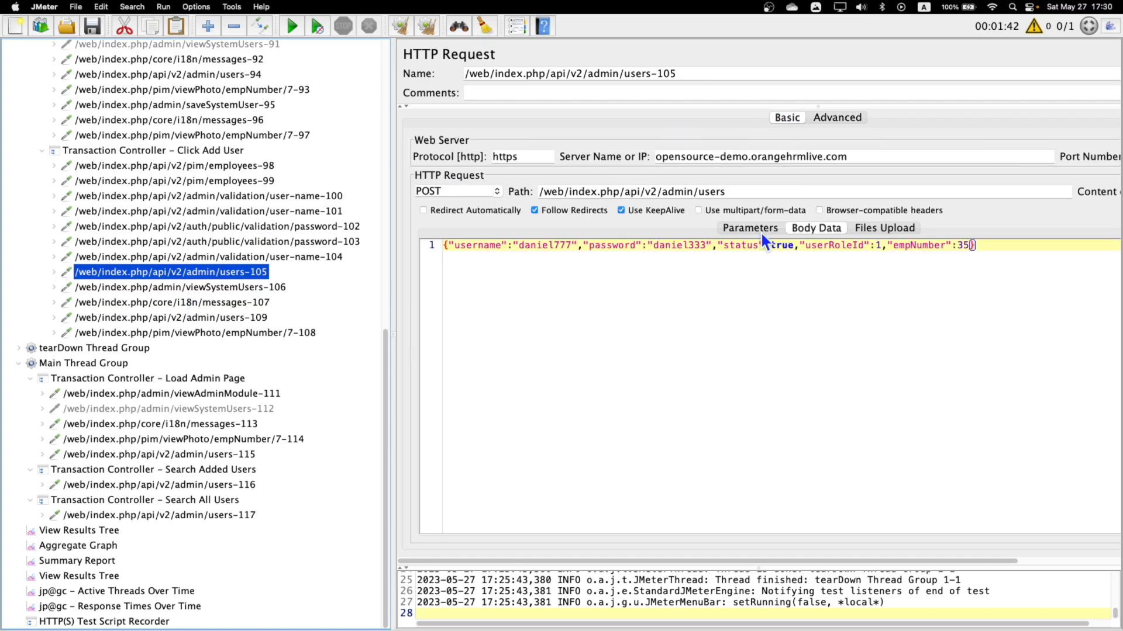
double_click(541, 245)
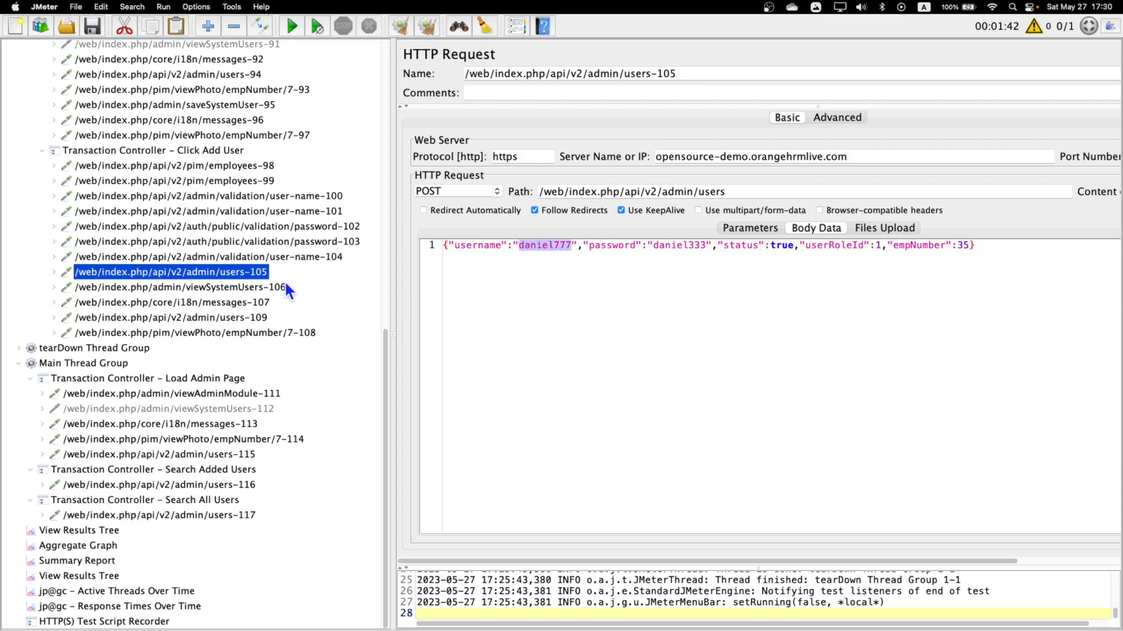
Enable the disabled loginData CSV Data Set Config near the start of the test plan.
scroll(252, 280, up, 10)
scroll(217, 283, up, 3)
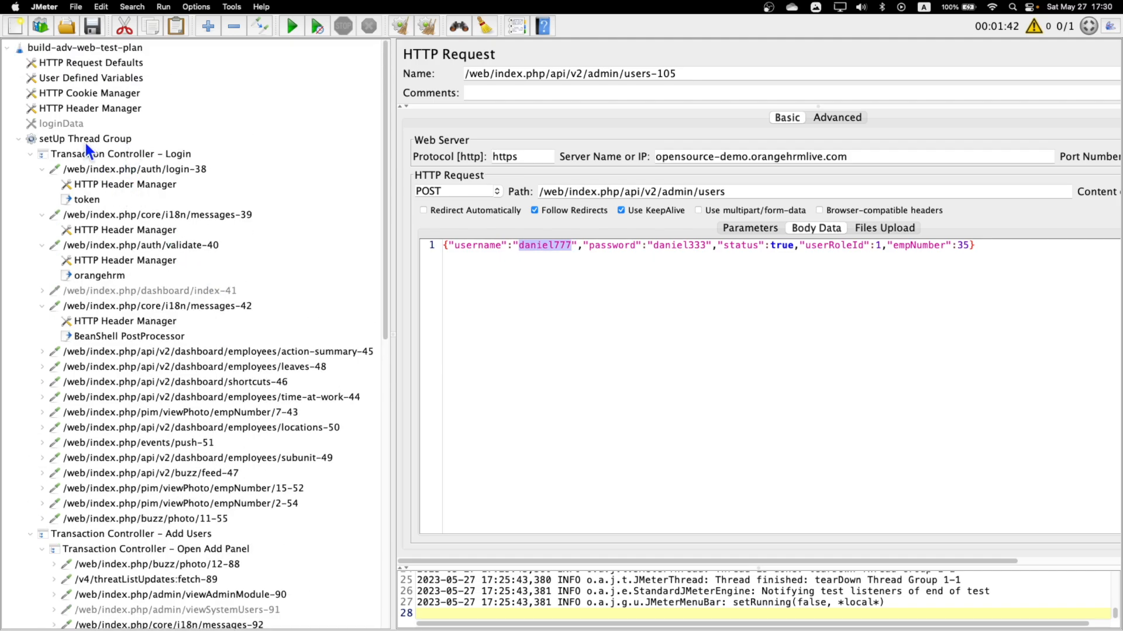
click(69, 124)
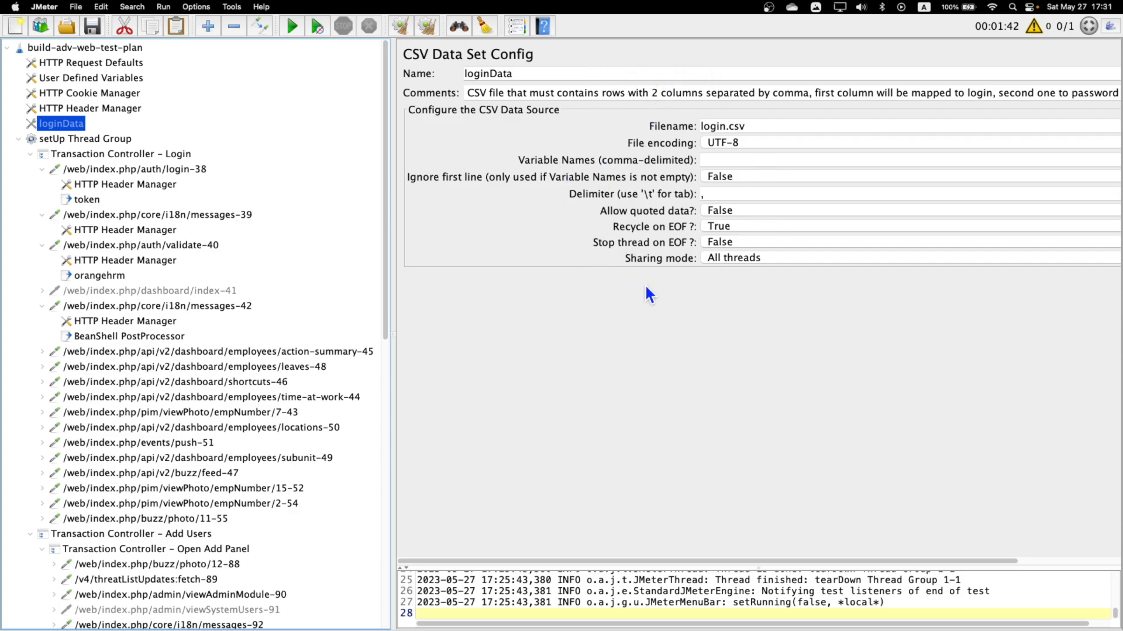
right_click(72, 128)
click(136, 306)
drag(781, 126, 714, 117)
Switch to Finder and review the user names listed in user_list.txt in the JMeter_Session10 folder.
key(ctrl+Right)
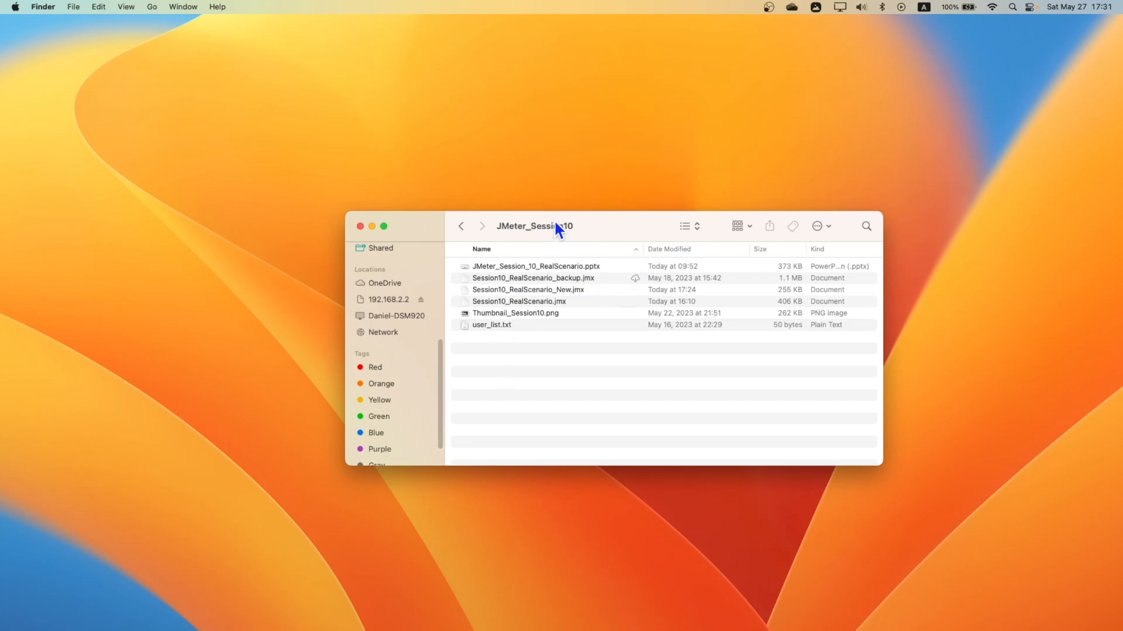
drag(554, 221, 503, 217)
double_click(432, 321)
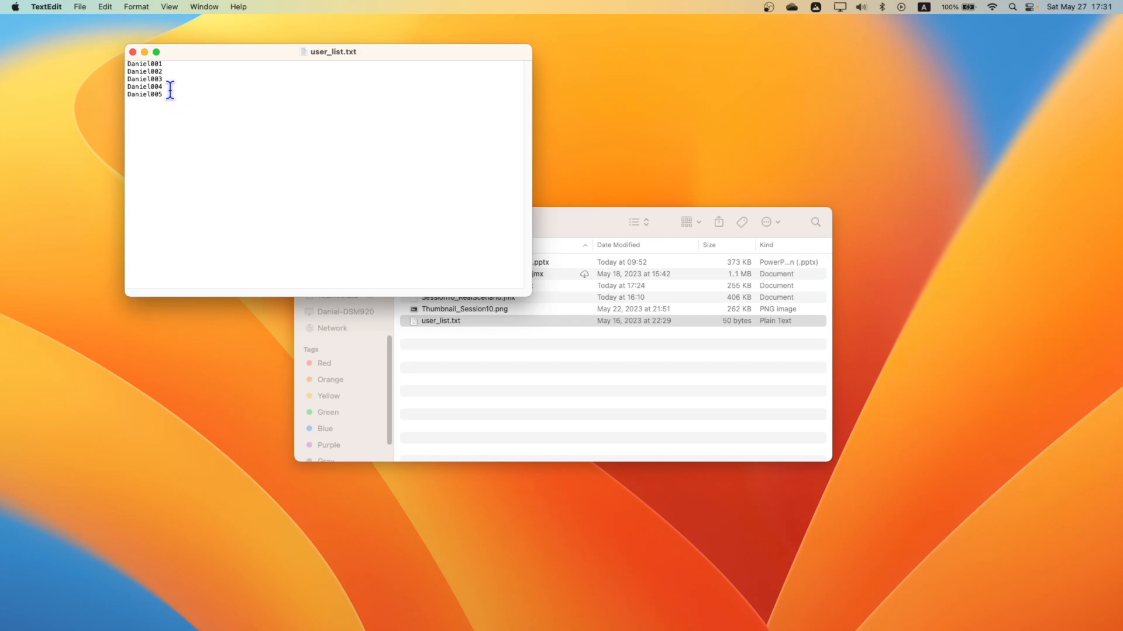
drag(170, 63, 113, 60)
click(172, 95)
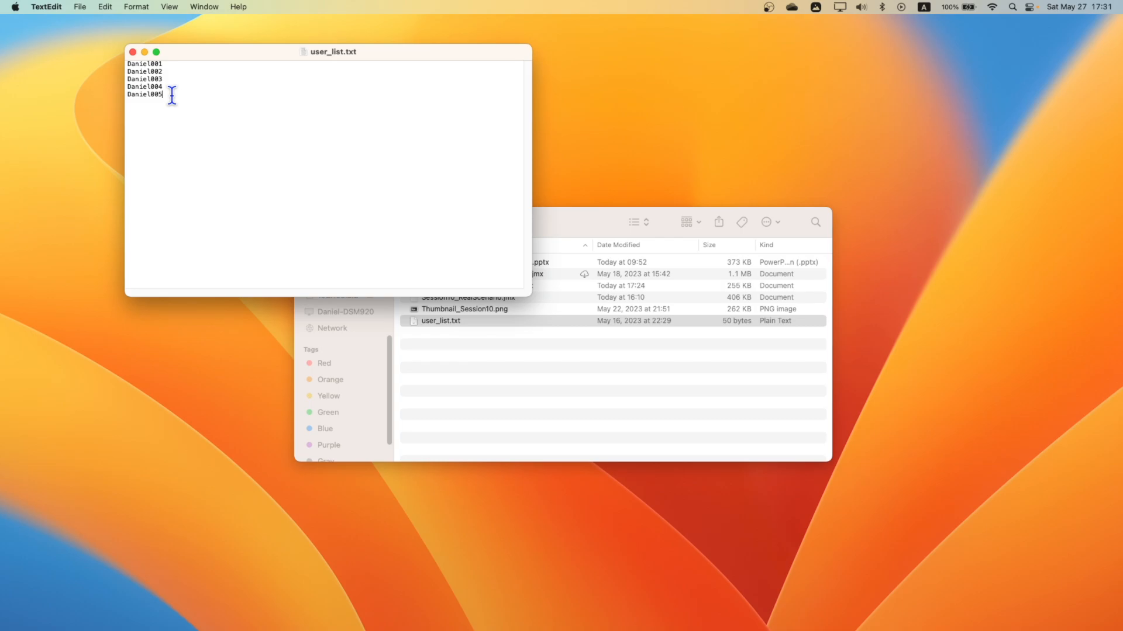
click(133, 52)
Copy the file name user_list.txt from Finder and set it as the Filename of loginData in JMeter.
click(454, 323)
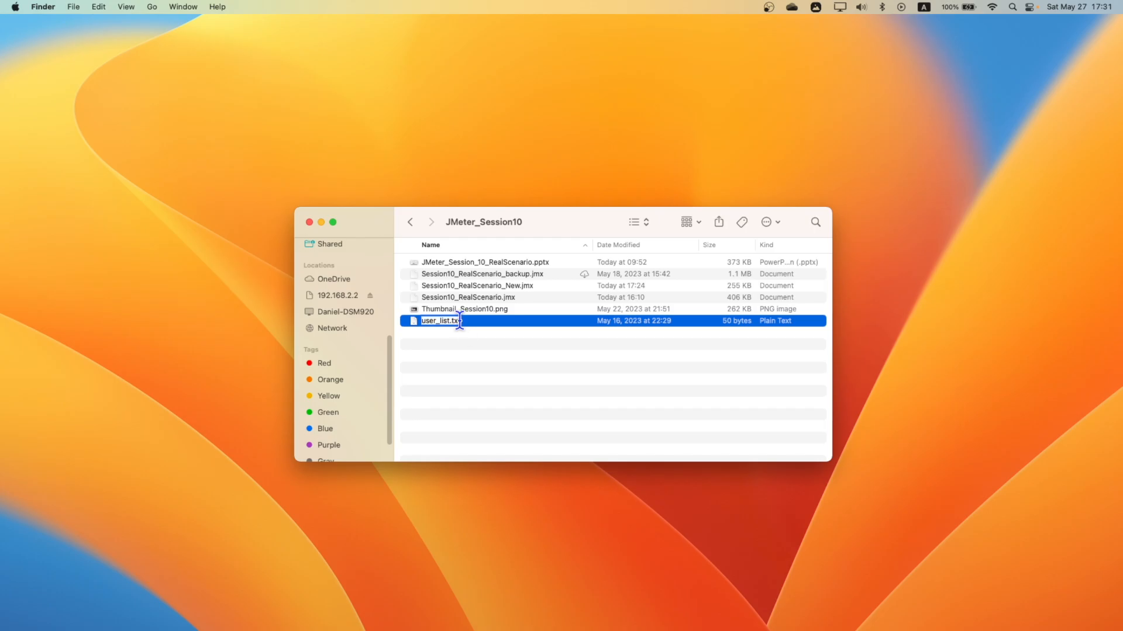
key(ctrl+Left)
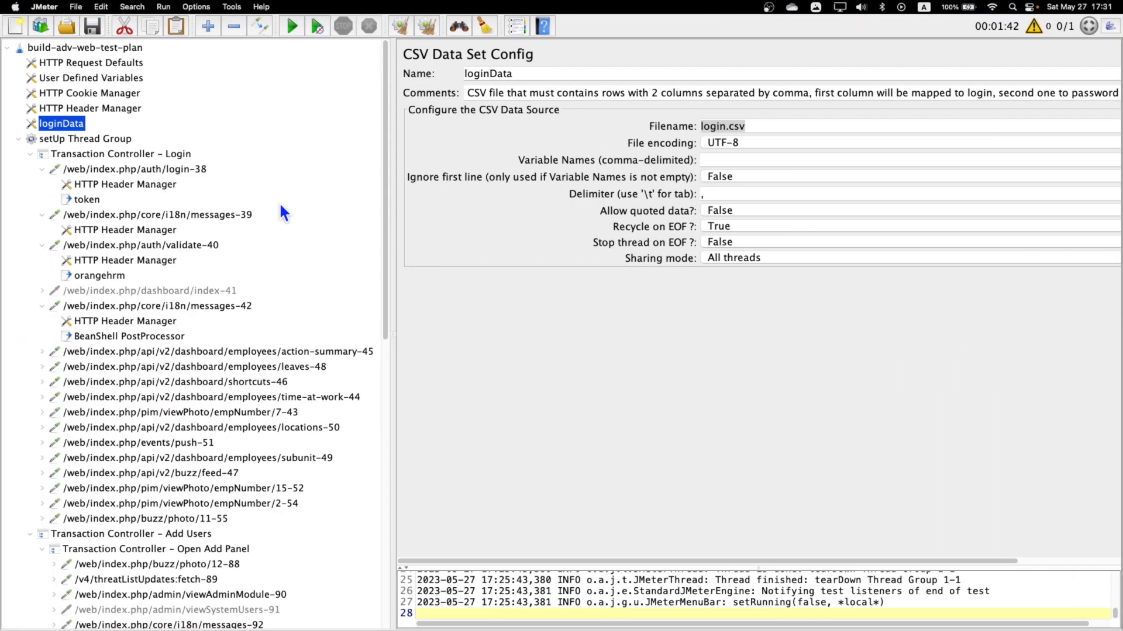
click(778, 128)
key(super+a)
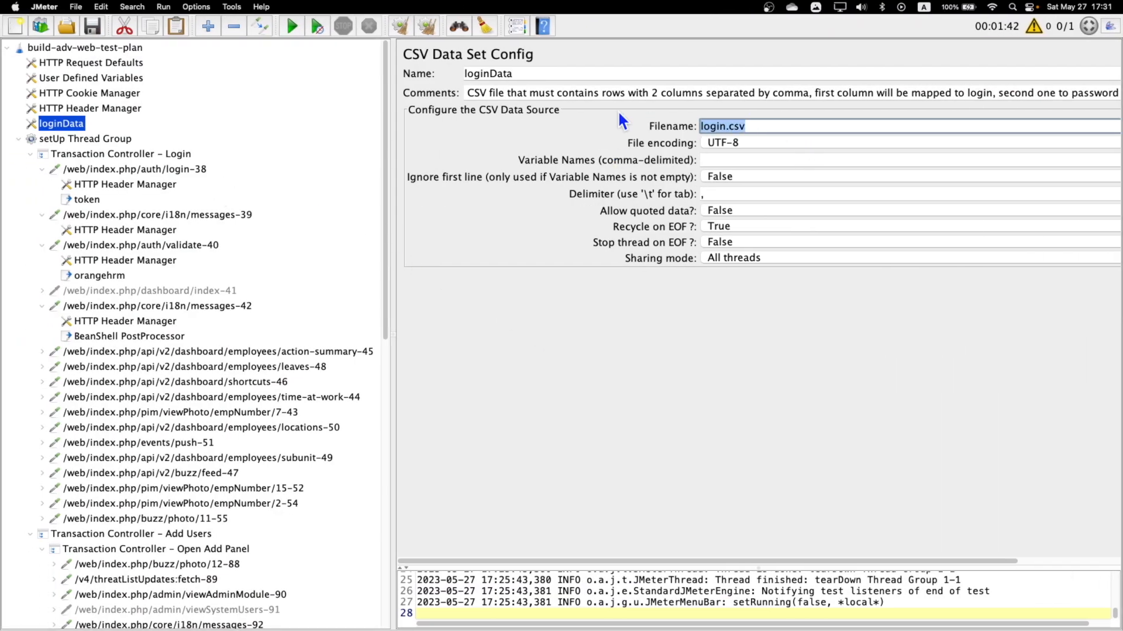
text(user_list.txt)
Set the variable name of the loginData CSV Data Set Config to created_users.
click(720, 159)
text(c)
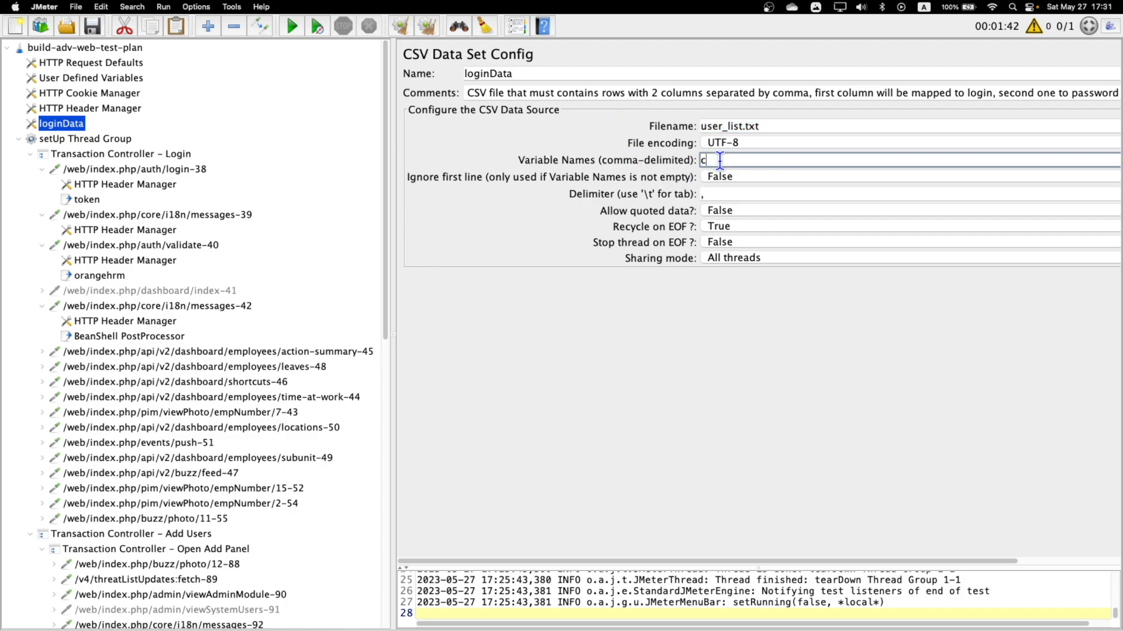
text(reated_users)
drag(788, 157, 616, 161)
Search the whole test plan for the hard-coded first name used as username in the users-105 request body.
scroll(145, 304, down, 3)
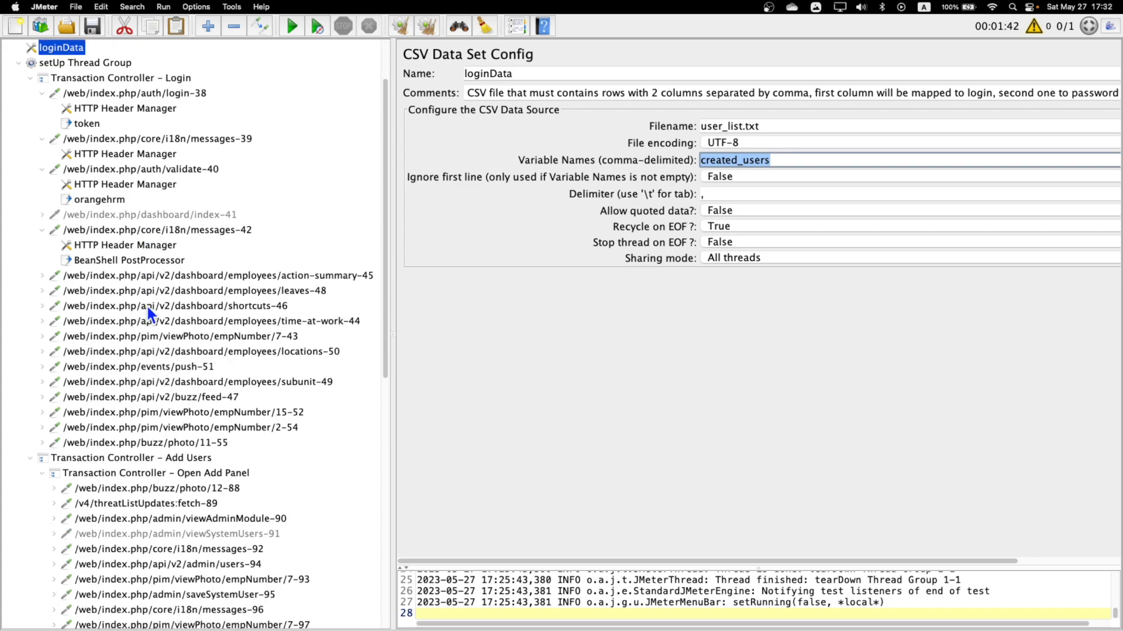
scroll(271, 425, down, 8)
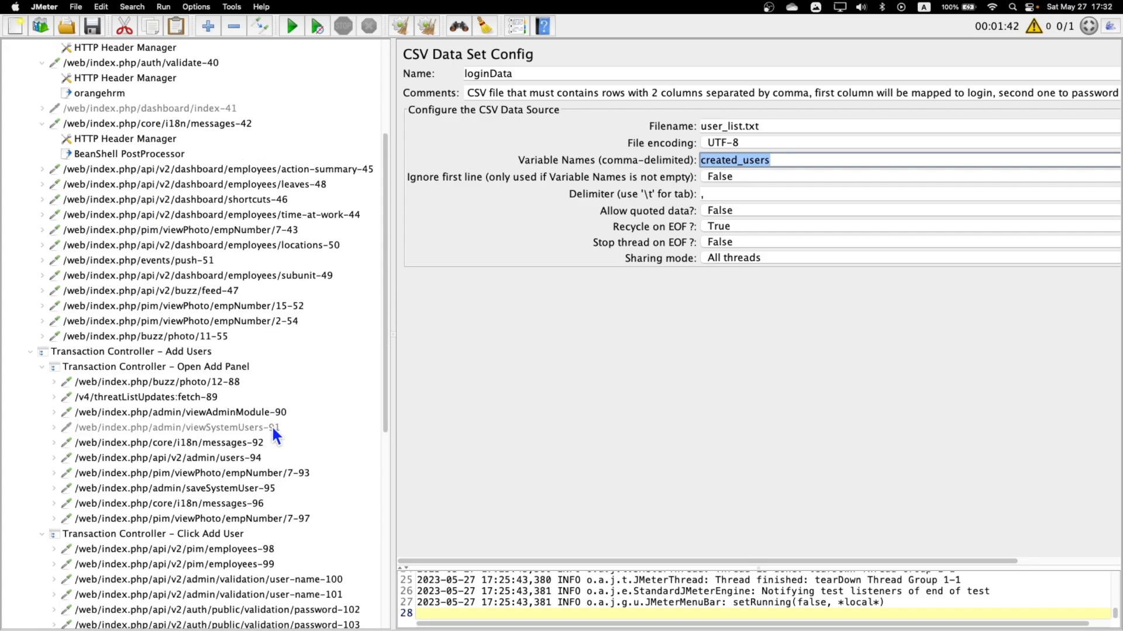
click(266, 489)
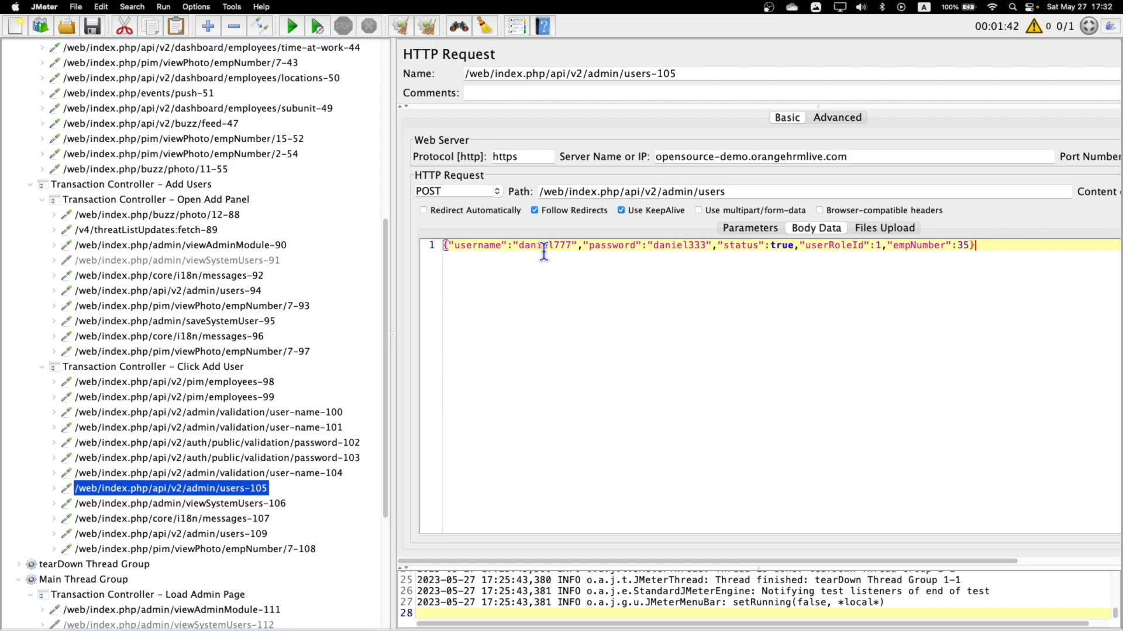
key(super+f)
text(daniel)
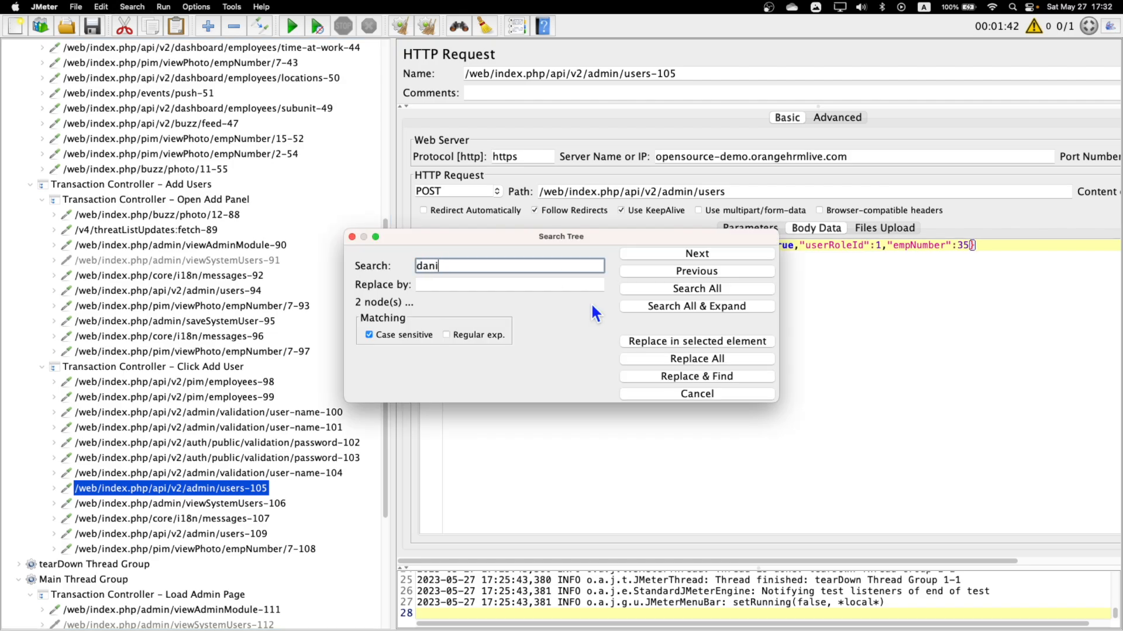
click(682, 288)
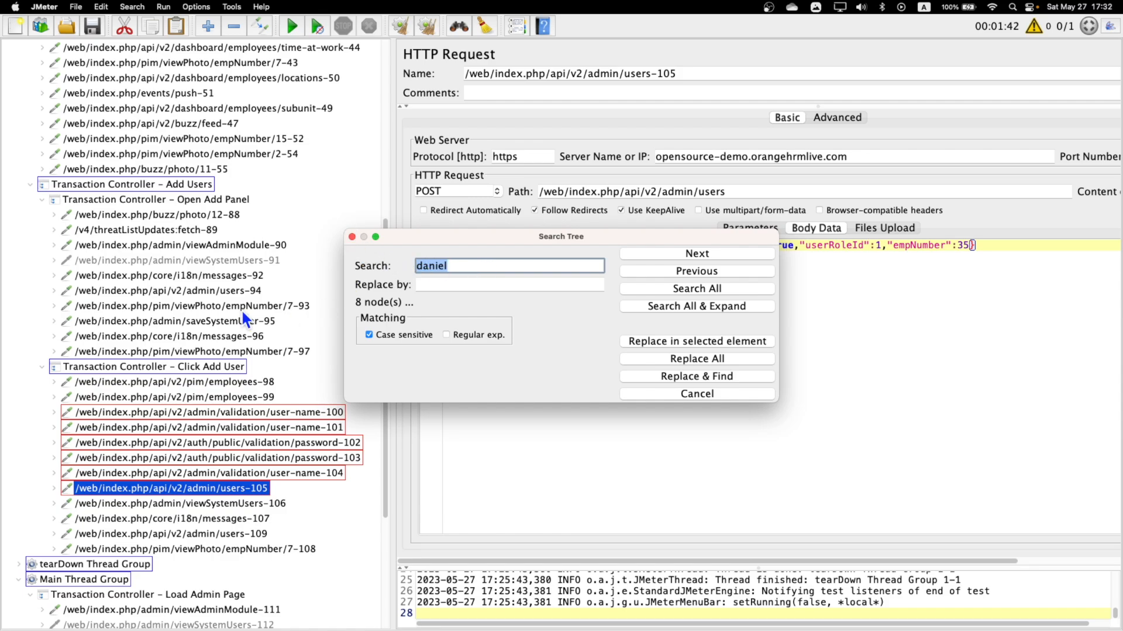
scroll(246, 289, up, 10)
scroll(244, 289, down, 15)
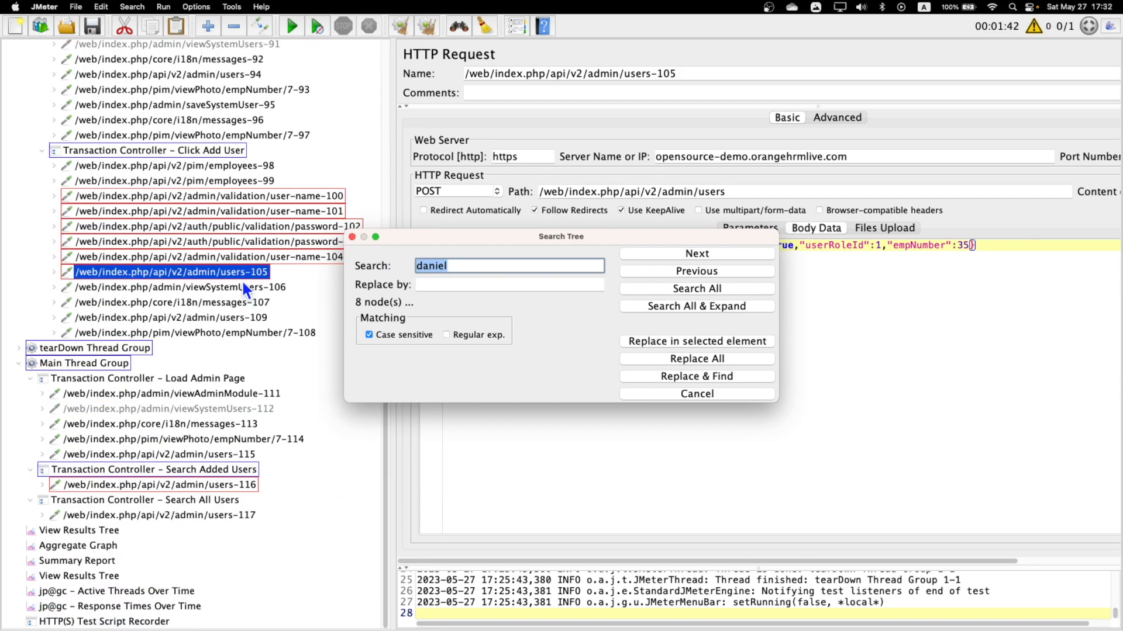
Examine the username and password values in the matching Click Add User requests from user-name-100 to users-105.
click(275, 197)
drag(534, 237, 848, 370)
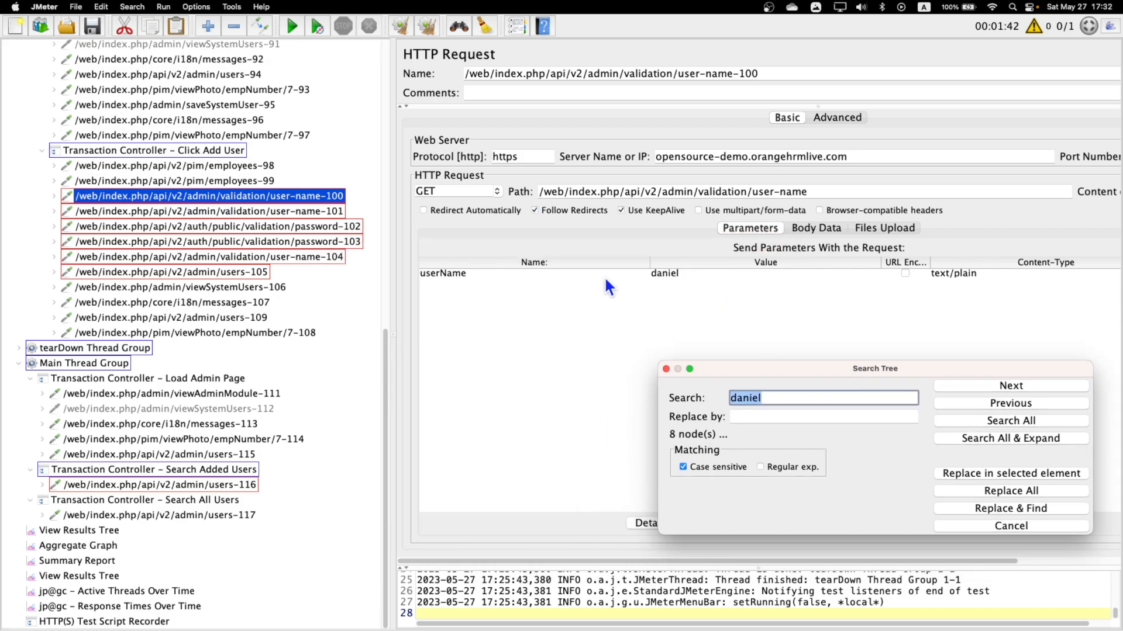
click(321, 216)
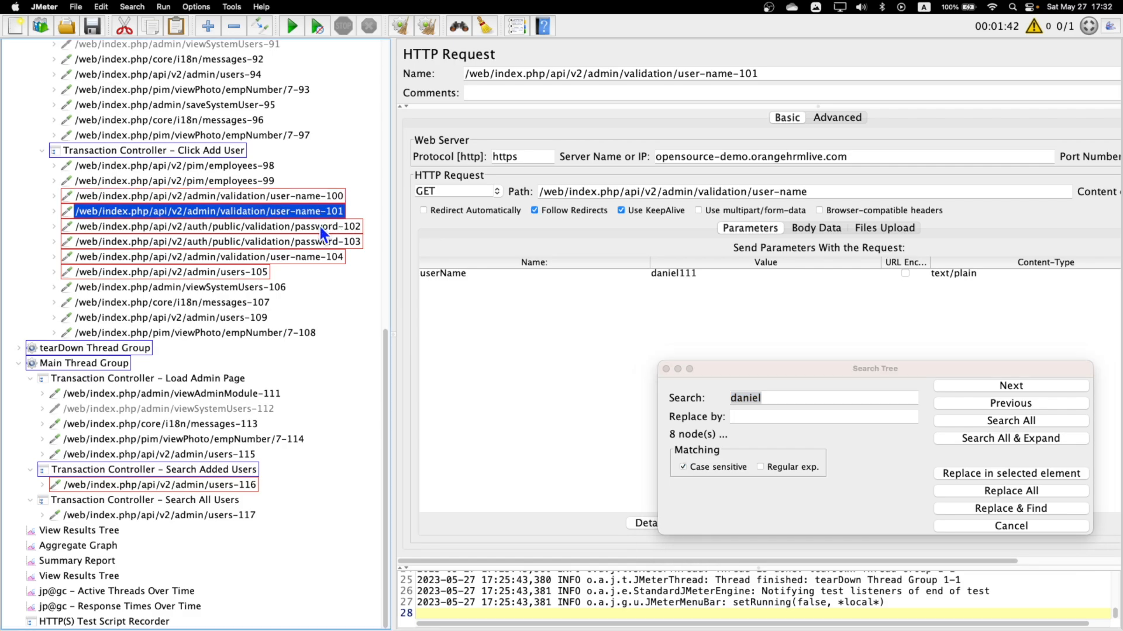
double_click(690, 274)
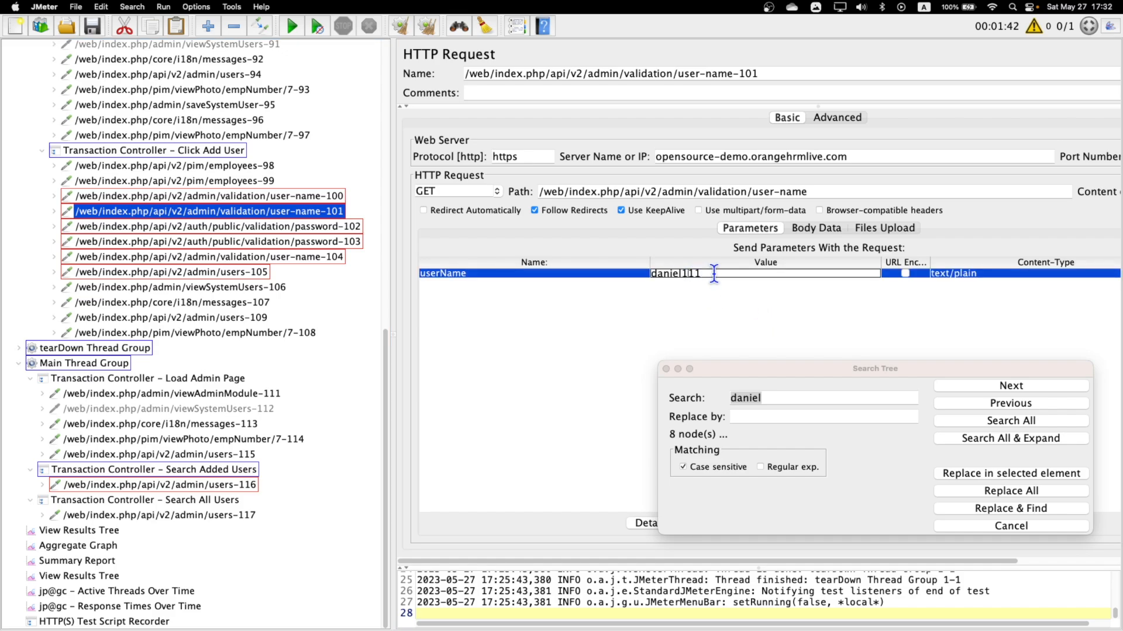
click(331, 229)
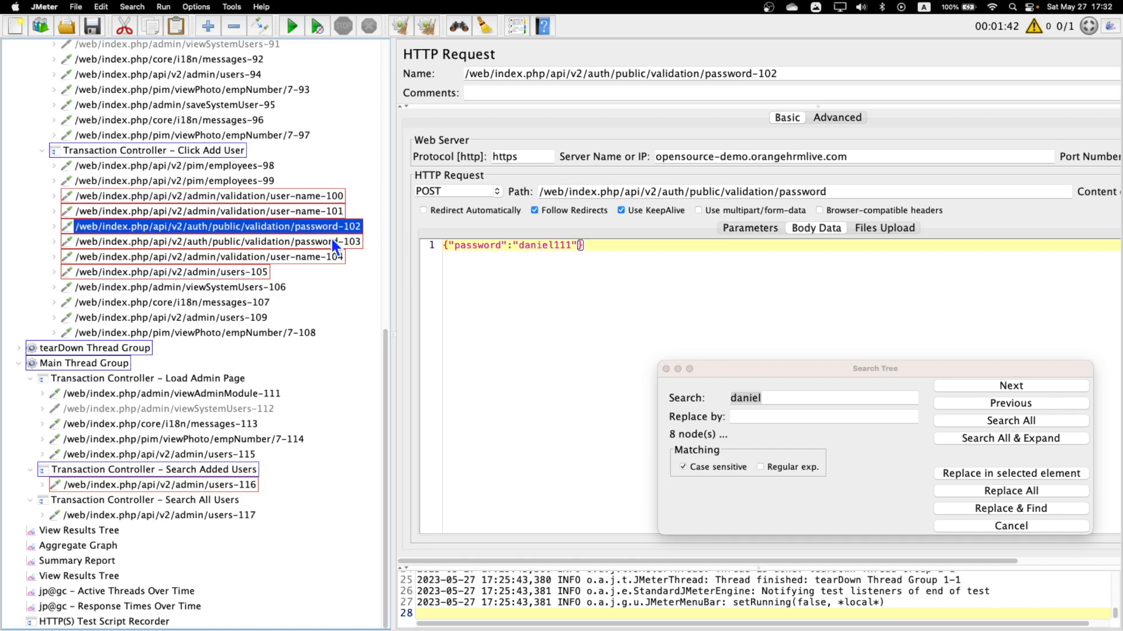
click(330, 241)
click(323, 257)
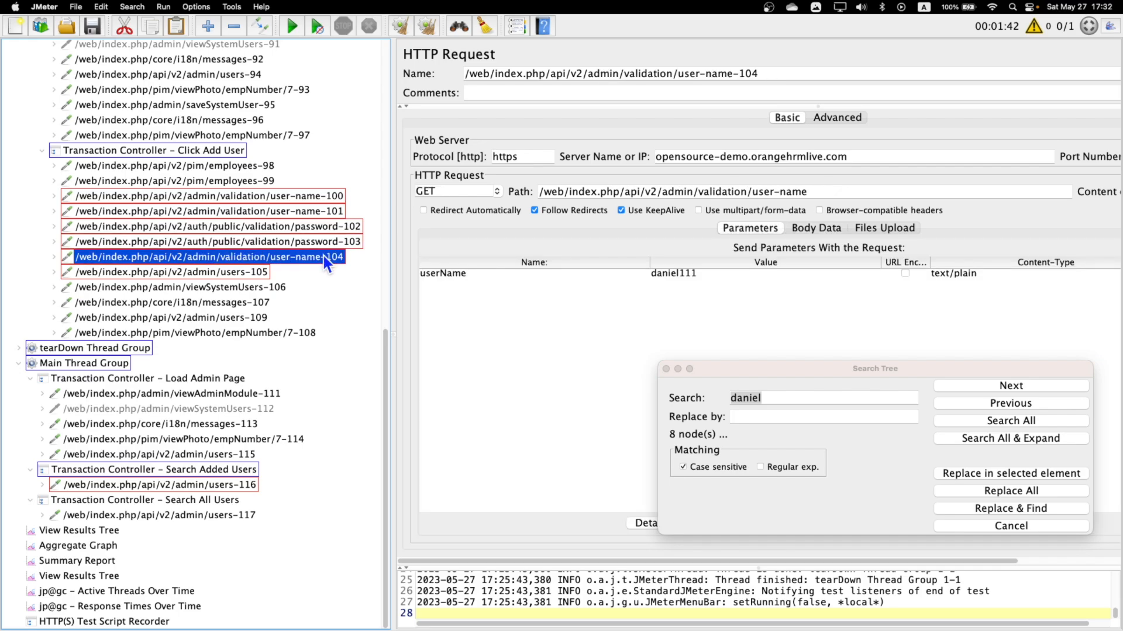
click(251, 273)
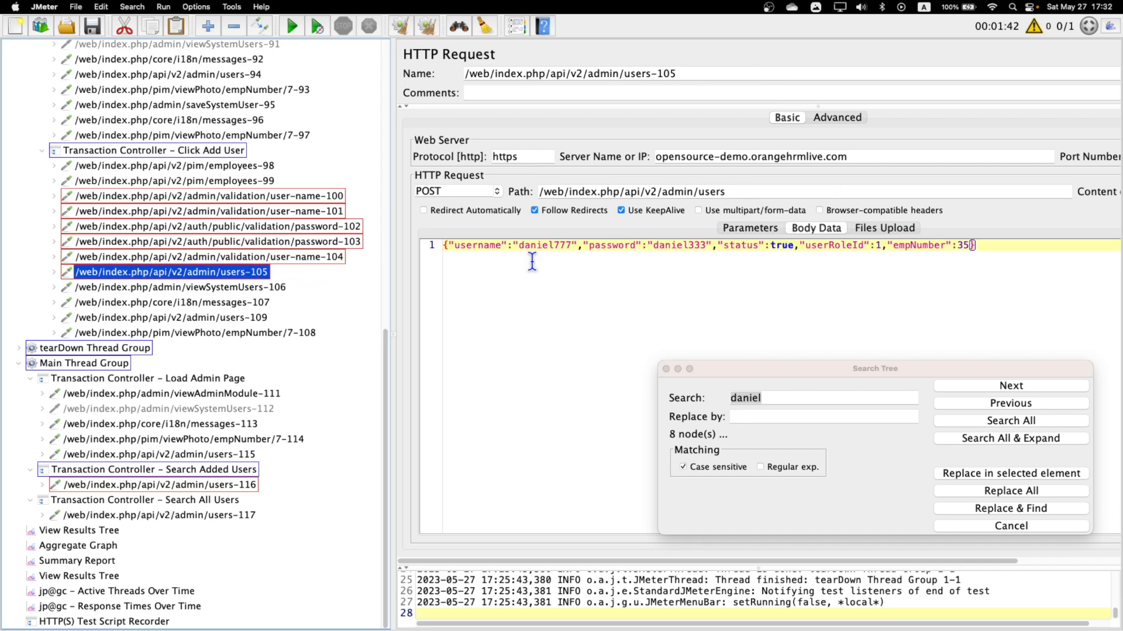
click(297, 198)
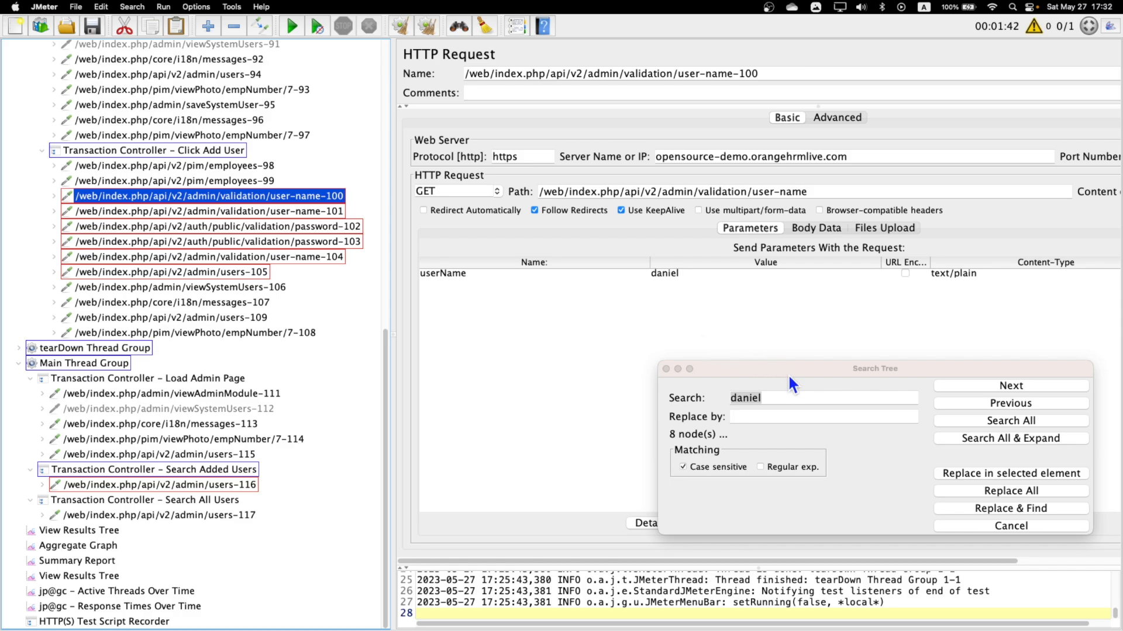
Replace the hard-coded first name in the user-name-100 request with ${created_users} using search and replace.
drag(785, 376, 747, 352)
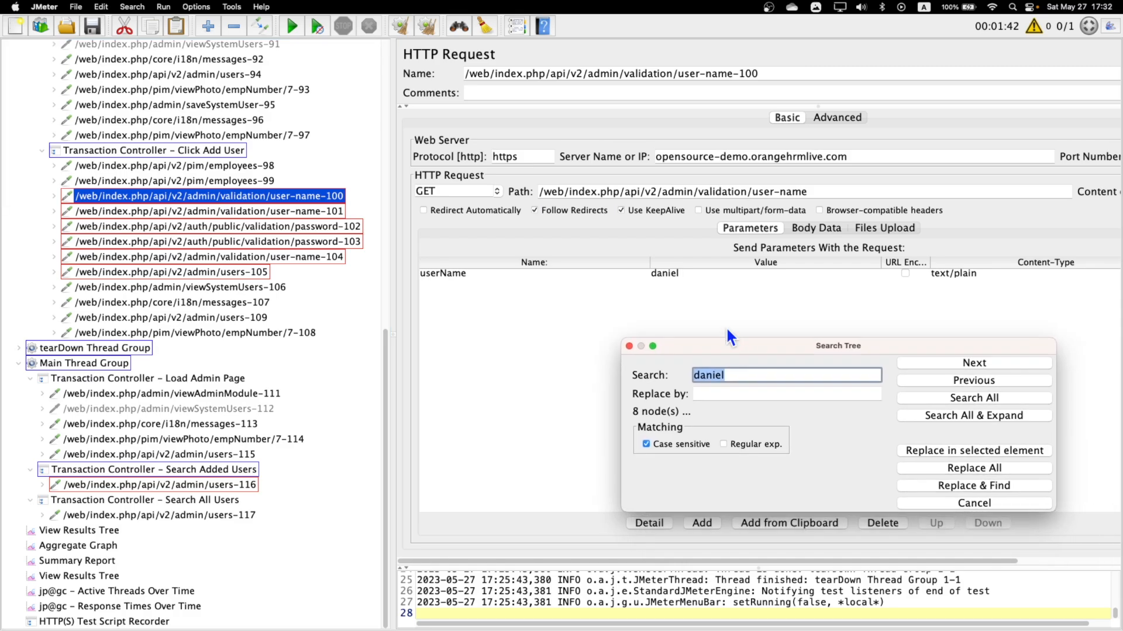
click(730, 393)
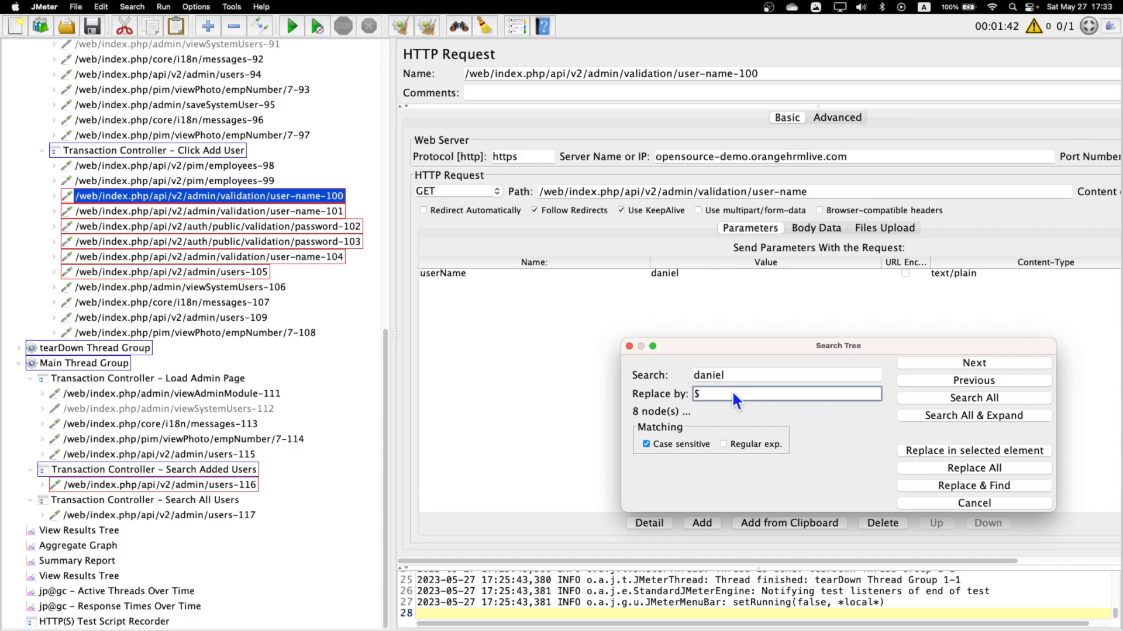
text(${created_users})
click(975, 363)
scroll(331, 329, up, 15)
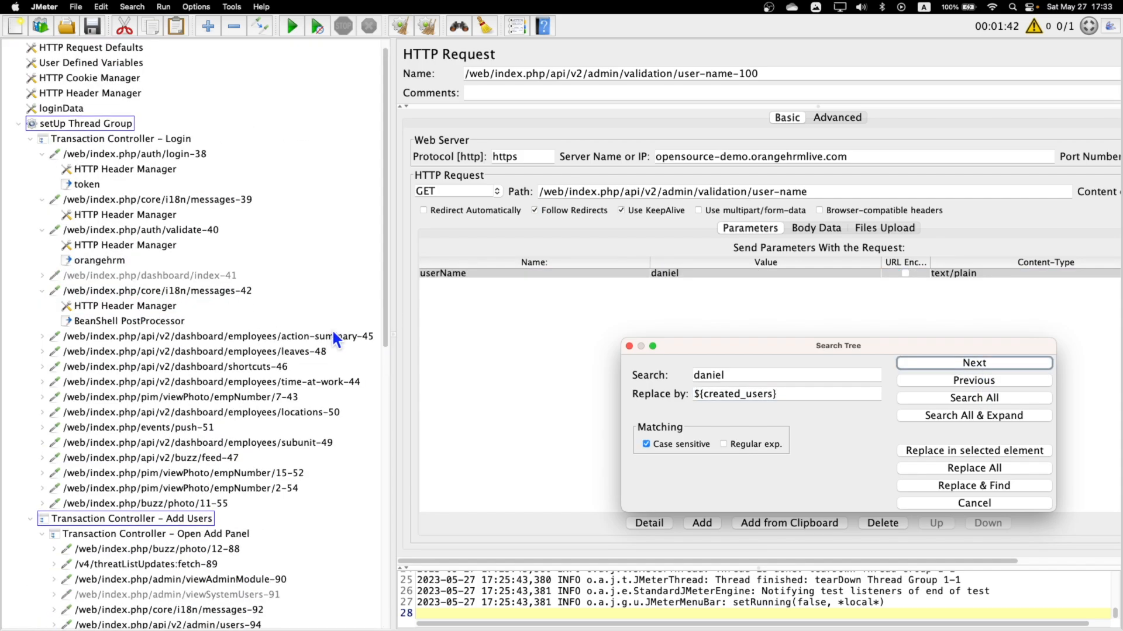
click(957, 364)
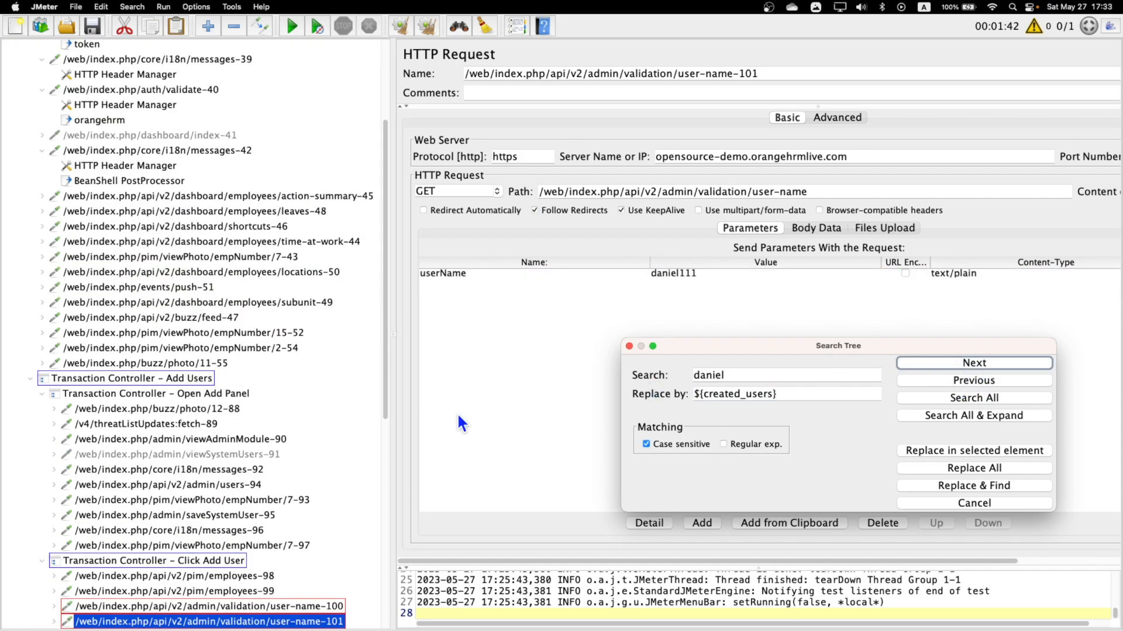
scroll(386, 428, down, 10)
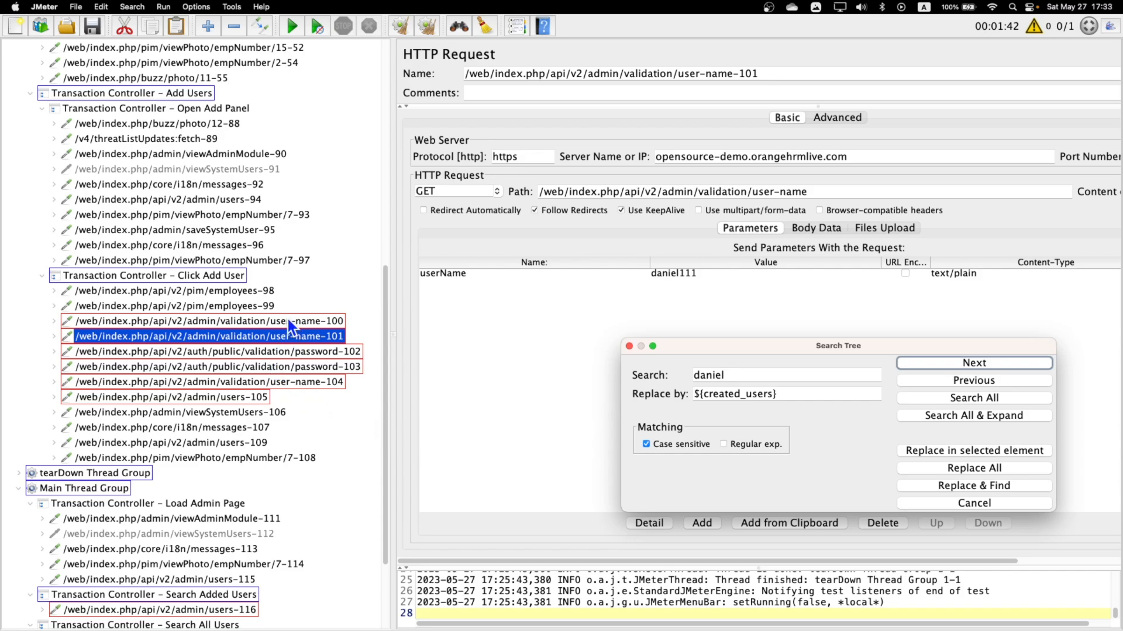
click(974, 380)
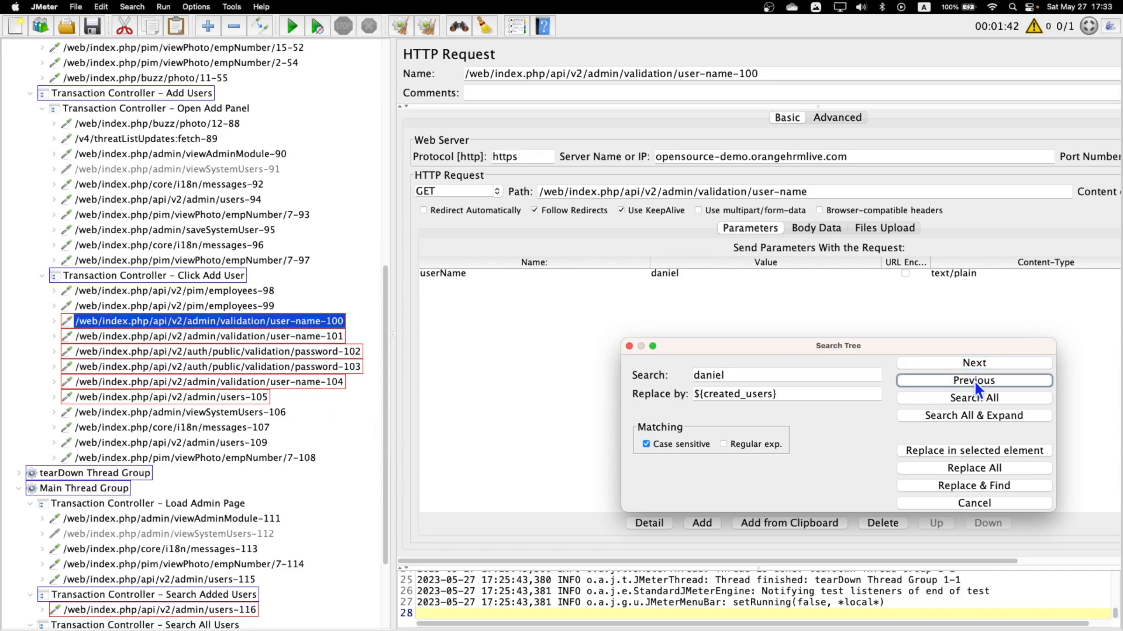
click(984, 449)
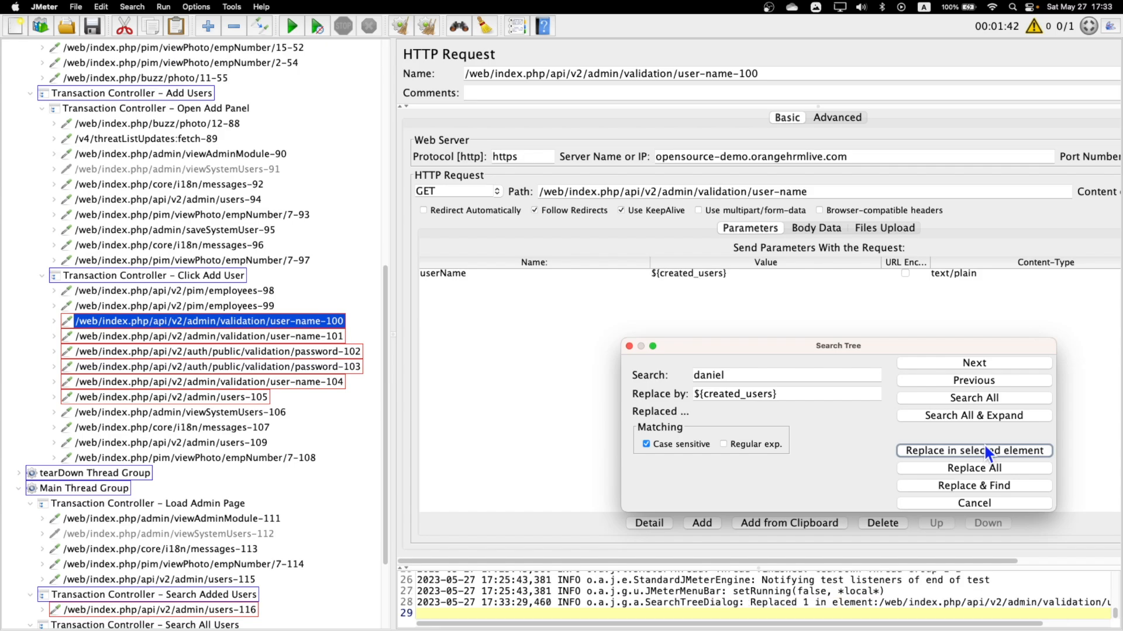
Replace the userName value of the user-name-101 request with ${created_users} and remove its trailing digits.
click(975, 362)
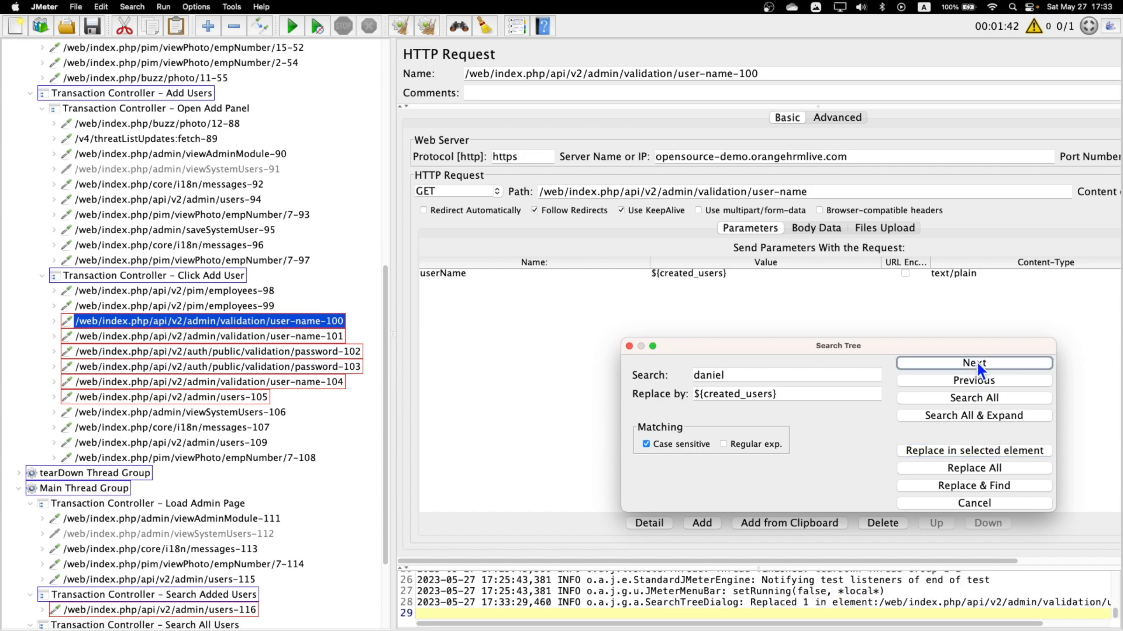
click(984, 449)
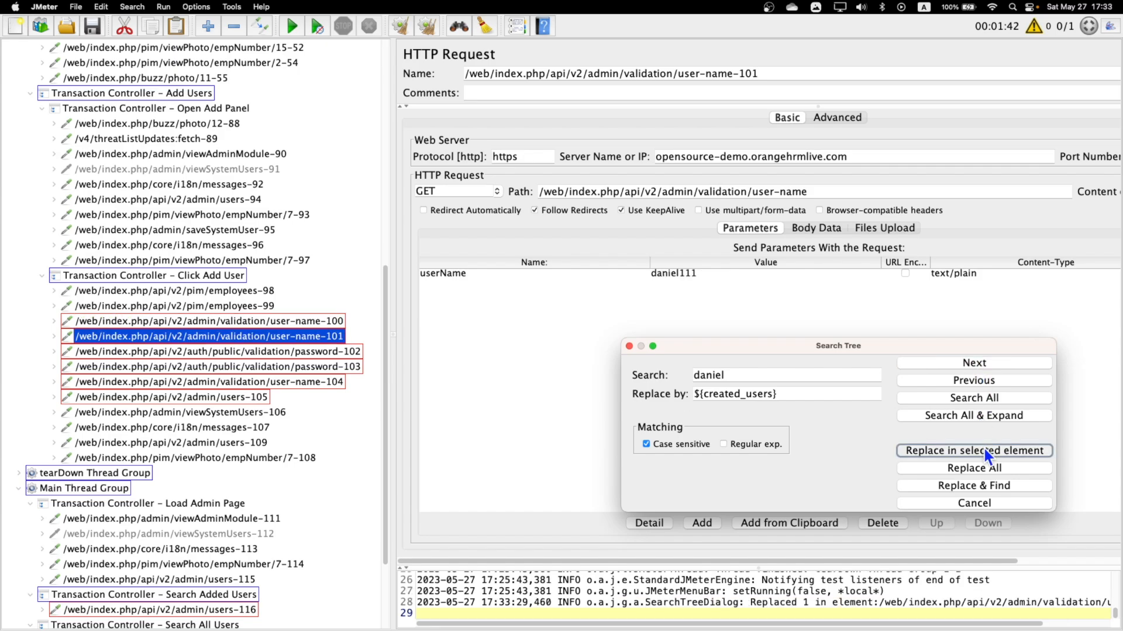
double_click(759, 275)
key(BackSpace)
key(BackSpace)
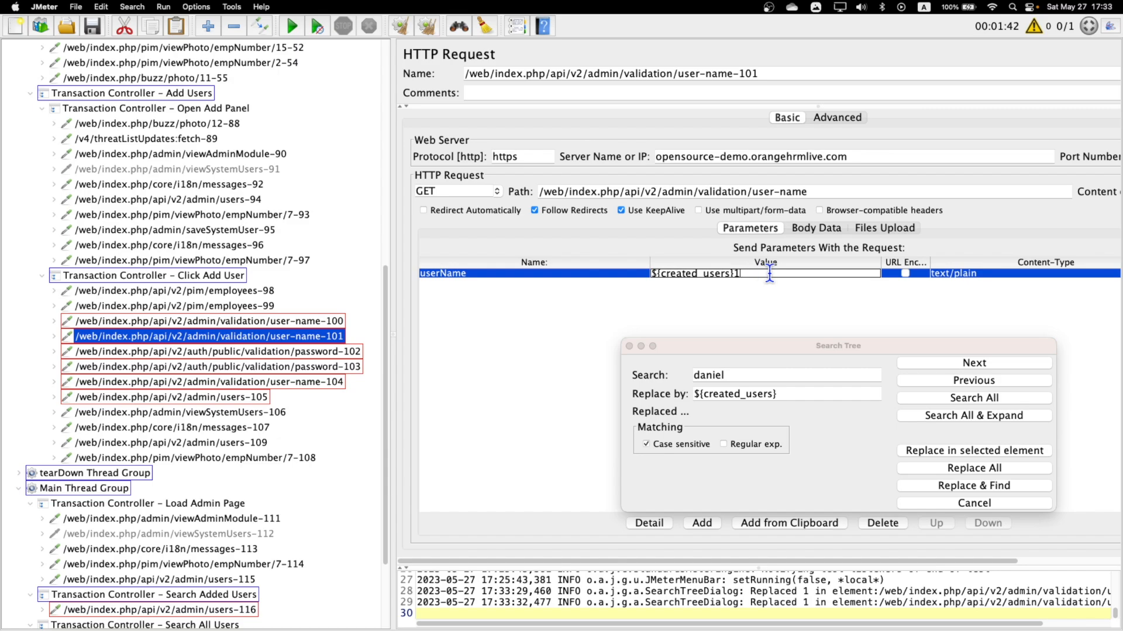
key(BackSpace)
Set the password value in the password-102 and password-103 request bodies to ${created_users}, deleting the trailing digits.
click(939, 363)
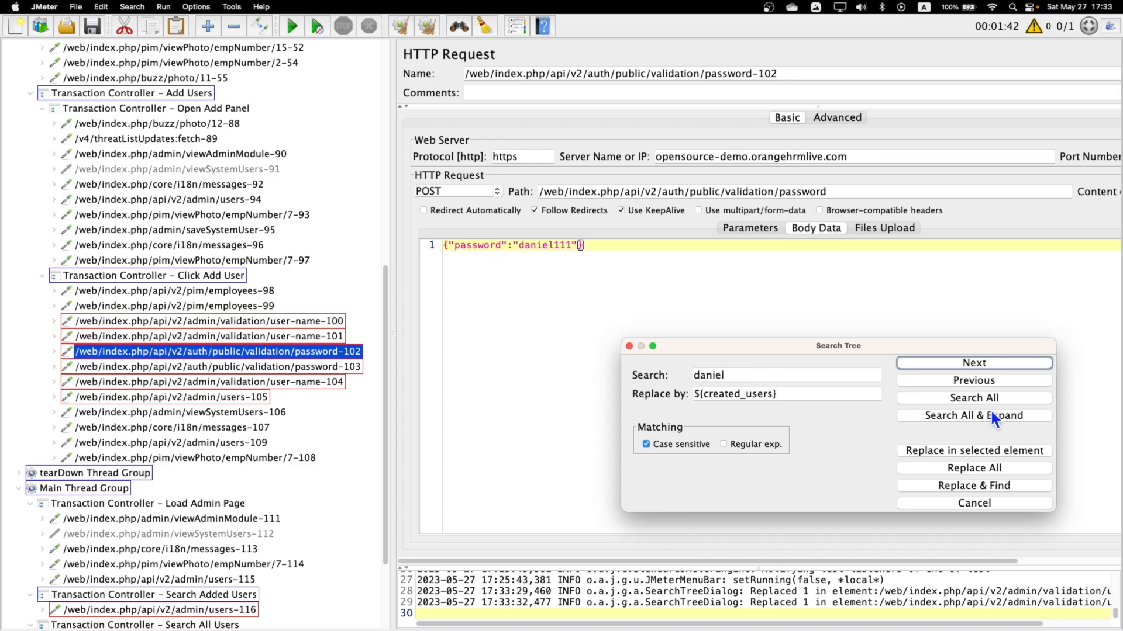
click(993, 448)
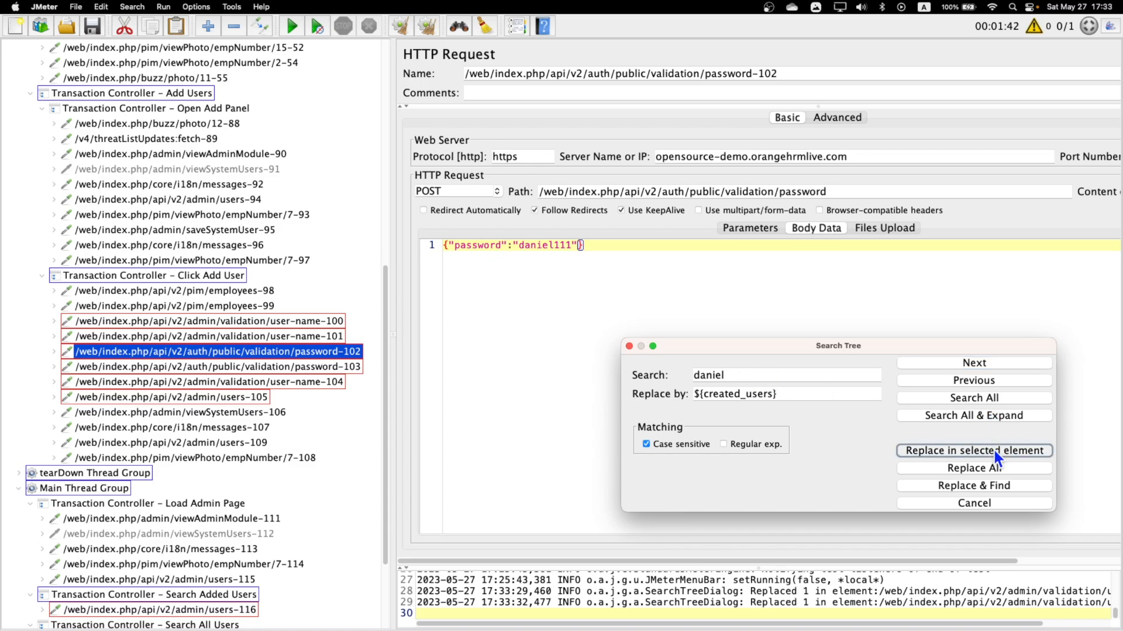
click(633, 246)
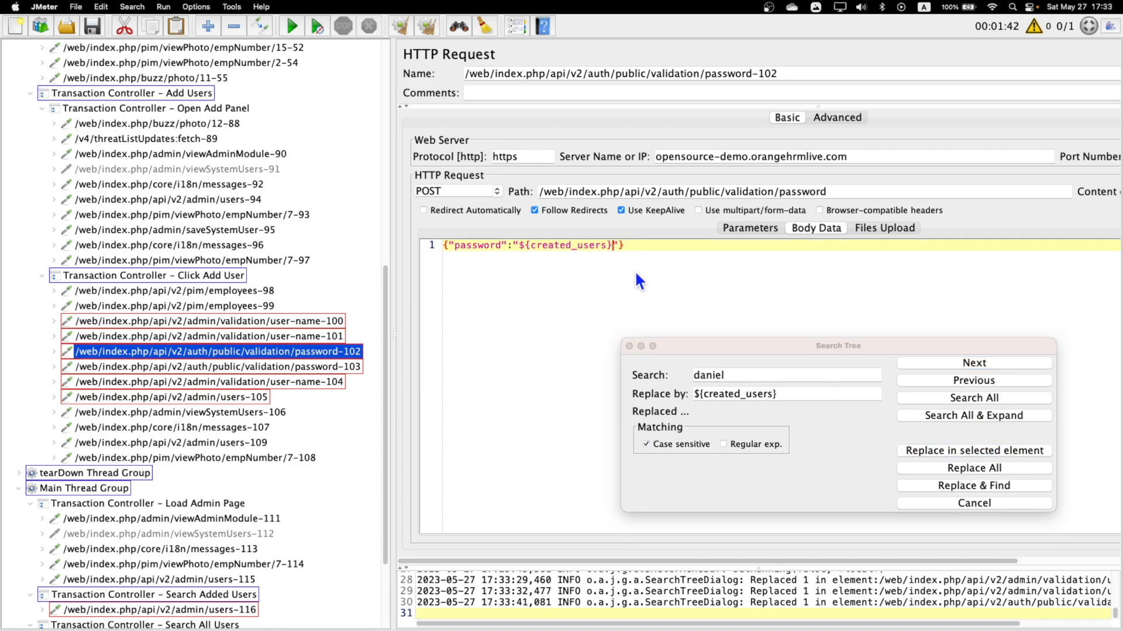
click(946, 360)
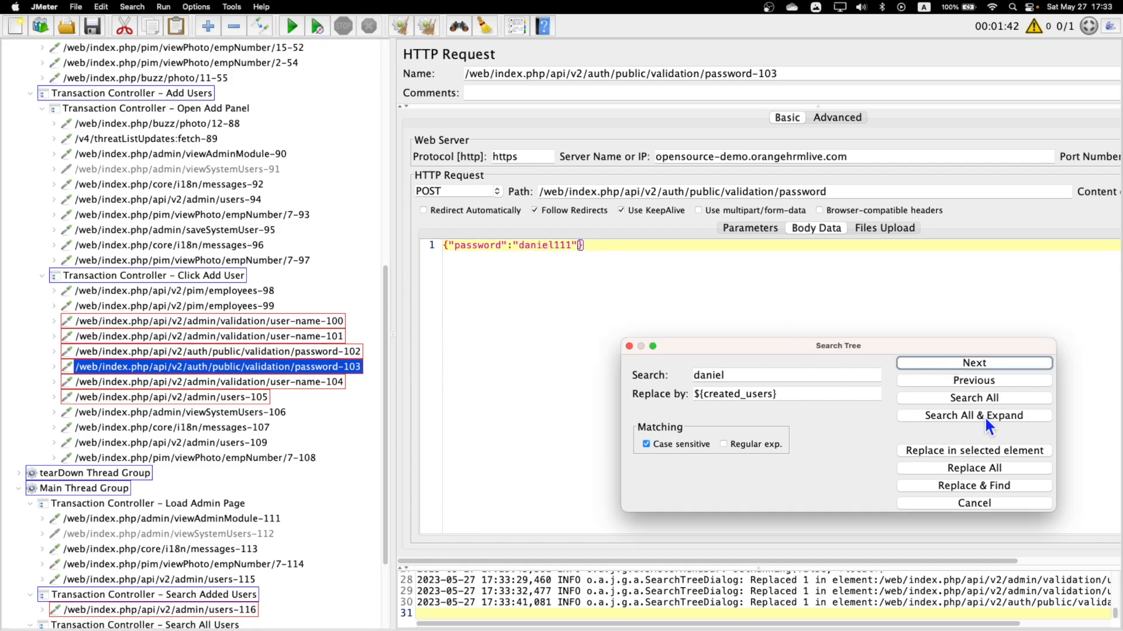
click(973, 450)
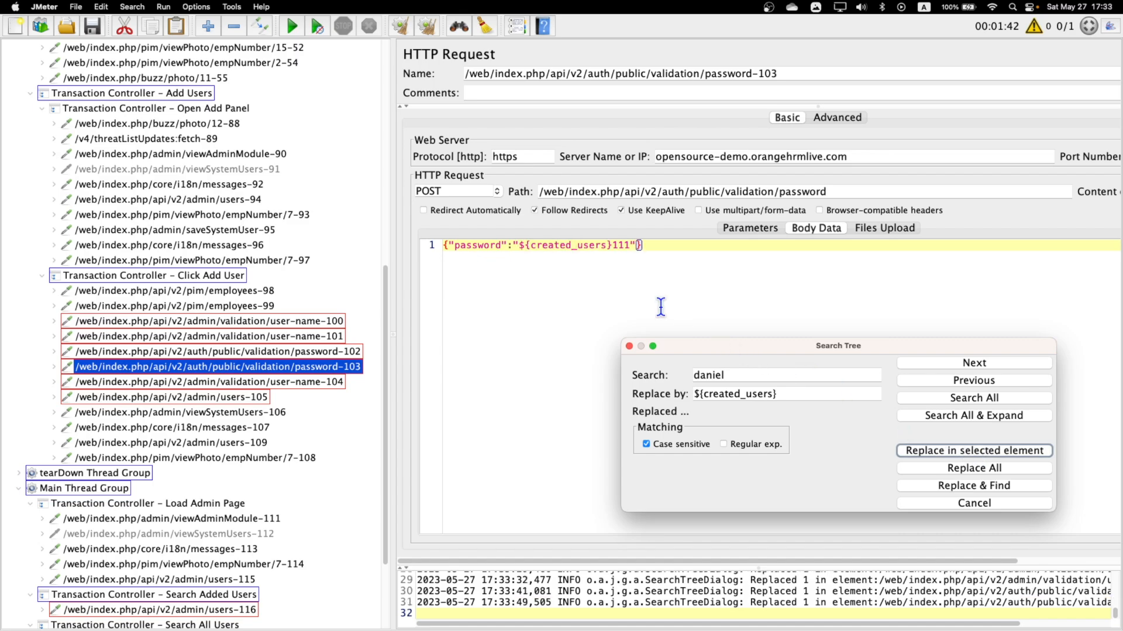
click(632, 245)
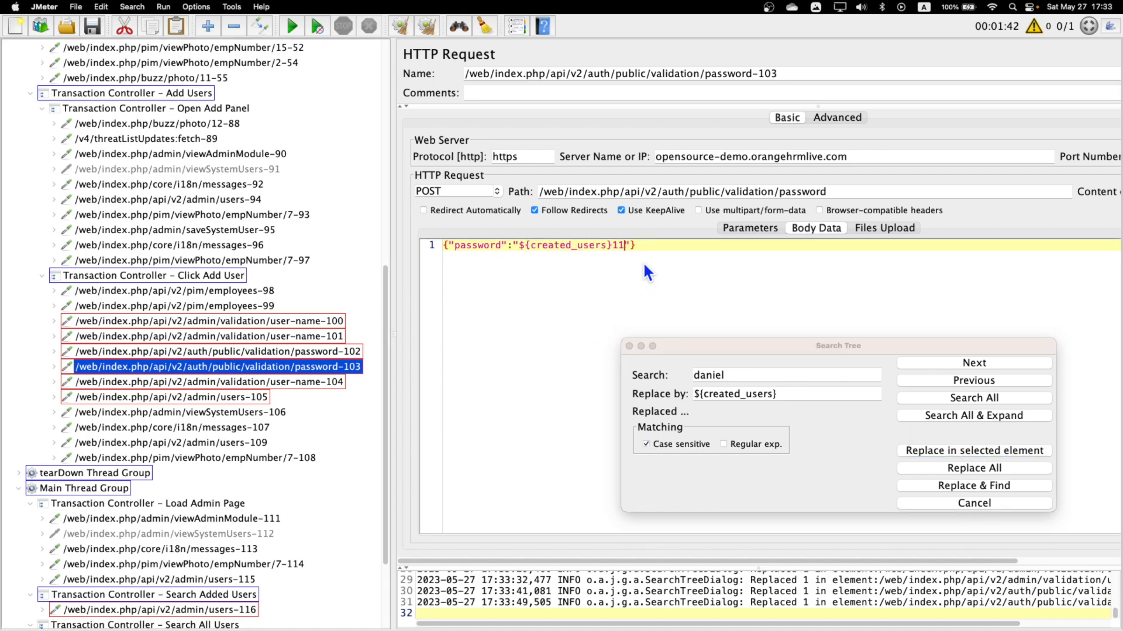
Set the userName value of the user-name-104 request to ${created_users}, without the trailing digits.
click(979, 363)
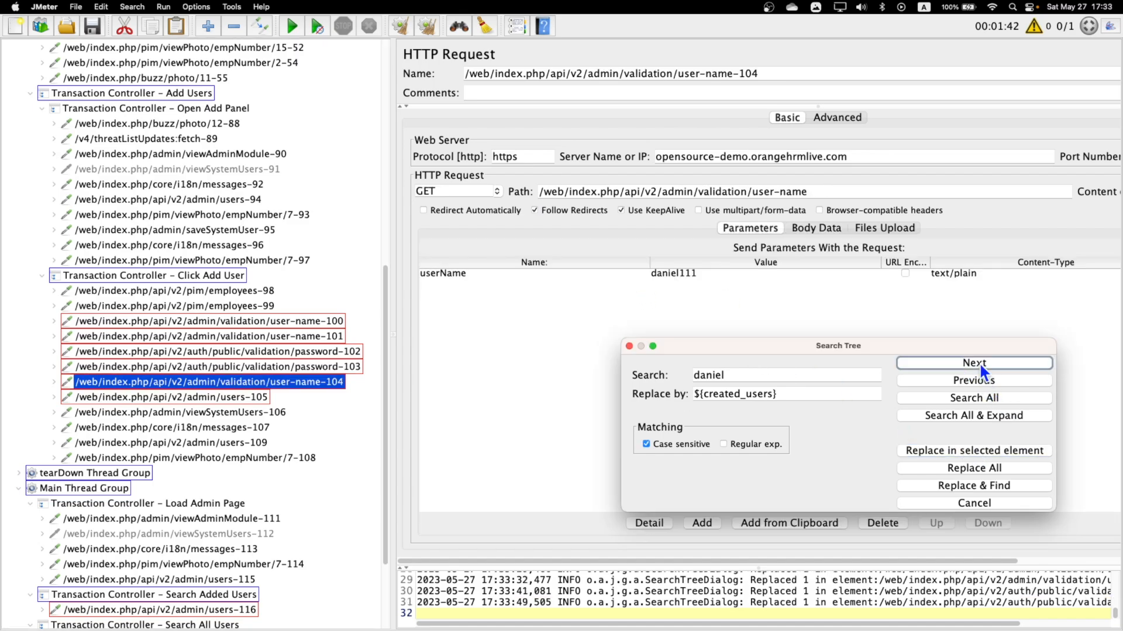
click(977, 450)
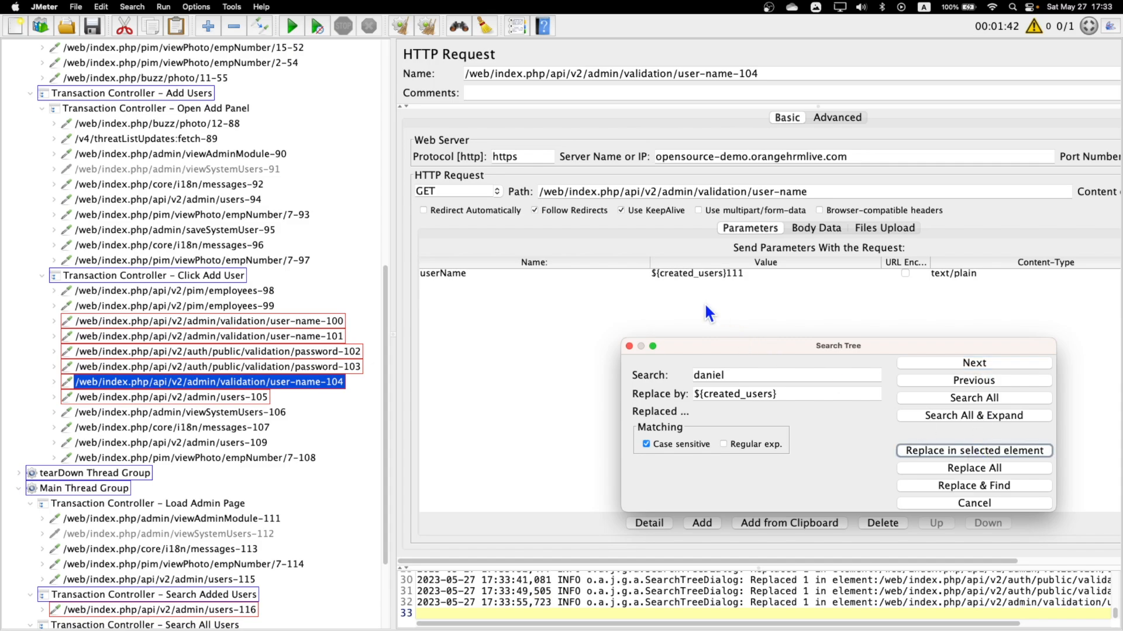
double_click(741, 273)
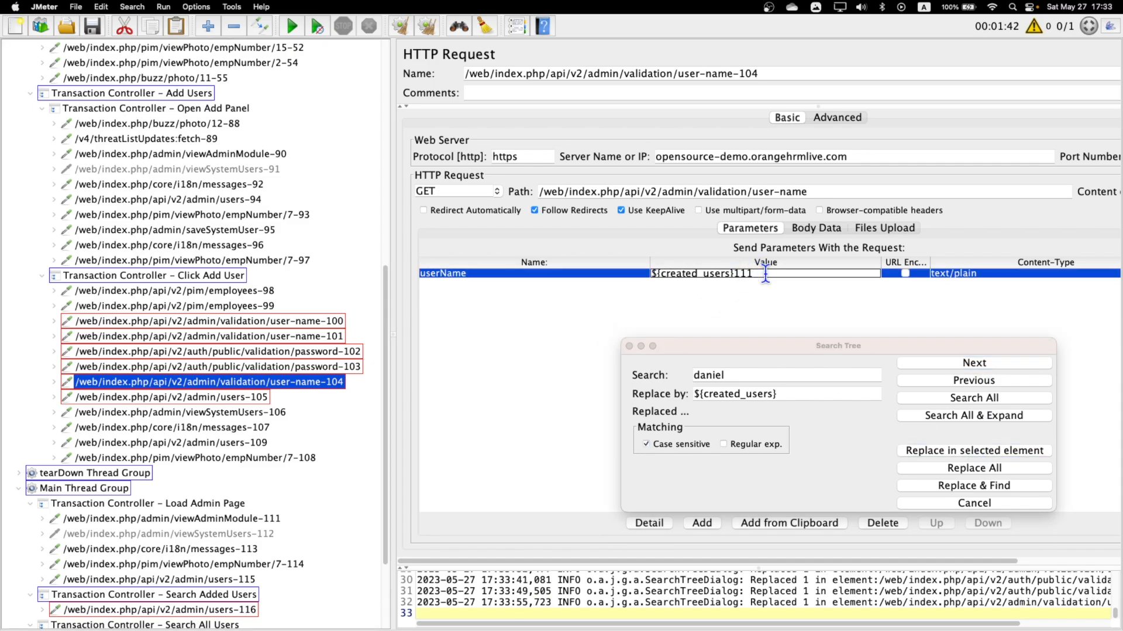
key(BackSpace)
key(BackSpace)
key(BackSpace)
Replace all remaining occurrences of the hard-coded name with ${created_users} and strip the digits after it from the users-105 username.
click(972, 363)
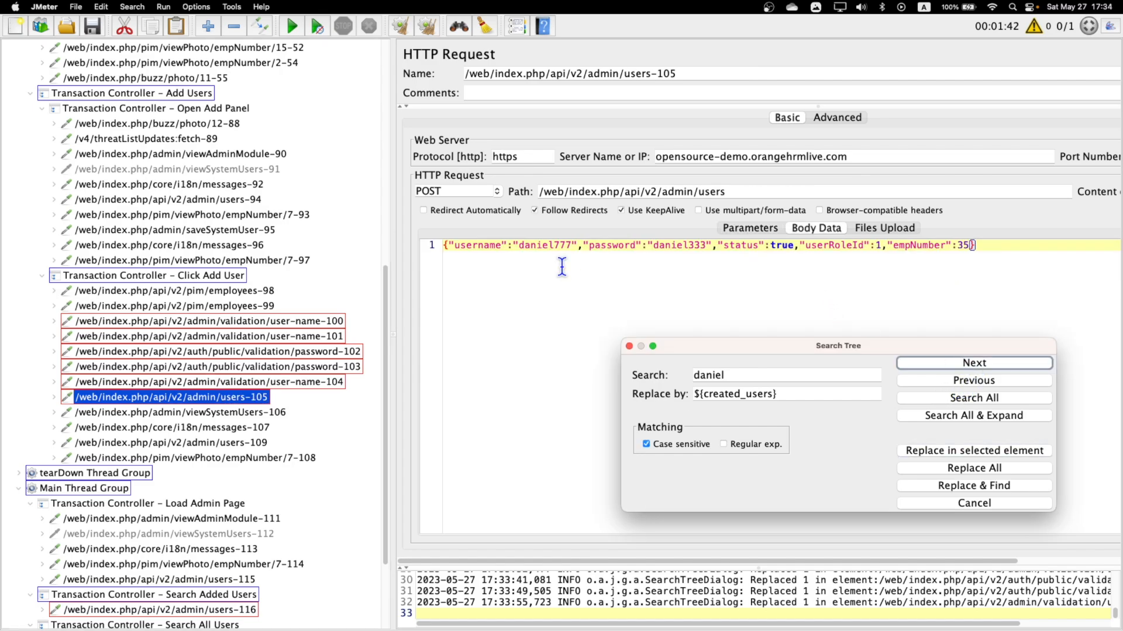
click(971, 468)
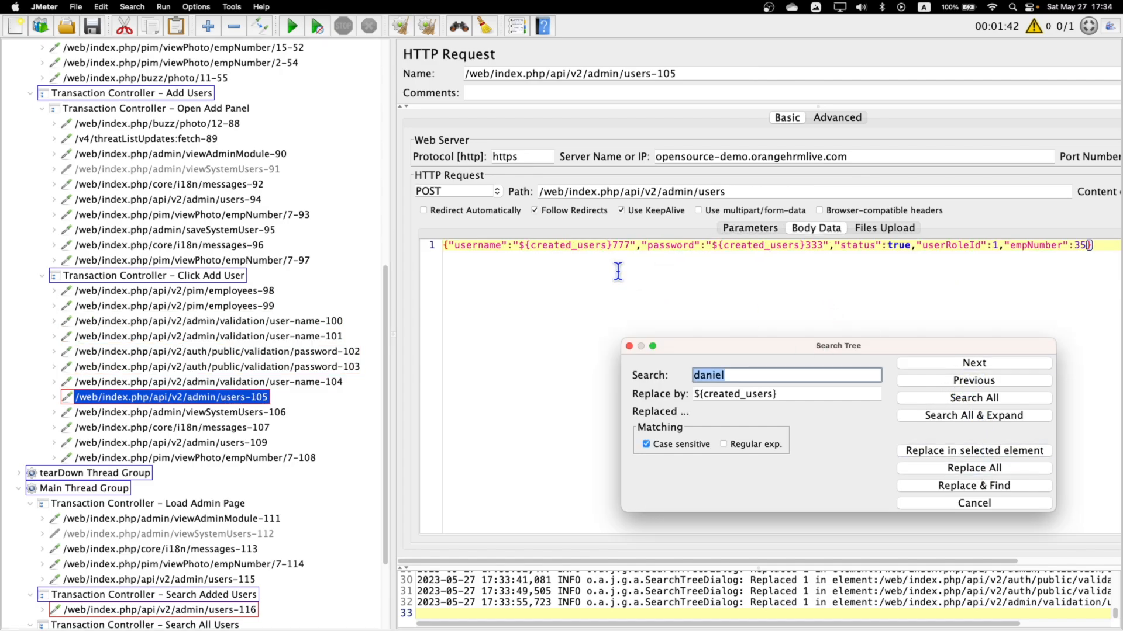
click(629, 245)
key(BackSpace)
key(BackSpace)
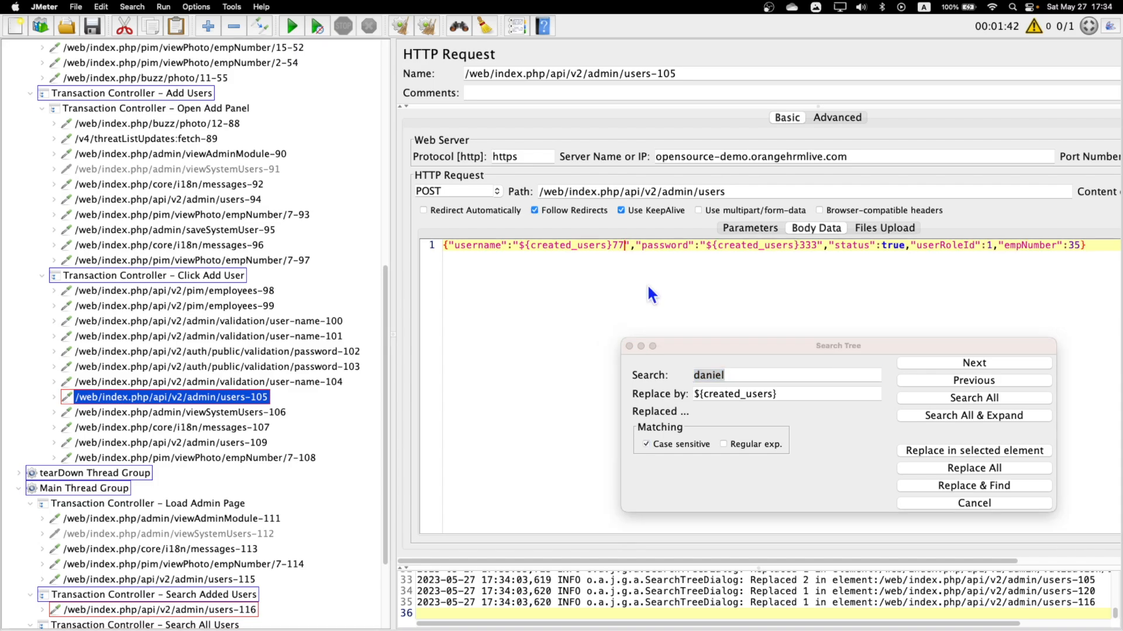
Find the users-120 request under Delete Users and set its username parameter to exactly ${created_users}.
click(981, 362)
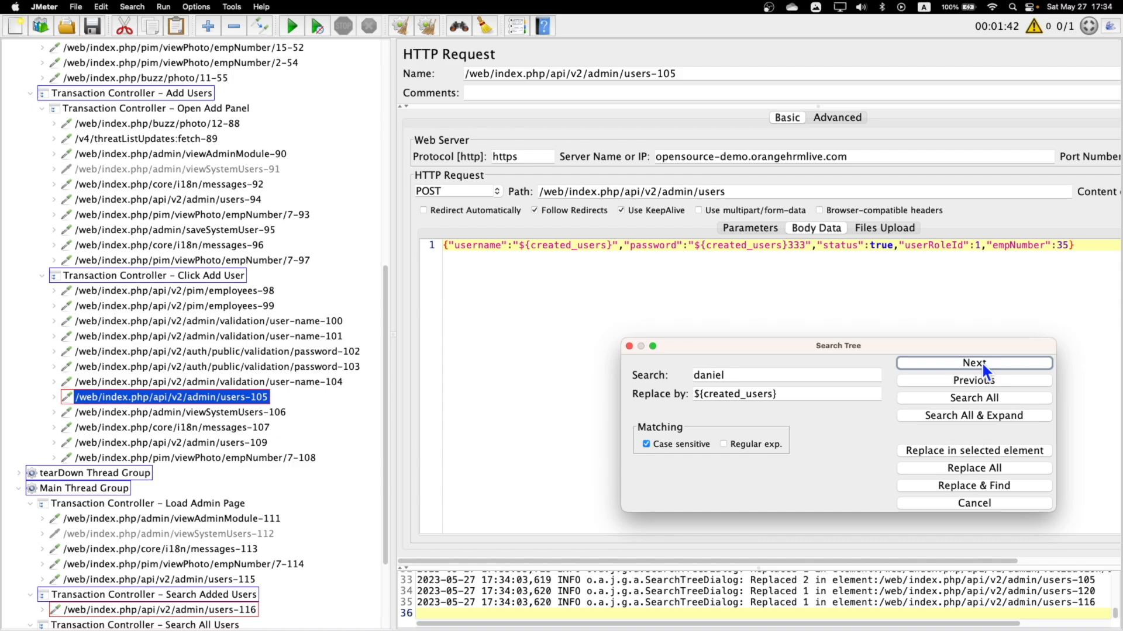
click(981, 361)
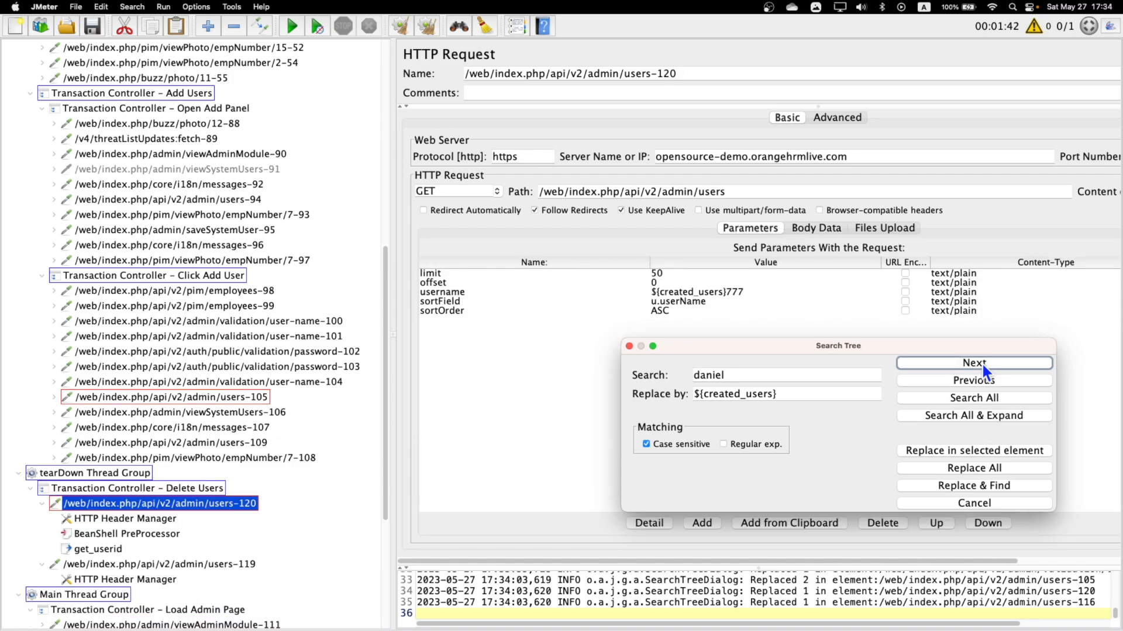
double_click(732, 290)
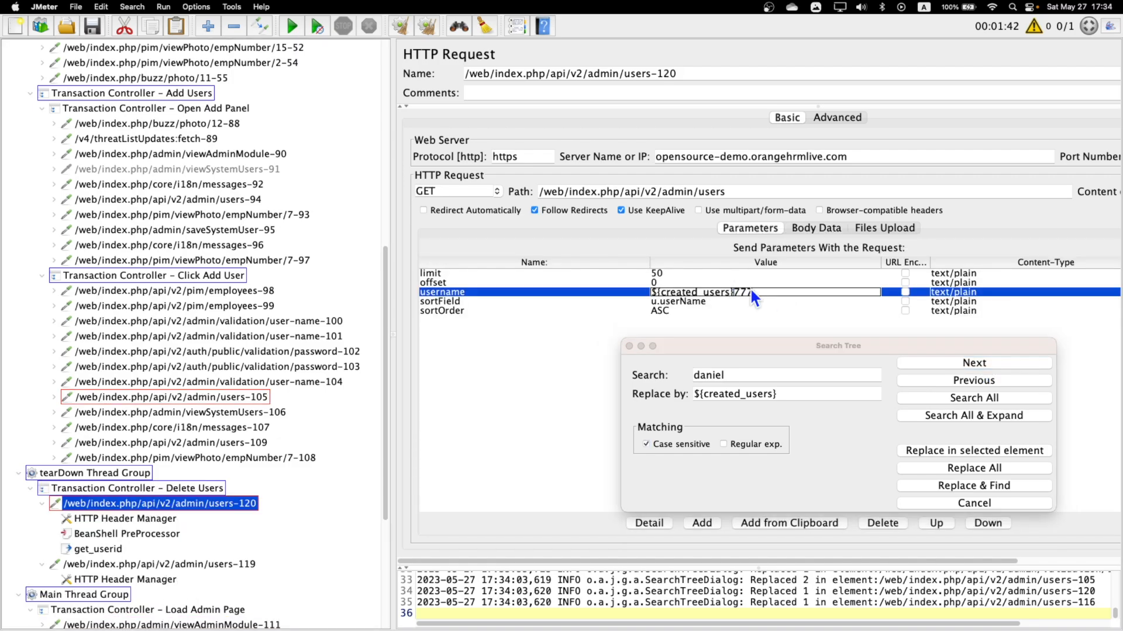
key(BackSpace)
key(BackSpace)
key(BackSpace)
Find the users-116 request under Search Added Users and set its username parameter to exactly ${created_users}.
click(957, 363)
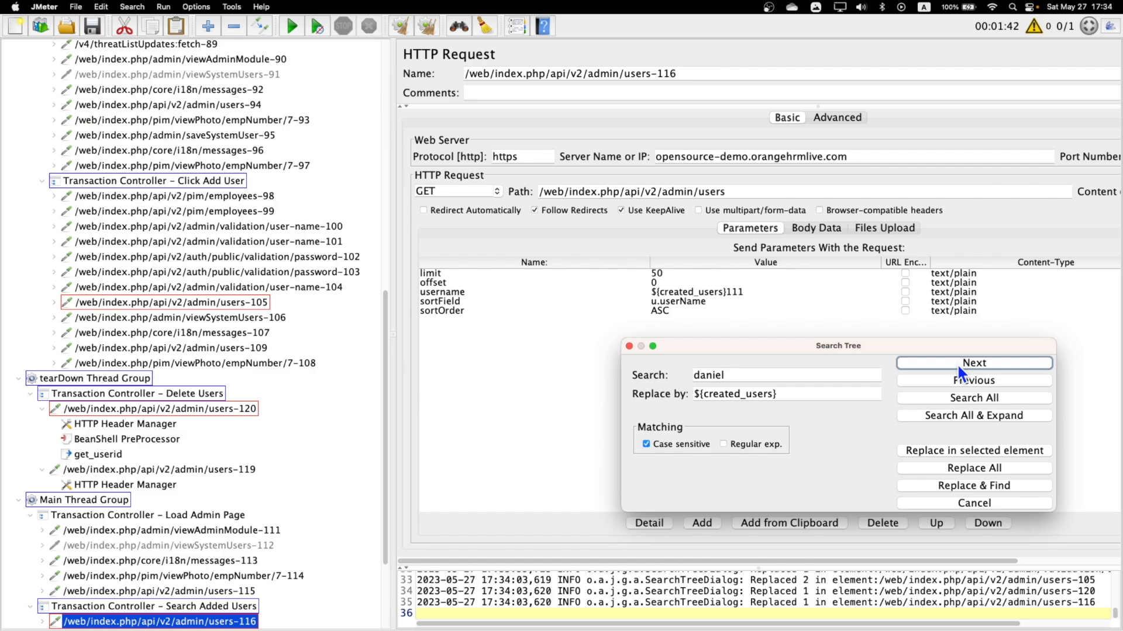
double_click(735, 292)
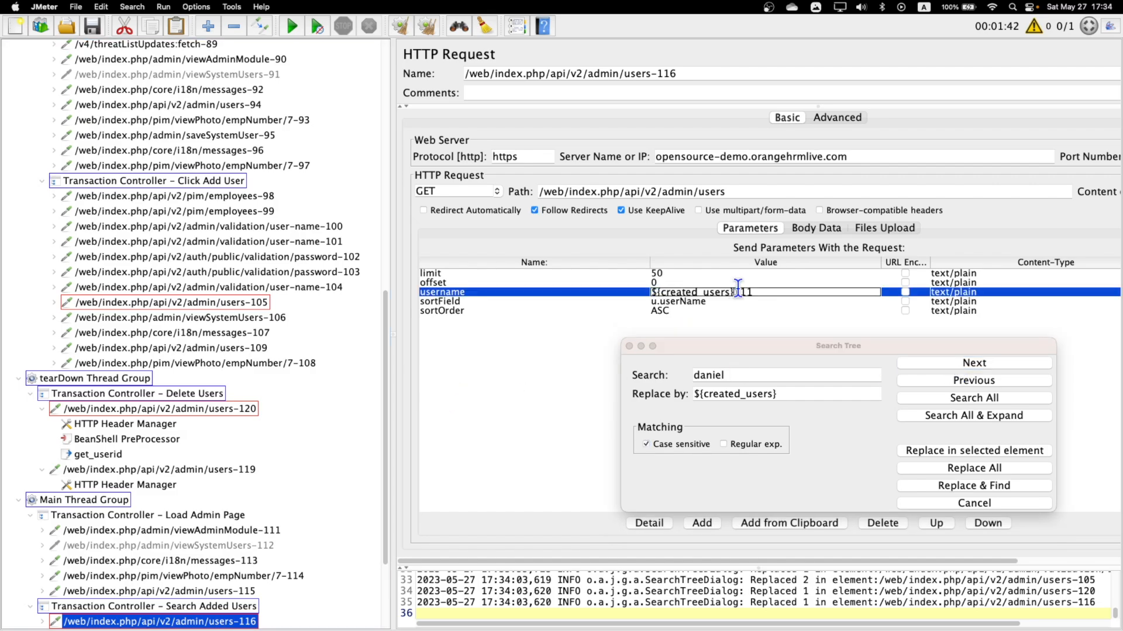
key(BackSpace)
key(BackSpace)
key(BackSpace)
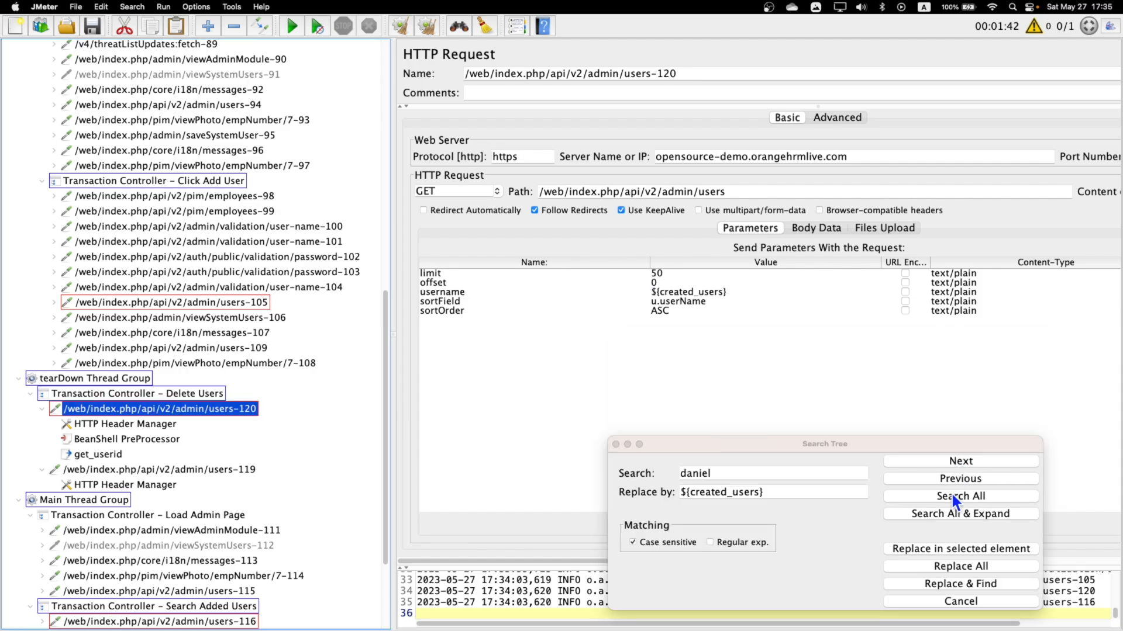
Search the whole test plan for remaining hard-coded names and check the username parameter of the users-120 request.
click(952, 495)
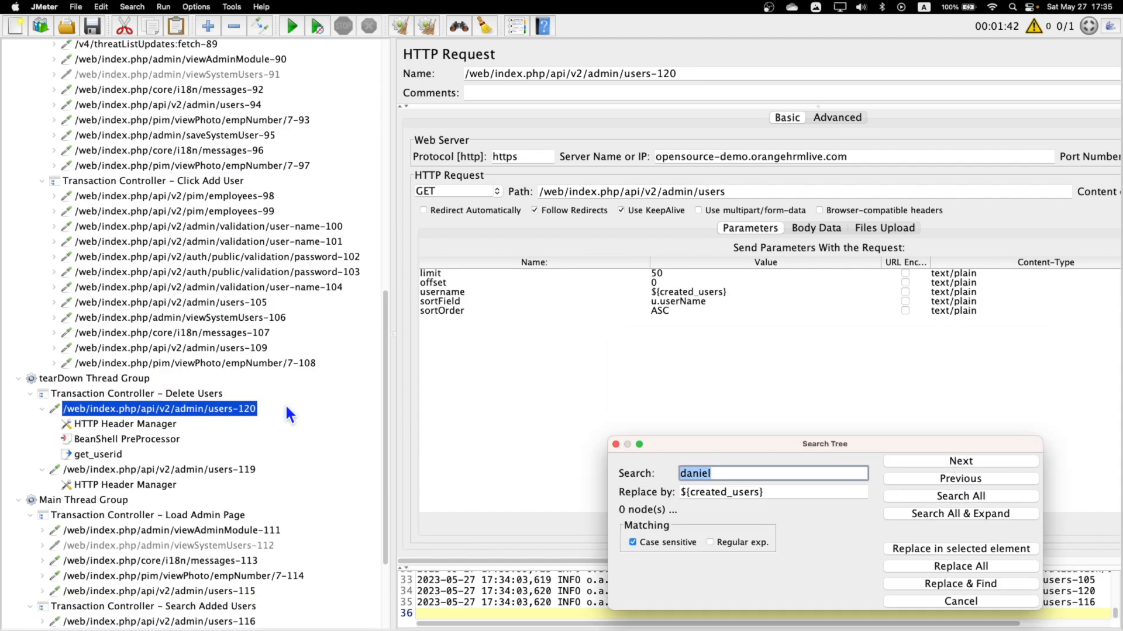
click(146, 438)
click(155, 410)
scroll(176, 411, down, 3)
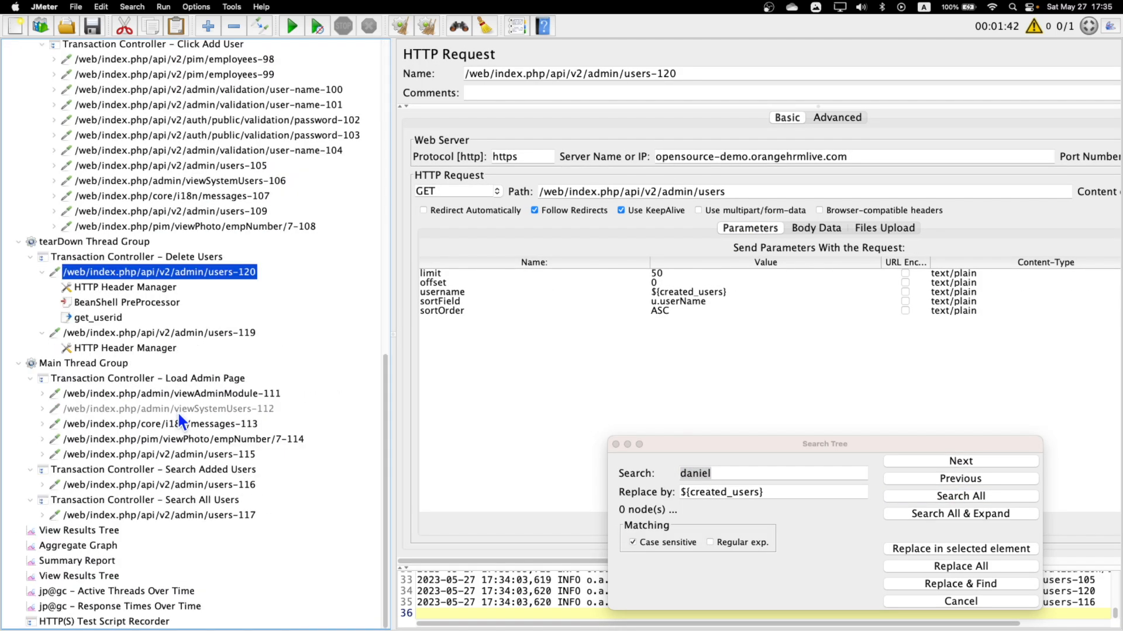
scroll(222, 292, up, 15)
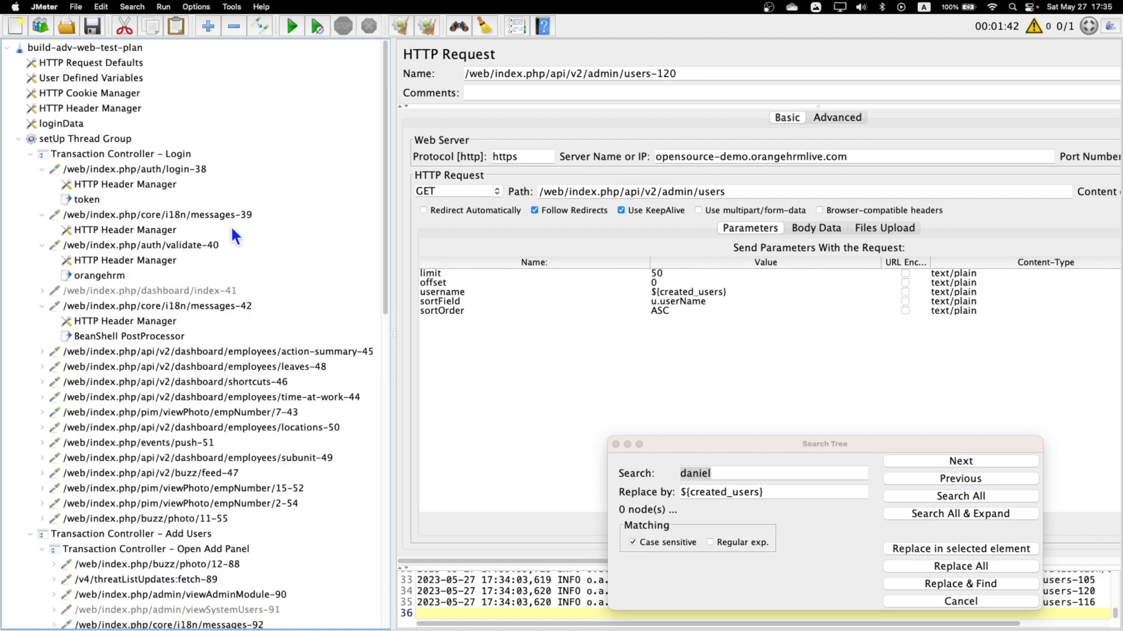
Review the loginData CSV file name and variable settings, and close the tree search.
click(70, 124)
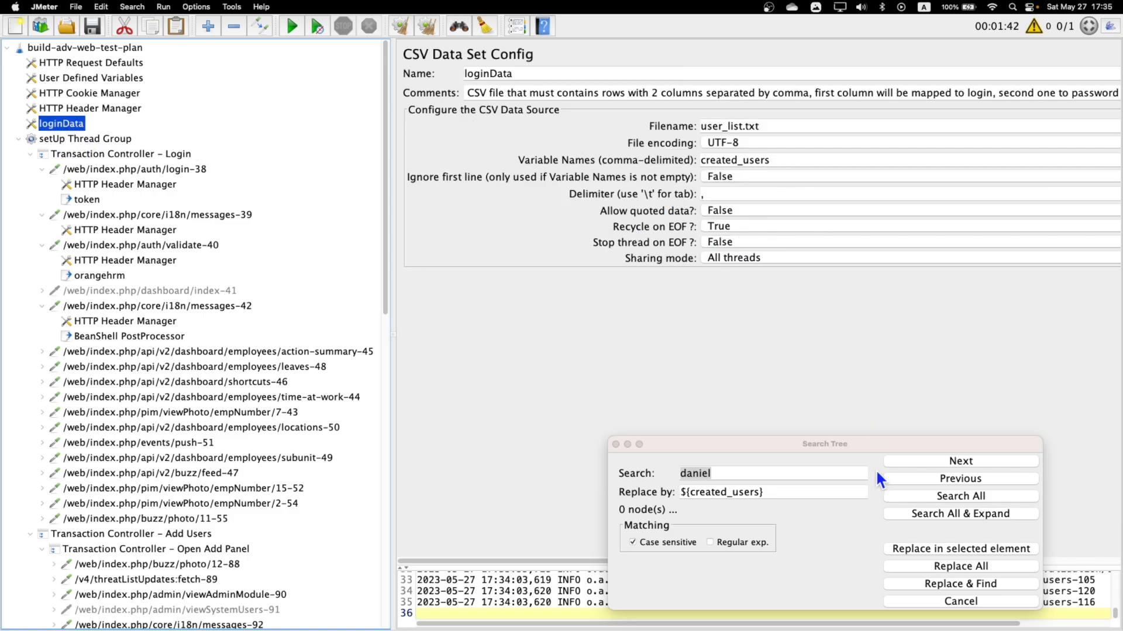
click(873, 441)
drag(873, 441, 767, 322)
drag(768, 127, 635, 118)
click(510, 324)
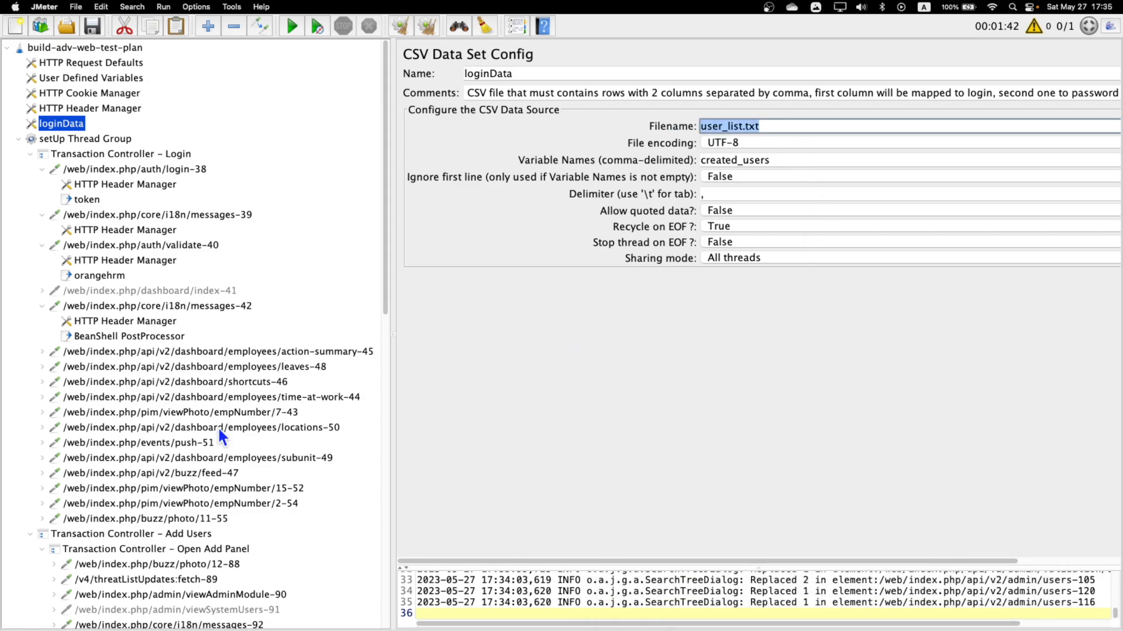
Set the loop count of the setUp Thread Group to 5.
scroll(205, 445, down, 20)
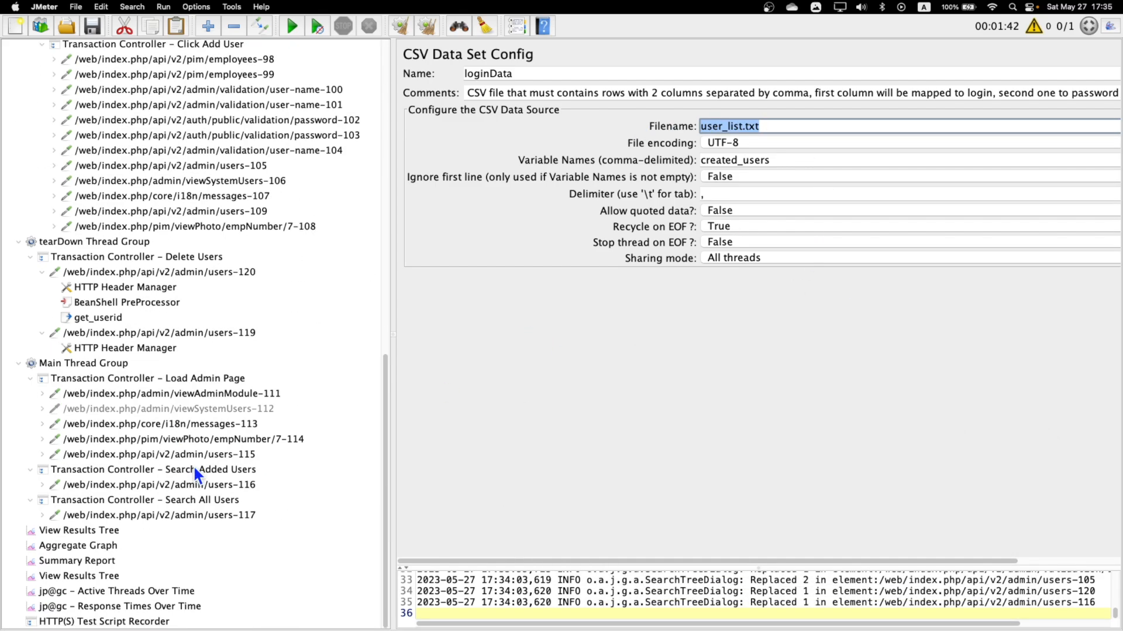
click(69, 531)
scroll(96, 186, up, 15)
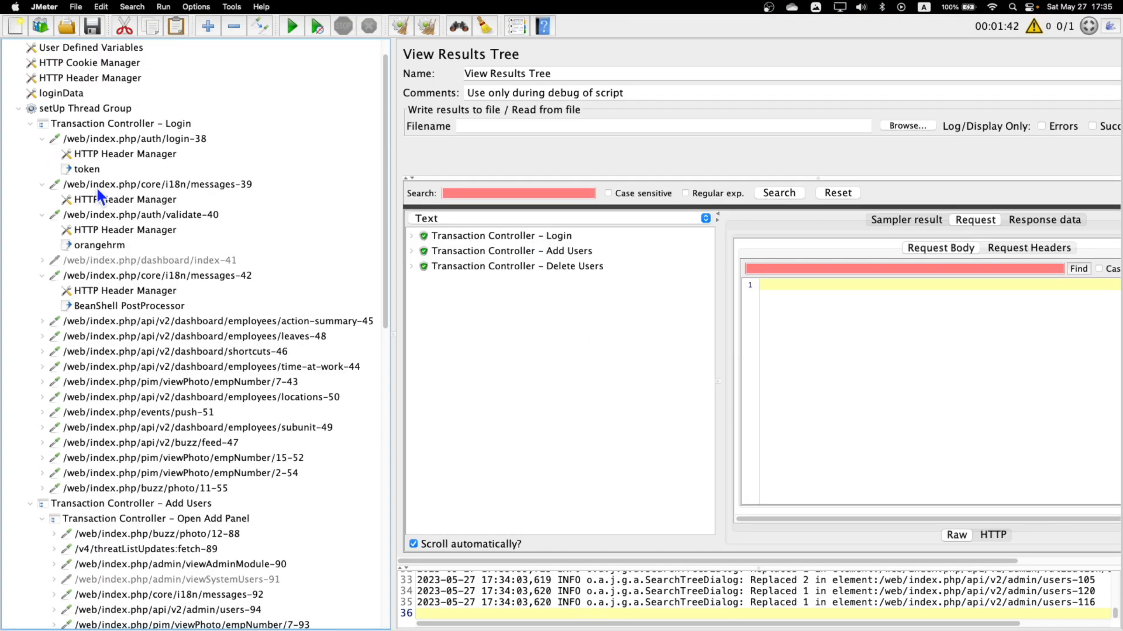
click(69, 107)
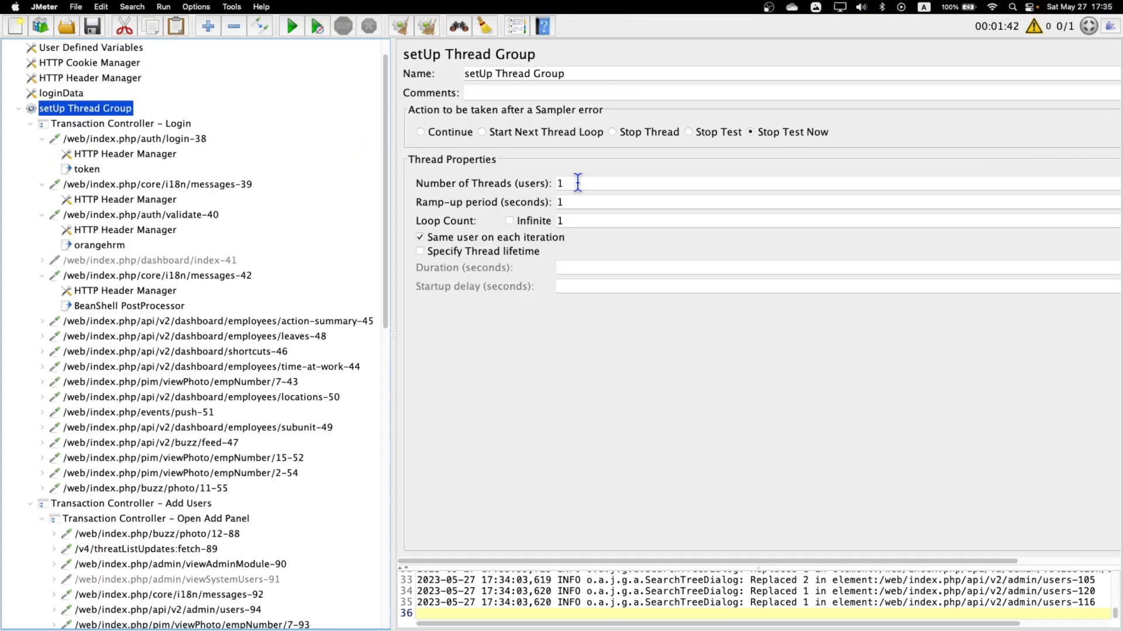
double_click(576, 221)
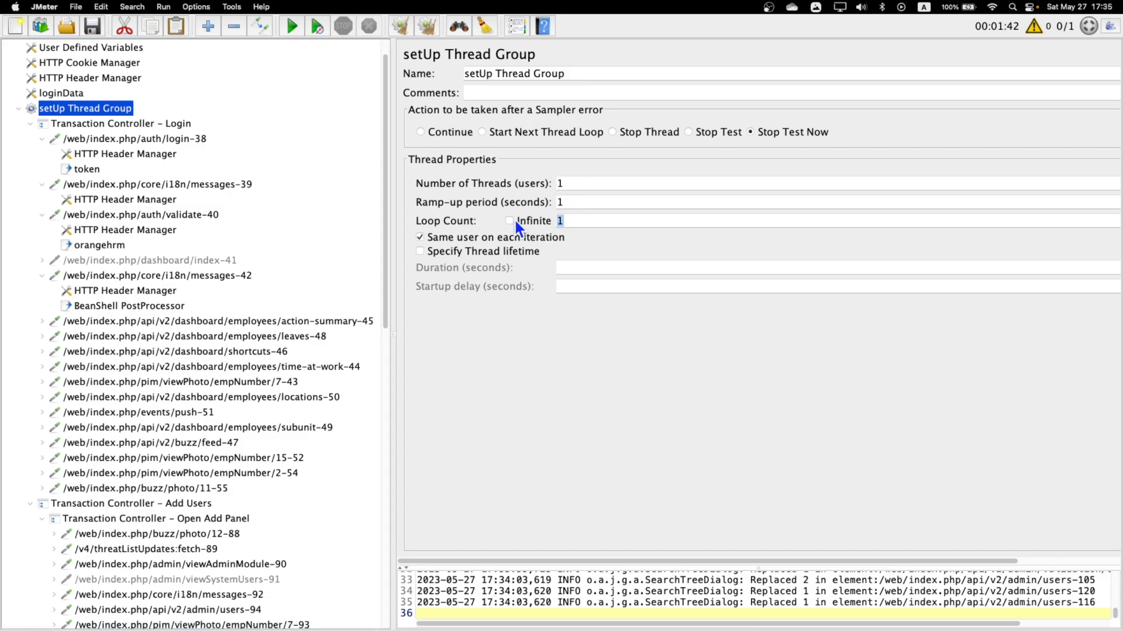
text(5)
double_click(571, 220)
Set the loop count of the tearDown Thread Group to 5.
scroll(139, 321, down, 15)
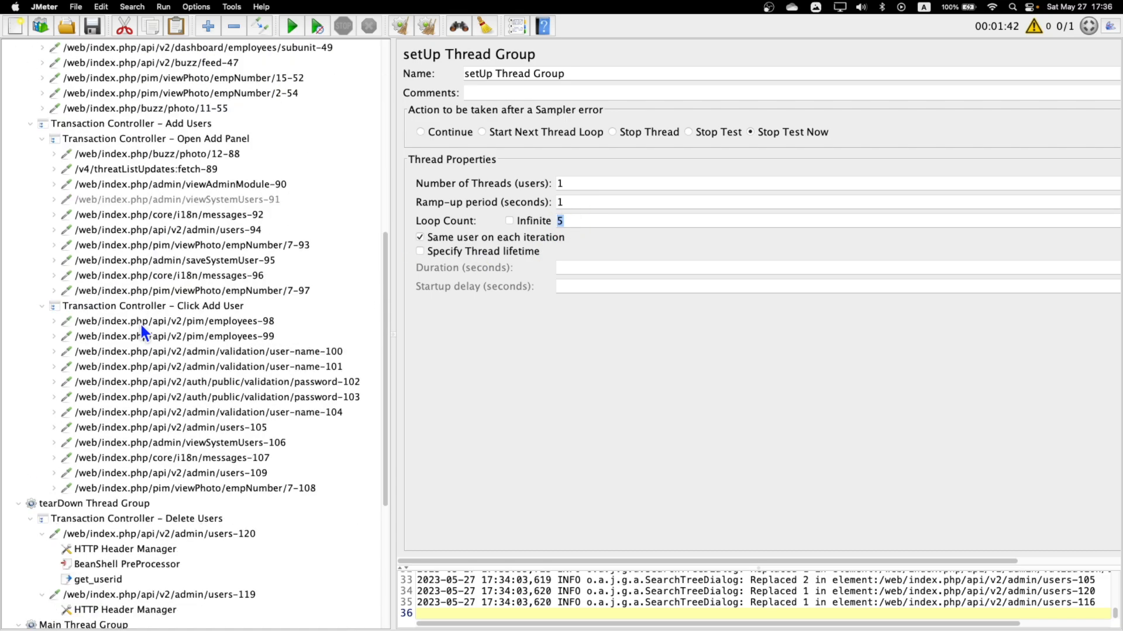
click(114, 367)
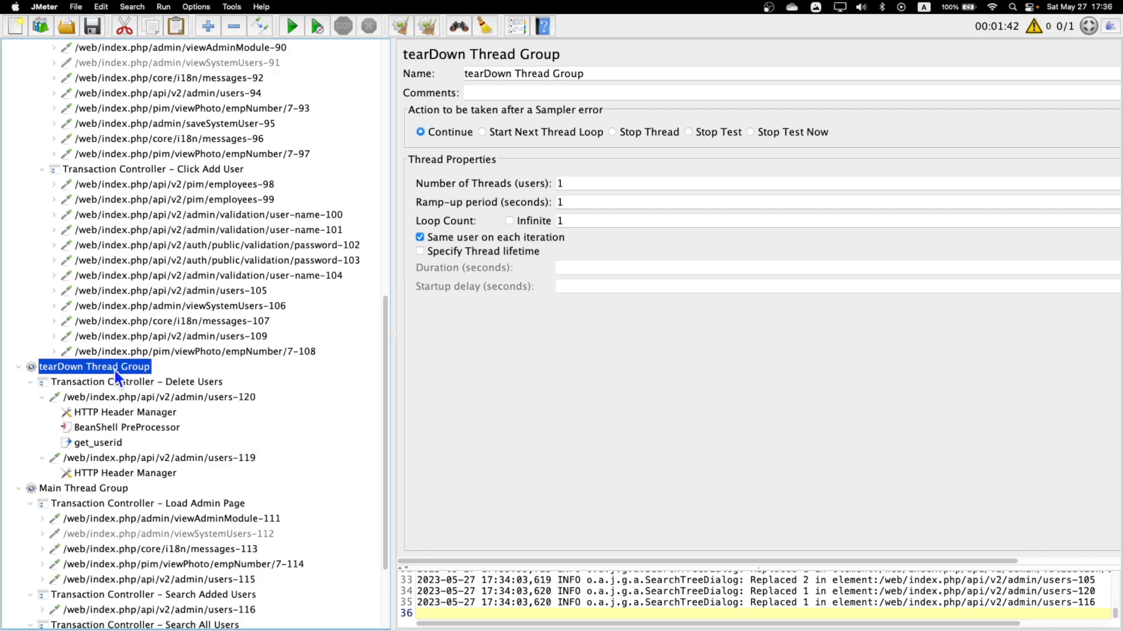
double_click(573, 221)
text(5)
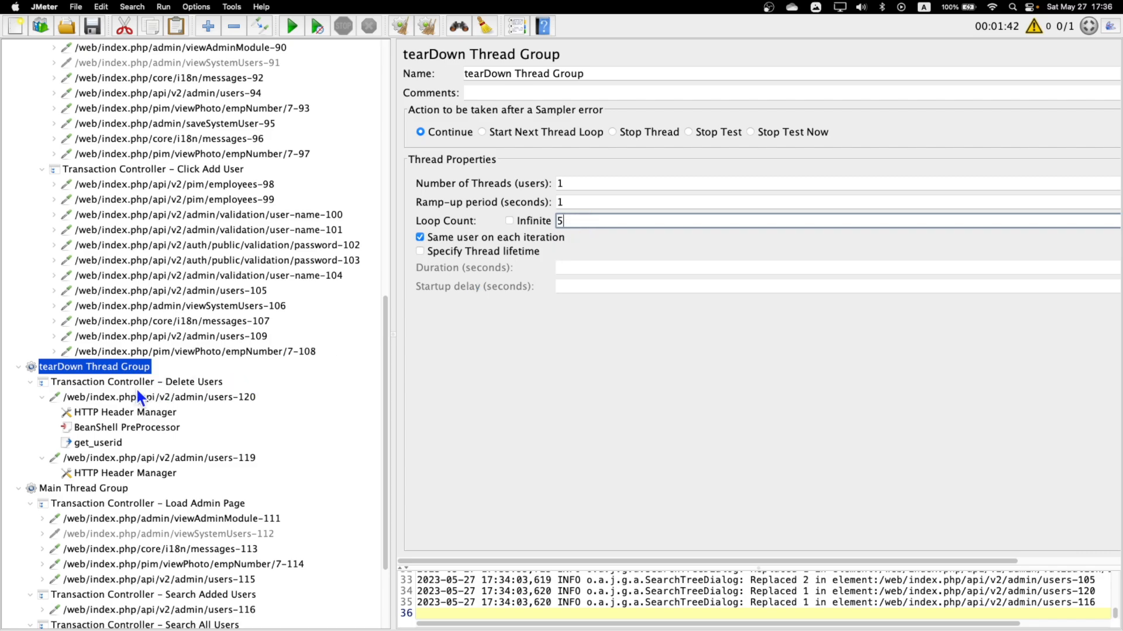
Configure the Main Thread Group with 5 threads, an infinite loop count and a specified thread lifetime of 60 seconds.
scroll(138, 393, down, 5)
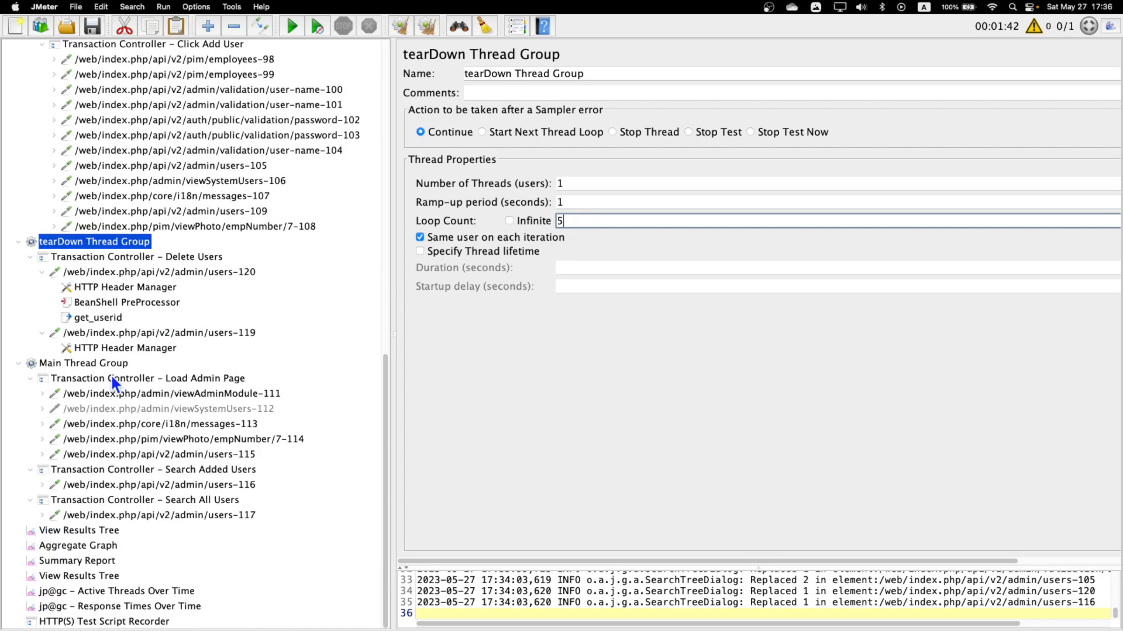
click(107, 363)
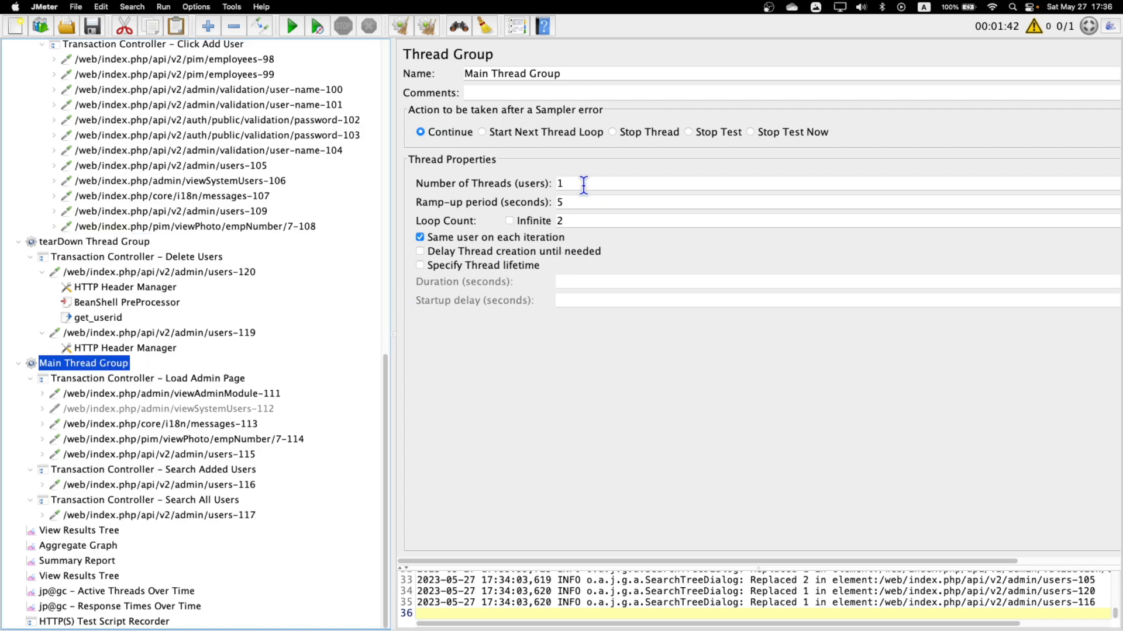
double_click(583, 185)
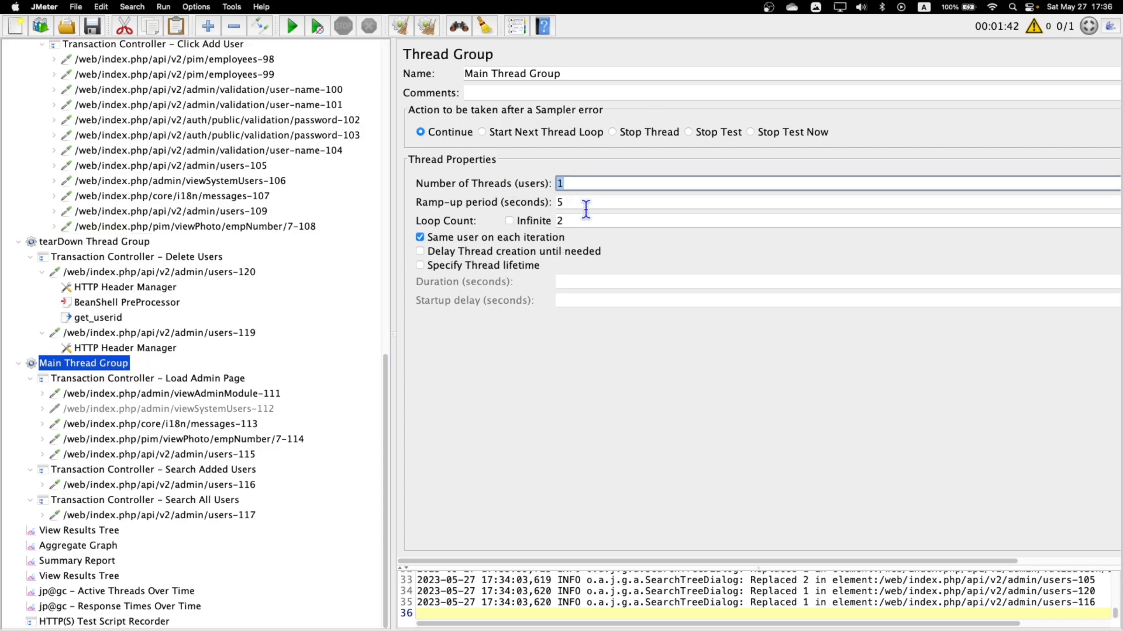
text(5)
double_click(573, 203)
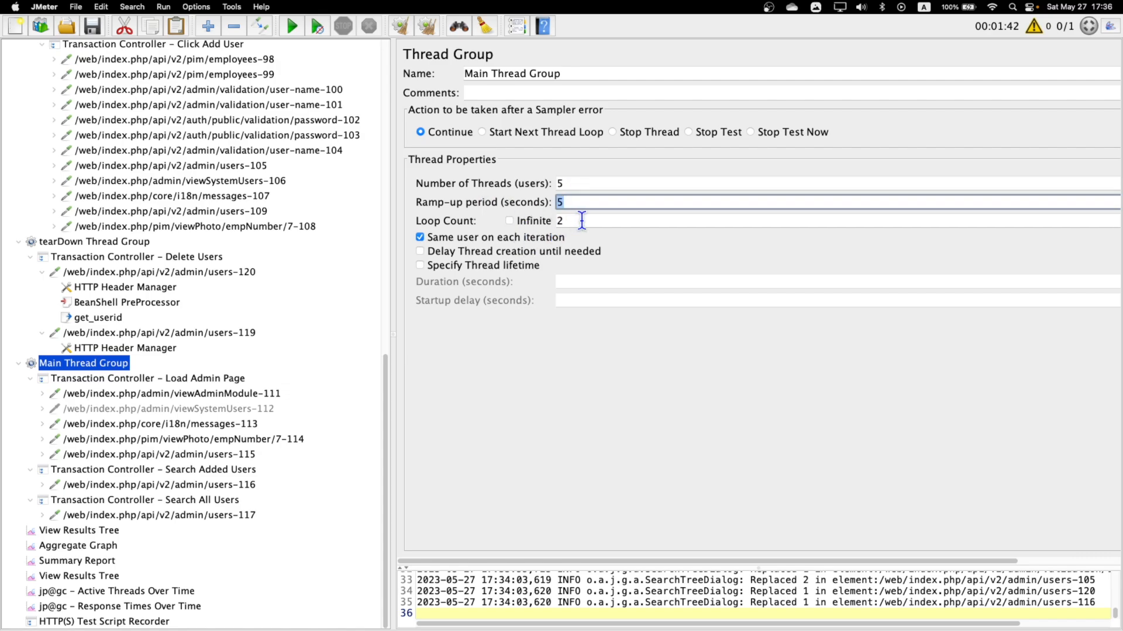
click(509, 220)
click(421, 265)
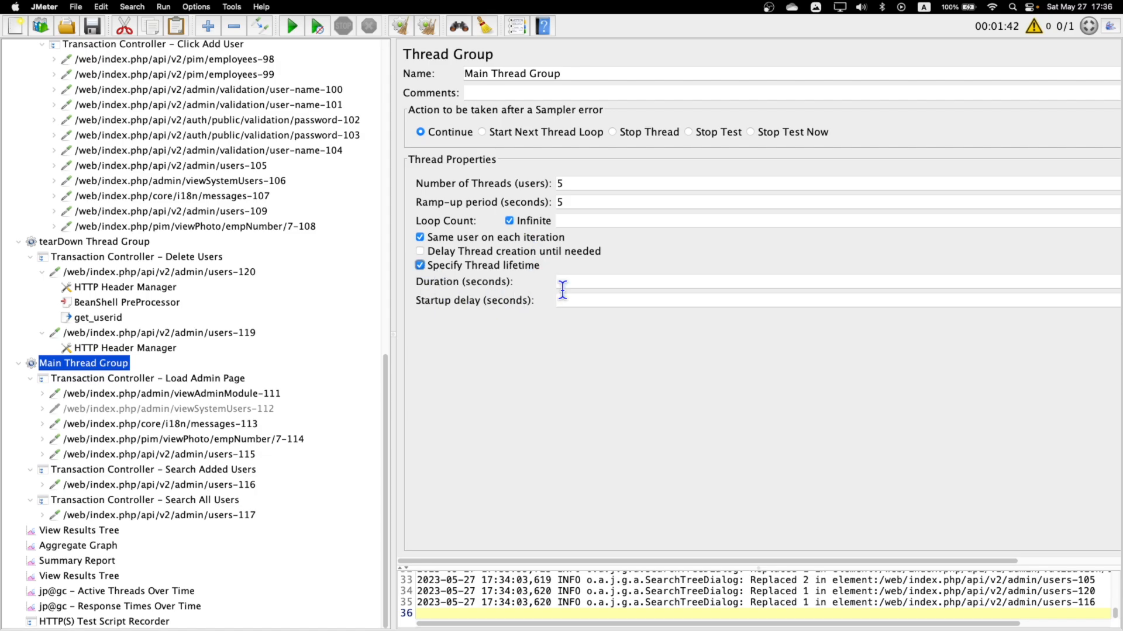
click(592, 283)
text(60)
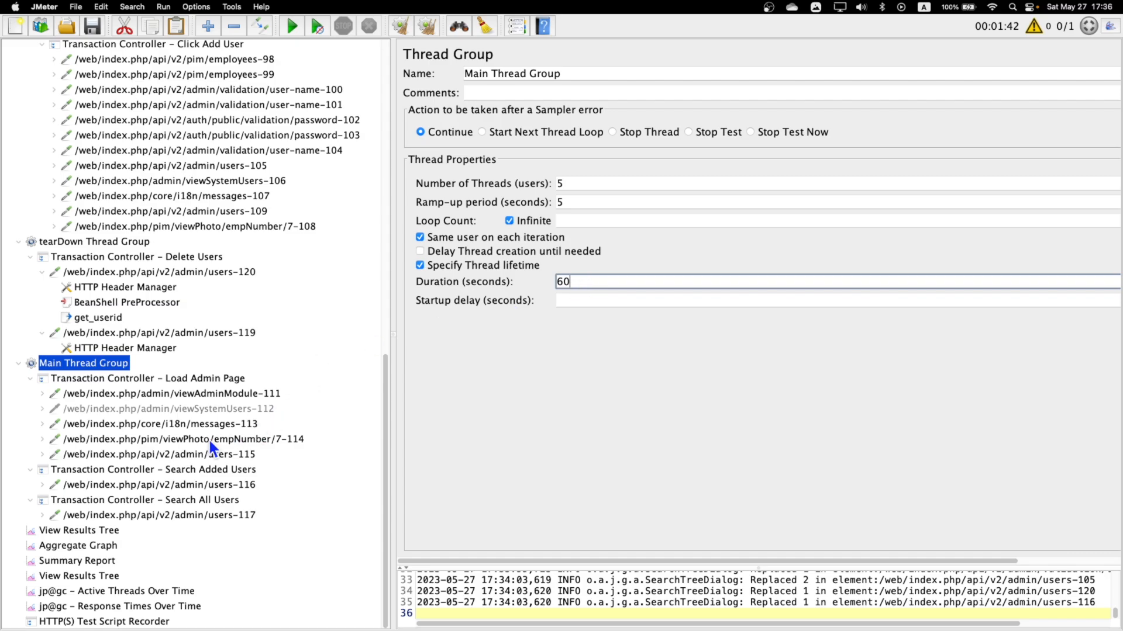
Clear all previous results from the first View Results Tree listener and run the test plan.
click(82, 532)
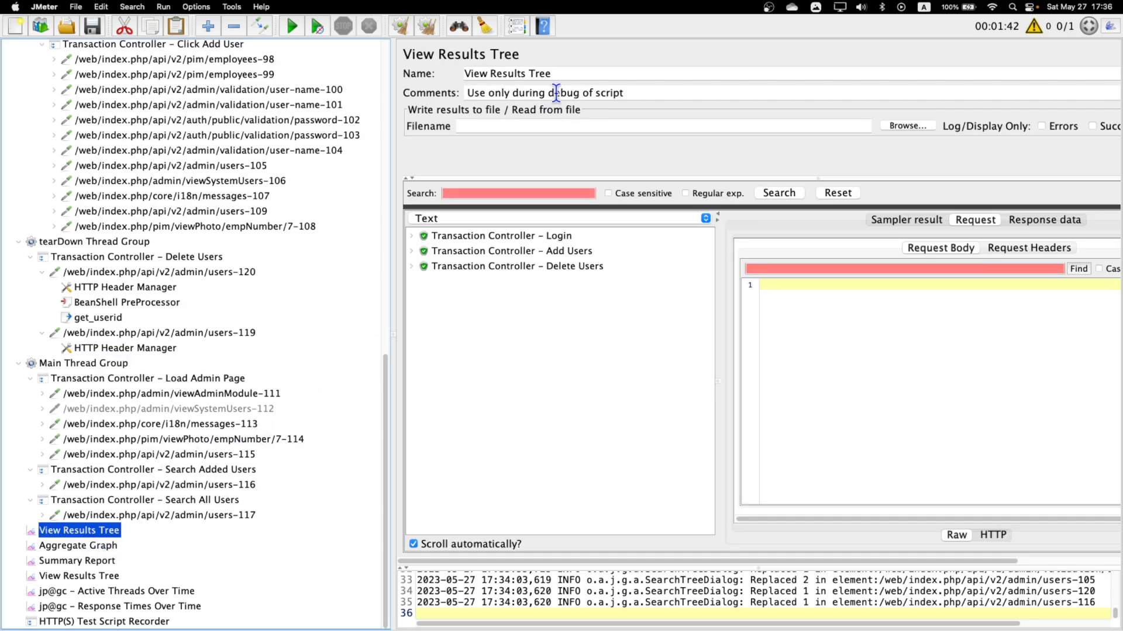
click(435, 32)
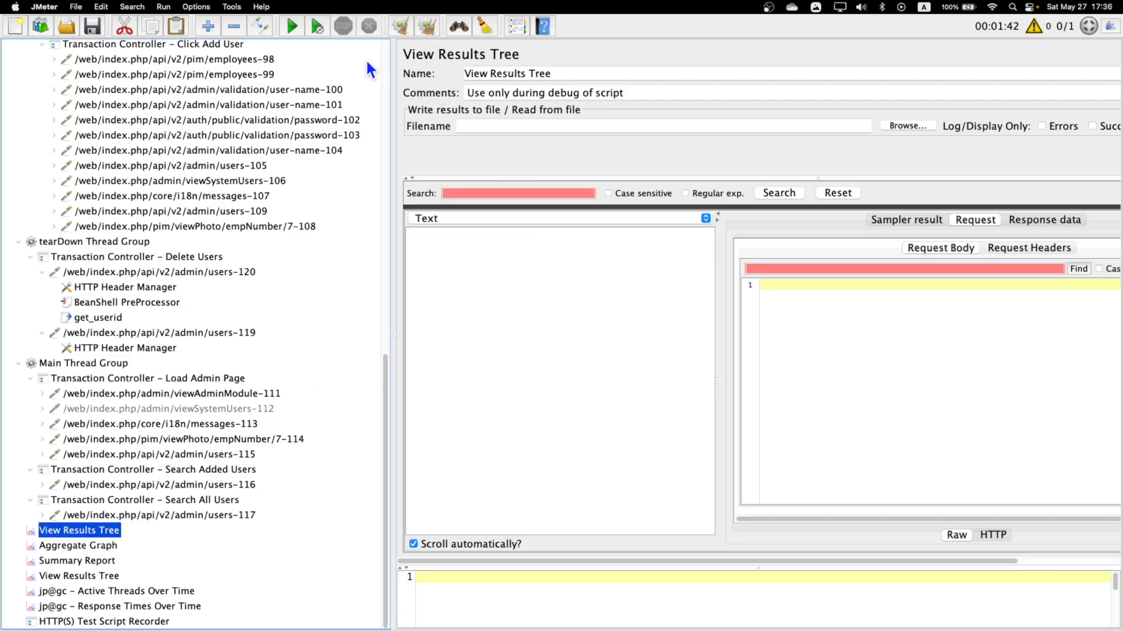
click(290, 25)
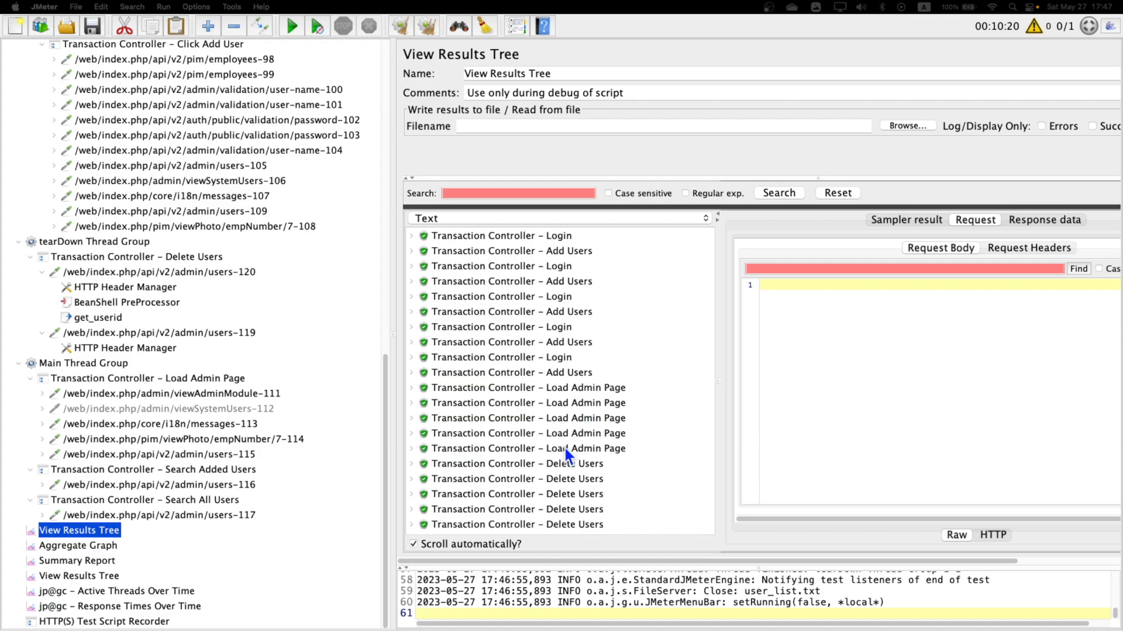
Inspect the users-105 request data under Click Add User in the last Add Users transaction result.
click(564, 311)
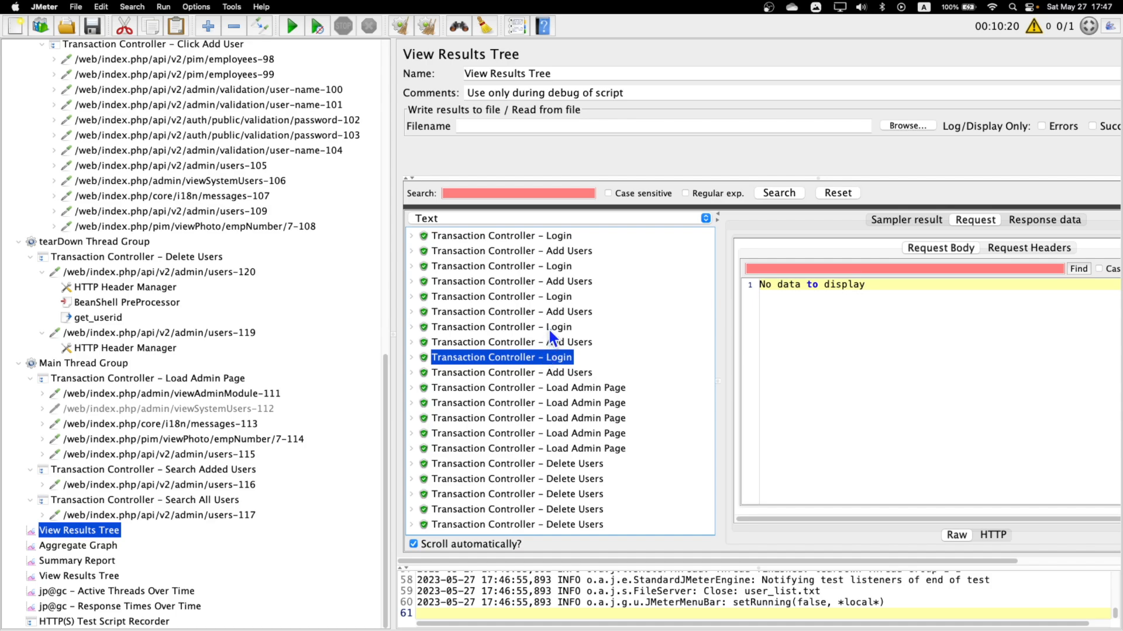
click(456, 376)
click(417, 376)
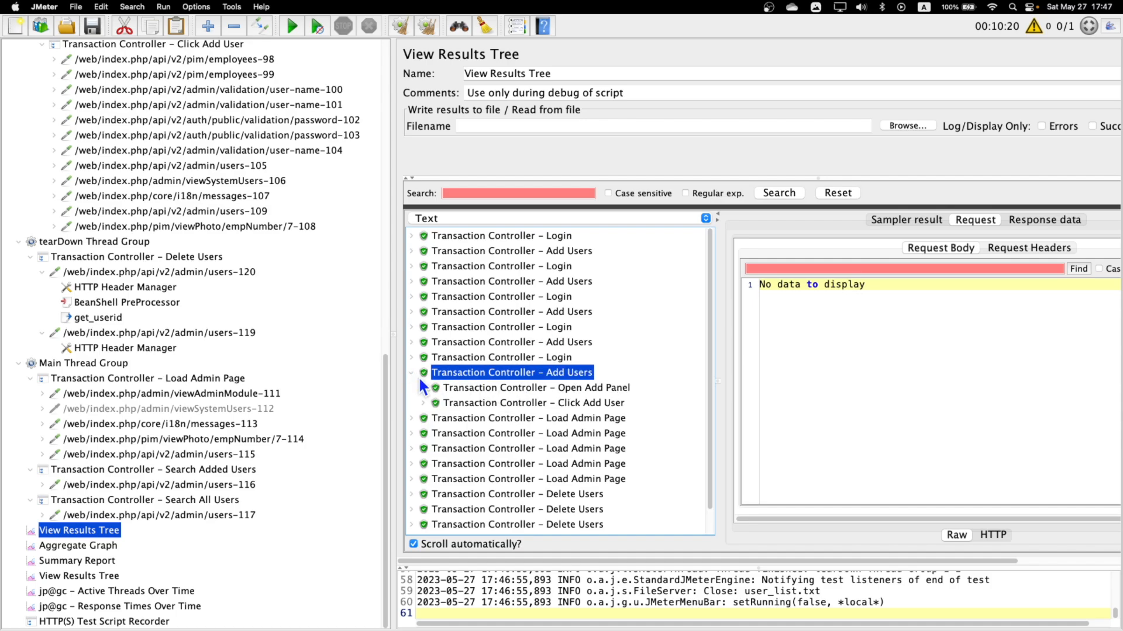
click(554, 390)
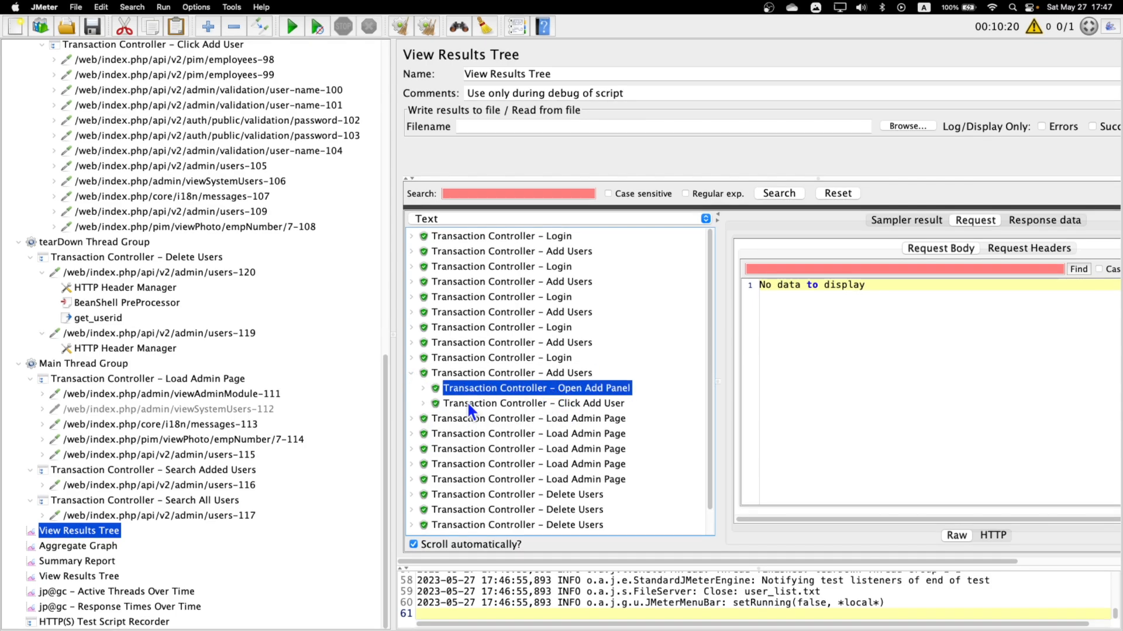
click(422, 403)
click(622, 434)
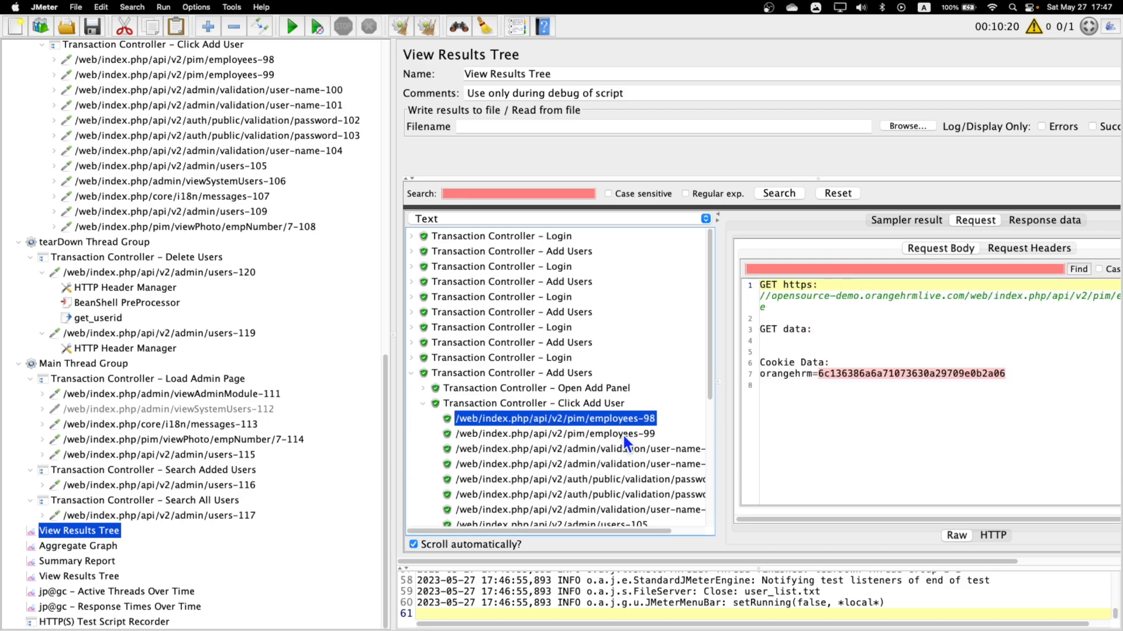
scroll(623, 434, down, 4)
scroll(624, 434, down, 3)
click(630, 306)
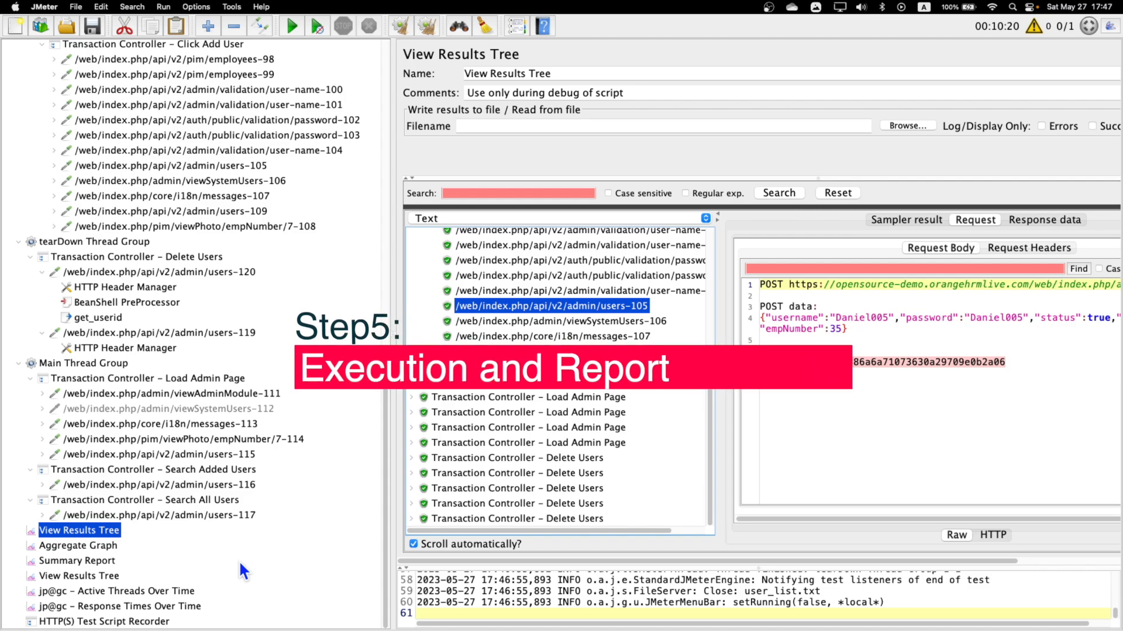
Collapse the setUp, tearDown and Main thread groups in the test plan tree.
scroll(233, 467, up, 15)
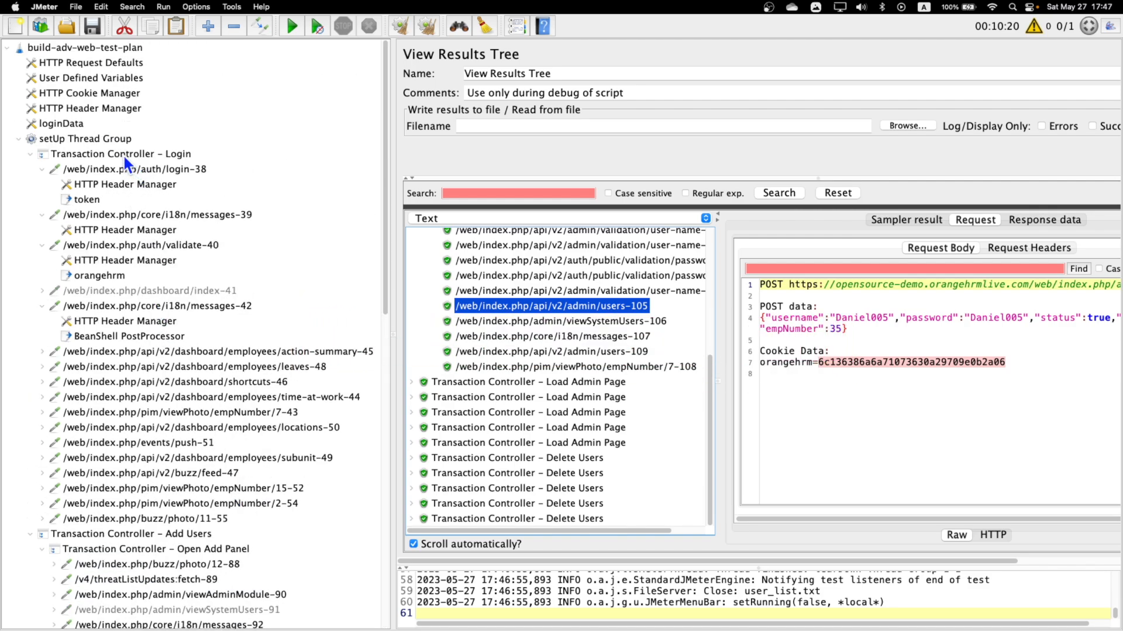
click(85, 139)
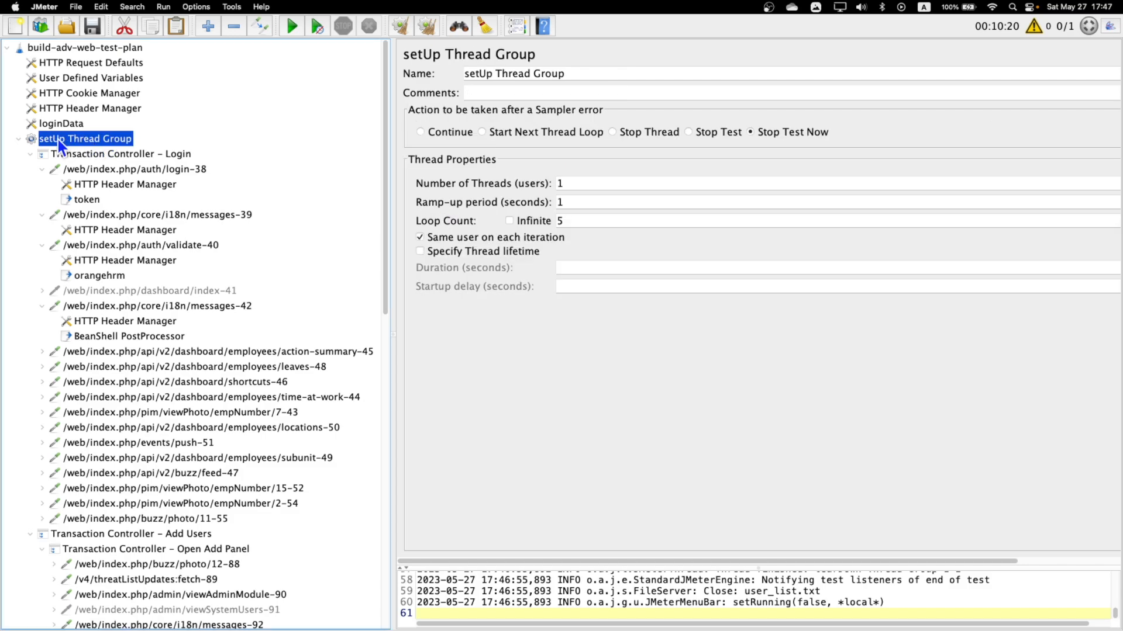
click(18, 139)
click(19, 155)
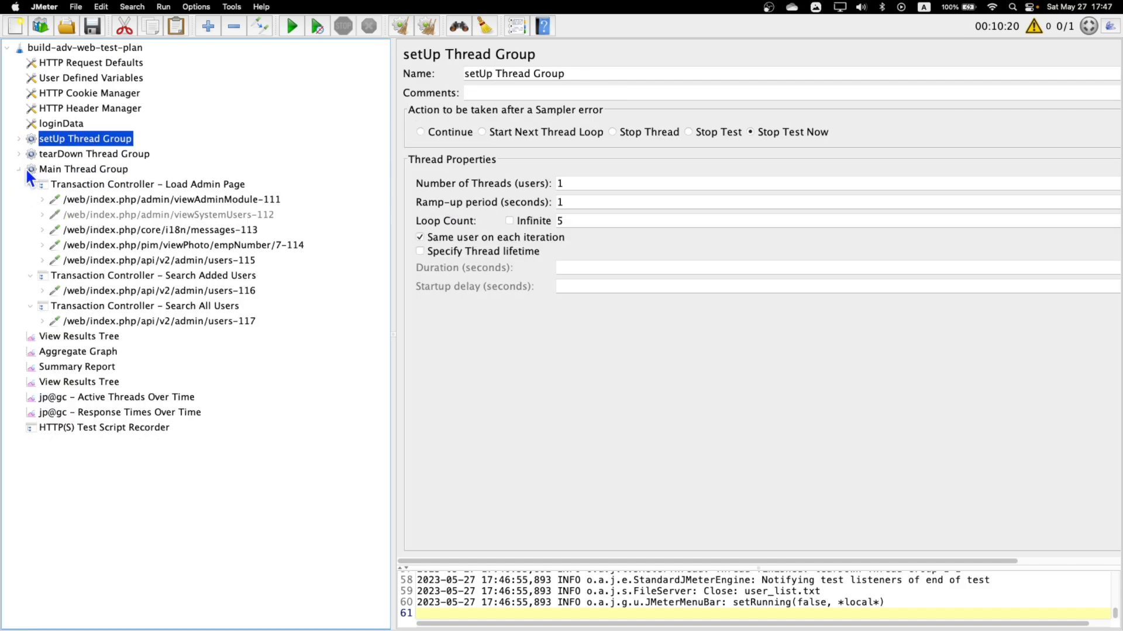
click(19, 169)
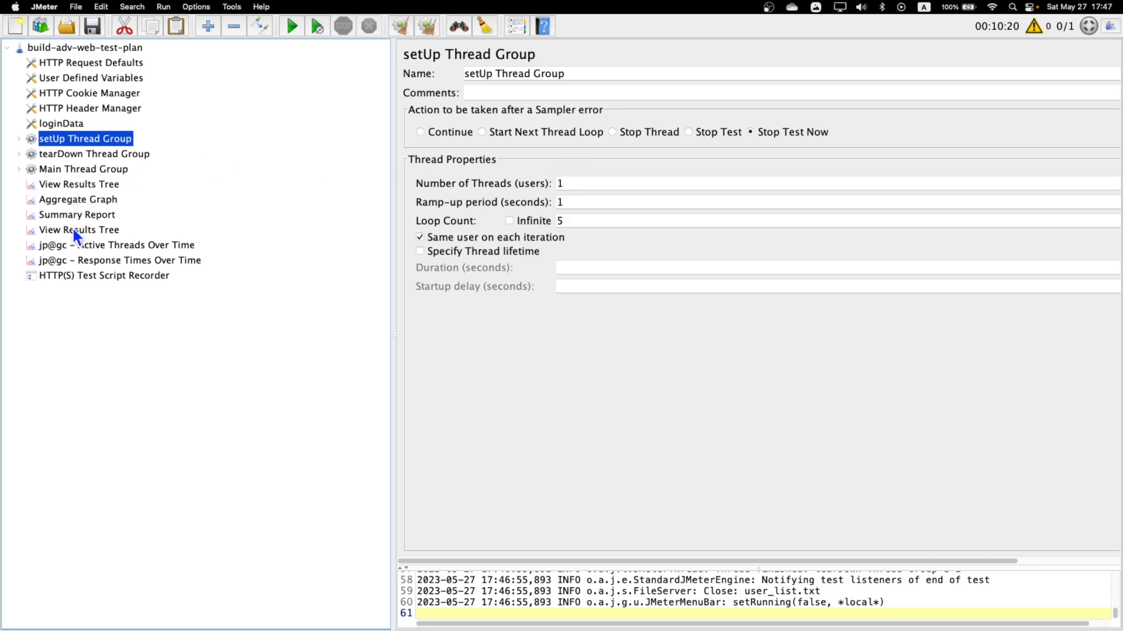
Examine the Active Threads Over Time chart through to the end of the run and the Response Times Over Time chart.
click(117, 246)
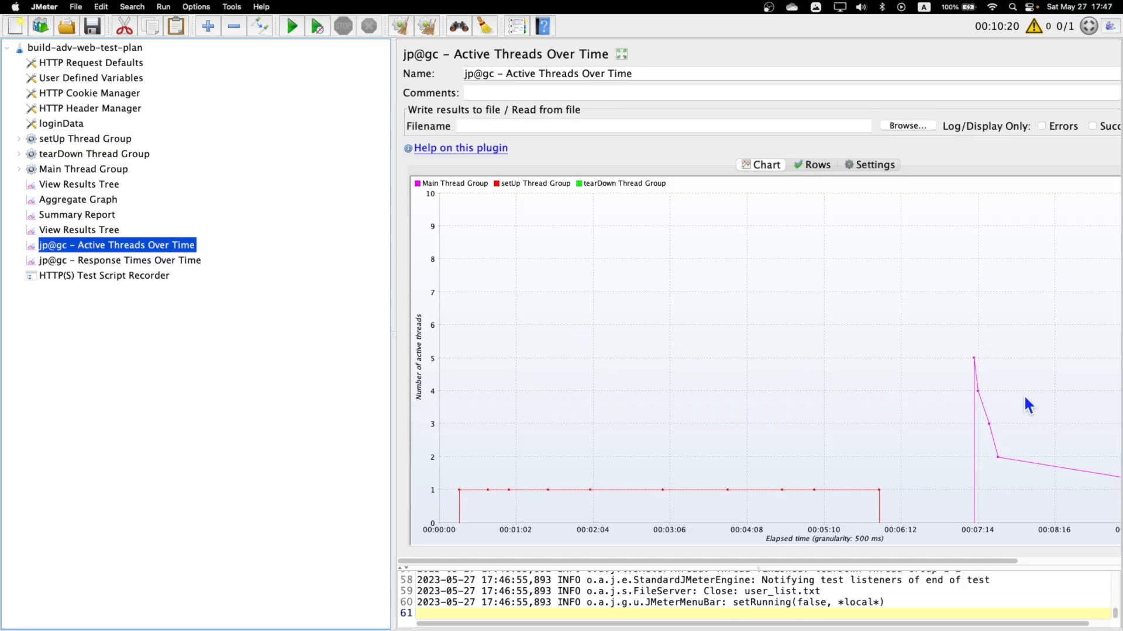
scroll(970, 459, right, 3)
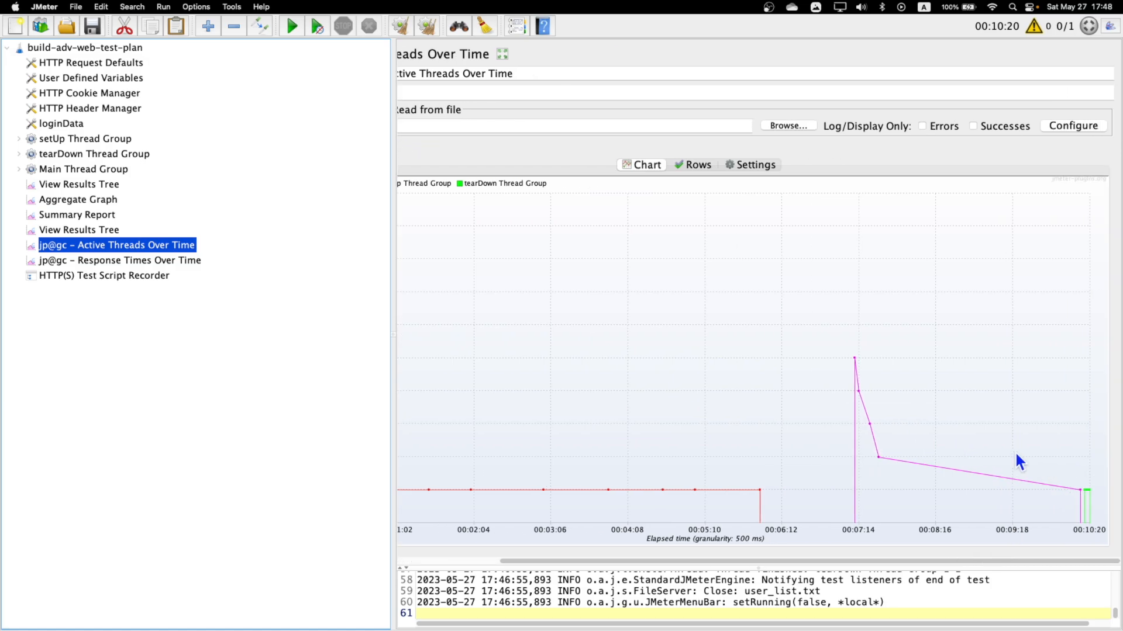
click(179, 265)
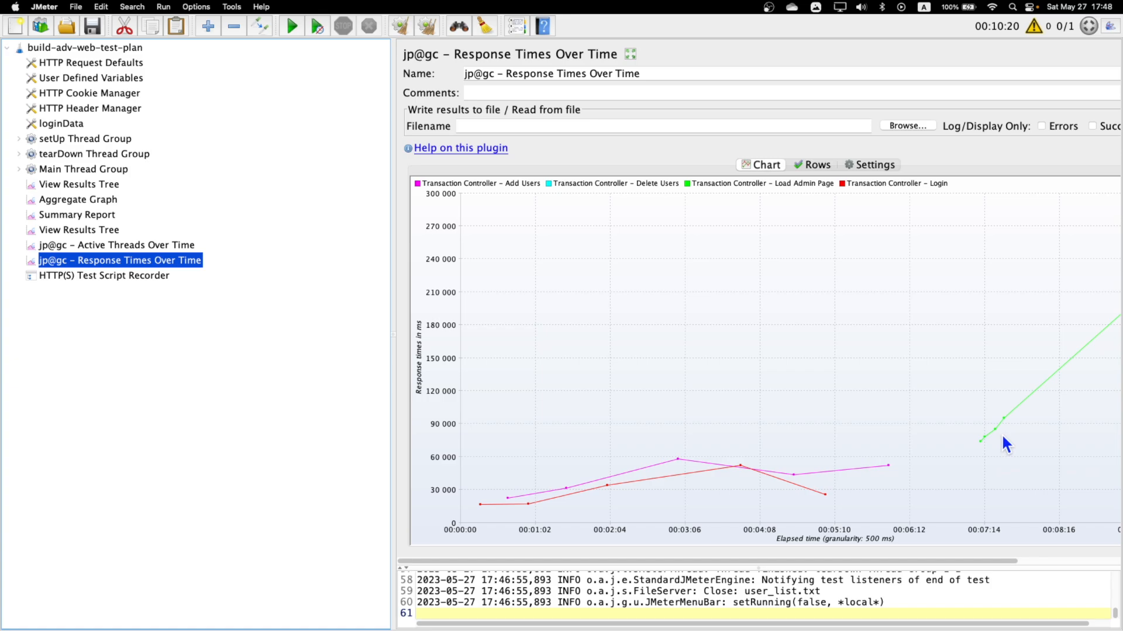
Review the Main Thread Group settings, expand its transactions and check the Aggregate Graph statistics.
click(31, 170)
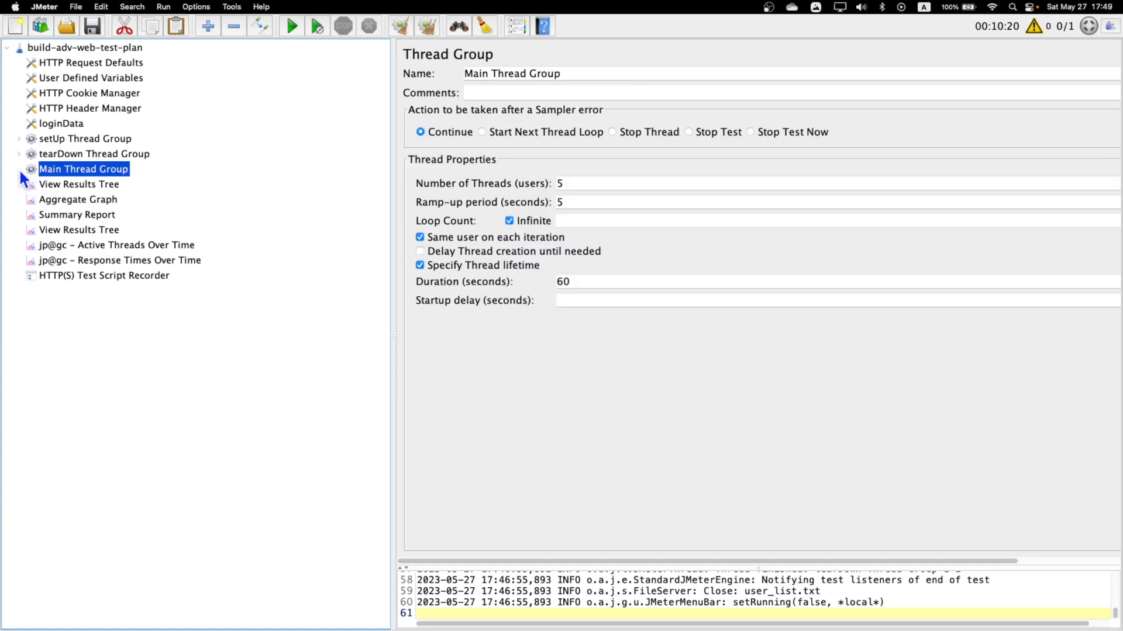
click(19, 170)
click(112, 357)
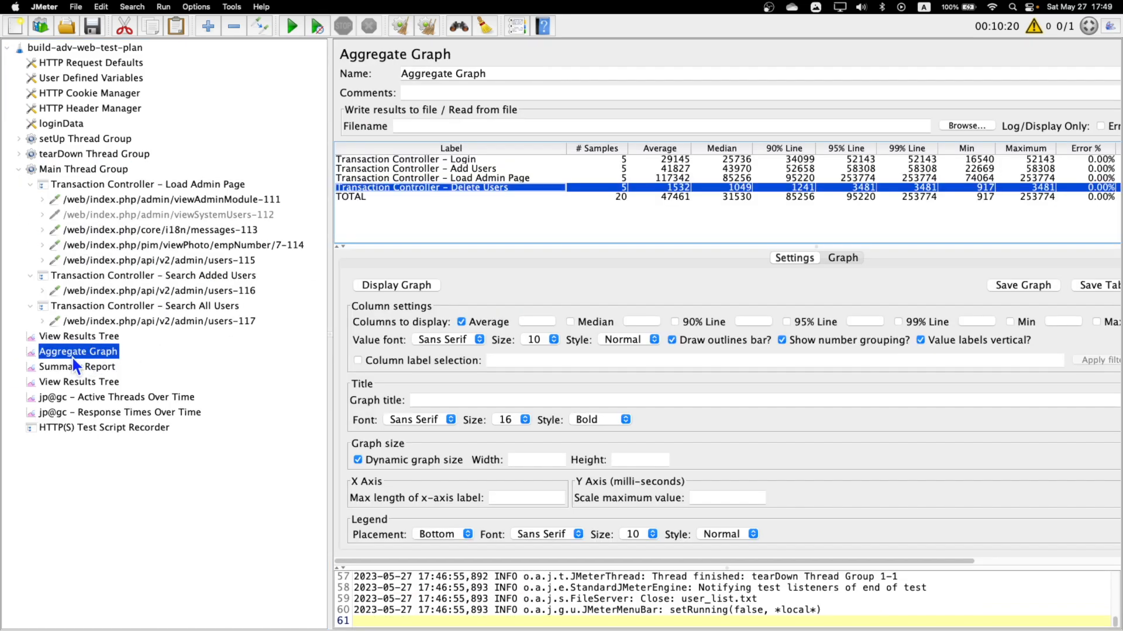
Examine the Summary Report's sample counts and throughput for the Login and Load Admin Page transactions, adjusting the label column width.
click(92, 368)
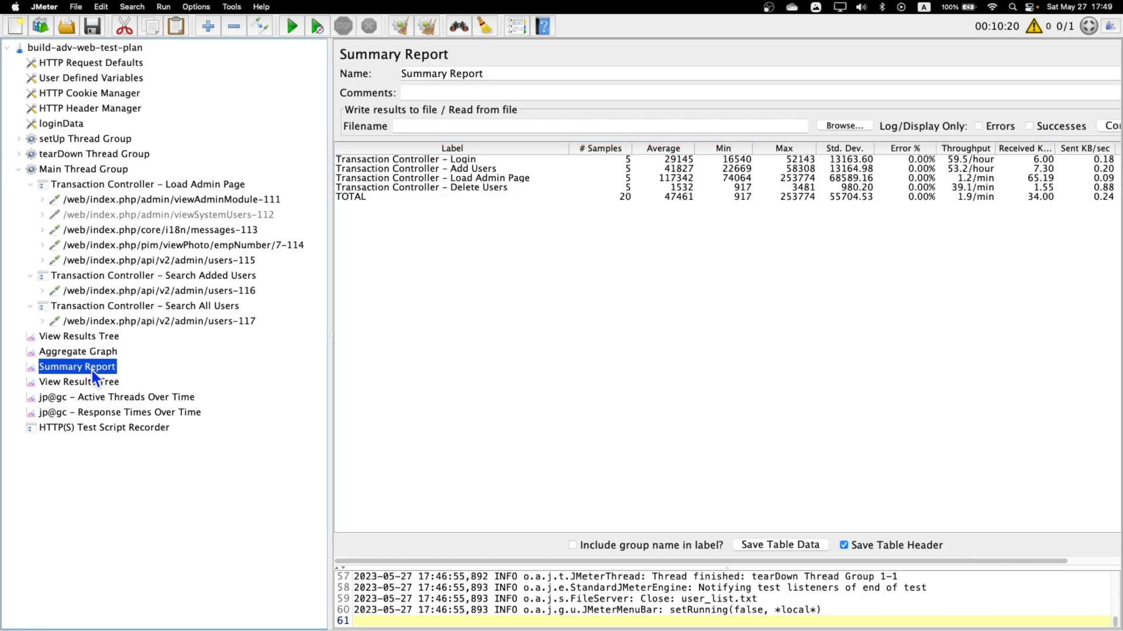
click(605, 178)
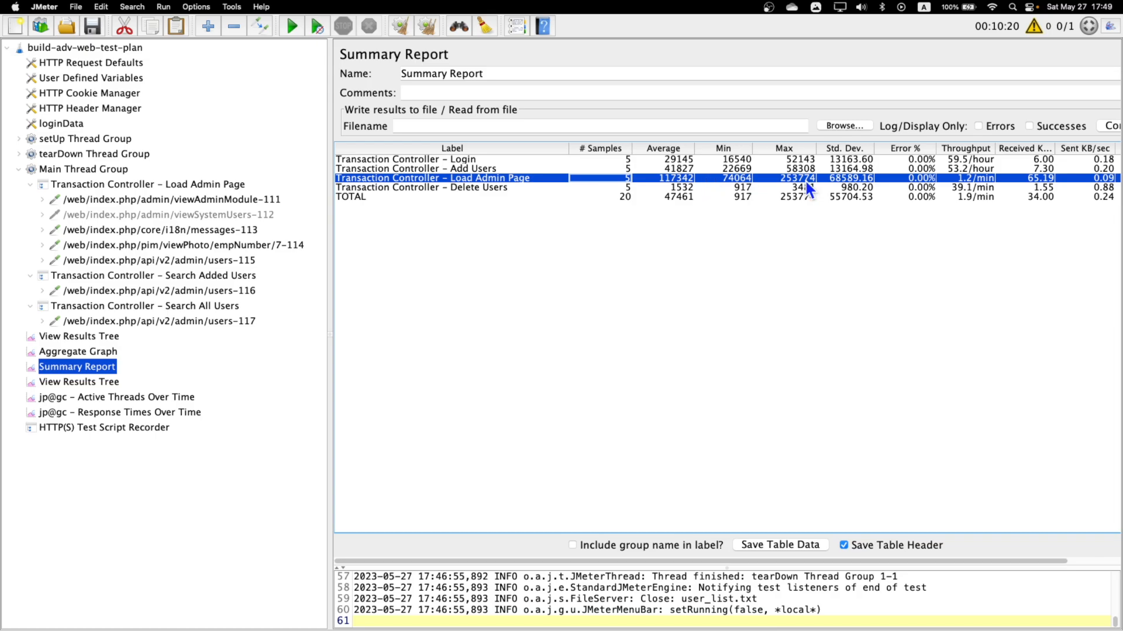
click(984, 160)
click(985, 179)
click(977, 159)
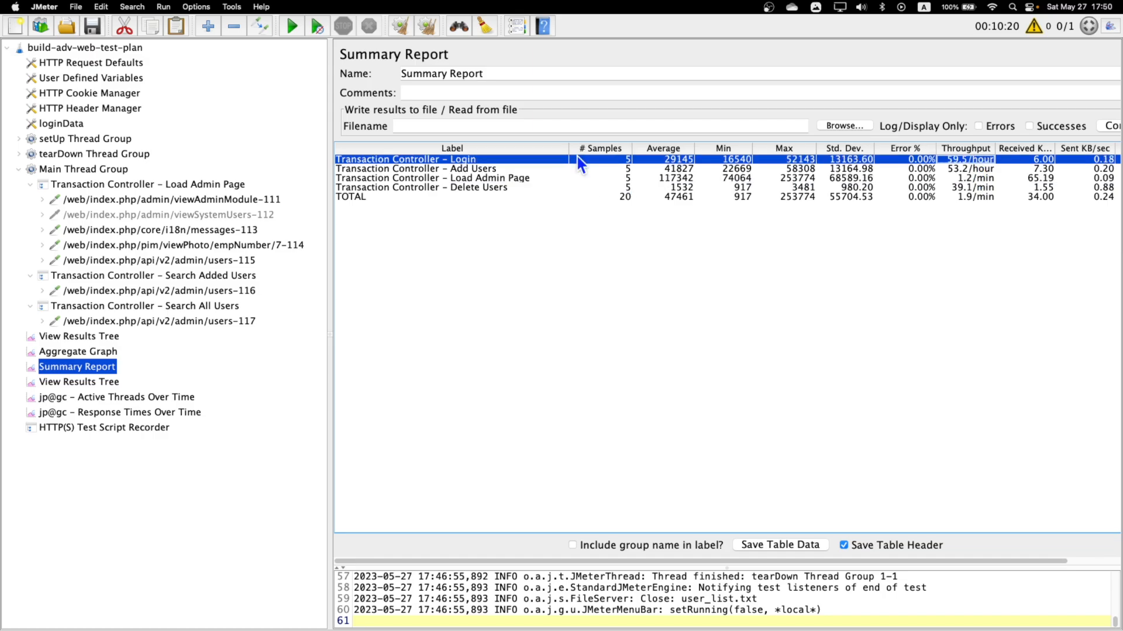
drag(568, 148, 610, 146)
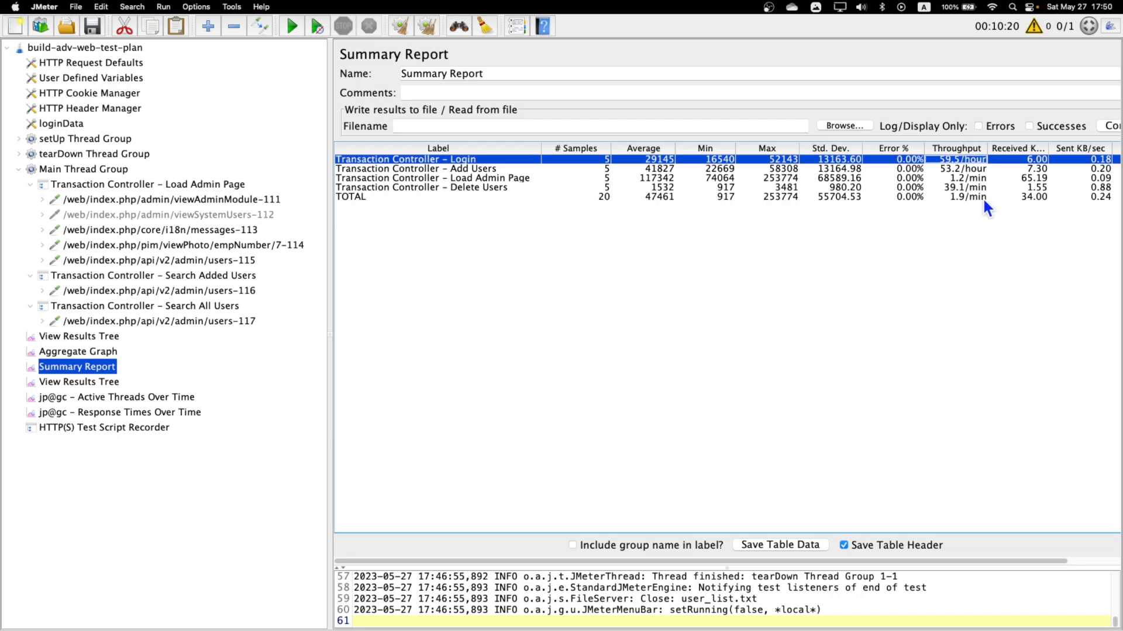
click(458, 161)
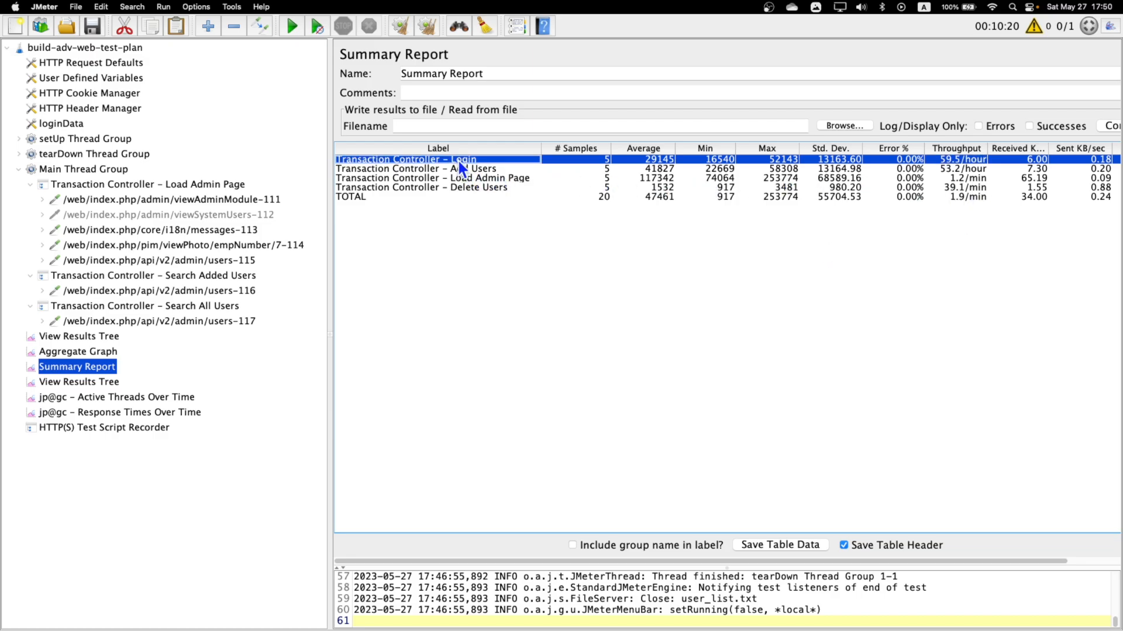